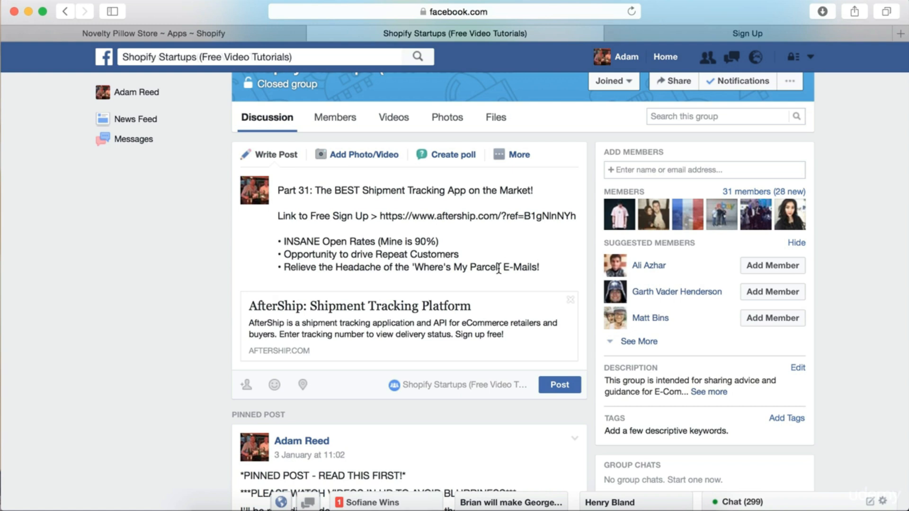
Read through the Facebook post's bullet points and locate its AfterShip sign-up link
left_click_drag(498, 267, 414, 267)
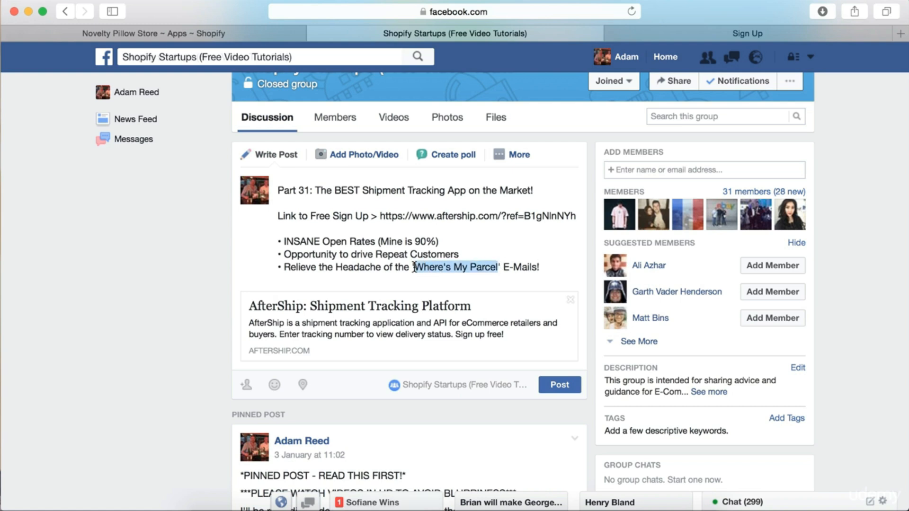
left_click(551, 267)
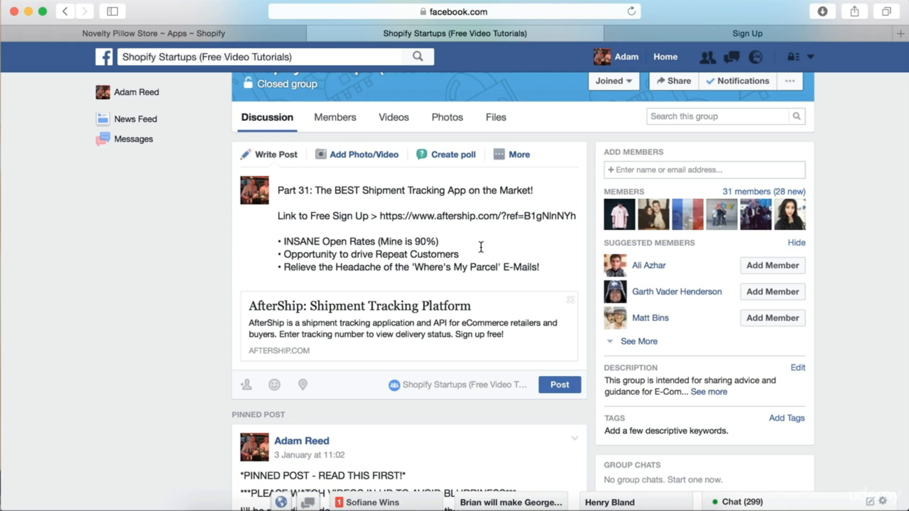
left_click_drag(461, 242, 377, 241)
left_click(460, 242)
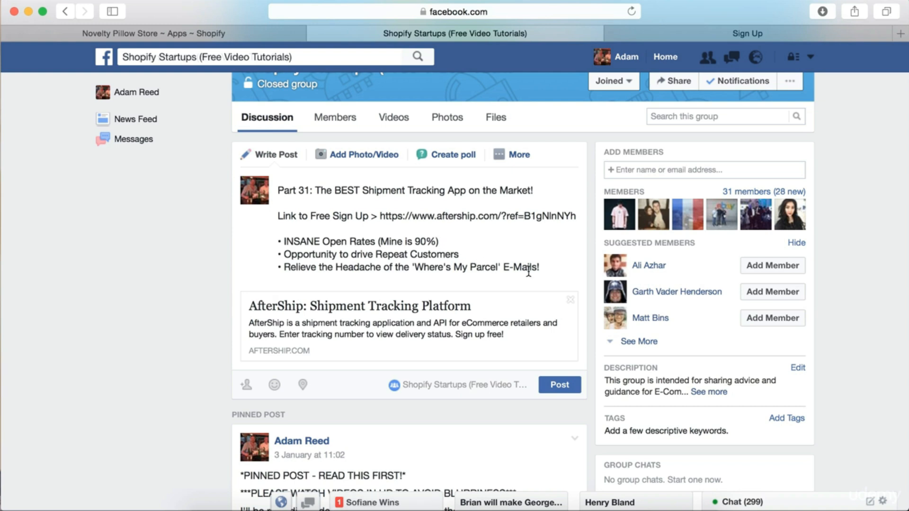
left_click(556, 274)
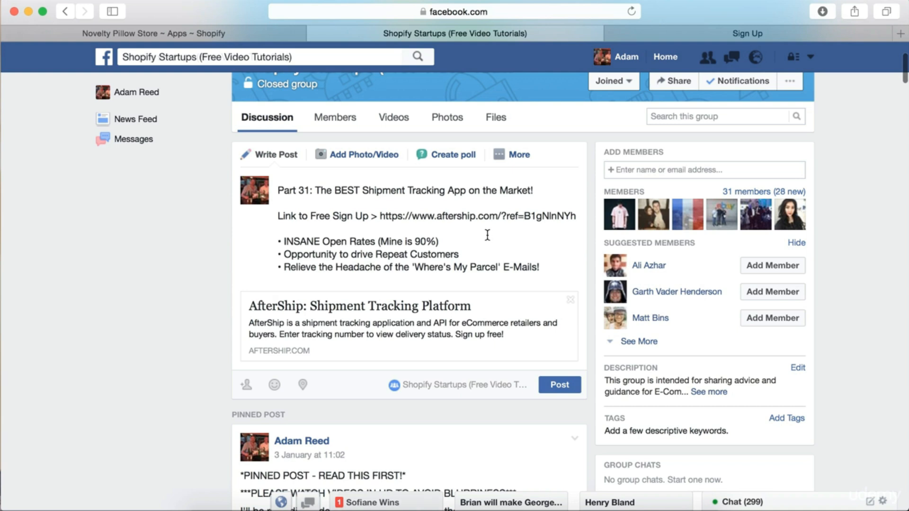
left_click_drag(549, 266, 285, 268)
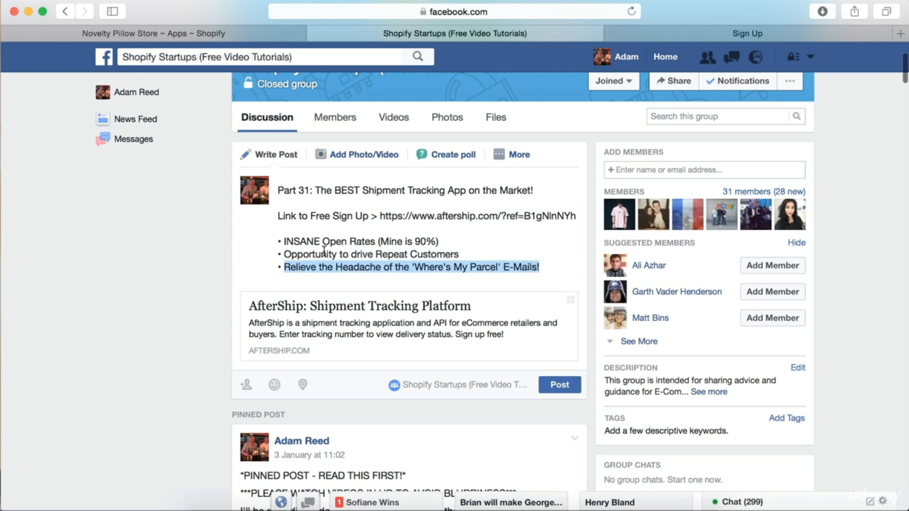
left_click(477, 251)
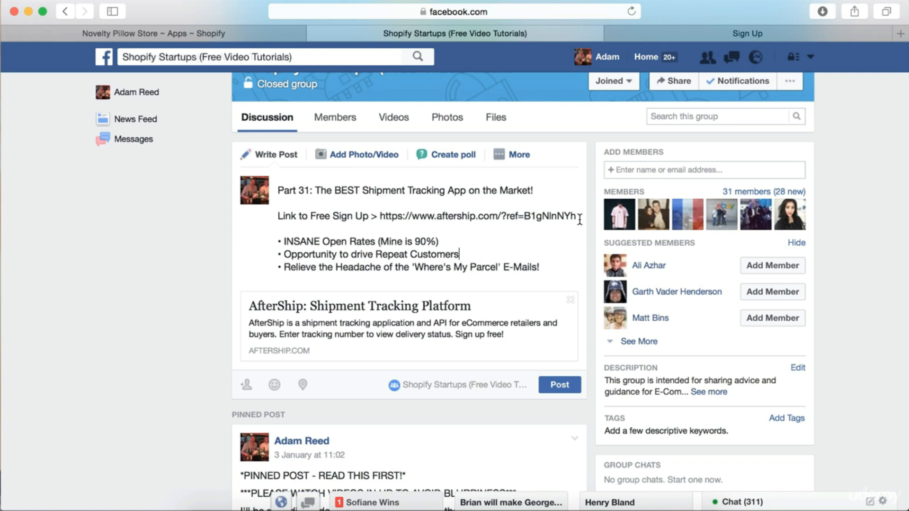
left_click_drag(379, 215, 586, 213)
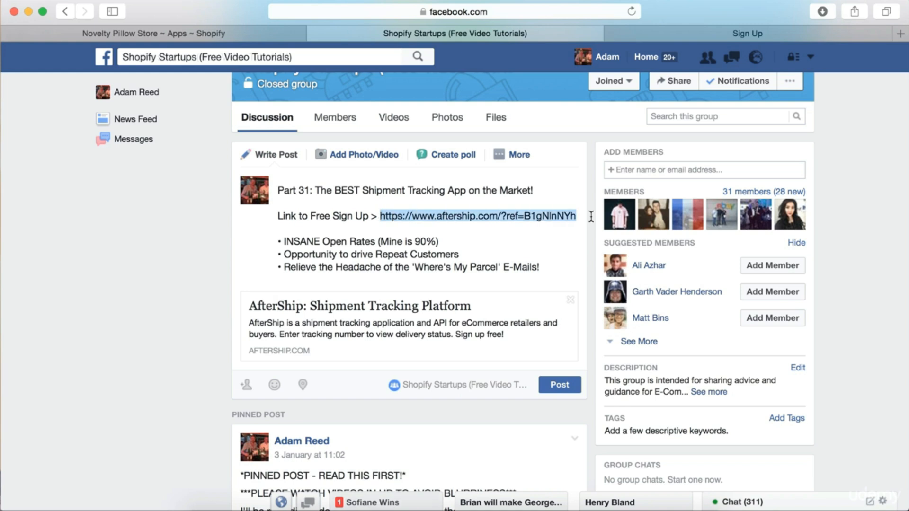
left_click(528, 248)
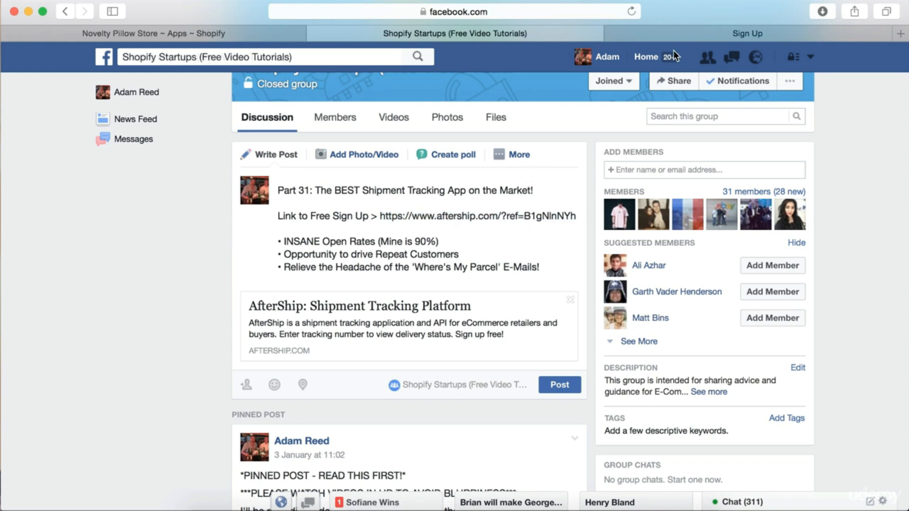
Load the AfterShip homepage in the AfterShip tab from the post's referral URL
left_click(721, 34)
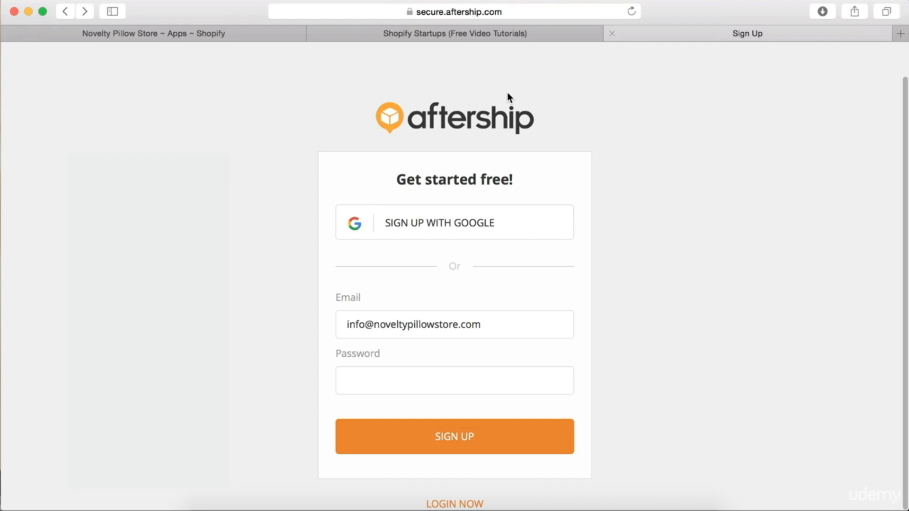
left_click(66, 11)
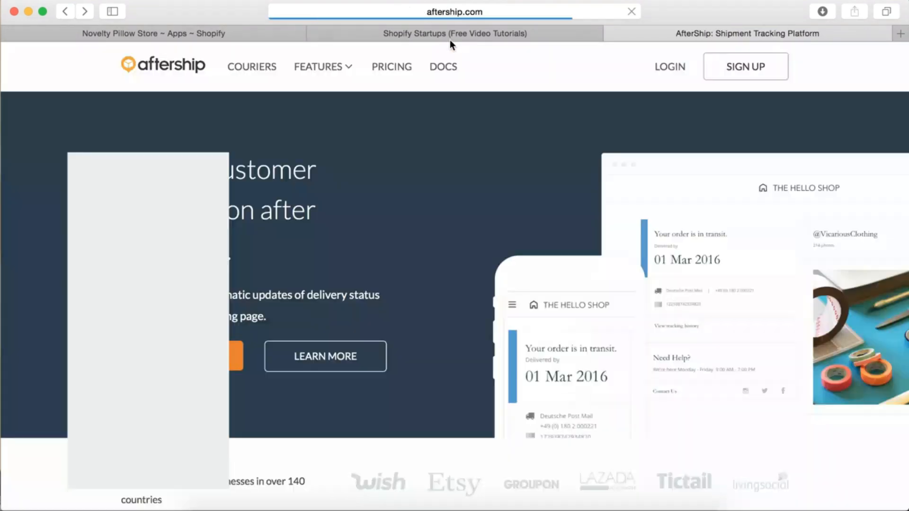
left_click(452, 37)
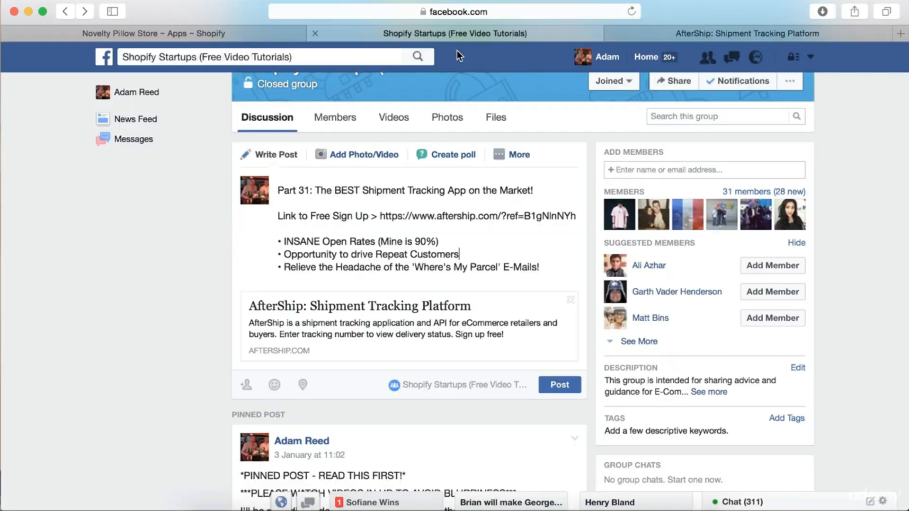
triple_click(463, 215)
left_click(463, 229)
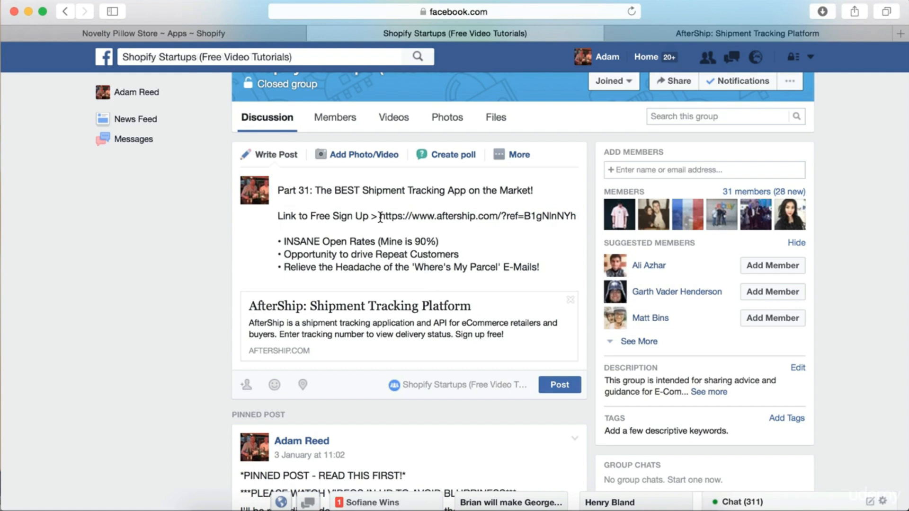
left_click_drag(380, 217, 574, 223)
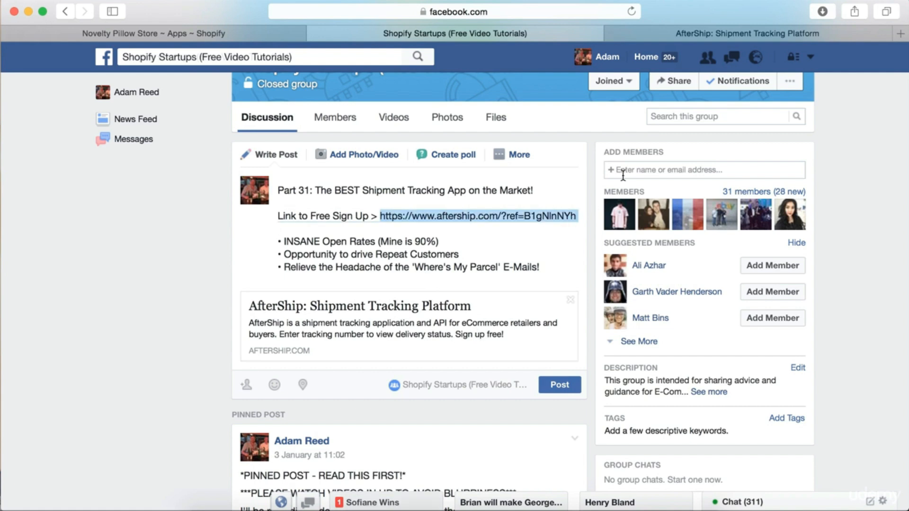
left_click(656, 40)
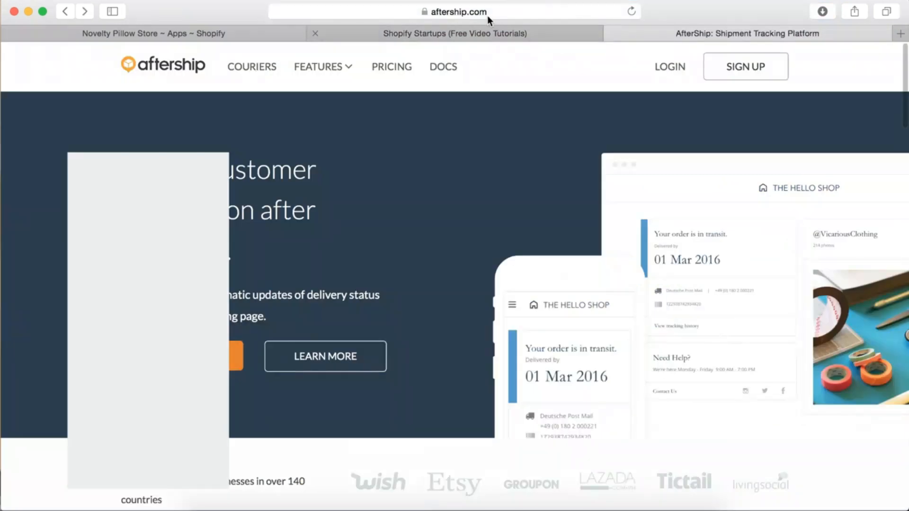
left_click(484, 12)
left_click(484, 13)
key("Return")
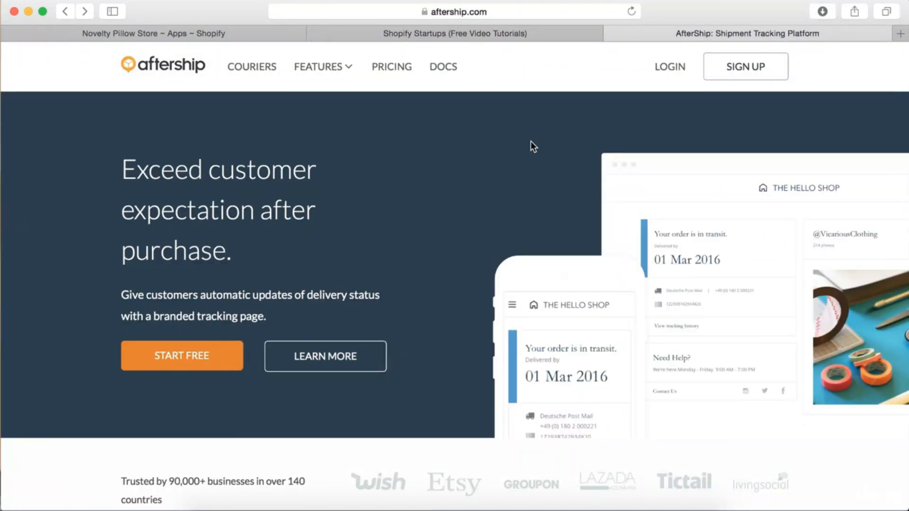
Start a free AfterShip account, browsing the homepage before choosing START FREE again
left_click(180, 357)
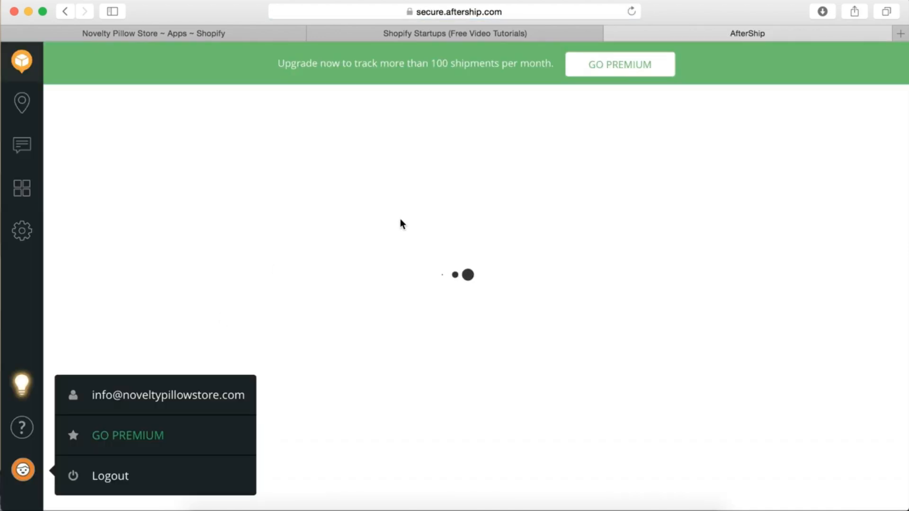
left_click(65, 14)
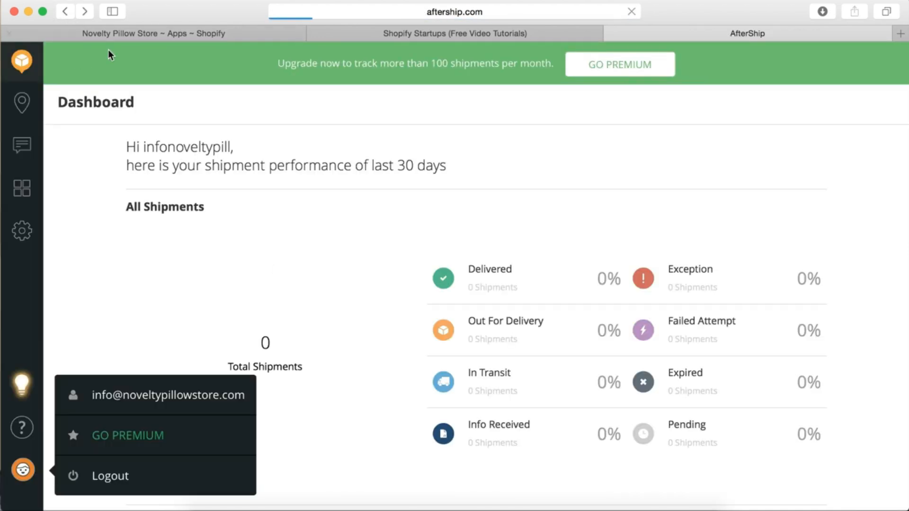
scroll(369, 237, "down", 5)
scroll(381, 292, "down", 1)
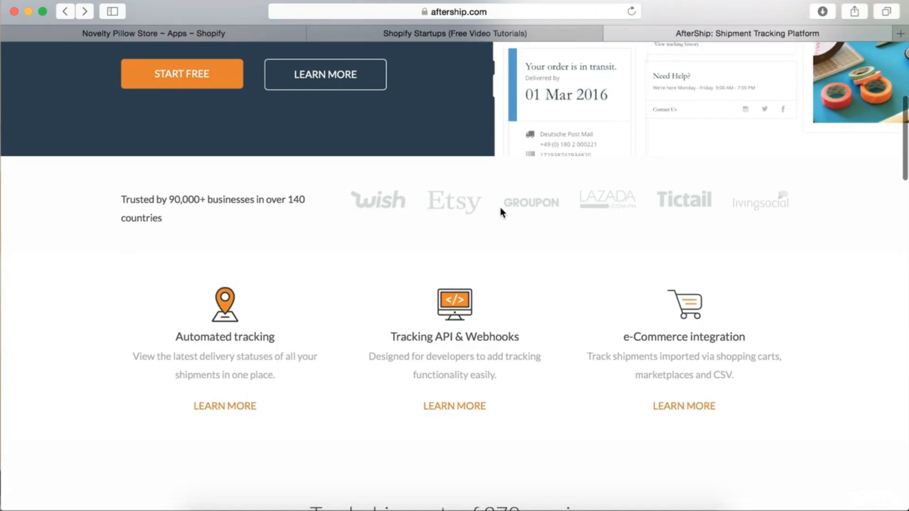
scroll(464, 224, "down", 1)
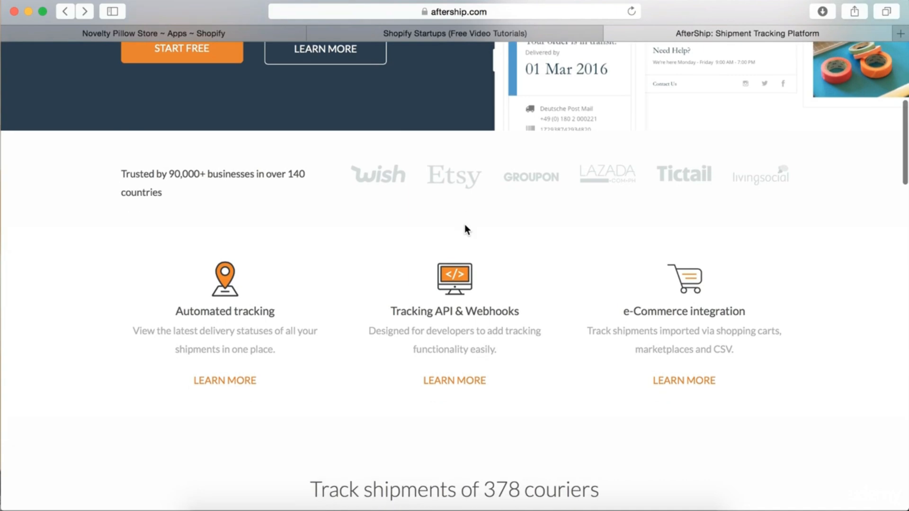
scroll(464, 225, "down", 1)
scroll(518, 353, "down", 5)
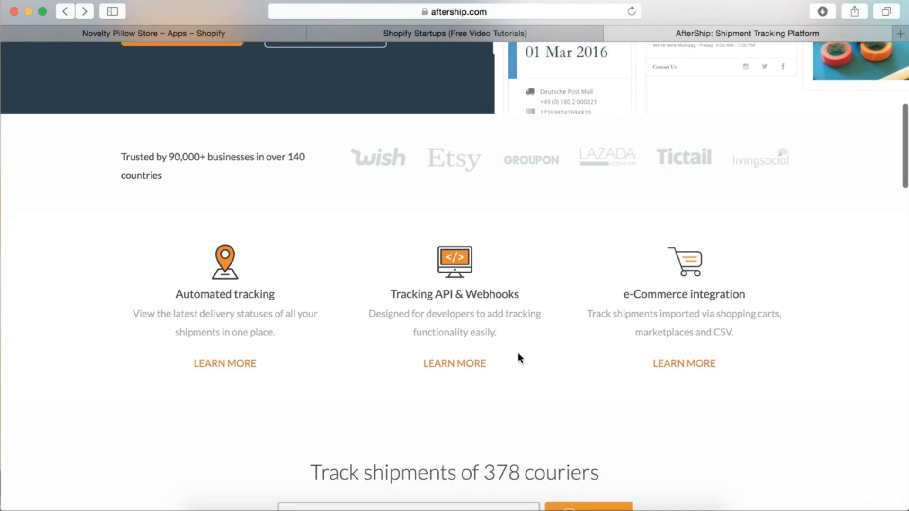
scroll(518, 353, "down", 10)
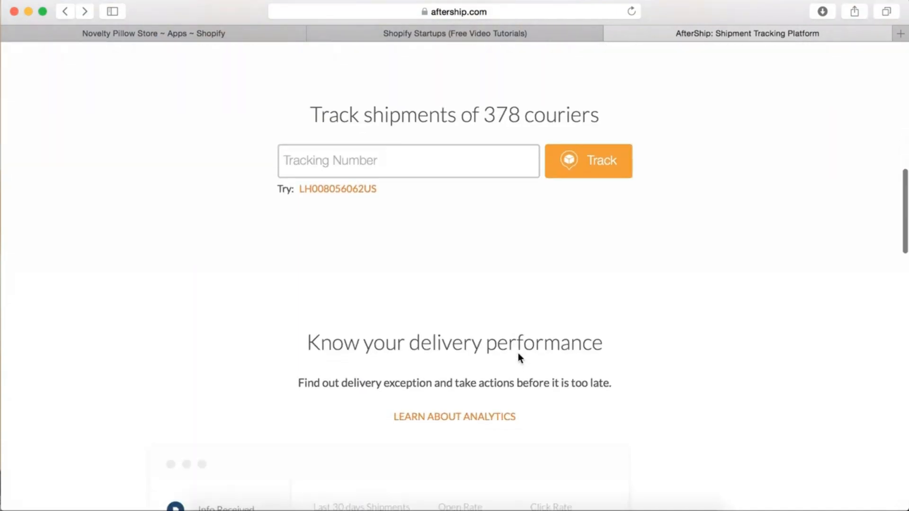
scroll(473, 385, "down", 5)
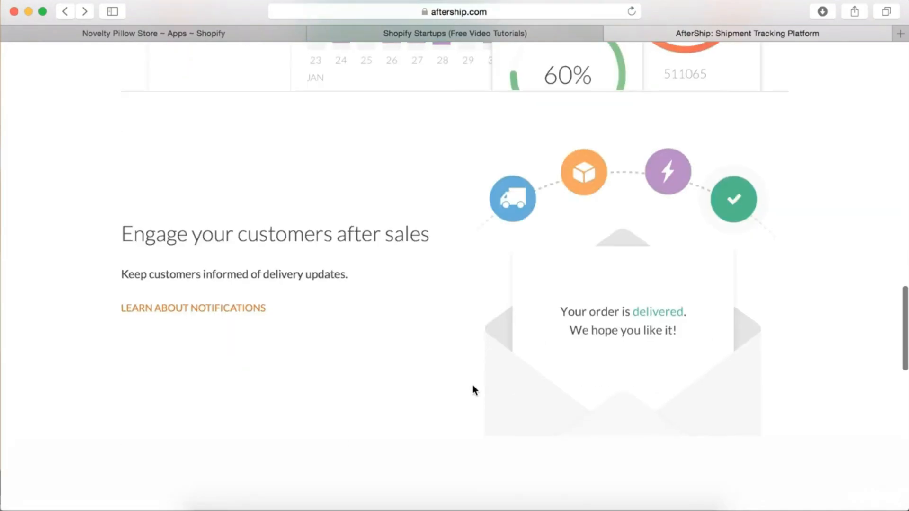
scroll(472, 385, "up", 20)
scroll(473, 385, "down", 1)
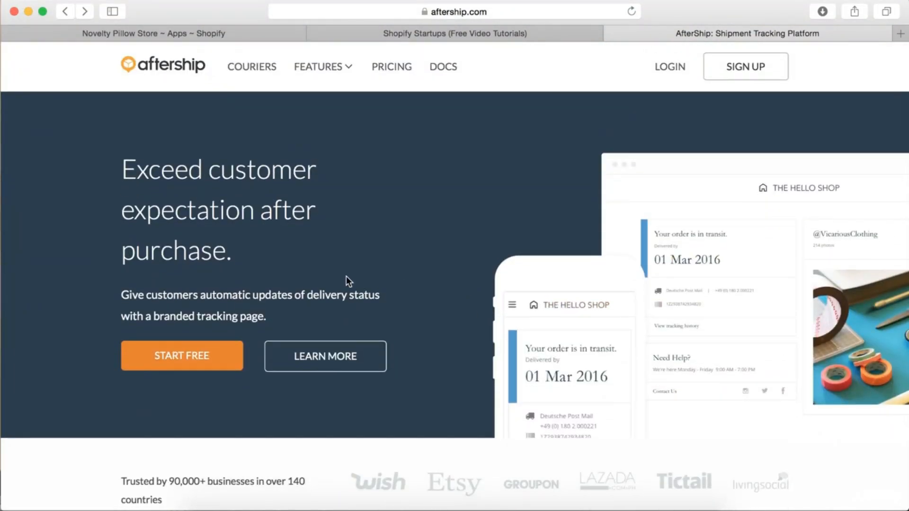
left_click(168, 364)
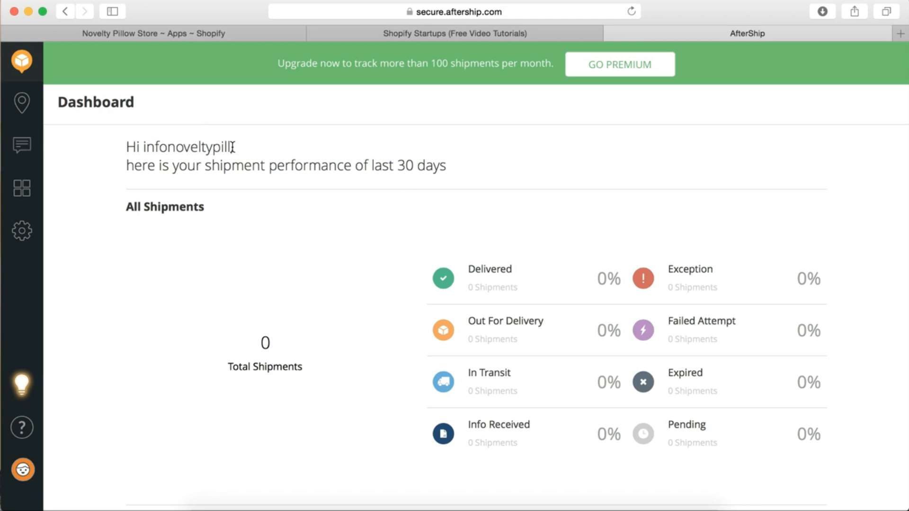
Open Profile Settings from the Settings gear and the account's profile menu
left_click_drag(232, 147, 143, 145)
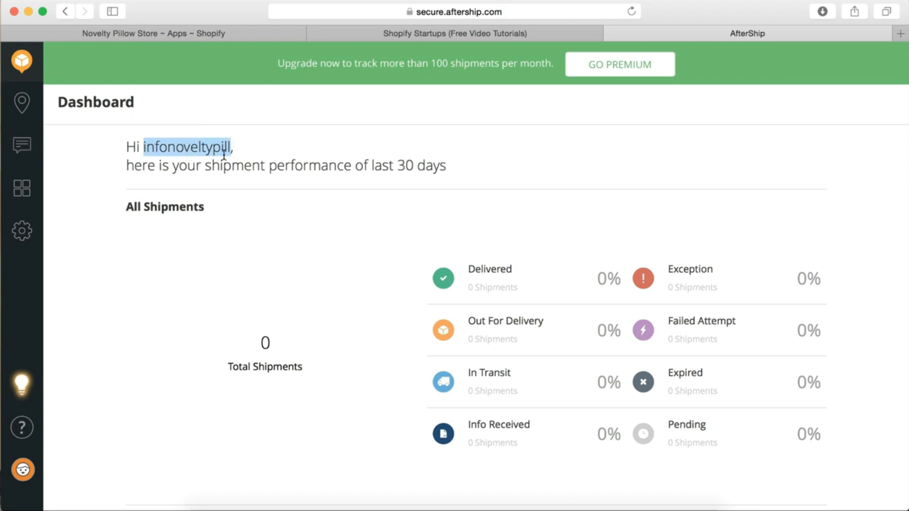
left_click(224, 154)
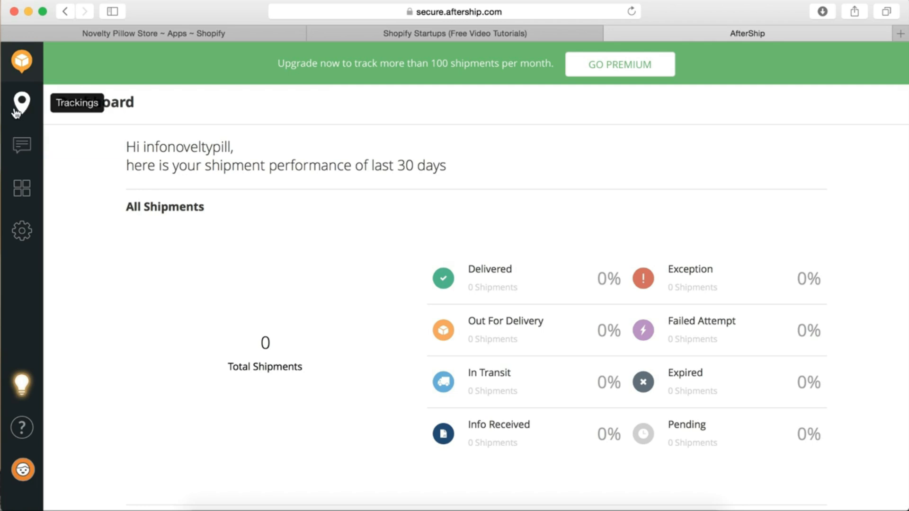
left_click(23, 231)
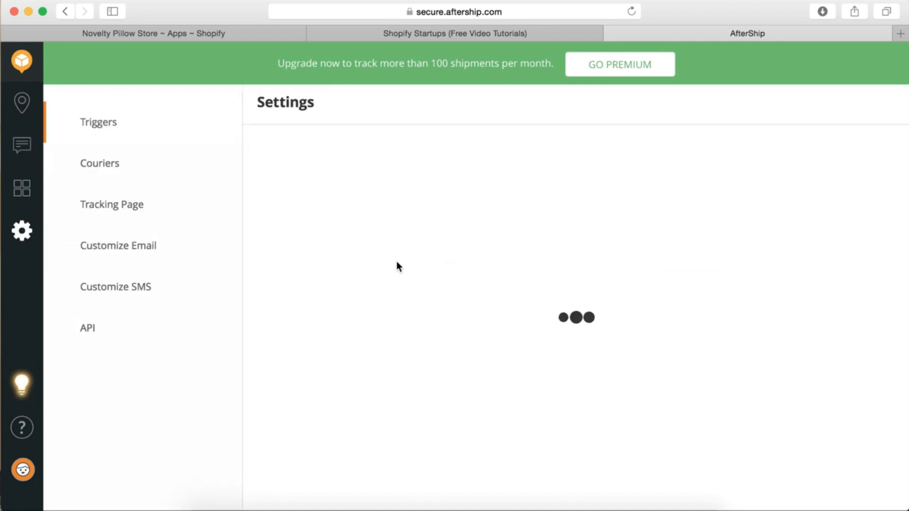
scroll(144, 300, "down", 5)
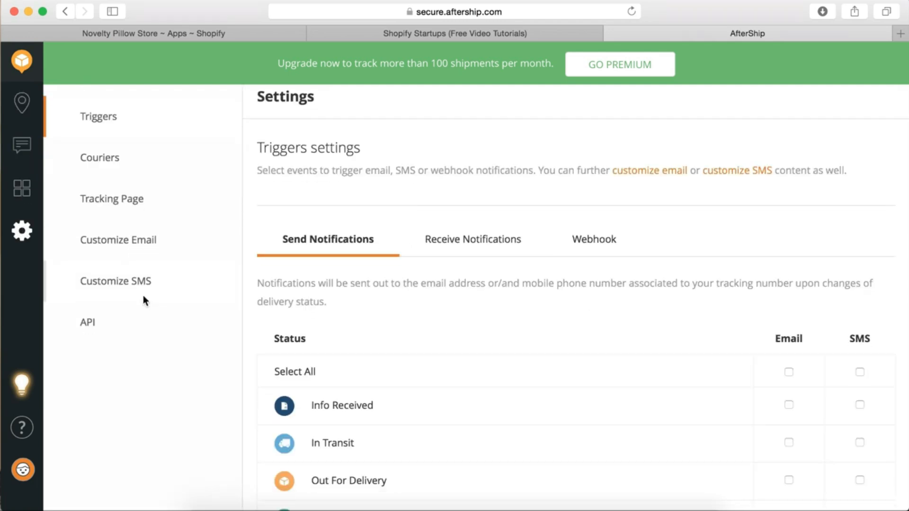
left_click(23, 469)
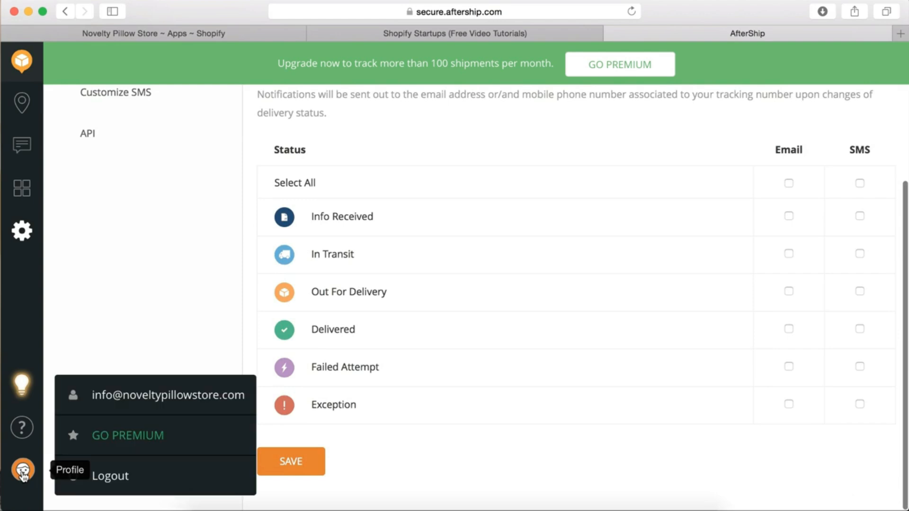
left_click(125, 396)
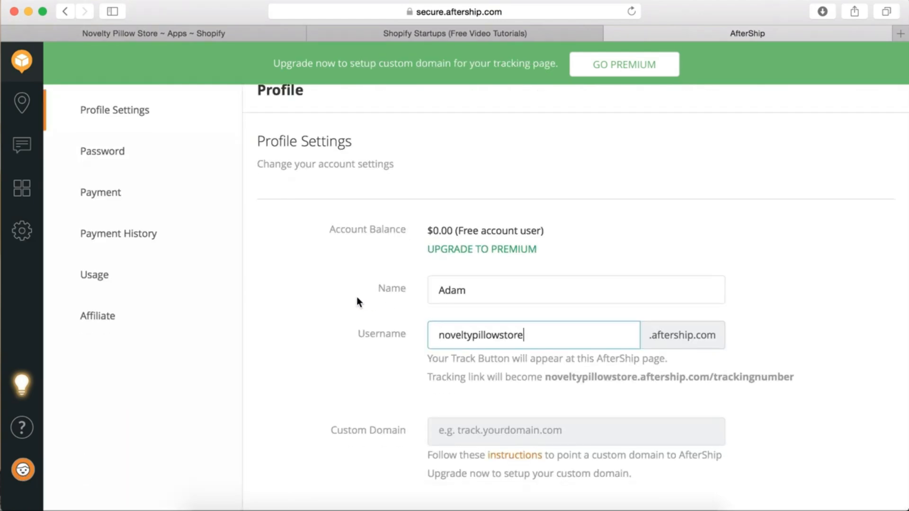
Shorten the tracking username used for the .aftership.com subdomain
scroll(350, 305, "down", 1)
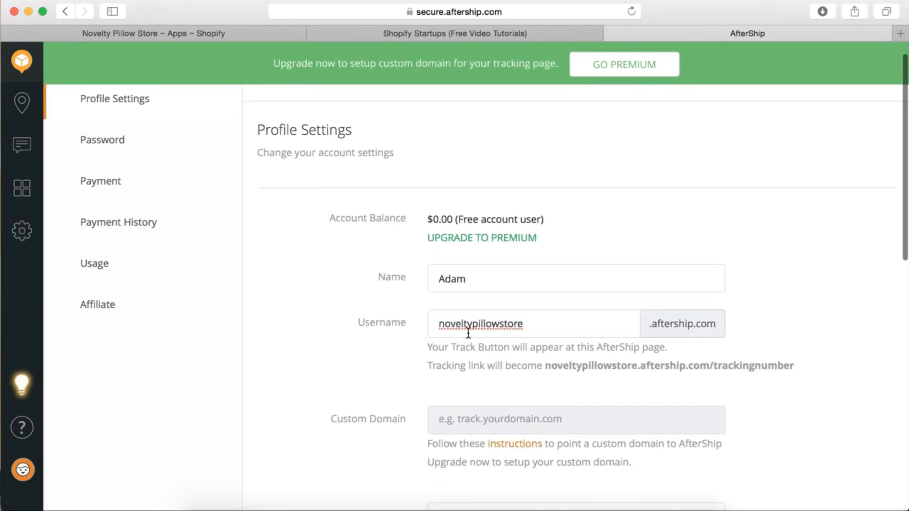
left_click_drag(544, 318, 429, 320)
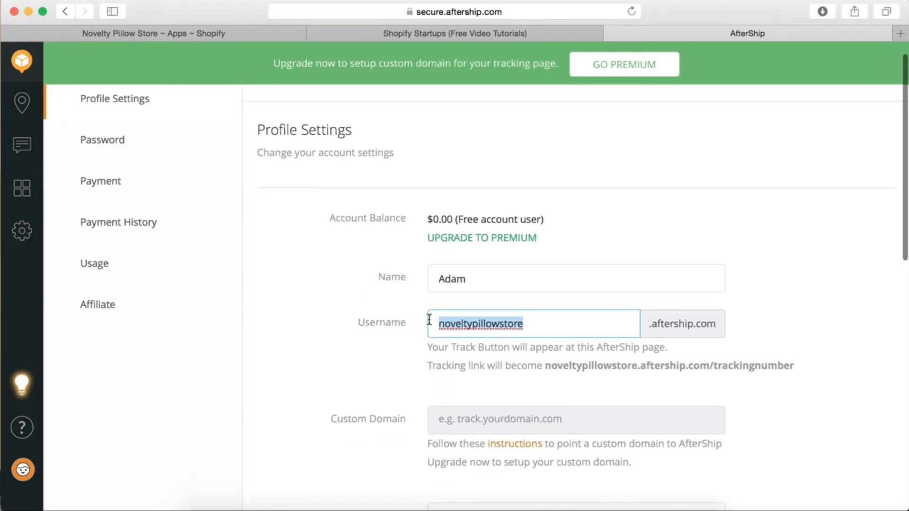
left_click(749, 313)
scroll(749, 314, "down", 2)
left_click_drag(718, 294, 647, 295)
left_click(745, 330)
scroll(745, 330, "down", 2)
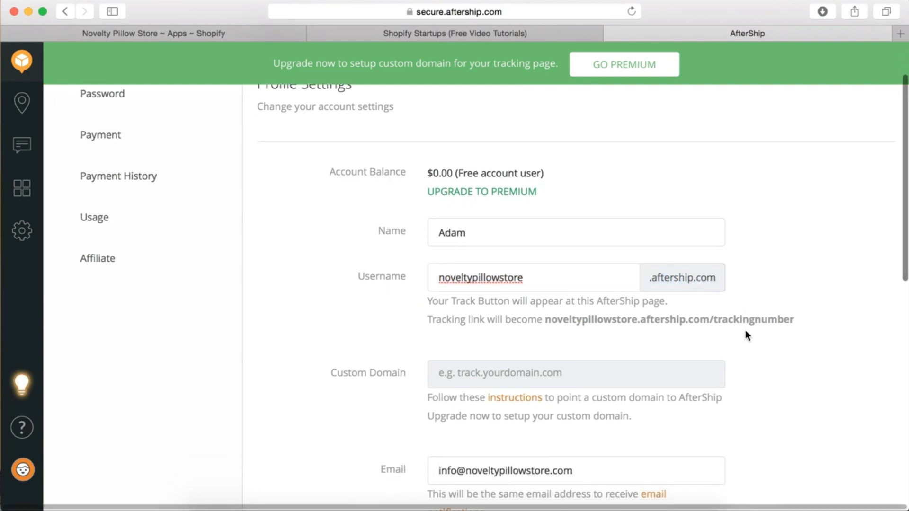
left_click(553, 279)
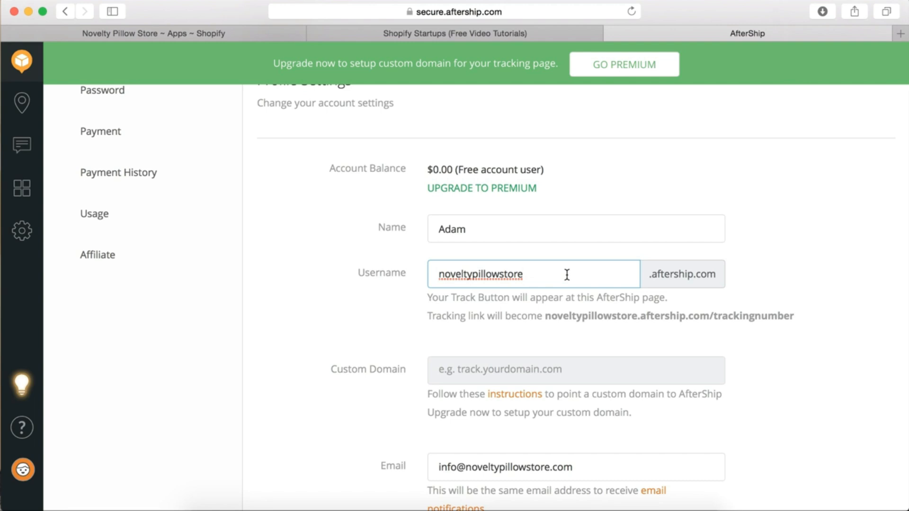
left_click_drag(566, 274, 361, 272)
left_click(415, 315)
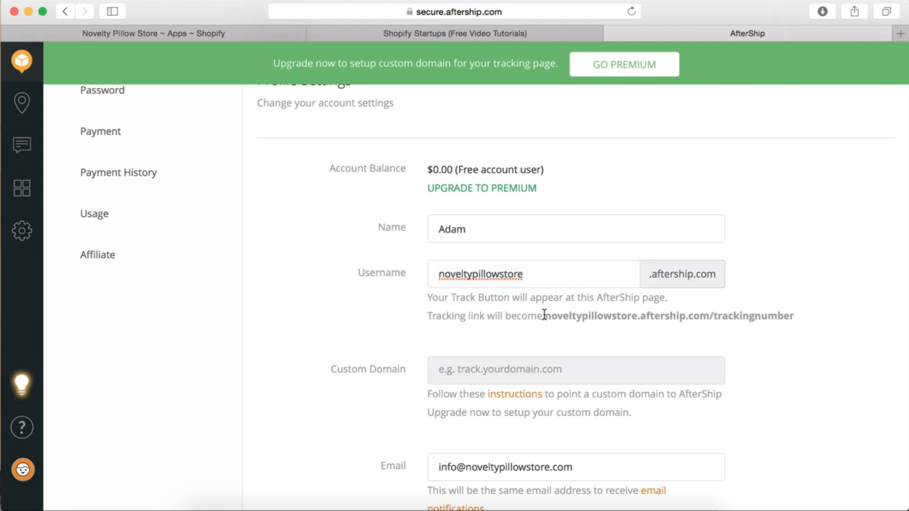
scroll(544, 315, "down", 1)
left_click_drag(543, 260, 420, 260)
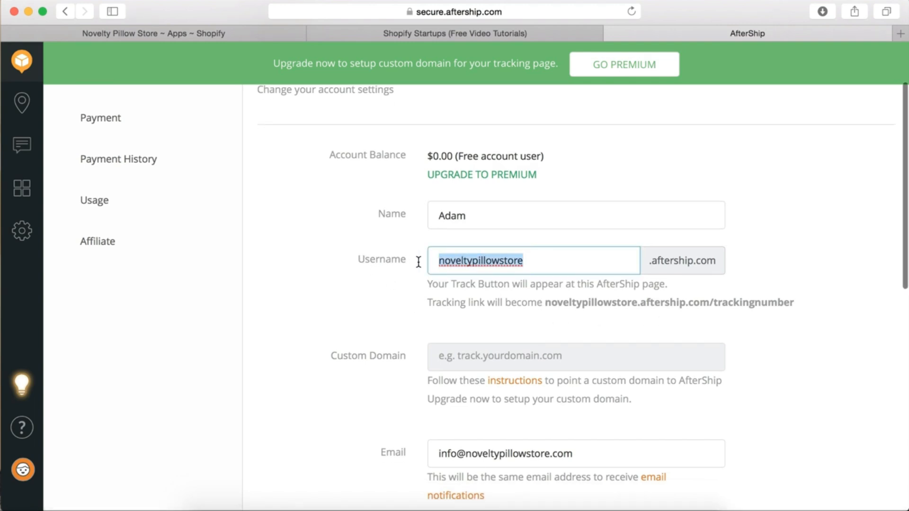
scroll(817, 315, "down", 1)
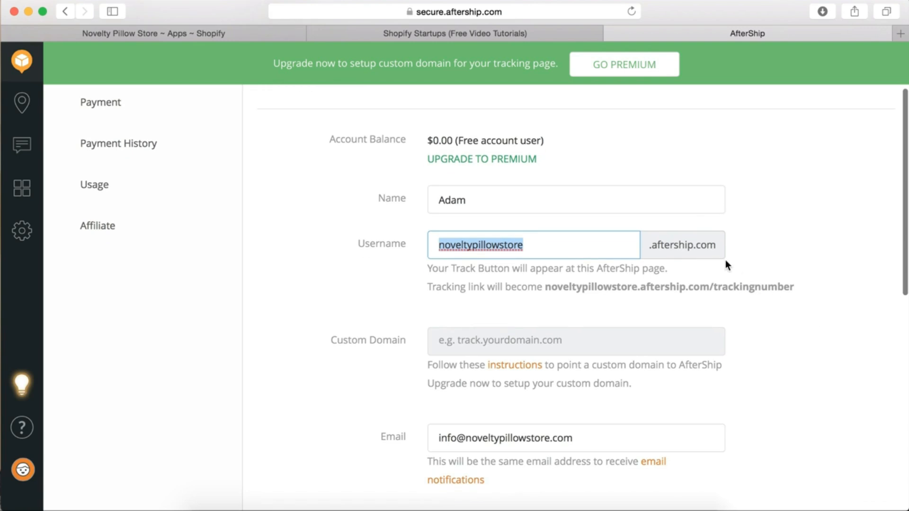
left_click(750, 286)
Fill in the store's web address in the Store URL field
scroll(747, 290, "down", 3)
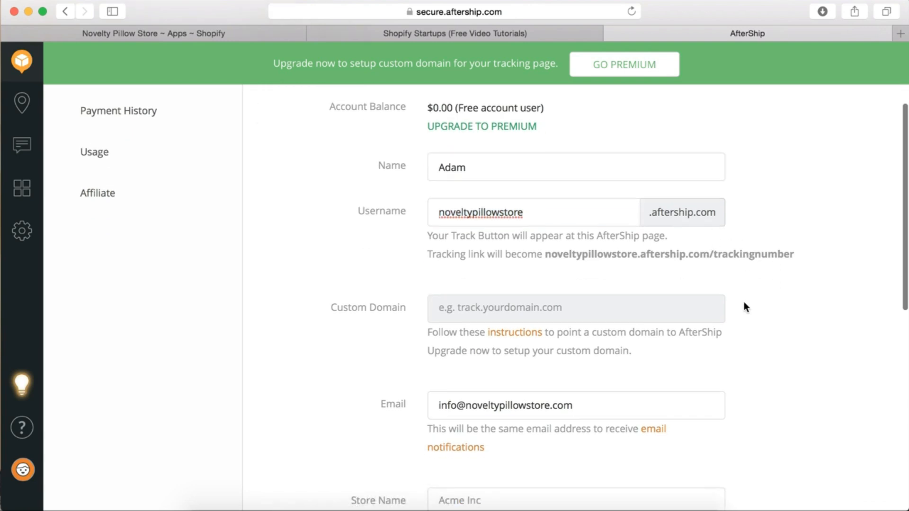
scroll(623, 330, "down", 5)
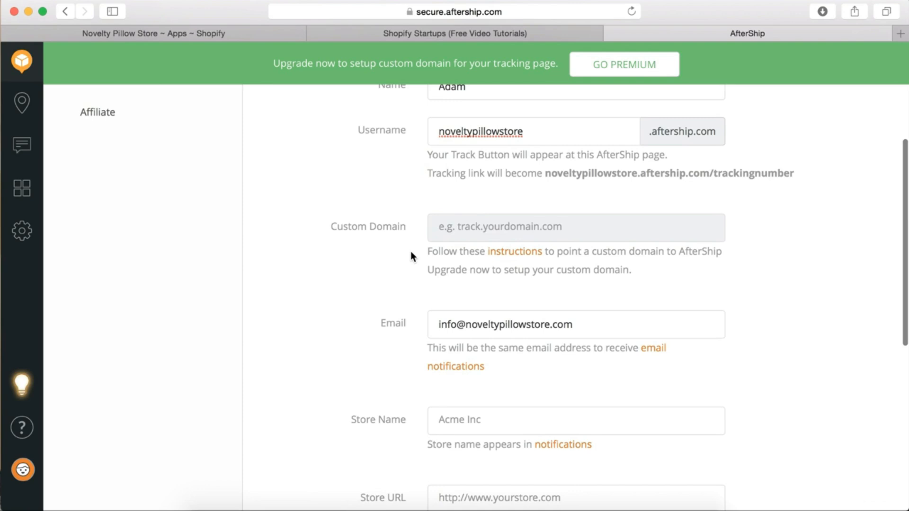
scroll(411, 253, "down", 2)
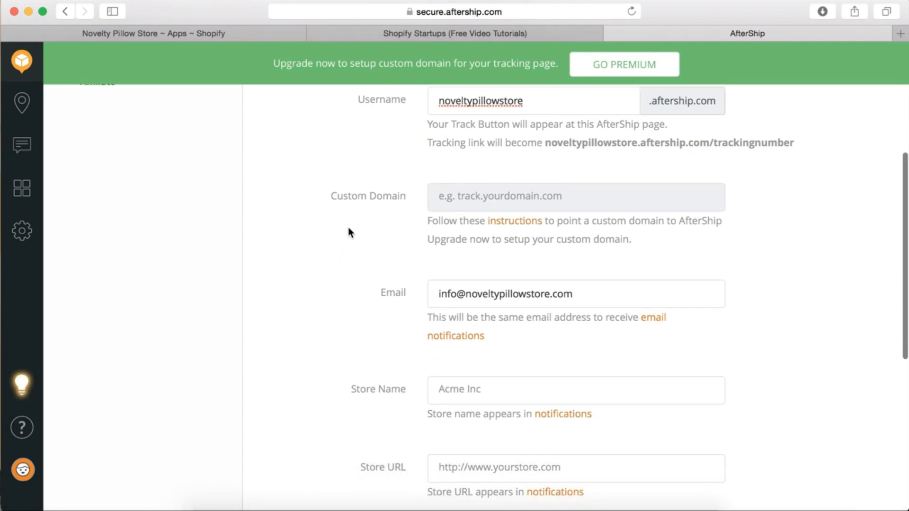
scroll(348, 229, "down", 2)
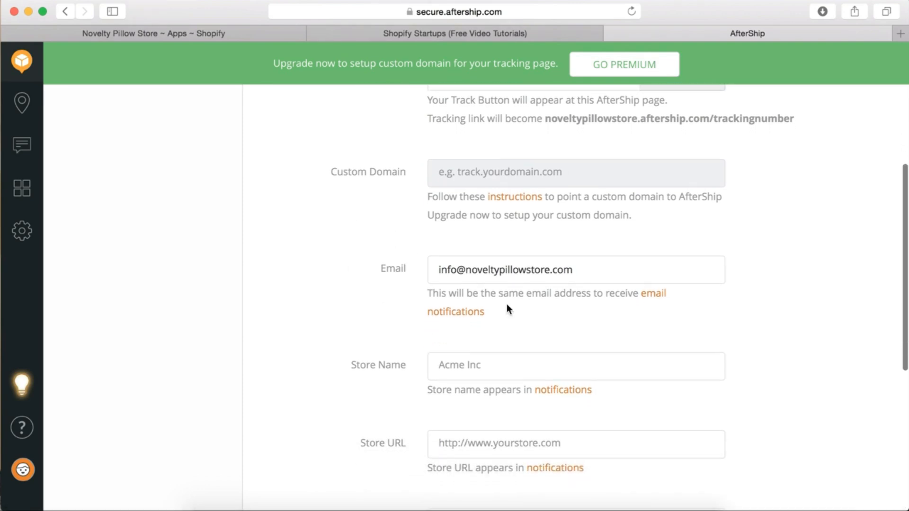
scroll(506, 305, "down", 2)
scroll(528, 295, "down", 5)
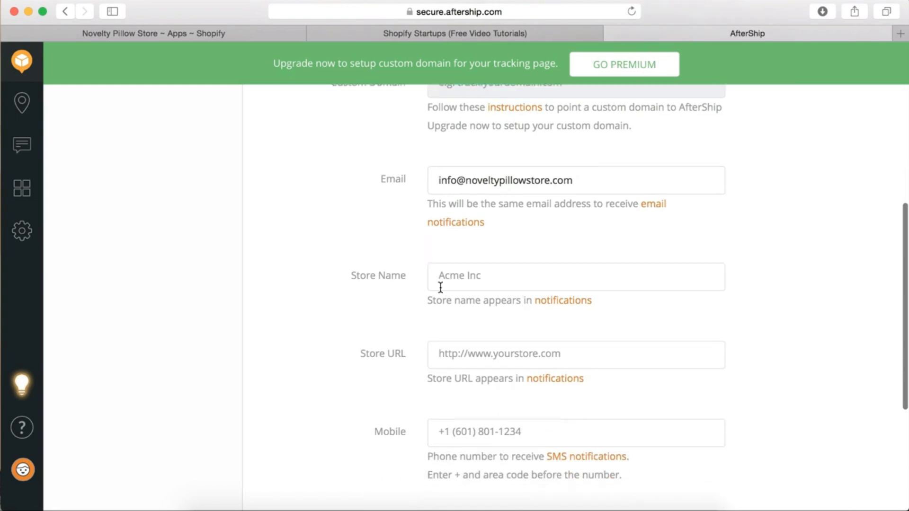
left_click(471, 271)
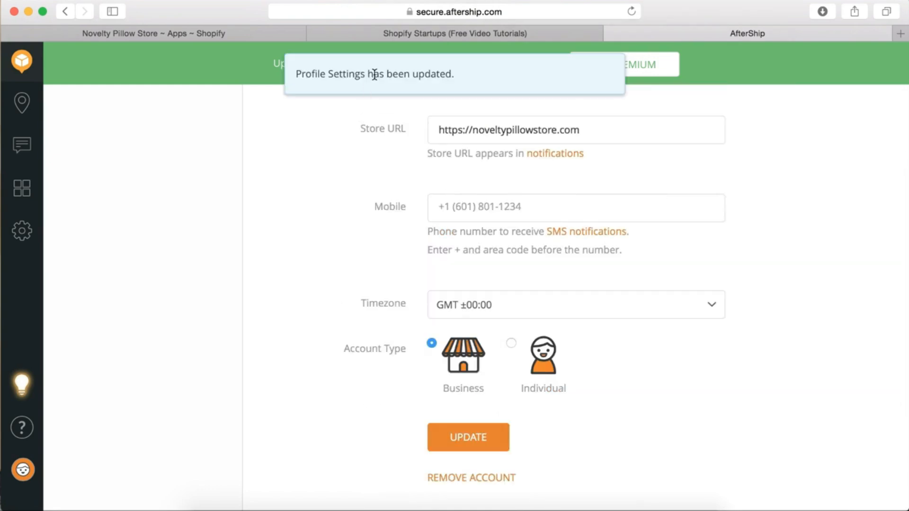
scroll(345, 194, "up", 10)
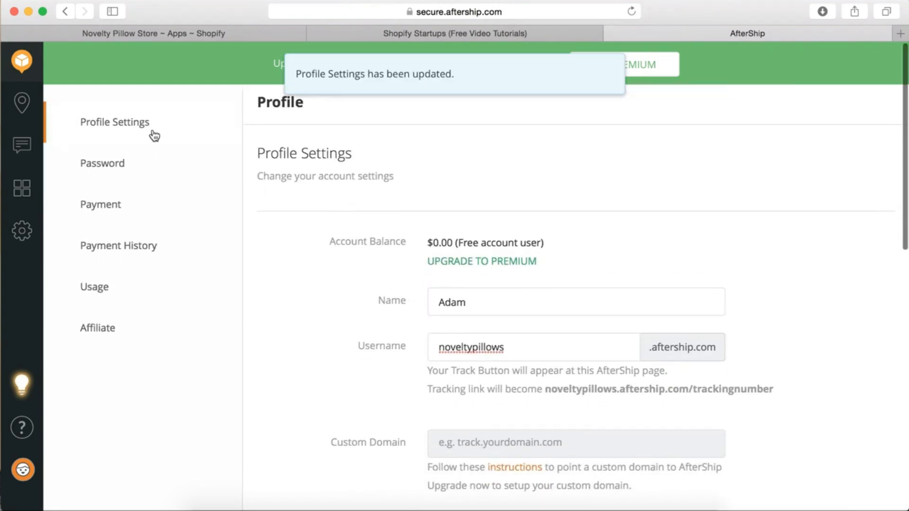
Look over the Payment upgrade form, then view the still-empty Payment History
left_click(117, 216)
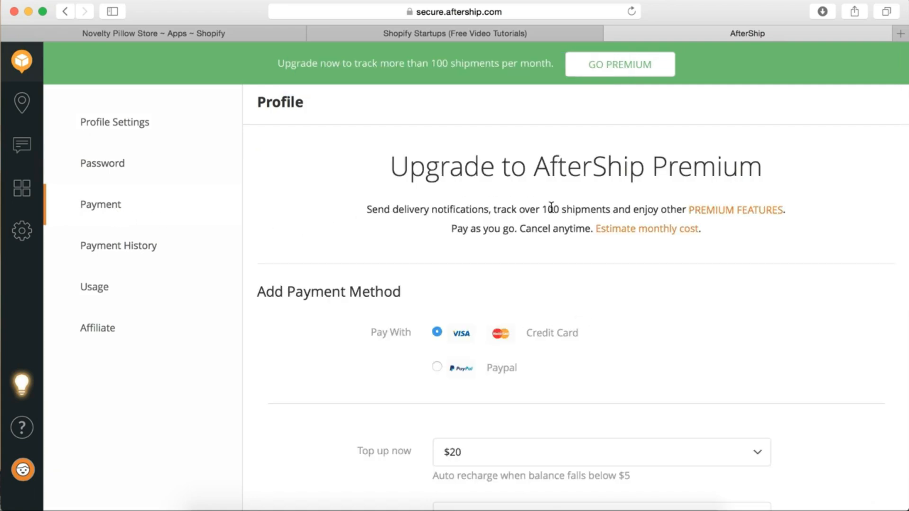
scroll(551, 209, "down", 2)
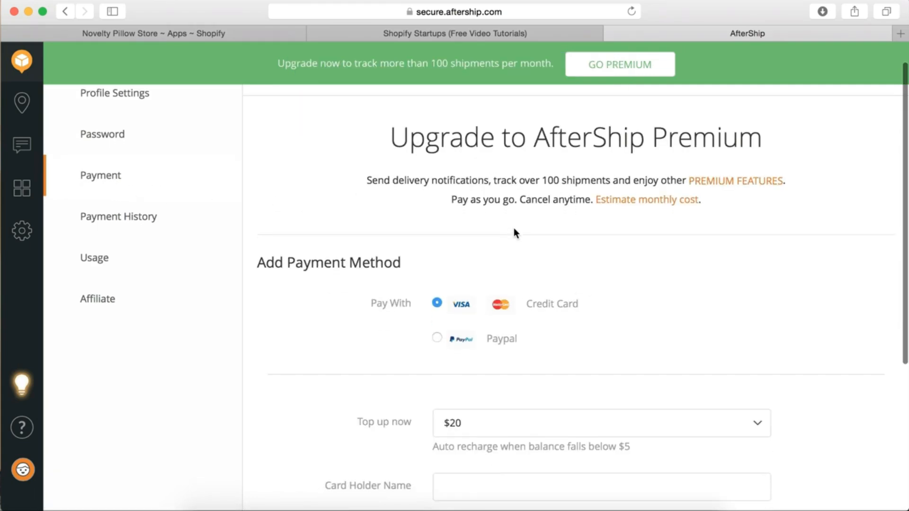
scroll(516, 229, "down", 3)
scroll(515, 229, "up", 3)
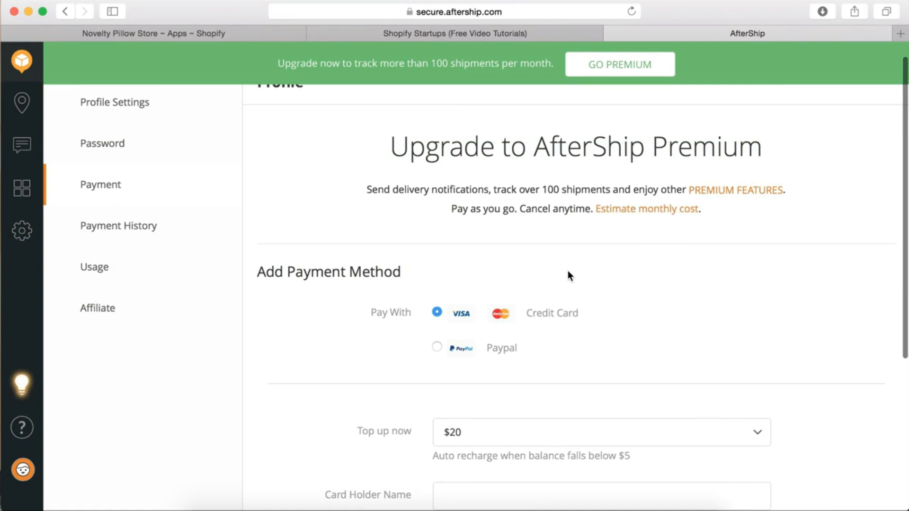
scroll(566, 279, "down", 2)
scroll(560, 289, "up", 2)
scroll(536, 216, "up", 1)
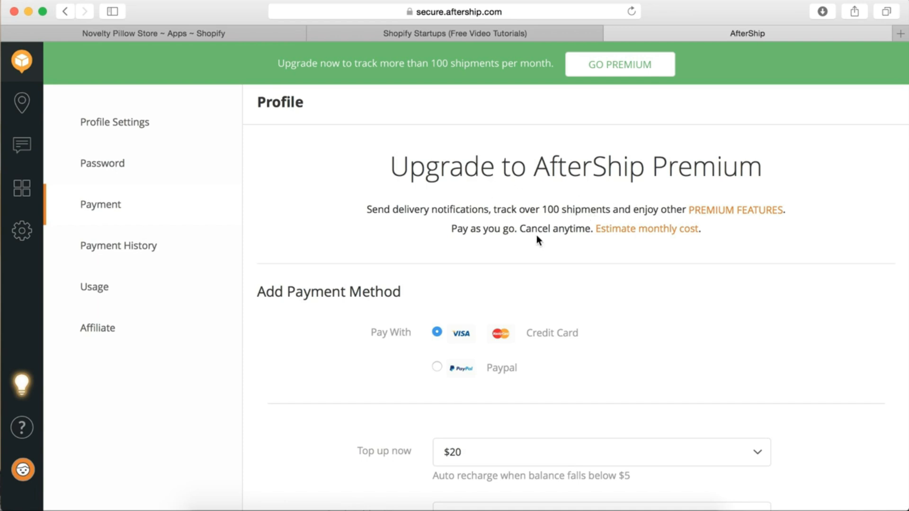
scroll(536, 235, "down", 5)
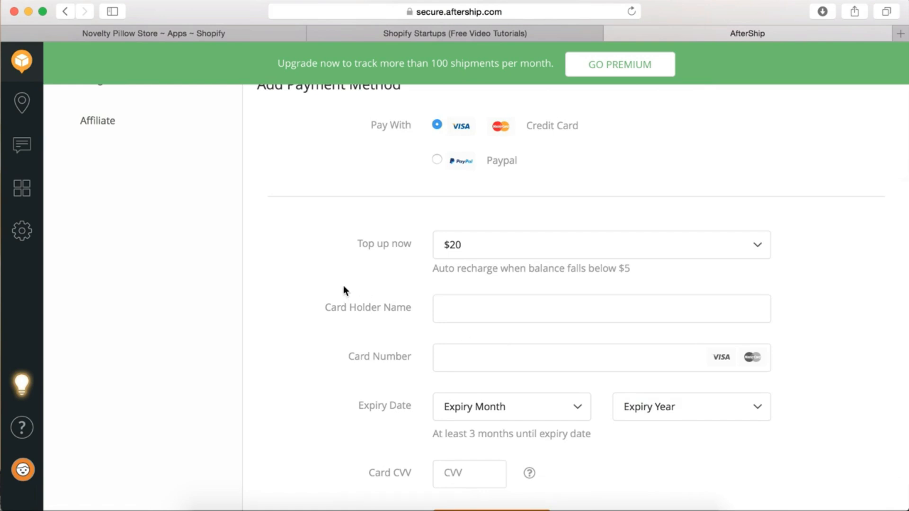
scroll(346, 286, "down", 2)
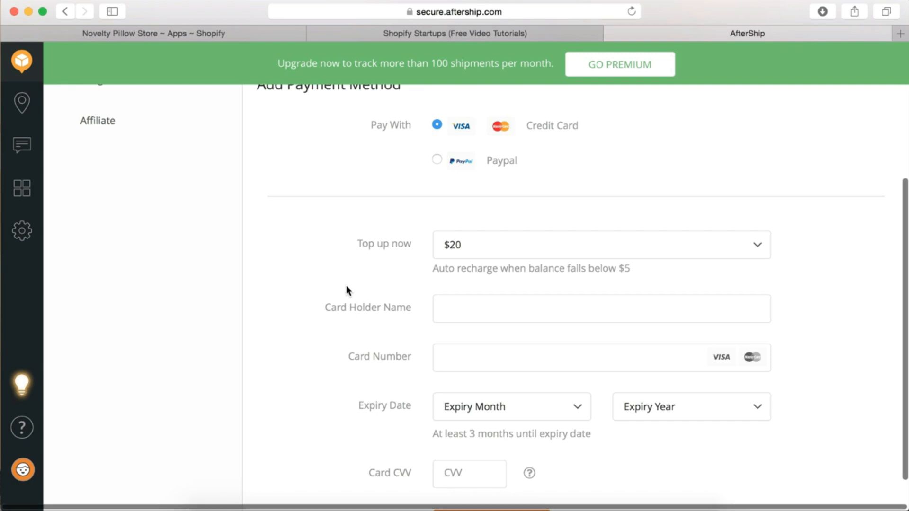
scroll(316, 166, "up", 6)
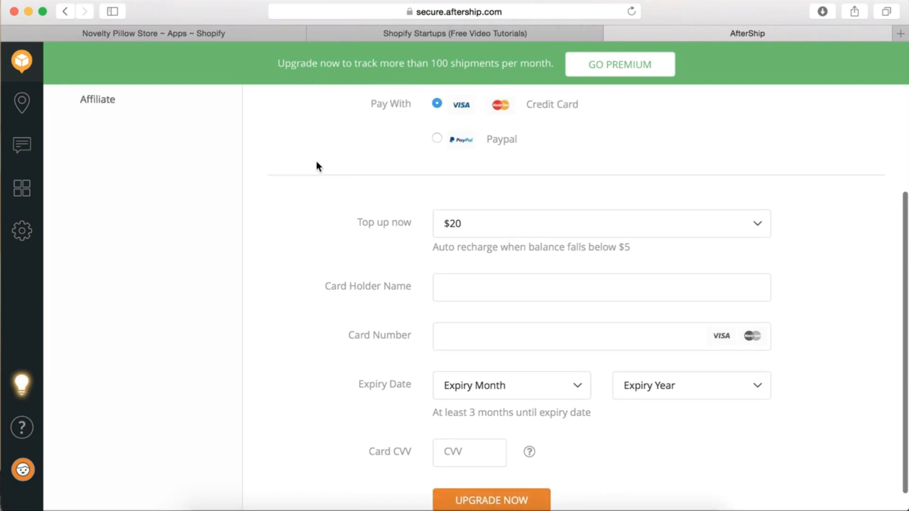
scroll(299, 357, "down", 4)
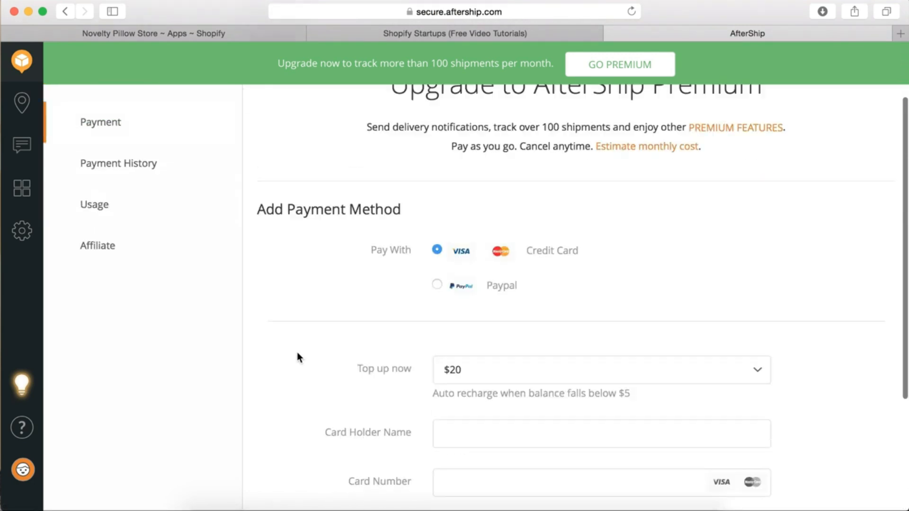
scroll(298, 356, "up", 3)
scroll(302, 342, "up", 2)
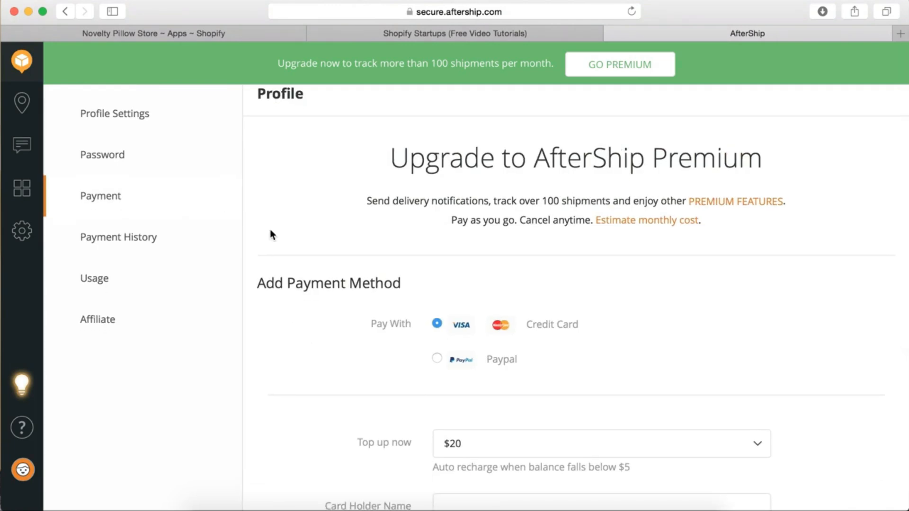
scroll(304, 231, "up", 1)
left_click(126, 244)
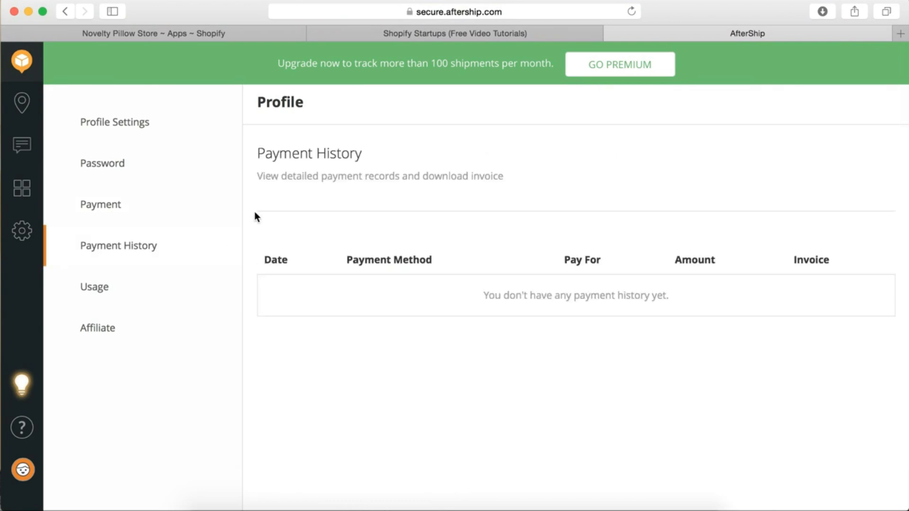
Show the Trackings list, empty for the 2016 Dec 11 – 2017 Jan 09 range
left_click(118, 124)
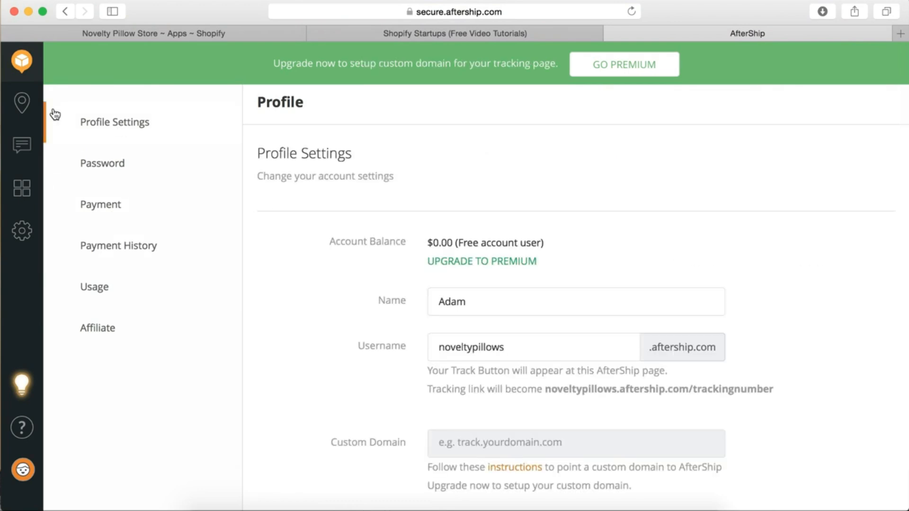
left_click(26, 108)
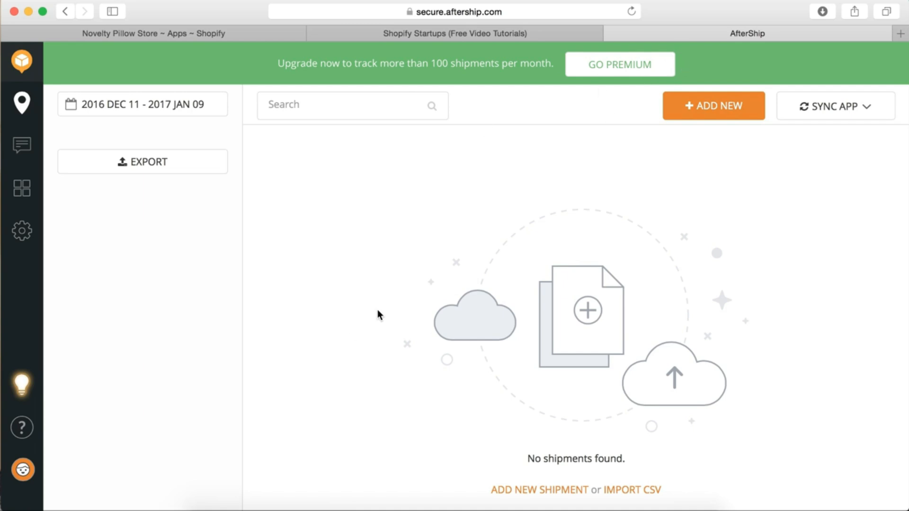
scroll(374, 316, "down", 2)
scroll(368, 318, "up", 2)
left_click(22, 144)
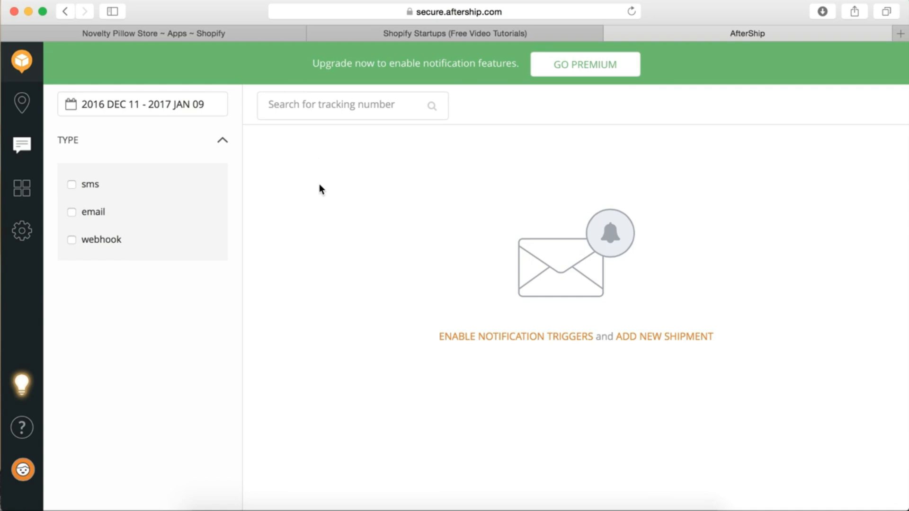
left_click(493, 341)
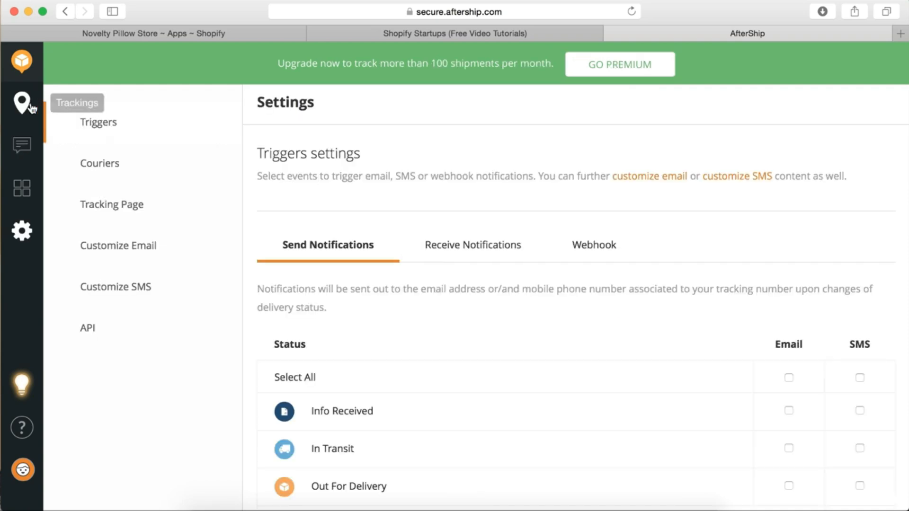
left_click(23, 145)
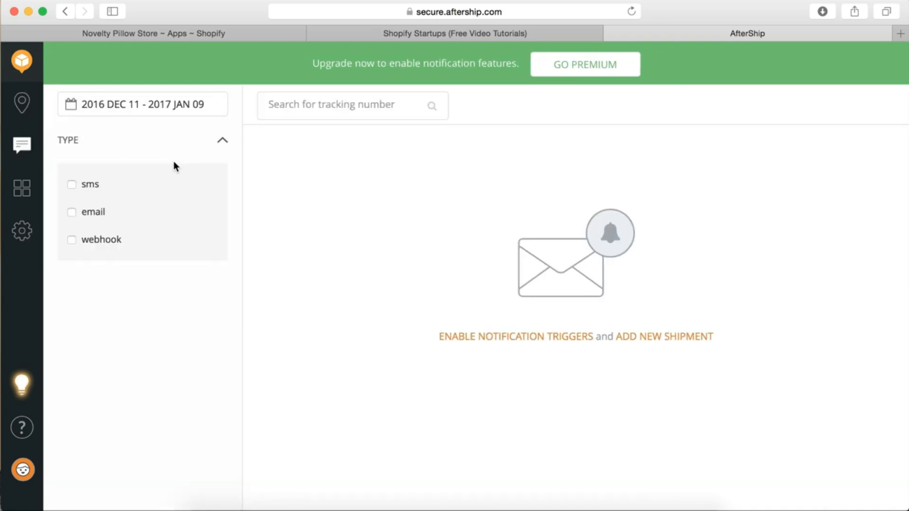
left_click(470, 339)
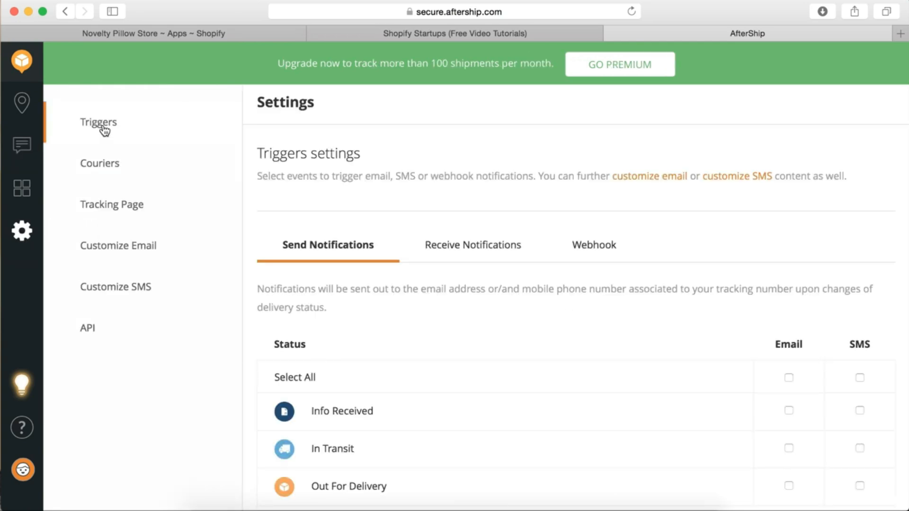
scroll(430, 190, "down", 2)
scroll(428, 193, "up", 2)
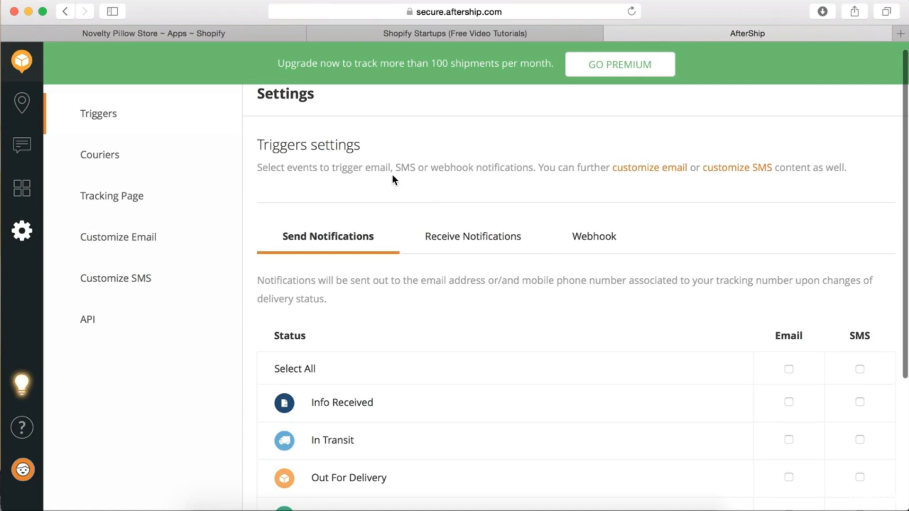
scroll(499, 284, "down", 5)
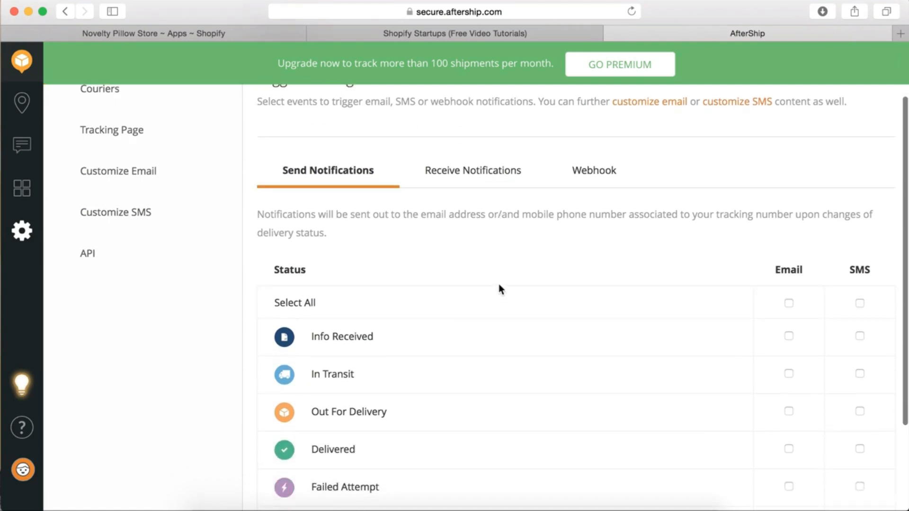
scroll(511, 292, "down", 1)
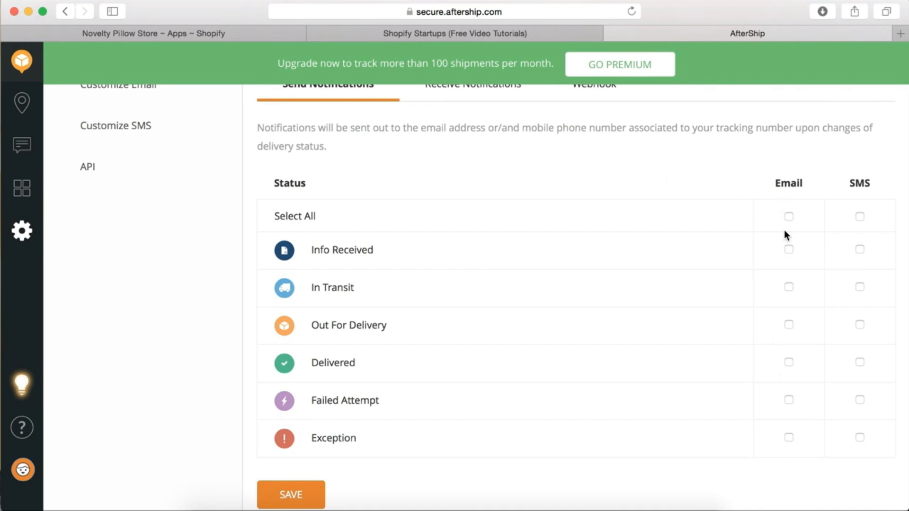
scroll(787, 197, "down", 2)
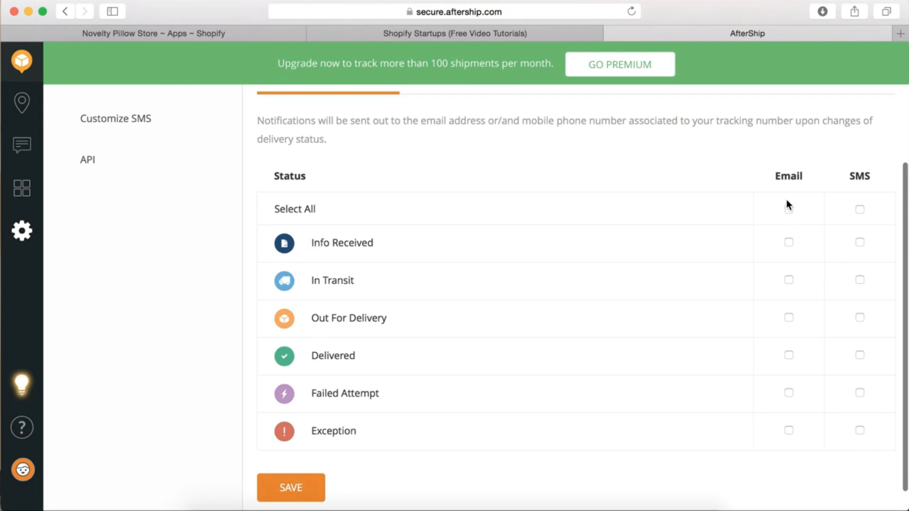
scroll(786, 201, "down", 2)
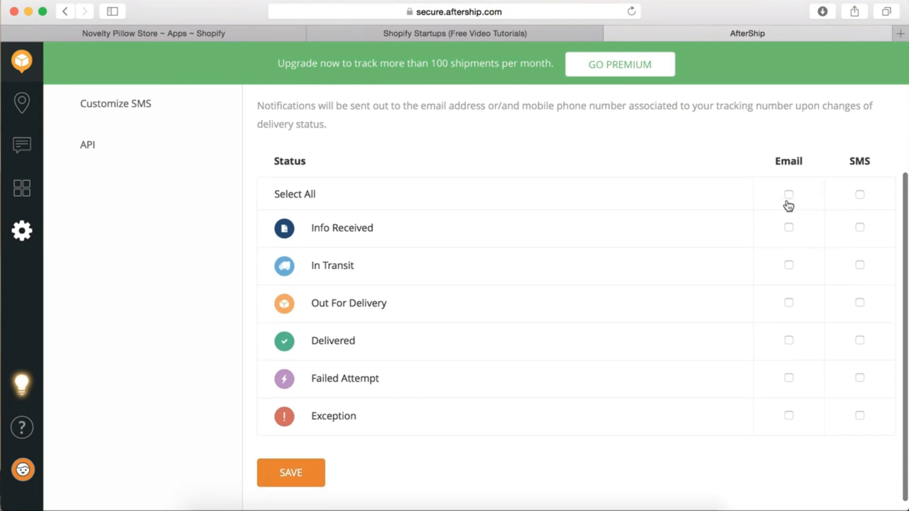
scroll(782, 205, "up", 4)
scroll(783, 203, "down", 4)
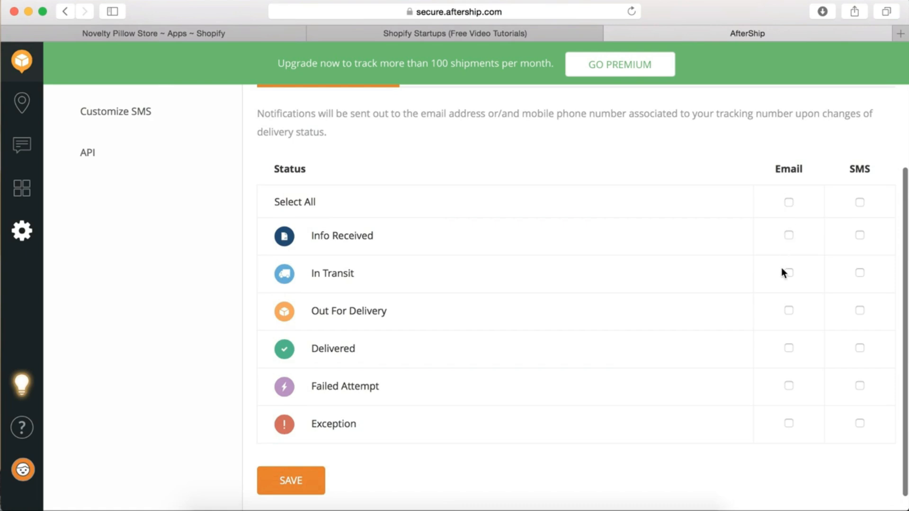
scroll(782, 232, "up", 5)
scroll(782, 231, "down", 5)
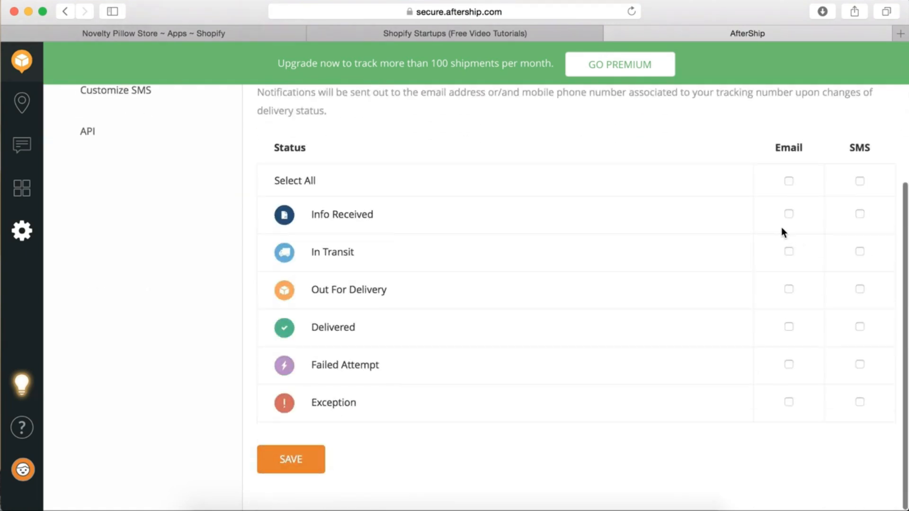
left_click(789, 405)
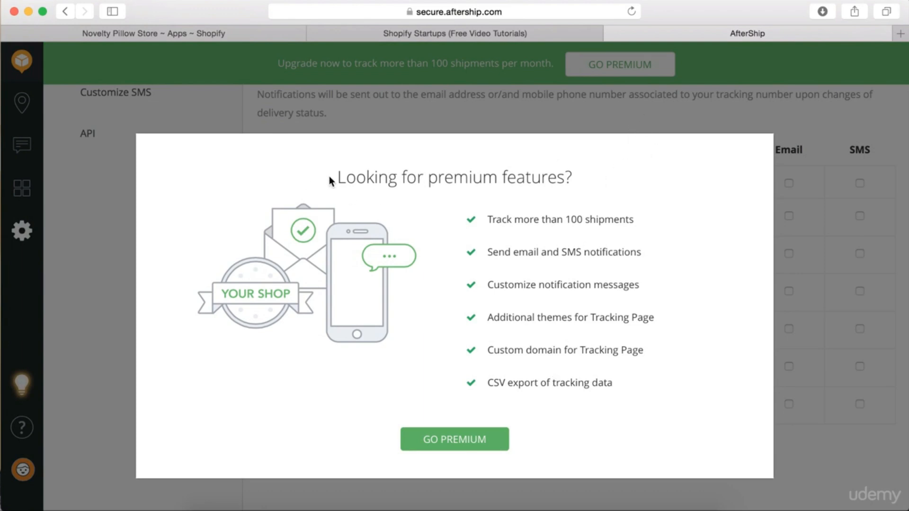
left_click_drag(331, 181, 593, 175)
left_click(630, 205)
left_click_drag(565, 178, 432, 156)
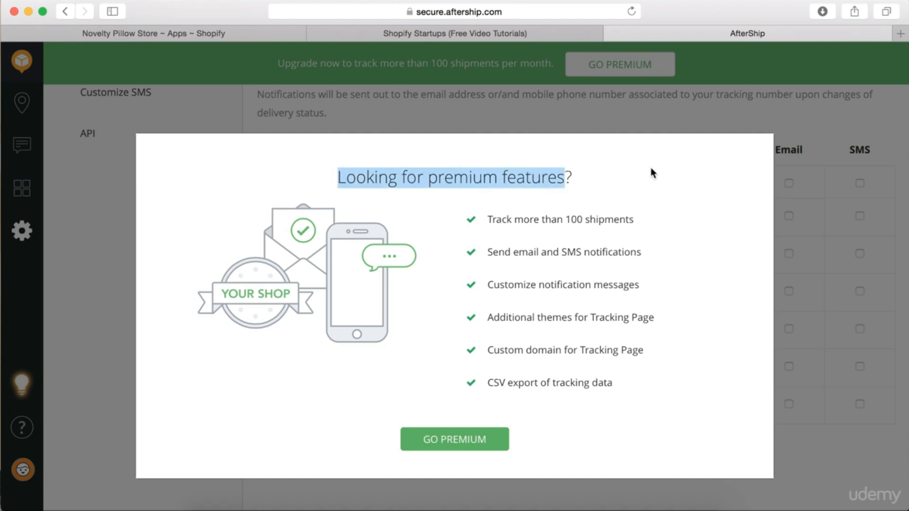
left_click(694, 97)
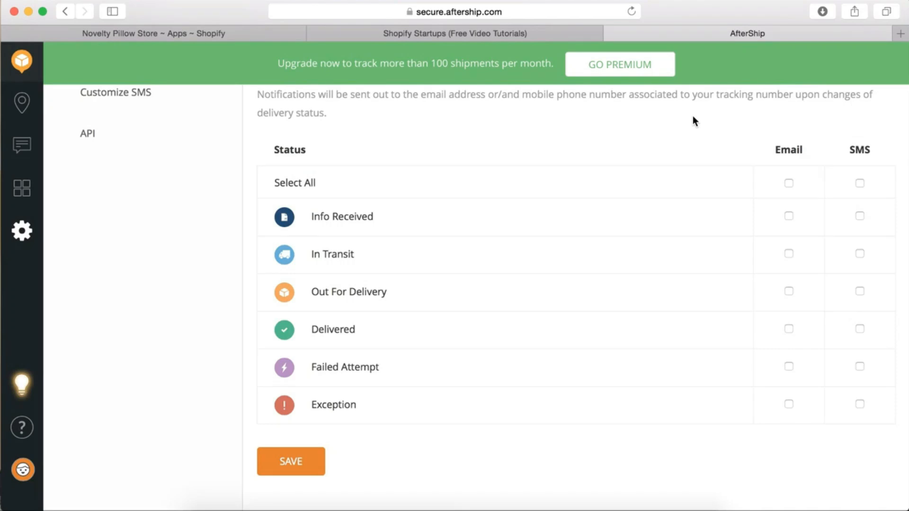
scroll(691, 118, "up", 2)
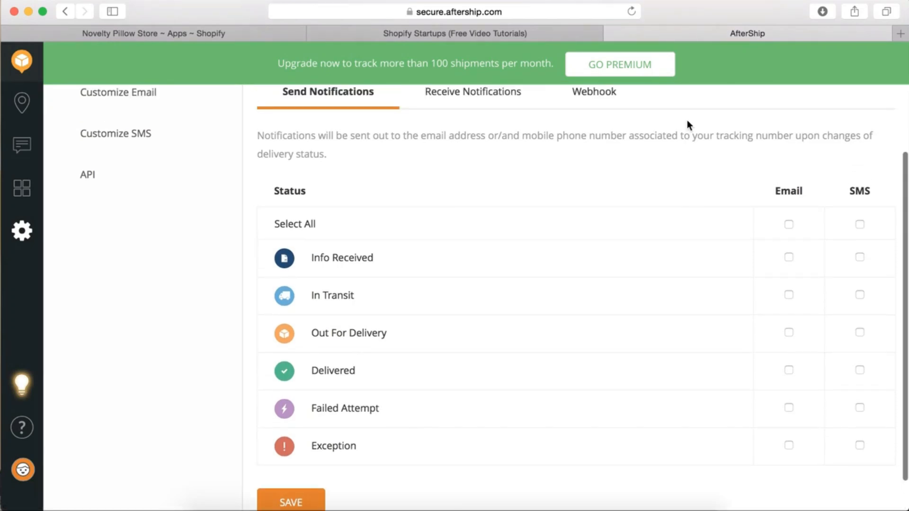
scroll(688, 124, "up", 5)
scroll(329, 182, "down", 5)
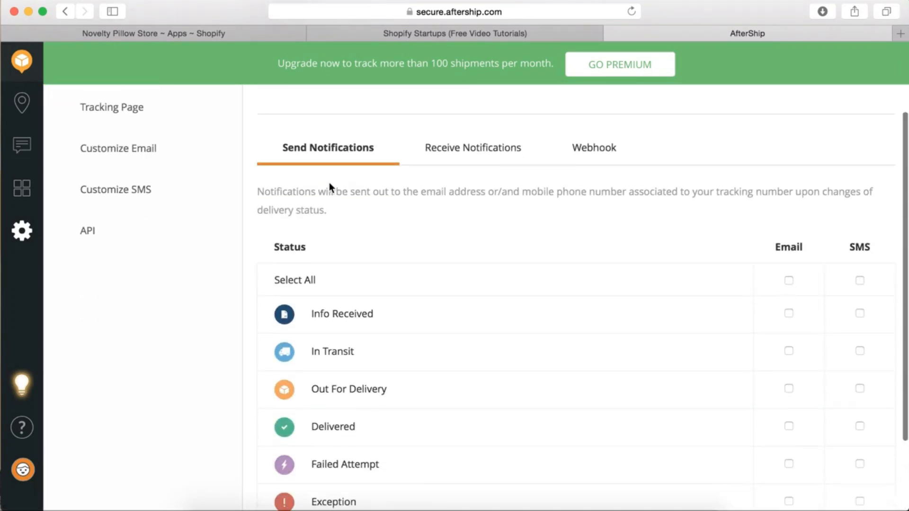
scroll(329, 180, "up", 5)
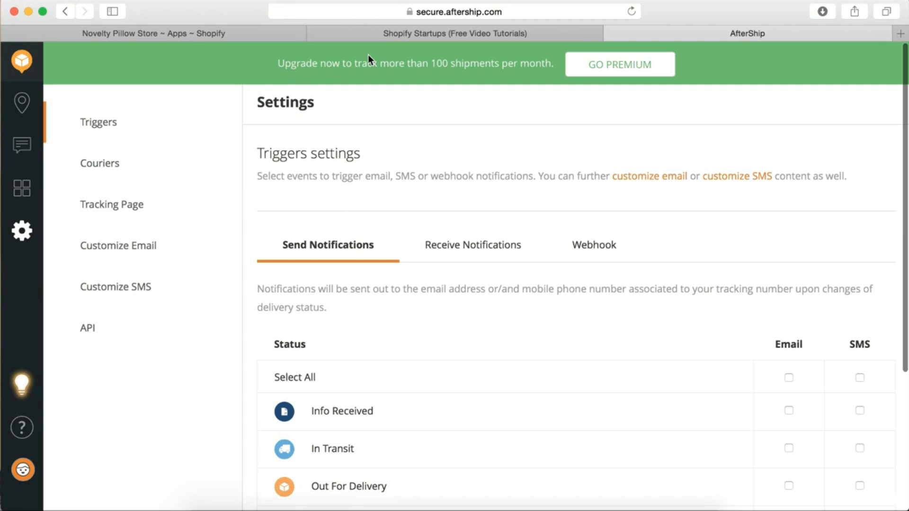
left_click_drag(492, 63, 437, 64)
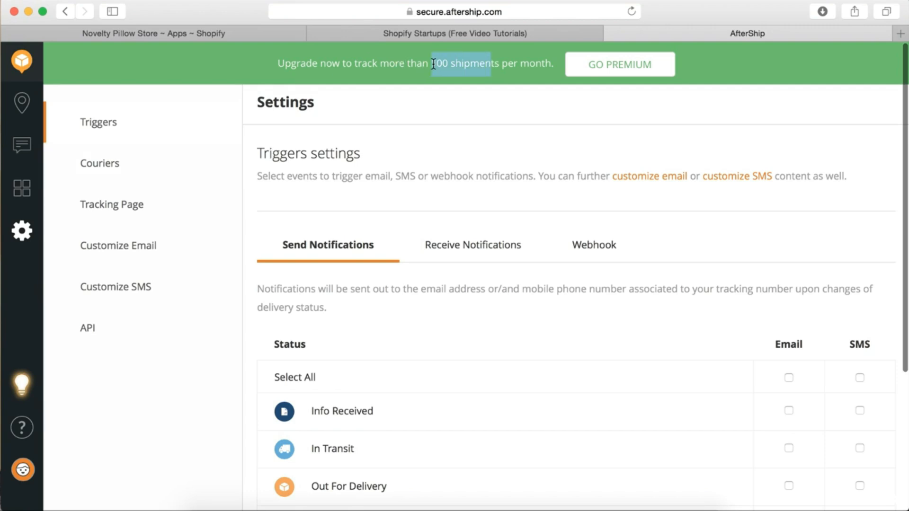
left_click(469, 141)
scroll(471, 150, "down", 5)
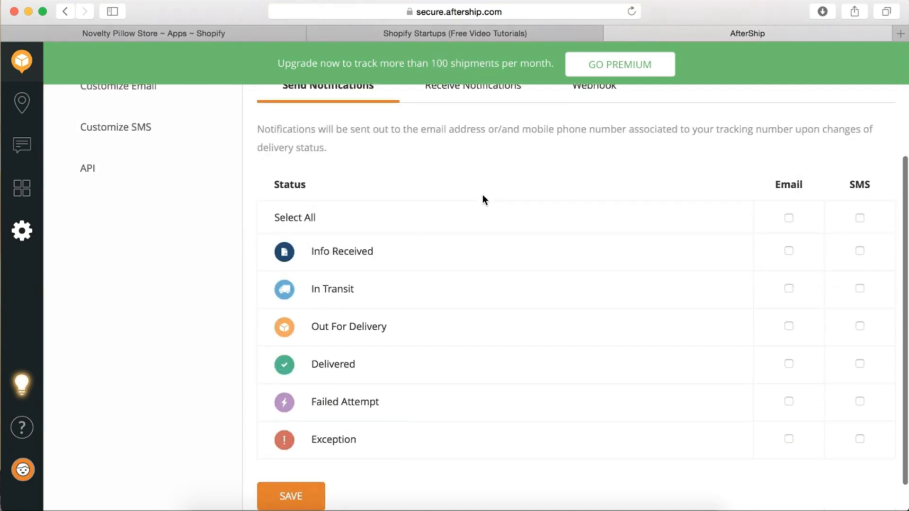
scroll(483, 199, "up", 2)
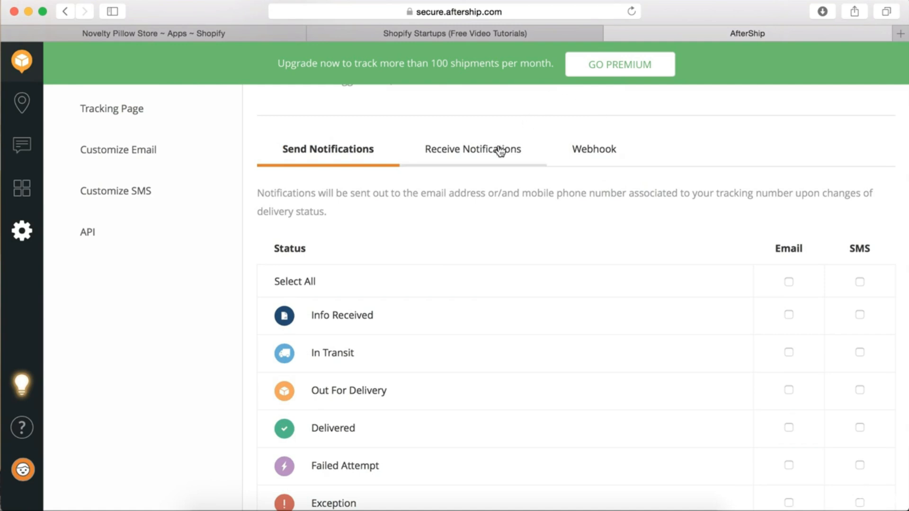
scroll(501, 151, "up", 1)
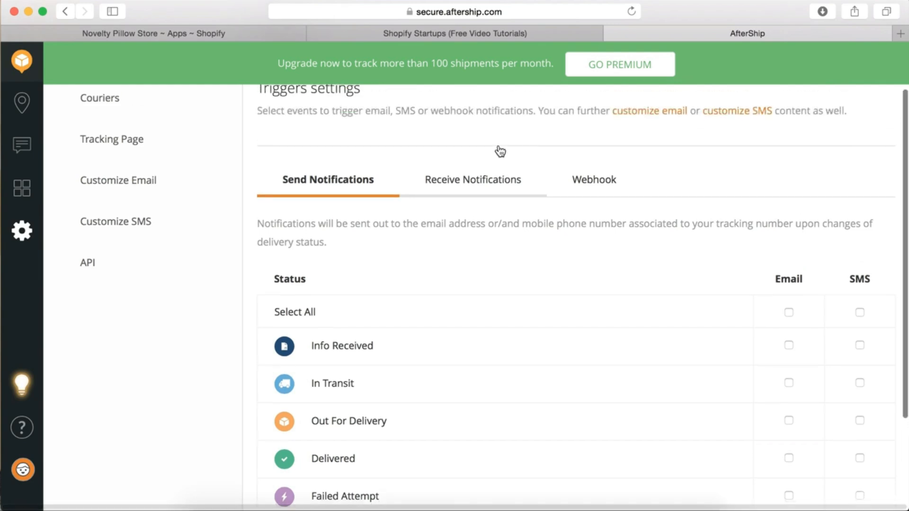
left_click(21, 103)
Go from the profile page through Settings to the Apps page, which lists no installed apps
left_click(34, 470)
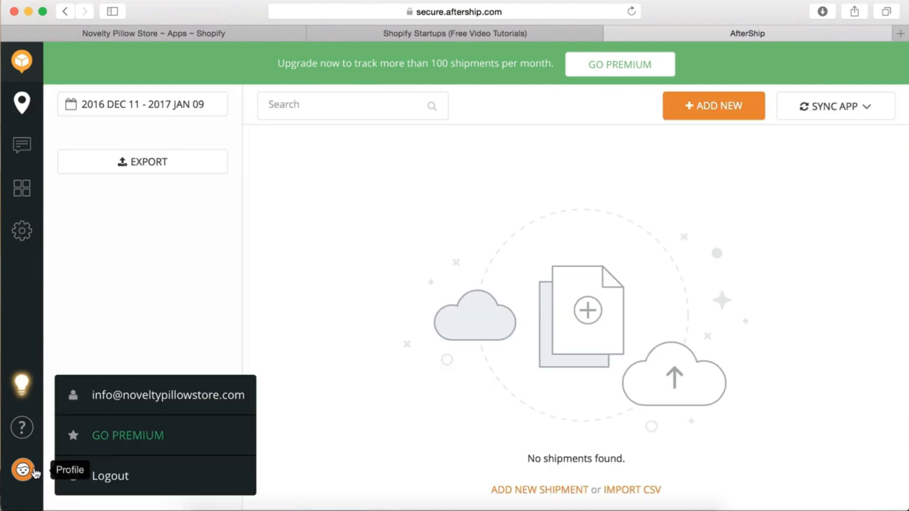
left_click(147, 397)
scroll(487, 392, "down", 5)
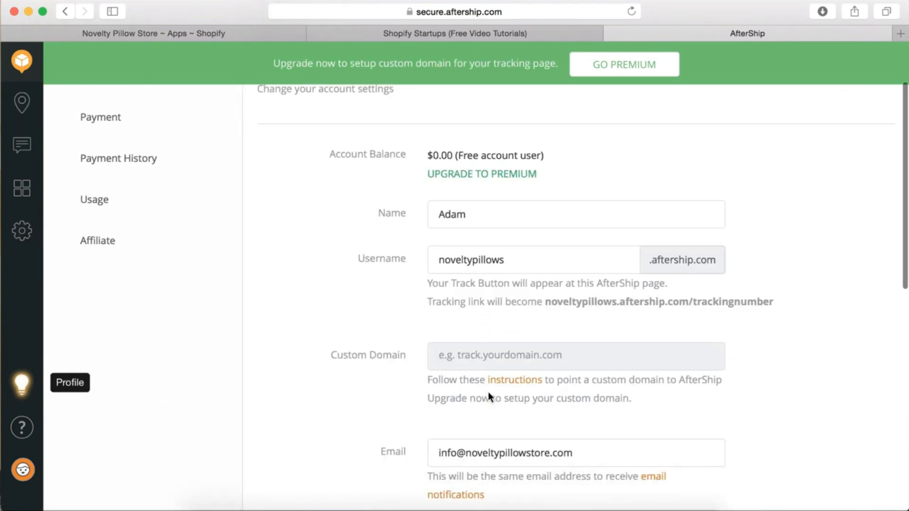
scroll(351, 424, "down", 6)
scroll(349, 418, "up", 10)
scroll(357, 331, "down", 6)
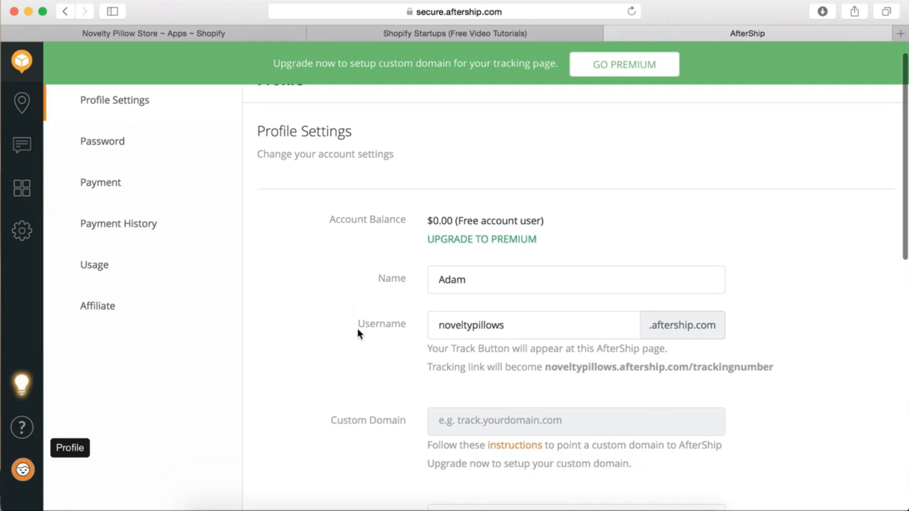
scroll(356, 328, "up", 5)
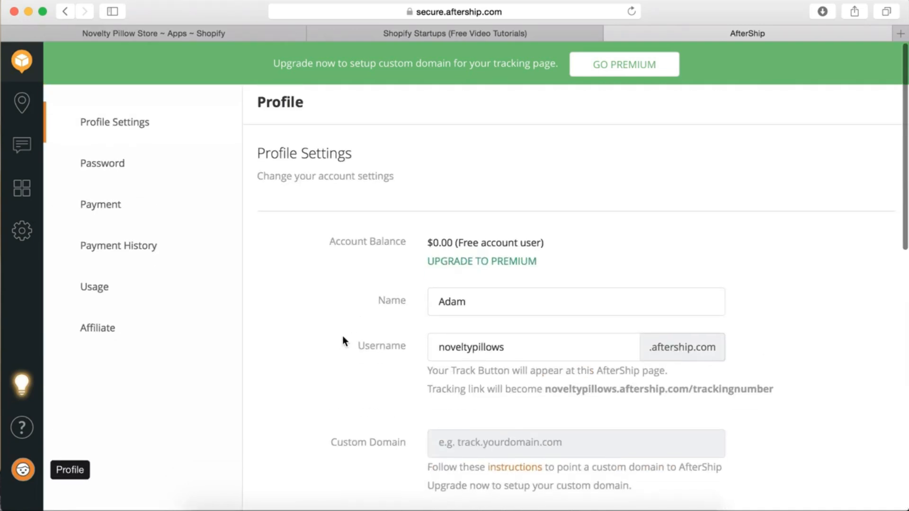
left_click(21, 237)
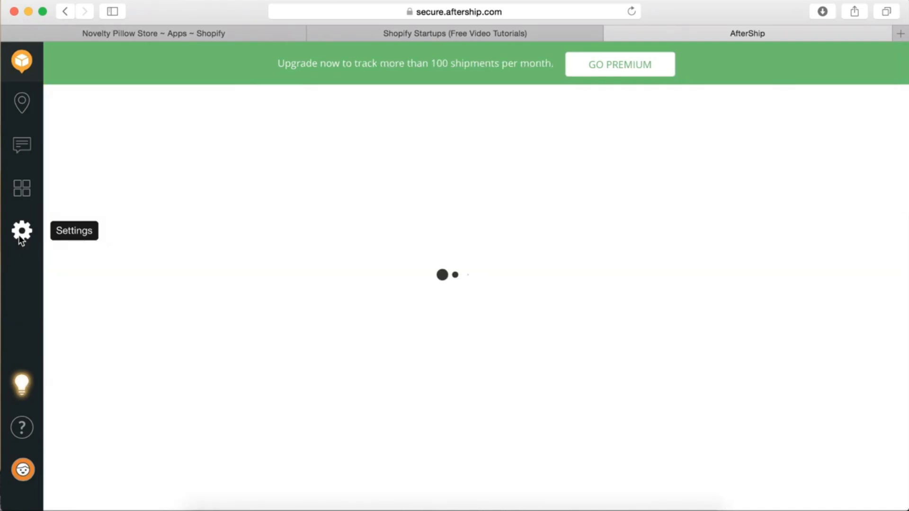
left_click(18, 192)
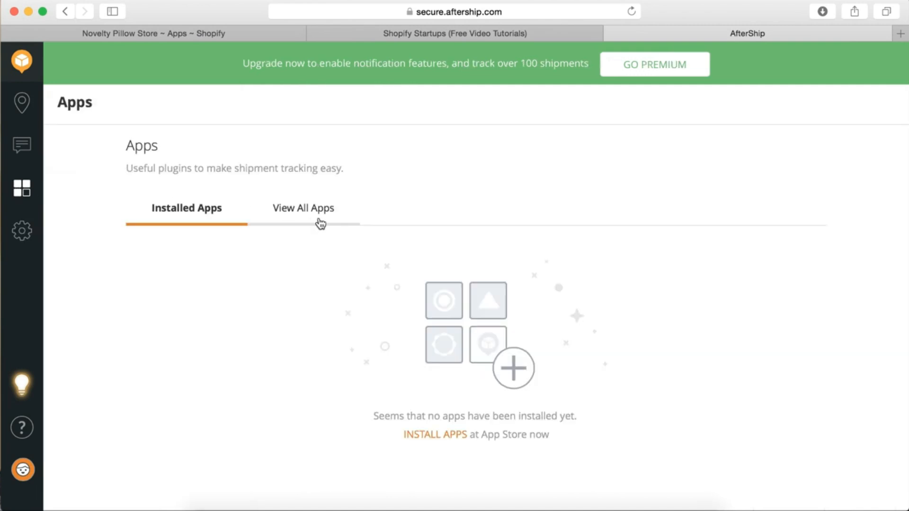
Open the Shopify Connector app and open its 'select couriers' link in a new tab
left_click(318, 218)
left_click(397, 286)
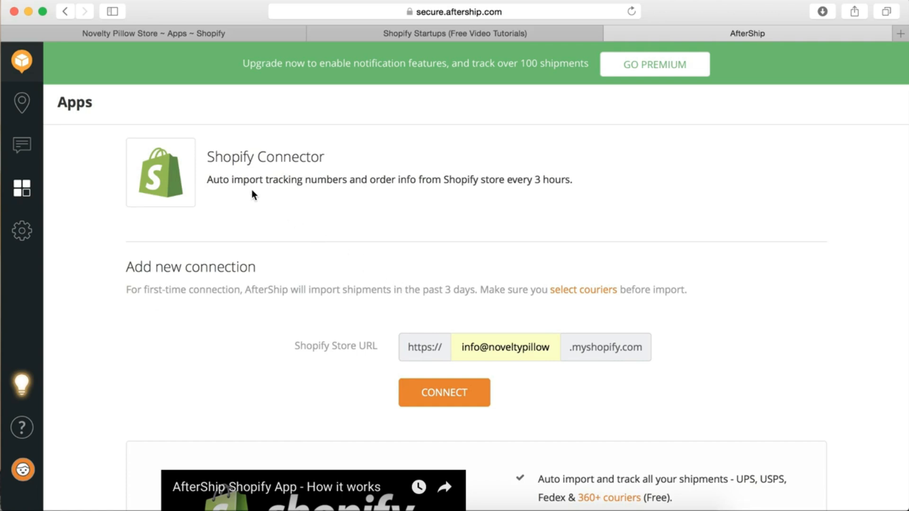
left_click_drag(289, 180, 537, 179)
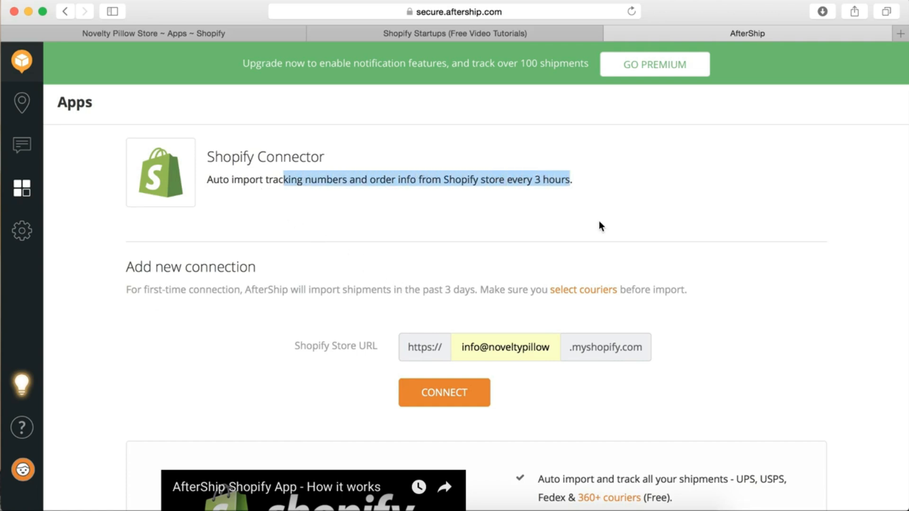
left_click(553, 232)
scroll(246, 329, "down", 3)
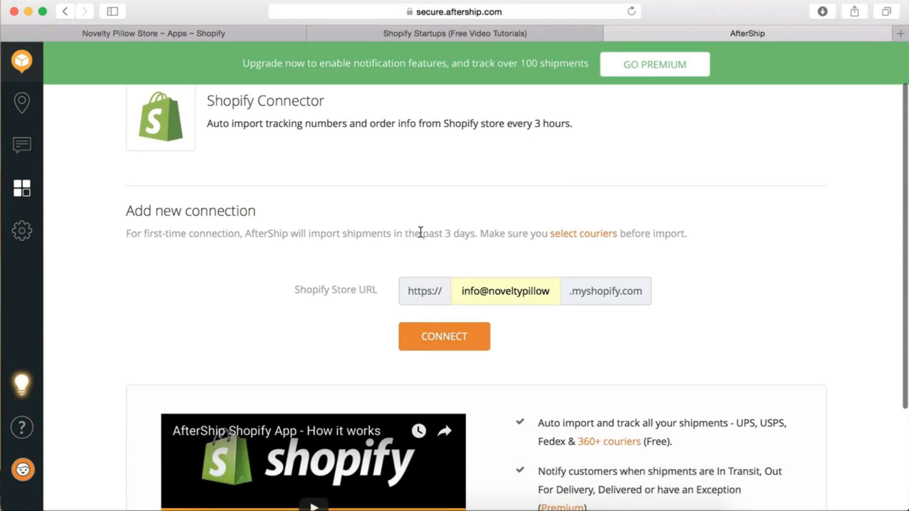
right_click(602, 240)
left_click(603, 239)
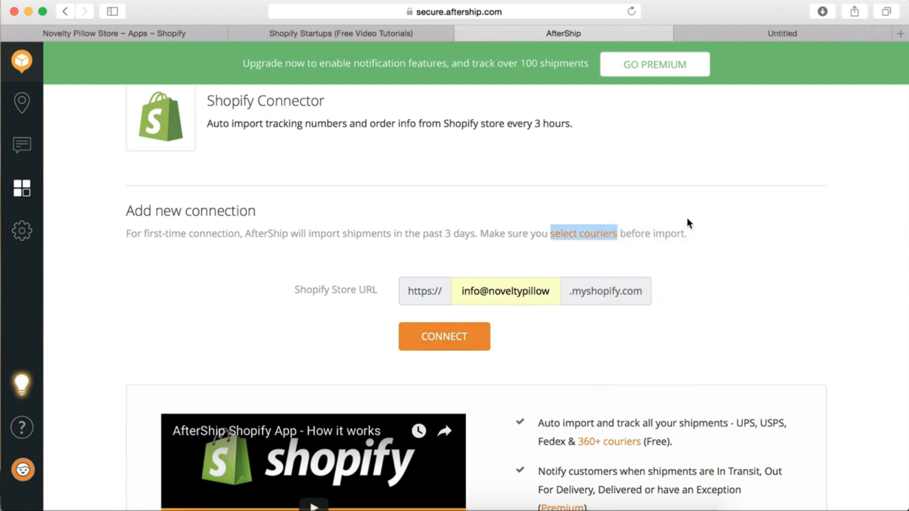
Change the Store URL to noveltypillowstore and connect the Shopify store
scroll(734, 191, "down", 3)
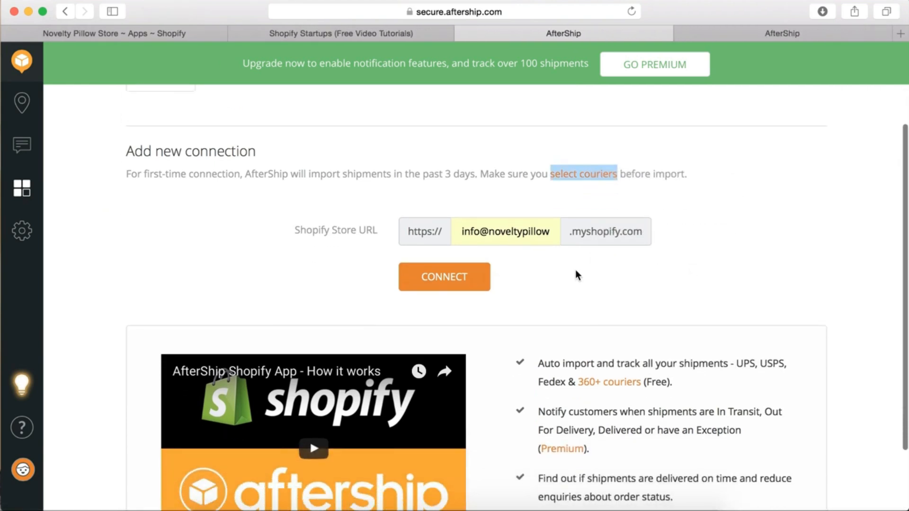
left_click(545, 234)
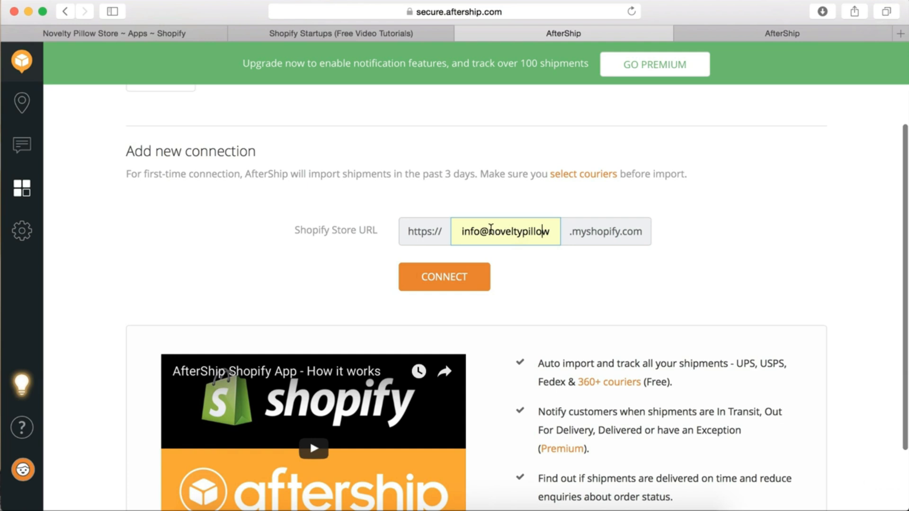
left_click_drag(491, 231, 425, 231)
key("BackSpace")
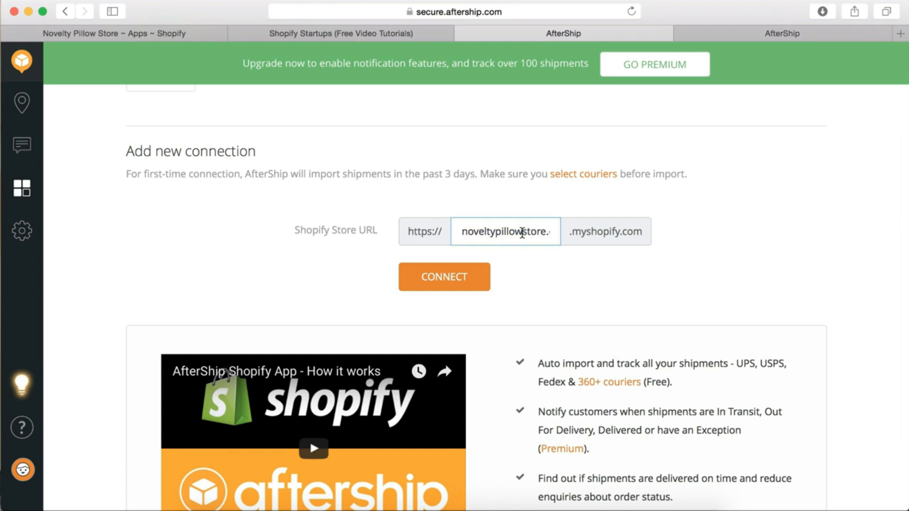
key("Right")
key("Right")
key("Right")
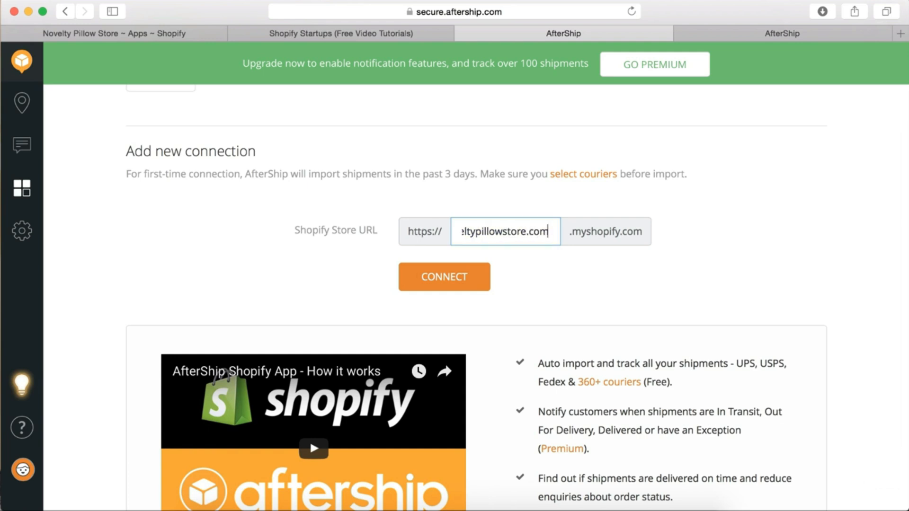
key("BackSpace")
key("BackSpace")
key("BackSpace")
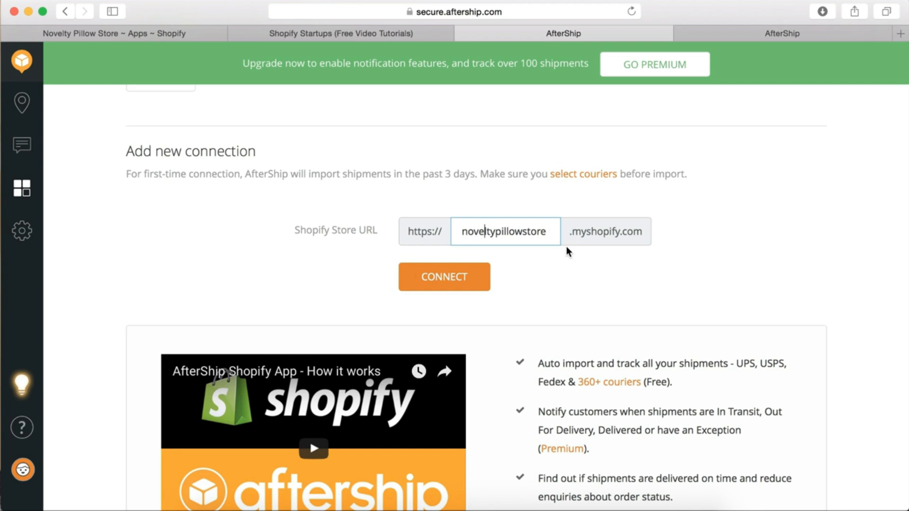
left_click(556, 268)
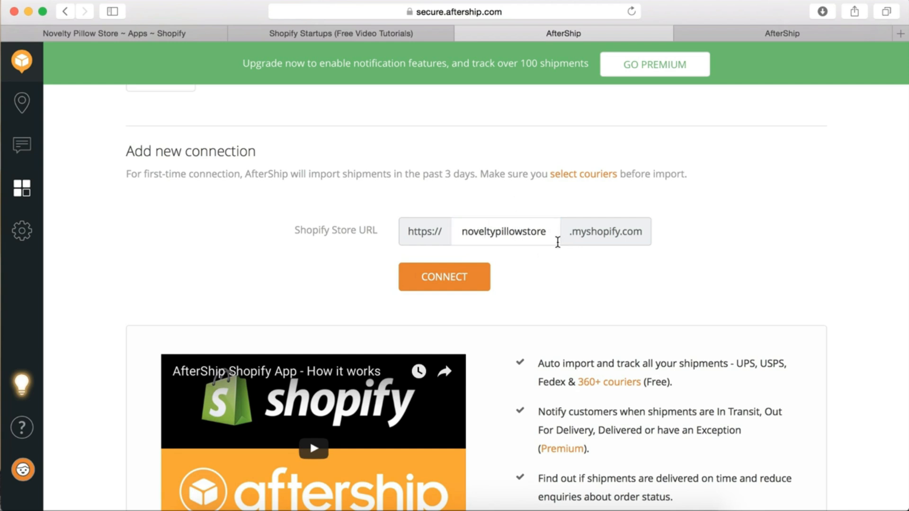
left_click(433, 272)
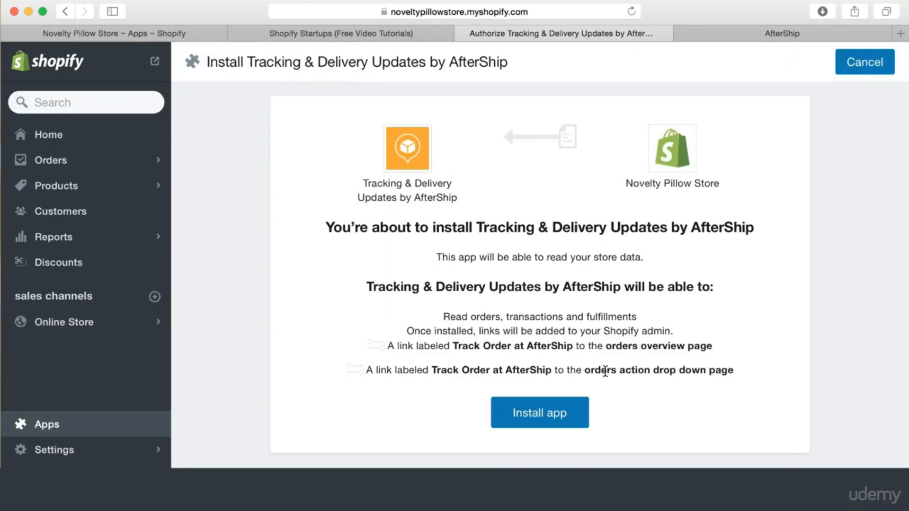
Install Tracking & Delivery Updates by AfterShip on the Novelty Pillow Store
left_click(542, 415)
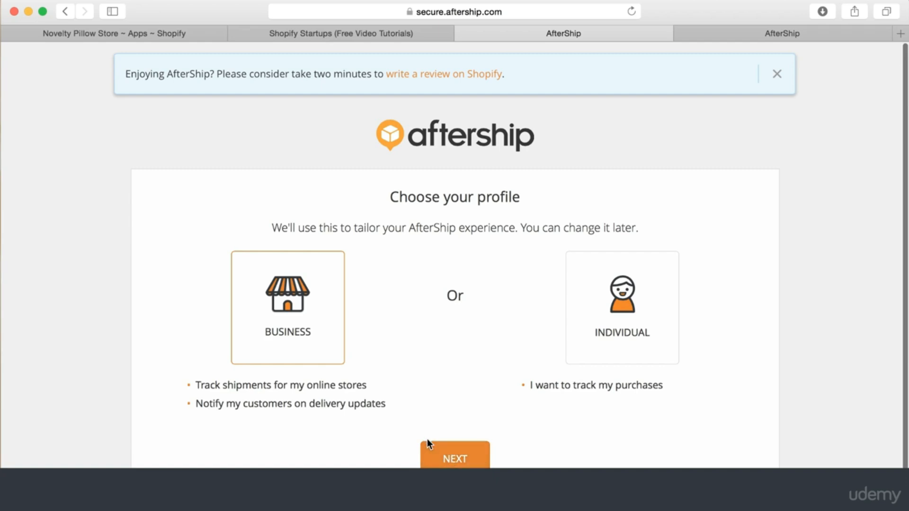
Submit the business details with 1-100 monthly shipments and the store URL
left_click(441, 454)
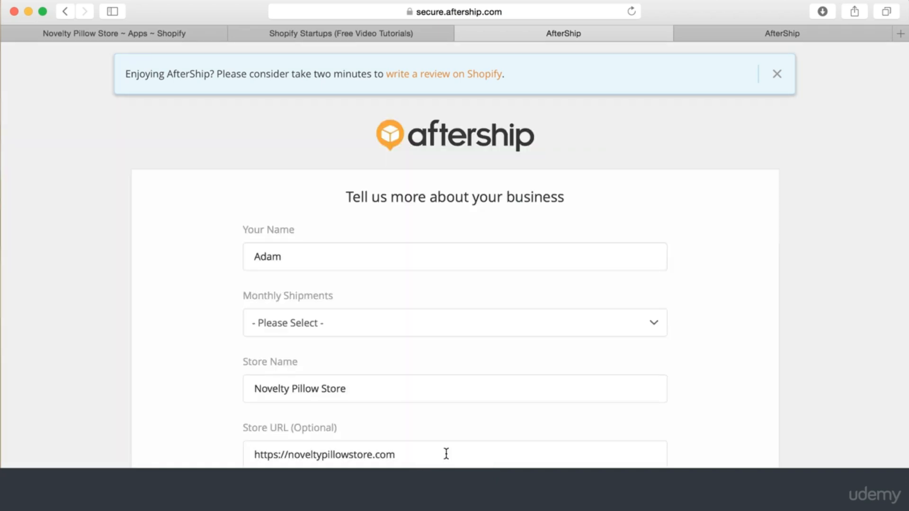
scroll(478, 374, "down", 1)
left_click(501, 283)
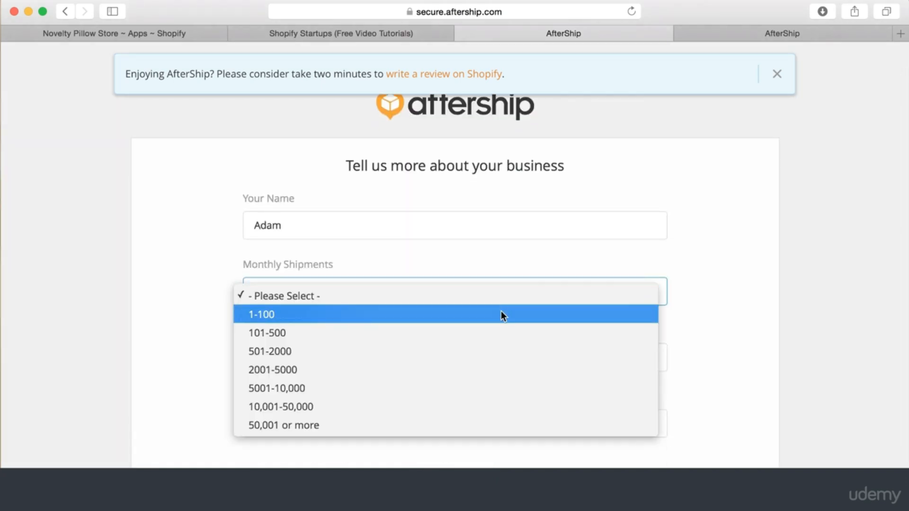
left_click(501, 312)
scroll(326, 350, "down", 1)
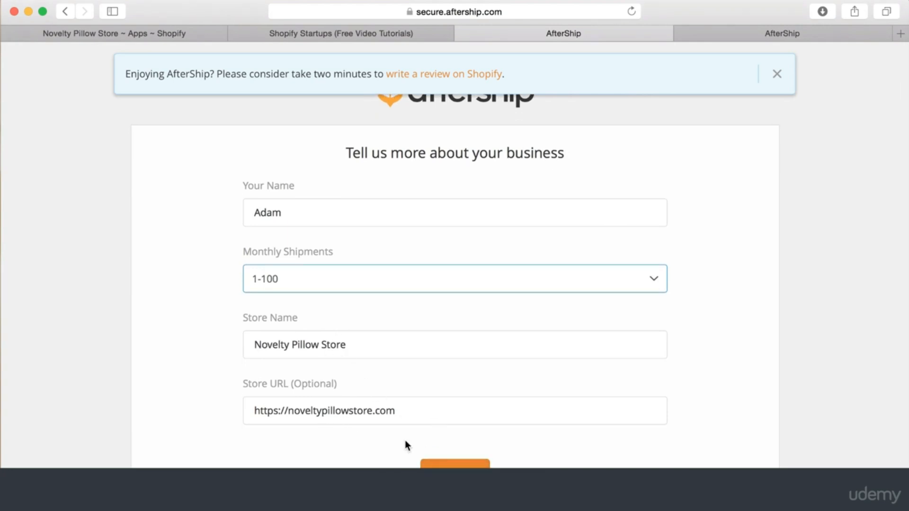
left_click(291, 412)
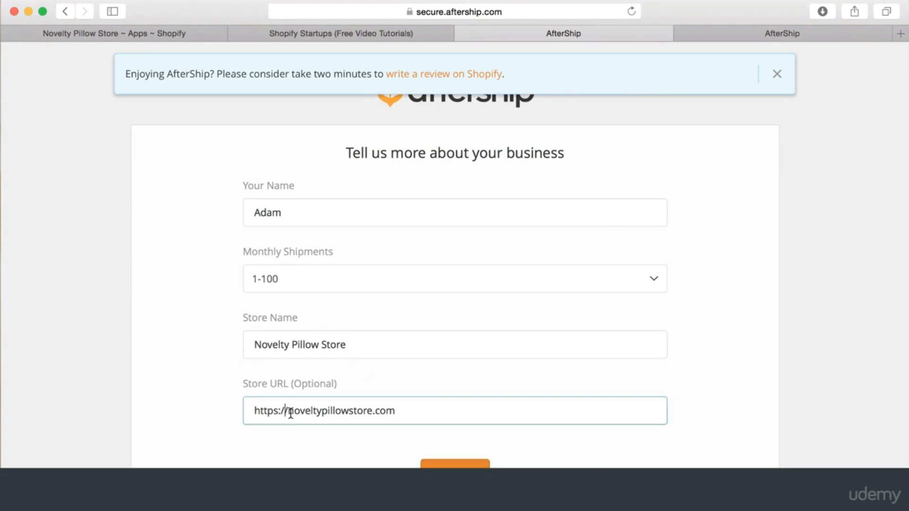
left_click(455, 466)
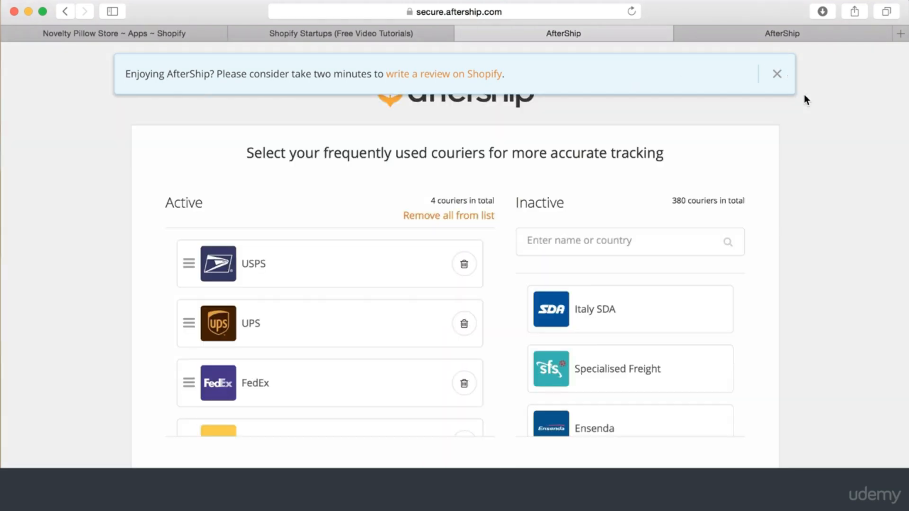
Dismiss the review request banner and close the extra AfterShip settings tab
left_click(776, 75)
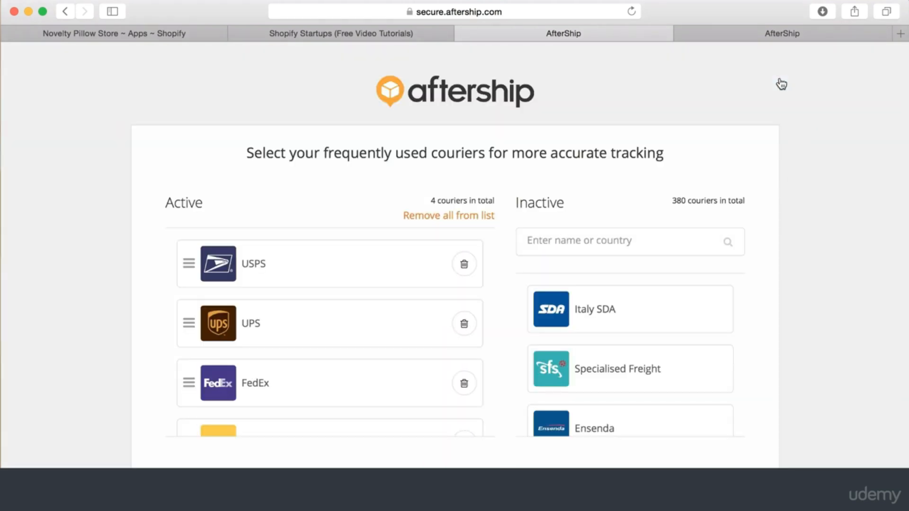
left_click(701, 37)
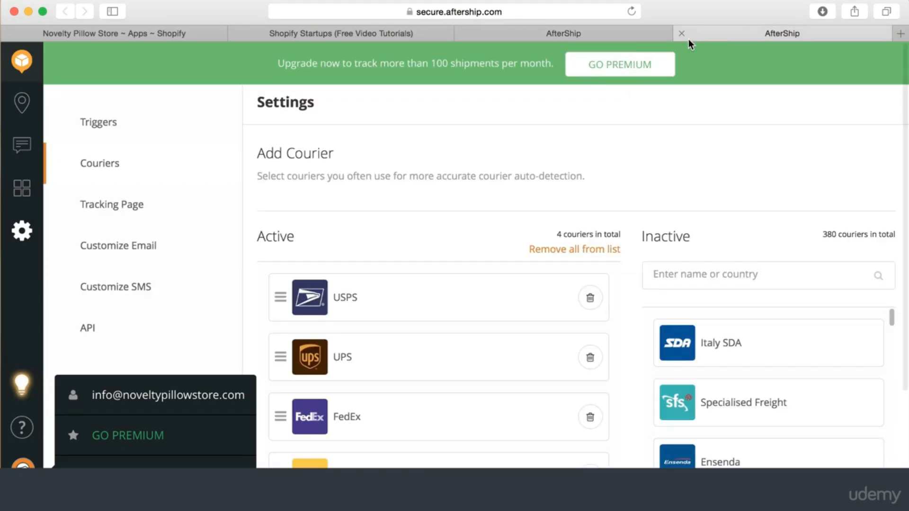
left_click(681, 33)
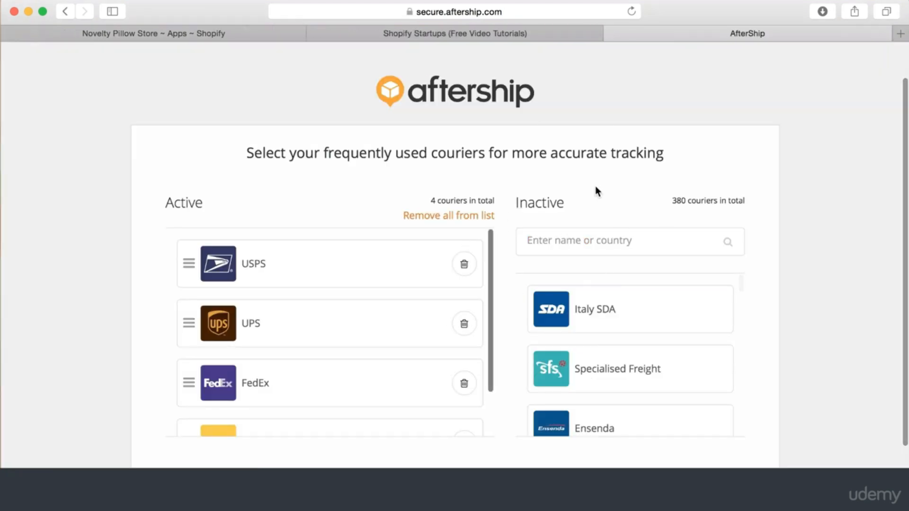
scroll(359, 282, "down", 3)
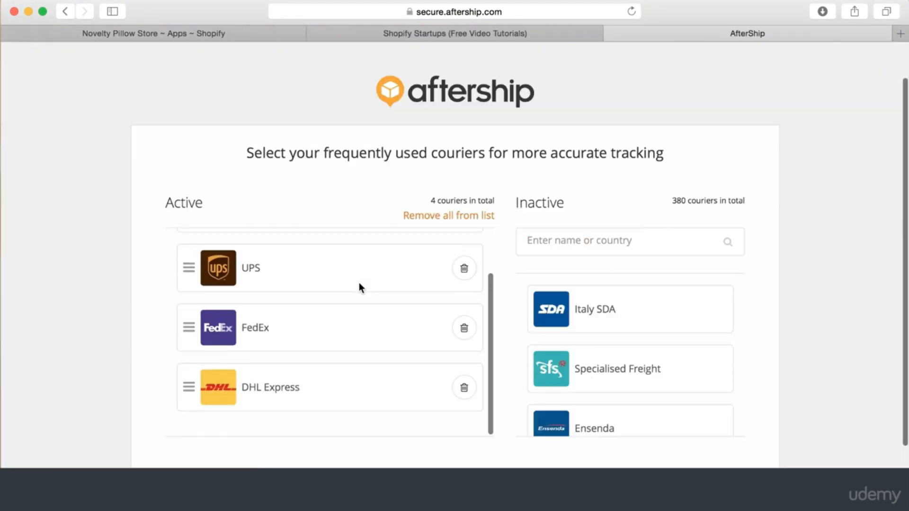
scroll(358, 283, "up", 3)
Activate China EMS and China Post by searching the inactive couriers for 'china'
left_click(591, 241)
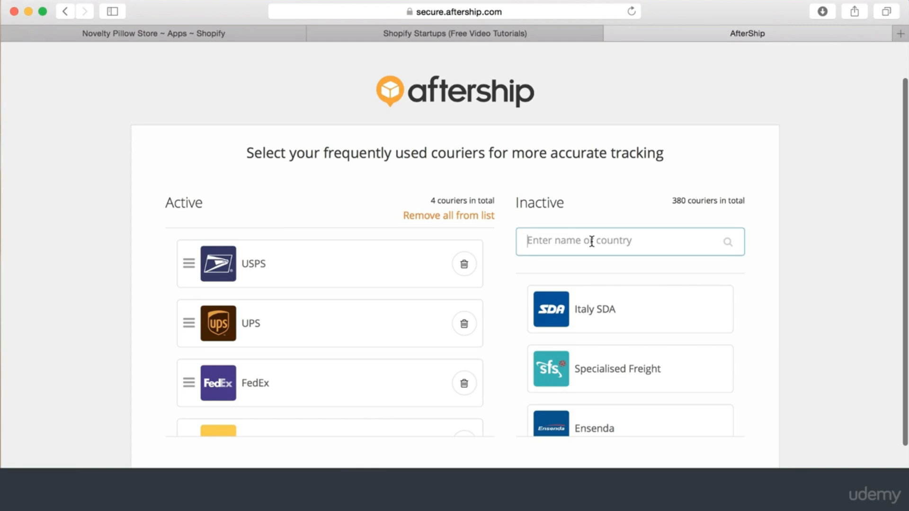
type("china")
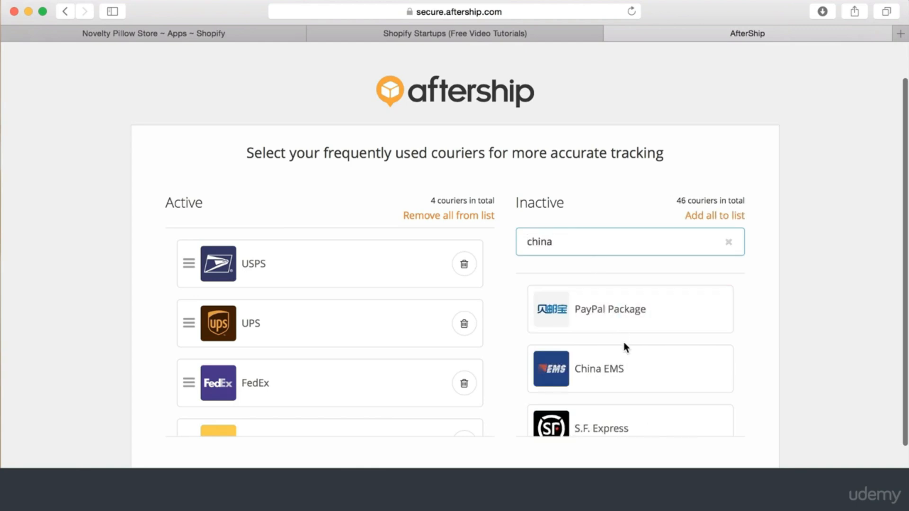
left_click(628, 370)
scroll(630, 374, "down", 5)
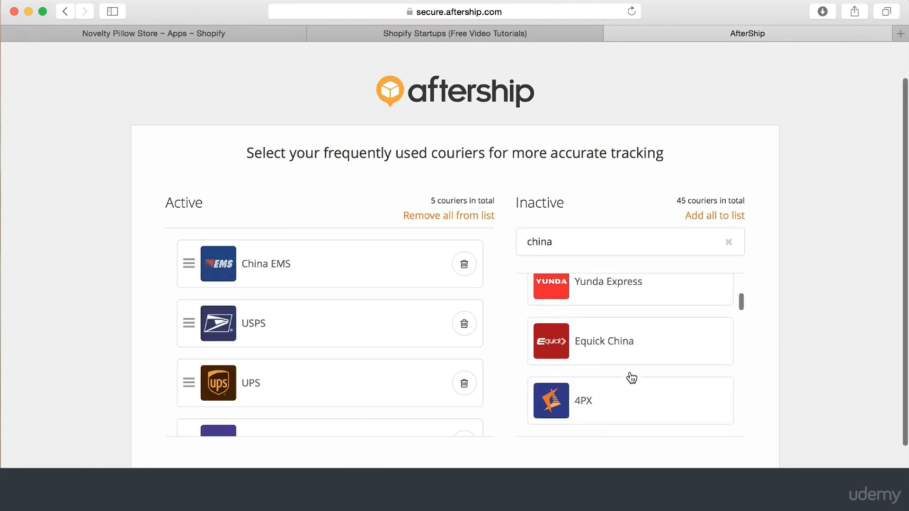
scroll(630, 378, "up", 5)
left_click(589, 251)
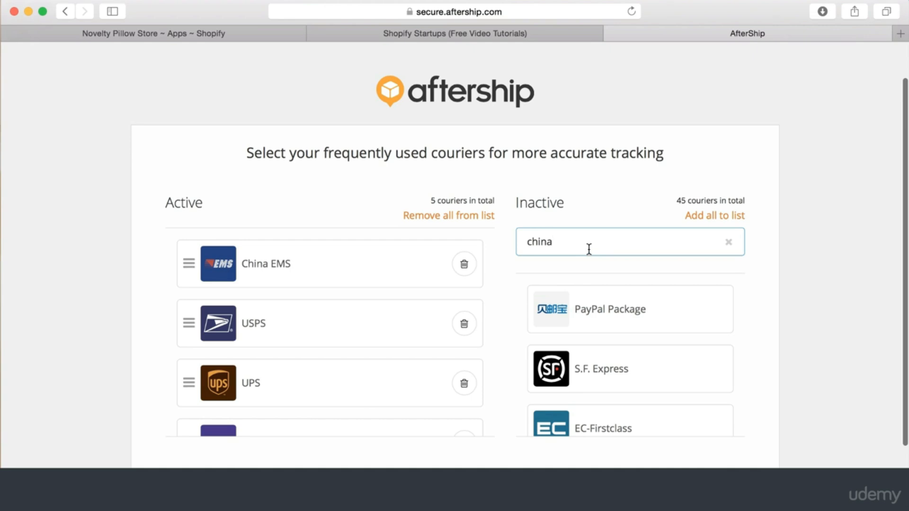
left_click_drag(589, 249, 497, 240)
type("china")
left_click(589, 312)
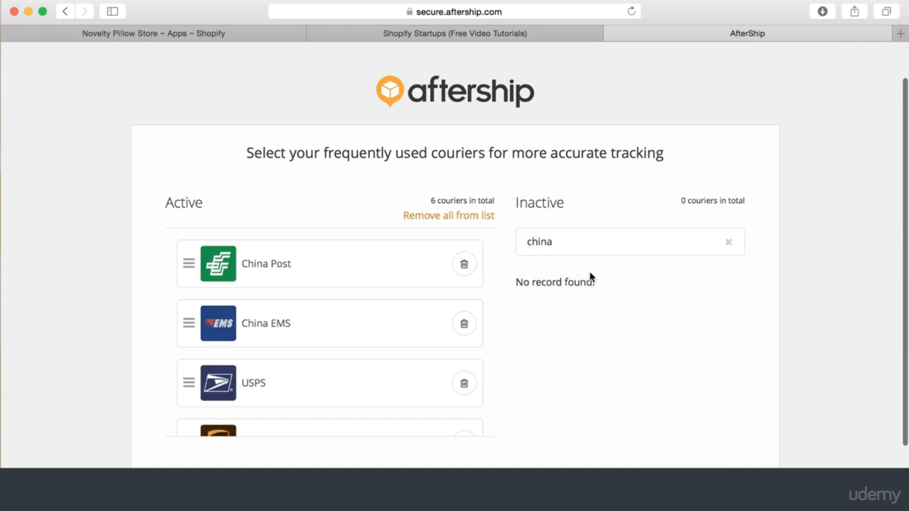
Activate PostNL Domestic by searching the inactive couriers for 'post n'
left_click_drag(556, 243, 524, 238)
type("post nl")
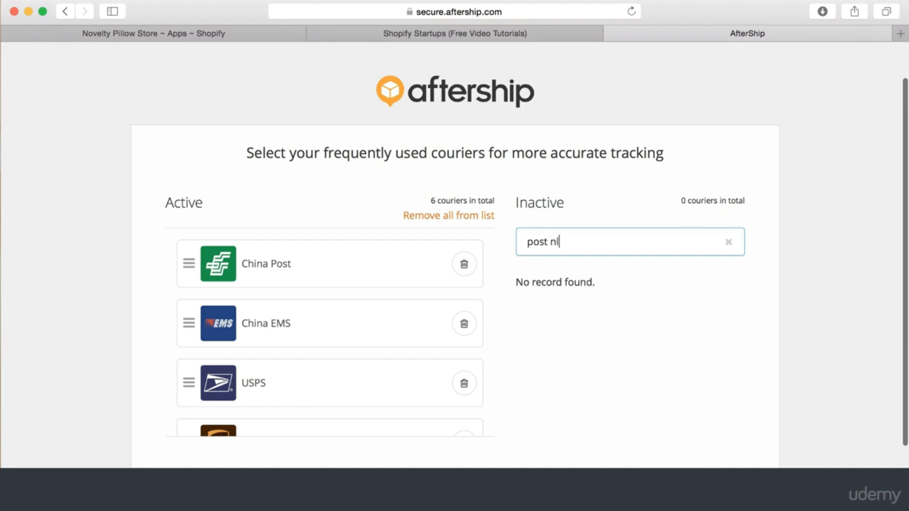
key("BackSpace")
left_click(589, 313)
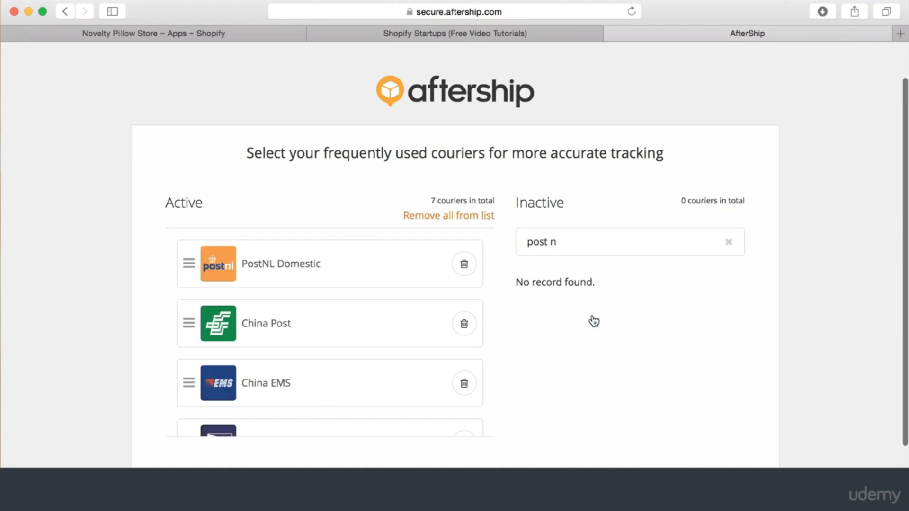
left_click(606, 231)
Search inactive couriers for 'dh' and add DHL Global Mail Asia, Deutsche Post DHL and DHL Parcel NL
left_click_drag(557, 238, 454, 237)
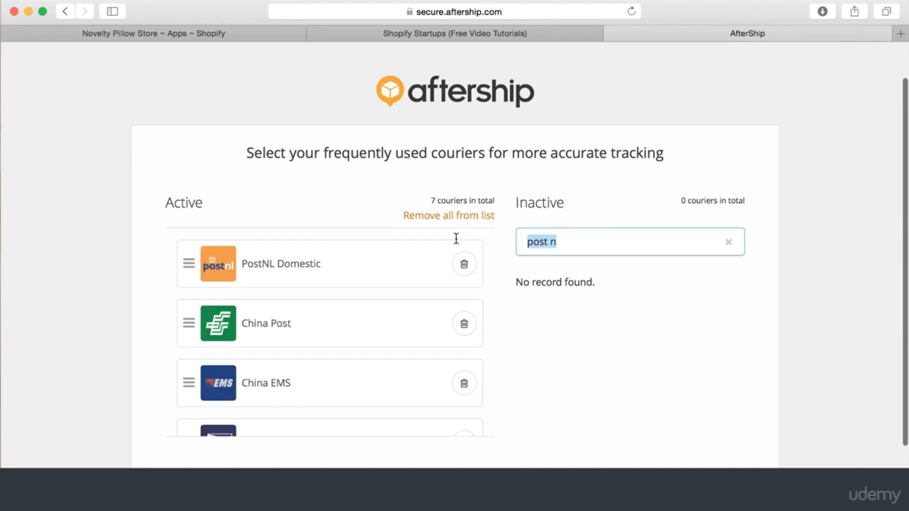
type("dhl")
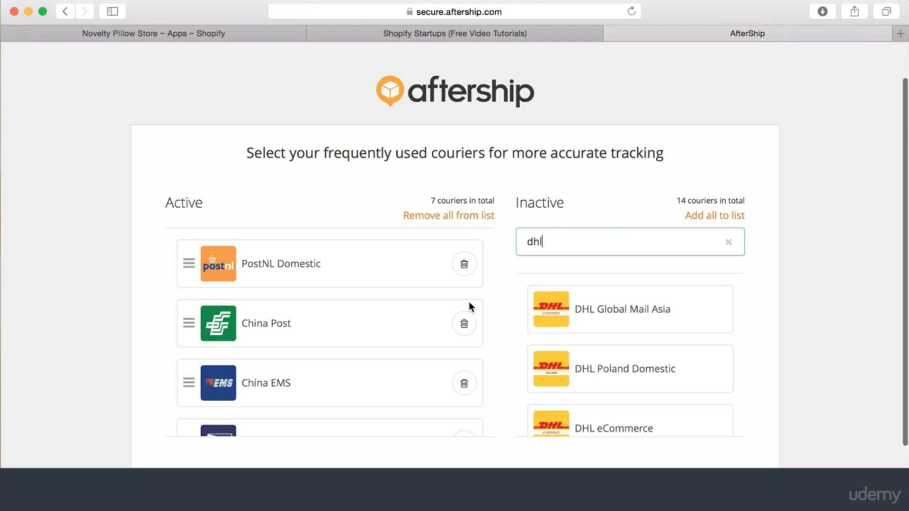
scroll(598, 336, "down", 1)
left_click(637, 310)
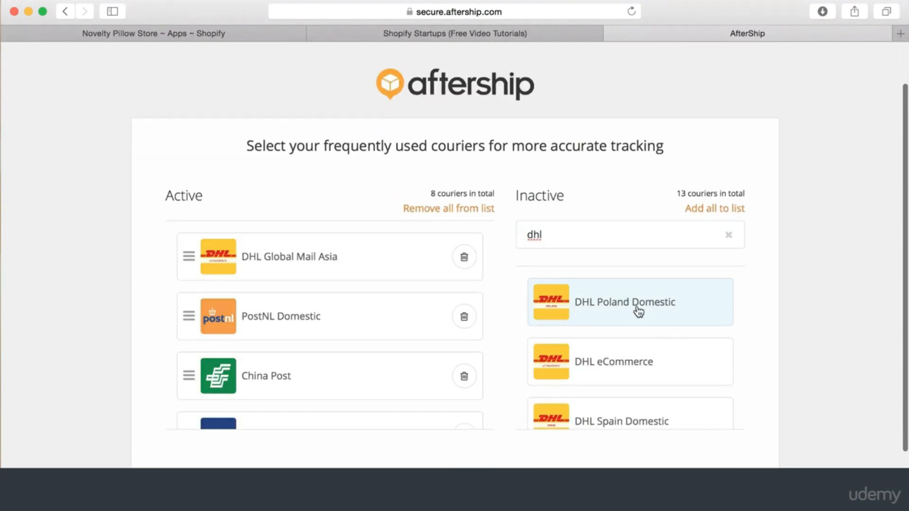
scroll(639, 365, "down", 5)
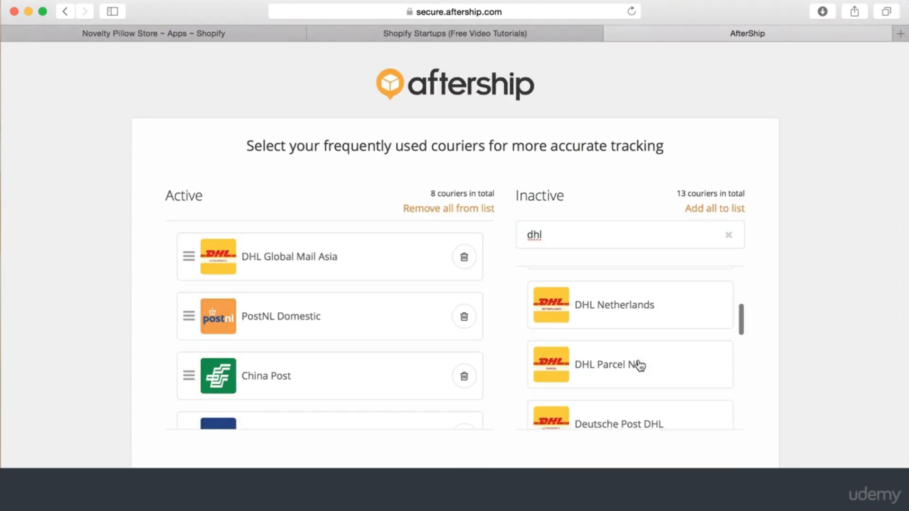
scroll(640, 351, "down", 2)
left_click(641, 366)
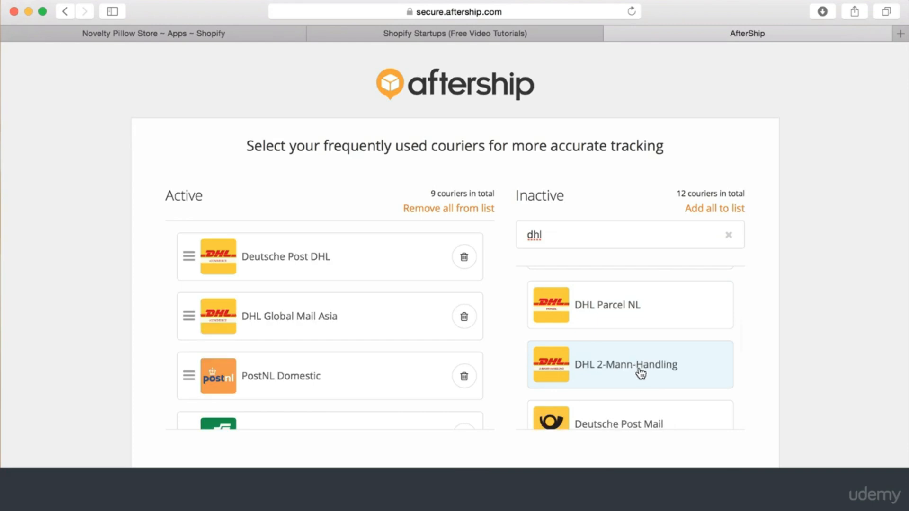
left_click(641, 322)
Add Deutsche Post Mail and DHL Hong Kong, bringing the active couriers to 12
scroll(646, 365, "down", 2)
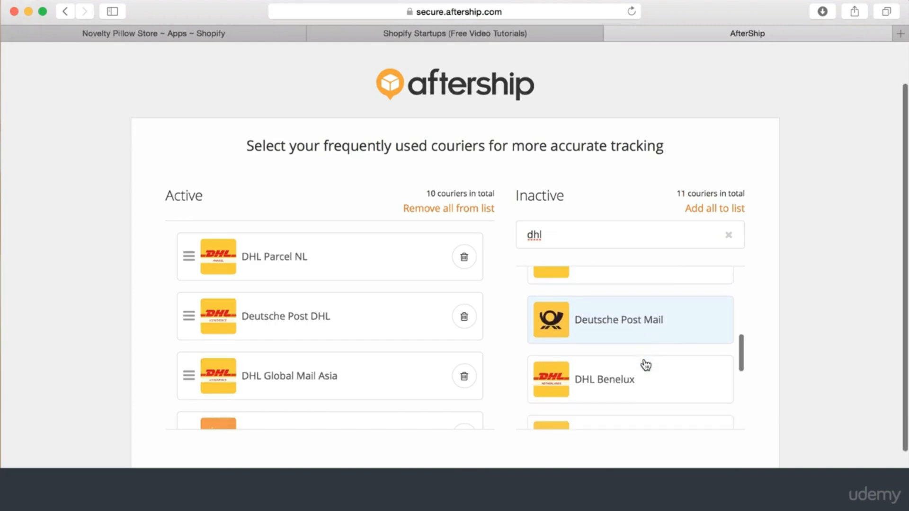
left_click(653, 323)
scroll(651, 350, "down", 4)
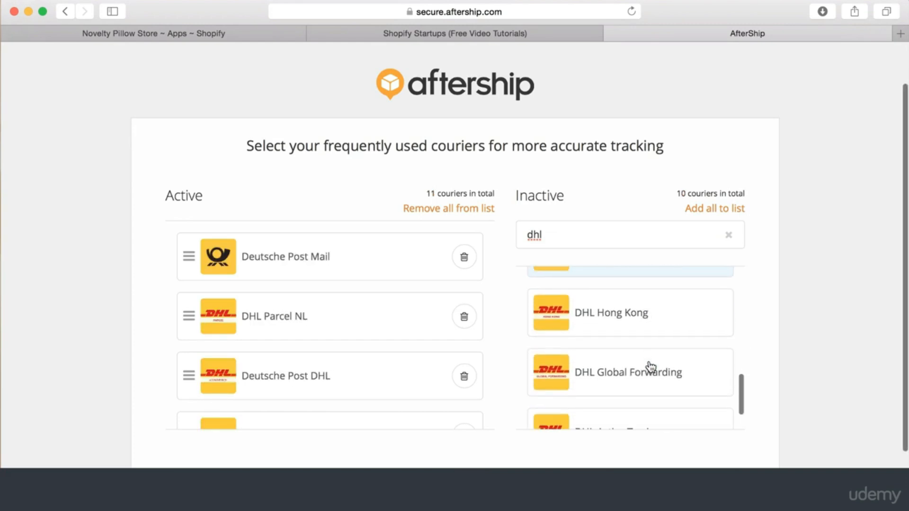
left_click(656, 320)
scroll(651, 360, "down", 2)
scroll(653, 308, "up", 3)
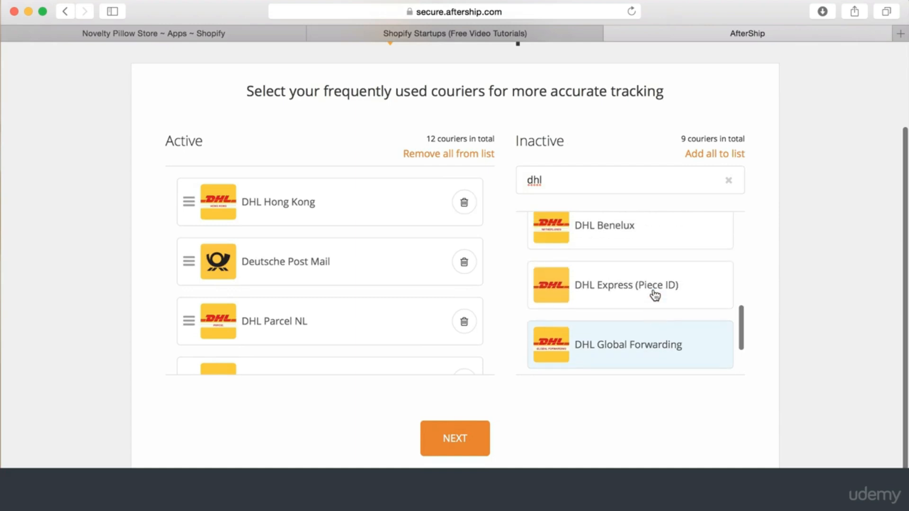
scroll(654, 294, "up", 6)
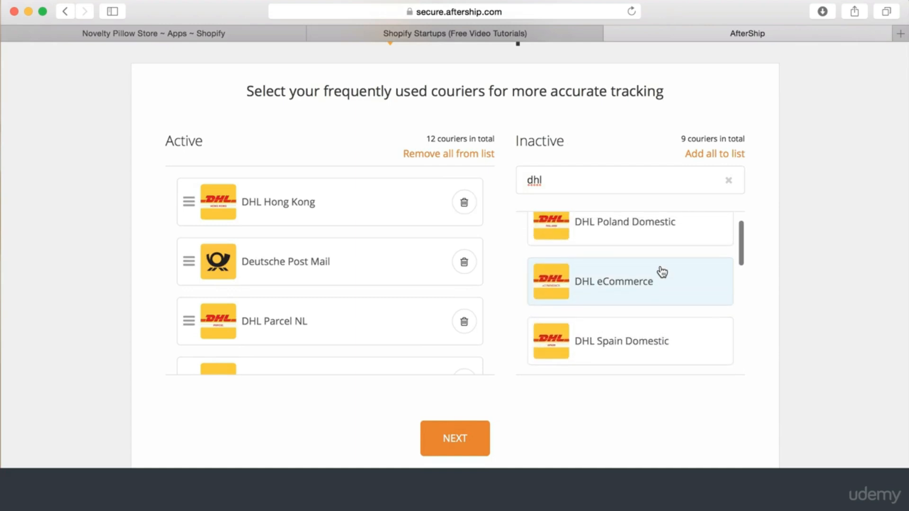
scroll(659, 321, "down", 1)
Look through the DHL matches and add DHL Netherlands as the 13th active courier
scroll(659, 324, "up", 1)
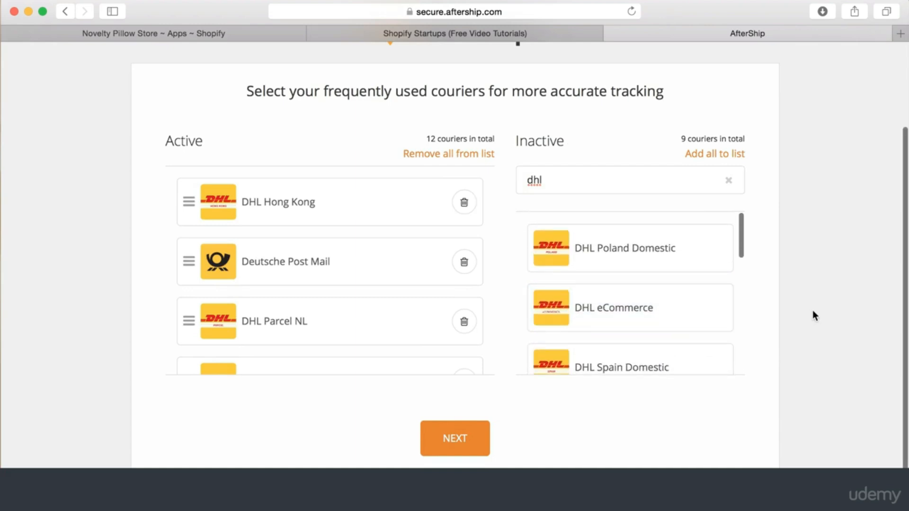
scroll(379, 273, "up", 2)
scroll(378, 277, "down", 8)
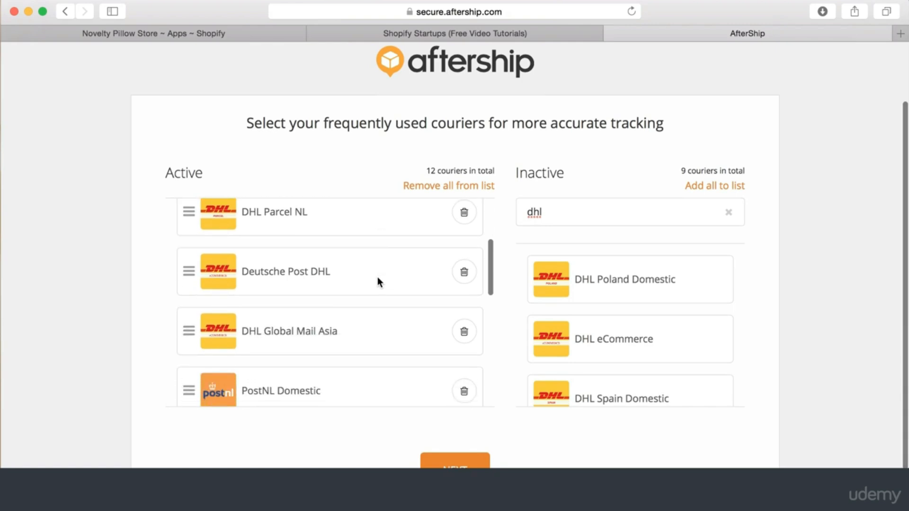
scroll(377, 276, "down", 3)
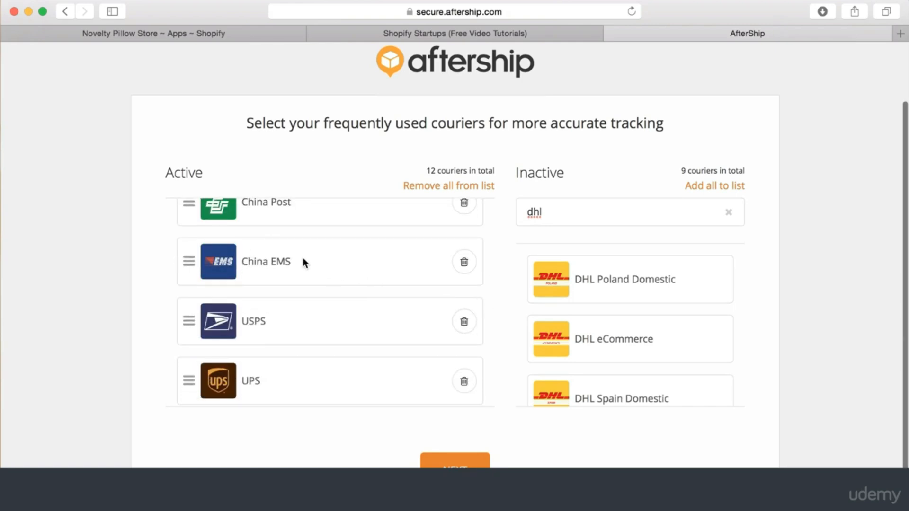
scroll(292, 273, "down", 5)
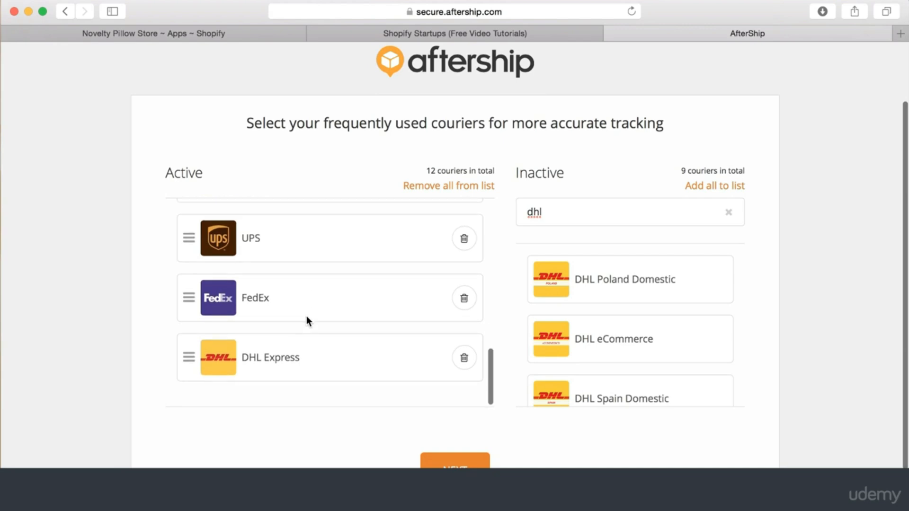
scroll(299, 286, "up", 2)
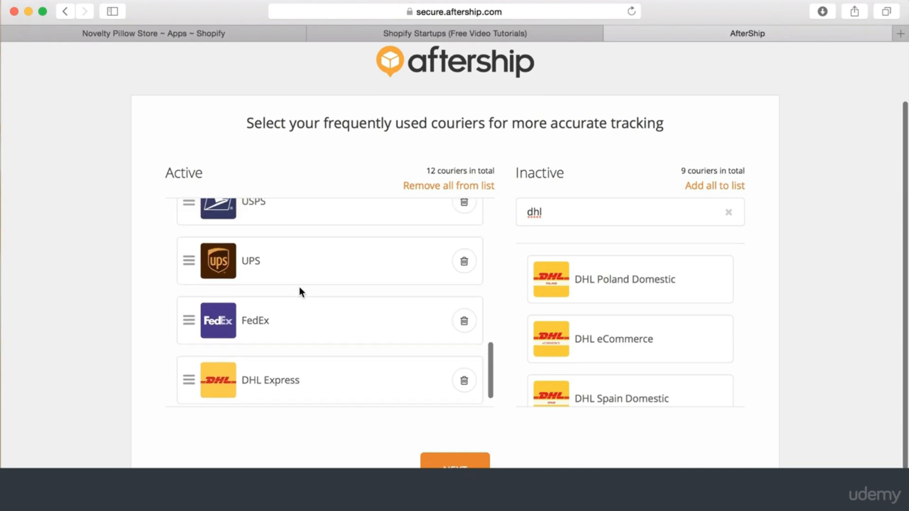
scroll(253, 227, "up", 2)
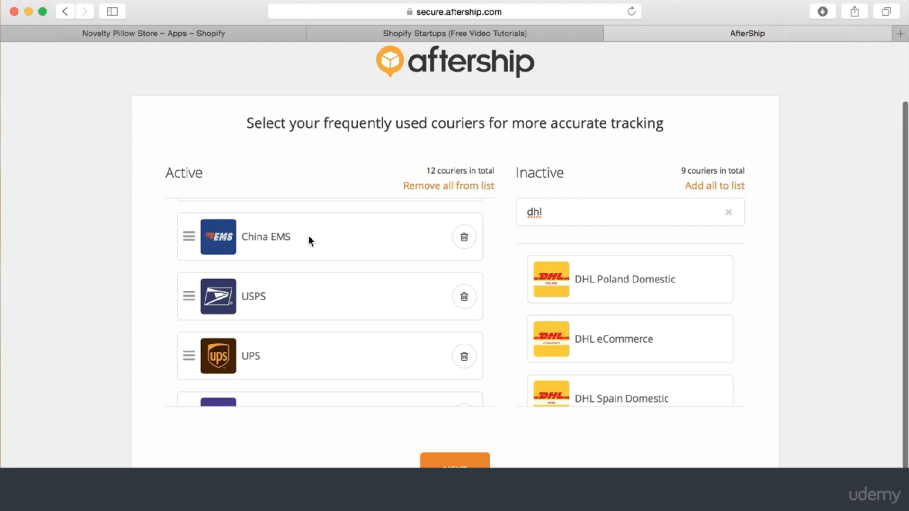
scroll(308, 235, "down", 2)
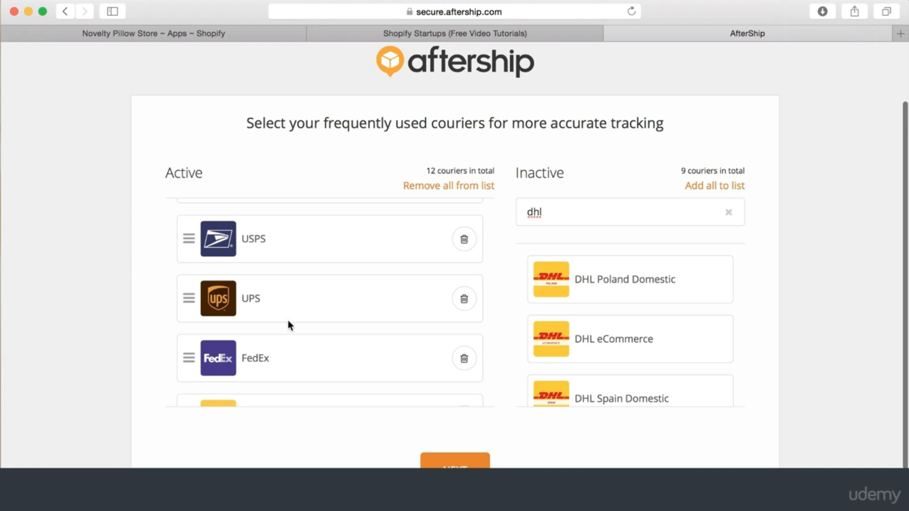
scroll(291, 356, "down", 2)
scroll(297, 296, "down", 1)
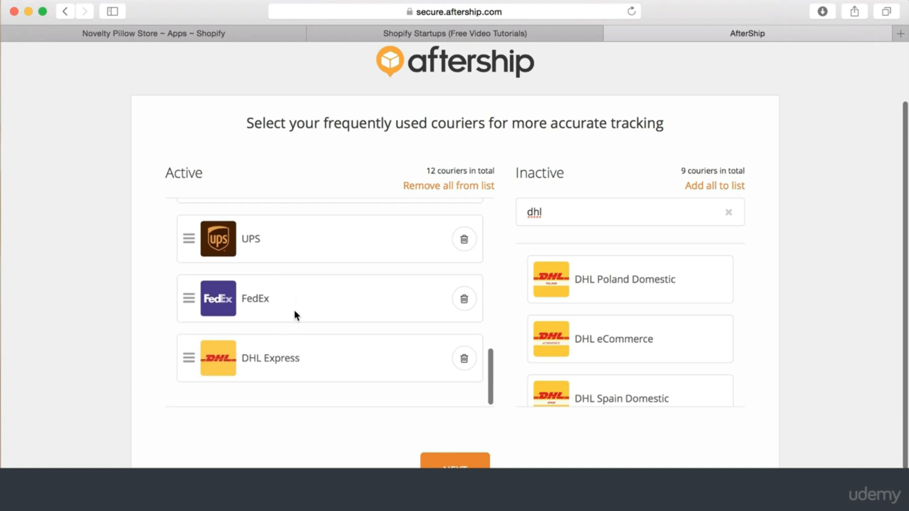
scroll(297, 293, "up", 2)
scroll(297, 289, "down", 3)
scroll(297, 290, "up", 2)
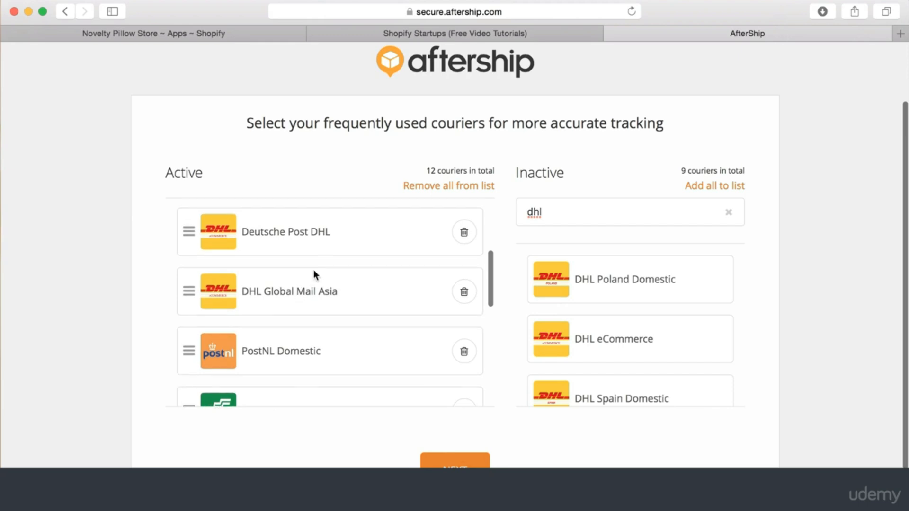
scroll(313, 272, "up", 1)
scroll(313, 278, "up", 3)
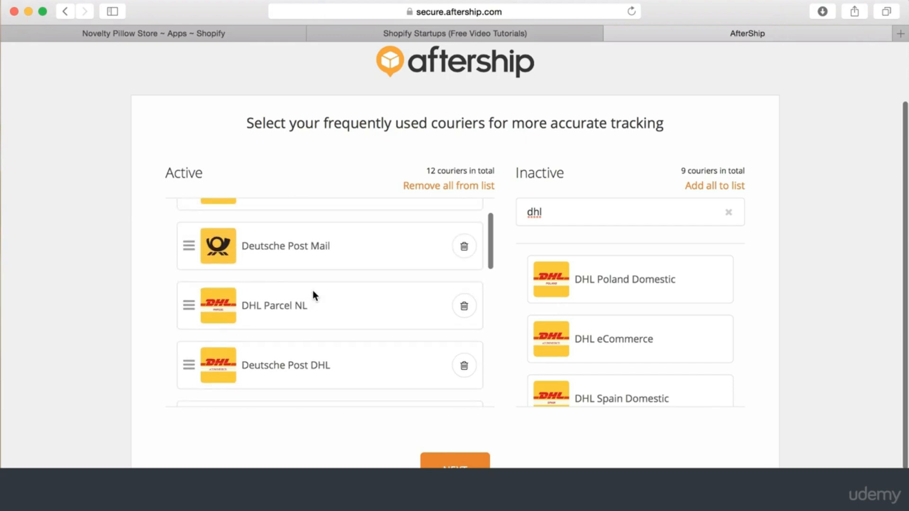
scroll(313, 291, "down", 2)
scroll(615, 339, "down", 3)
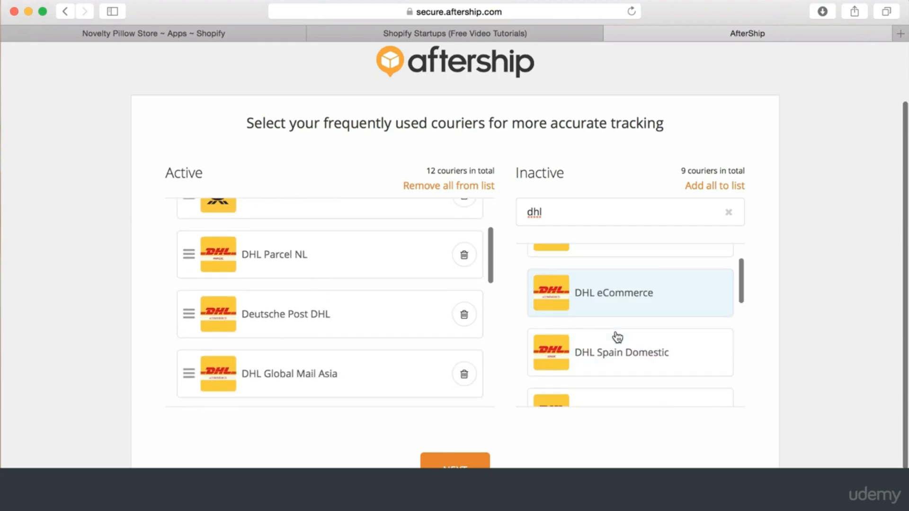
left_click(625, 316)
scroll(629, 325, "down", 4)
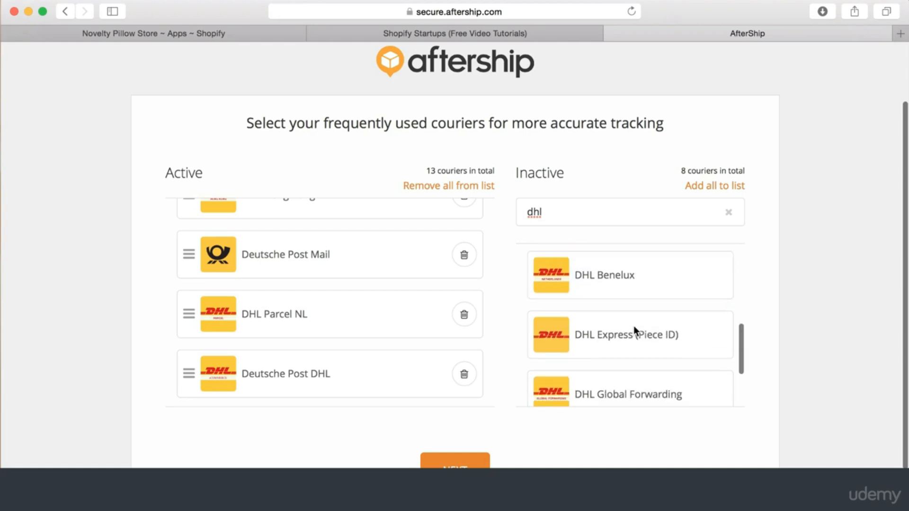
scroll(633, 326, "down", 2)
Search inactive couriers for 'uk' and add DPD UK and Parcel Force
left_click_drag(552, 179, 503, 176)
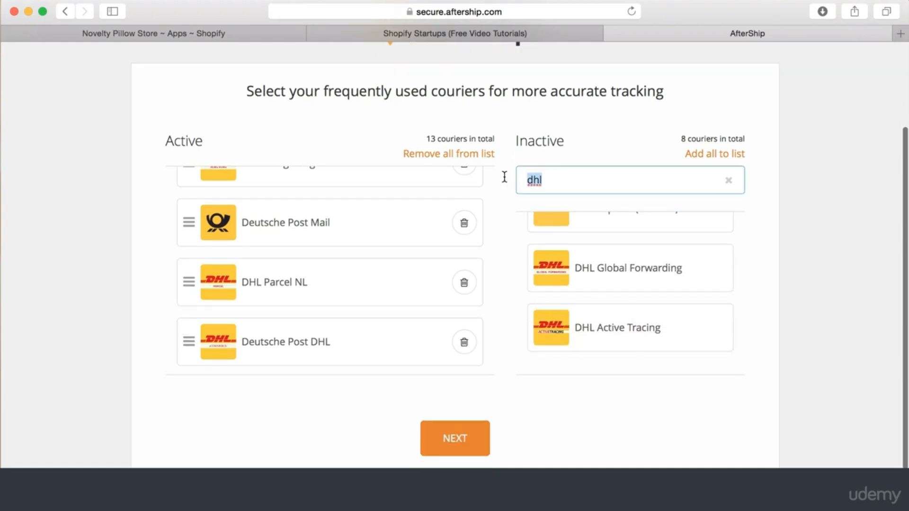
type("uk")
scroll(686, 290, "up", 5)
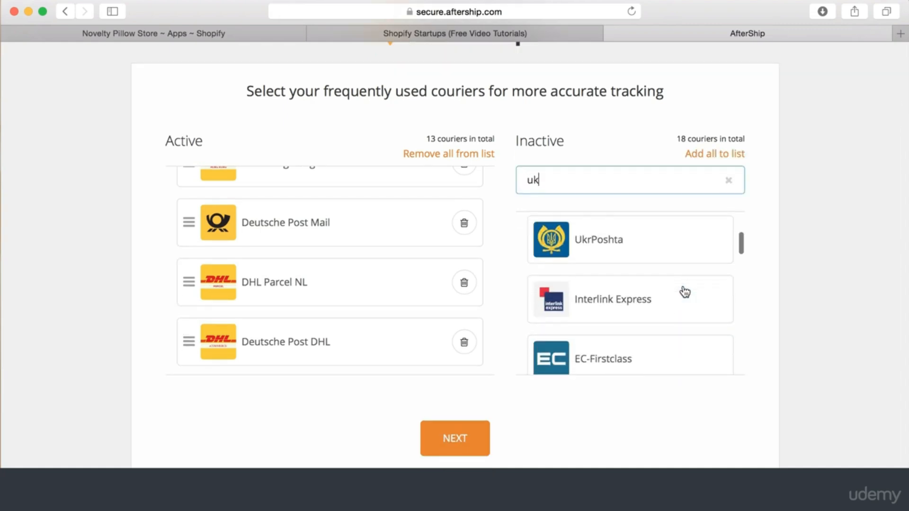
scroll(663, 312, "down", 1)
left_click(643, 338)
scroll(645, 331, "down", 5)
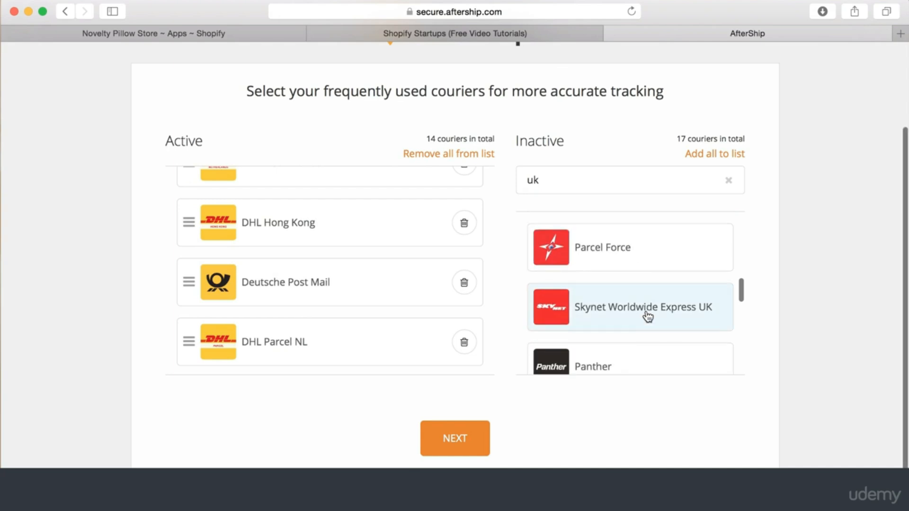
left_click(653, 247)
Add FedEx UK and UK Mail to the active couriers
scroll(652, 320, "down", 6)
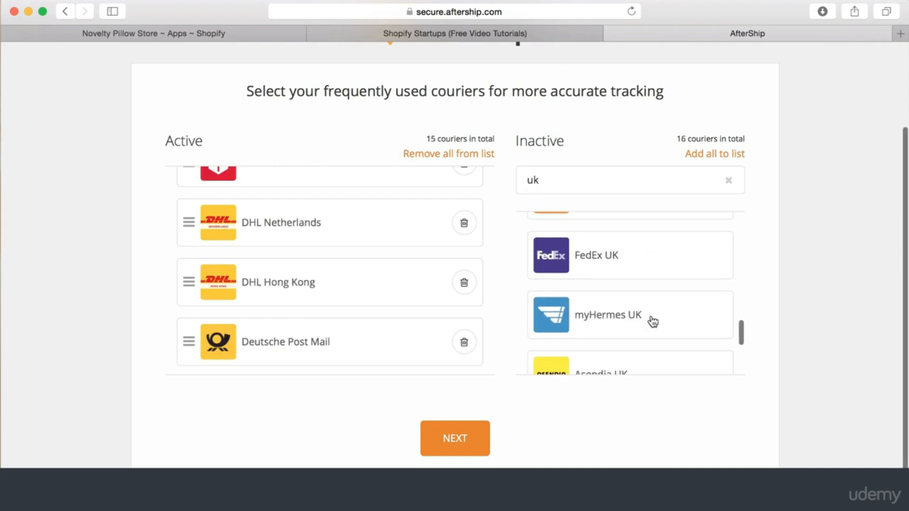
scroll(652, 321, "up", 2)
left_click(646, 266)
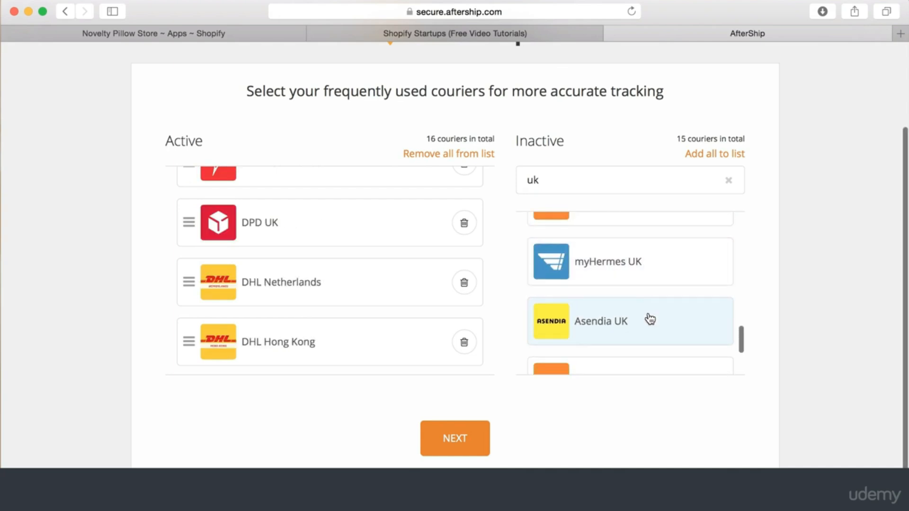
scroll(652, 278, "down", 2)
scroll(652, 278, "up", 4)
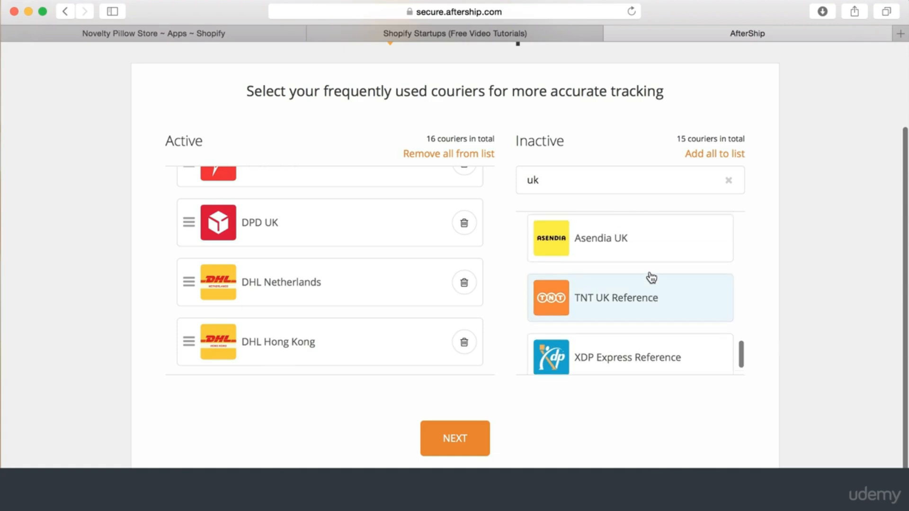
scroll(652, 277, "up", 5)
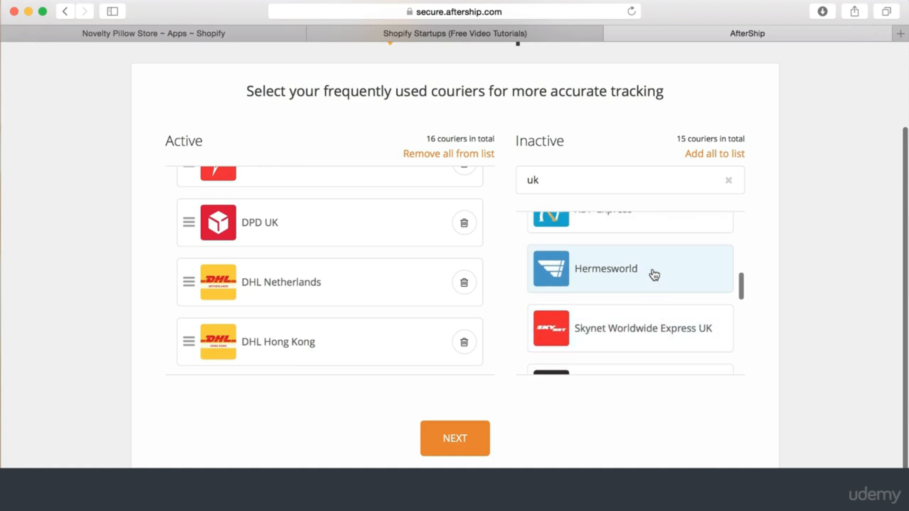
scroll(654, 275, "up", 4)
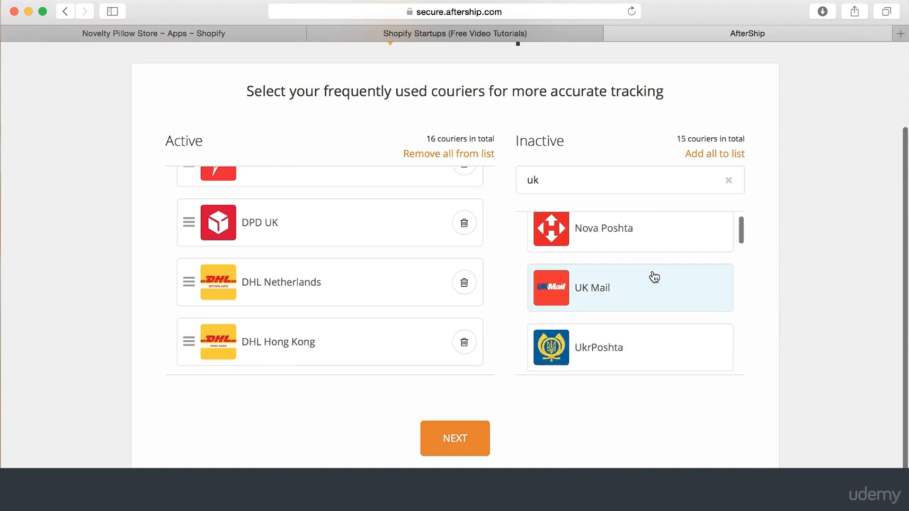
left_click(652, 308)
scroll(642, 263, "up", 2)
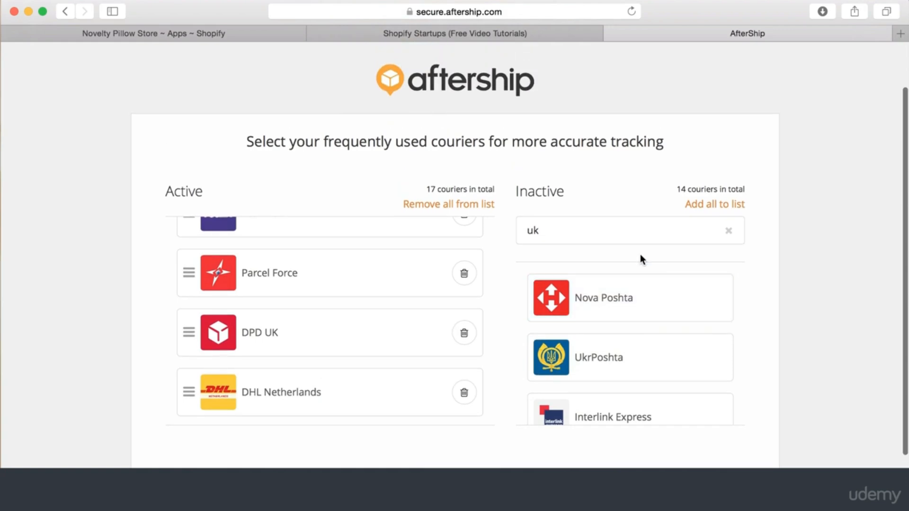
Search for 'royal' and add Royal Mail, making 18 active couriers
left_click(613, 225)
key("BackSpace")
key("BackSpace")
type("royal")
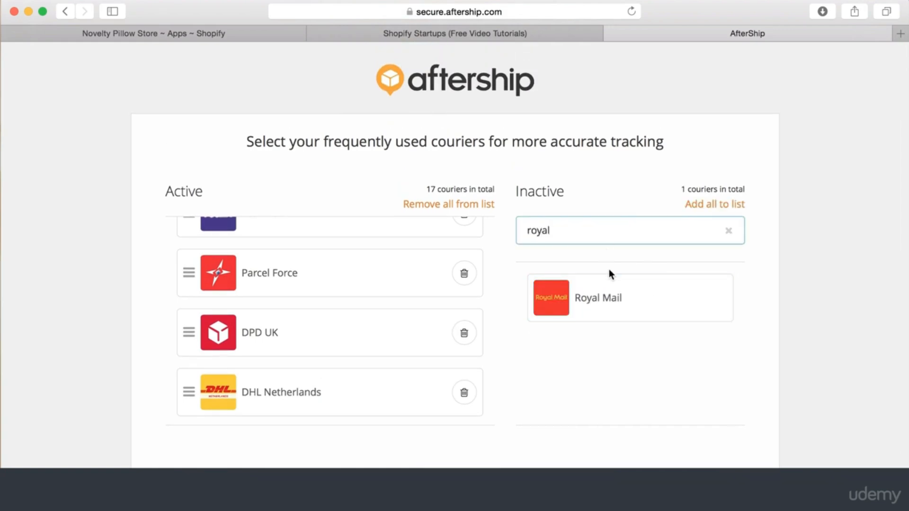
left_click(613, 298)
scroll(321, 295, "up", 3)
Delete the trailing text from the tracking-link username
scroll(321, 294, "down", 4)
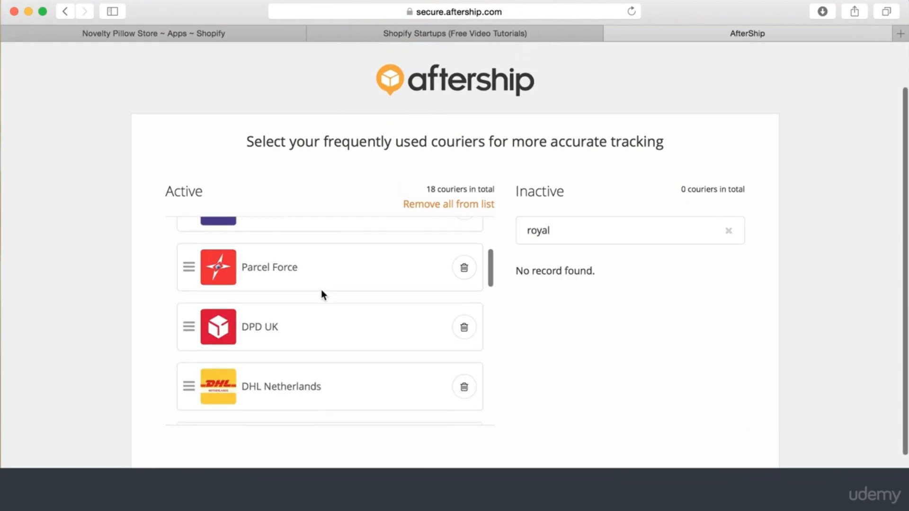
scroll(321, 293, "down", 8)
scroll(376, 225, "down", 2)
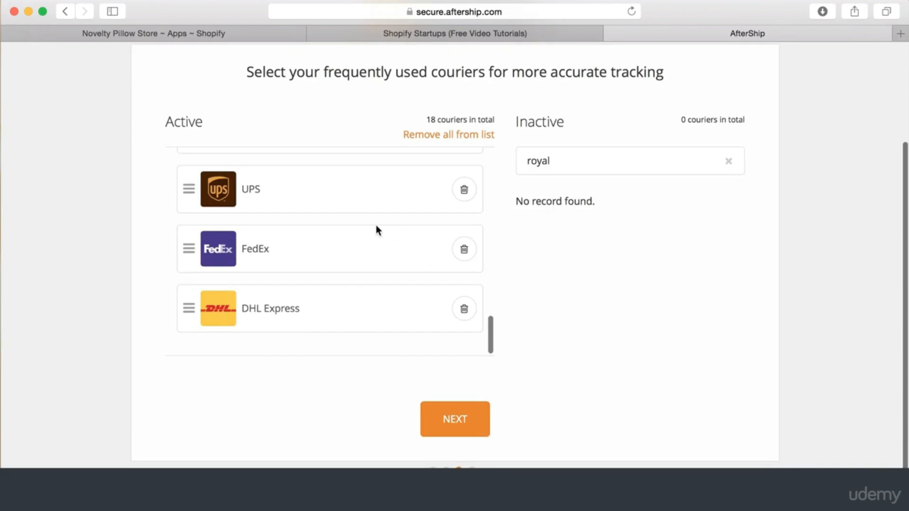
scroll(376, 226, "up", 10)
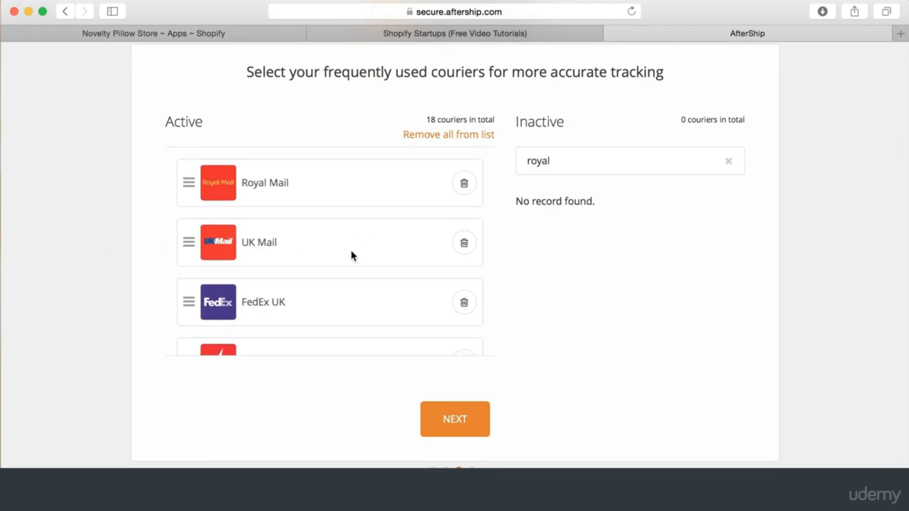
scroll(351, 255, "down", 3)
scroll(359, 294, "down", 3)
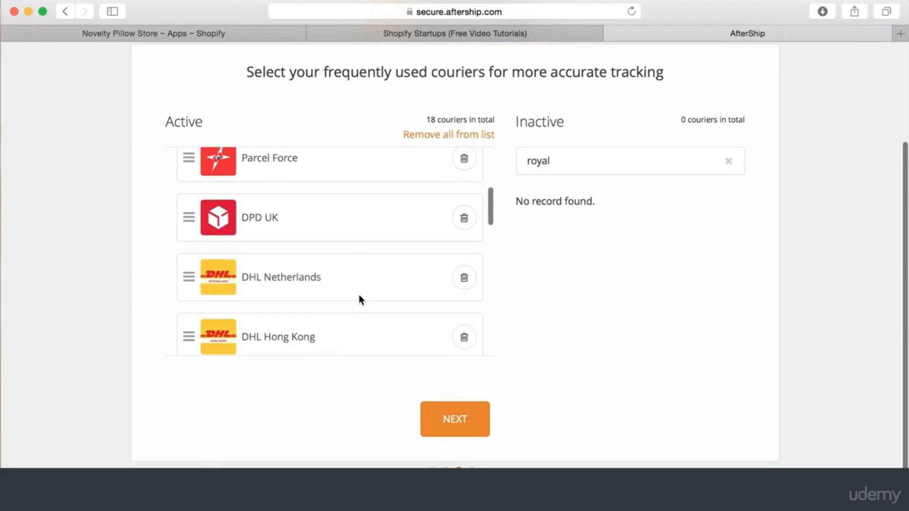
scroll(359, 294, "down", 3)
scroll(359, 294, "down", 1)
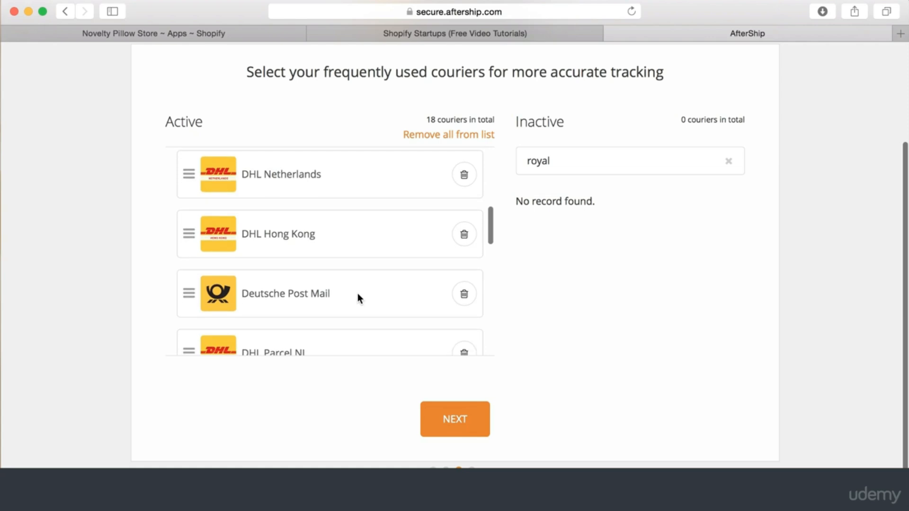
key("shift+Left")
key("shift+Left")
key("shift+Left")
key("shift+Left")
key("shift+Left")
key("shift+Left")
key("shift+Left")
key("shift+Left")
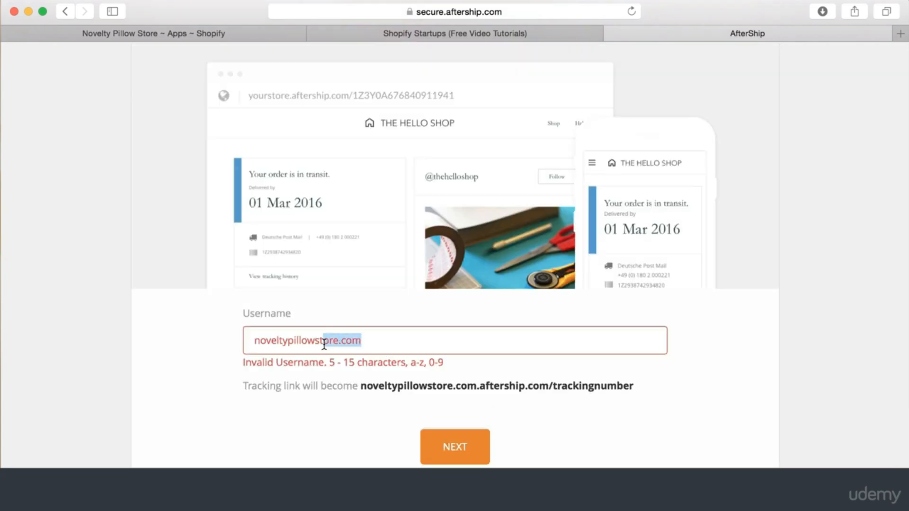
key("BackSpace")
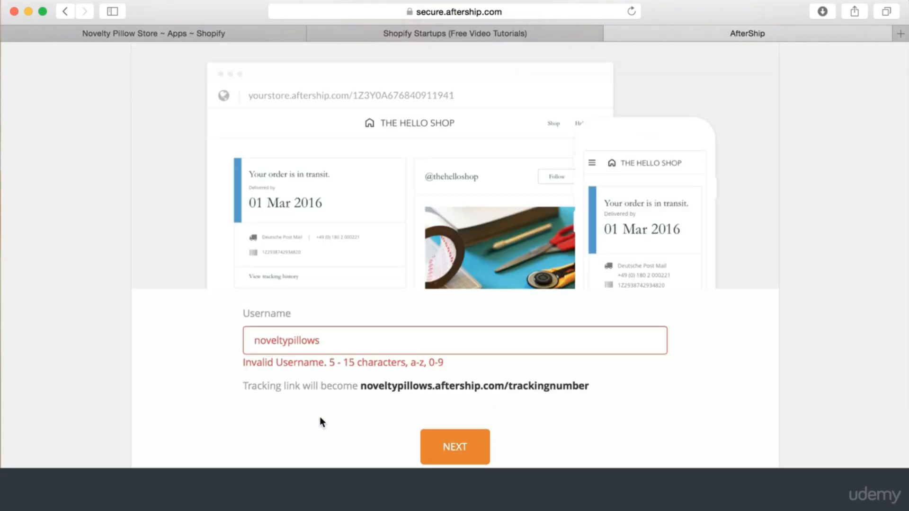
Finish the setup guide with the shortened username and open Profile settings
left_click(456, 435)
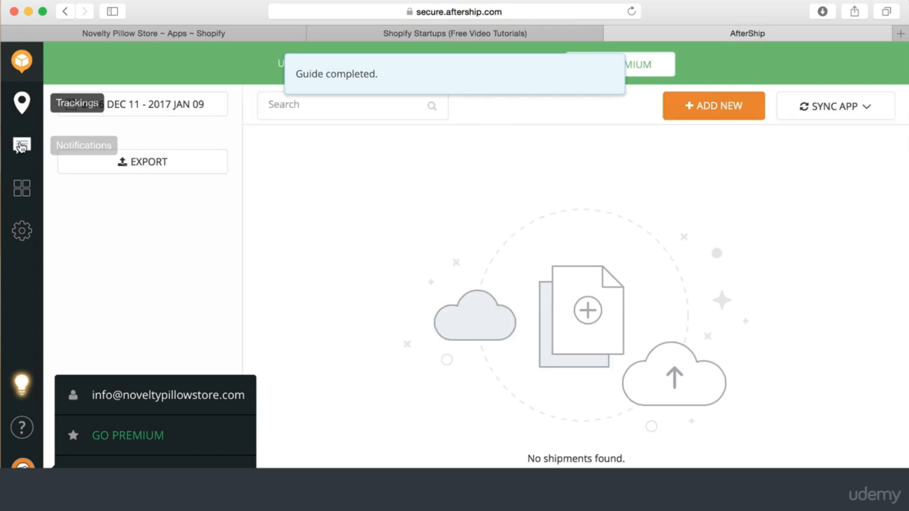
left_click(96, 397)
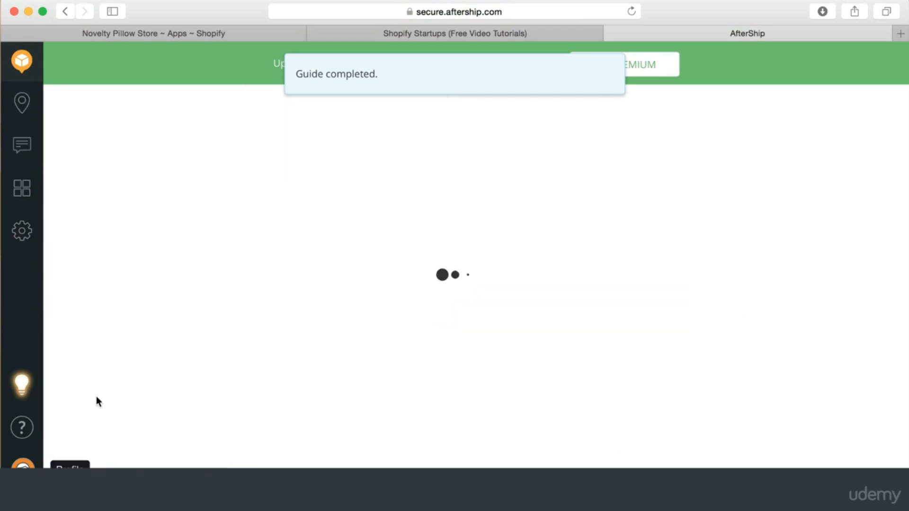
Look over the profile settings, then return to the empty Trackings list
scroll(388, 371, "down", 5)
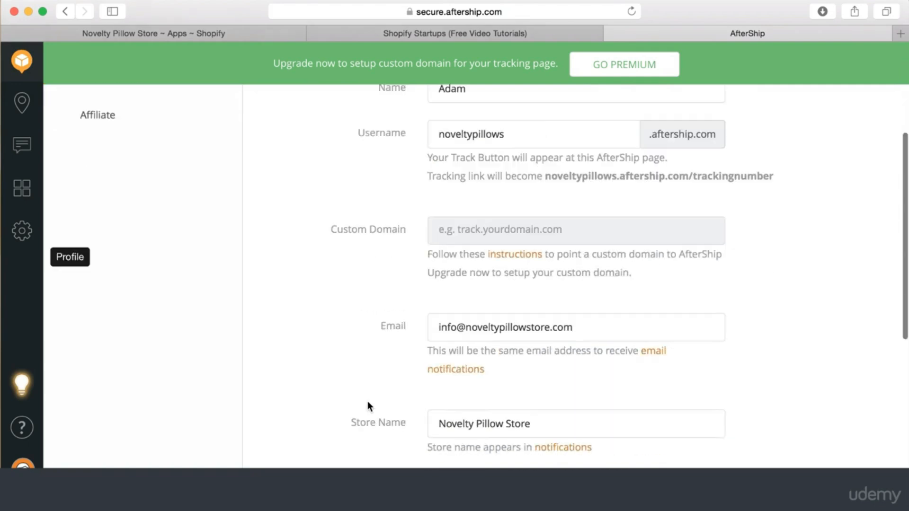
scroll(369, 400, "down", 5)
scroll(346, 154, "up", 10)
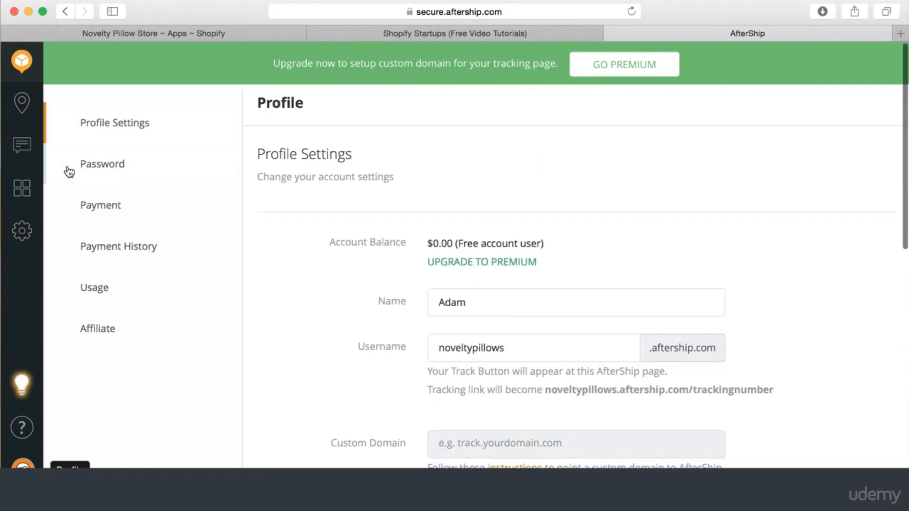
left_click(22, 102)
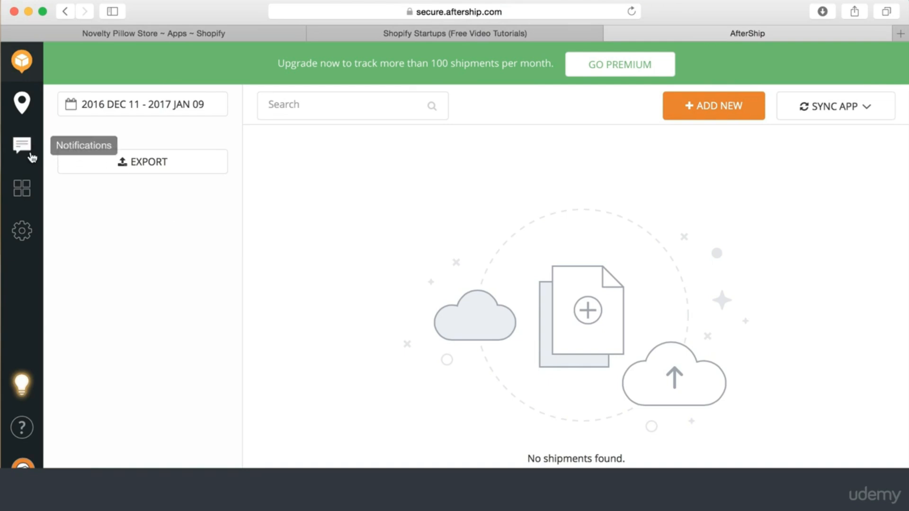
On the Apps page, sync the connected Shopify store integration
left_click(22, 188)
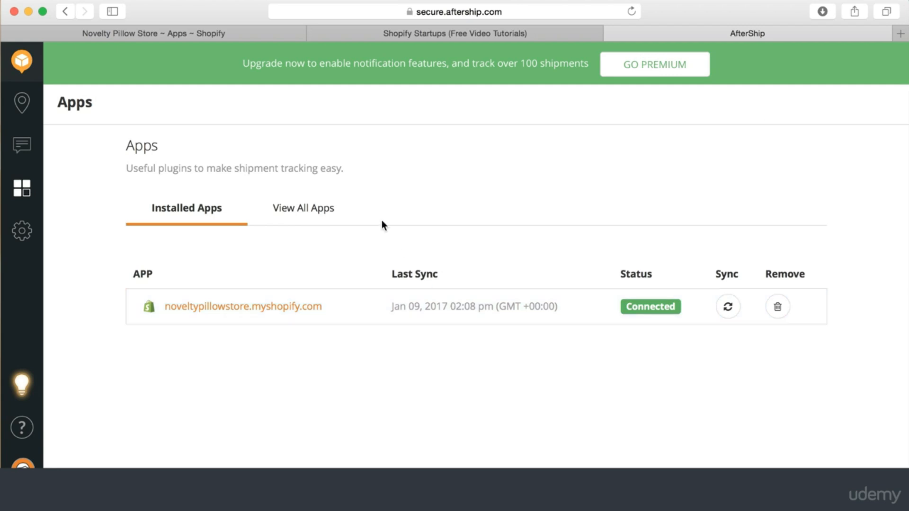
left_click(729, 310)
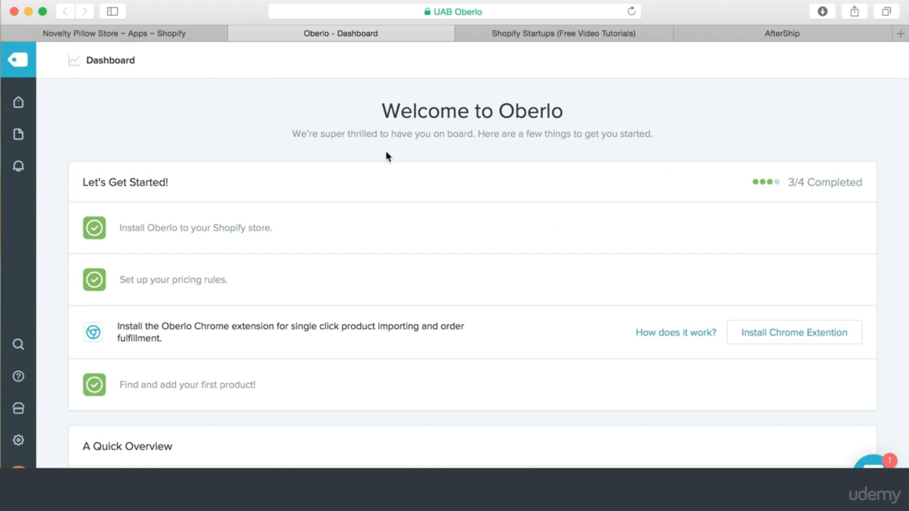
View Oberlo's empty orders list, then return to the Novelty Pillow Store Shopify admin
left_click(66, 133)
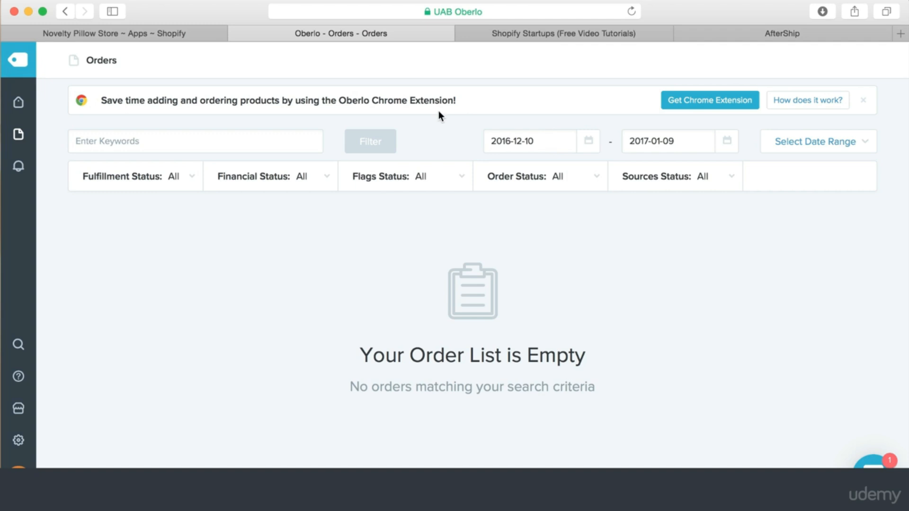
scroll(439, 112, "up", 1)
left_click(149, 36)
Check the empty Shopify Orders page, then return to AfterShip's Apps page
left_click(53, 163)
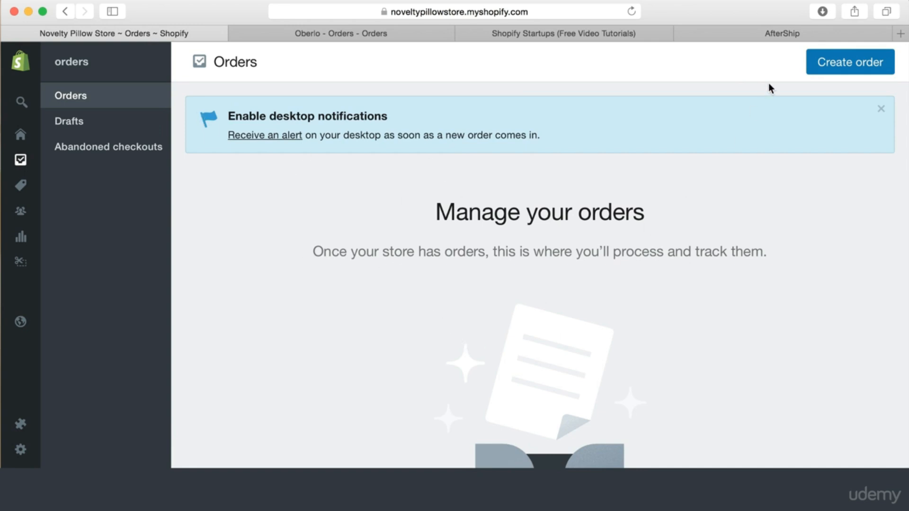
left_click(783, 37)
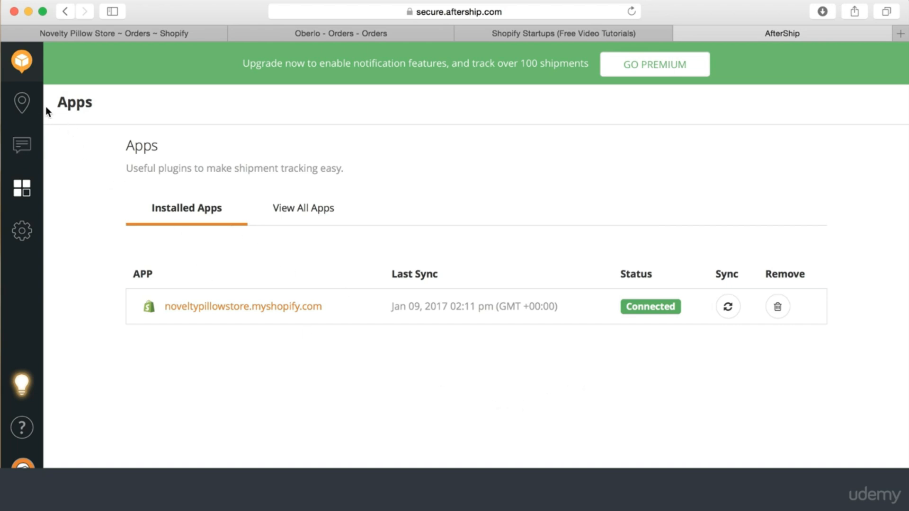
Browse the Customize Email, Customize SMS, Tracking Page and Triggers settings pages
left_click(25, 106)
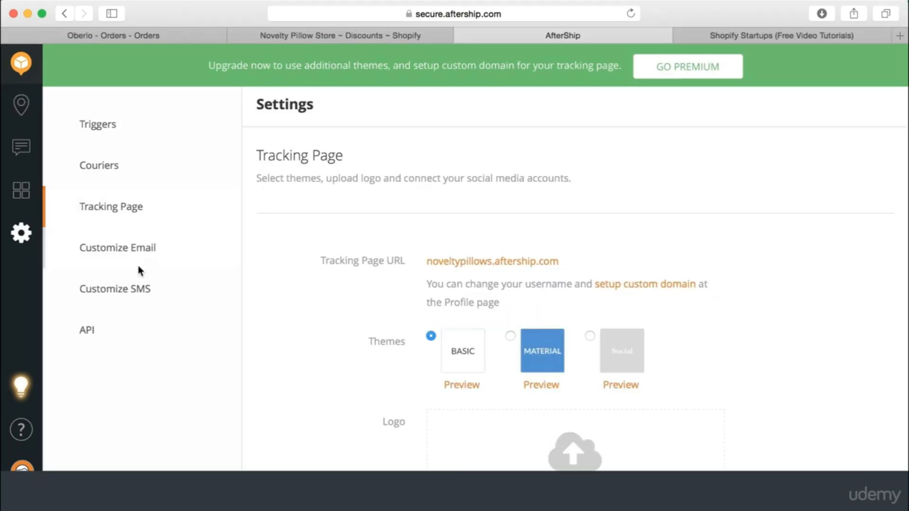
left_click(135, 248)
left_click(126, 293)
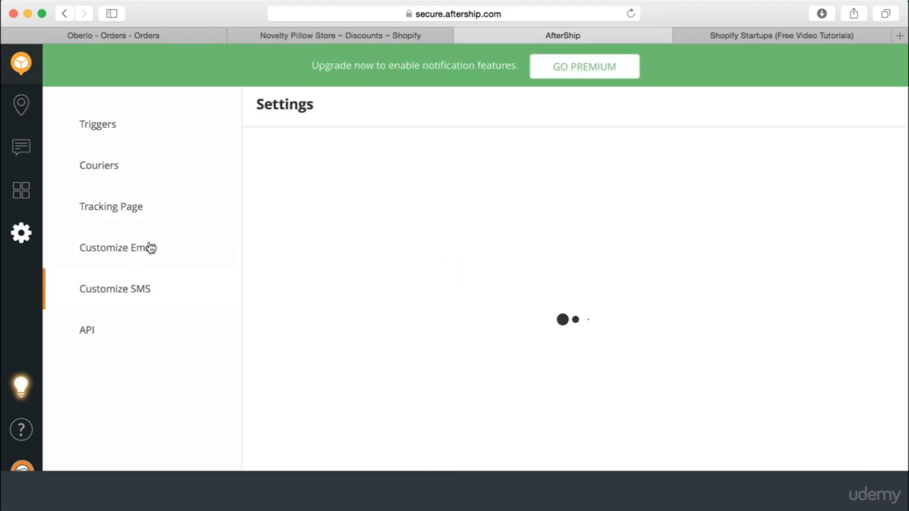
left_click(127, 249)
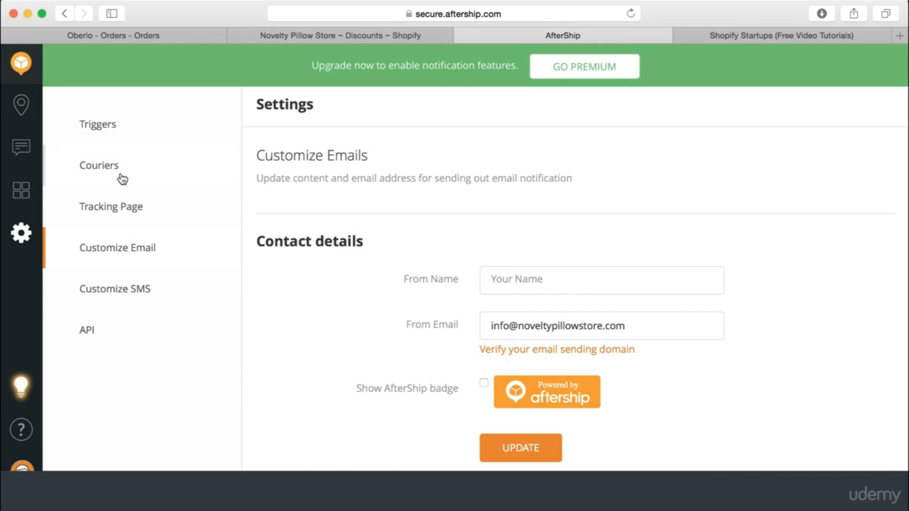
left_click(135, 206)
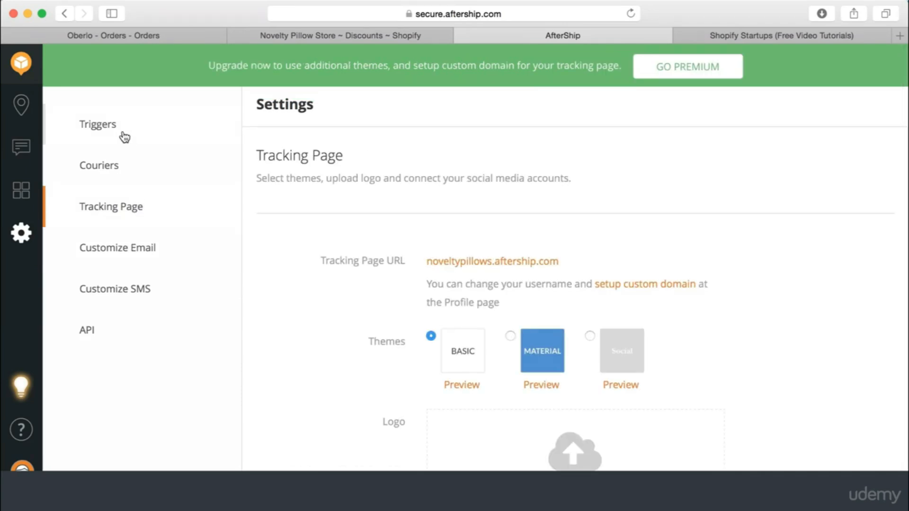
left_click(123, 137)
Review the notification triggers, the active and inactive courier lists, and Tracking Page settings
scroll(368, 342, "down", 3)
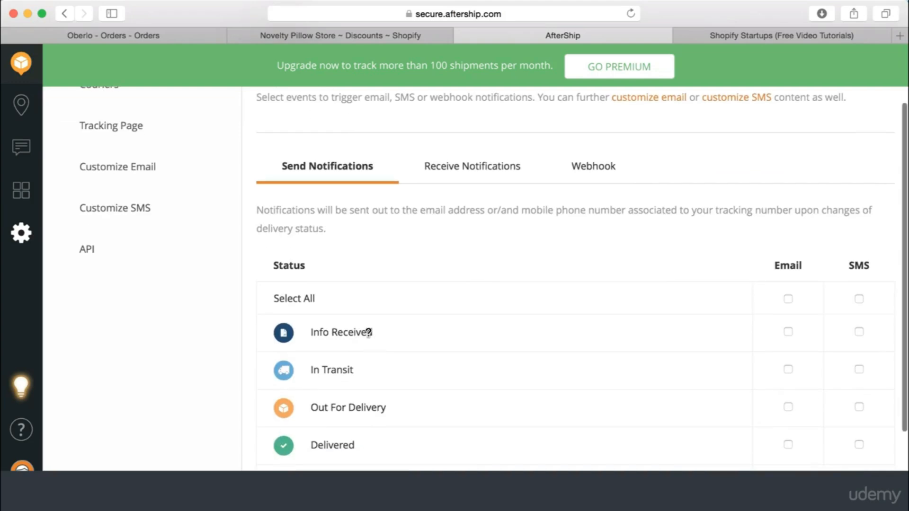
scroll(373, 292, "up", 3)
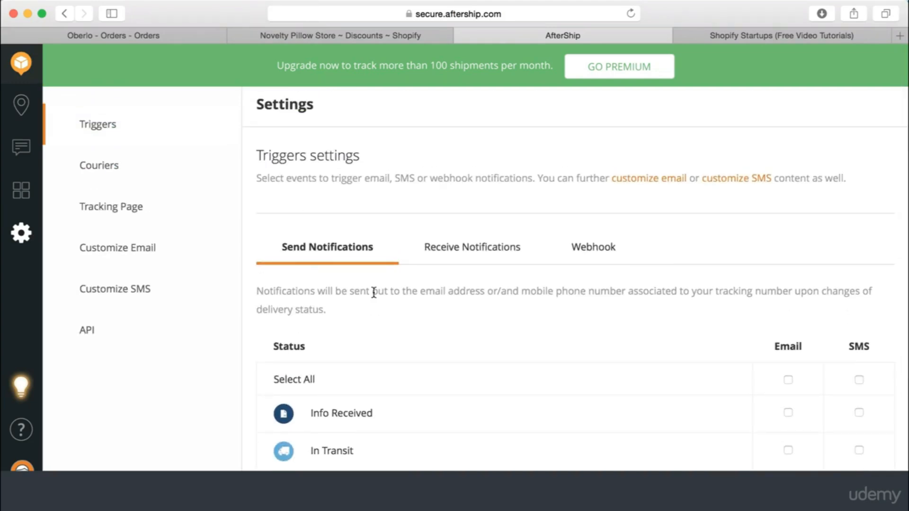
scroll(451, 311, "down", 5)
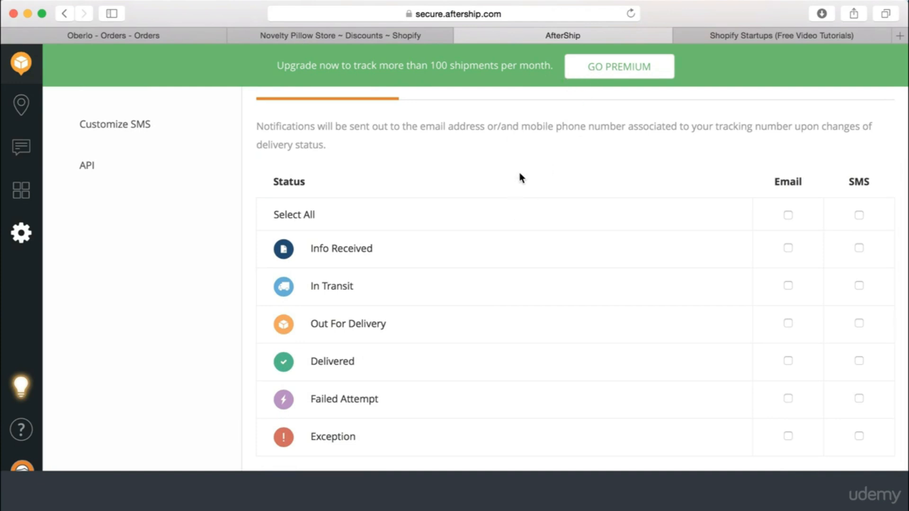
scroll(519, 175, "up", 3)
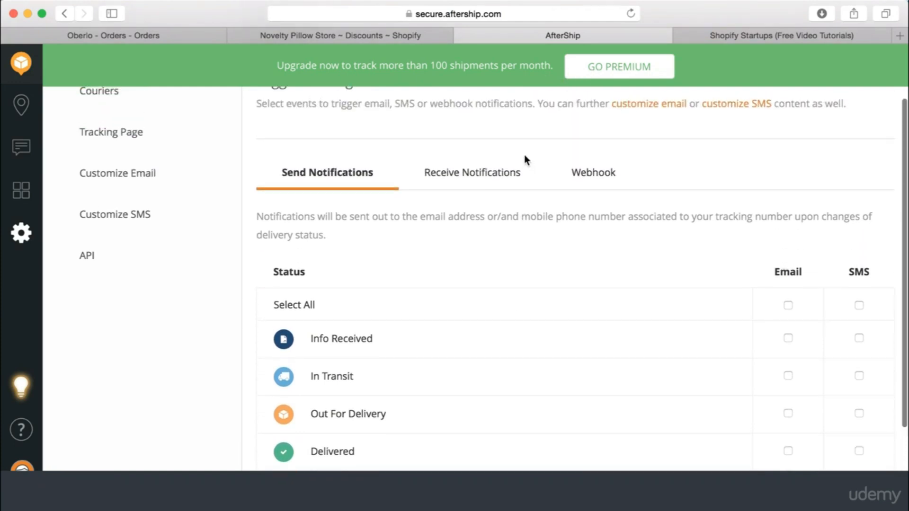
scroll(525, 159, "up", 3)
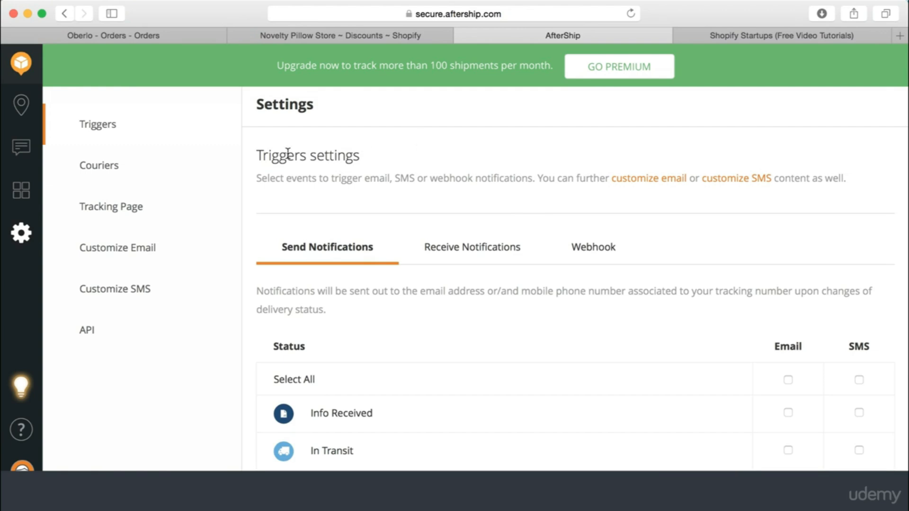
left_click(148, 177)
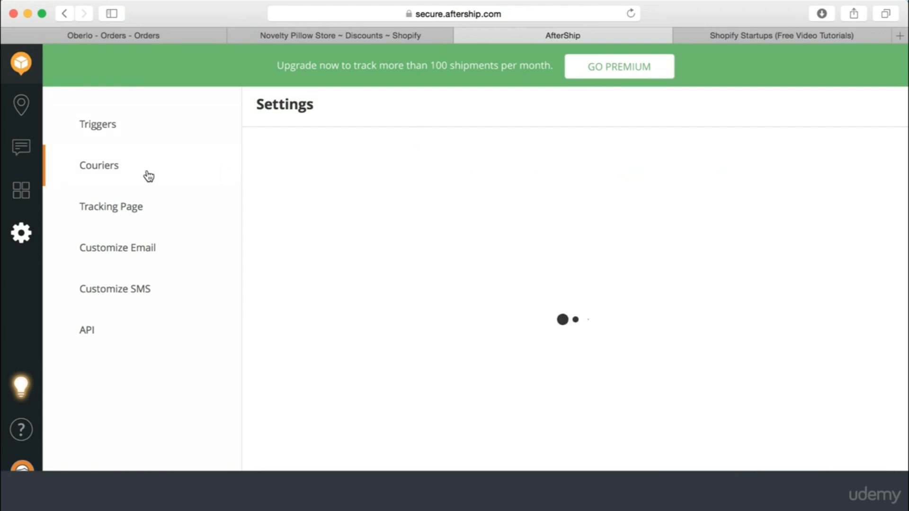
left_click(117, 141)
left_click(135, 211)
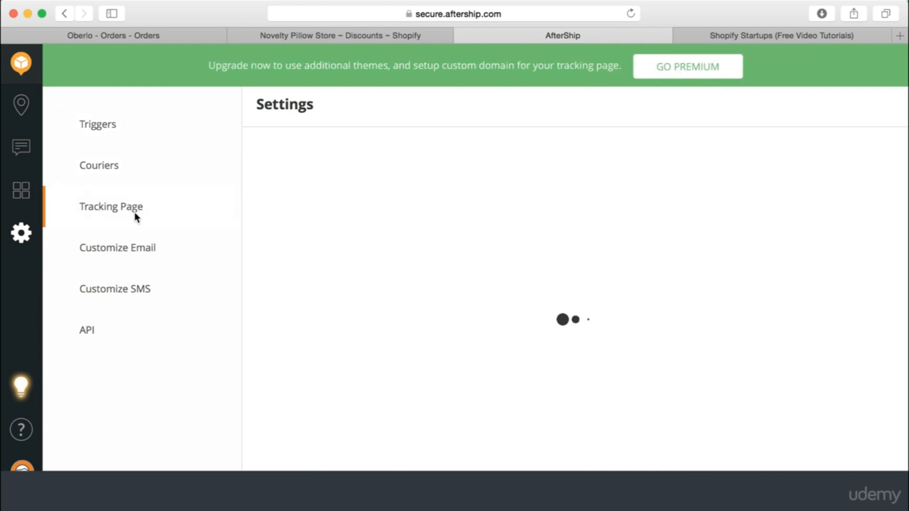
left_click(110, 122)
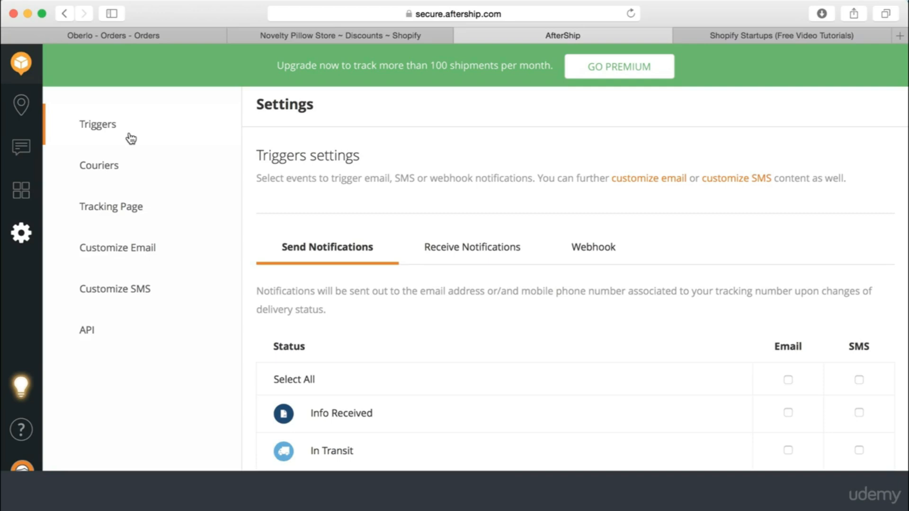
Reopen Customize Email and scroll through its settings to the template editor
left_click(152, 251)
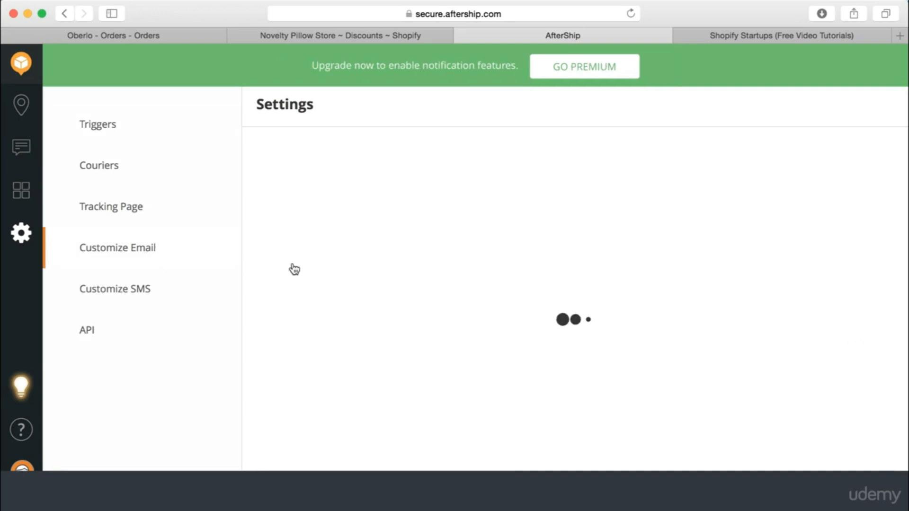
scroll(331, 327, "down", 10)
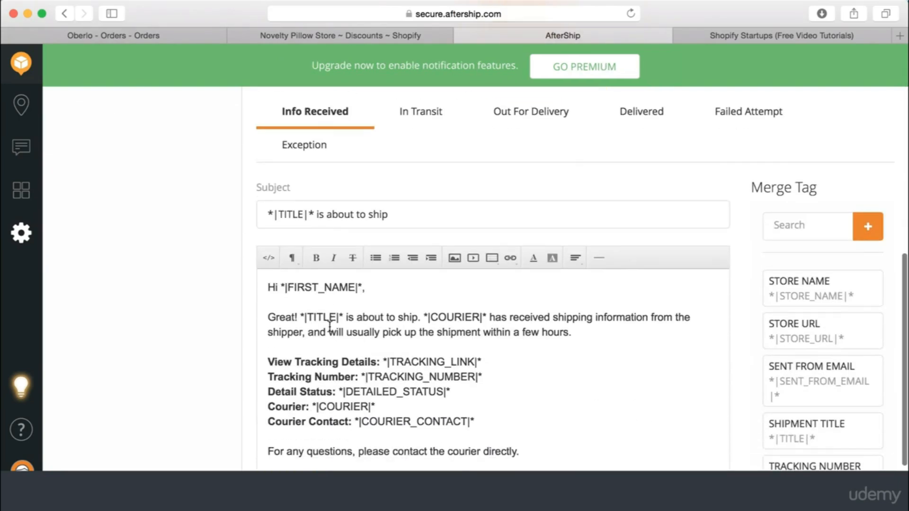
scroll(181, 347, "down", 2)
scroll(181, 347, "up", 3)
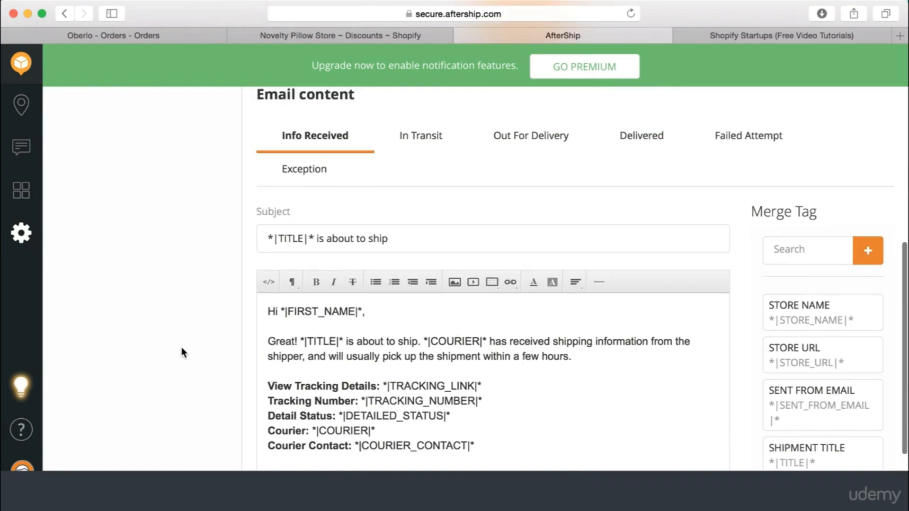
scroll(182, 389, "up", 1)
scroll(223, 337, "down", 2)
scroll(233, 223, "up", 5)
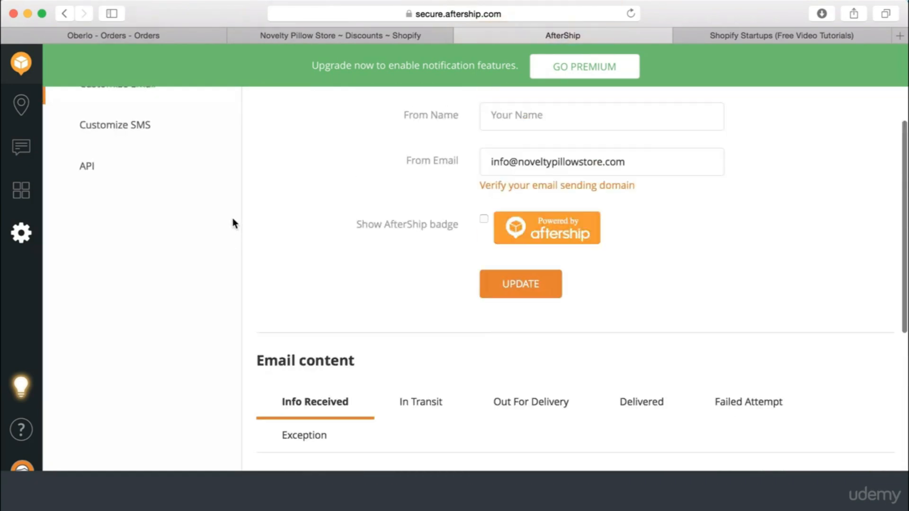
scroll(178, 272, "down", 6)
scroll(177, 269, "down", 1)
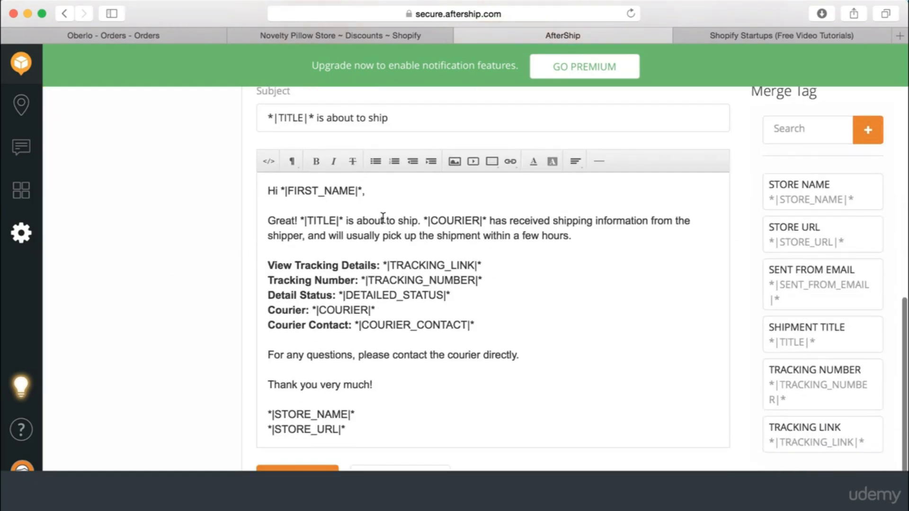
scroll(182, 197, "up", 1)
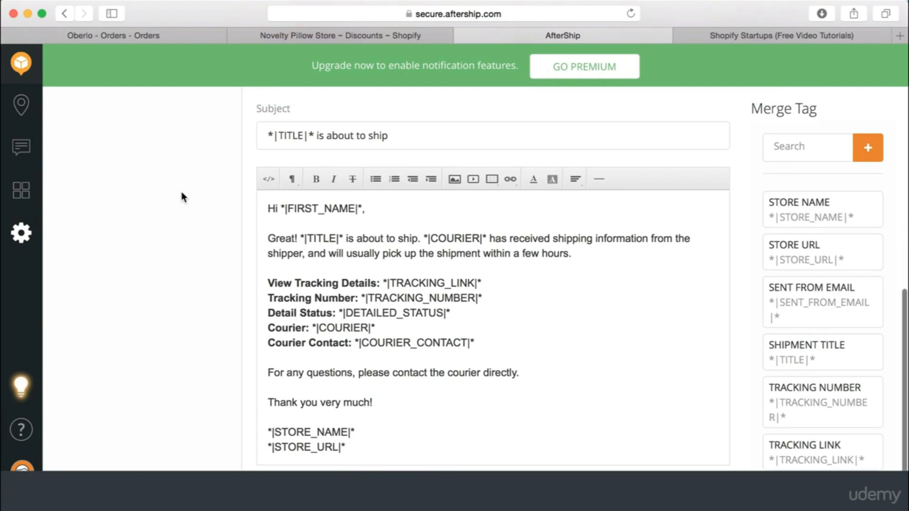
scroll(182, 196, "down", 1)
scroll(181, 192, "up", 2)
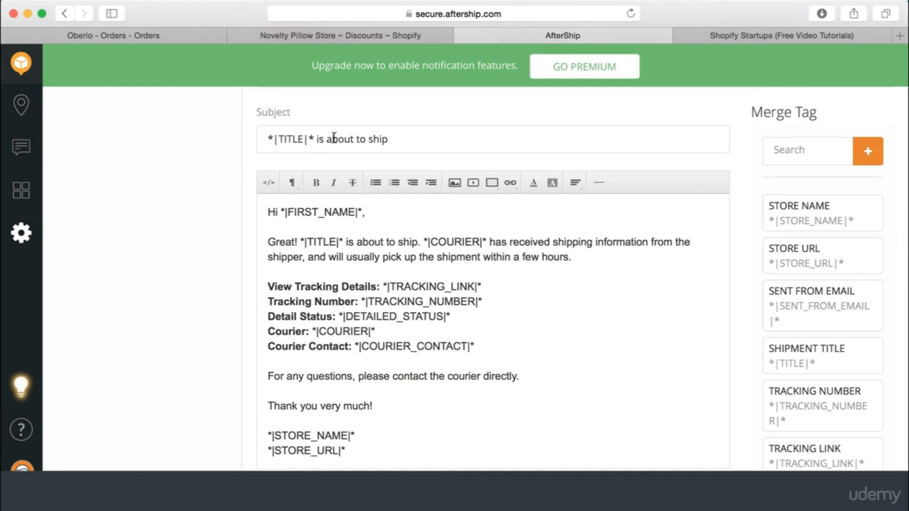
Place the caret in the Info Received email body, glance at Shopify discounts, and return
left_click(589, 256)
left_click(334, 39)
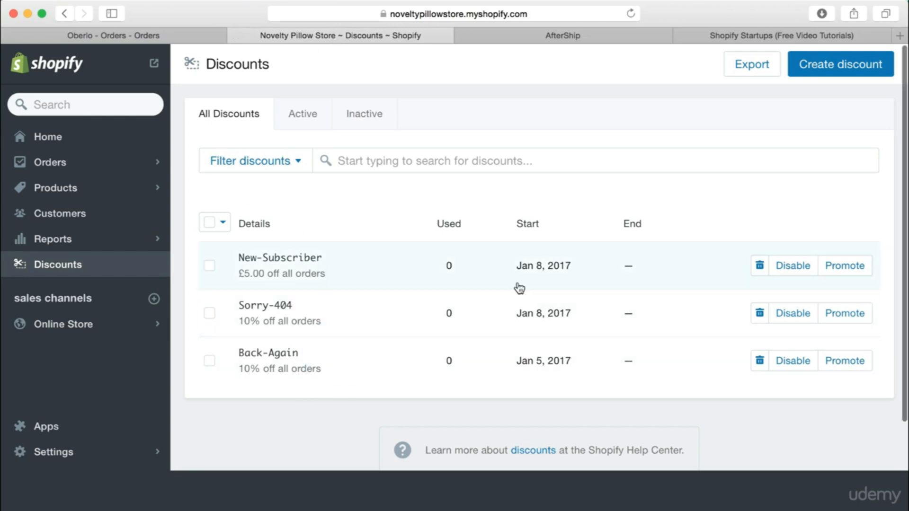
left_click(569, 37)
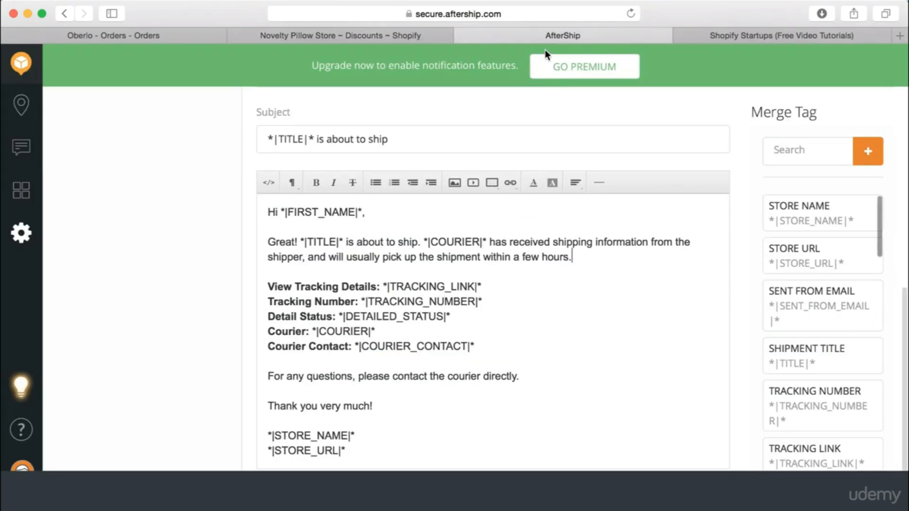
scroll(197, 237, "up", 2)
scroll(197, 236, "up", 4)
scroll(197, 237, "down", 4)
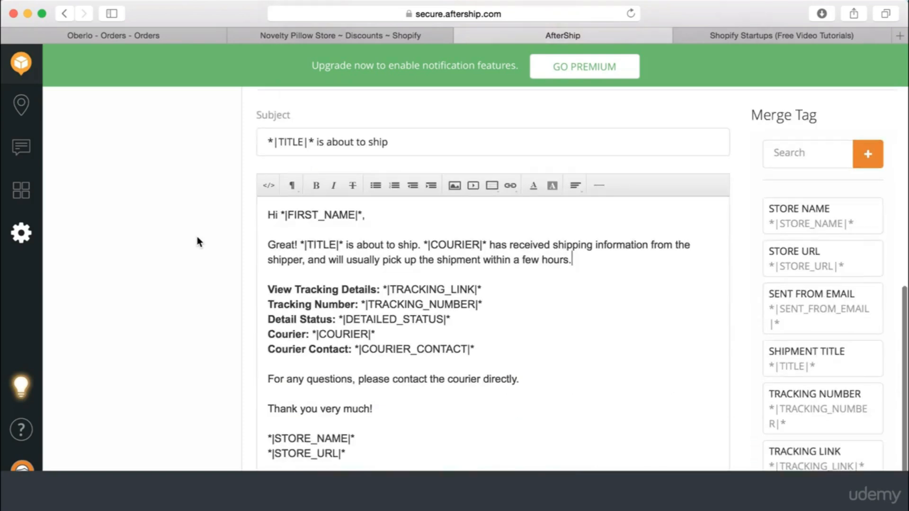
scroll(332, 247, "up", 10)
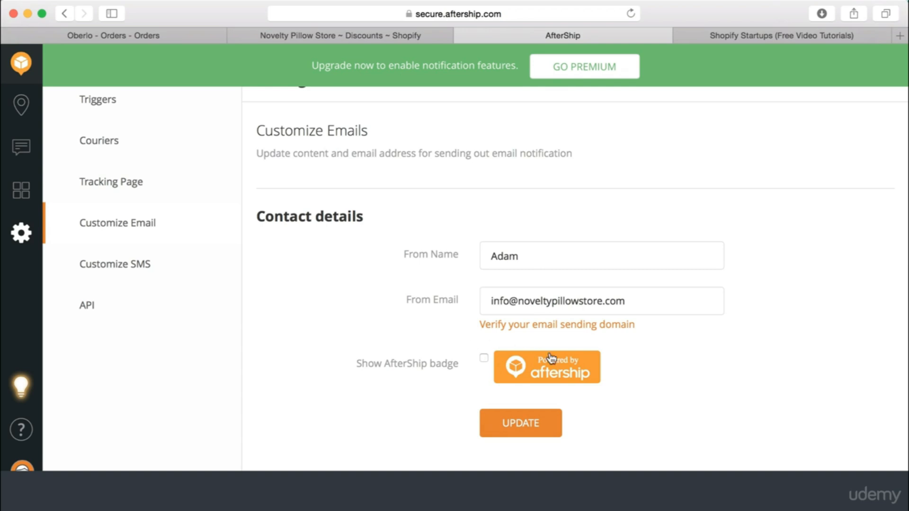
Save the email contact details with the sender's From Name filled in
left_click(520, 426)
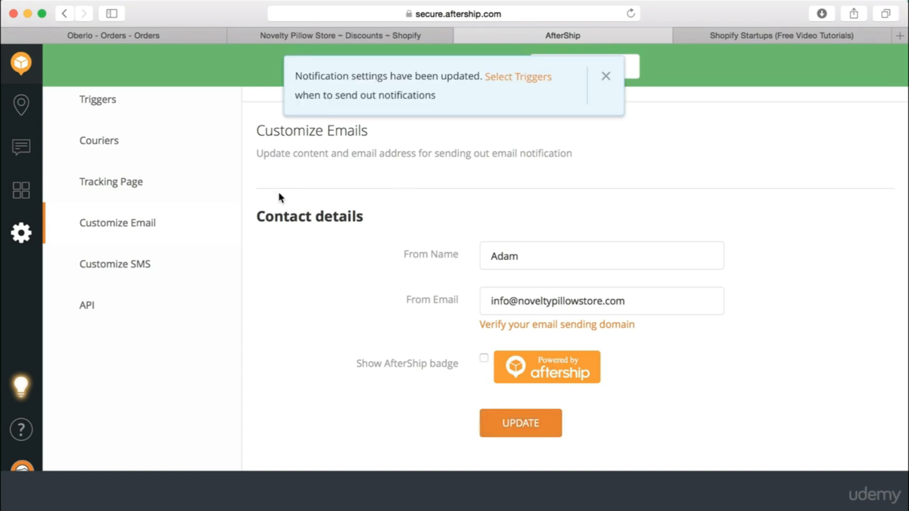
scroll(279, 196, "up", 1)
Open Tracking Page settings and scroll past the Logo3_NPS.png logo
left_click(149, 202)
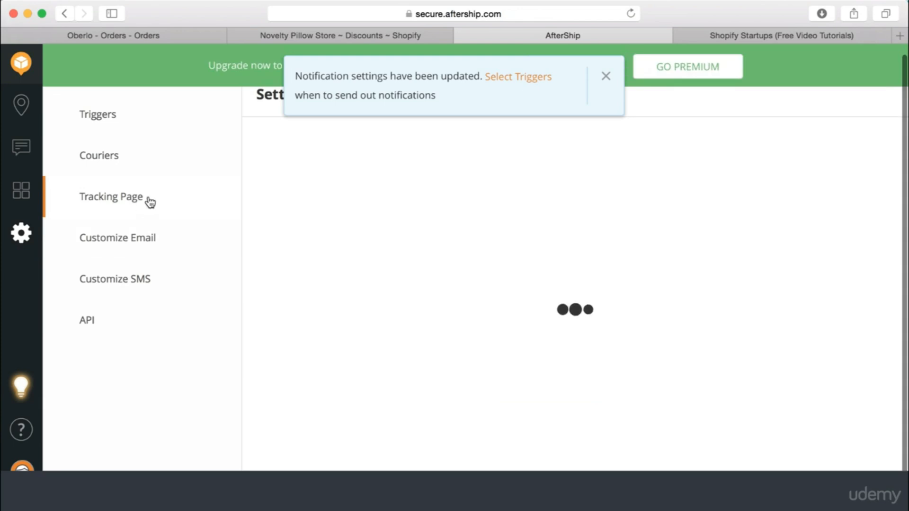
scroll(499, 261, "down", 1)
scroll(499, 261, "up", 1)
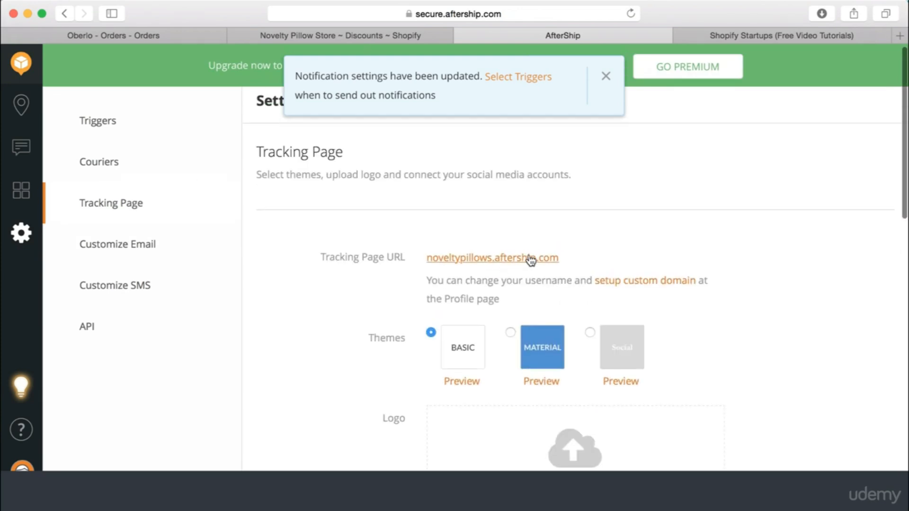
scroll(530, 260, "down", 1)
scroll(632, 205, "down", 3)
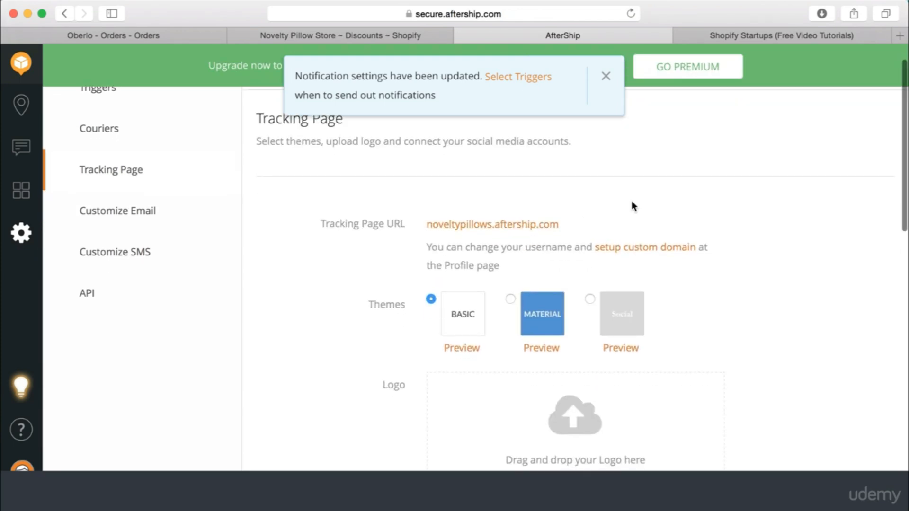
scroll(631, 201, "up", 2)
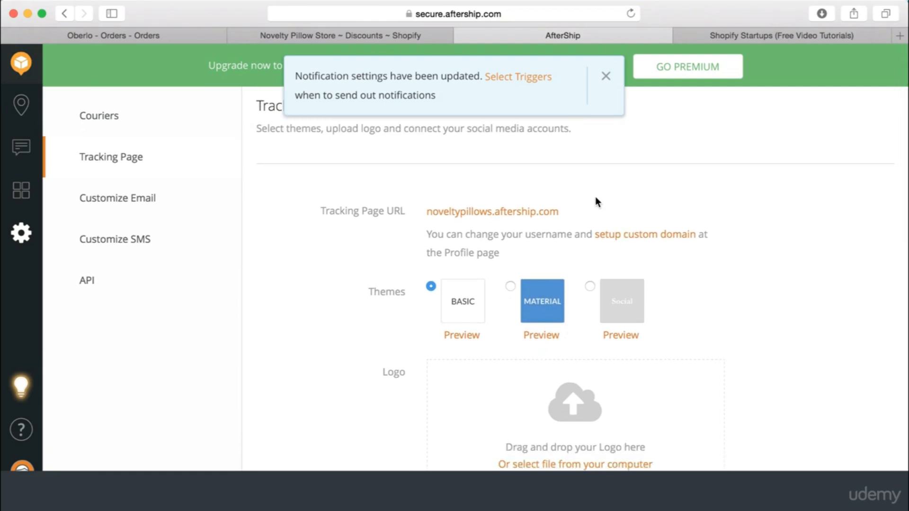
scroll(595, 201, "down", 2)
scroll(349, 298, "down", 6)
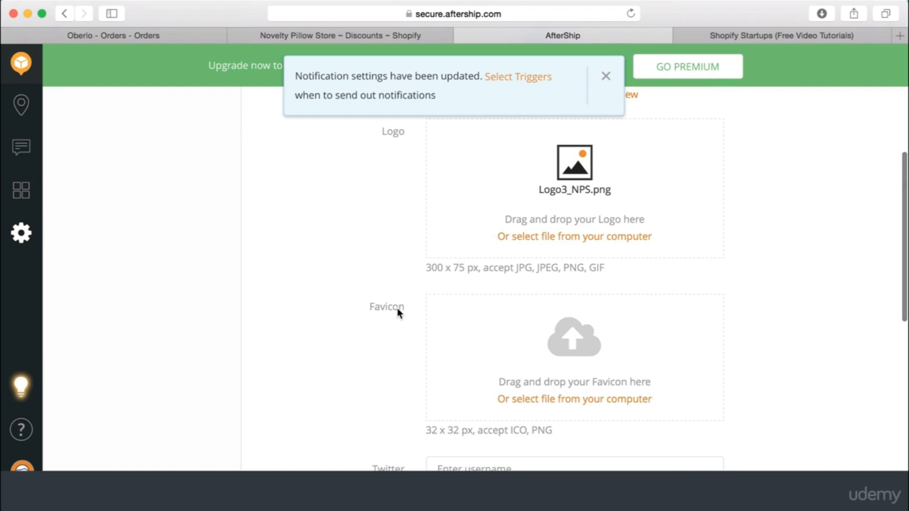
scroll(381, 353, "down", 1)
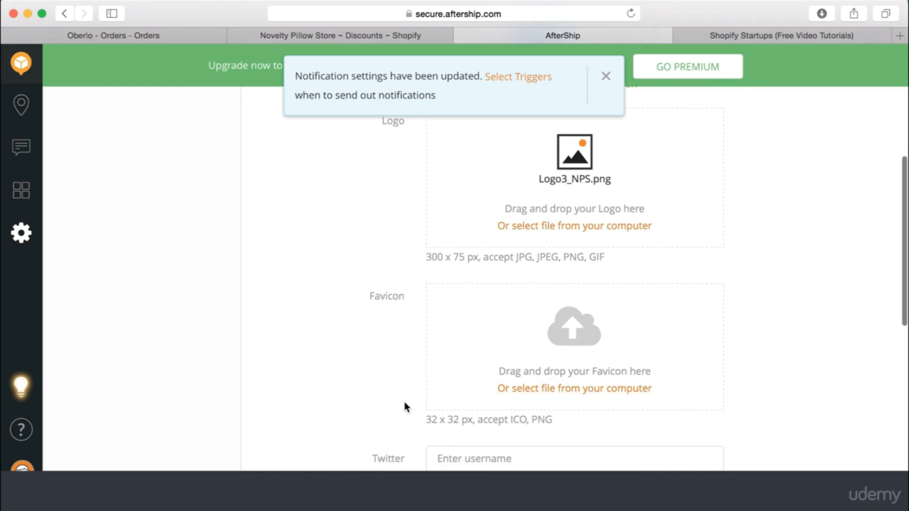
scroll(397, 343, "down", 1)
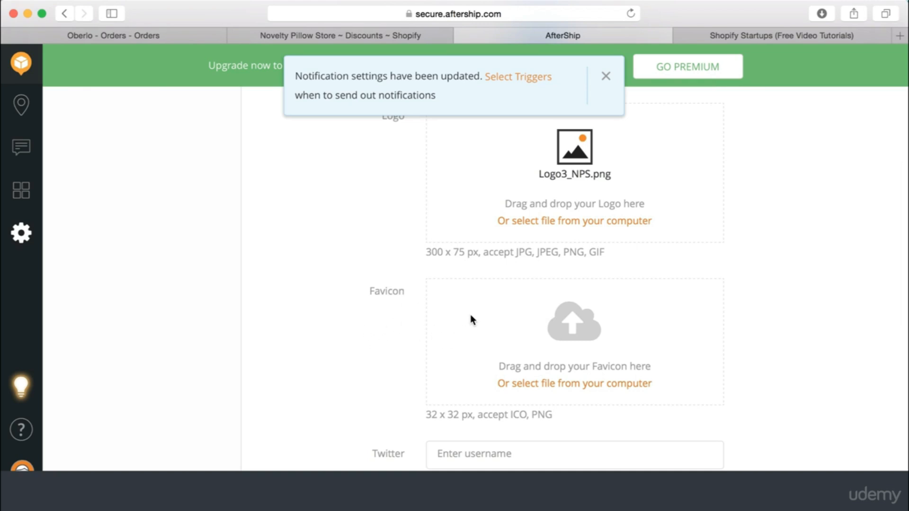
Check the 32 x 32 px favicon note and the empty Twitter, Facebook and support contact fields
left_click_drag(428, 414, 471, 412)
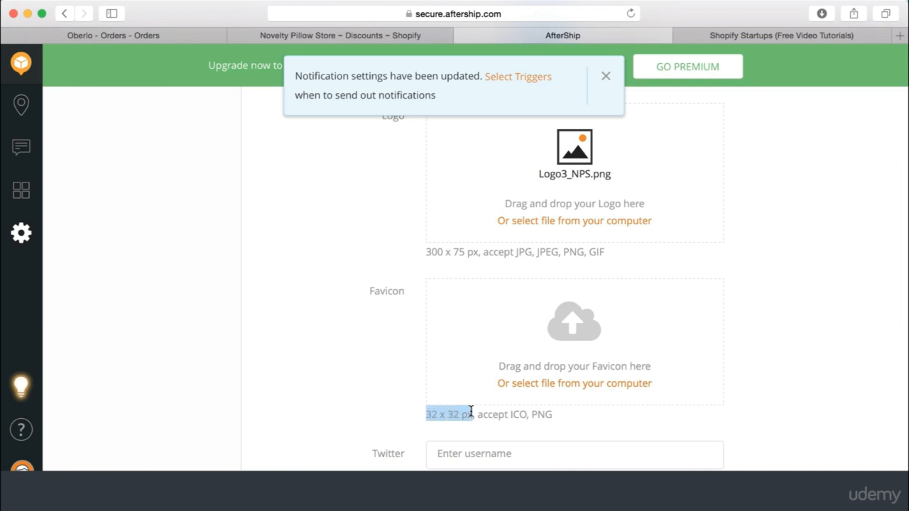
left_click(352, 365)
scroll(374, 322, "down", 5)
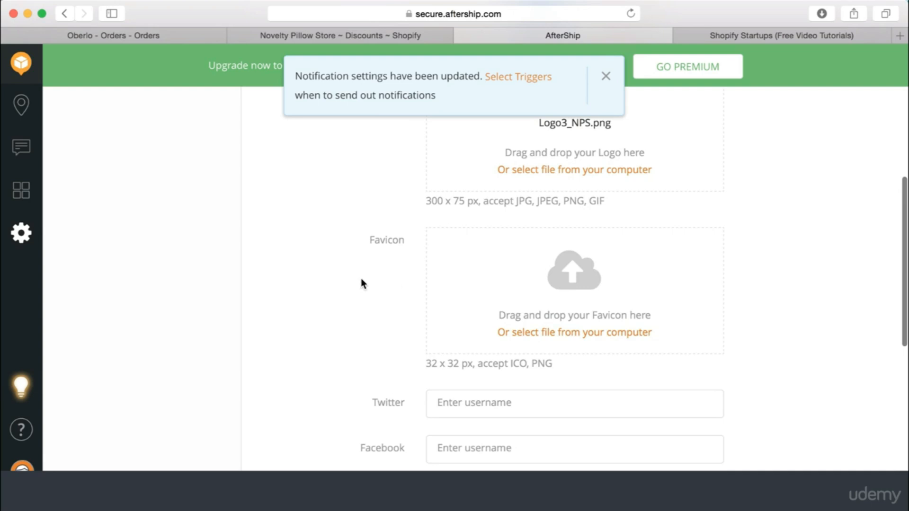
scroll(362, 278, "down", 4)
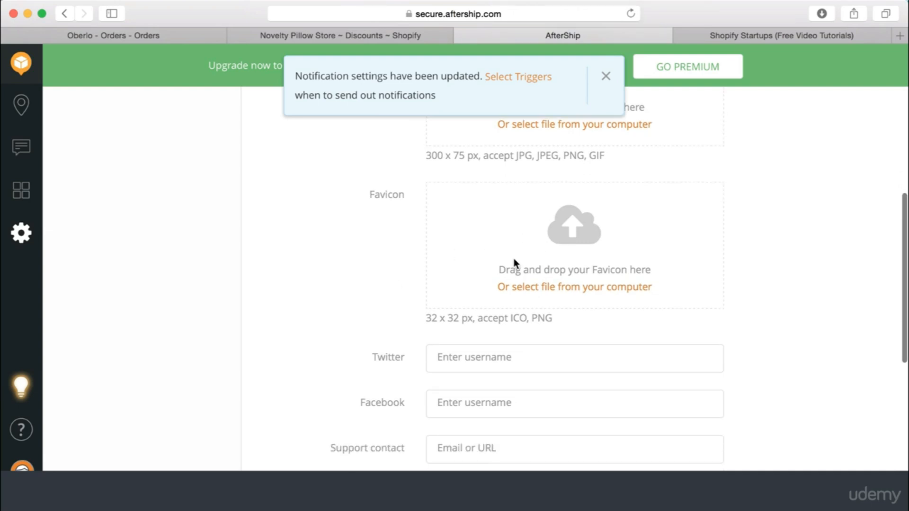
scroll(427, 260, "down", 1)
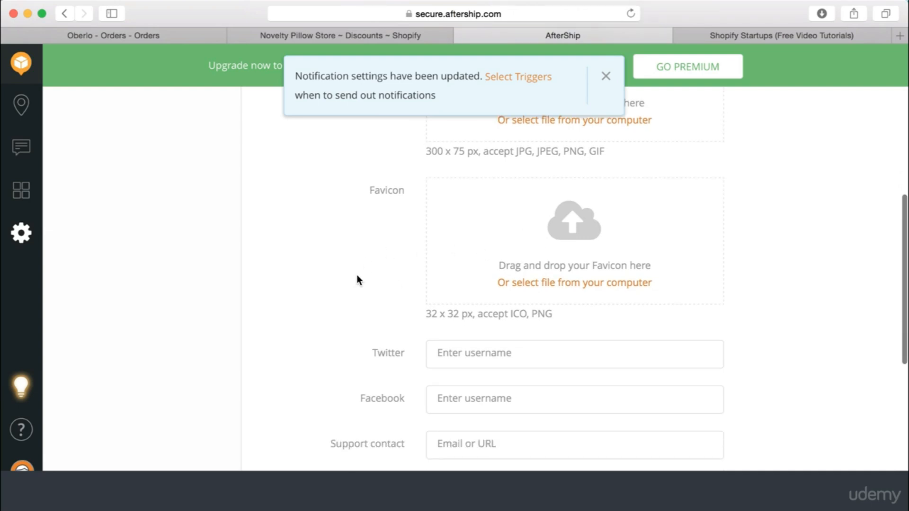
Open the Simple theme customizer's general settings in the Shopify admin
left_click(336, 33)
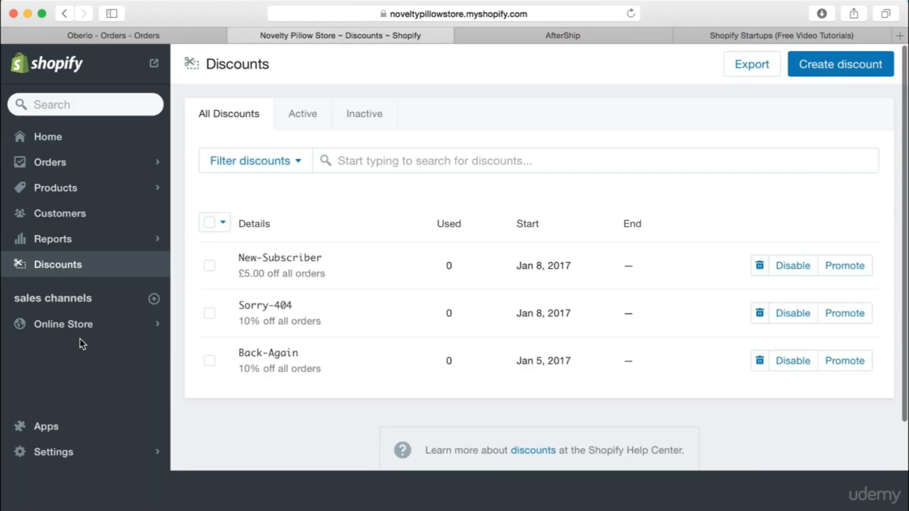
left_click(80, 326)
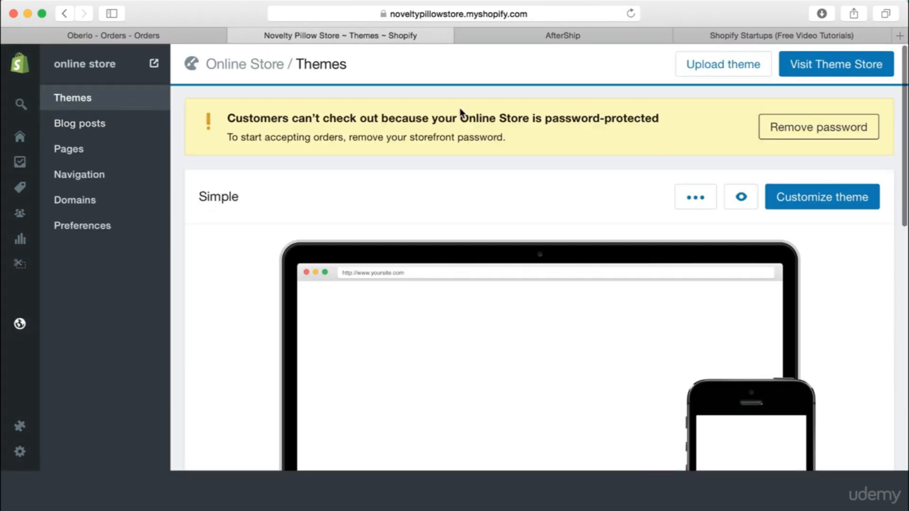
left_click(832, 197)
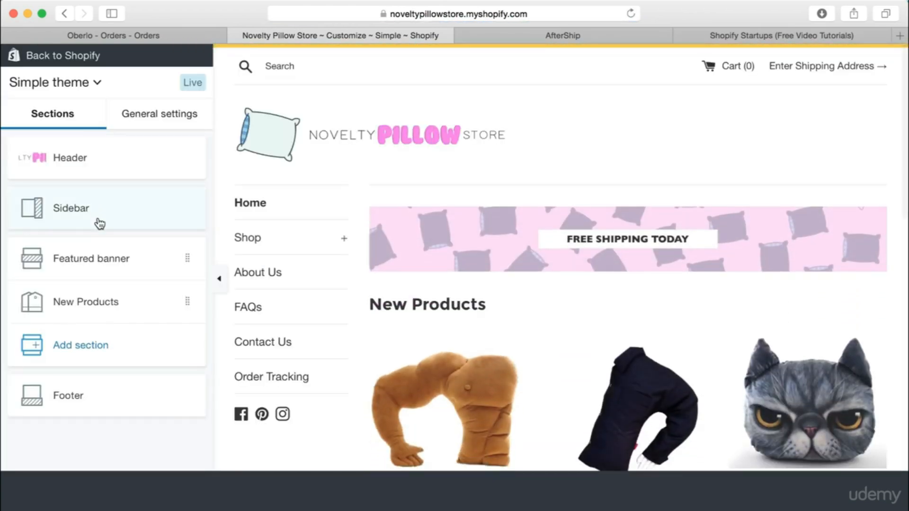
left_click(151, 115)
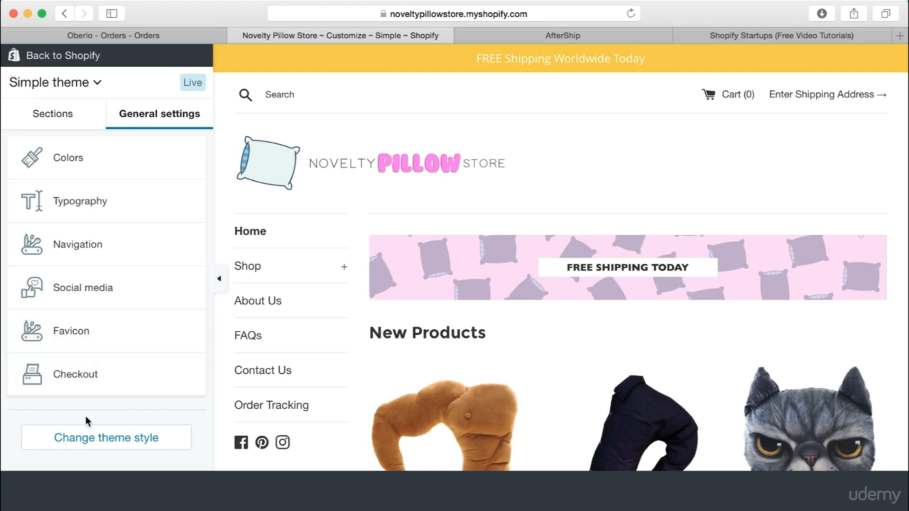
left_click(80, 337)
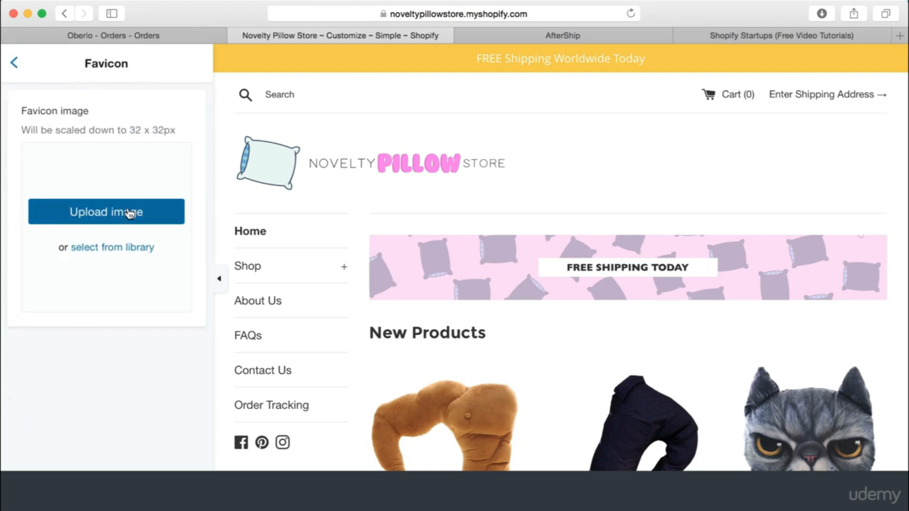
Locate the Facebook username field in AfterShip's tracking page settings
left_click(592, 33)
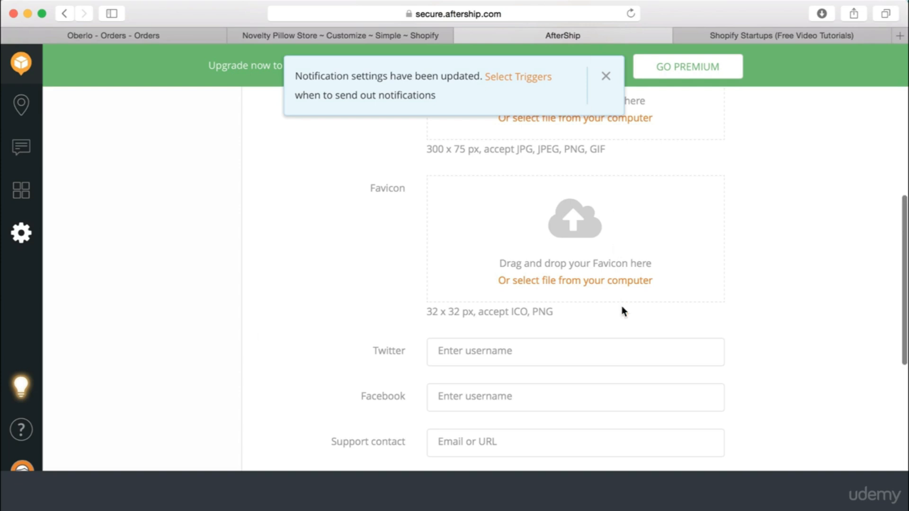
scroll(587, 309, "down", 2)
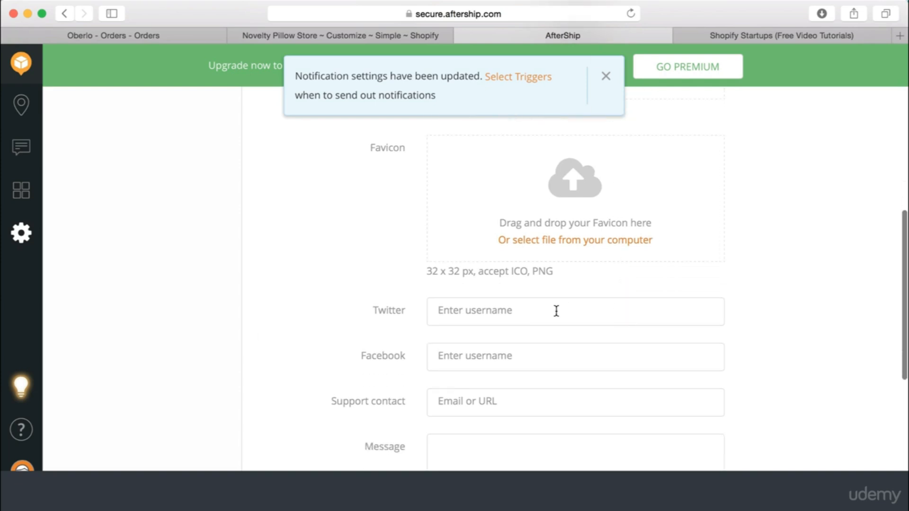
left_click(518, 358)
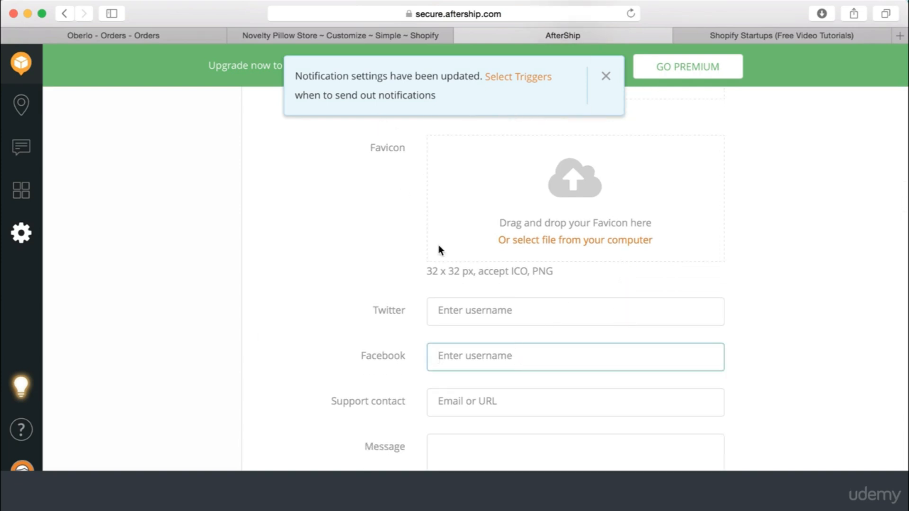
Select the store's Facebook username in the theme's social media sharing links
left_click(334, 35)
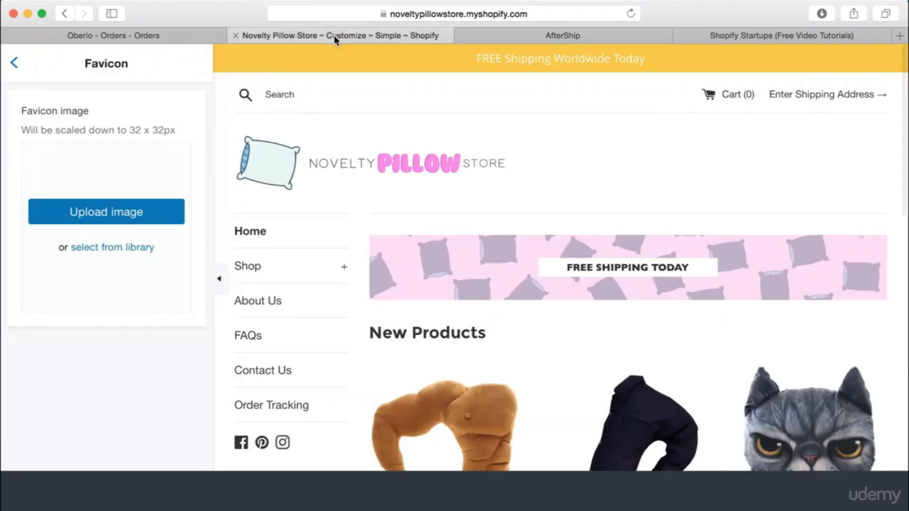
left_click(14, 62)
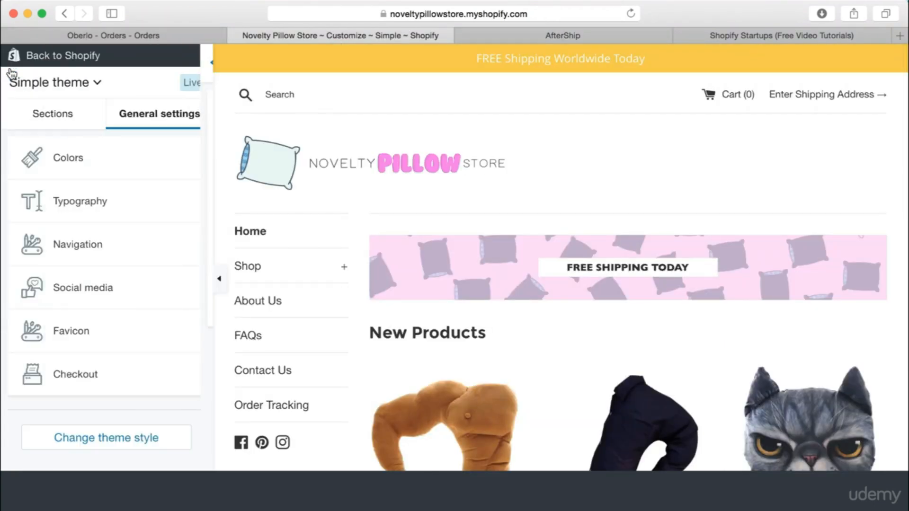
left_click(78, 289)
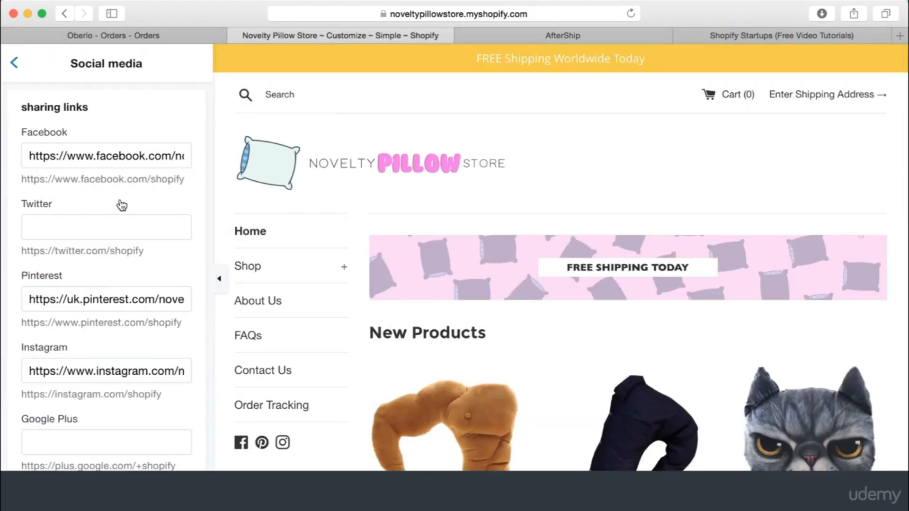
left_click(161, 155)
left_click_drag(180, 155, 217, 161)
key("super+c")
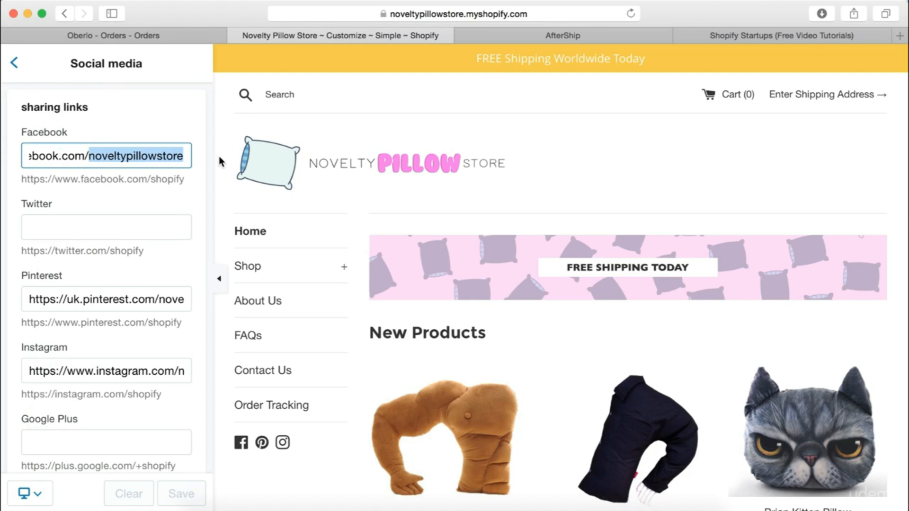
left_click(538, 36)
Paste the Facebook username and enter the store's support contact e-mail
key("super+v")
scroll(379, 313, "down", 3)
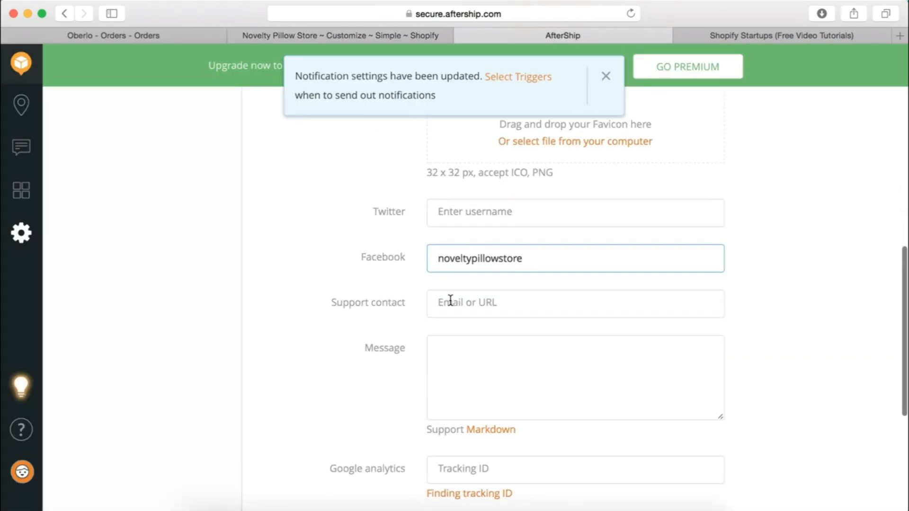
left_click(469, 299)
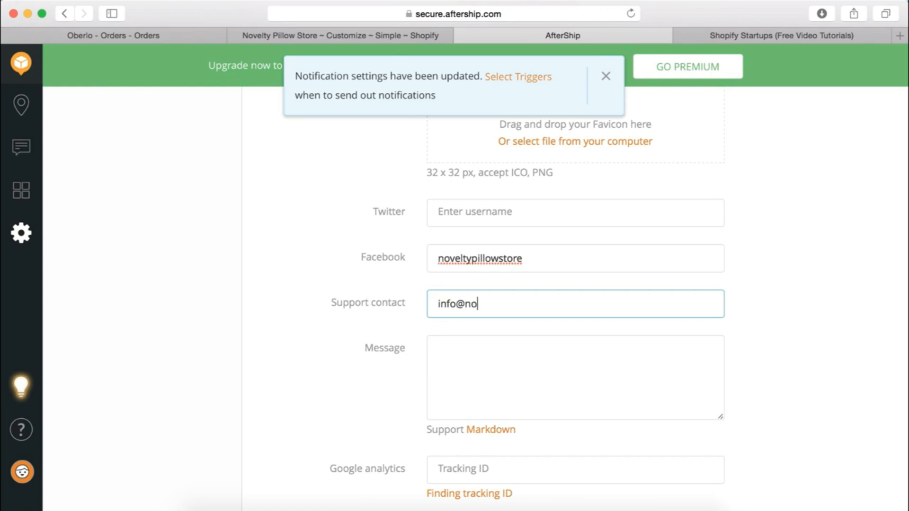
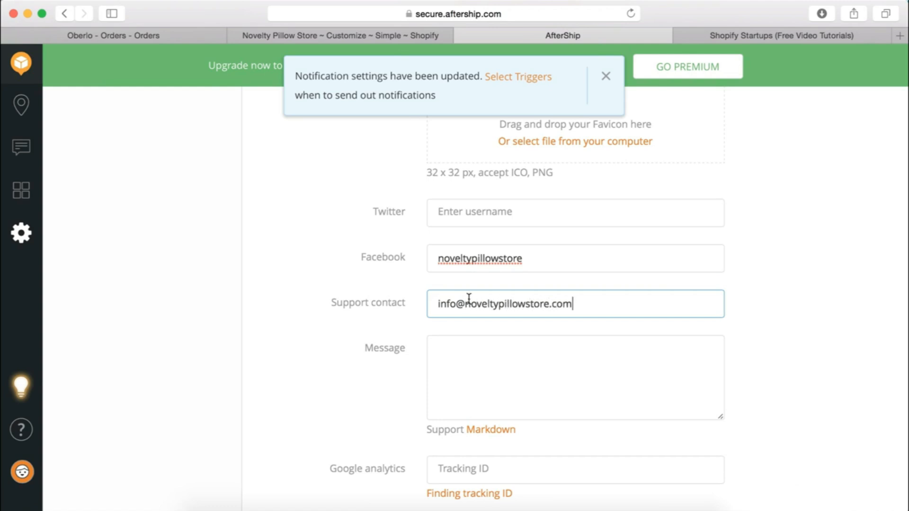
Dismiss the premium Terms URL pop-up, save the tracking page, and clear the confirmation messages
scroll(469, 300, "down", 5)
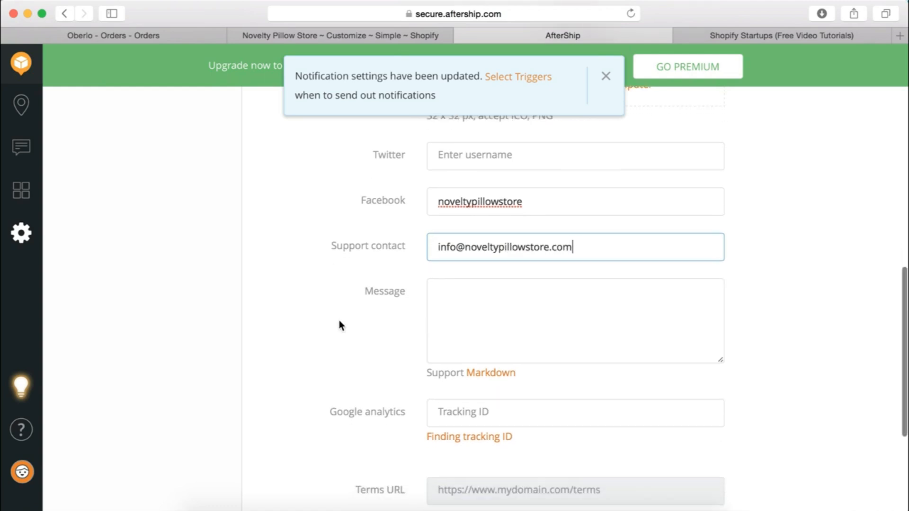
scroll(386, 379, "down", 3)
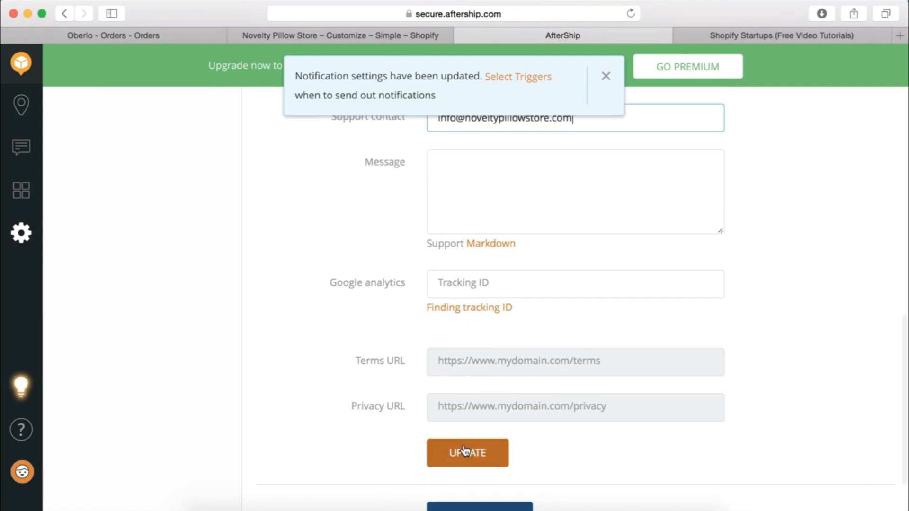
left_click(555, 355)
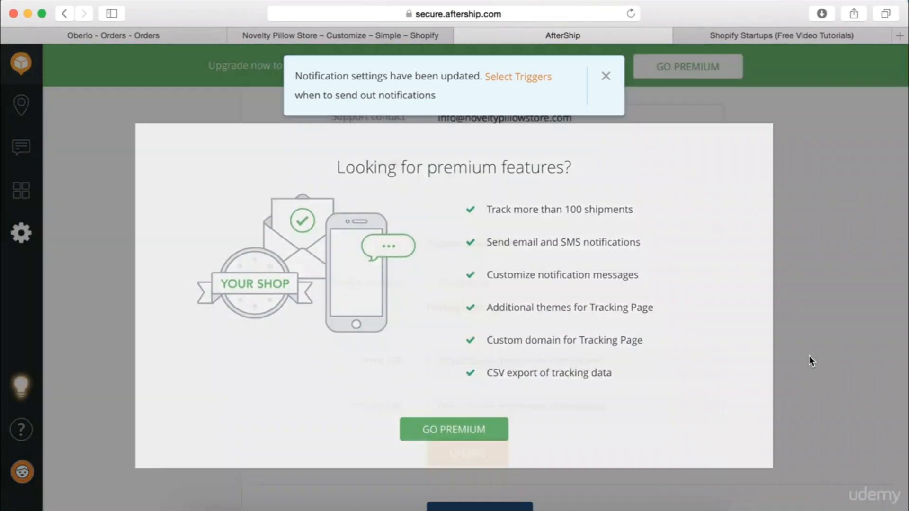
left_click(811, 361)
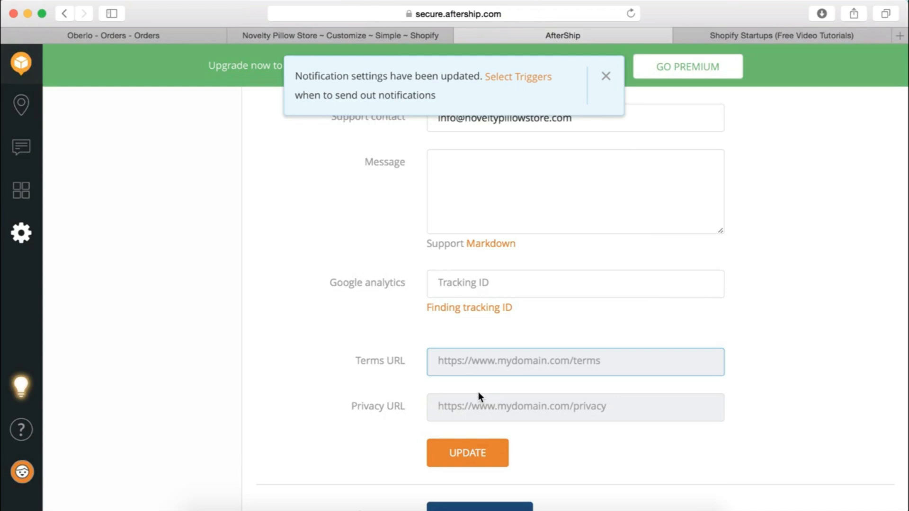
left_click(467, 452)
scroll(357, 291, "up", 4)
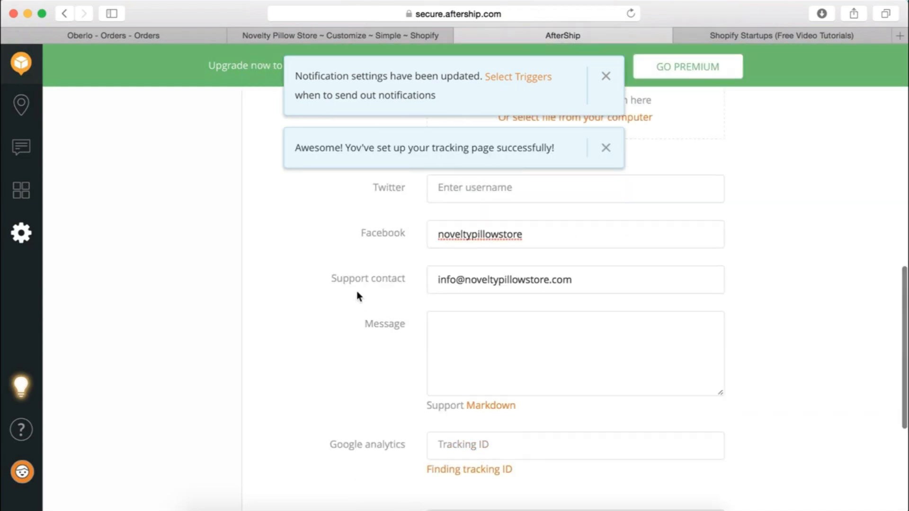
left_click(606, 148)
left_click(605, 77)
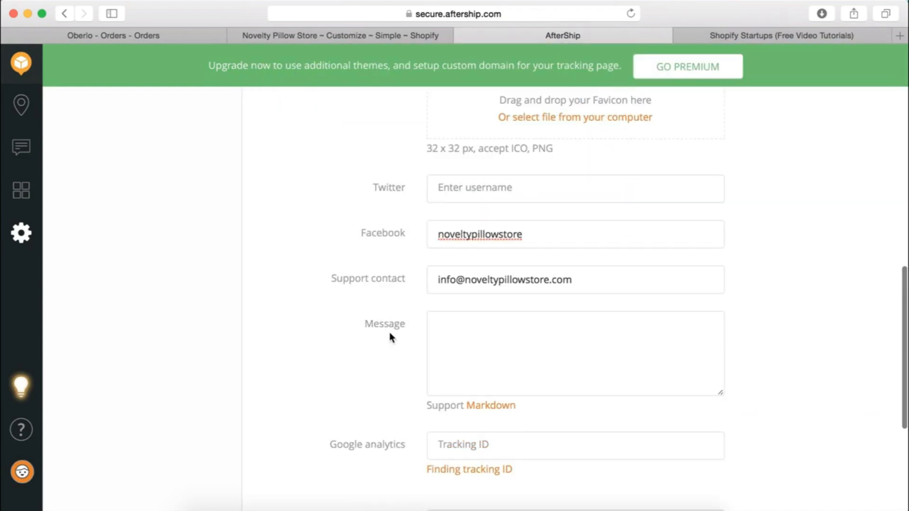
scroll(391, 337, "down", 5)
scroll(310, 421, "up", 6)
Connect and authorize the store's Instagram account for the tracking page
scroll(312, 422, "down", 6)
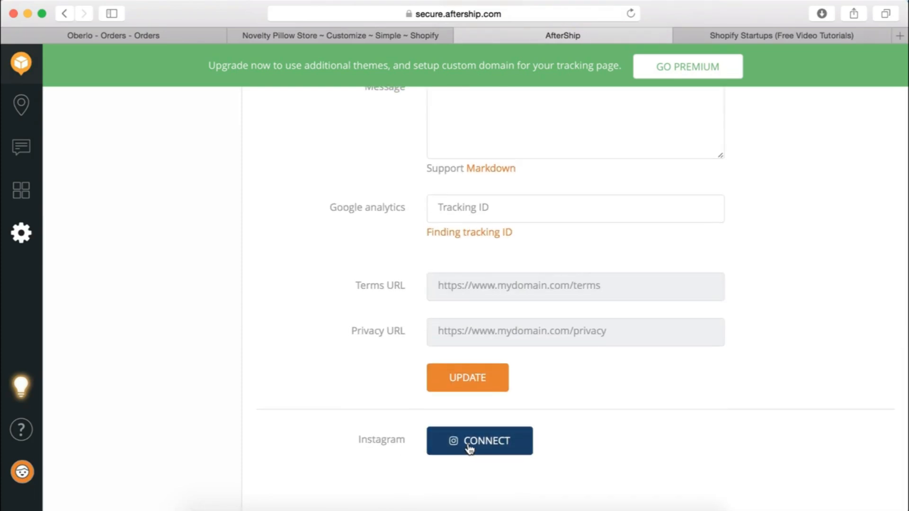
left_click(469, 448)
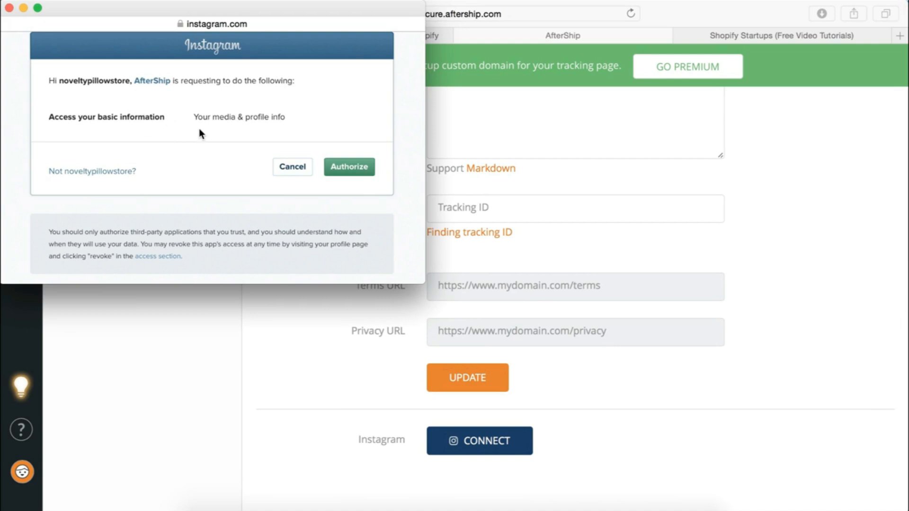
left_click(352, 167)
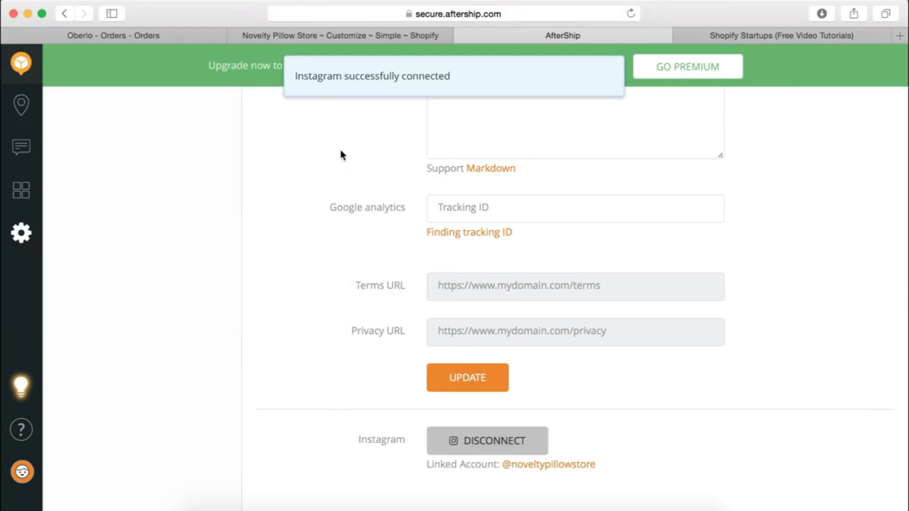
scroll(344, 157, "up", 10)
scroll(343, 156, "down", 1)
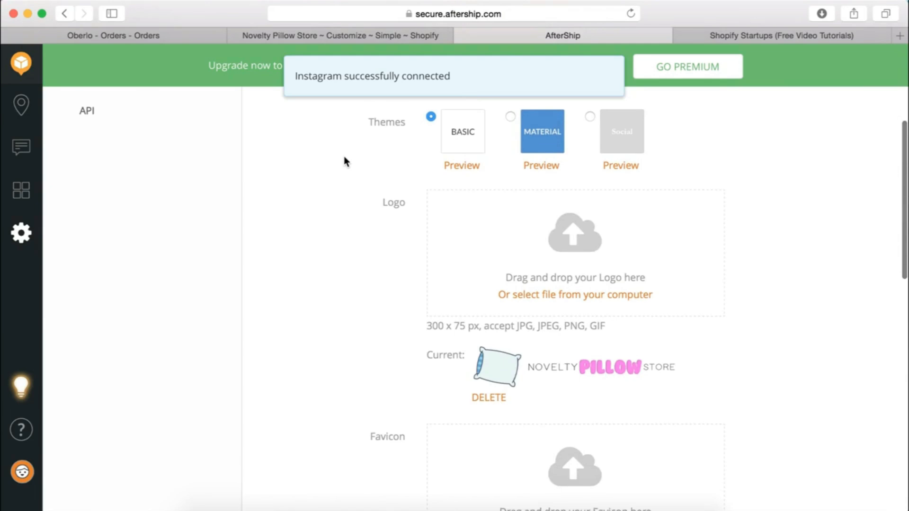
scroll(344, 161, "up", 5)
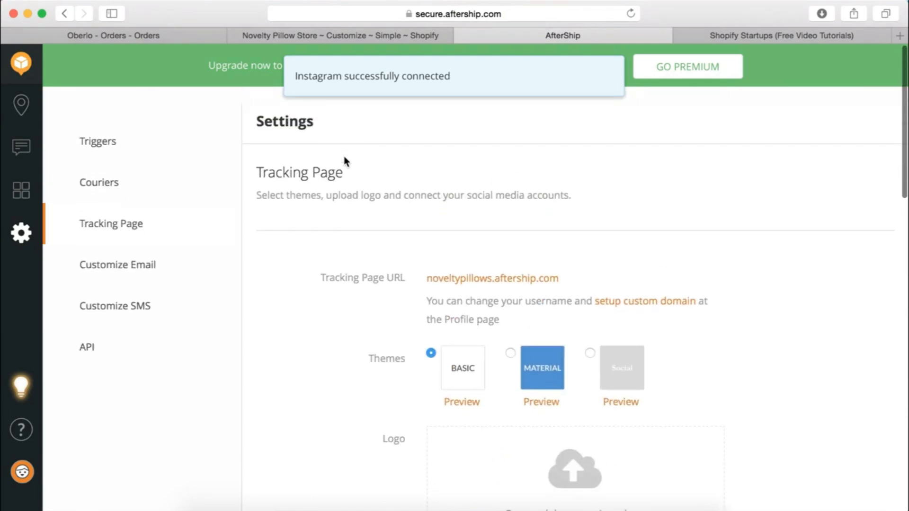
Open the live tracking page and test its store-logo link and tracking-number field
left_click(487, 263)
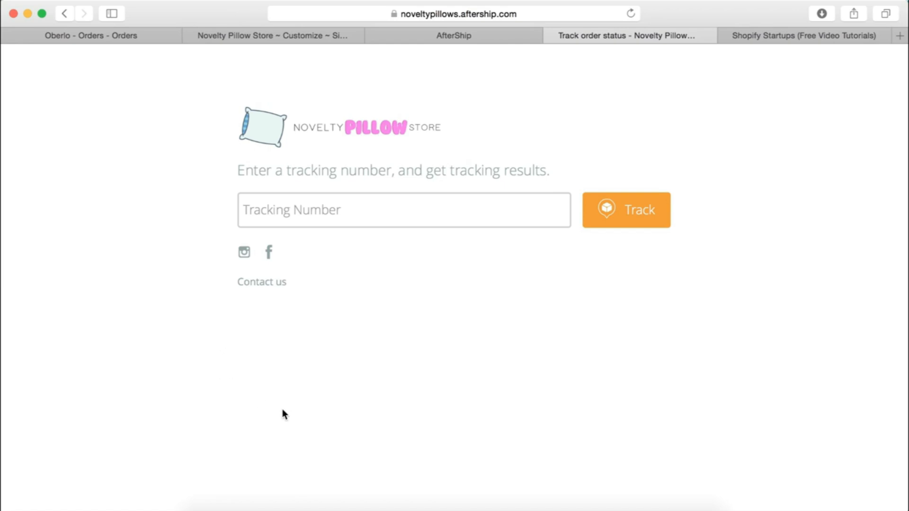
left_click(316, 132)
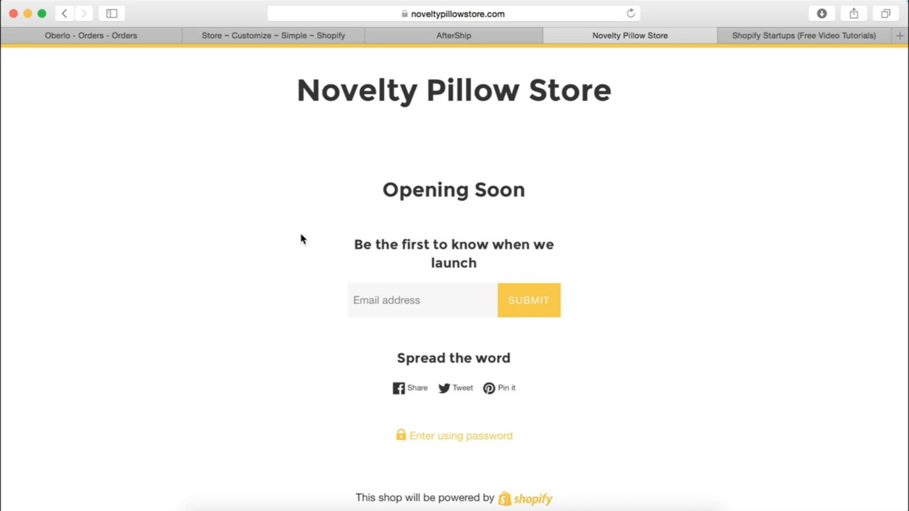
left_click(67, 18)
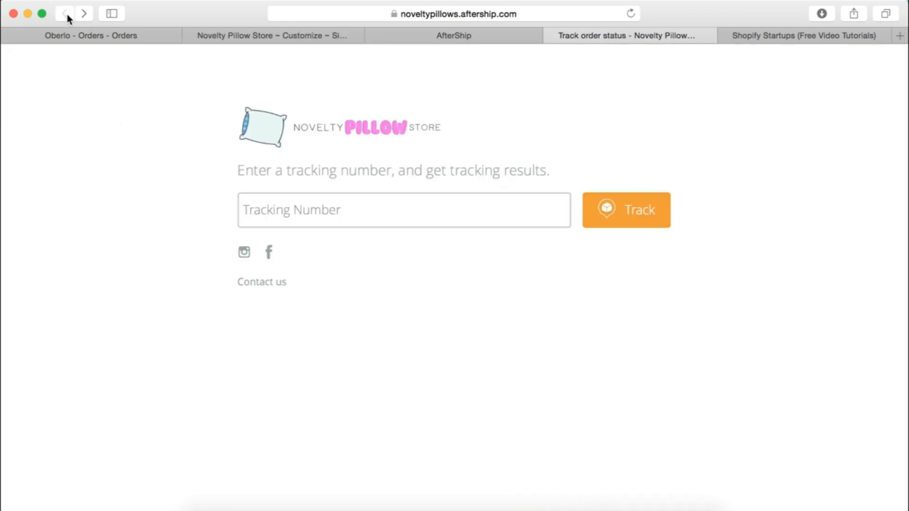
left_click(379, 212)
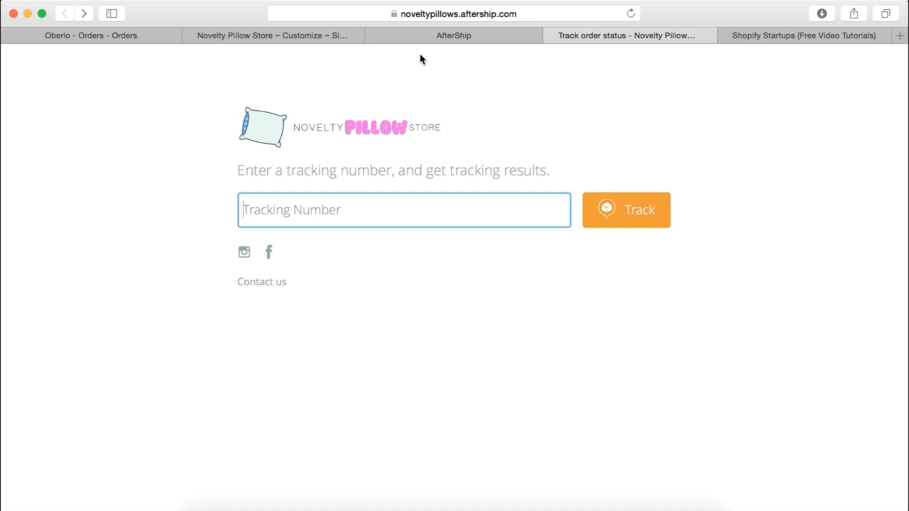
Reopen the live tracking page and verify its Facebook and Instagram links
left_click(132, 36)
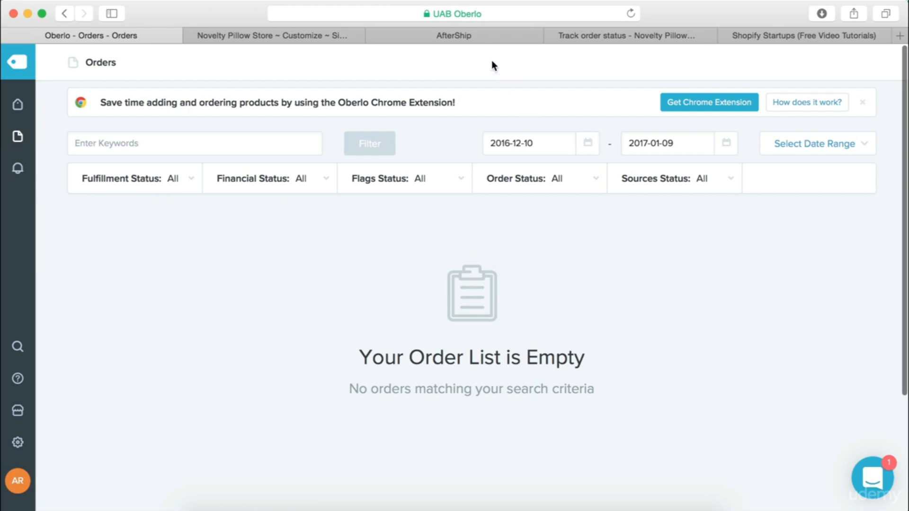
left_click(484, 41)
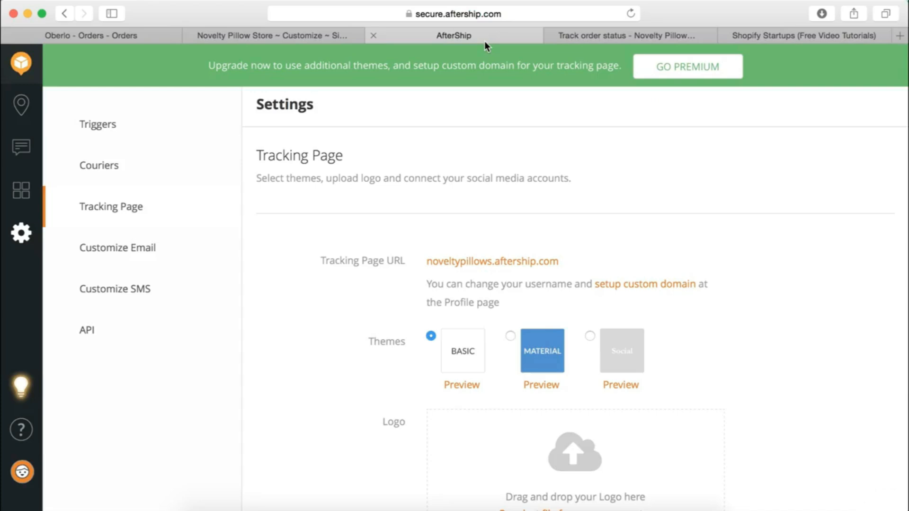
left_click(616, 38)
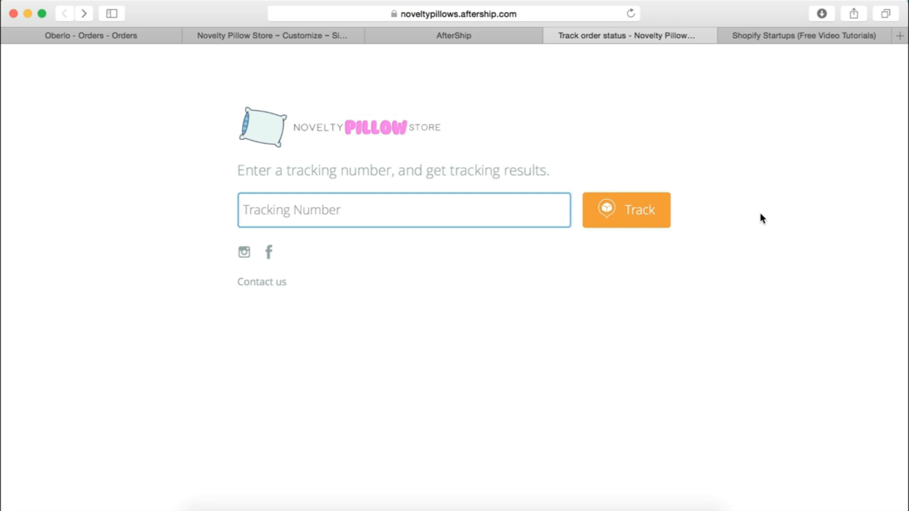
left_click(267, 252)
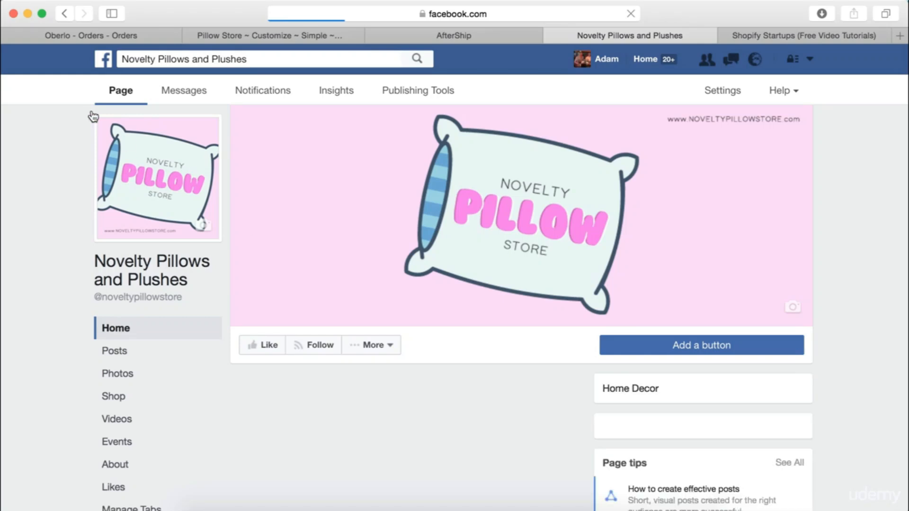
left_click(60, 14)
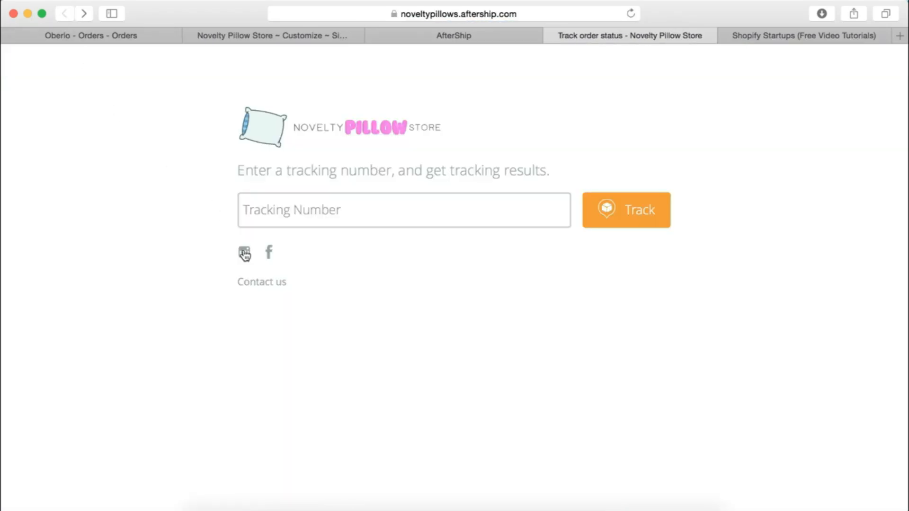
left_click(244, 253)
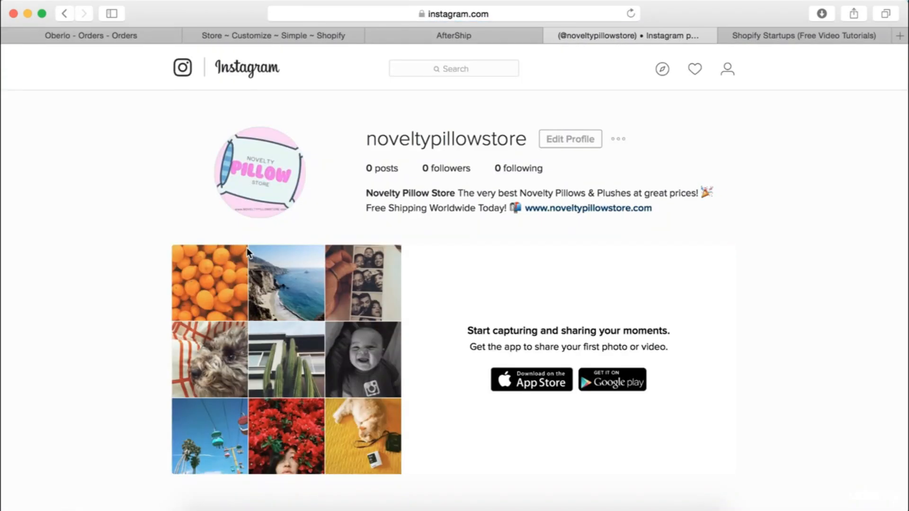
left_click(64, 14)
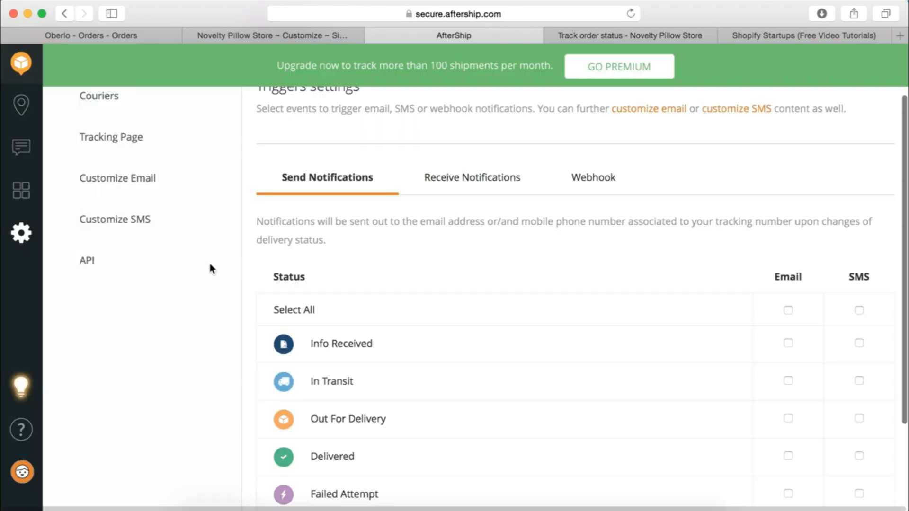
Open GO PREMIUM and review the credit card/PayPal payment form with $20 top-up
scroll(462, 228, "up", 1)
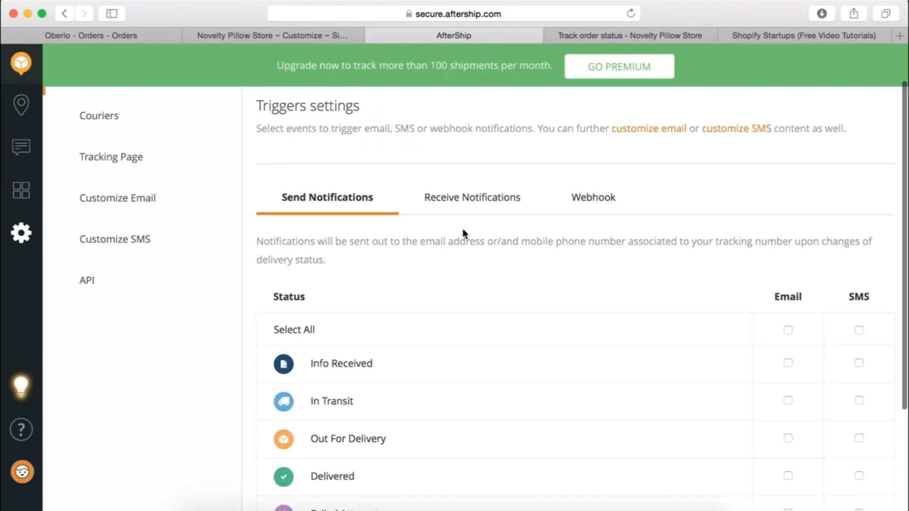
scroll(487, 246, "up", 2)
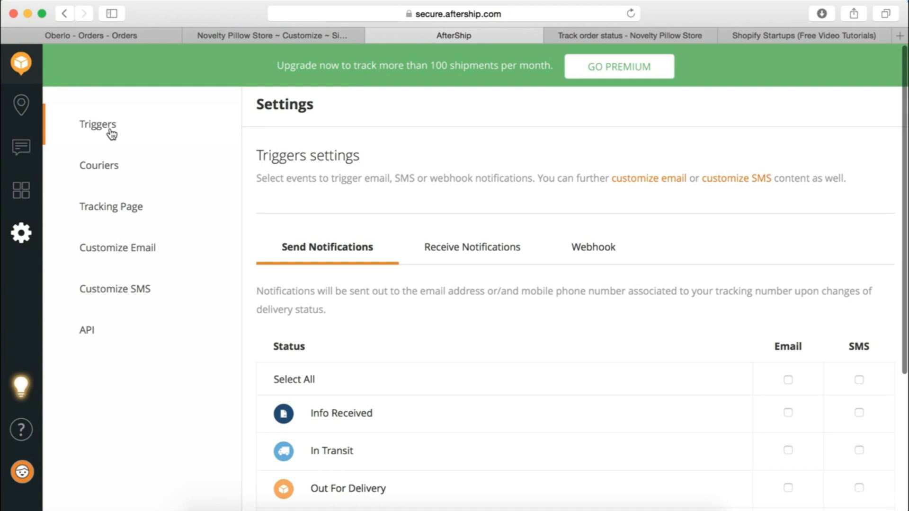
left_click(610, 72)
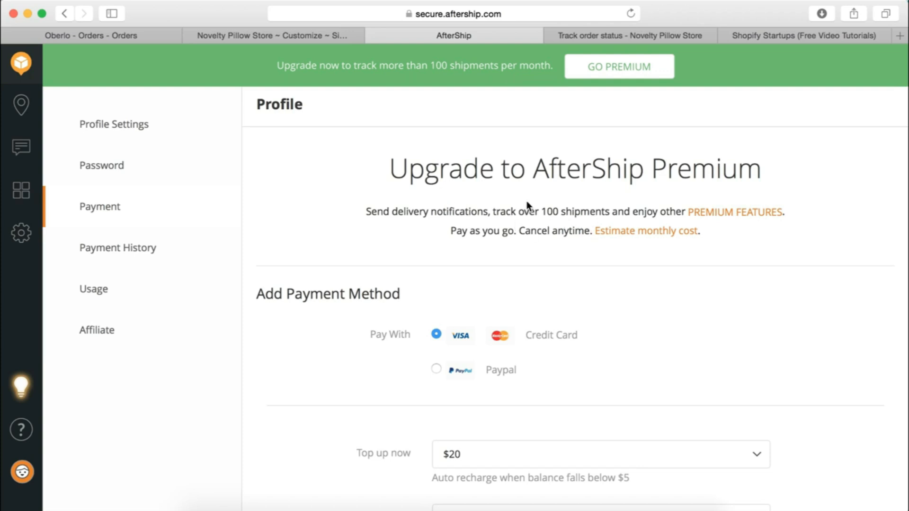
scroll(523, 242, "down", 2)
scroll(476, 242, "up", 2)
scroll(516, 279, "down", 2)
scroll(507, 283, "down", 9)
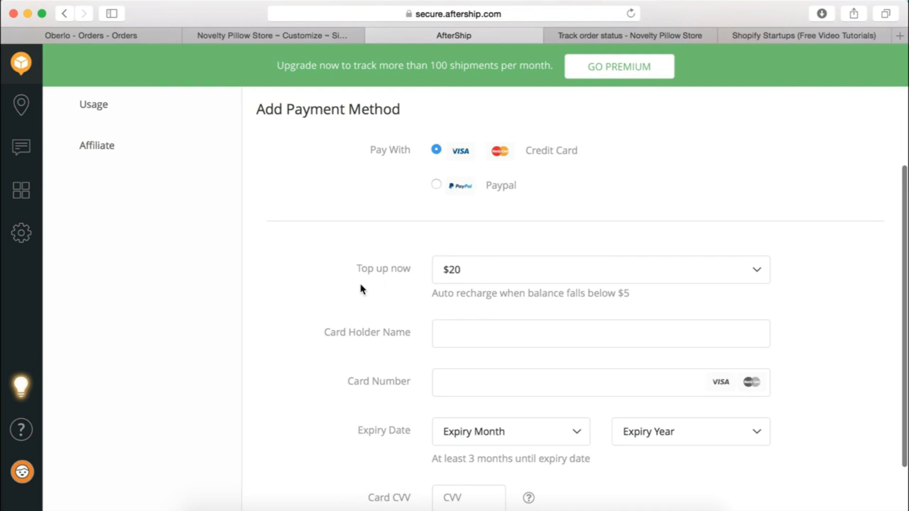
scroll(360, 289, "down", 4)
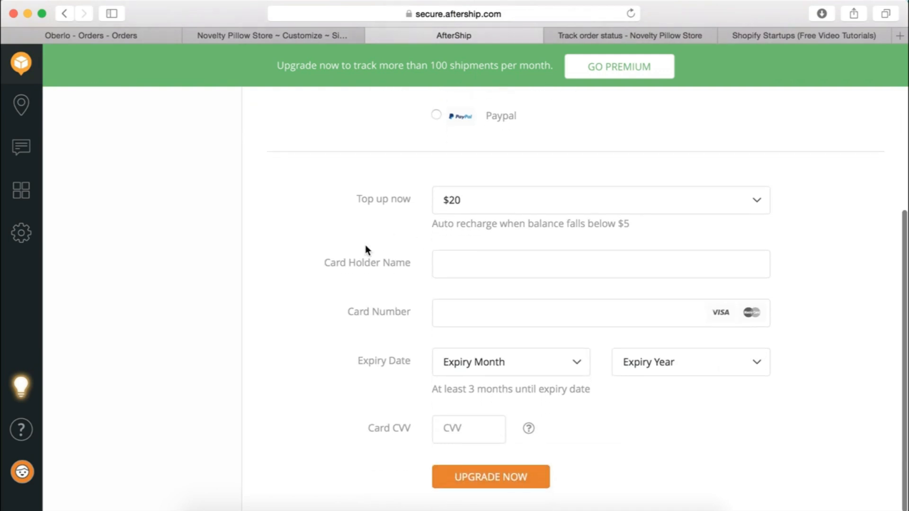
scroll(365, 250, "up", 1)
scroll(367, 250, "down", 1)
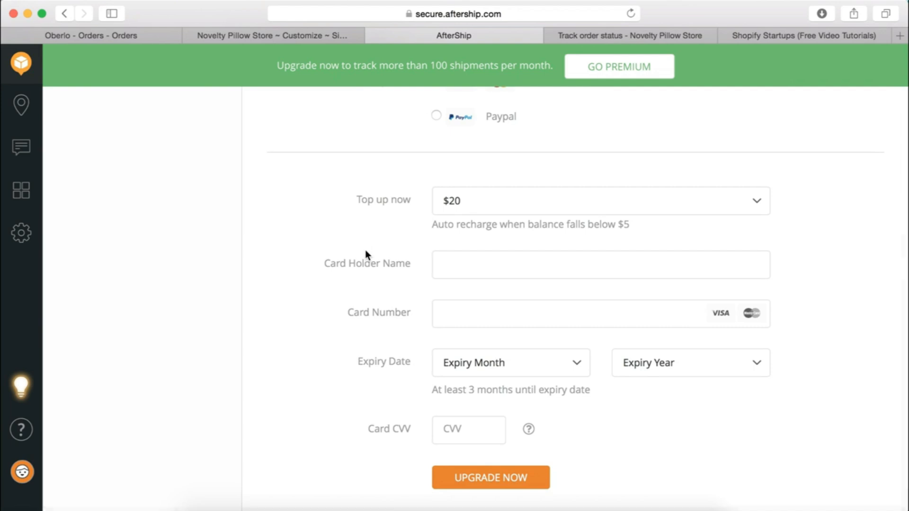
scroll(365, 213, "up", 2)
scroll(365, 213, "up", 1)
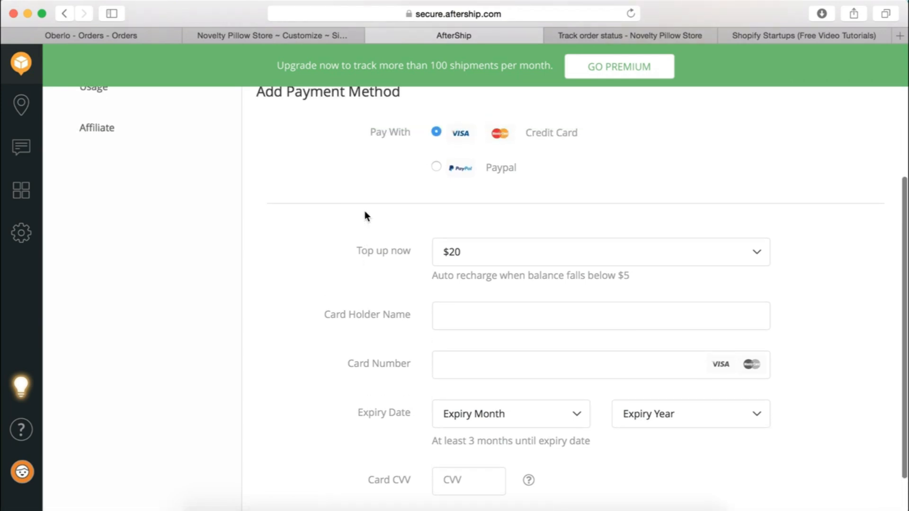
scroll(364, 213, "down", 3)
scroll(364, 213, "up", 5)
scroll(365, 211, "up", 5)
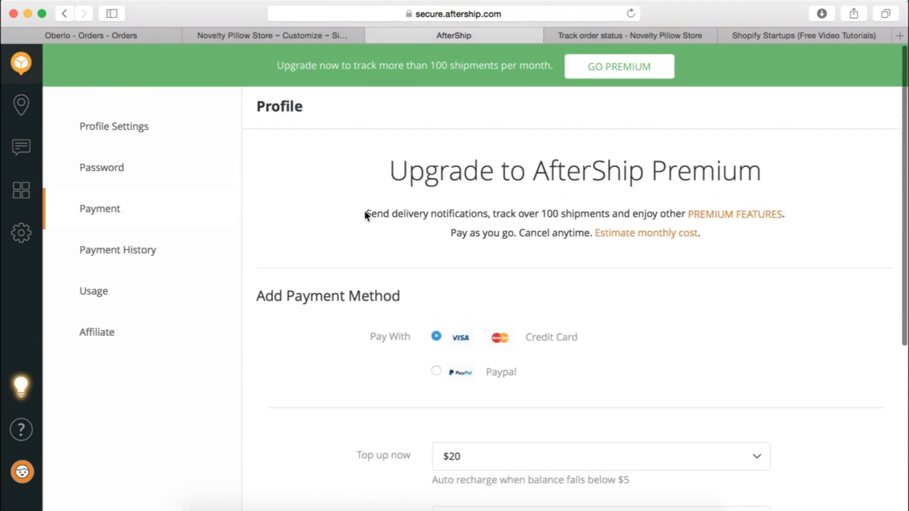
scroll(373, 241, "down", 5)
scroll(352, 353, "down", 3)
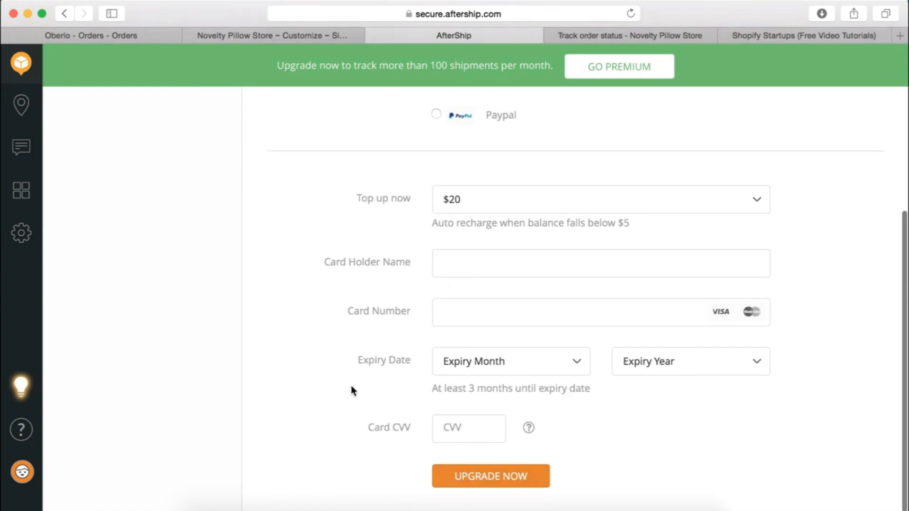
scroll(368, 212, "up", 5)
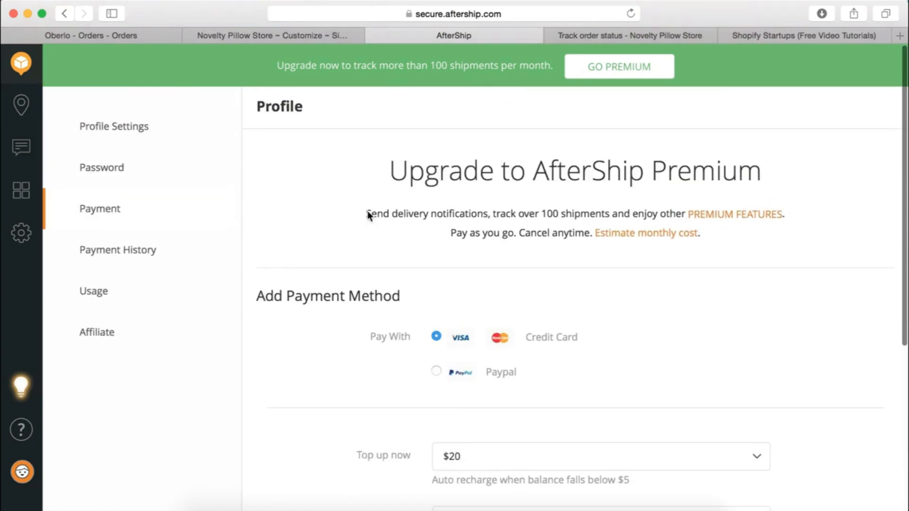
scroll(294, 237, "down", 3)
scroll(272, 286, "down", 1)
scroll(187, 140, "up", 5)
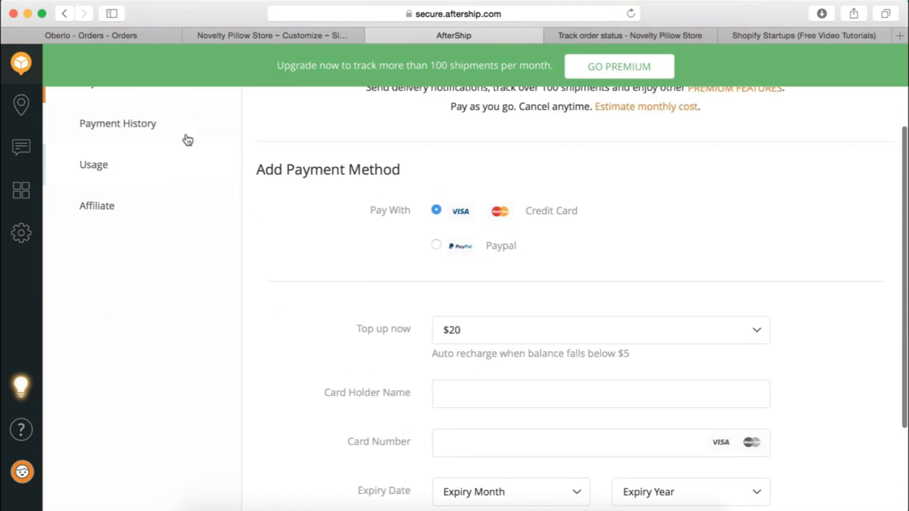
Open the Usage summary and select the live tracking page's web address
left_click(118, 237)
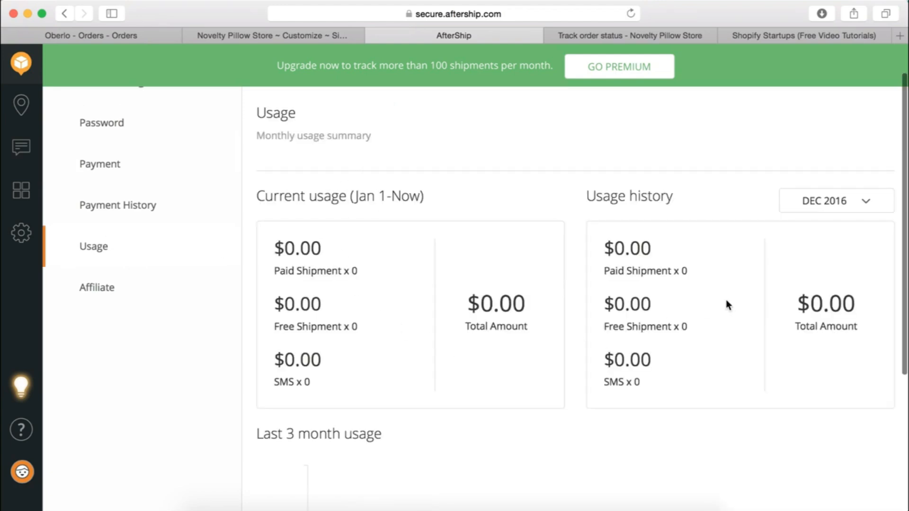
scroll(686, 350, "down", 5)
scroll(686, 353, "up", 6)
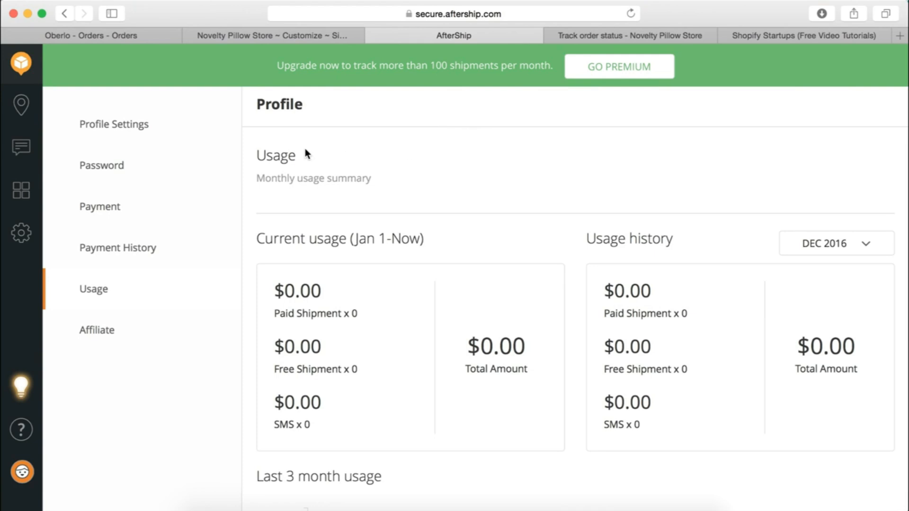
left_click(639, 36)
left_click(547, 13)
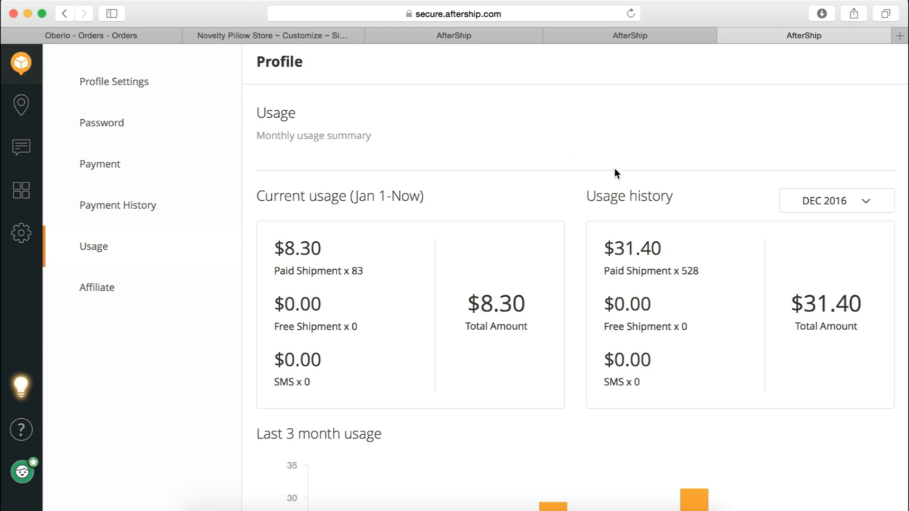
Show Oct 2016 and Nov 2016 usage history, noting 487 paid shipments in November
left_click(815, 207)
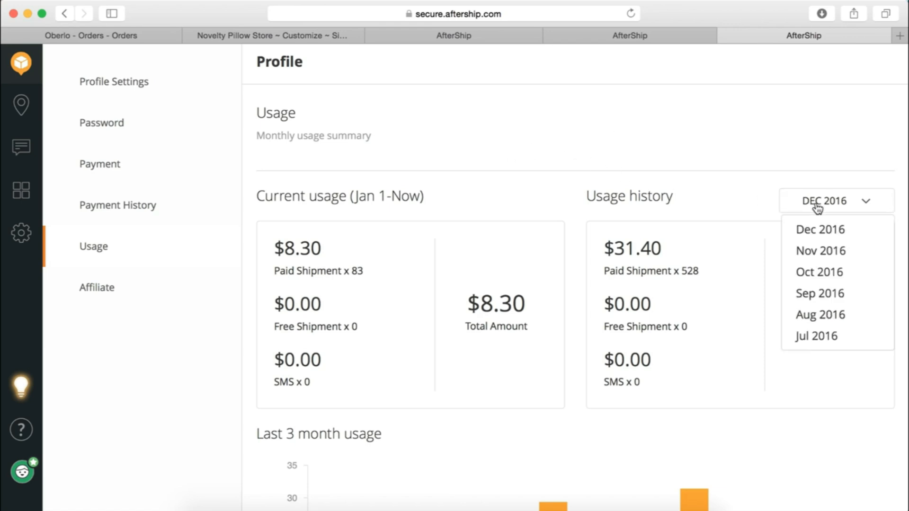
left_click(822, 273)
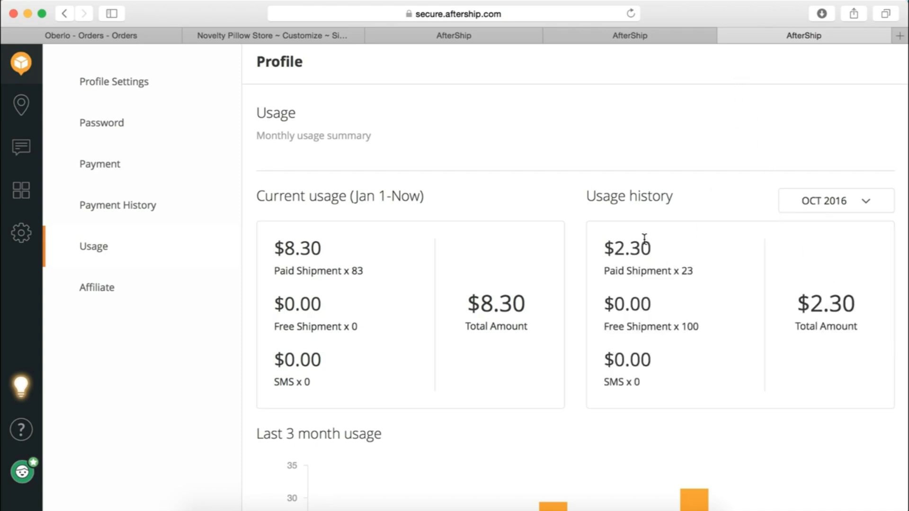
left_click(857, 202)
left_click(834, 250)
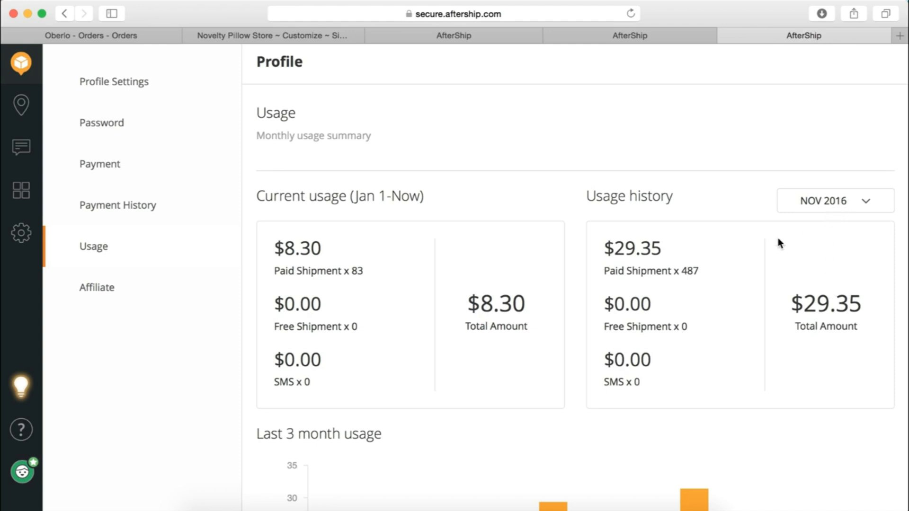
double_click(692, 271)
left_click(739, 180)
Show Dec 2016 usage: $31.40 for 528 paid shipments versus $8.30 current
left_click(821, 207)
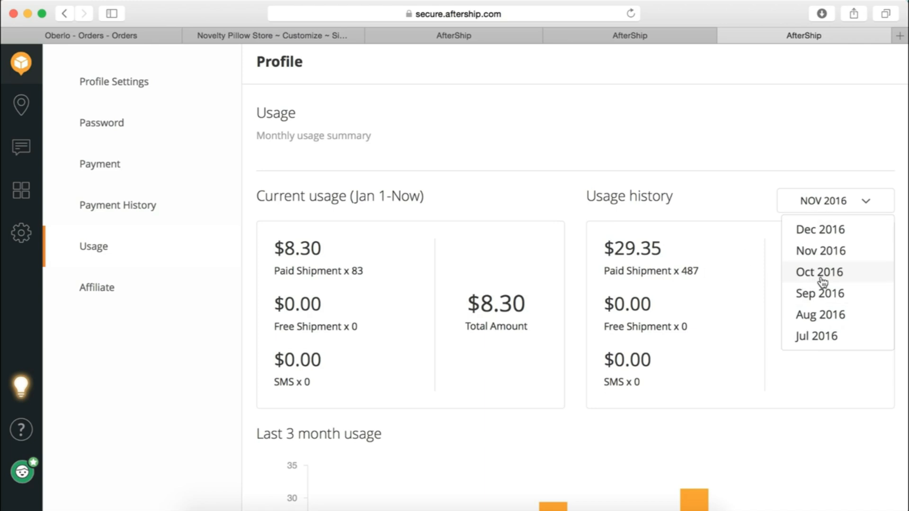
left_click(849, 232)
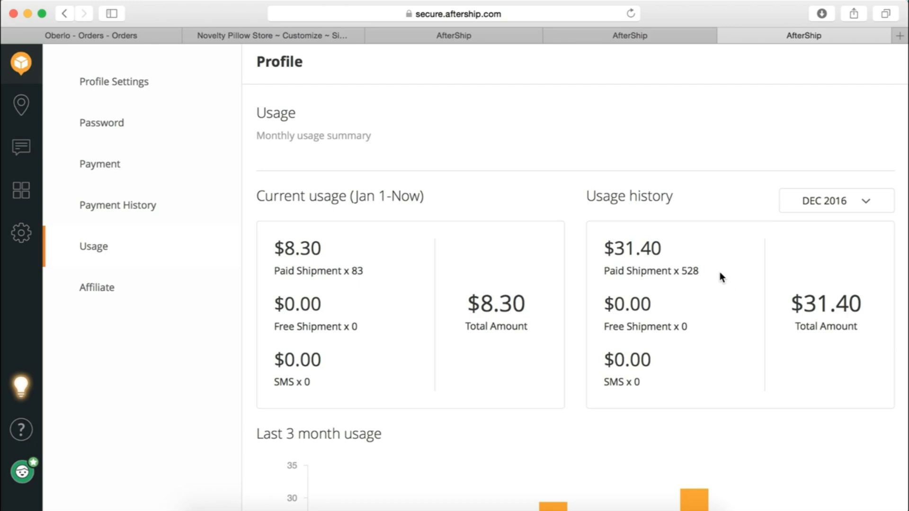
left_click_drag(700, 273, 687, 273)
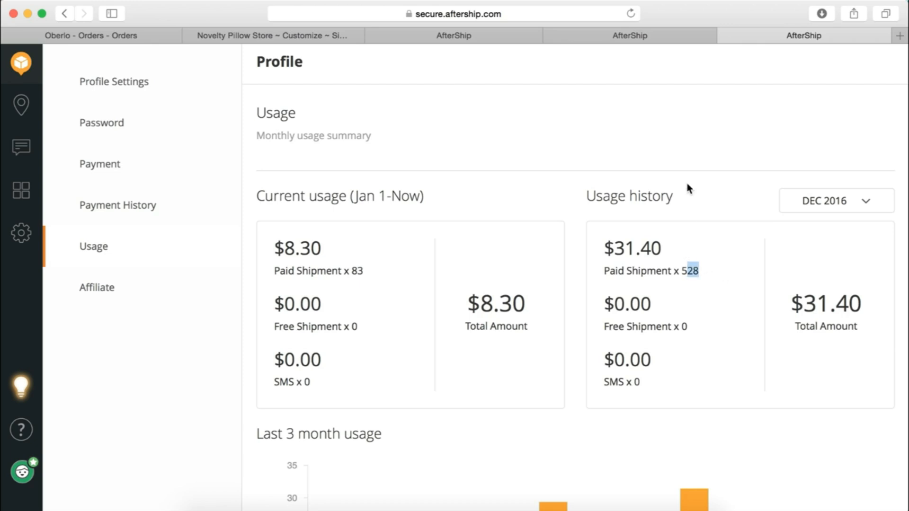
left_click(697, 158)
left_click_drag(325, 254, 271, 253)
left_click(369, 274)
Inspect the Last 3 month usage chart and Paid Shipment x 528 line, then view the 445-shipment Dashboard
scroll(645, 190, "up", 2)
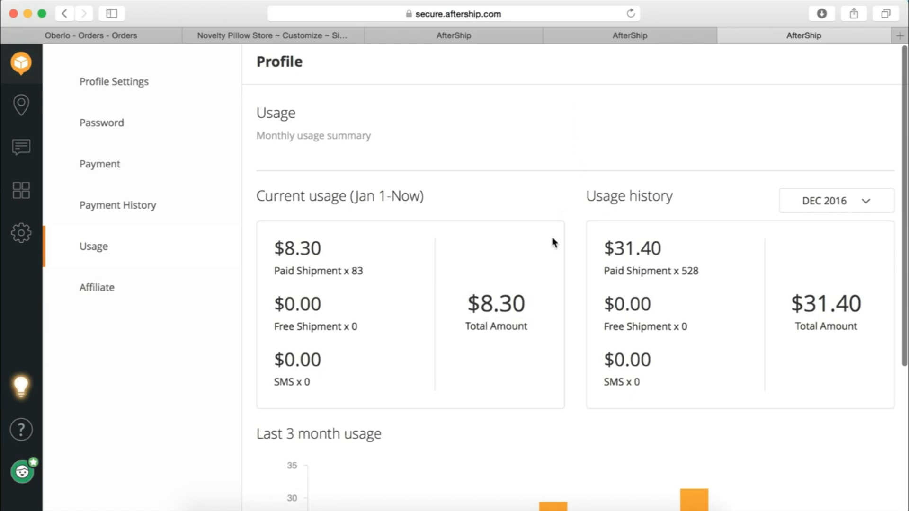
scroll(549, 247, "down", 5)
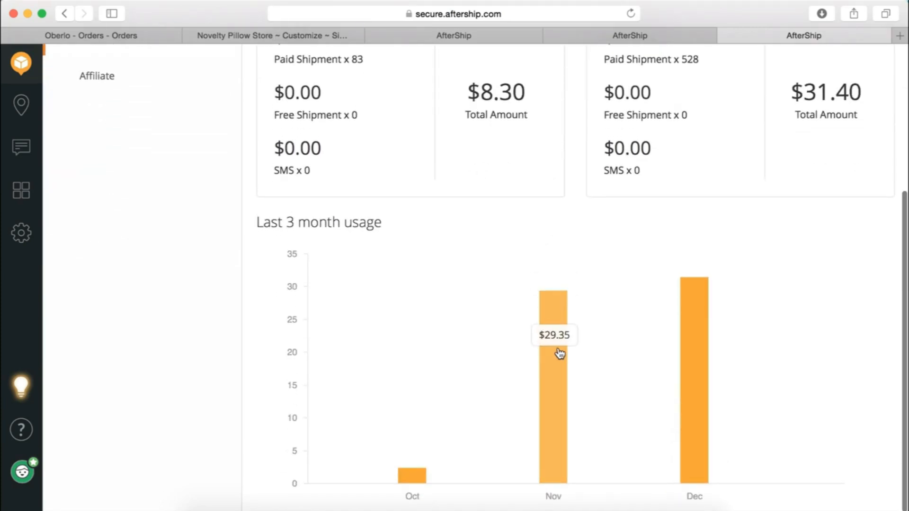
scroll(414, 226, "up", 5)
scroll(497, 199, "down", 5)
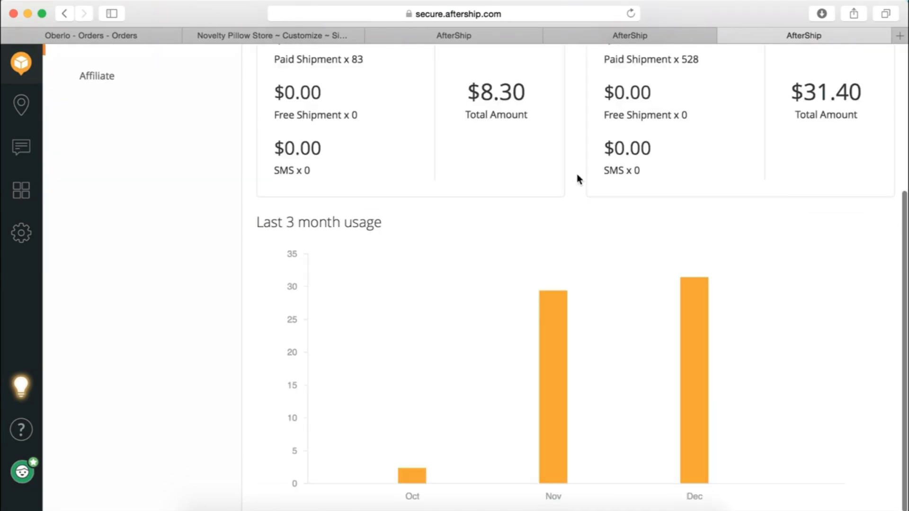
scroll(582, 175, "up", 5)
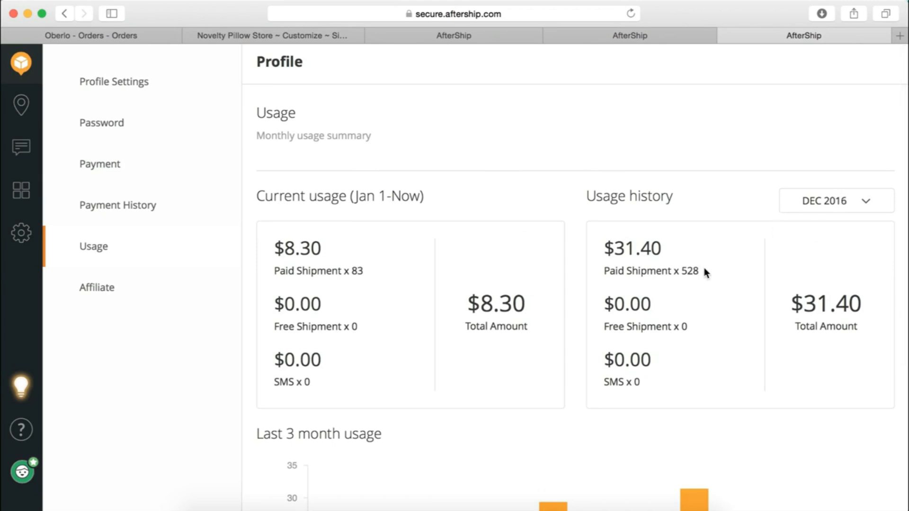
left_click_drag(701, 271, 601, 271)
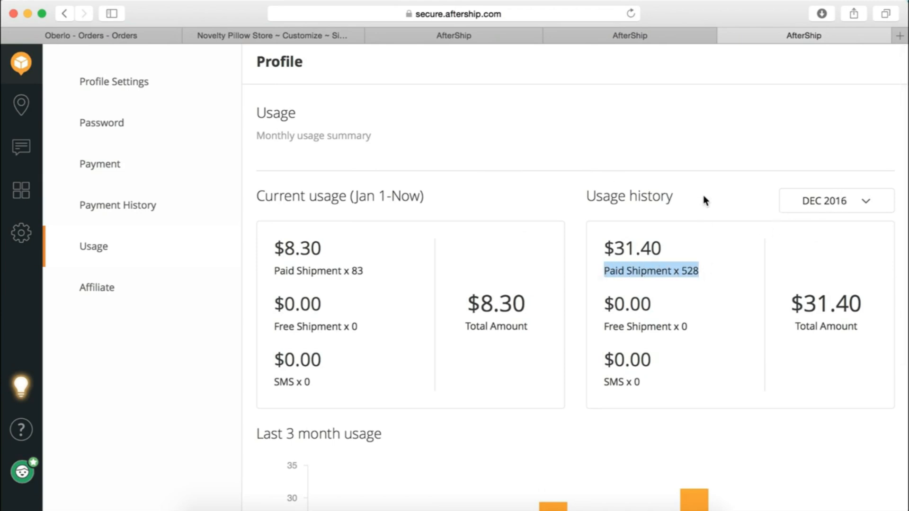
left_click(716, 191)
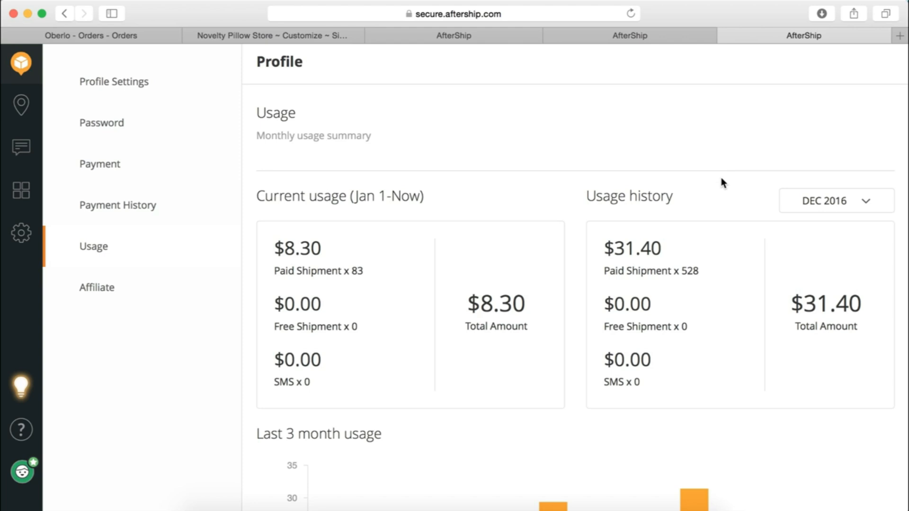
left_click(629, 37)
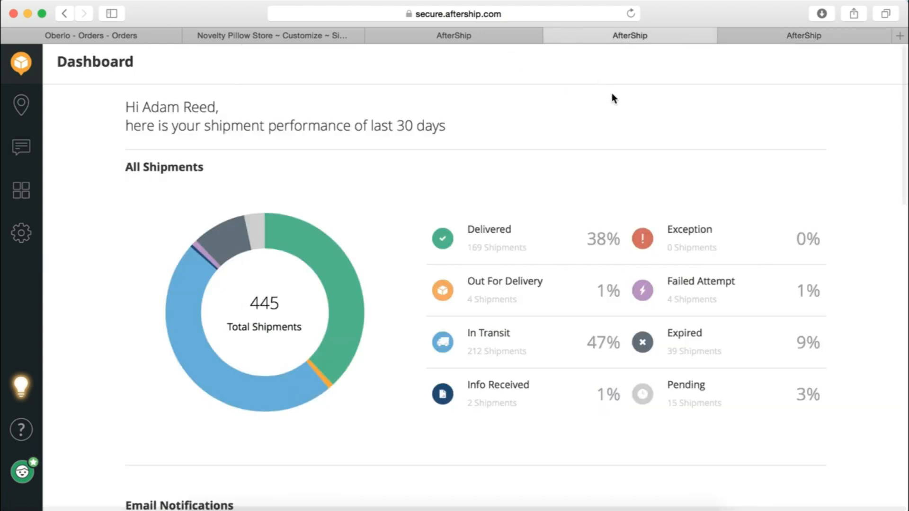
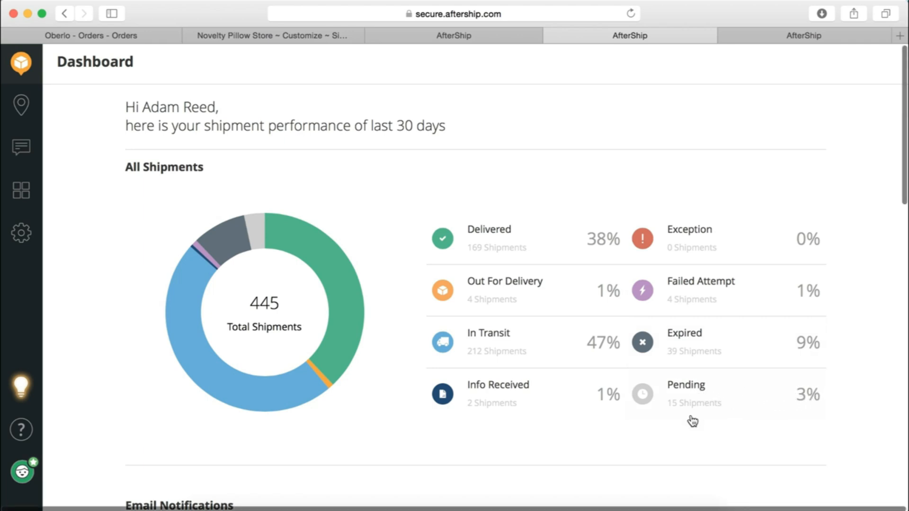
Scroll through the Customize Email settings to reach the Info Received email's content
scroll(691, 419, "down", 2)
scroll(691, 419, "down", 8)
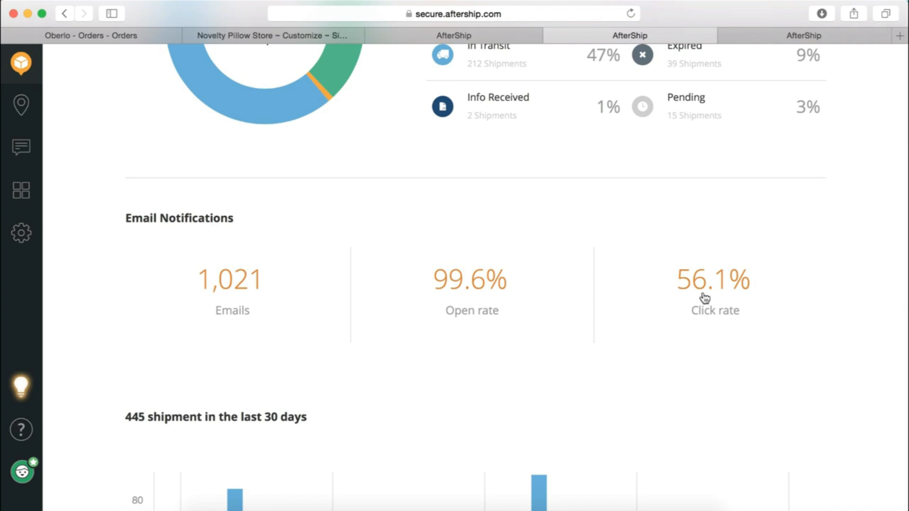
scroll(691, 343, "down", 5)
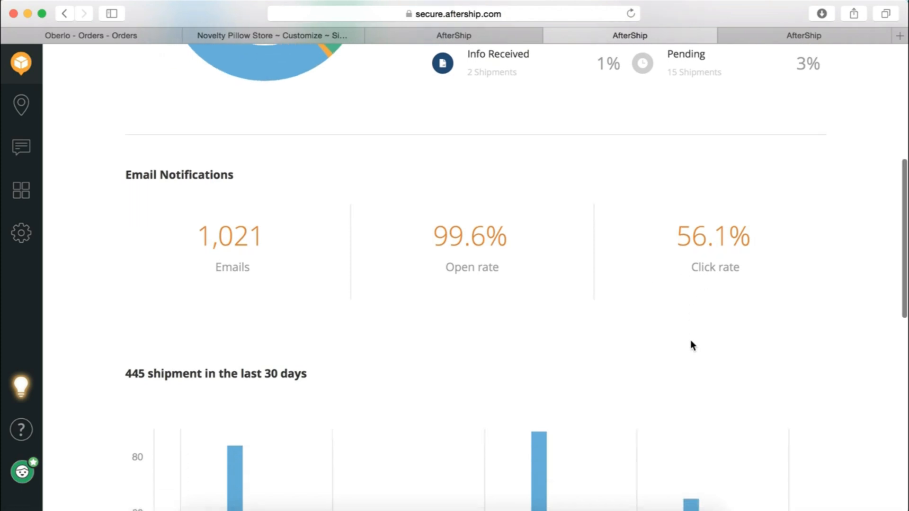
scroll(691, 332, "up", 3)
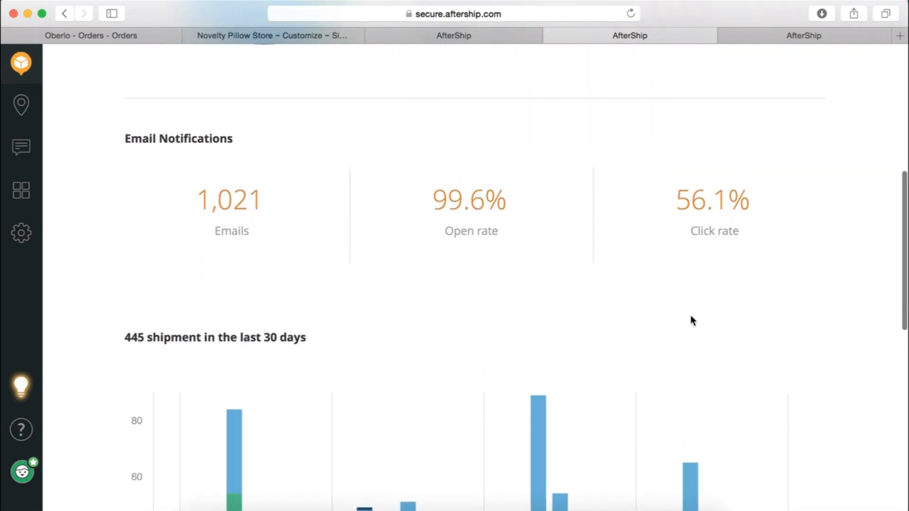
scroll(766, 238, "down", 4)
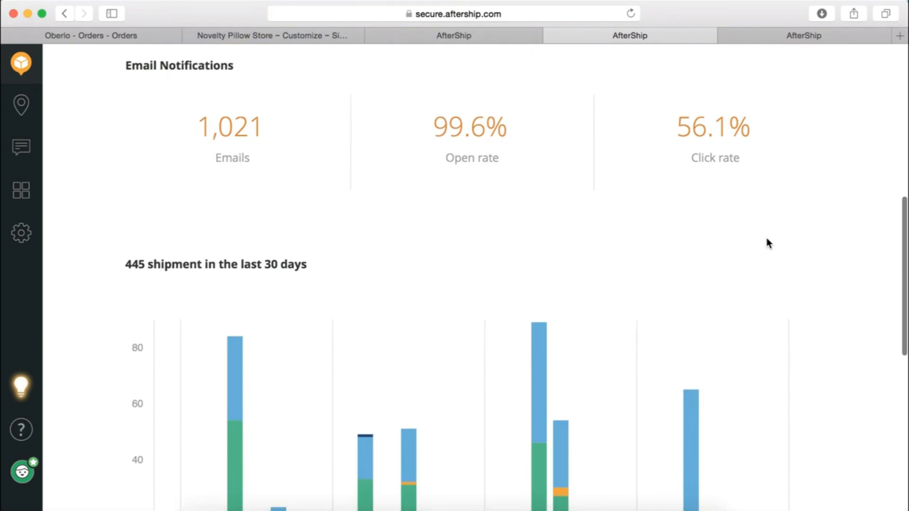
scroll(766, 238, "up", 3)
scroll(769, 192, "up", 3)
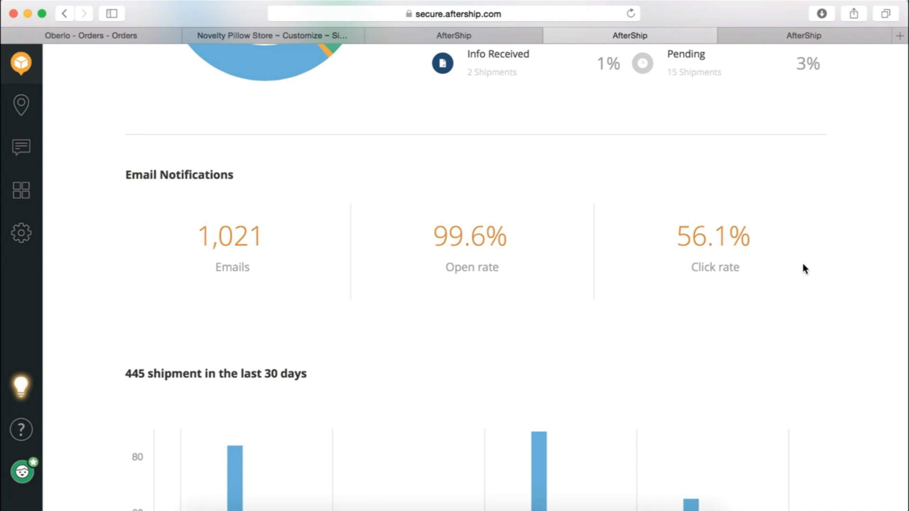
scroll(803, 268, "down", 6)
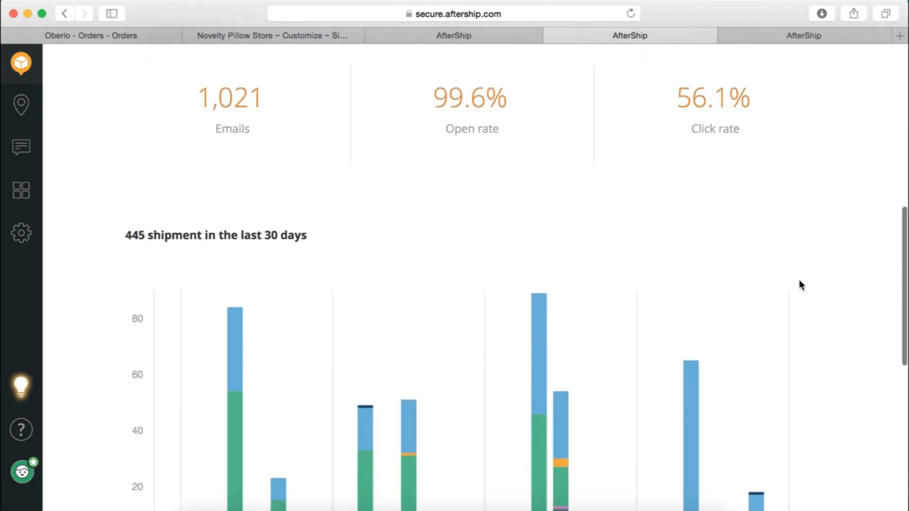
scroll(800, 285, "down", 5)
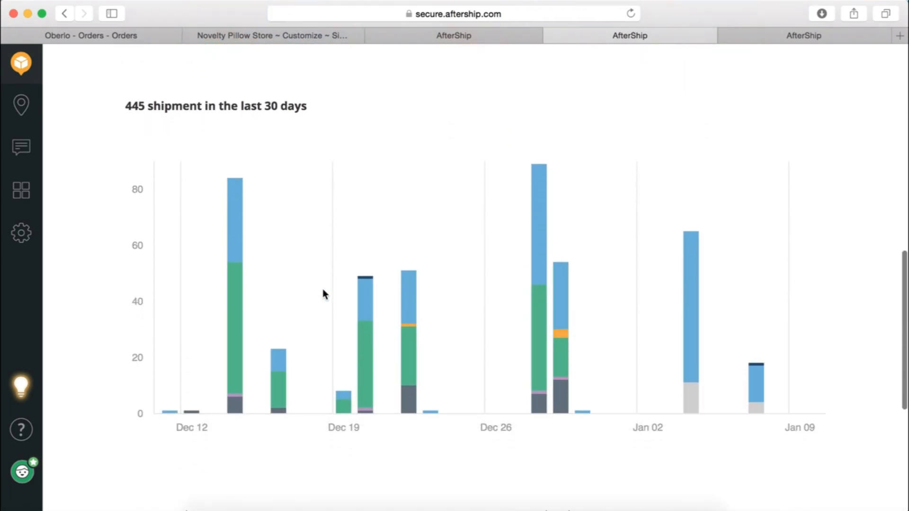
scroll(504, 330, "up", 15)
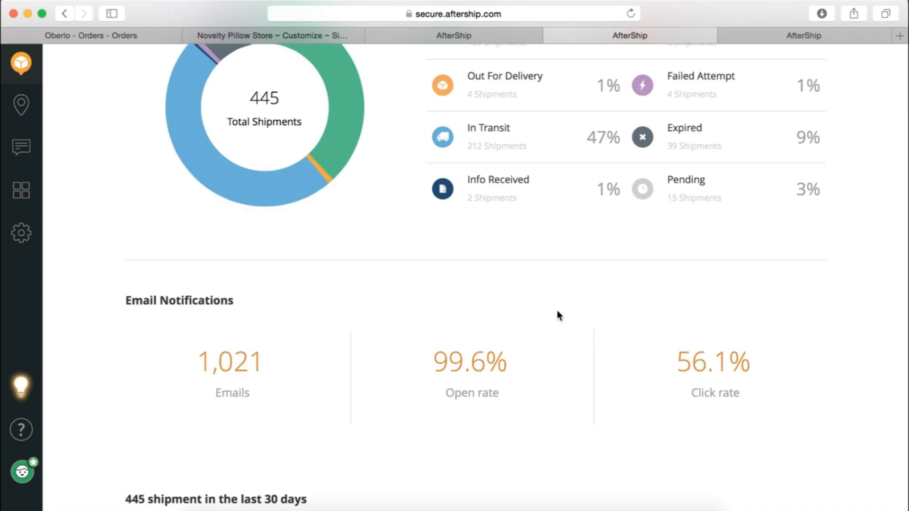
scroll(557, 313, "up", 2)
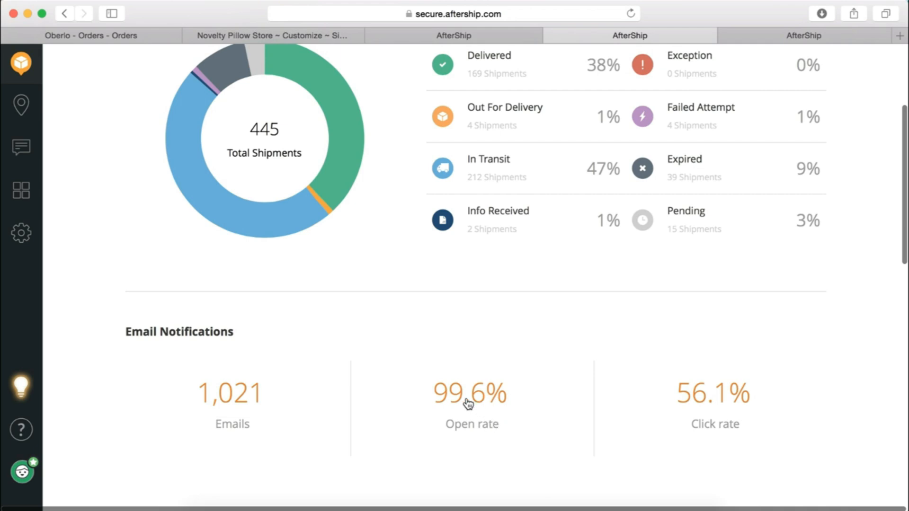
scroll(501, 312, "up", 5)
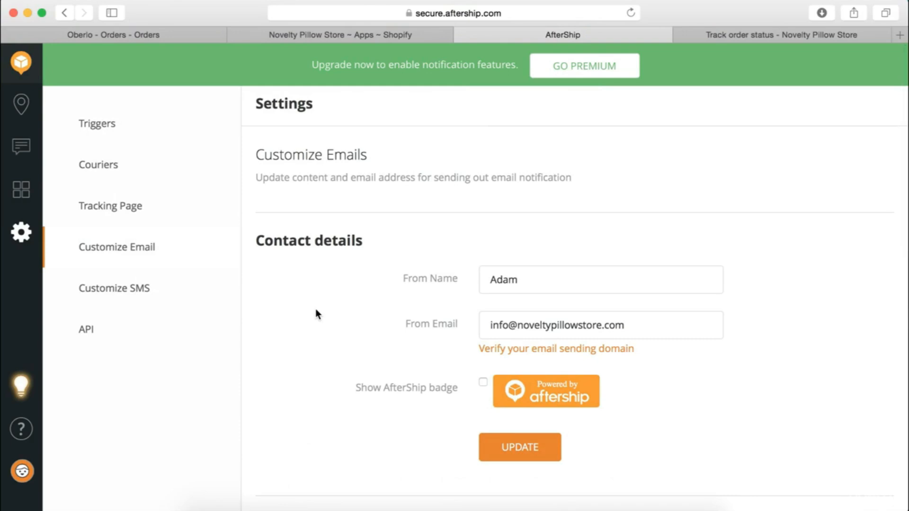
scroll(280, 316, "down", 1)
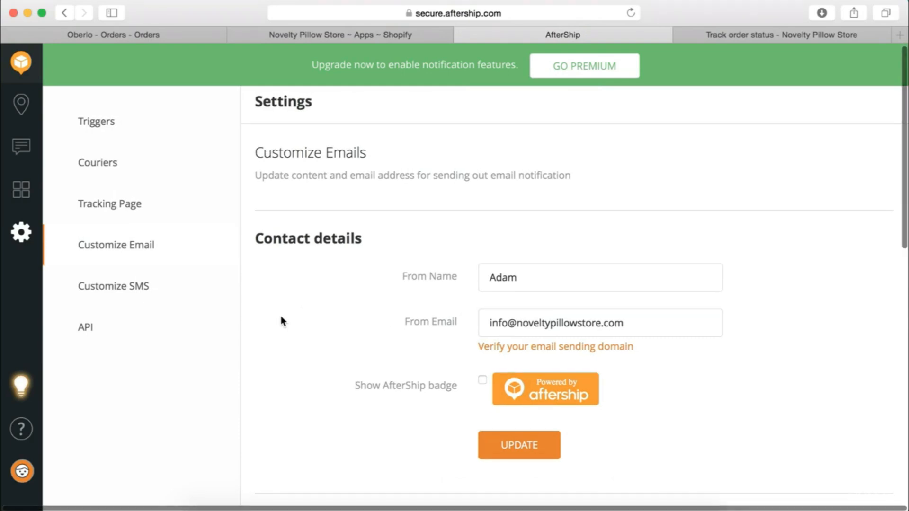
scroll(280, 316, "up", 1)
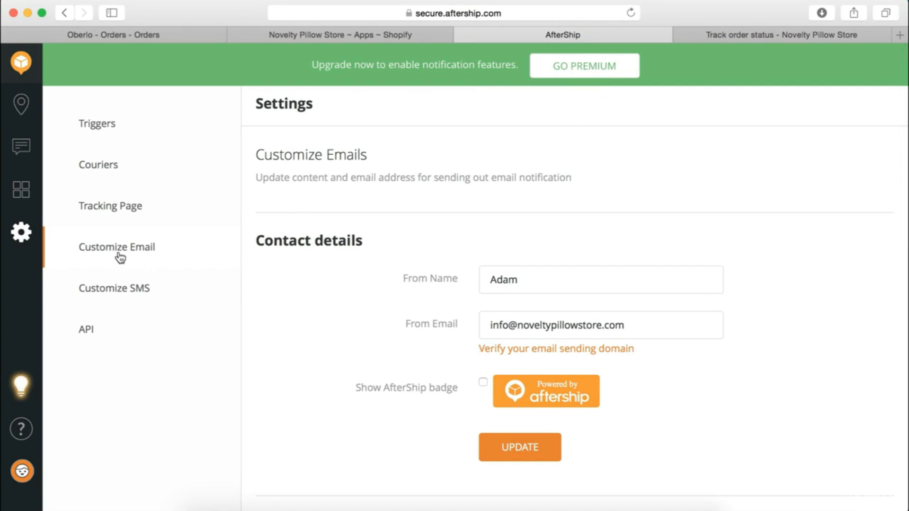
scroll(248, 327, "down", 9)
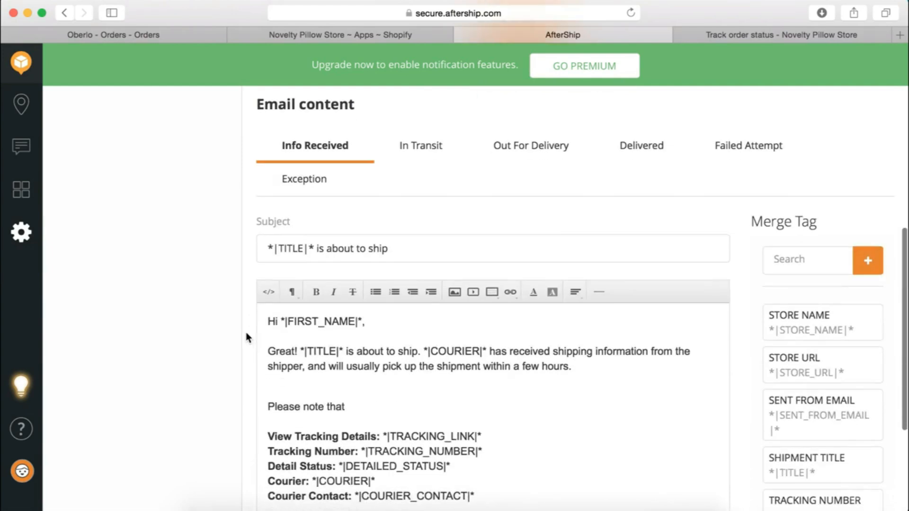
scroll(242, 341, "down", 2)
scroll(495, 268, "up", 3)
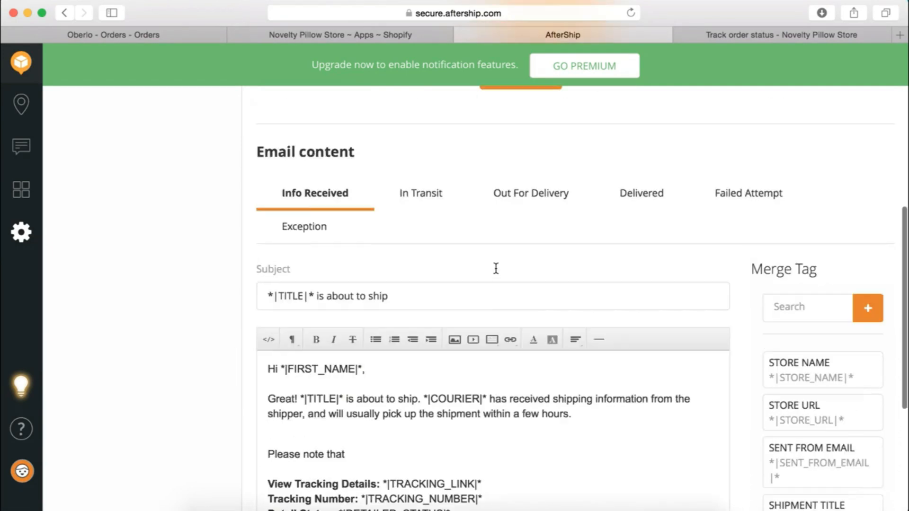
scroll(153, 179, "up", 8)
scroll(269, 353, "down", 1)
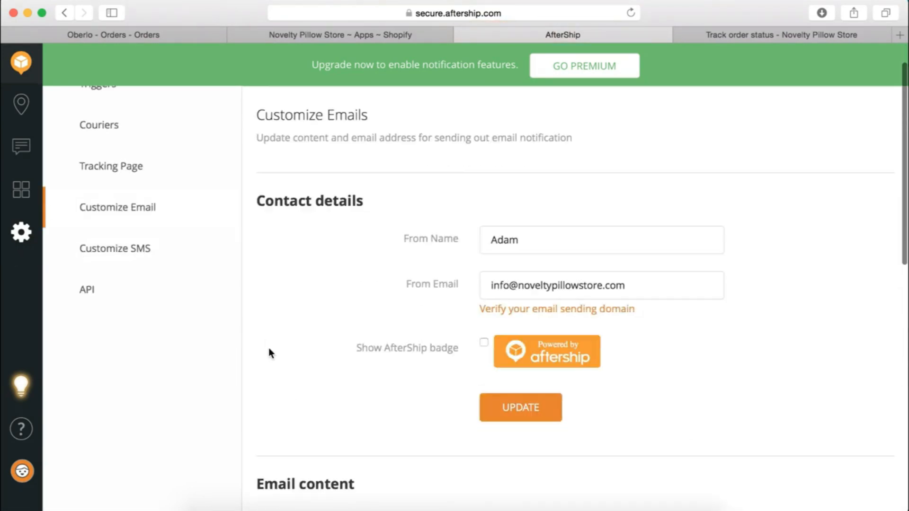
scroll(269, 352, "down", 9)
scroll(167, 279, "up", 1)
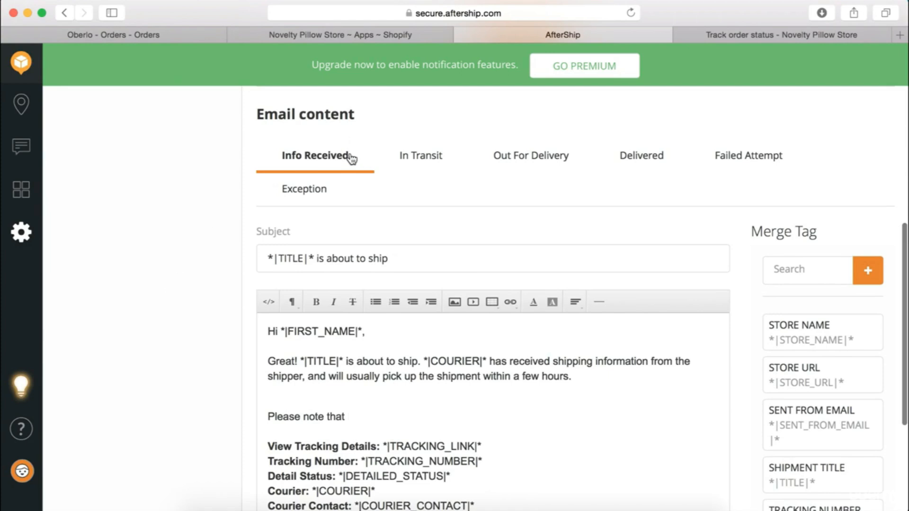
scroll(426, 361, "down", 1)
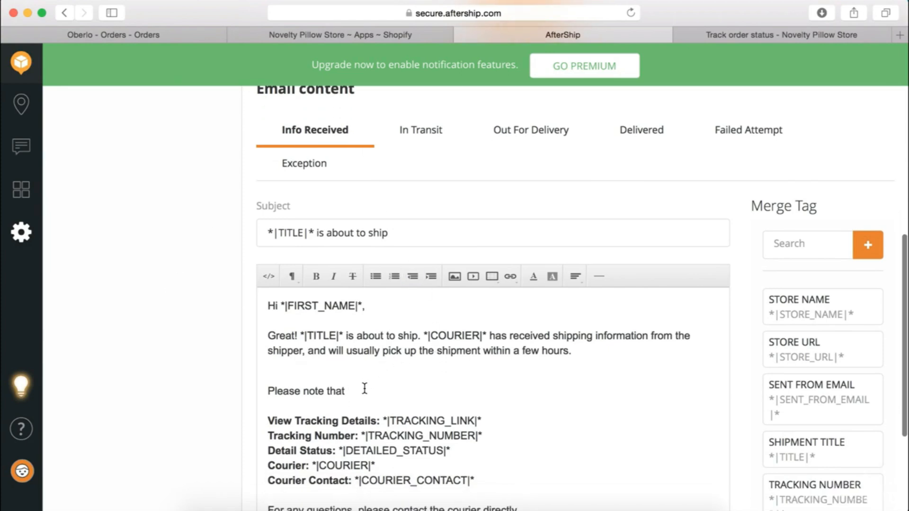
After 'Please note that', write that the Tracking Number can take a few days to load; if nothing shows, retry later
scroll(365, 388, "down", 1)
left_click(363, 383)
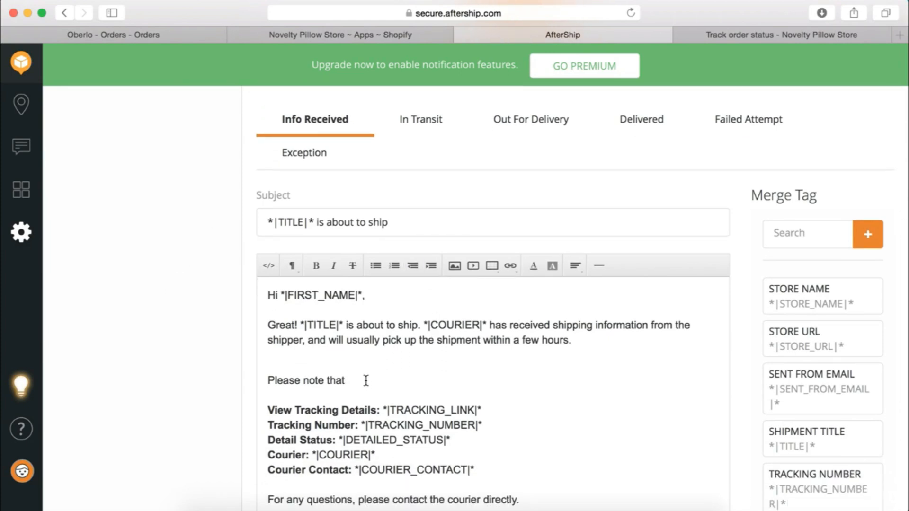
type("the Tracking ")
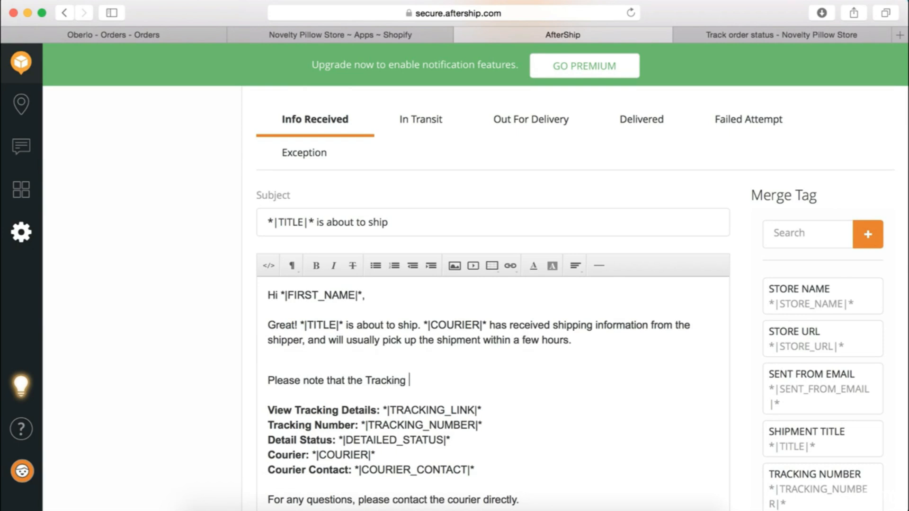
type("Number can take up")
key("BackSpace")
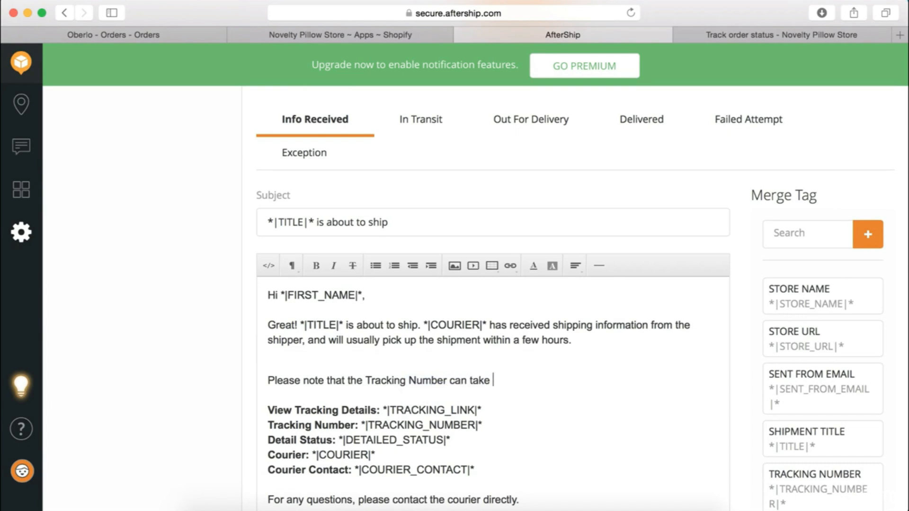
type("a few days to load on to the system")
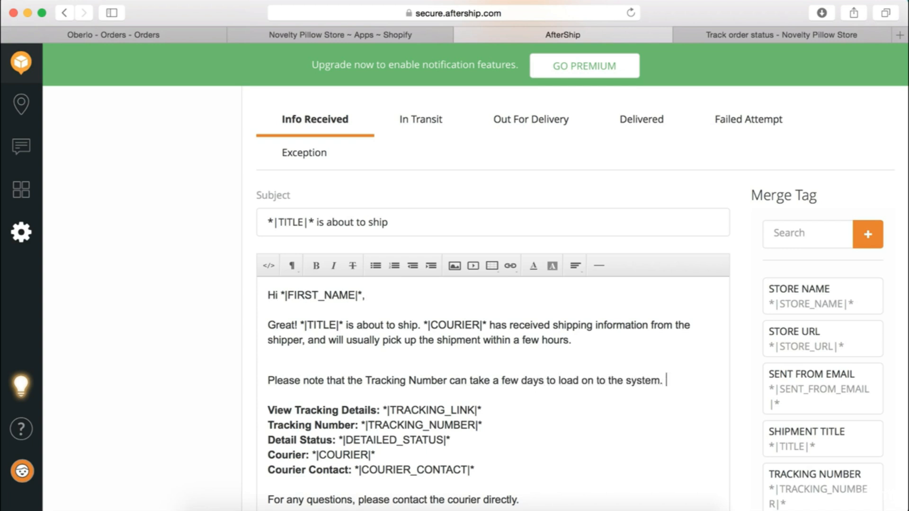
type(". If no info is di")
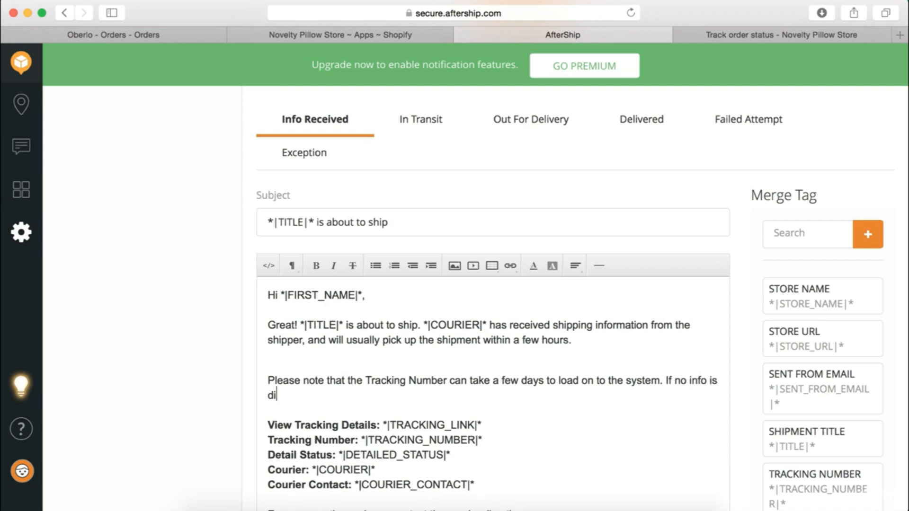
type("splayed")
left_click(706, 380)
type("about yo")
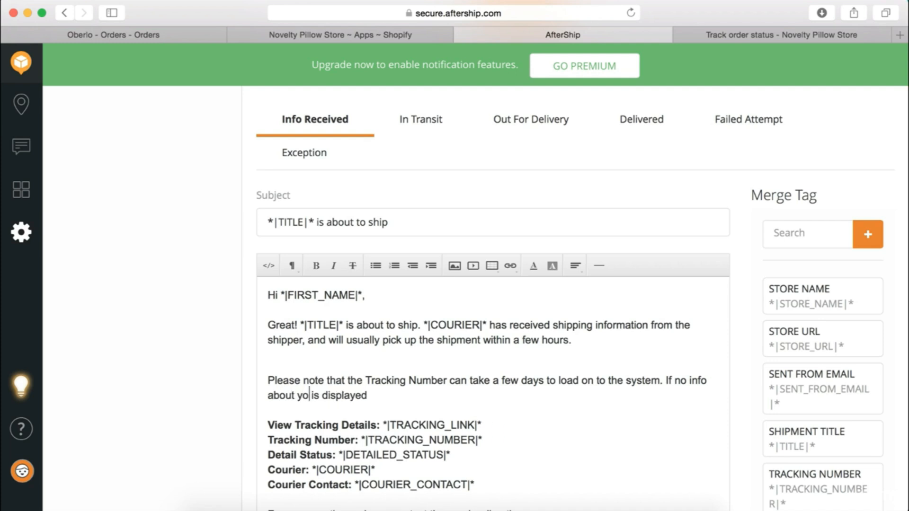
type("ur Order")
left_click(657, 405)
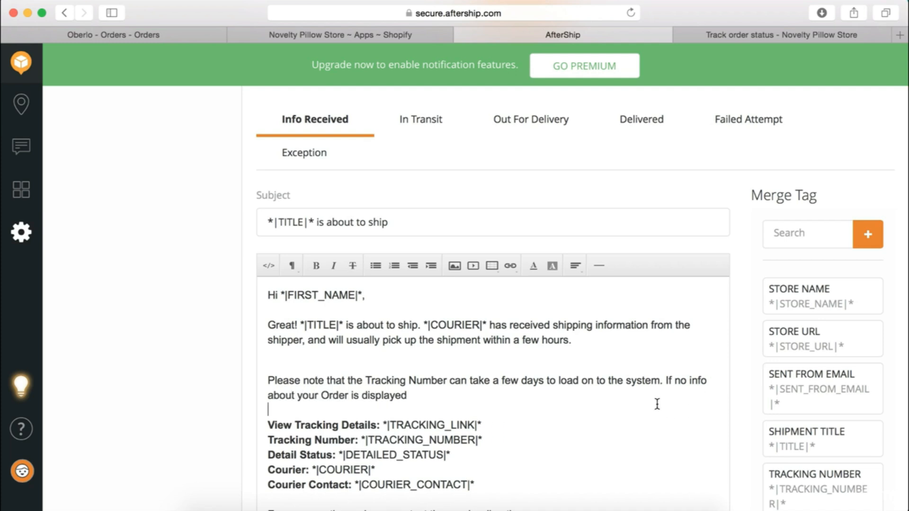
left_click(647, 391)
type(", do not be worried. ")
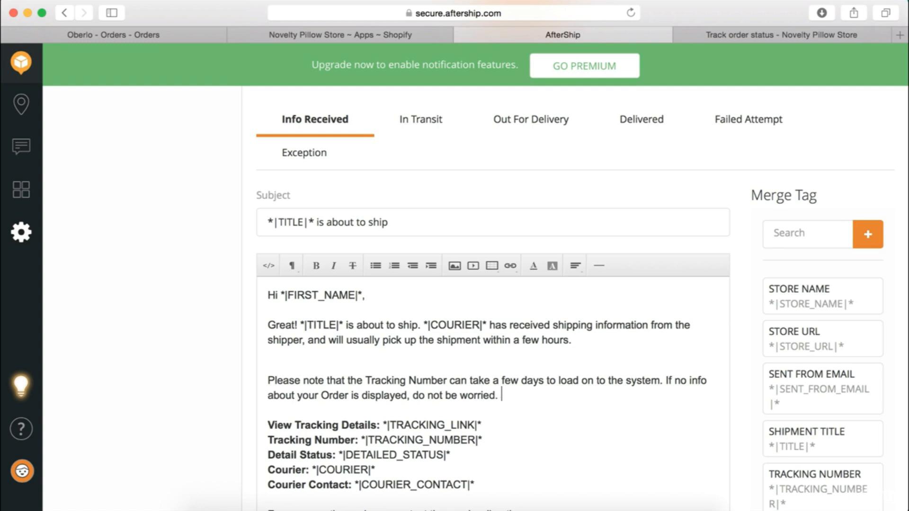
type("We would advise sim")
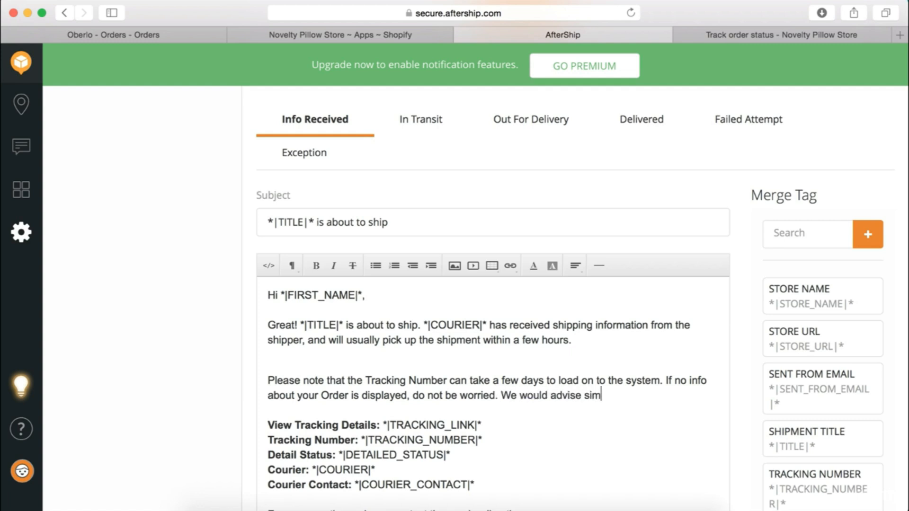
type("ply trying to trac")
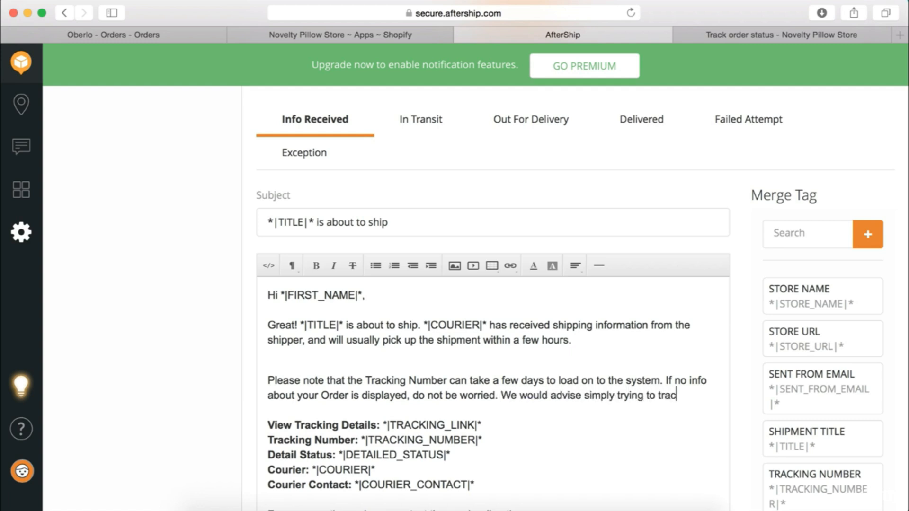
type("k the order again")
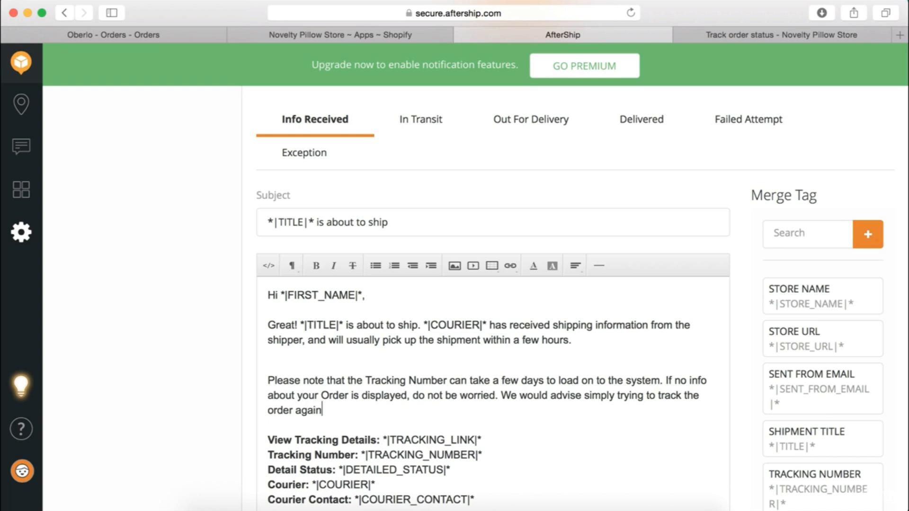
type(" in a few days' time.")
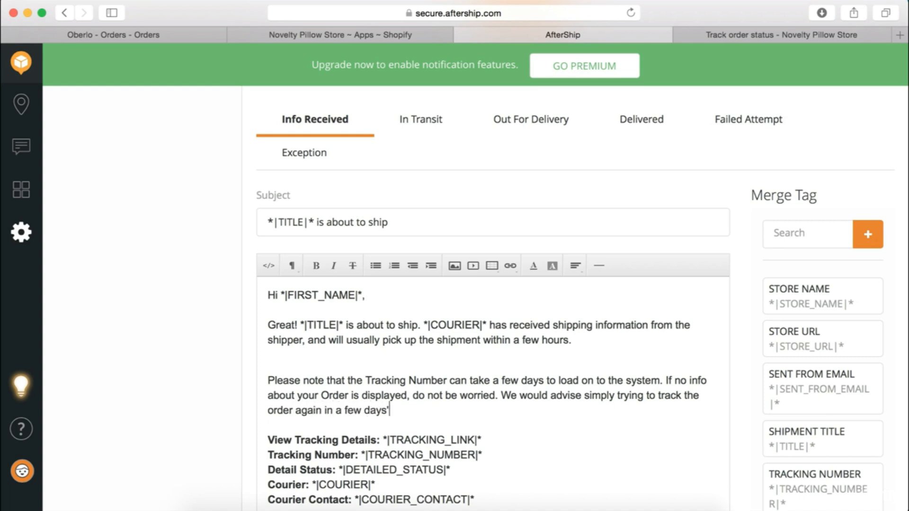
Fix the blank line above the Tracking Number note and save the notification settings
scroll(136, 235, "down", 1)
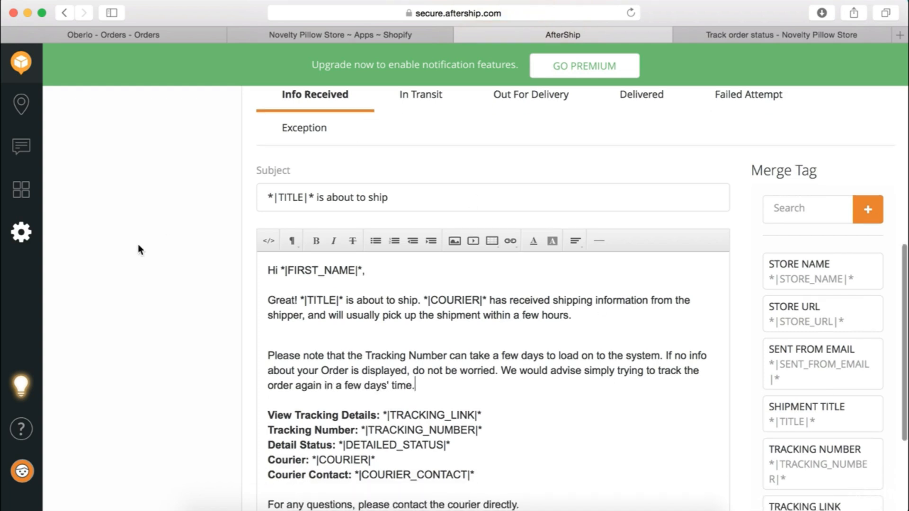
scroll(139, 248, "up", 1)
left_click_drag(424, 412, 260, 382)
key("super+c")
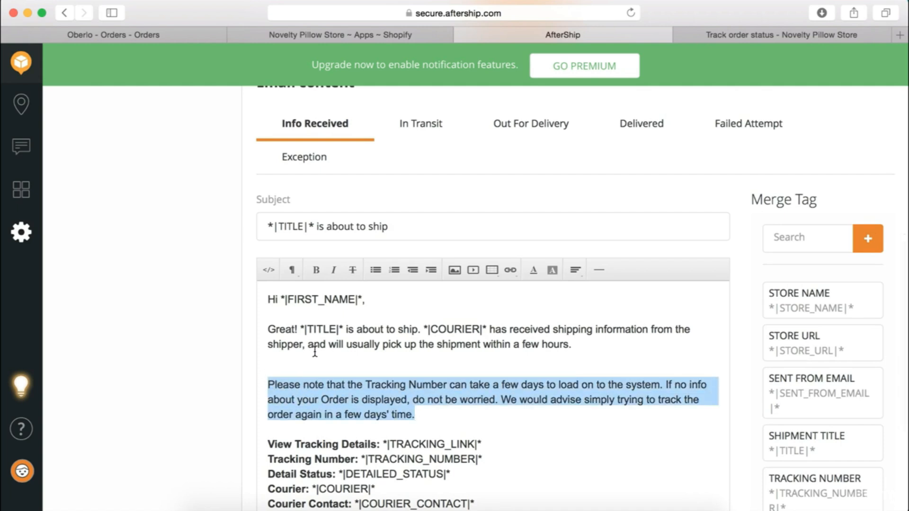
left_click(301, 364)
key("BackSpace")
key("Return")
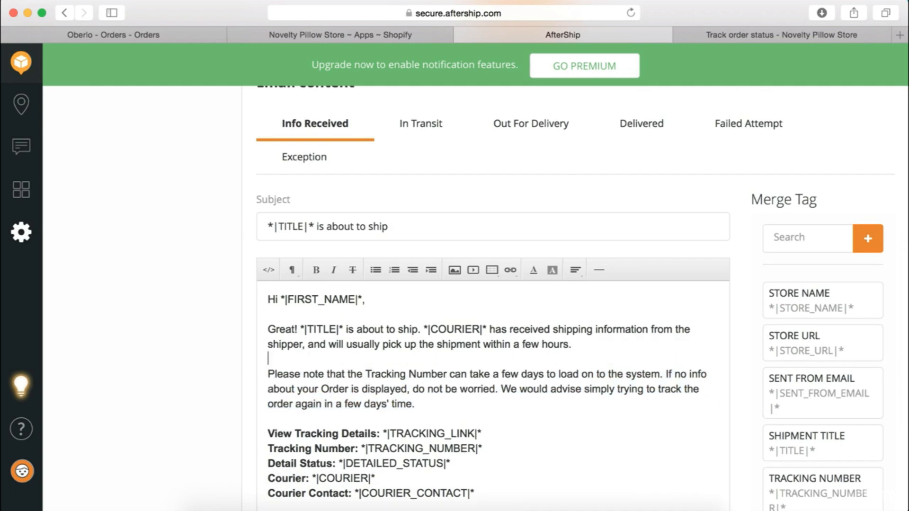
key("BackSpace")
key("BackSpace")
key("Return")
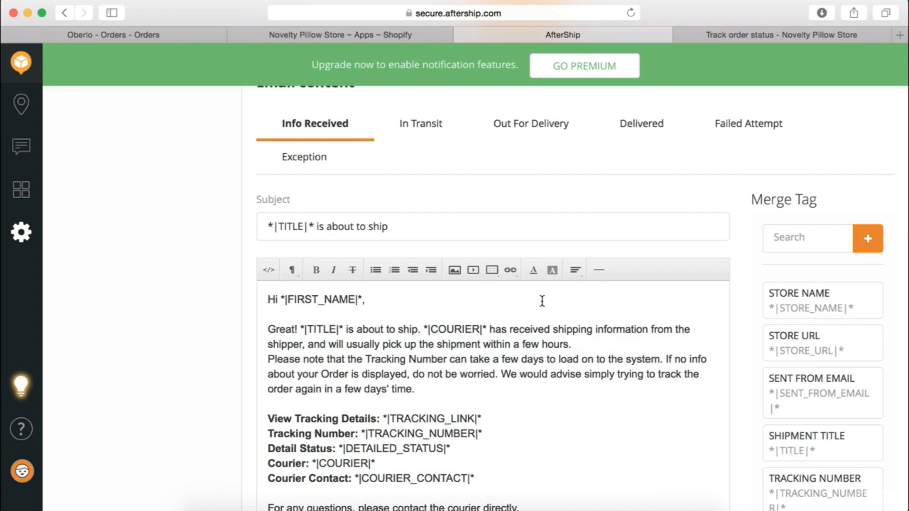
key("Return")
scroll(192, 385, "down", 5)
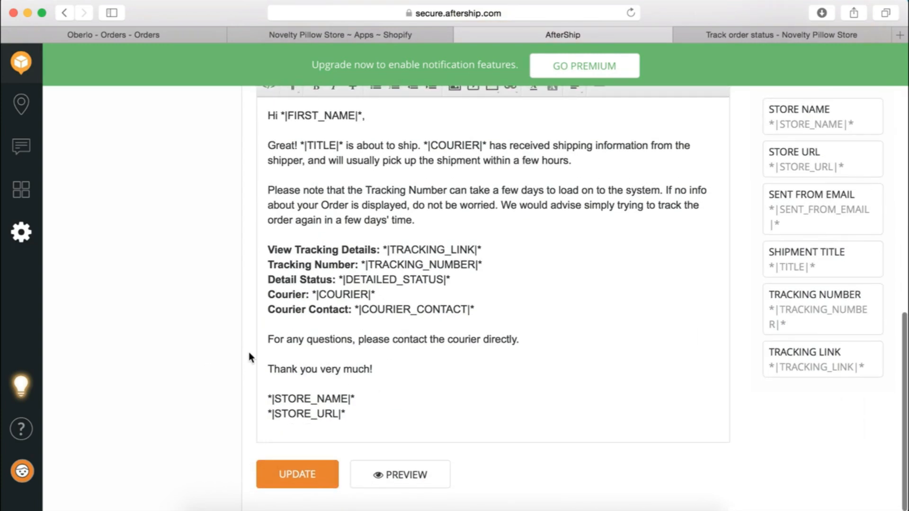
scroll(250, 354, "up", 1)
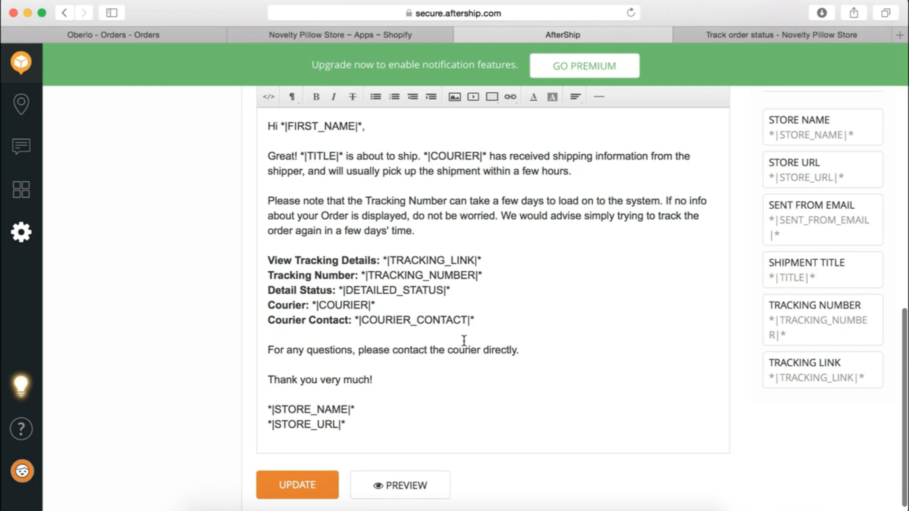
left_click(308, 485)
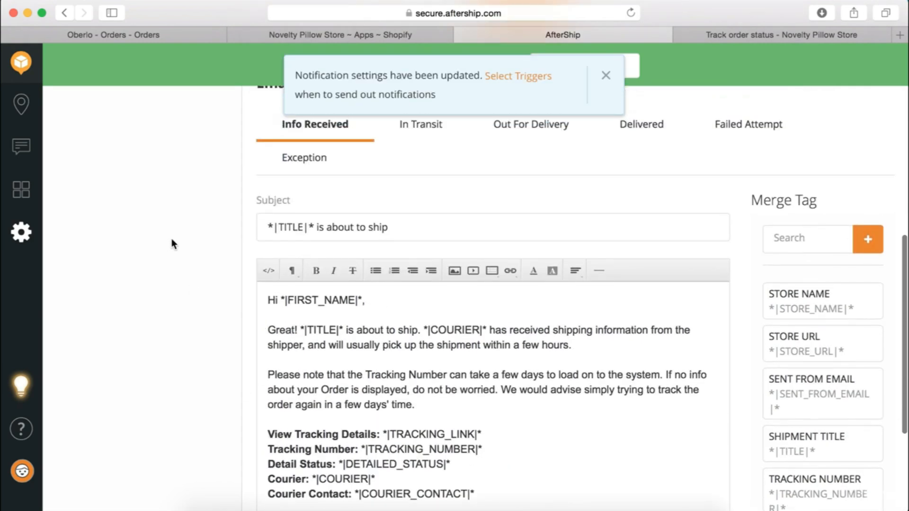
Paste the Tracking Number note into the In Transit email after the Great! line
left_click(407, 172)
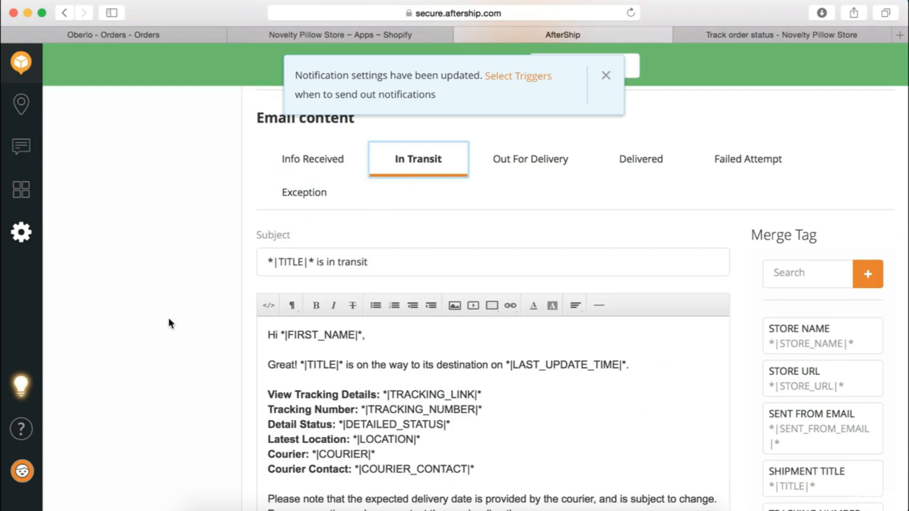
scroll(169, 318, "down", 3)
scroll(334, 294, "down", 1)
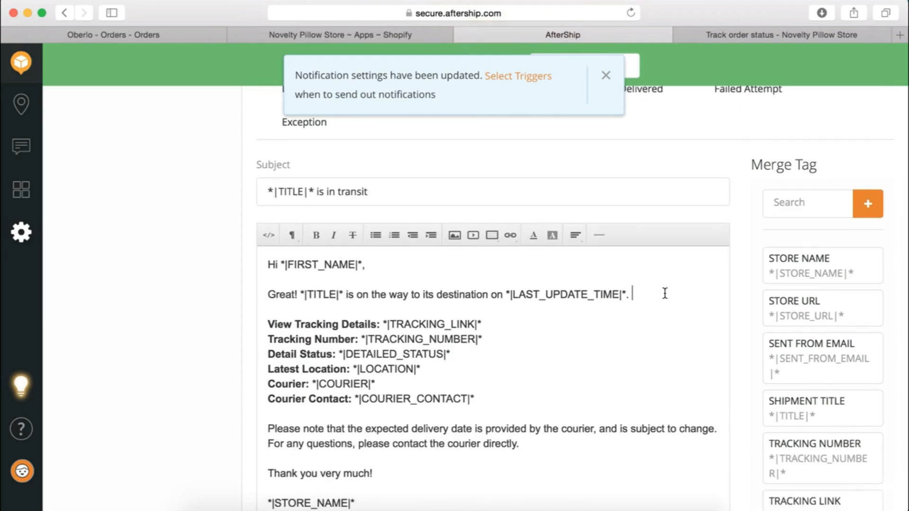
key("Return")
key("super+v")
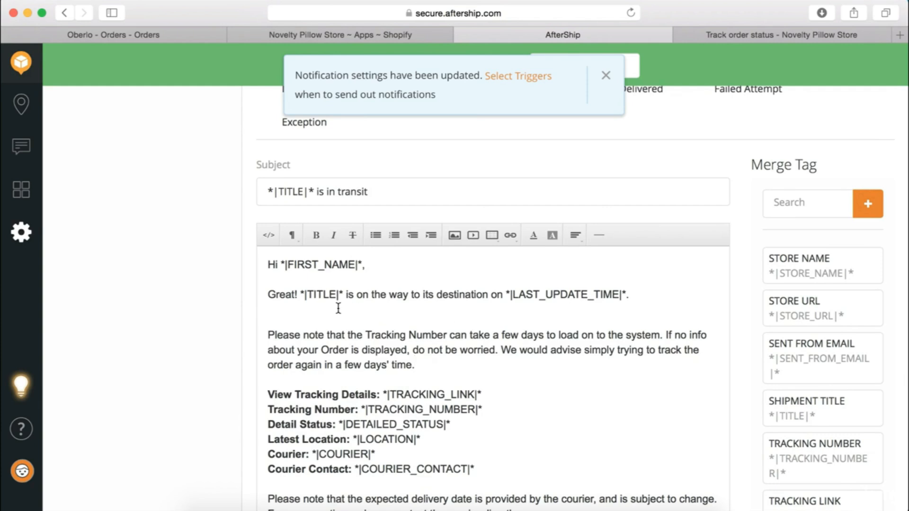
left_click(338, 308)
key("BackSpace")
key("Return")
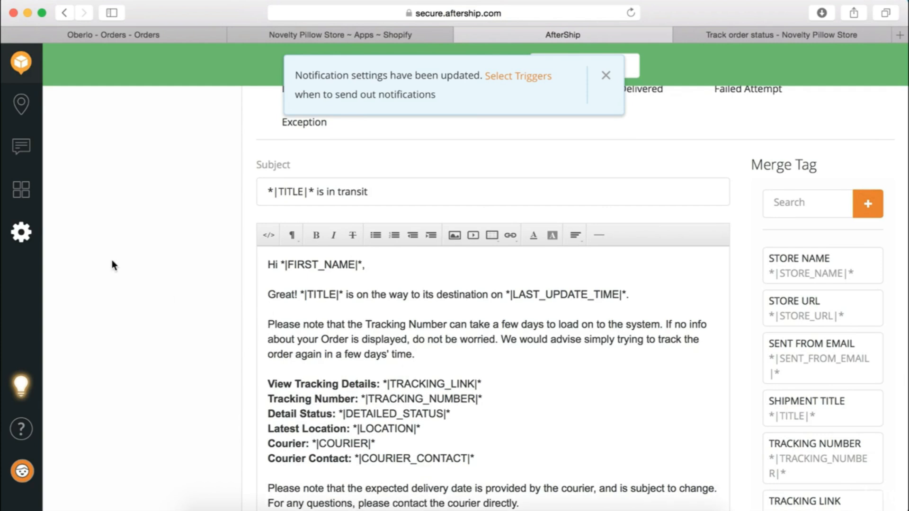
Add the line 'To Track your Order, simply visit our Tracking Page (linked to on our website).'
scroll(111, 261, "up", 3)
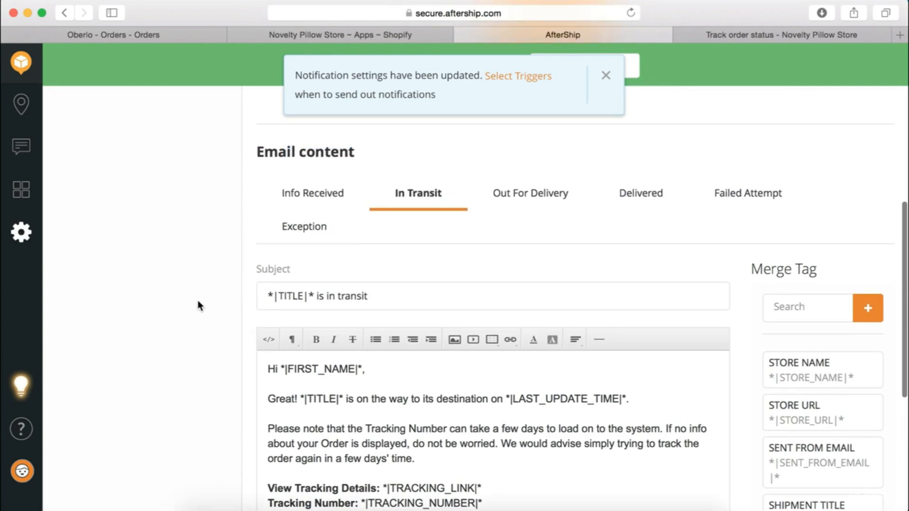
scroll(198, 301, "down", 3)
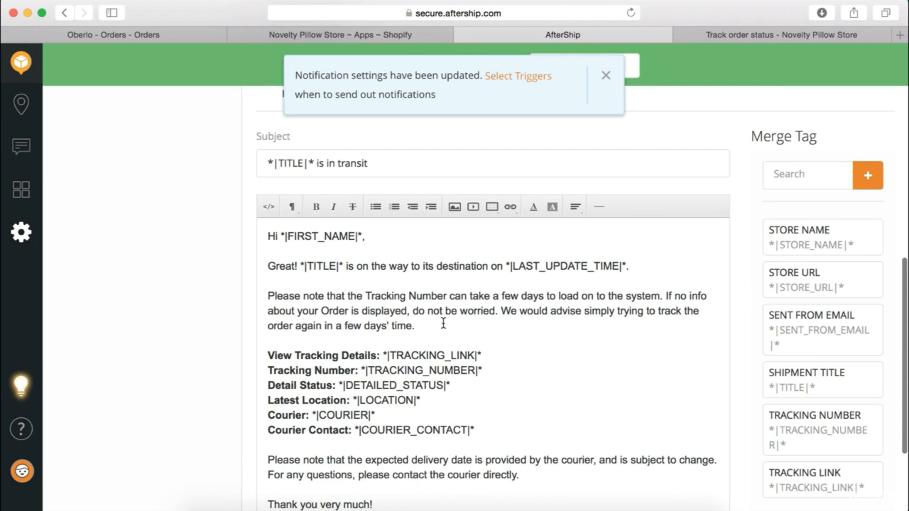
left_click(443, 323)
key("Return")
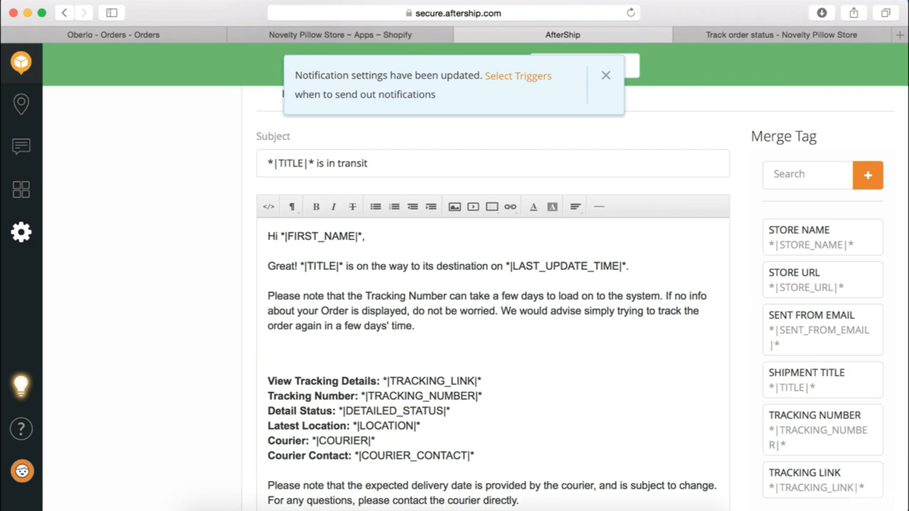
type("To Track your Order")
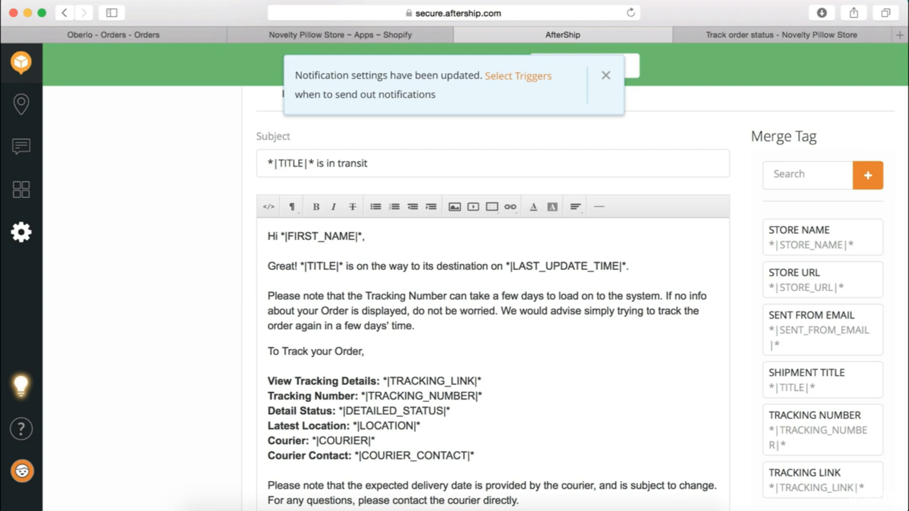
type(", simply visit ou")
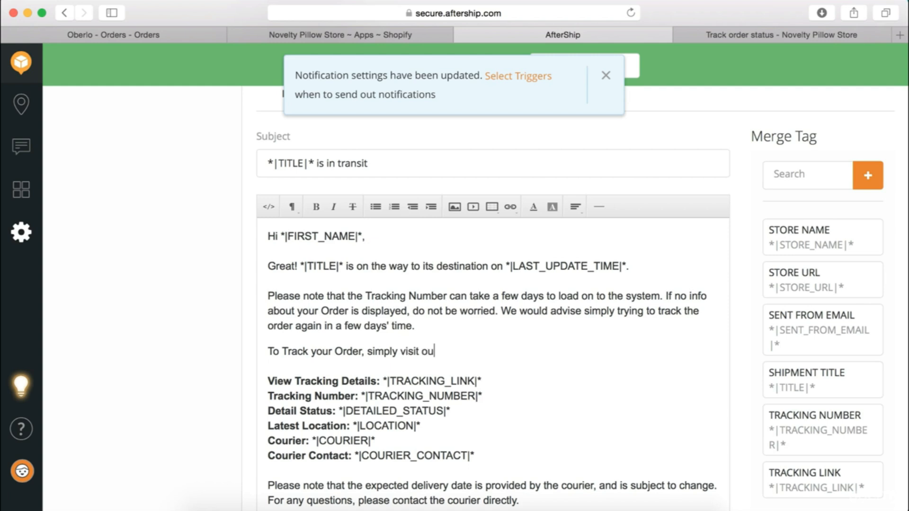
type("r Tracking PAG")
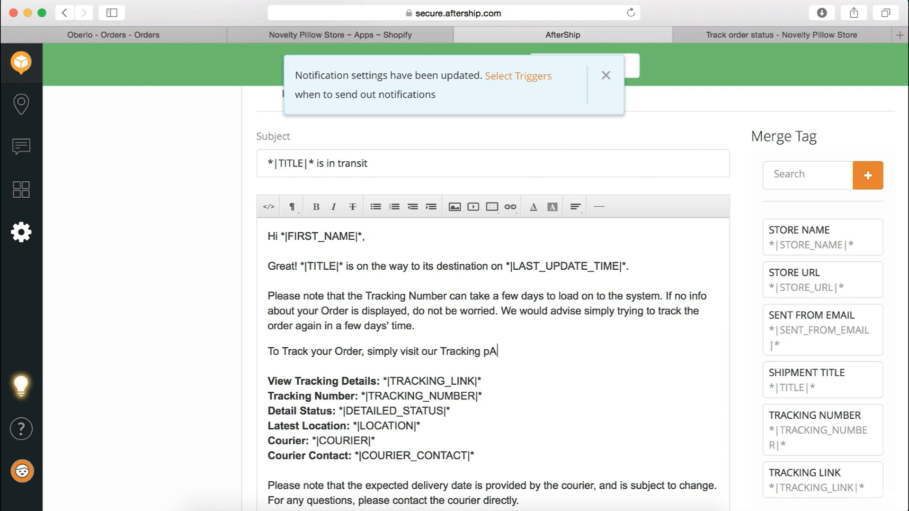
key("BackSpace")
key("BackSpace")
key("BackSpace")
type("Page (linked to on our website).")
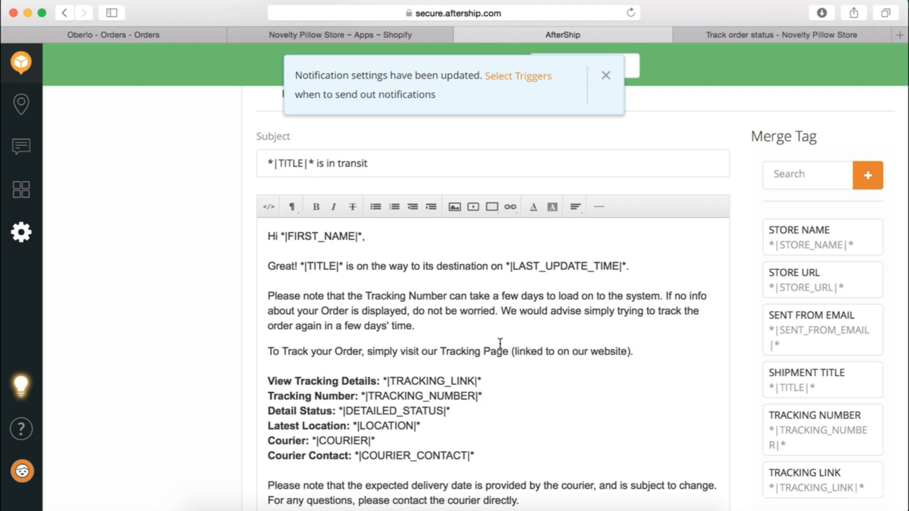
left_click_drag(508, 353, 439, 352)
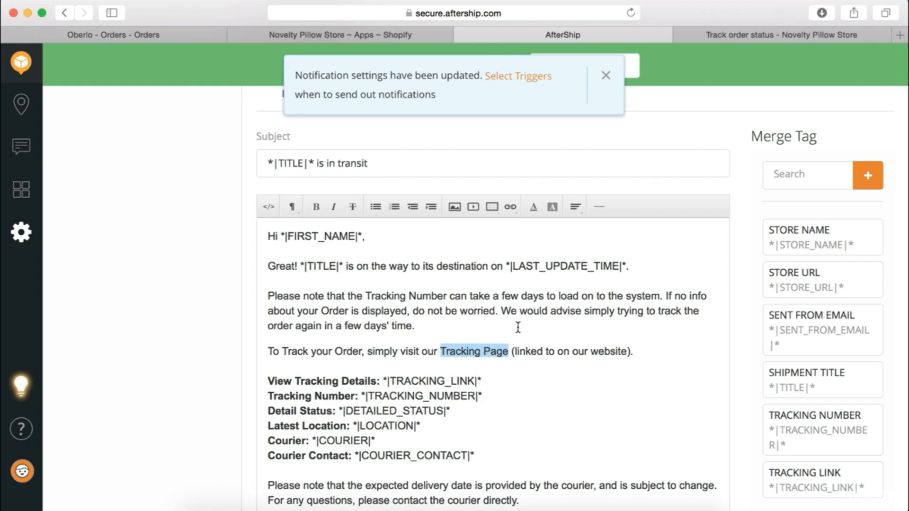
left_click(510, 207)
left_click(532, 235)
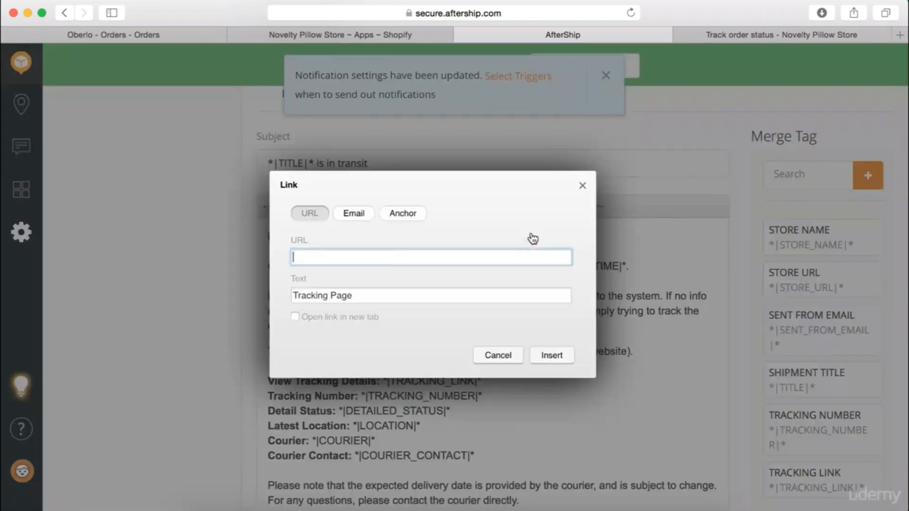
left_click(808, 33)
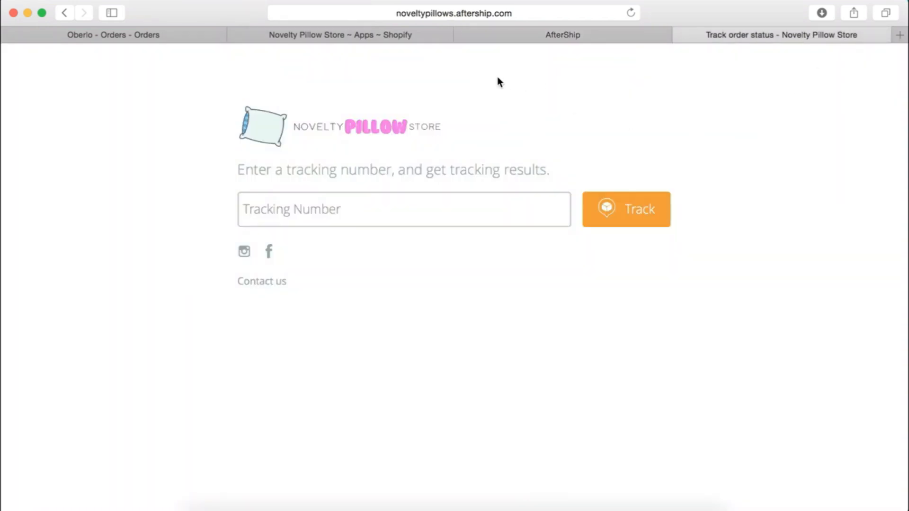
left_click(487, 13)
key("super+c")
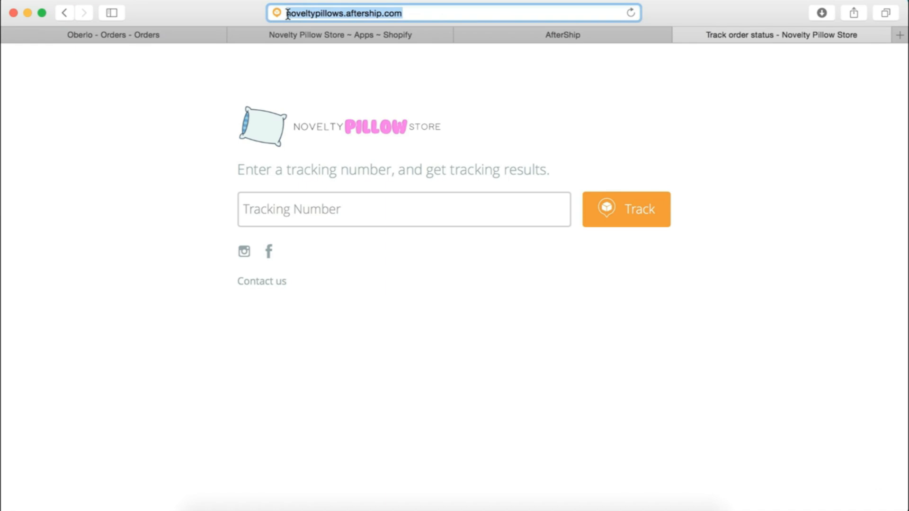
left_click(571, 33)
key("super+v")
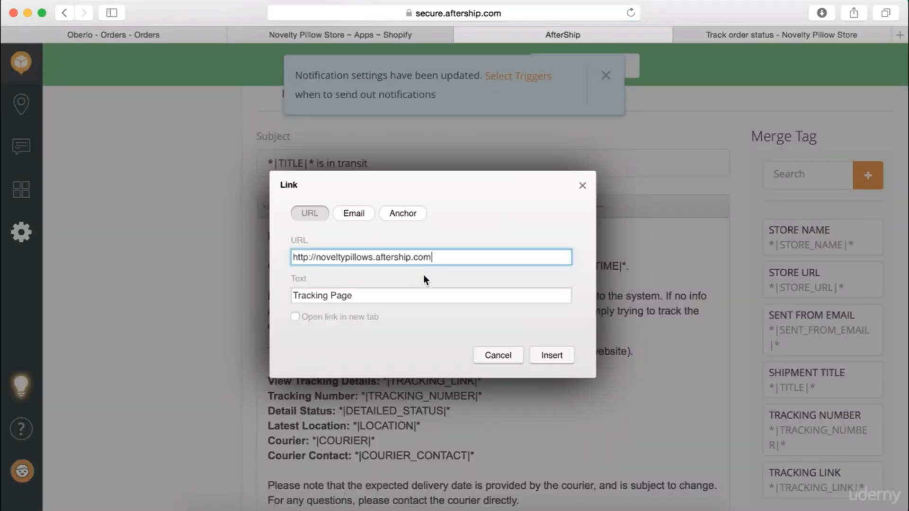
left_click(562, 354)
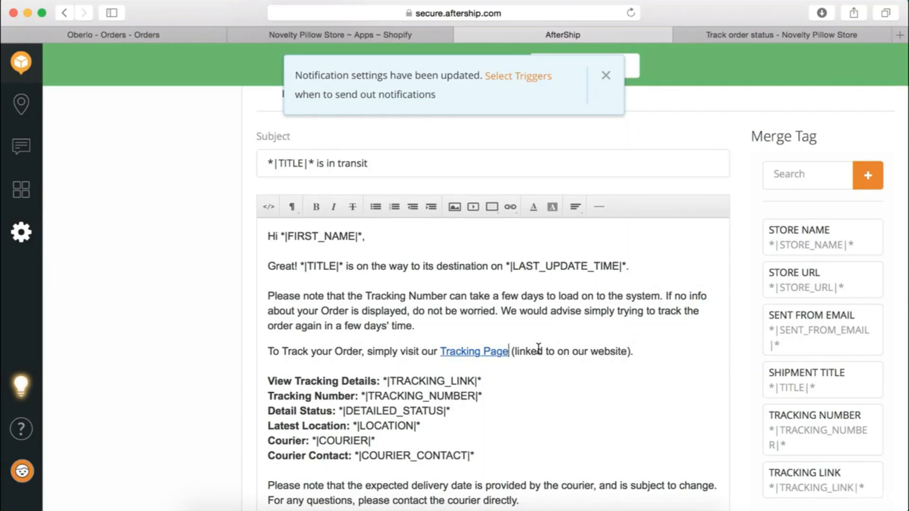
Make the Tracking Page link open in a new tab and save the In Transit email
left_click_drag(508, 353, 439, 354)
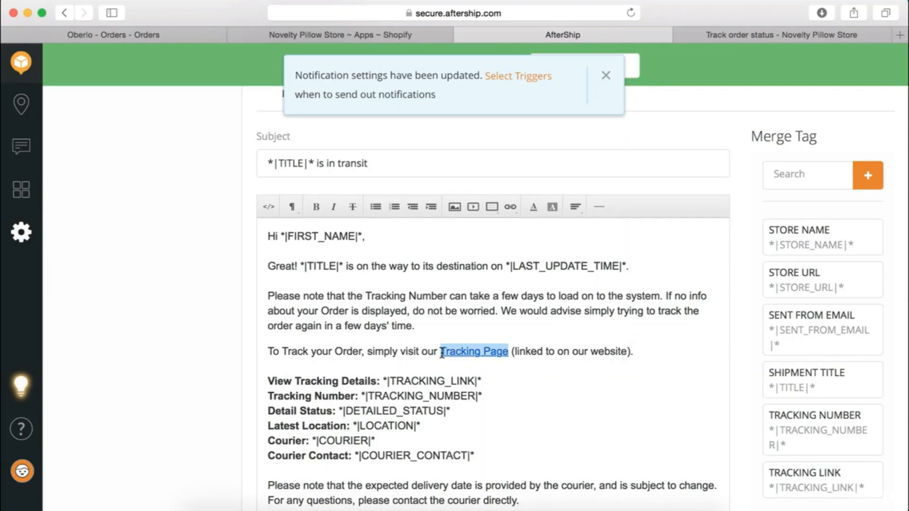
left_click(510, 206)
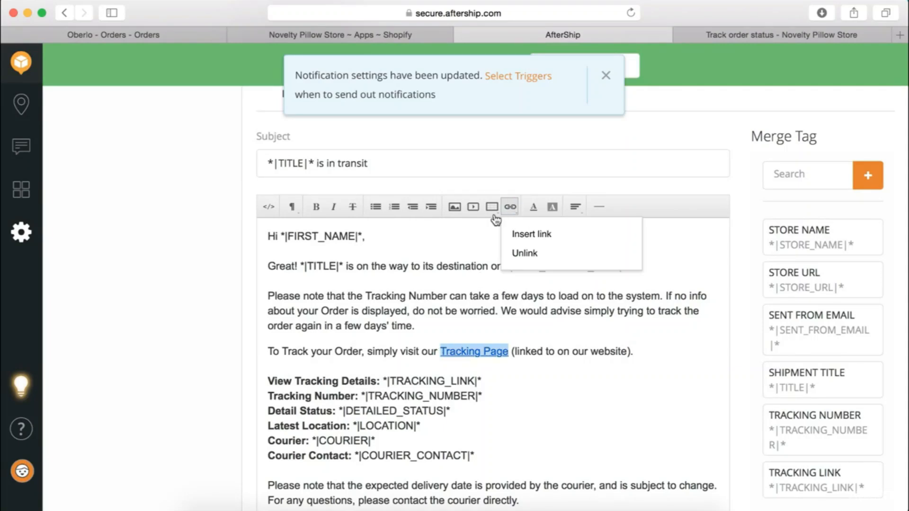
left_click(546, 240)
left_click(295, 316)
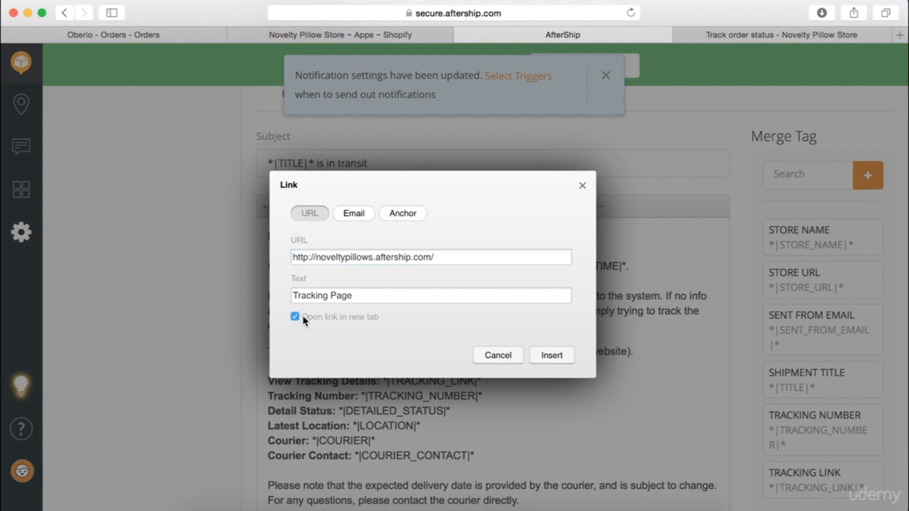
left_click(551, 356)
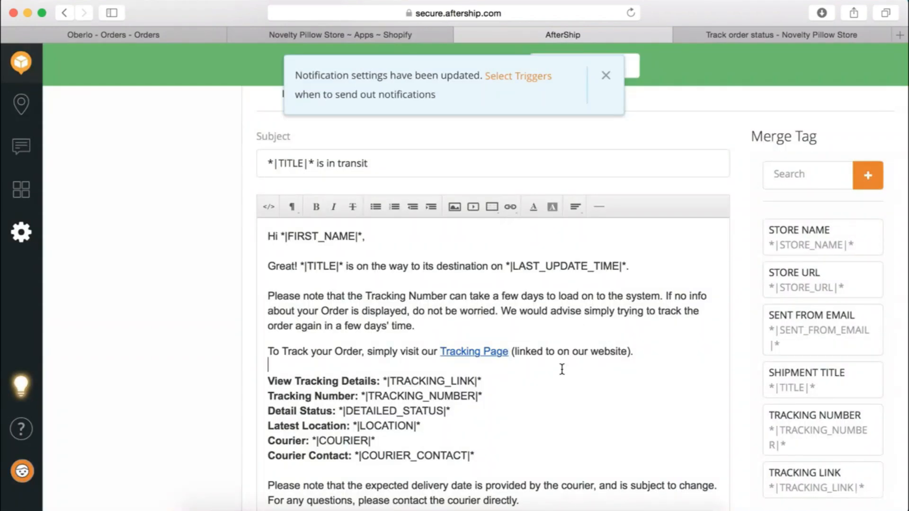
scroll(565, 344, "down", 5)
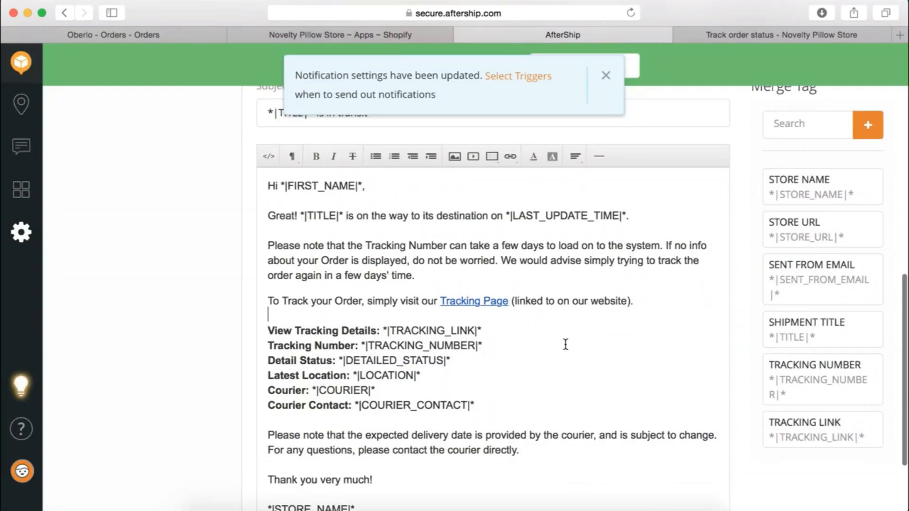
scroll(565, 345, "down", 3)
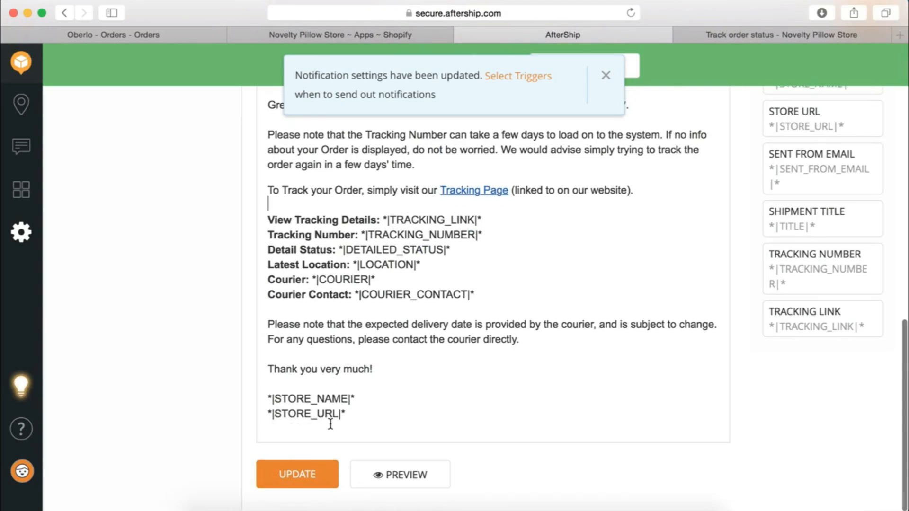
left_click(298, 475)
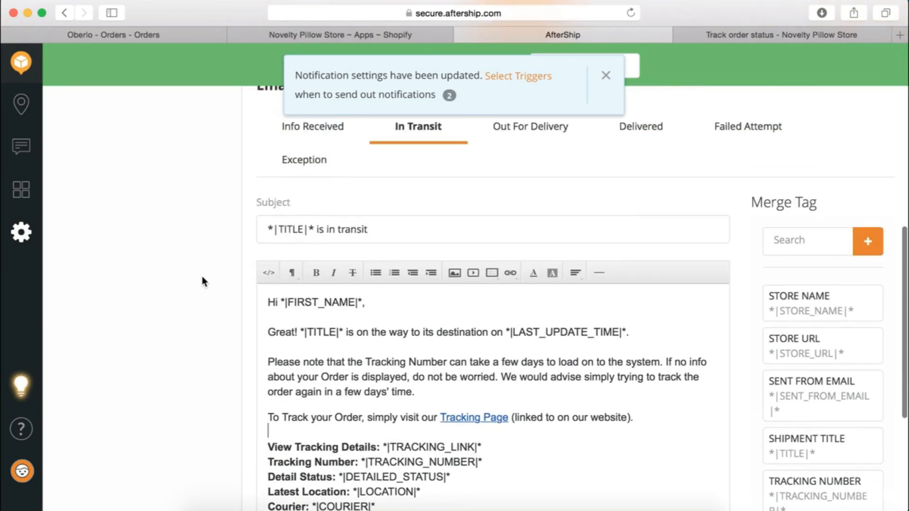
In the Delivered email, start a new blank line below the Great! line
left_click(635, 195)
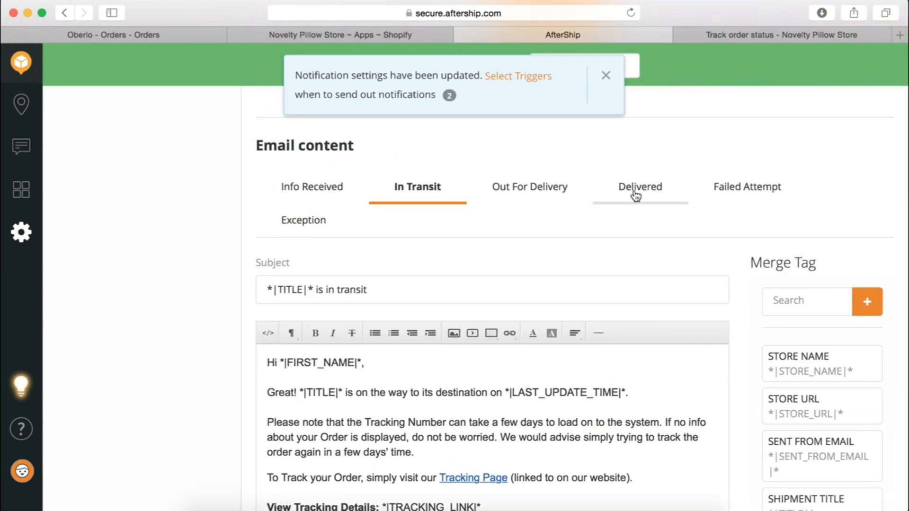
scroll(147, 360, "down", 3)
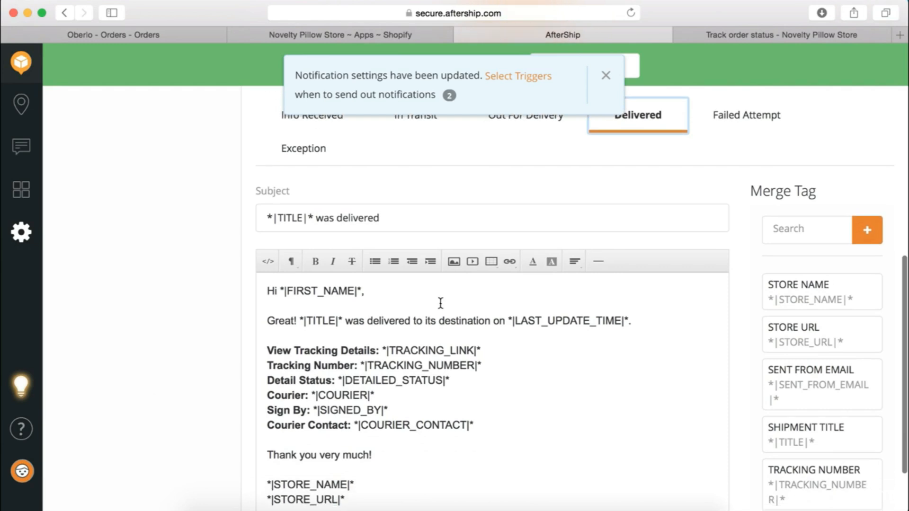
left_click(652, 326)
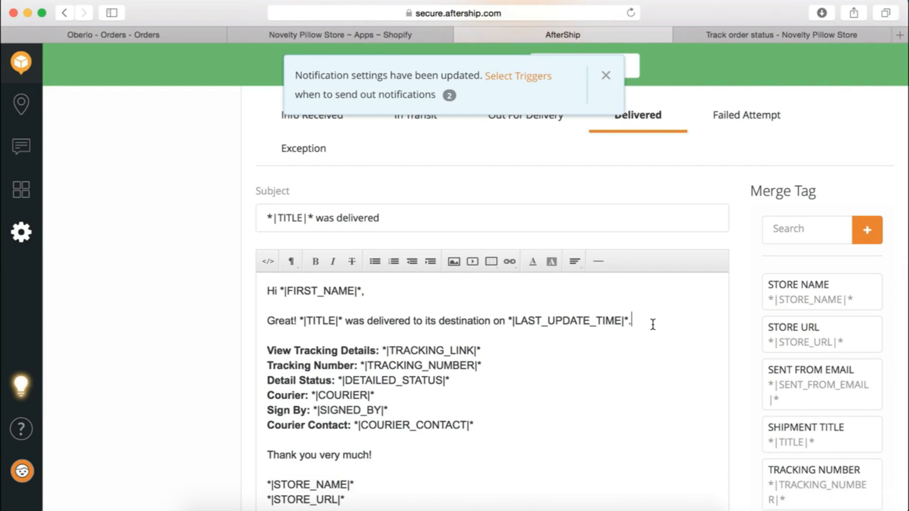
type("Re")
key("BackSpace")
key("BackSpace")
key("BackSpace")
key("Return")
key("BackSpace")
key("Return")
key("Return")
type("r")
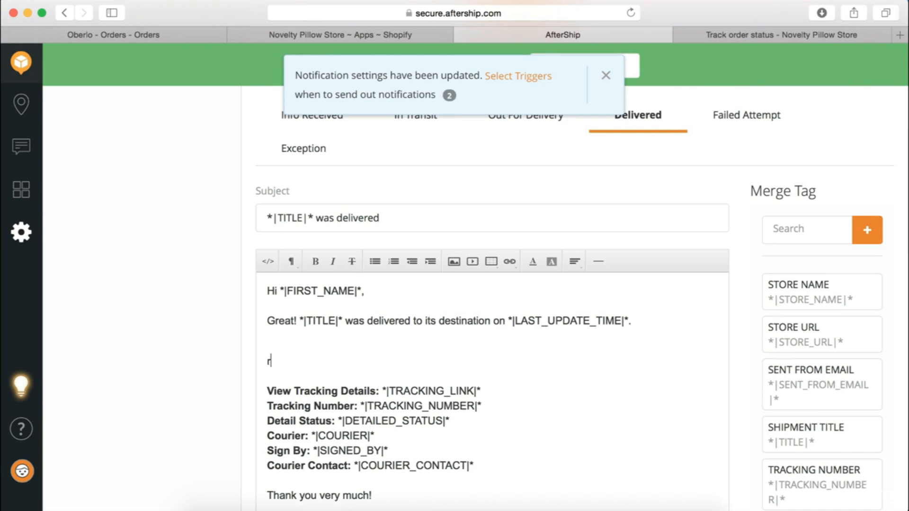
key("BackSpace")
type("Remember to tak")
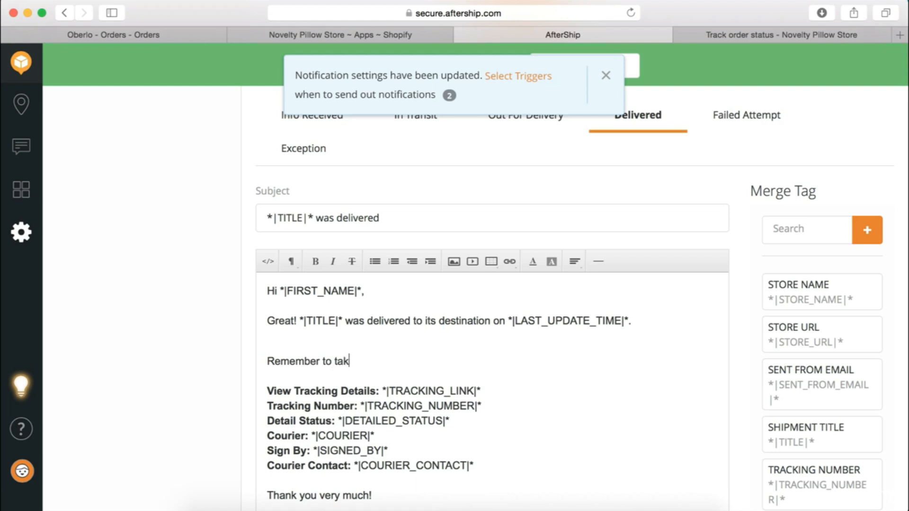
type("e a photo of your ")
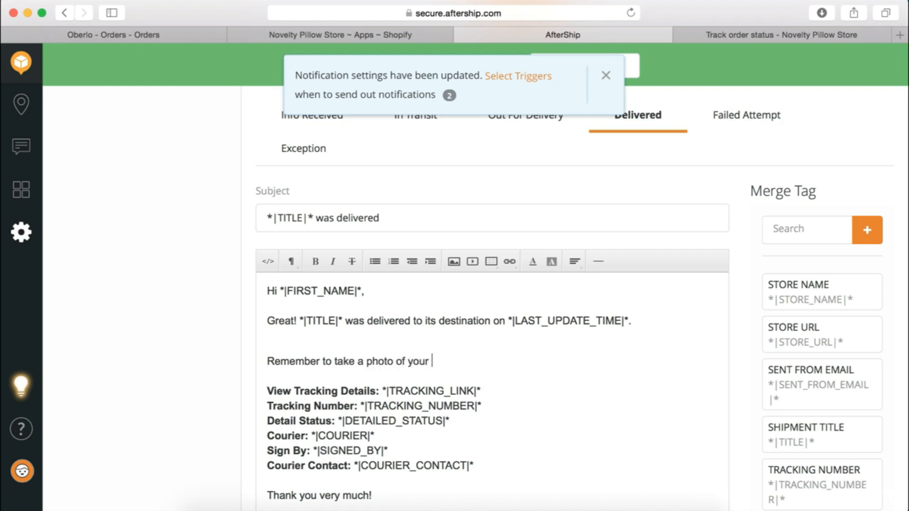
type("new purchase and ")
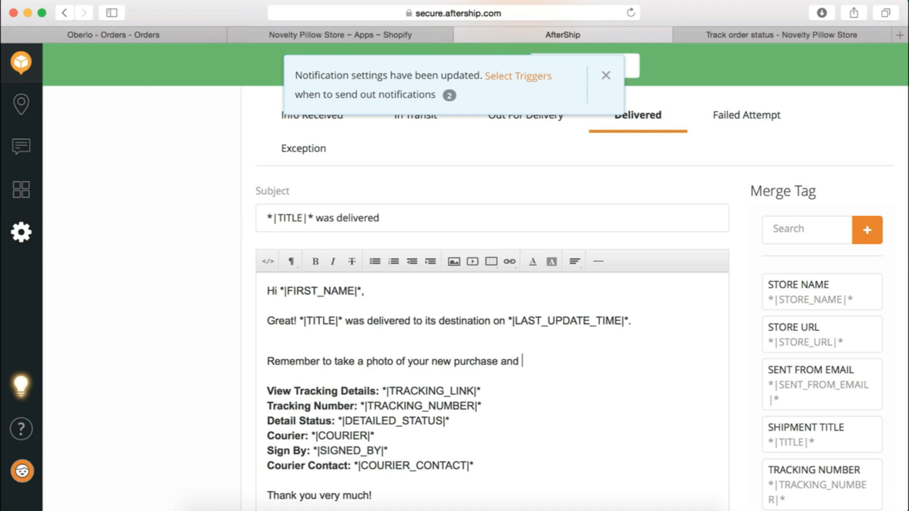
type("show us on Instagram")
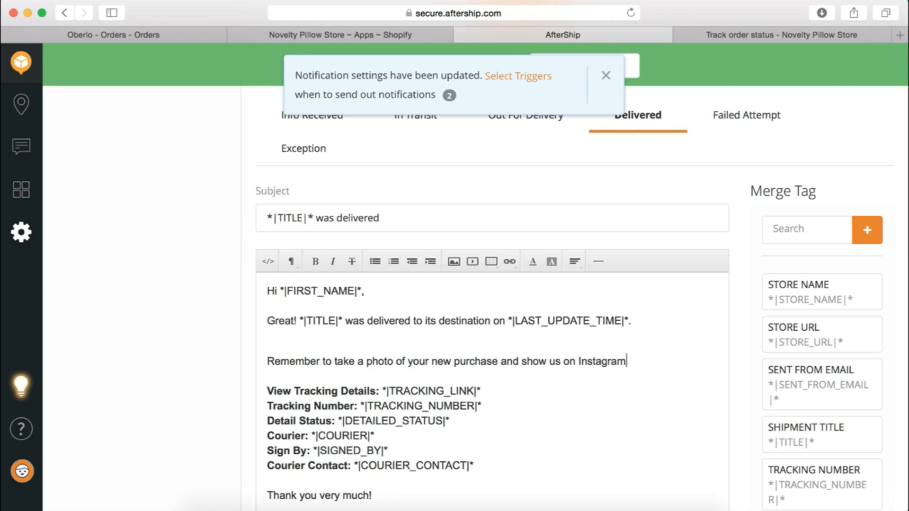
left_click(444, 337)
type("! Tag us using @")
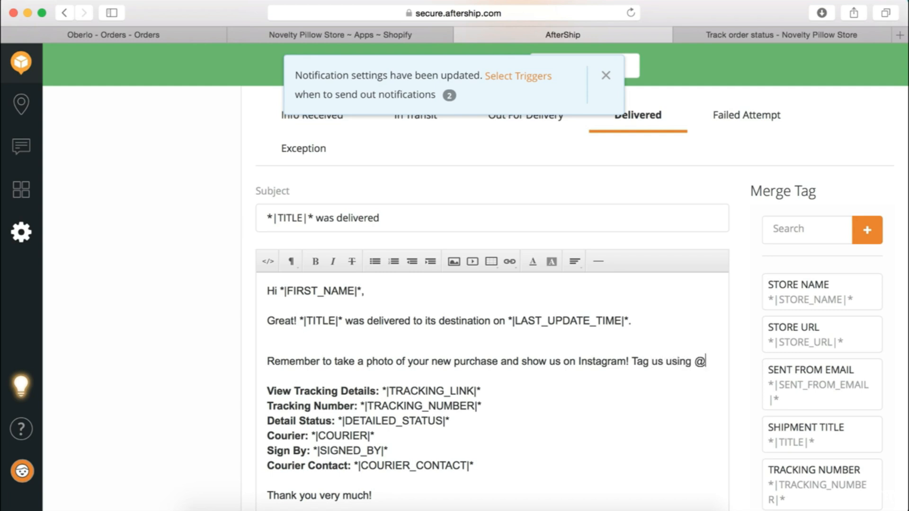
type("novel")
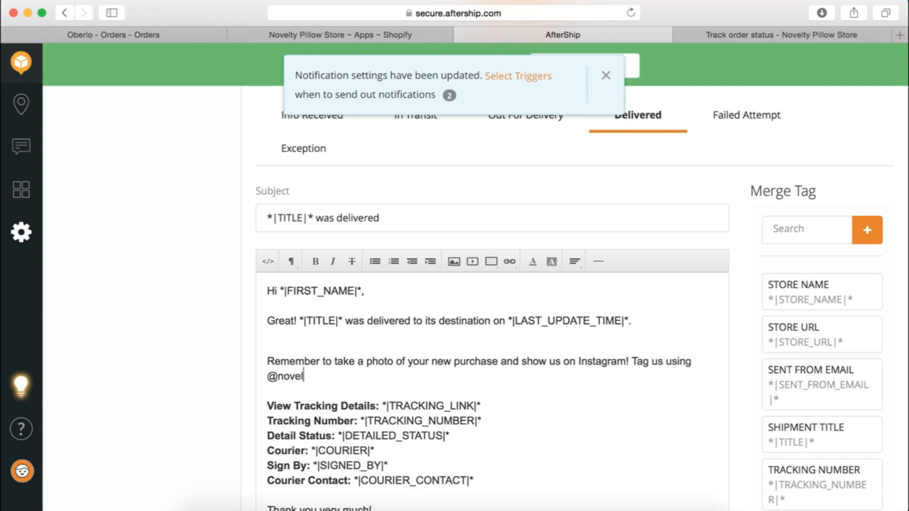
type("typillowstore")
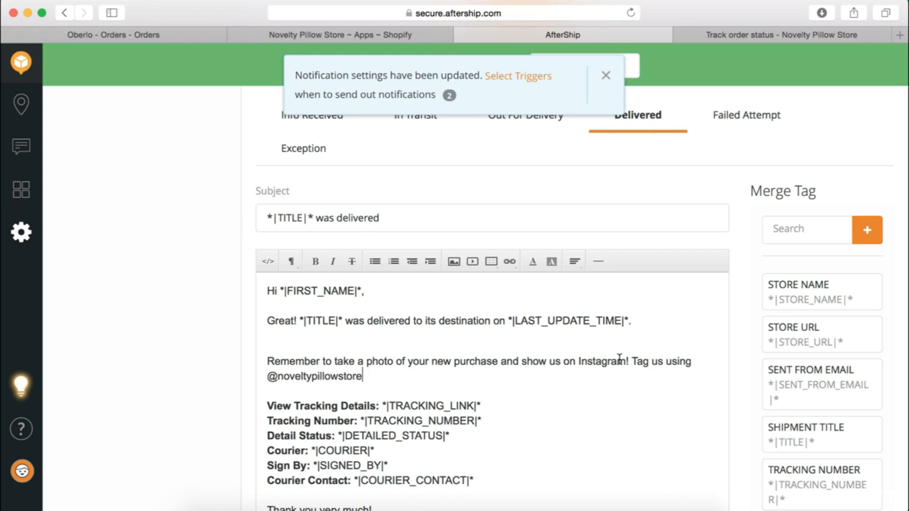
left_click_drag(625, 360, 578, 360)
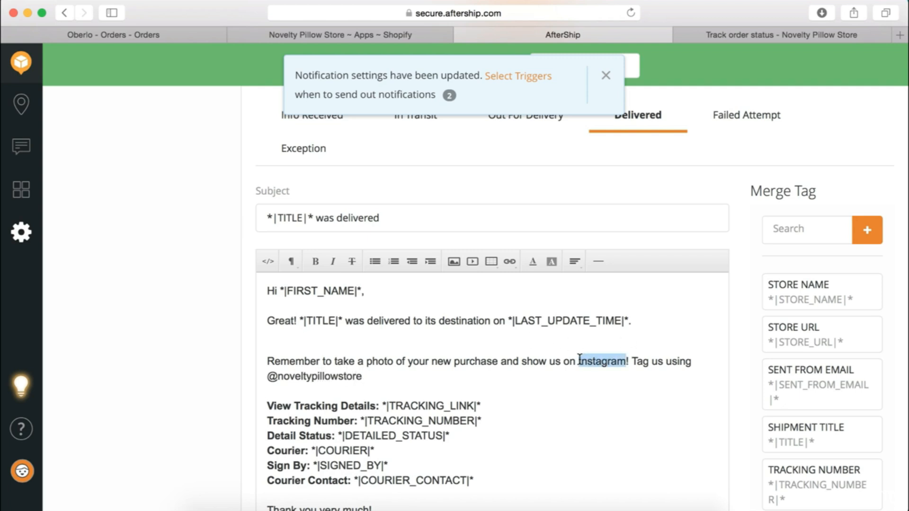
left_click(509, 261)
left_click(531, 288)
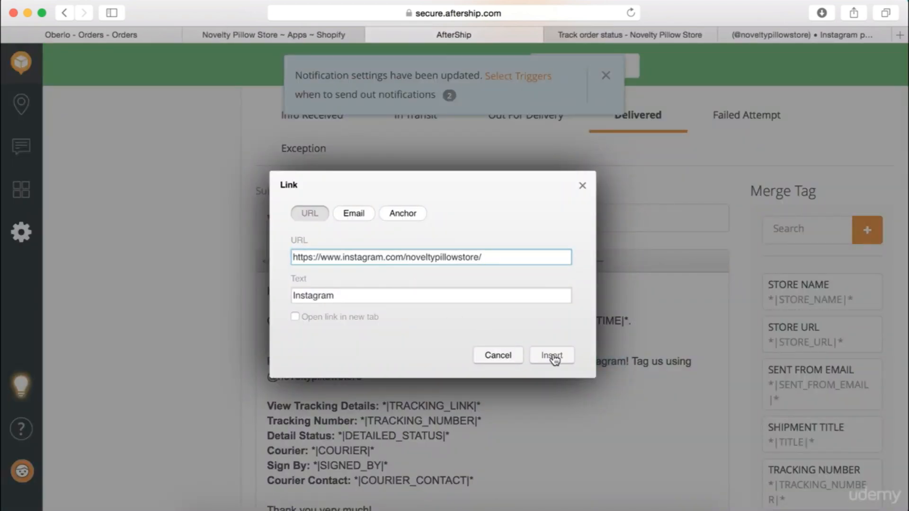
left_click(553, 356)
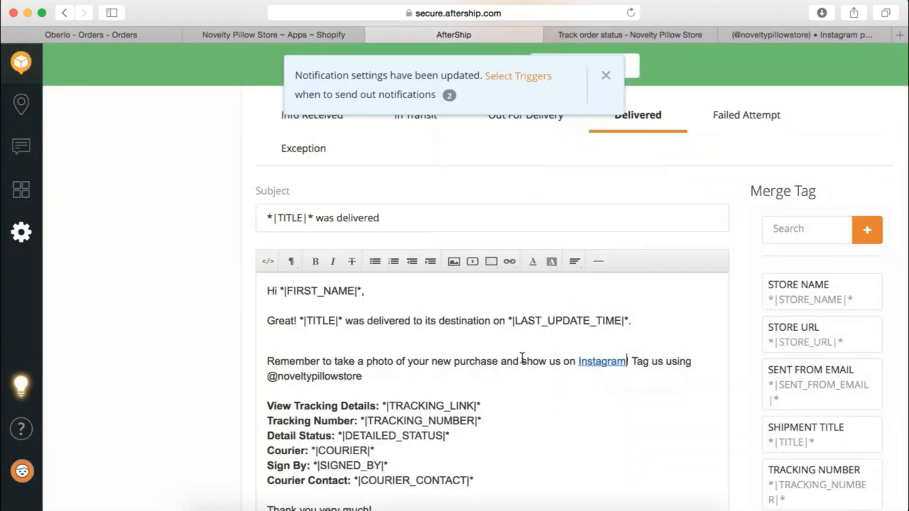
left_click_drag(362, 377, 271, 376)
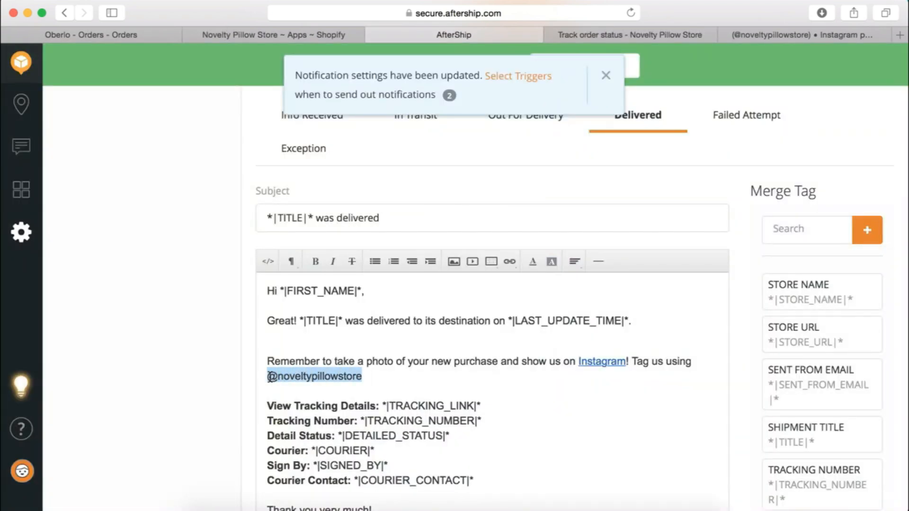
left_click(509, 261)
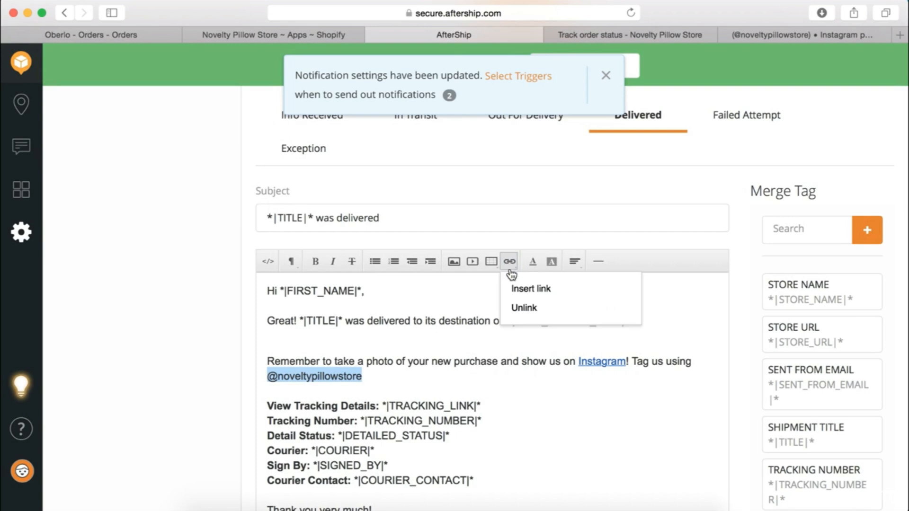
left_click(521, 288)
left_click(403, 263)
type("https://www.instagram.com/noveltypillowstore/")
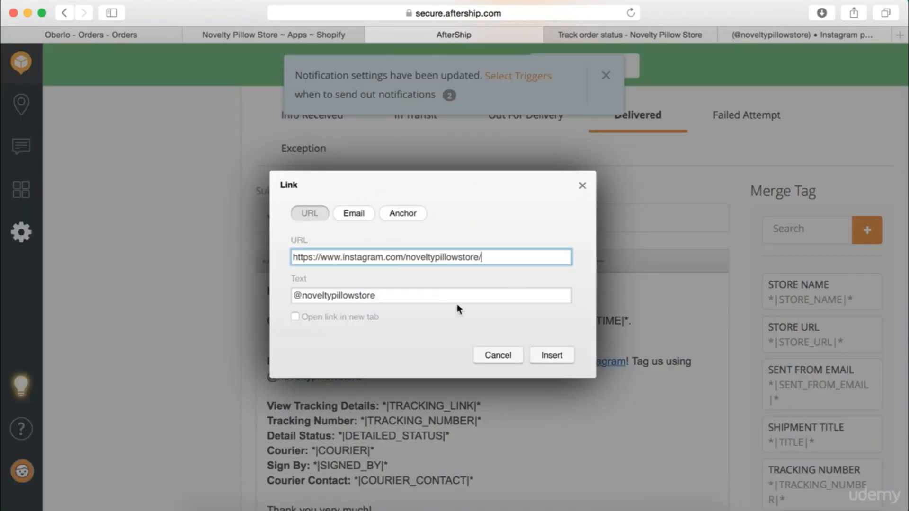
left_click(551, 356)
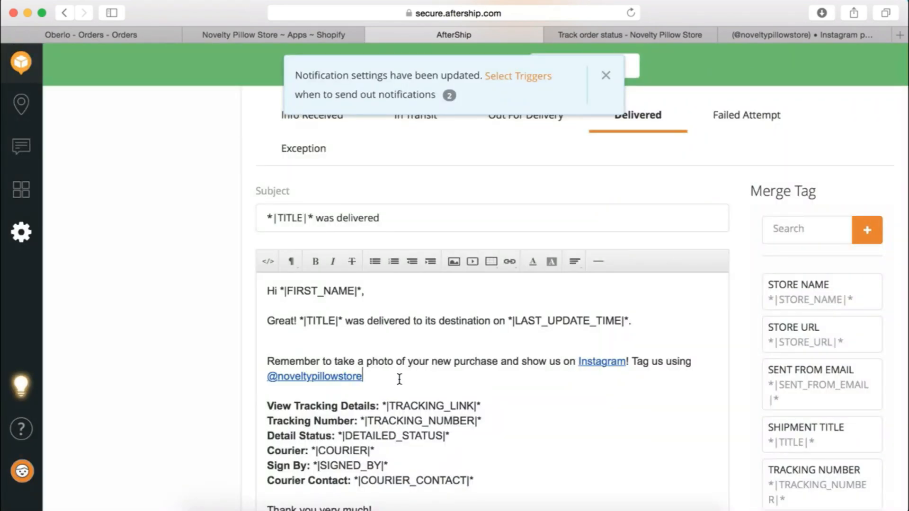
Add '!' after the handle and save the Delivered email
scroll(399, 379, "down", 2)
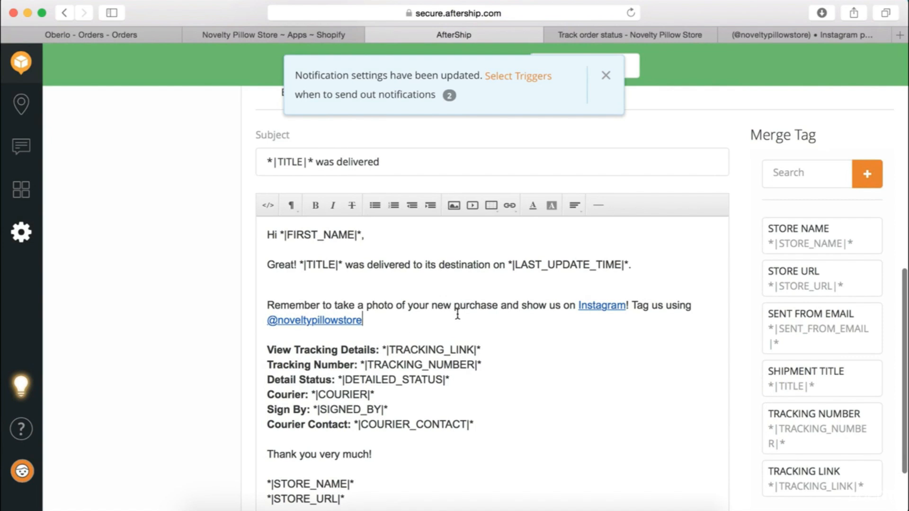
type("!")
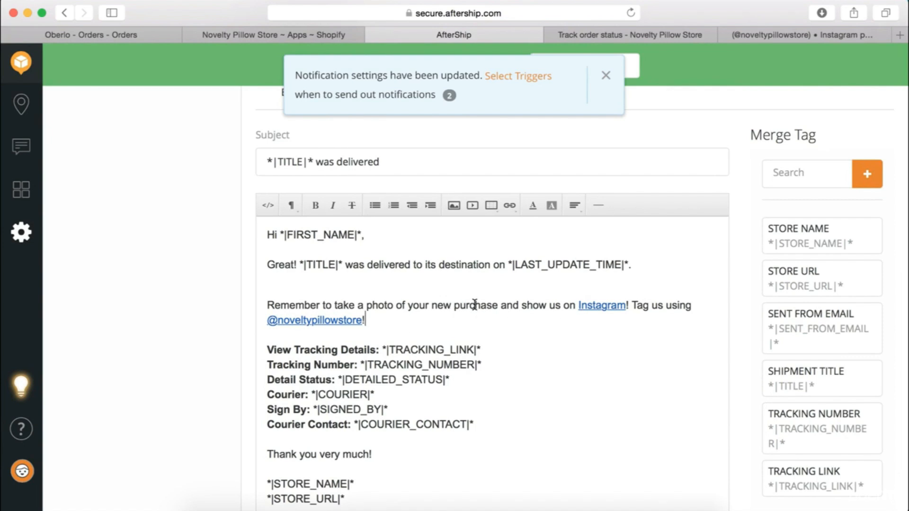
scroll(474, 304, "down", 2)
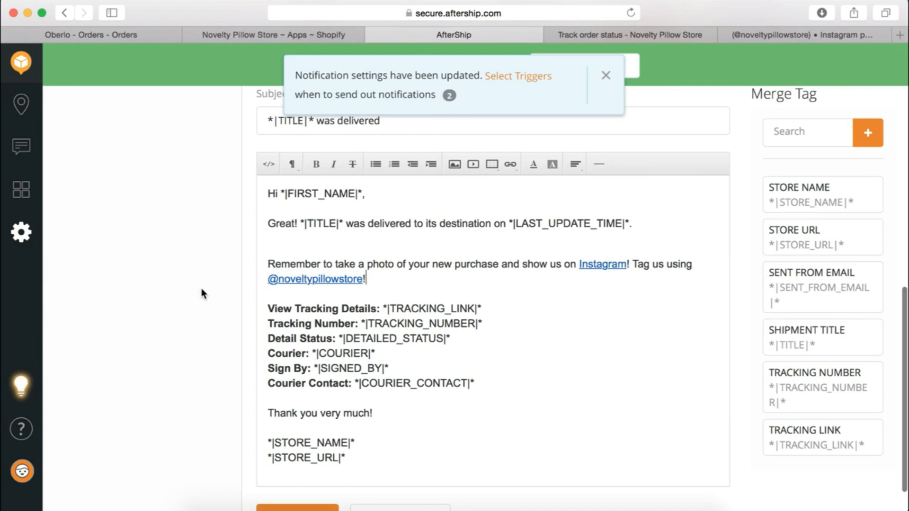
scroll(195, 277, "down", 2)
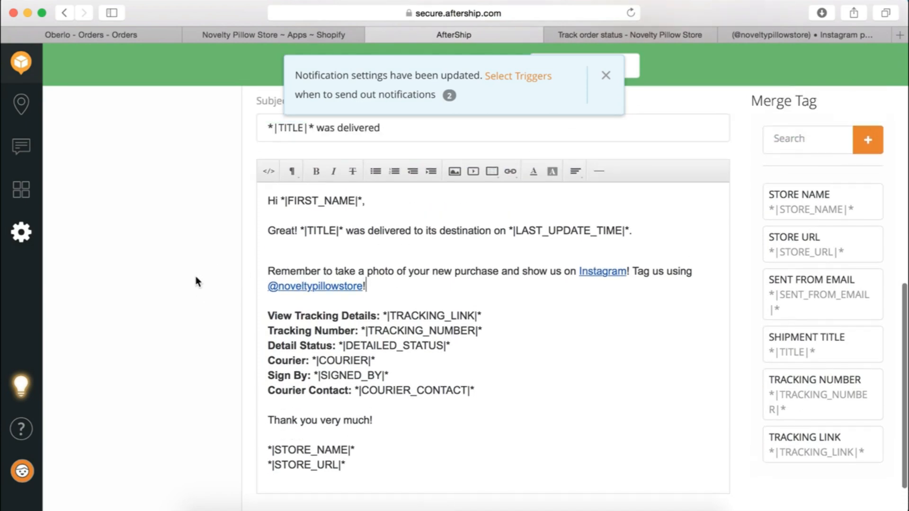
left_click(295, 492)
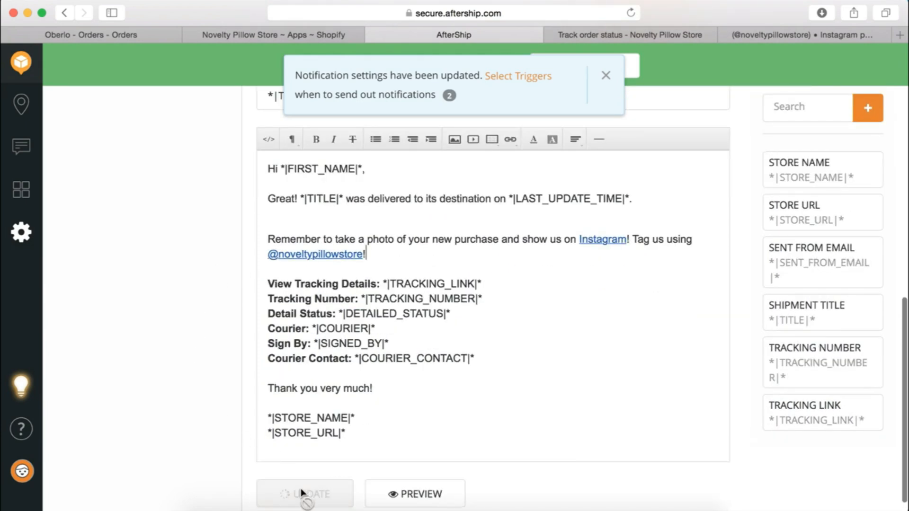
scroll(169, 239, "up", 5)
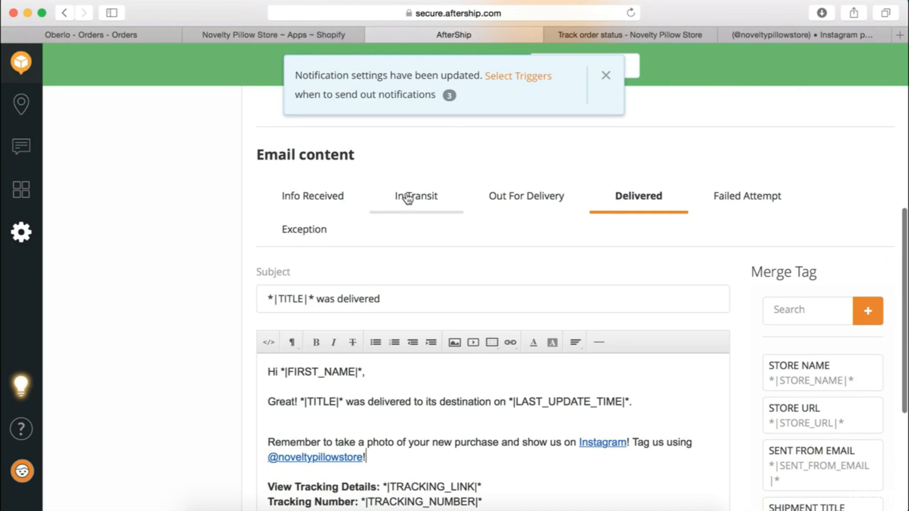
In the Info Received email, add a line offering 10% off the next order with code 'Back-Again'
left_click(407, 196)
left_click(297, 196)
scroll(85, 315, "down", 5)
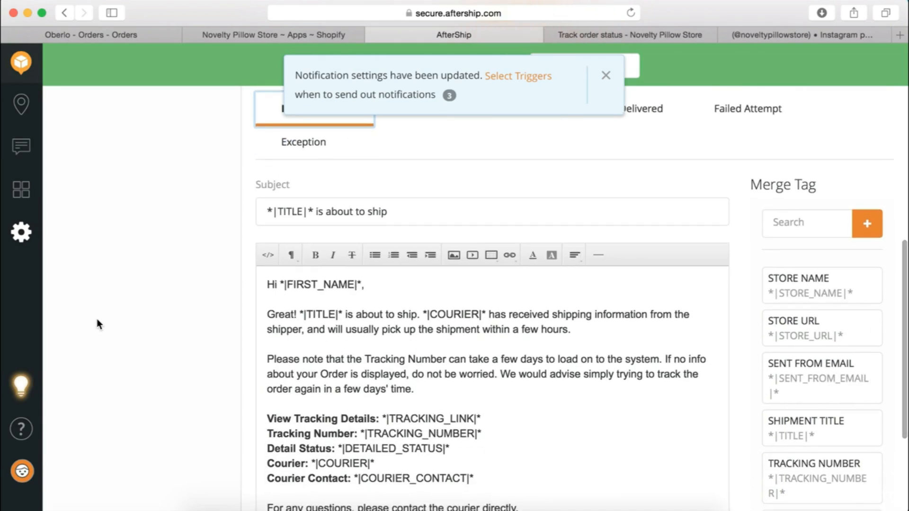
scroll(432, 327, "down", 2)
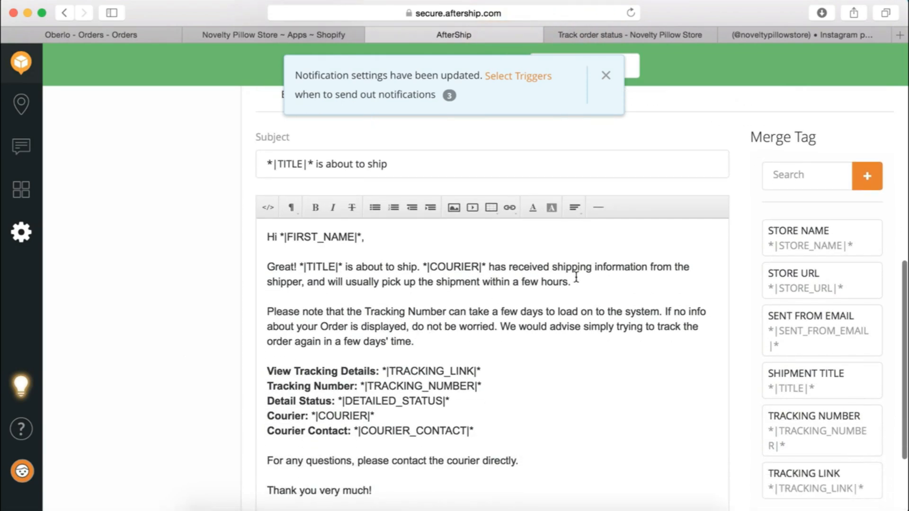
key("Return")
key("Return")
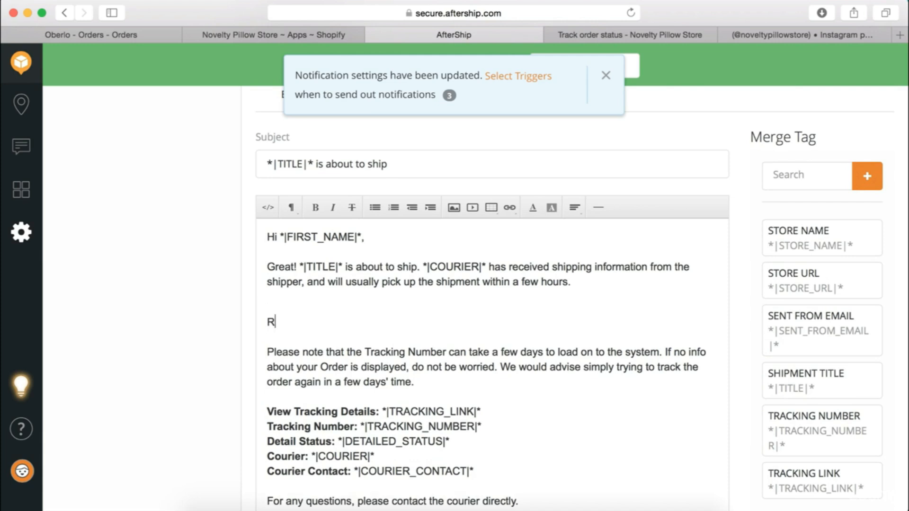
type("Remember to use the dis")
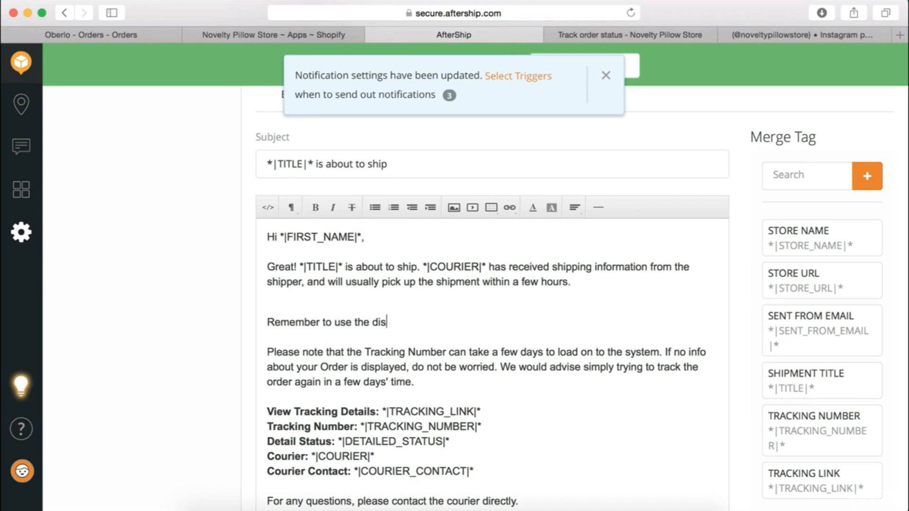
type("oucount code 'Back-Again")
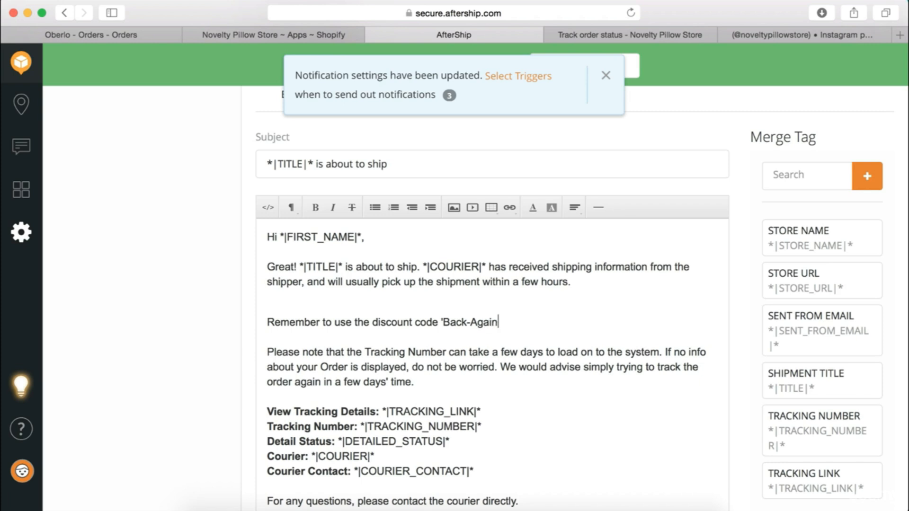
type("' for 10% off your next order")
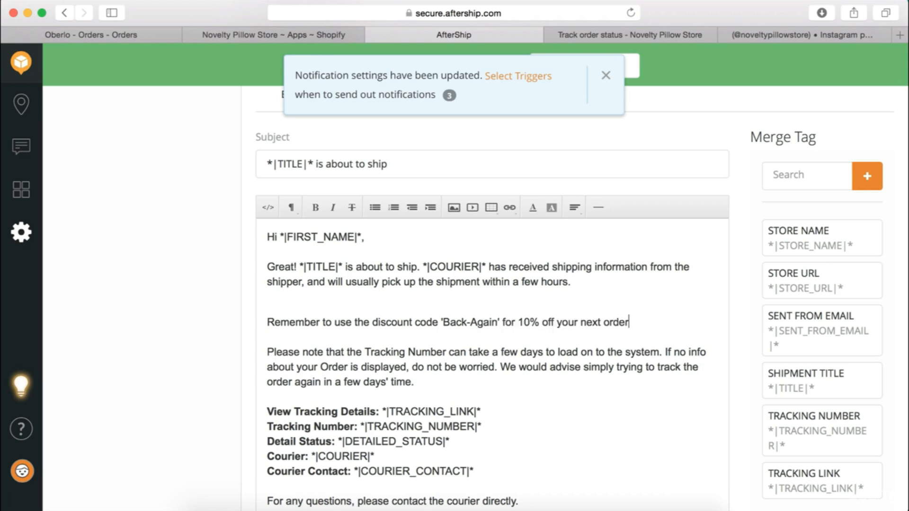
type(" if placed")
key("BackSpace")
key("BackSpace")
key("BackSpace")
key("BackSpace")
key("BackSpace")
key("BackSpace")
key("BackSpace")
key("BackSpace")
key("BackSpace")
Tidy the blank lines around the discount line and select the whole line
left_click(267, 322)
key("BackSpace")
key("Return")
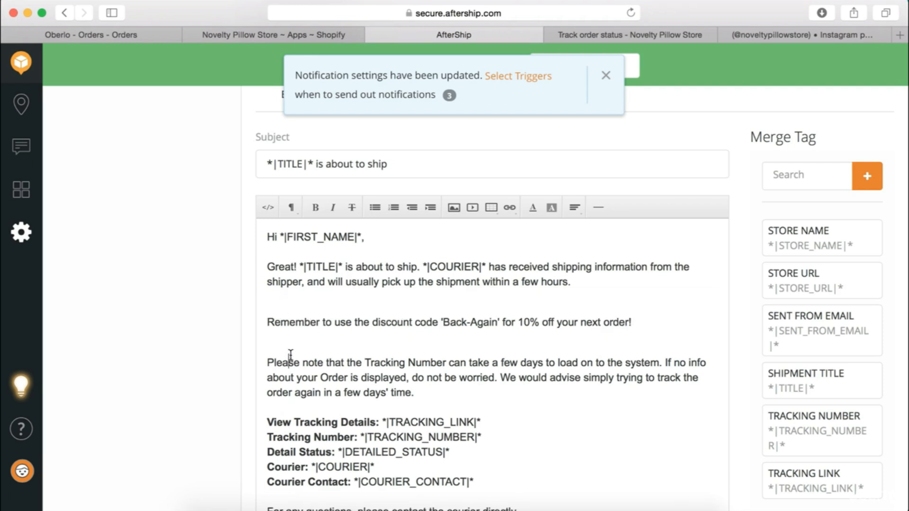
left_click(274, 342)
key("BackSpace")
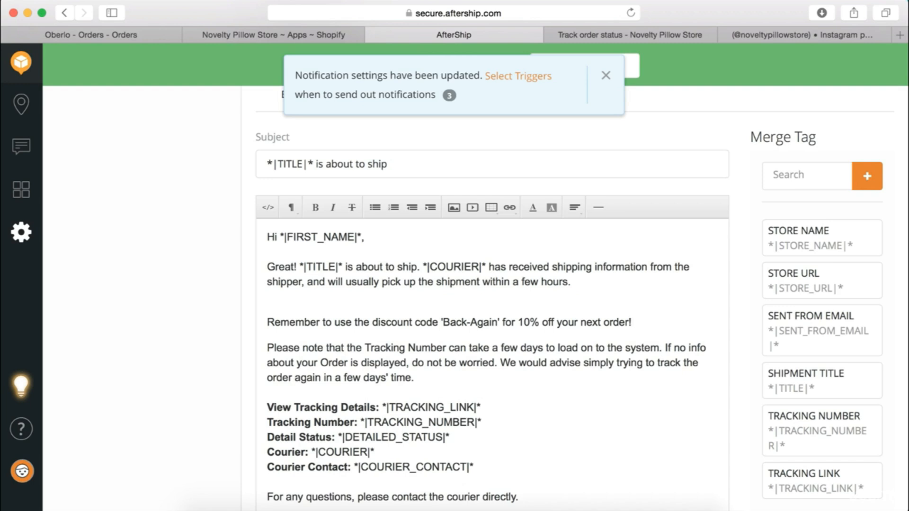
left_click(268, 322)
key("BackSpace")
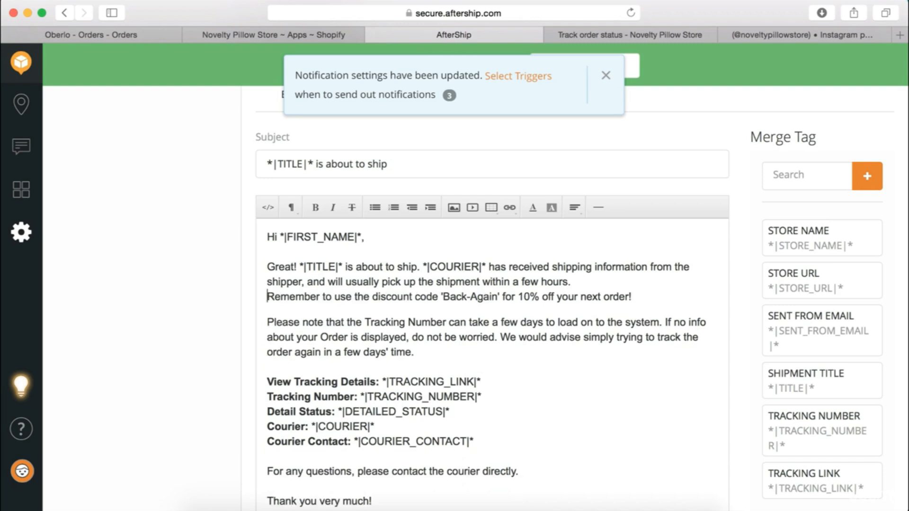
key("Return")
scroll(343, 307, "down", 1)
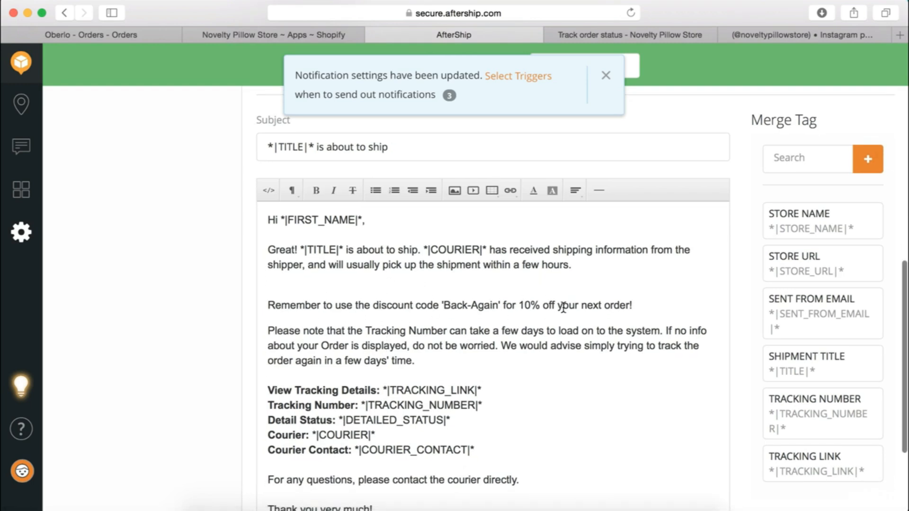
left_click_drag(651, 305, 254, 305)
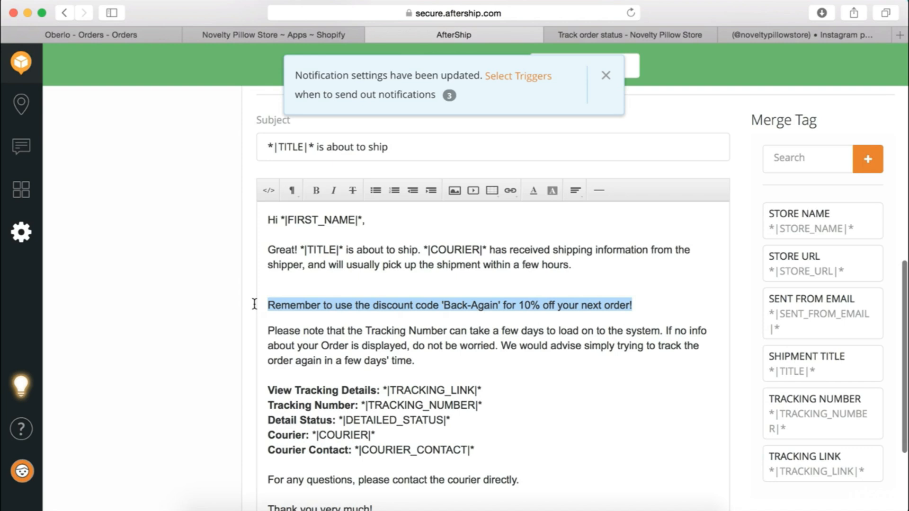
Bold the discount line and append 'Click here to Shop Now.' to it
left_click(316, 190)
left_click(584, 301)
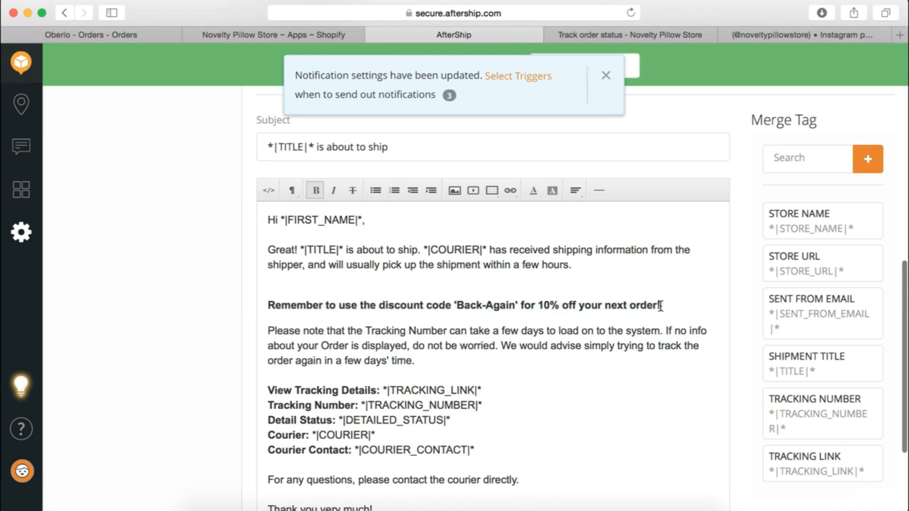
left_click(678, 306)
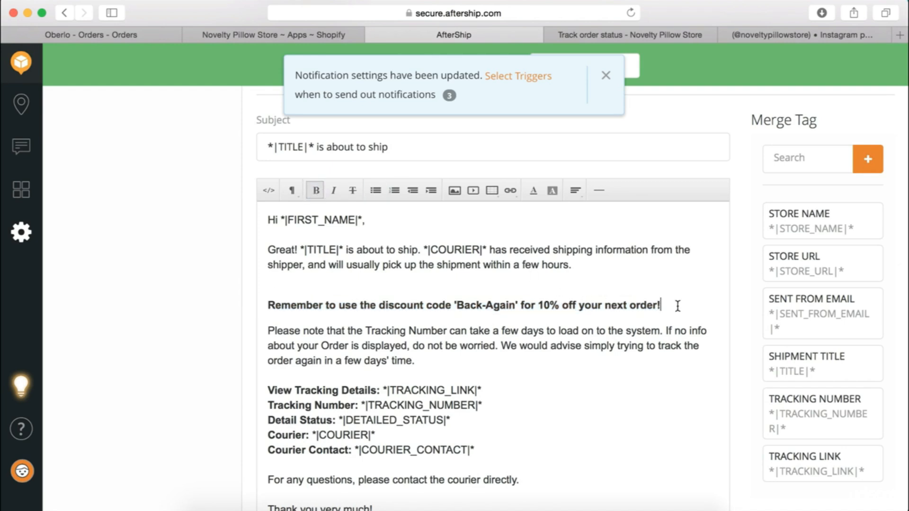
type("Click here to ")
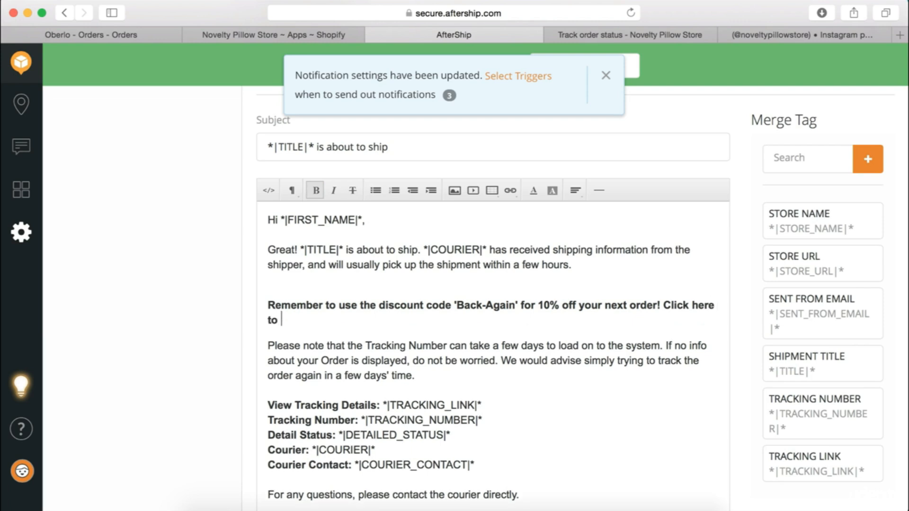
type("Shop Now.")
left_click_drag(406, 317, 665, 310)
left_click(512, 190)
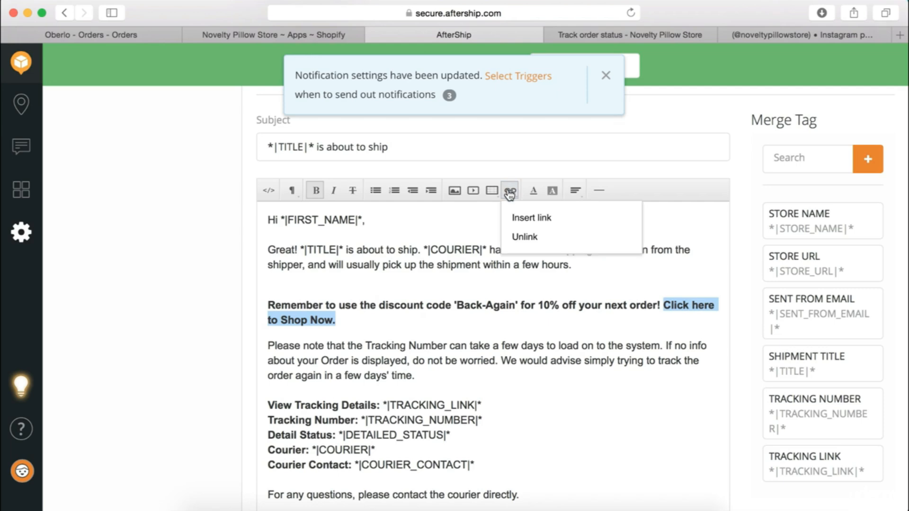
left_click(529, 221)
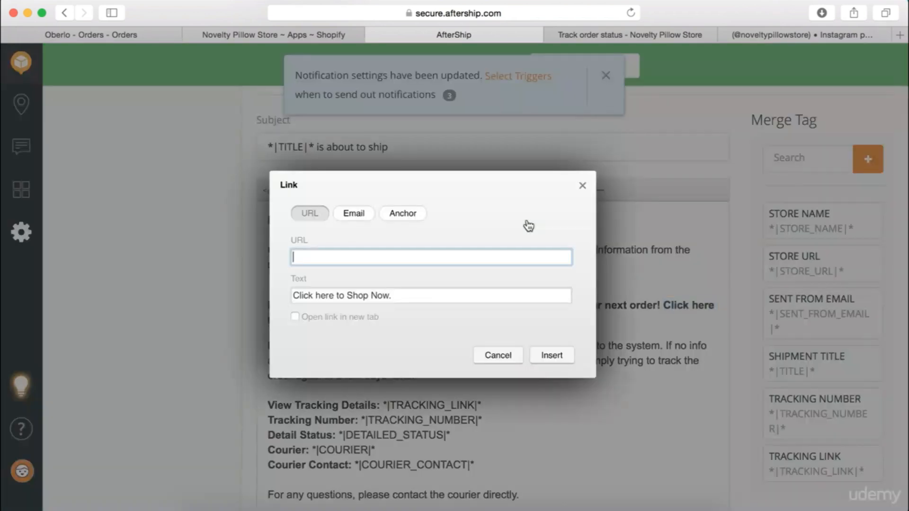
left_click(754, 36)
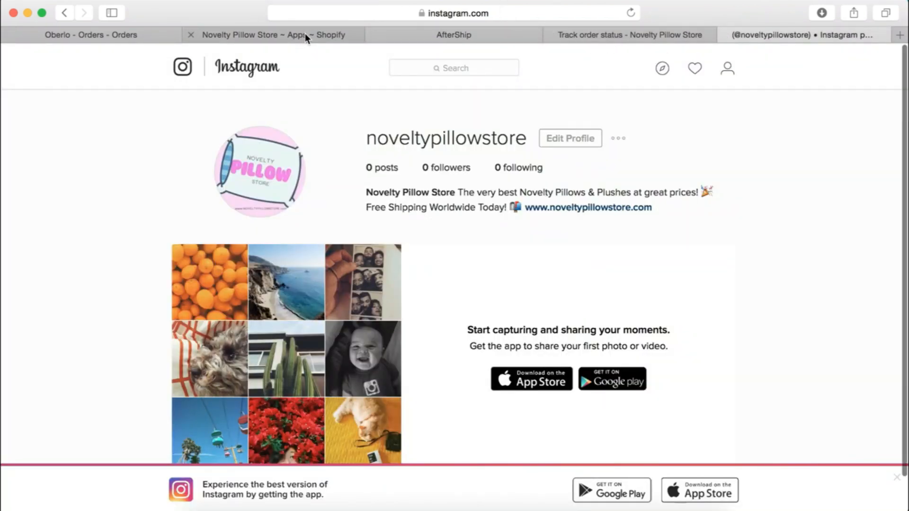
left_click(422, 37)
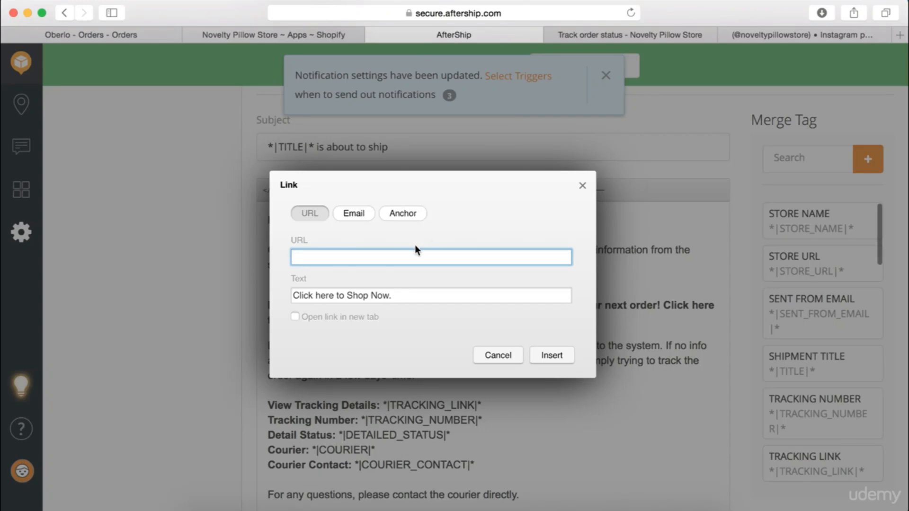
type("www.noveltypillowstore.com")
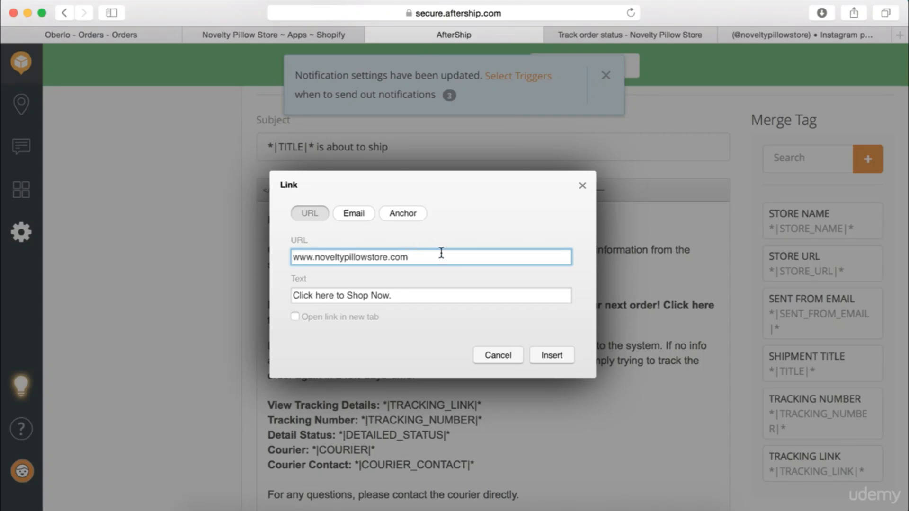
left_click(539, 356)
scroll(469, 346, "down", 2)
scroll(466, 352, "down", 3)
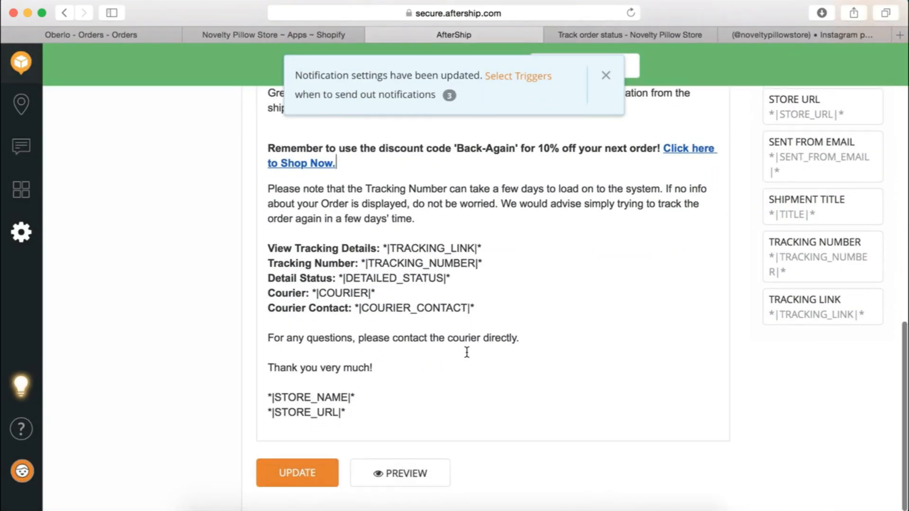
left_click(315, 481)
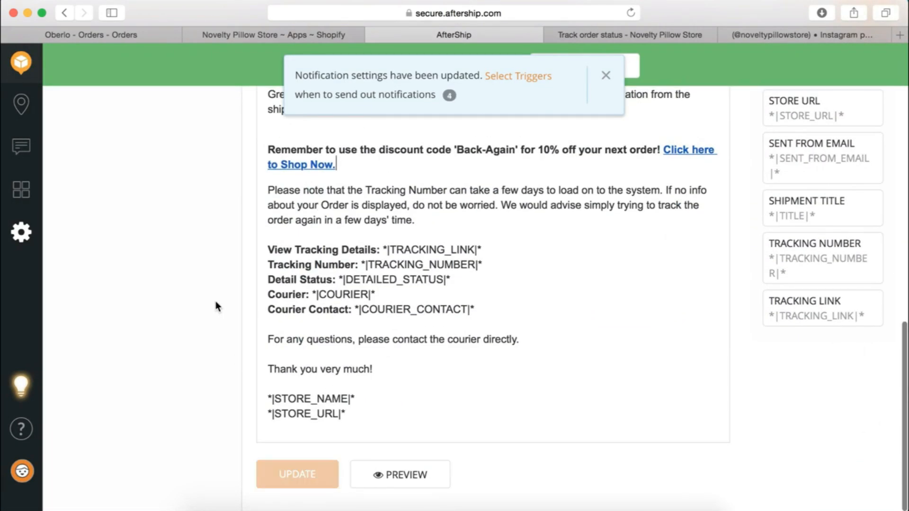
scroll(215, 301, "up", 10)
scroll(214, 301, "up", 4)
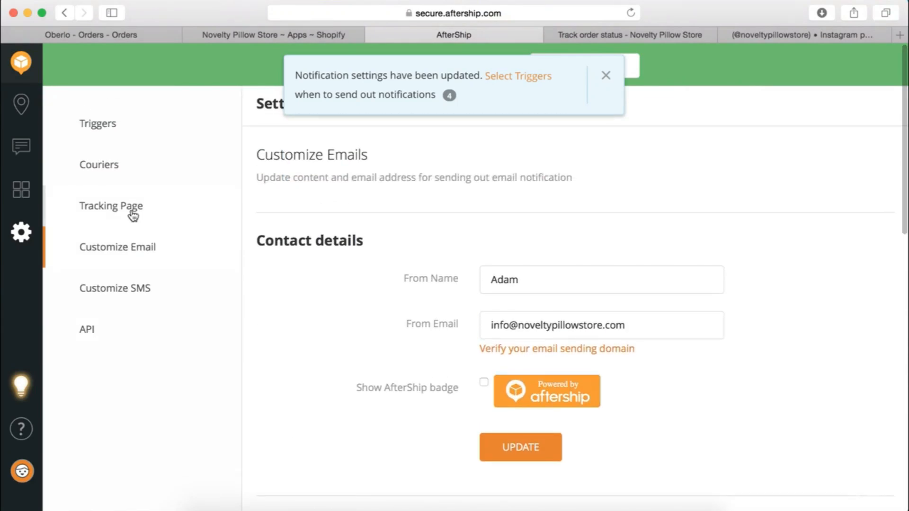
Review AfterShip's tracking page settings and the live tracking page, then go to Shopify's Apps page
left_click(132, 212)
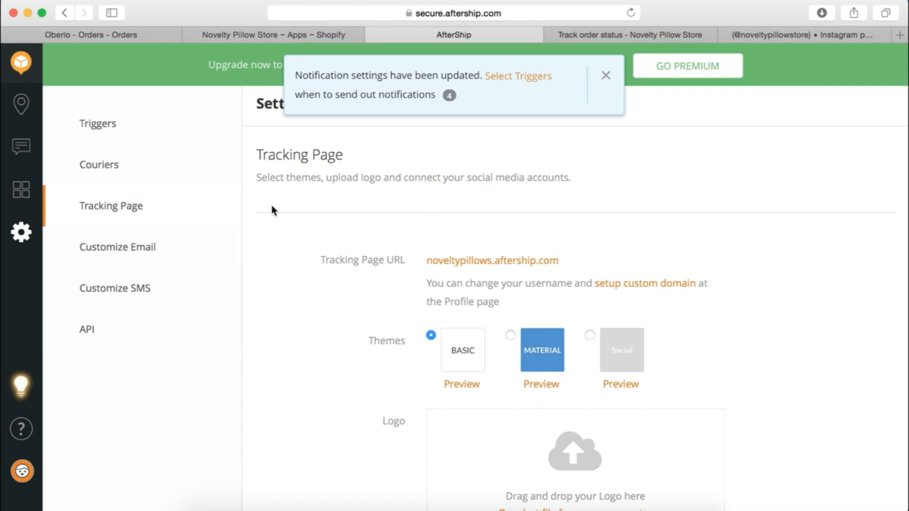
left_click(655, 33)
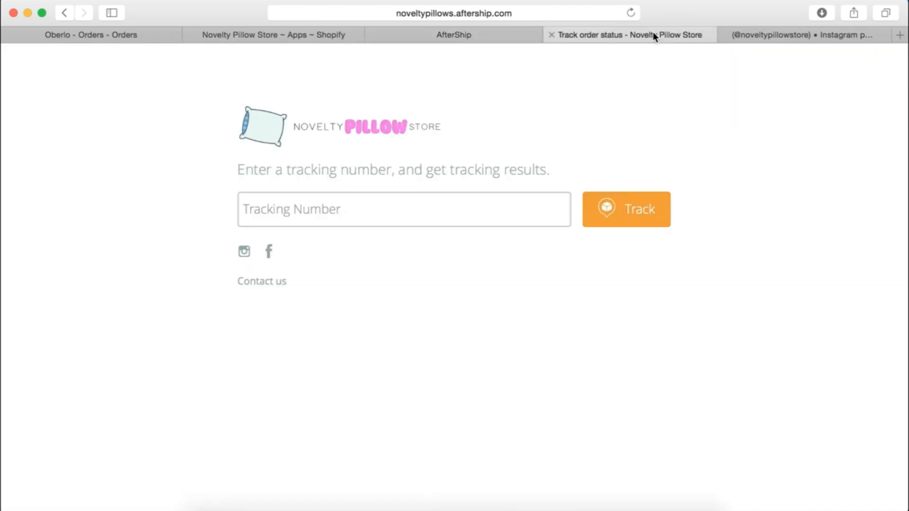
left_click(479, 13)
key("super+c")
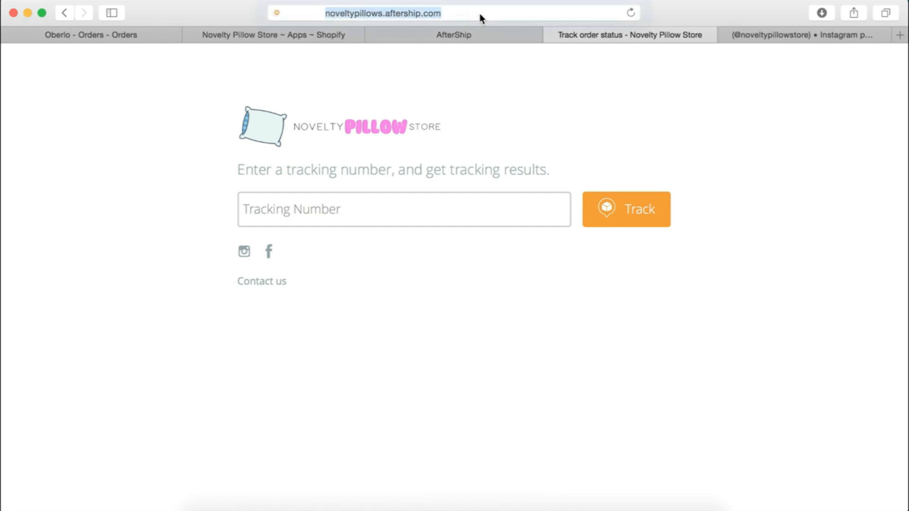
left_click(688, 101)
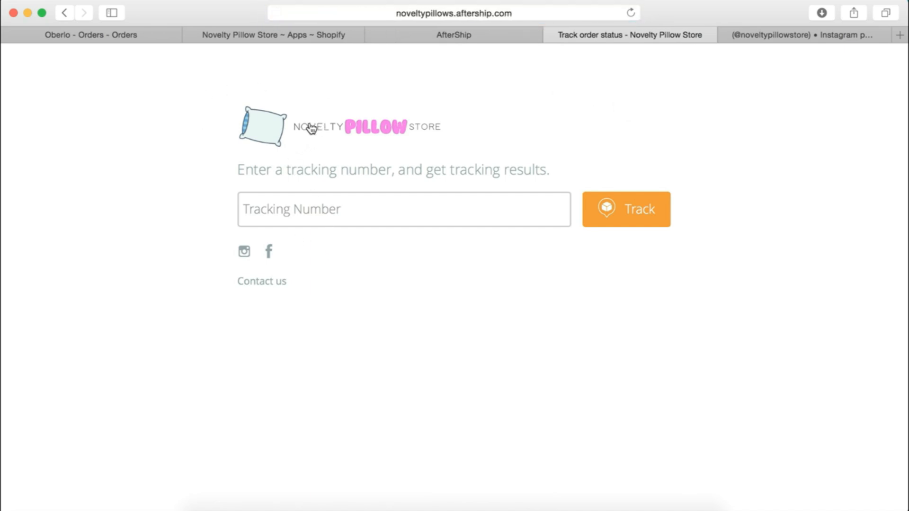
left_click(268, 32)
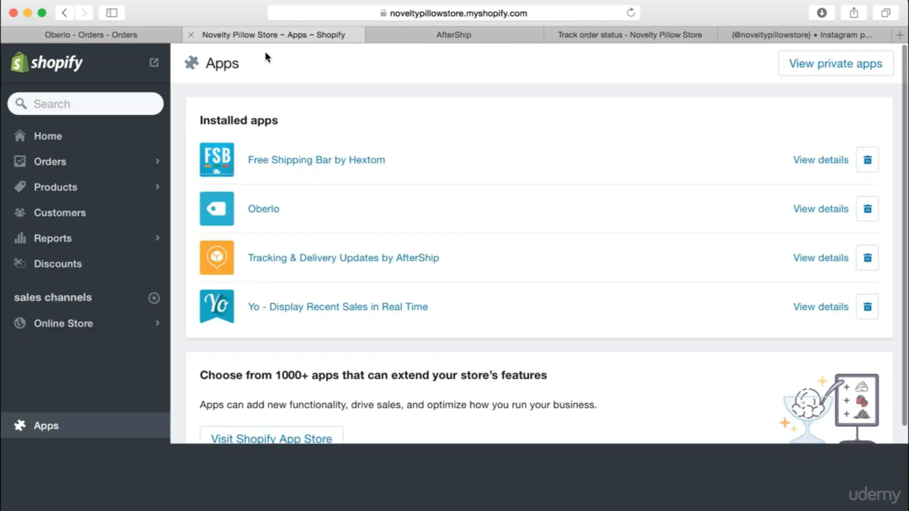
Open the Footer menu from Online Store navigation for editing
left_click(87, 327)
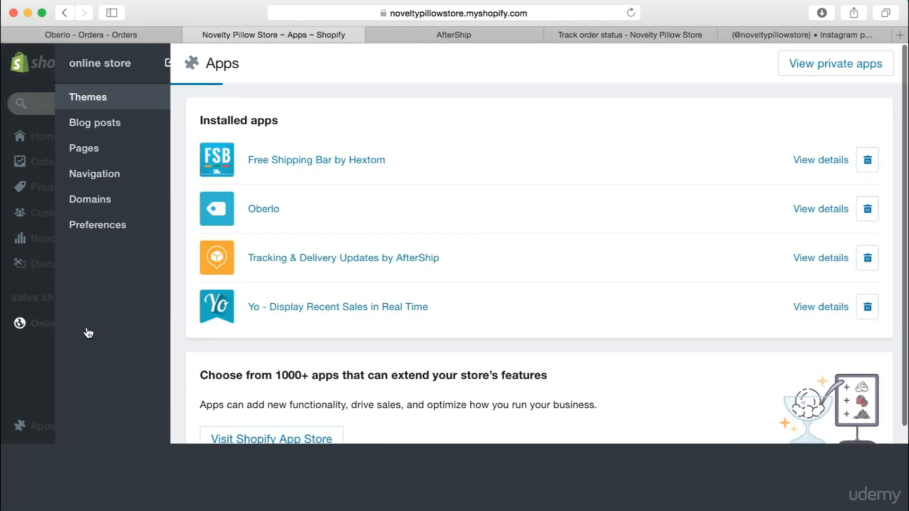
left_click(95, 173)
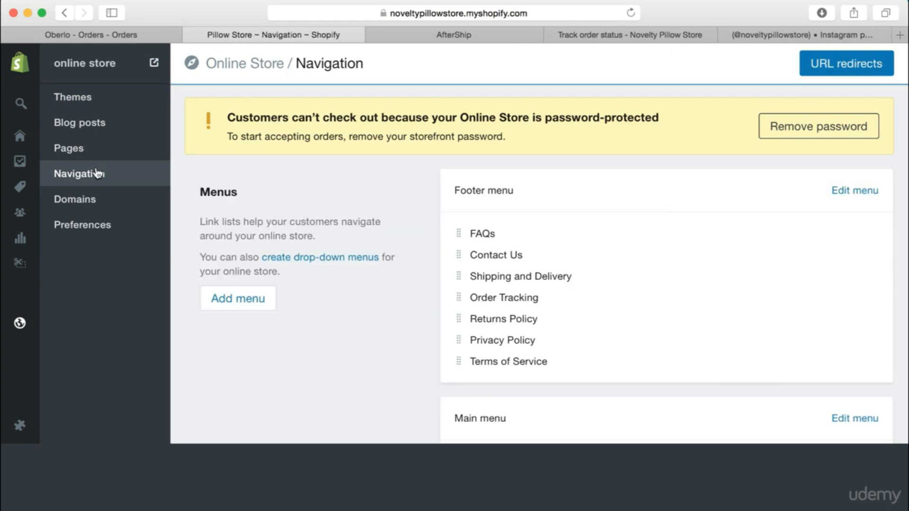
scroll(368, 325, "down", 5)
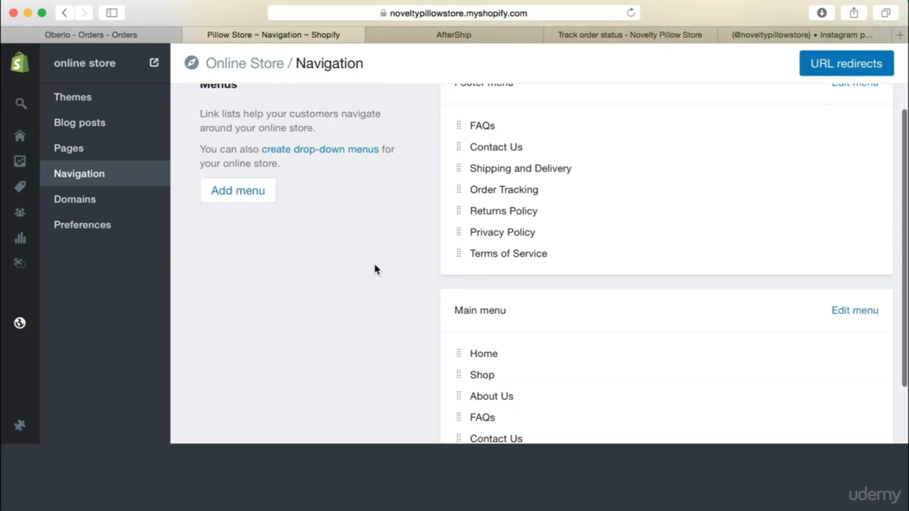
scroll(375, 269, "up", 2)
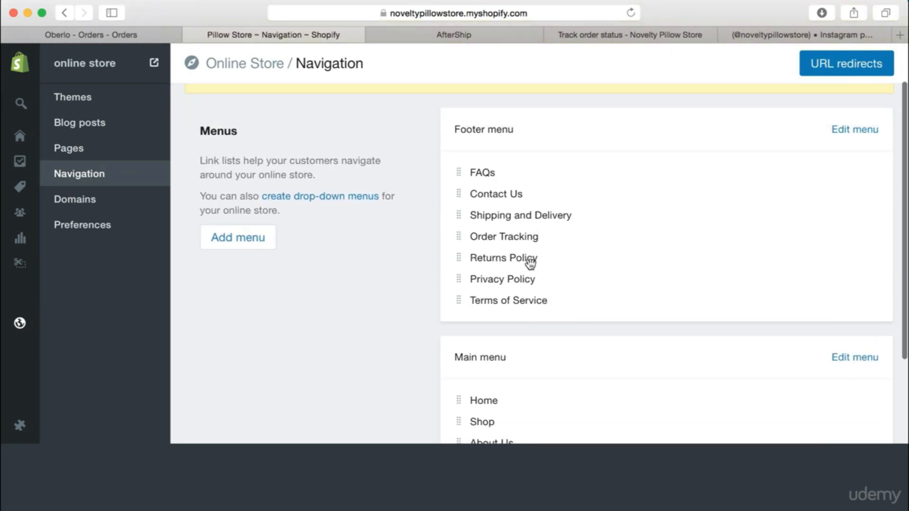
left_click(851, 129)
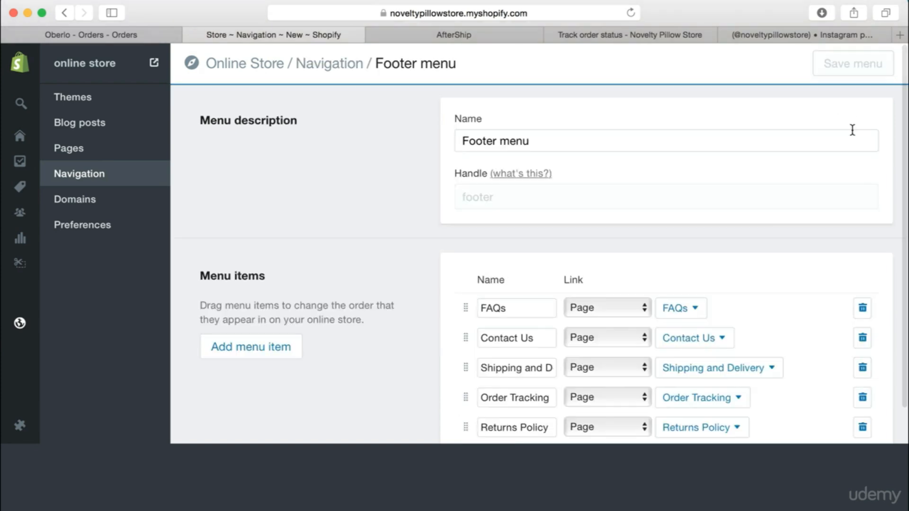
scroll(710, 236, "down", 3)
left_click(615, 329)
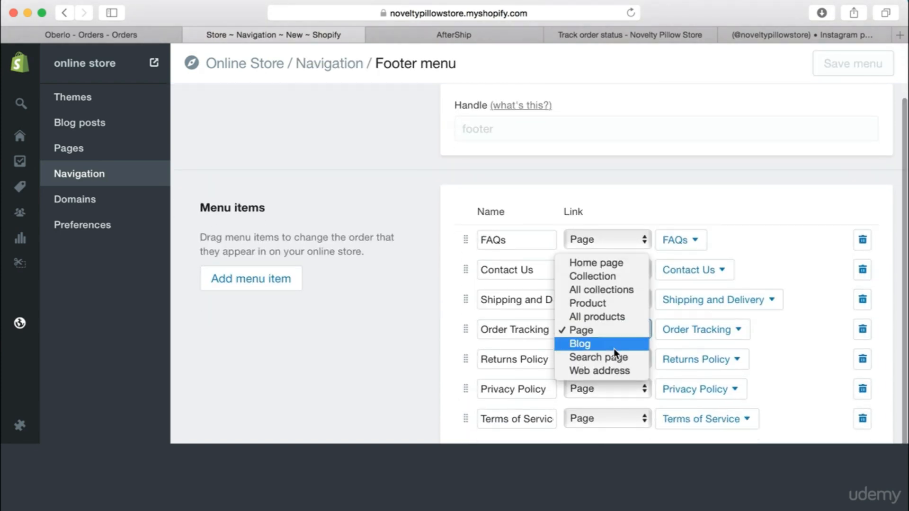
left_click(614, 370)
left_click(741, 327)
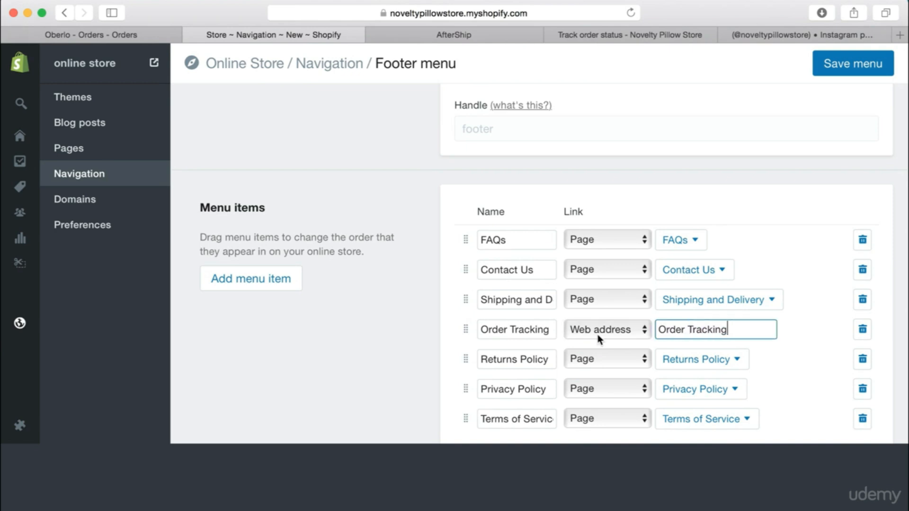
key("super+v")
triple_click(740, 329)
key("BackSpace")
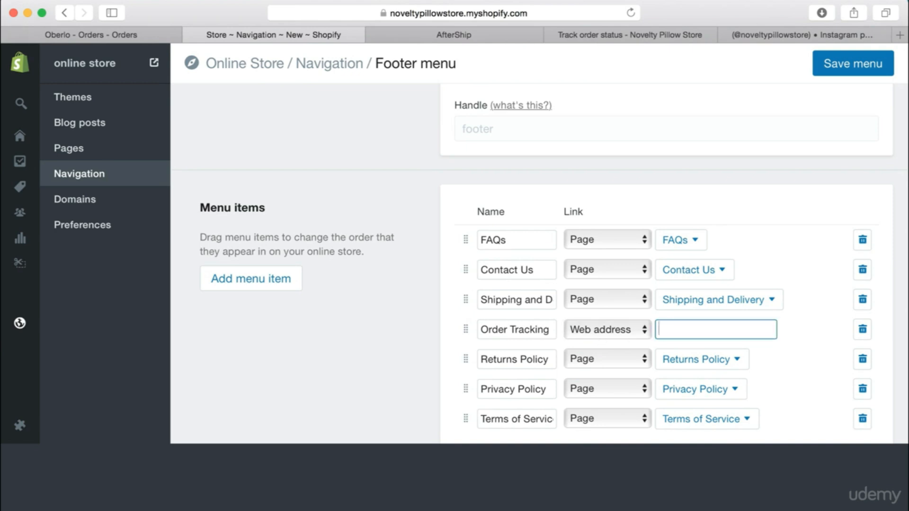
key("super+v")
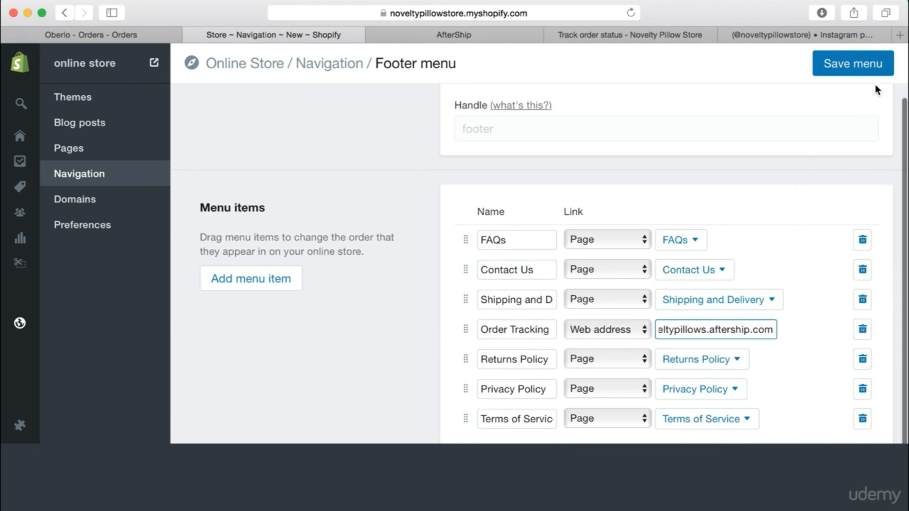
left_click(871, 69)
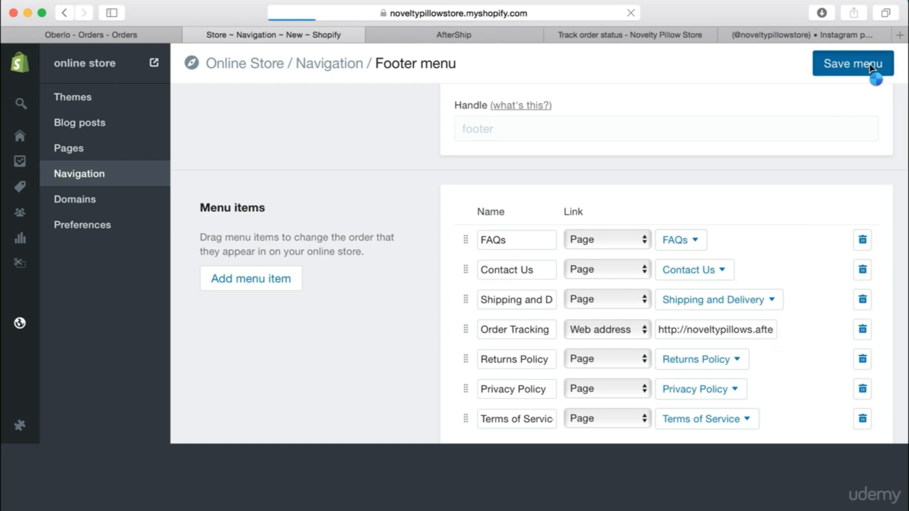
scroll(570, 320, "down", 3)
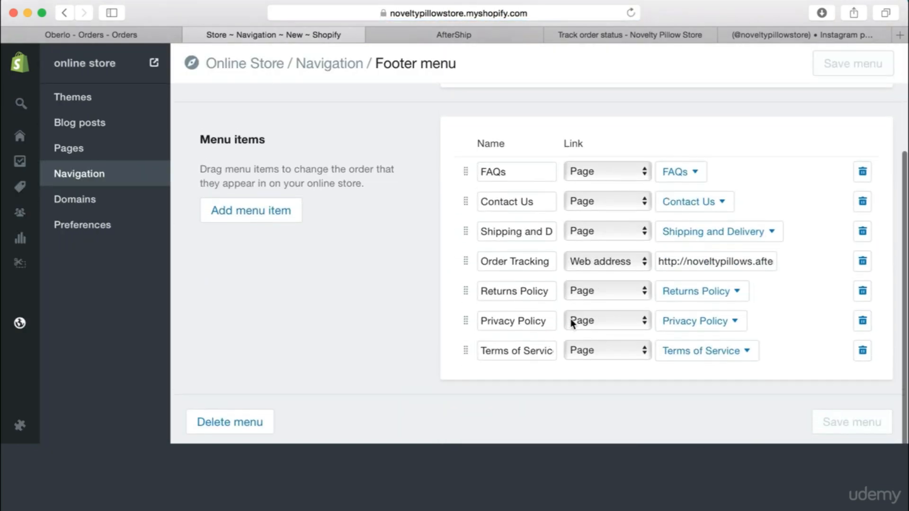
scroll(573, 288, "up", 3)
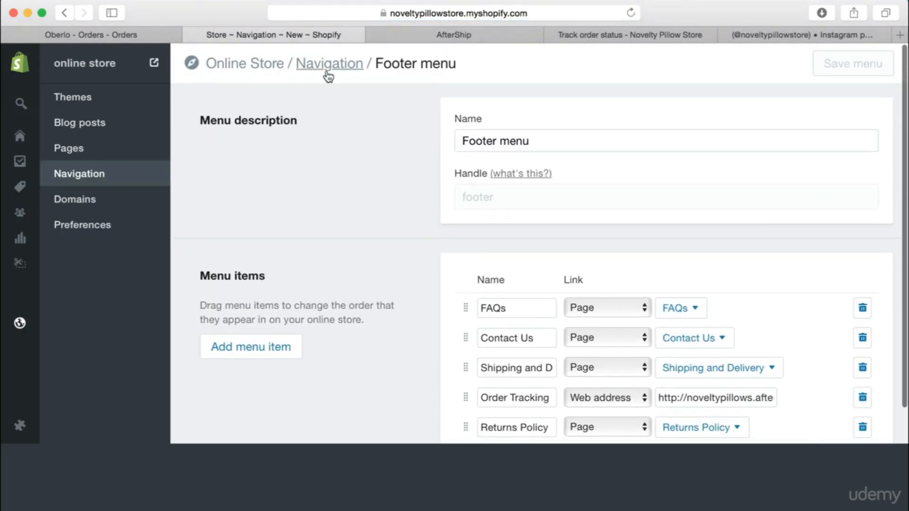
left_click(326, 70)
scroll(426, 299, "down", 5)
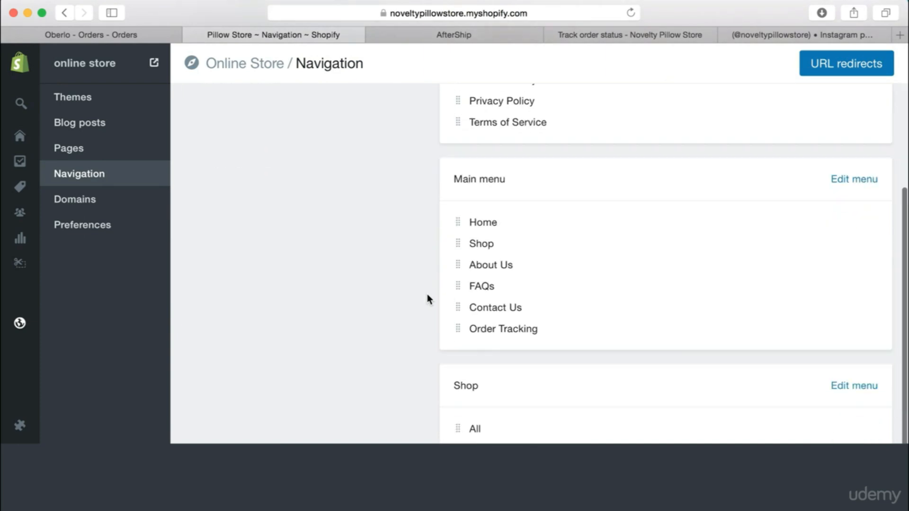
left_click(870, 149)
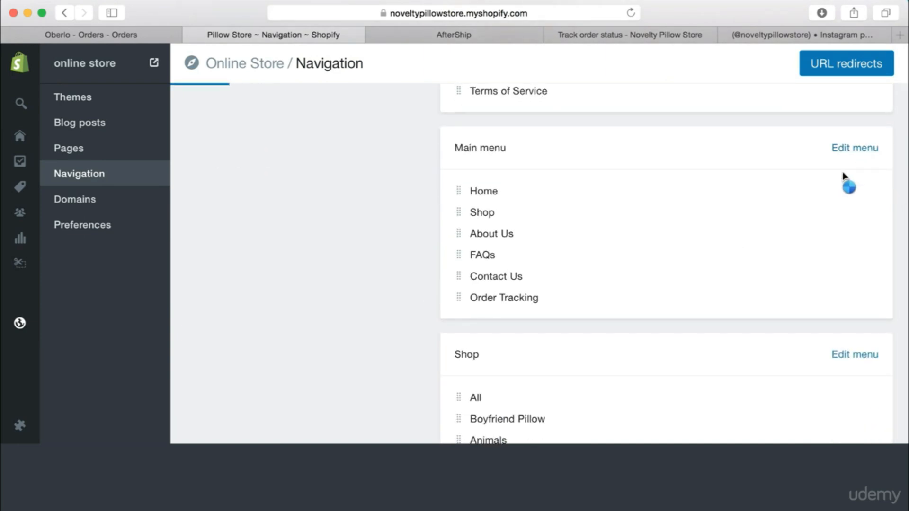
scroll(596, 359, "down", 2)
left_click(635, 353)
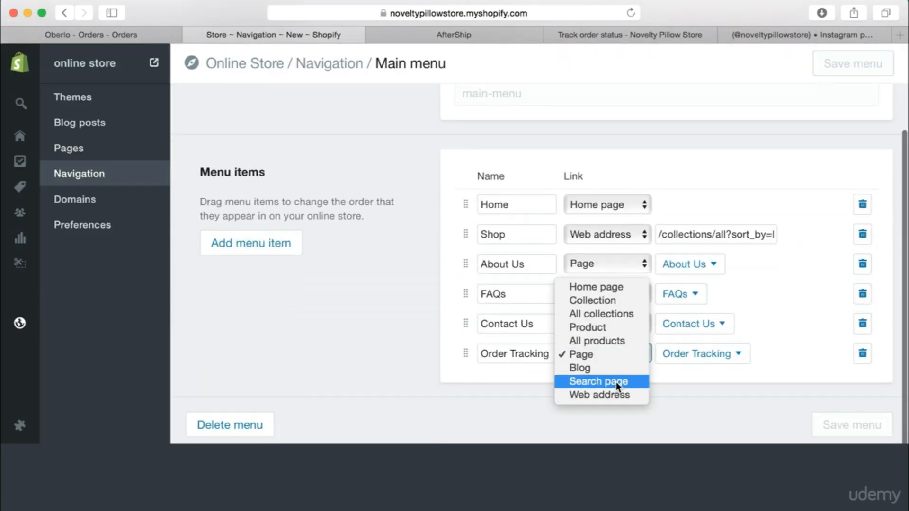
left_click(653, 383)
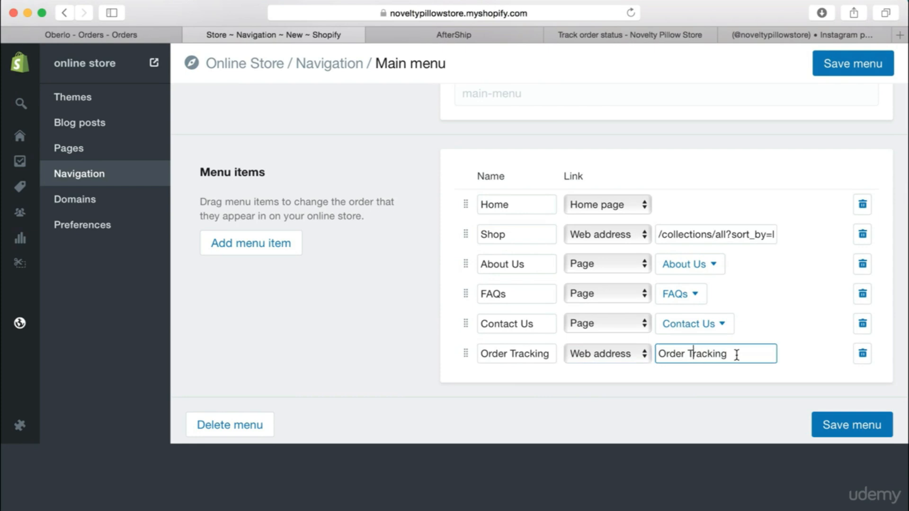
left_click_drag(737, 355, 647, 354)
type("https://noveltypillows.aftership.com")
left_click(845, 420)
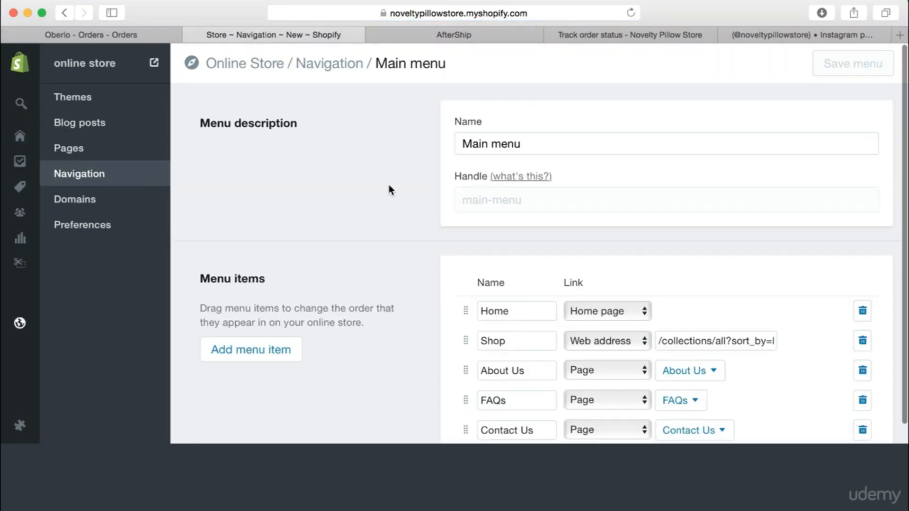
Test the storefront's sidebar and footer Order Tracking links, returning to the homepage after each
left_click(153, 63)
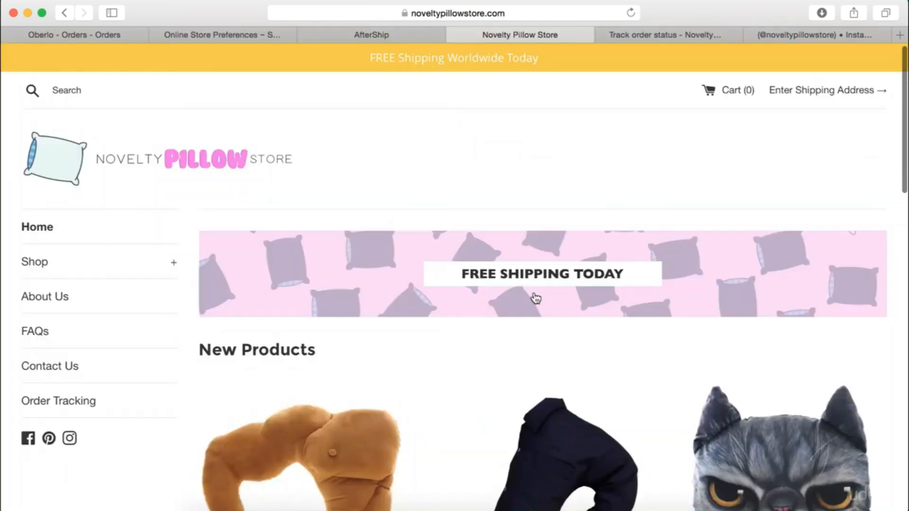
scroll(562, 218, "down", 5)
scroll(563, 225, "down", 3)
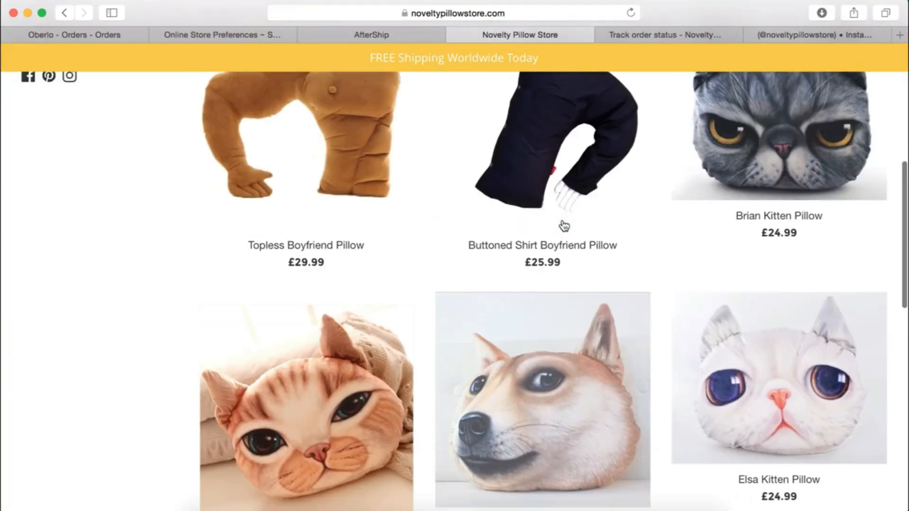
scroll(562, 226, "up", 8)
left_click(63, 403)
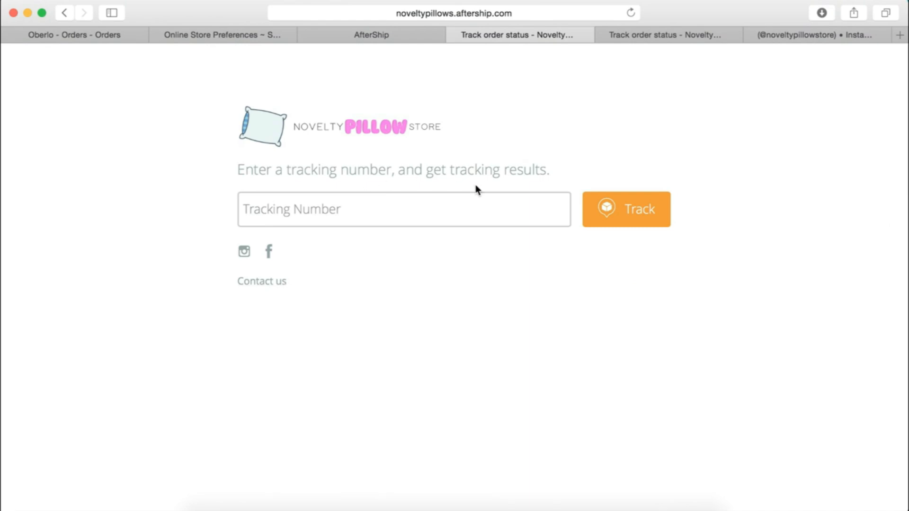
left_click(343, 128)
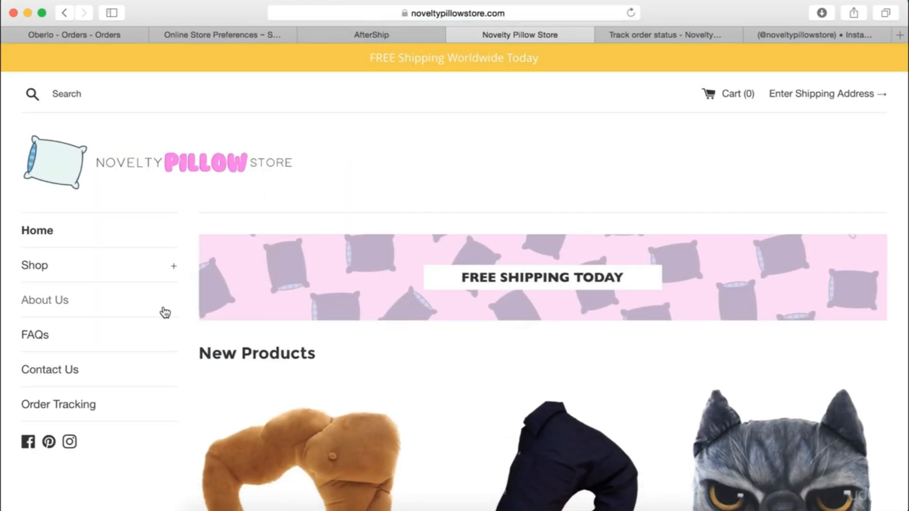
scroll(349, 274, "down", 1)
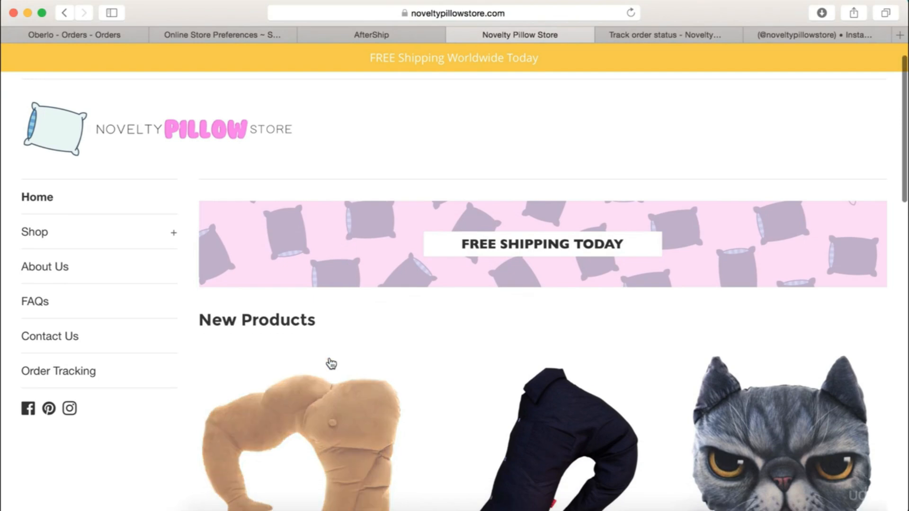
scroll(355, 285, "down", 7)
scroll(347, 319, "down", 10)
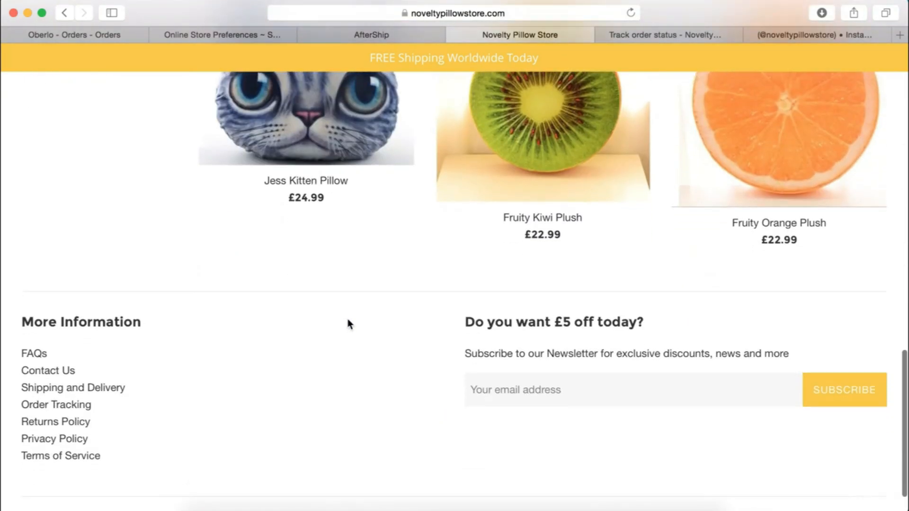
left_click(58, 364)
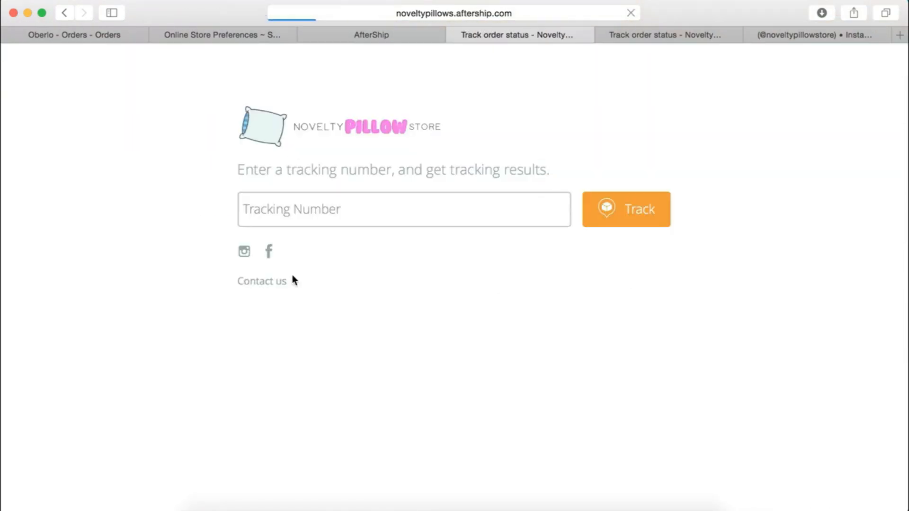
left_click(364, 126)
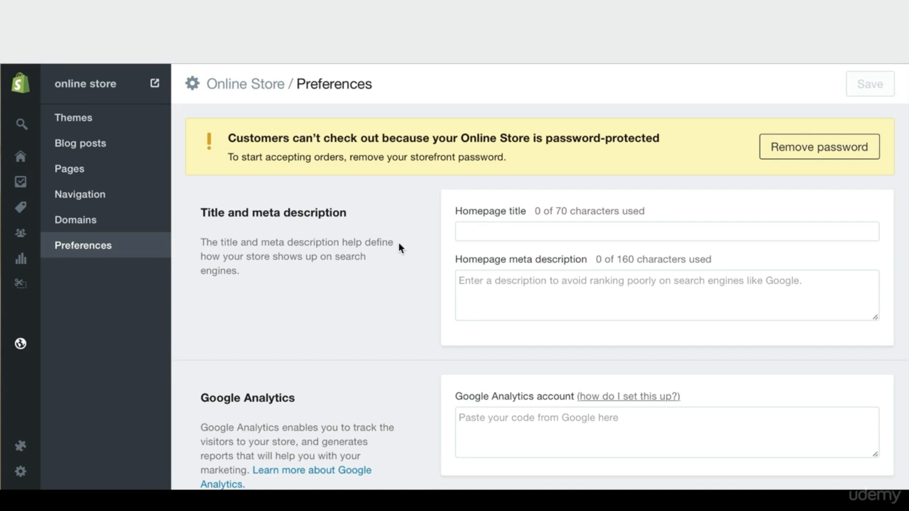
Set the homepage title to 'Novelty Pillow and Plush Store'
left_click(546, 230)
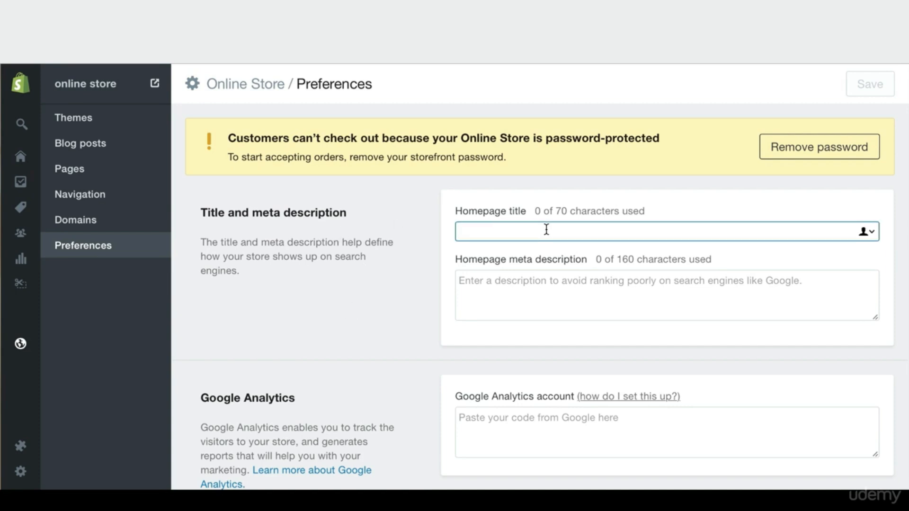
type("Nov")
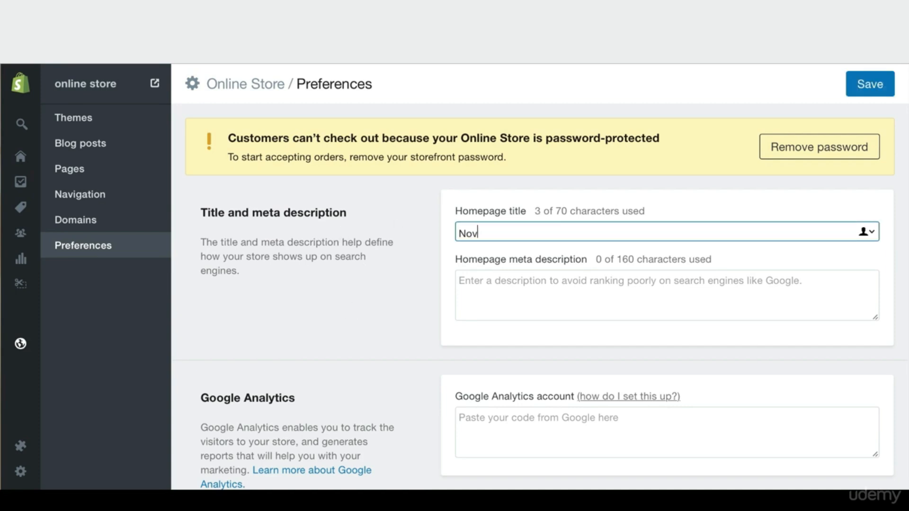
type("elty Pillow S")
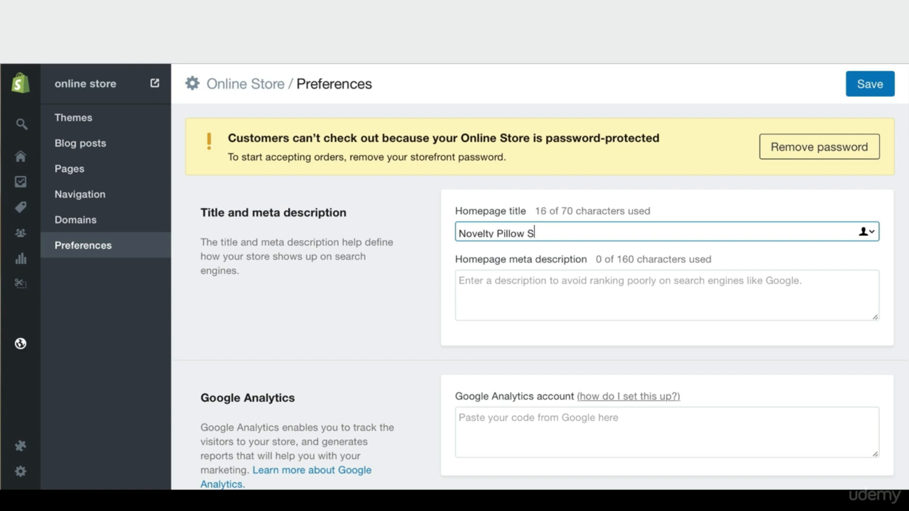
type("tore")
key("BackSpace")
type("s and Plush")
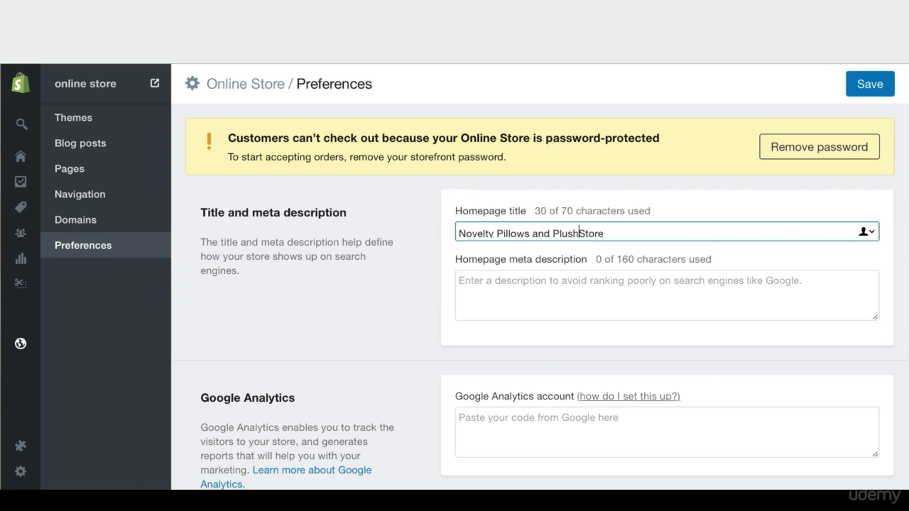
left_click(526, 233)
key("BackSpace")
Paste the description about novelty pillows, plushes and home decor as the homepage meta description
left_click(545, 295)
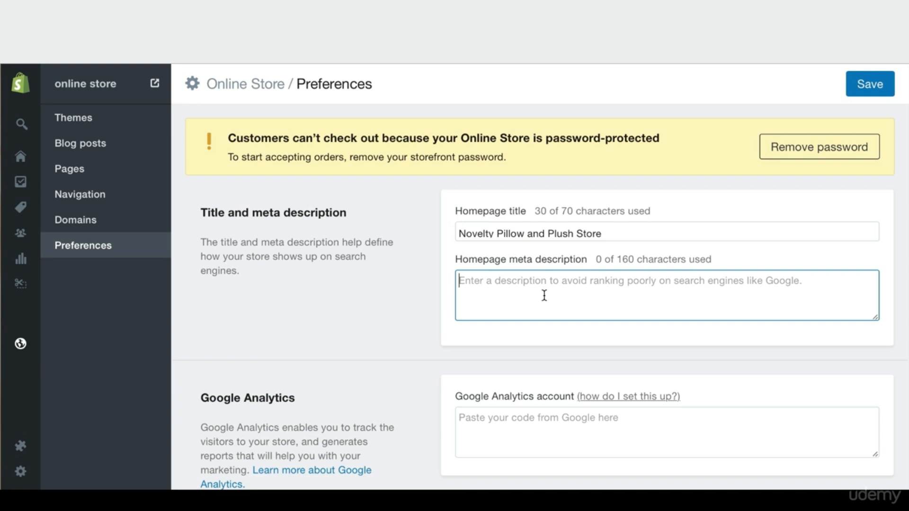
type("A huge range of novelty pillows, plushes and other home decor at great prices.")
scroll(410, 291, "down", 3)
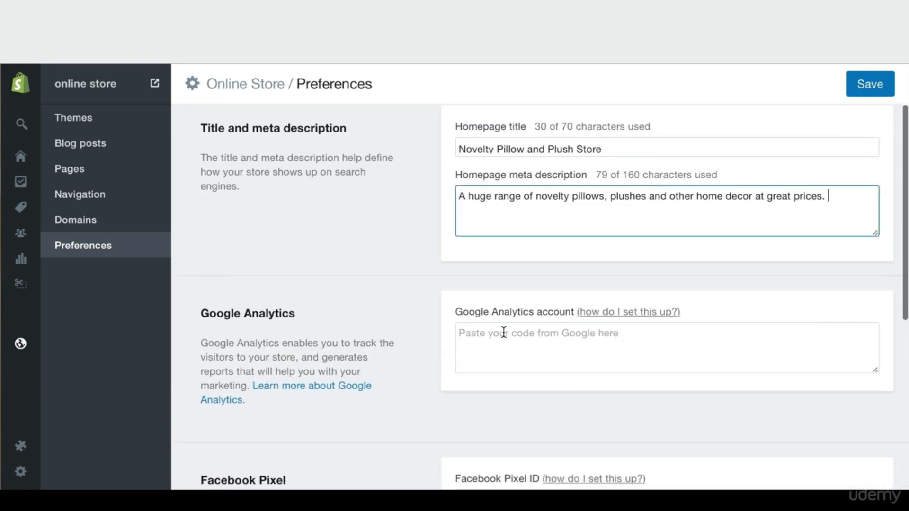
left_click(461, 53)
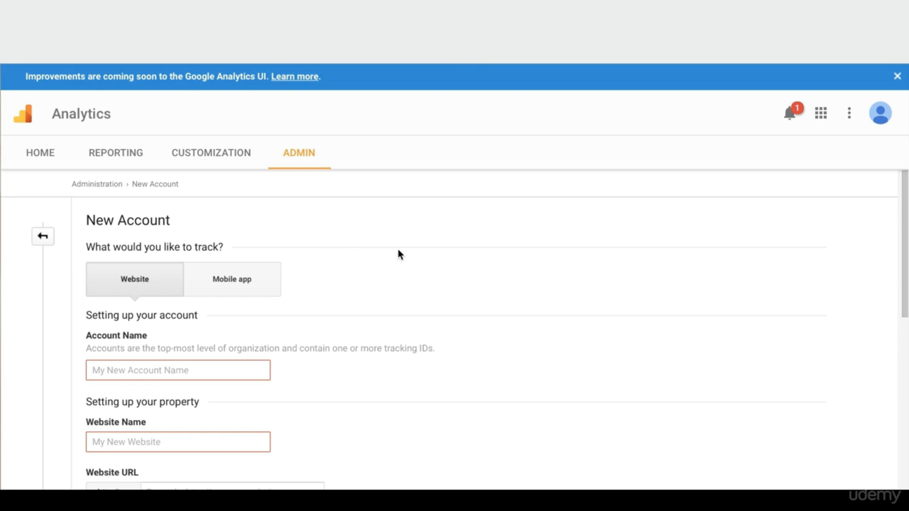
Click through the empty Account Name and Website Name fields and open, then close, the Industry Category list
scroll(314, 253, "down", 1)
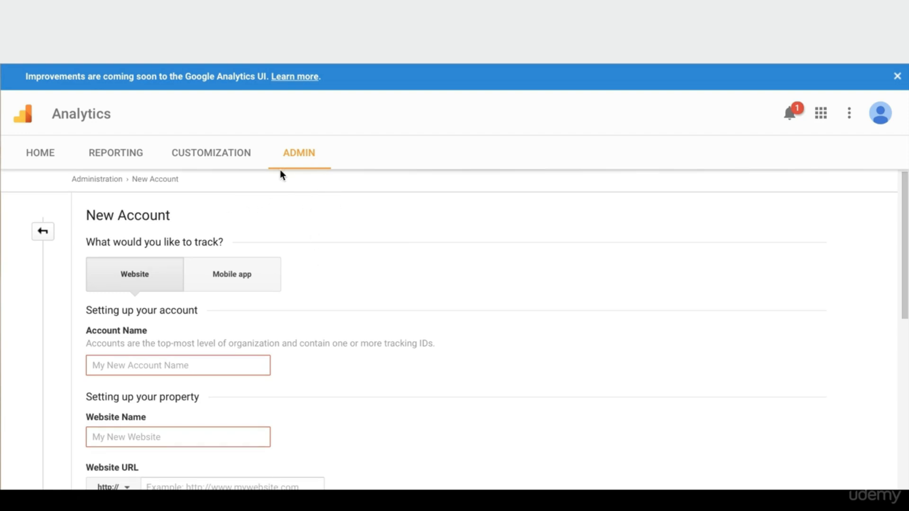
scroll(336, 308, "down", 2)
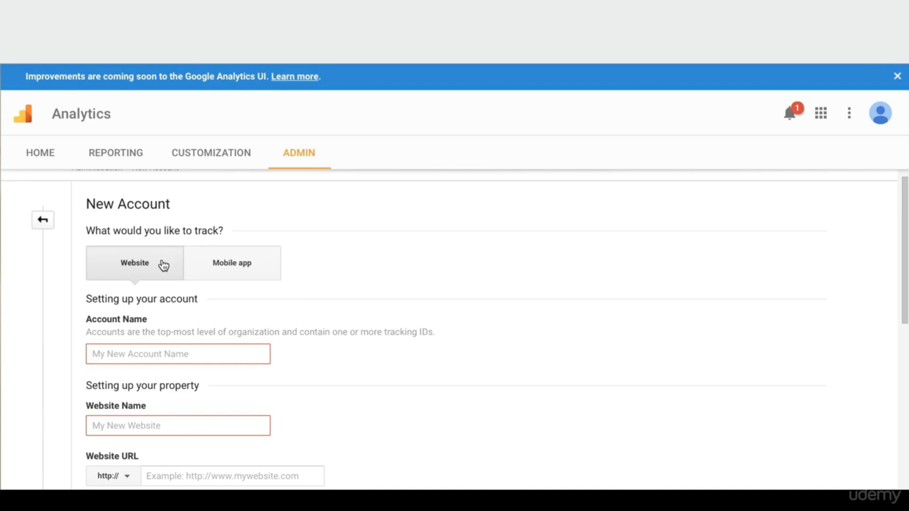
scroll(186, 325, "down", 3)
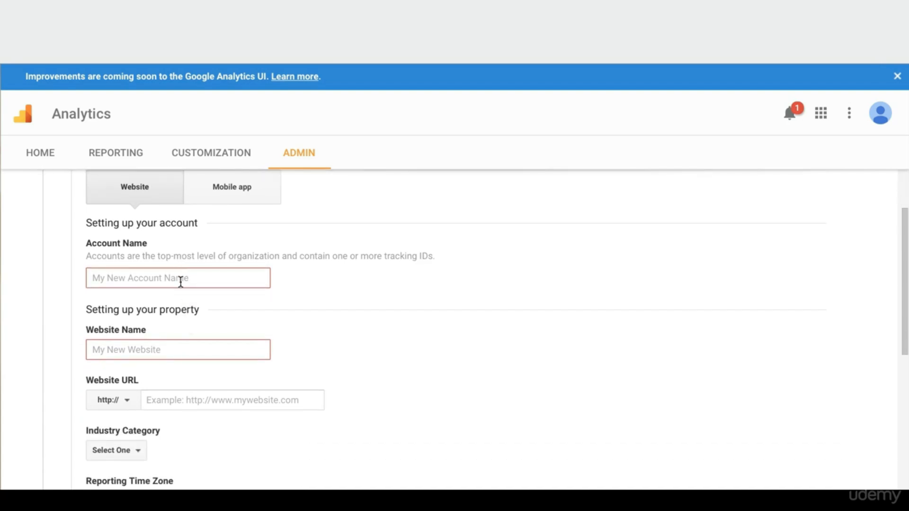
left_click(180, 282)
scroll(205, 286, "down", 2)
left_click(194, 286)
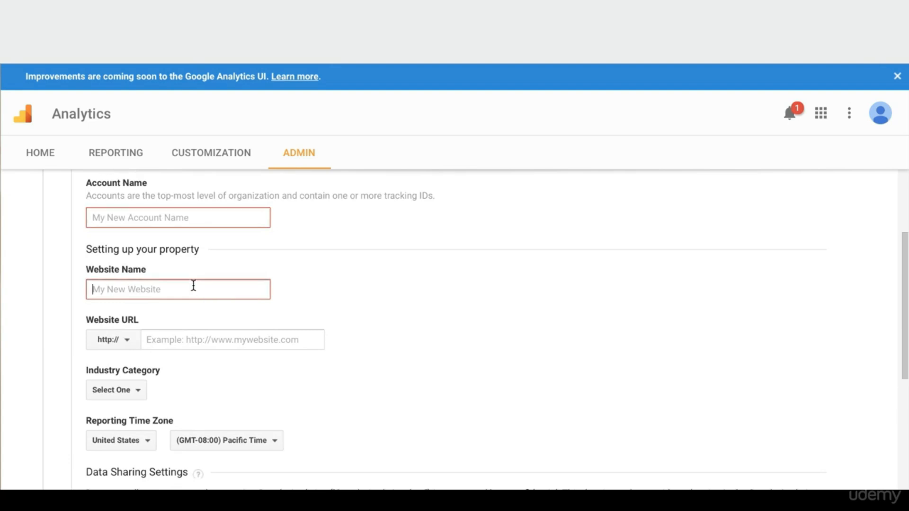
scroll(284, 303, "down", 1)
scroll(230, 270, "up", 2)
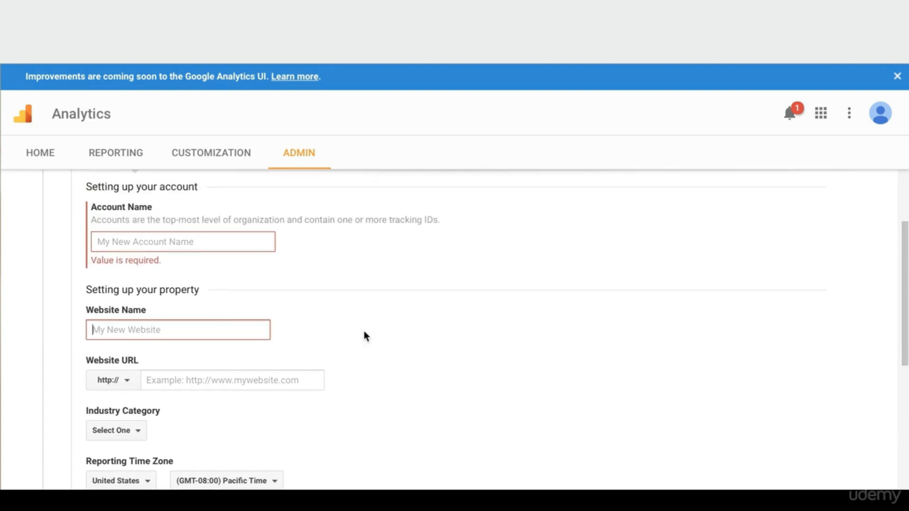
scroll(350, 332, "down", 2)
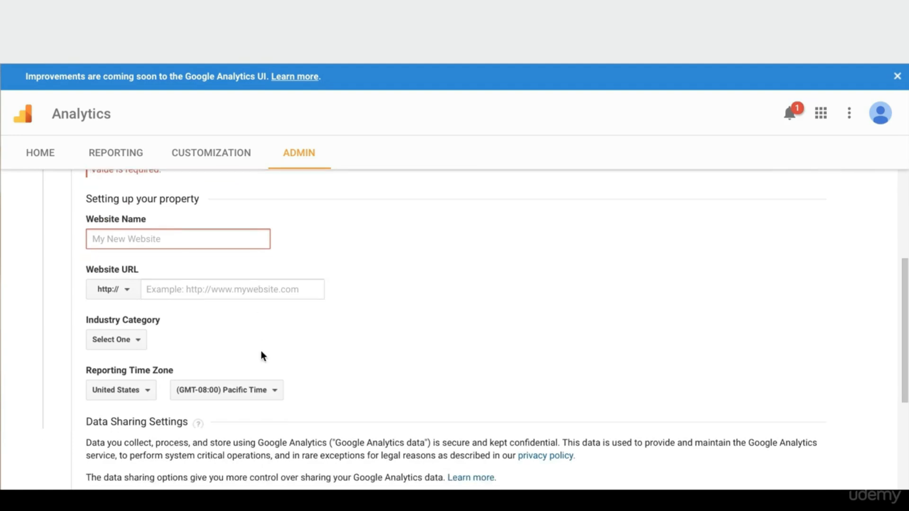
scroll(262, 355, "down", 1)
left_click(122, 313)
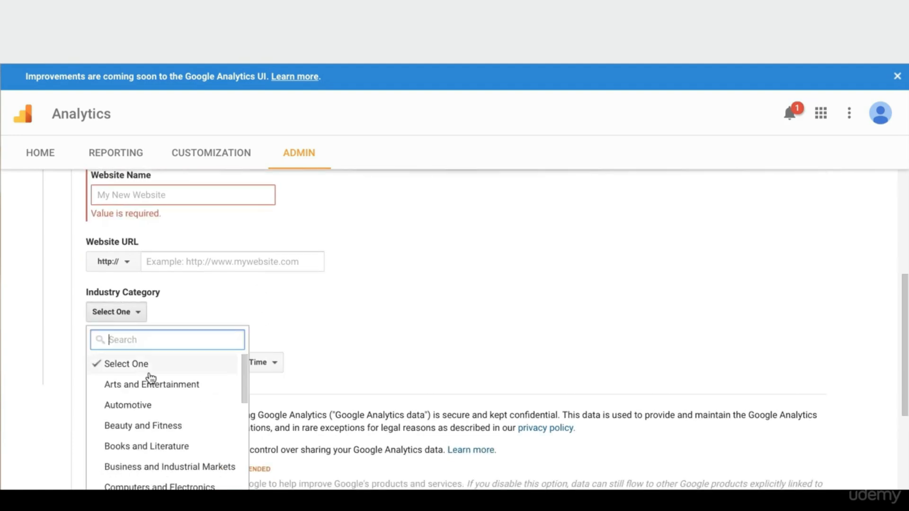
scroll(157, 407, "down", 4)
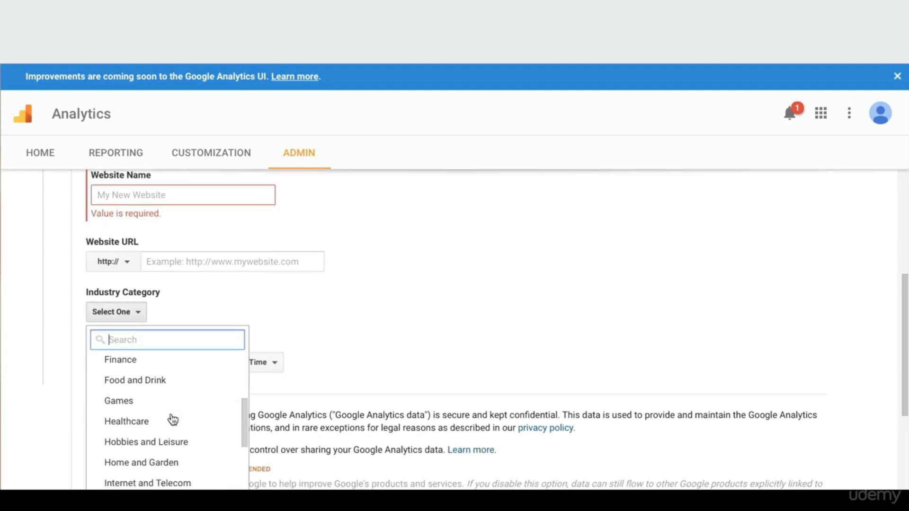
scroll(173, 420, "down", 1)
left_click(419, 334)
Request a tracking ID with the names left blank, triggering required-field errors
scroll(418, 334, "down", 3)
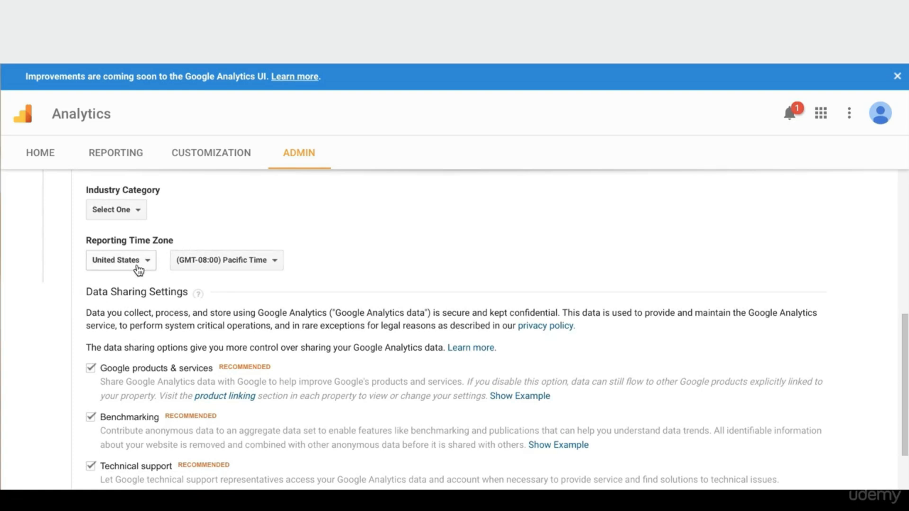
scroll(302, 290, "down", 1)
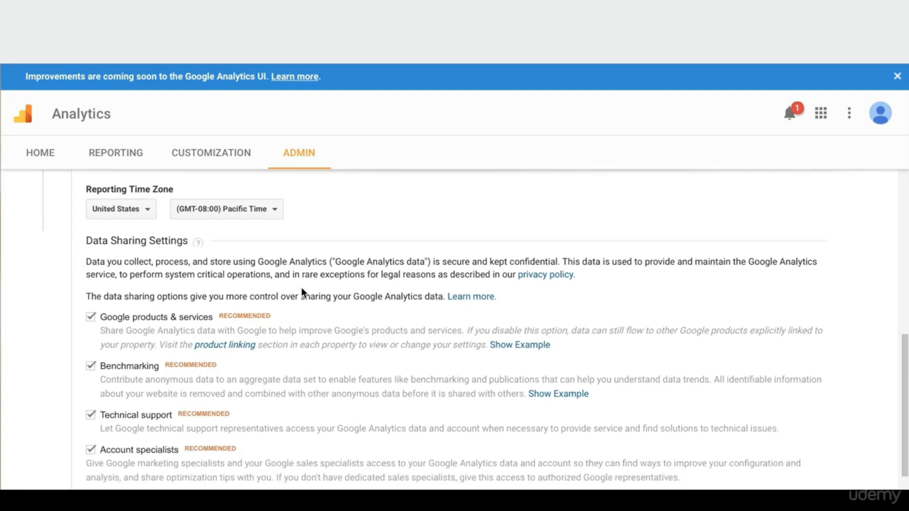
scroll(301, 293, "down", 1)
scroll(186, 329, "down", 1)
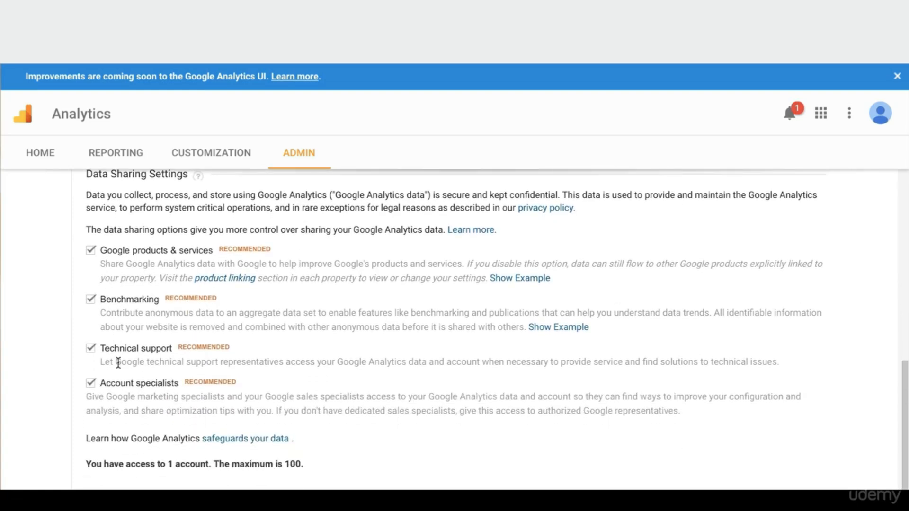
scroll(344, 376, "down", 1)
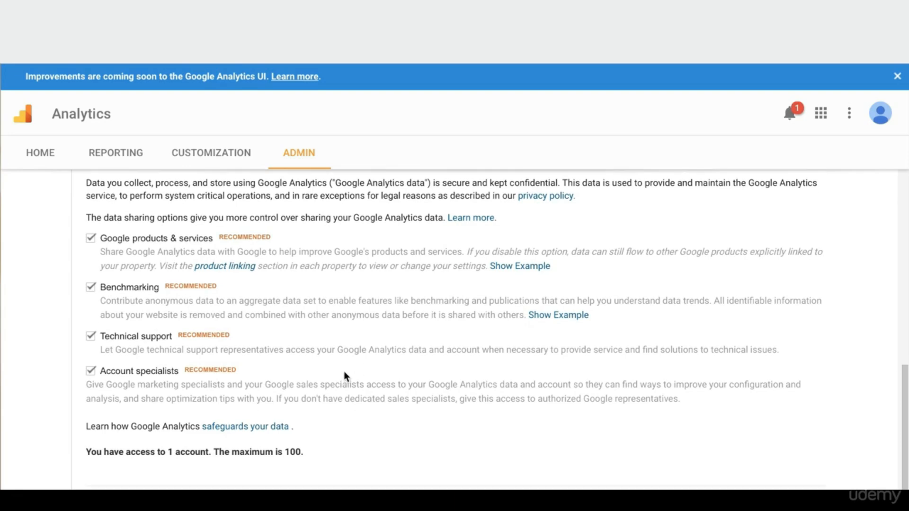
scroll(344, 374, "down", 1)
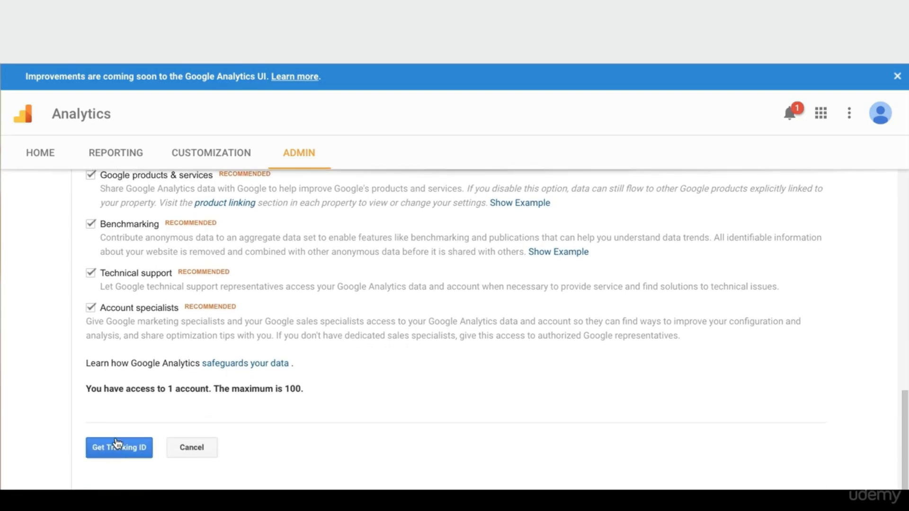
left_click(117, 445)
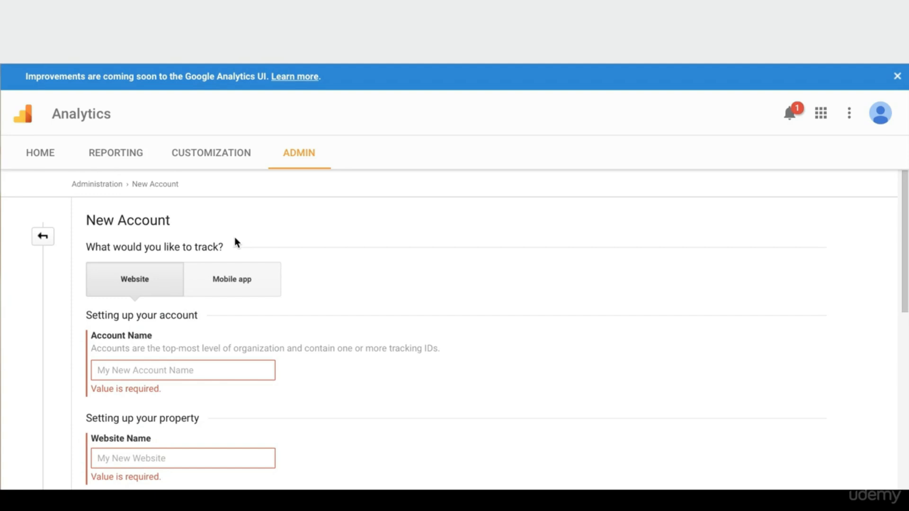
Highlight the Account Name label on the New Account form while explaining it
scroll(233, 324, "down", 1)
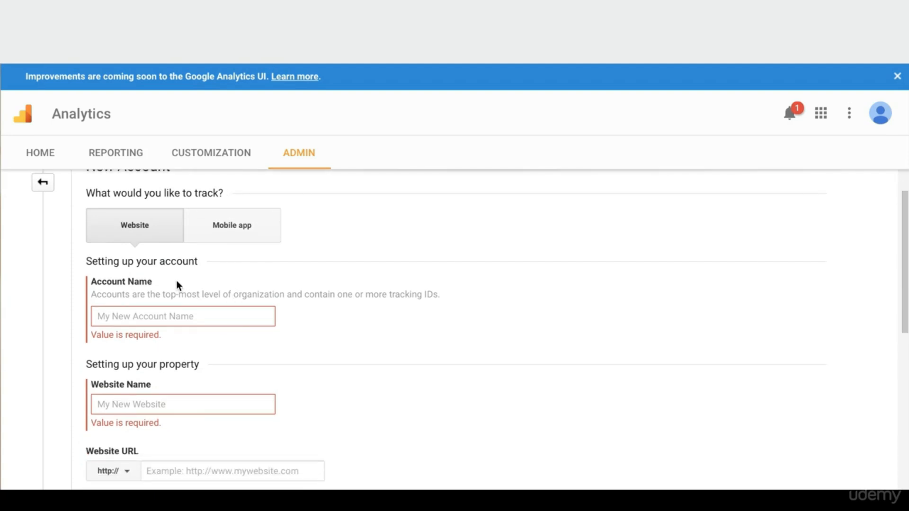
left_click_drag(156, 284, 90, 282)
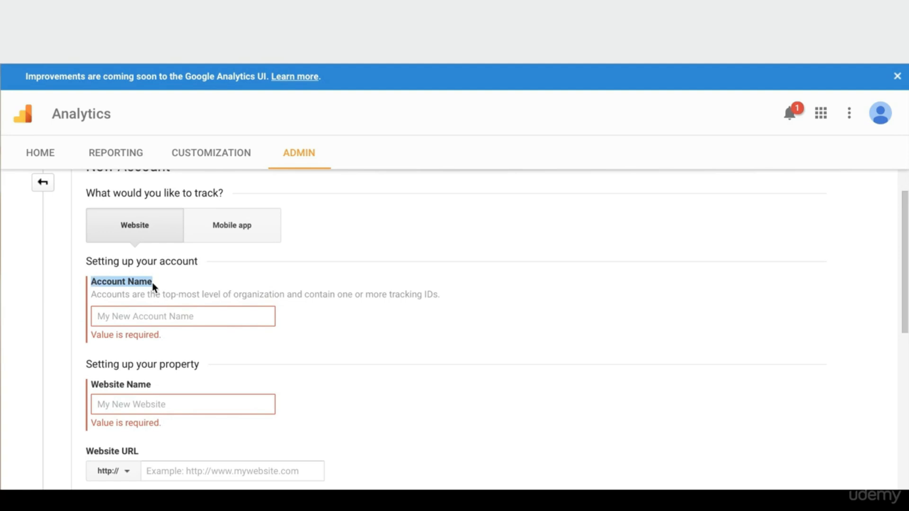
left_click(256, 285)
scroll(140, 272, "up", 1)
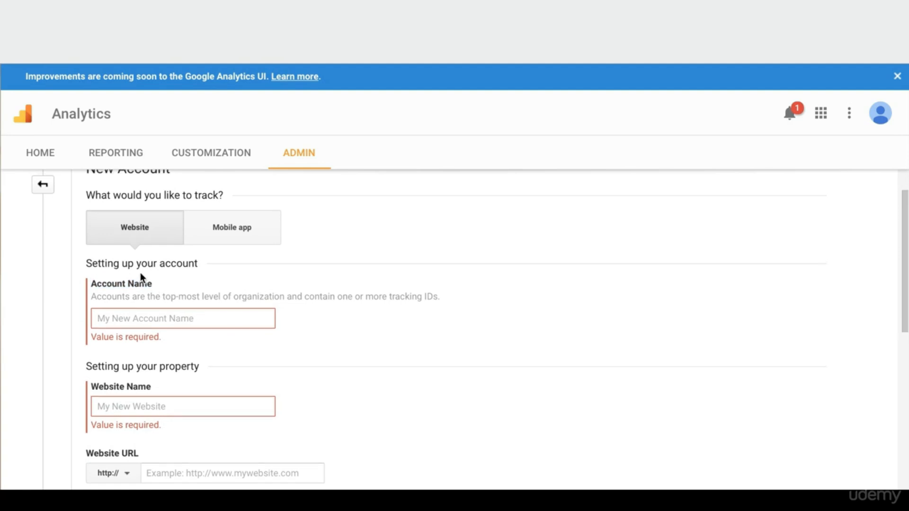
left_click_drag(163, 284, 89, 284)
left_click(175, 283)
Highlight the 'Setting up your property' heading, then back out of the New Account form
scroll(174, 284, "up", 1)
scroll(231, 297, "down", 1)
scroll(227, 355, "down", 3)
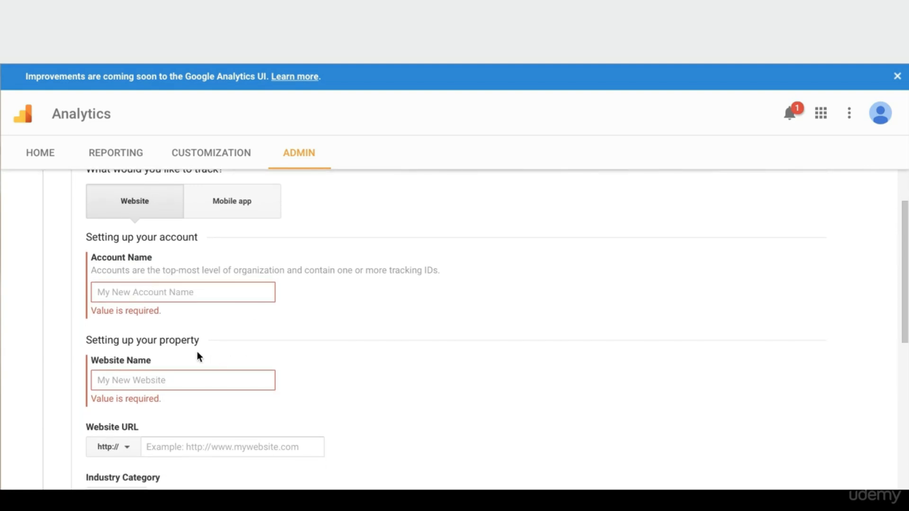
left_click_drag(200, 341, 81, 343)
left_click(127, 340)
left_click_drag(199, 338, 85, 343)
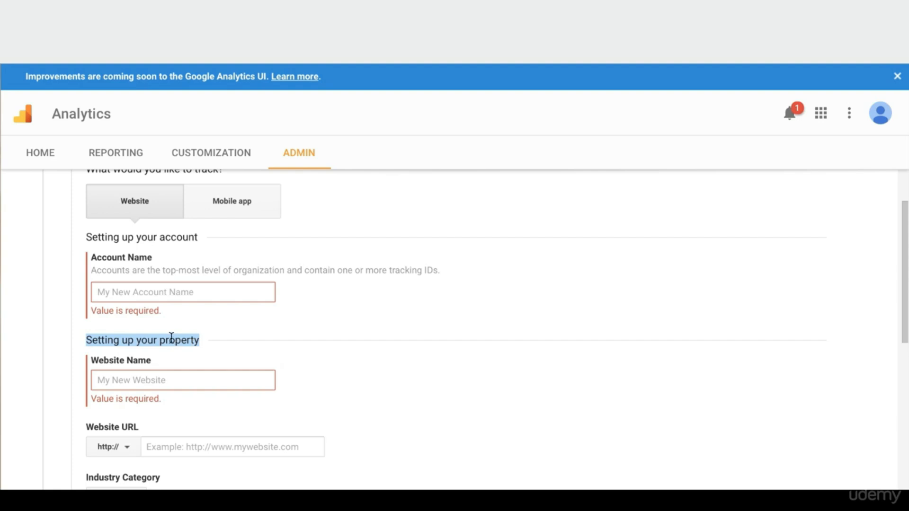
left_click(221, 342)
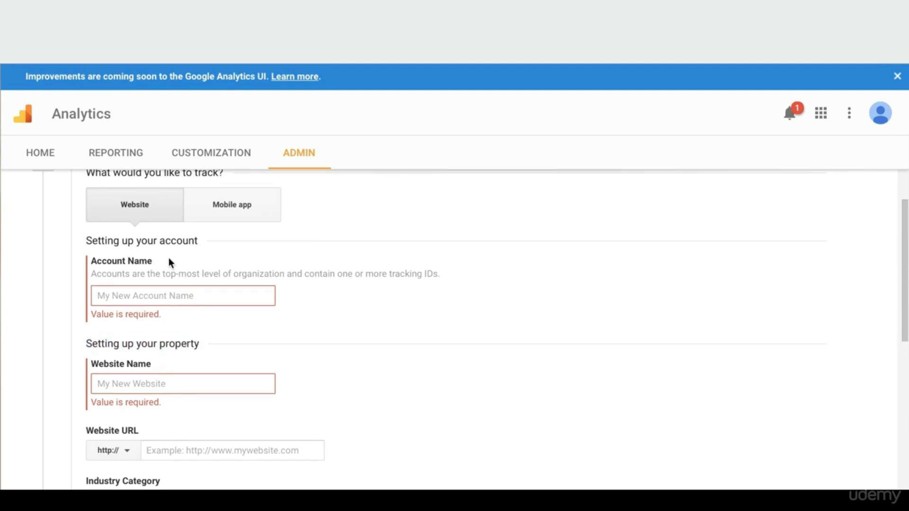
scroll(169, 257, "up", 2)
left_click(42, 217)
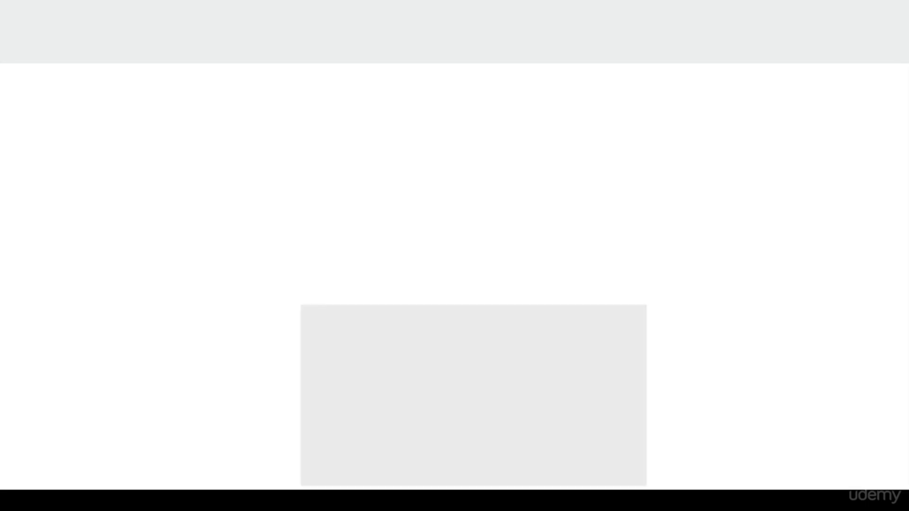
Select the Novelty Pillow Store tracking code and return to Shopify's Preferences page
scroll(536, 280, "down", 1)
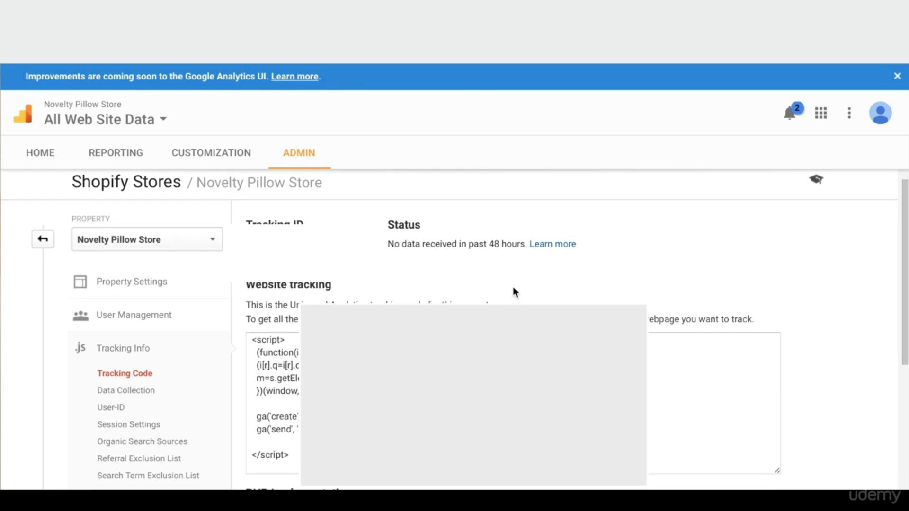
left_click(662, 398)
scroll(663, 398, "down", 1)
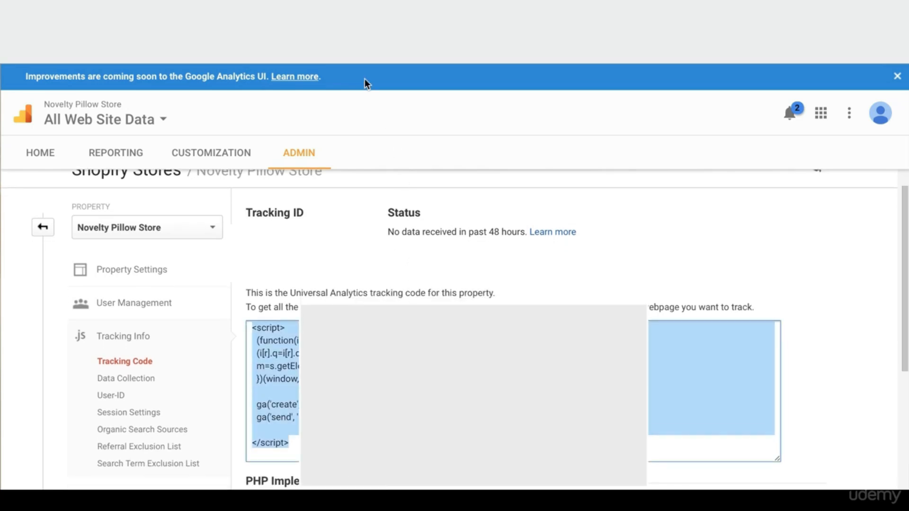
left_click(146, 62)
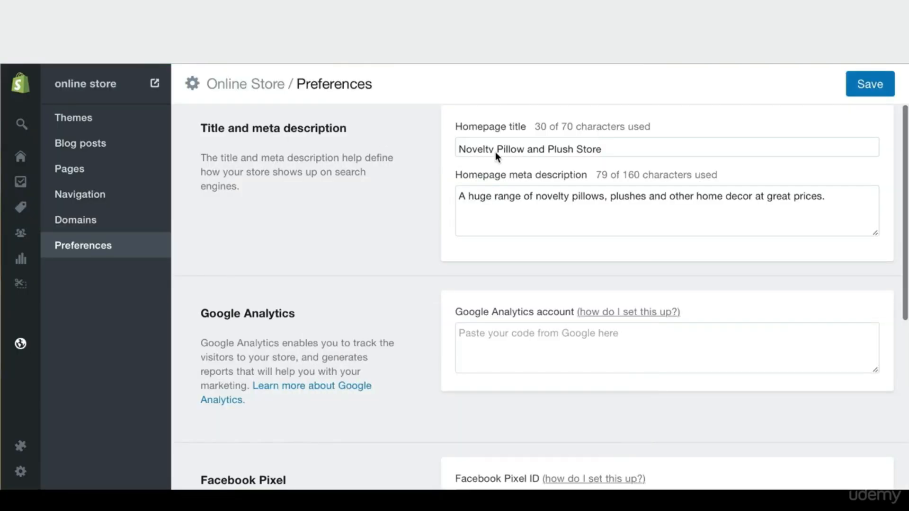
Paste the Google Analytics tracking code into the account field and save the preferences
left_click(562, 347)
key("ctrl+v")
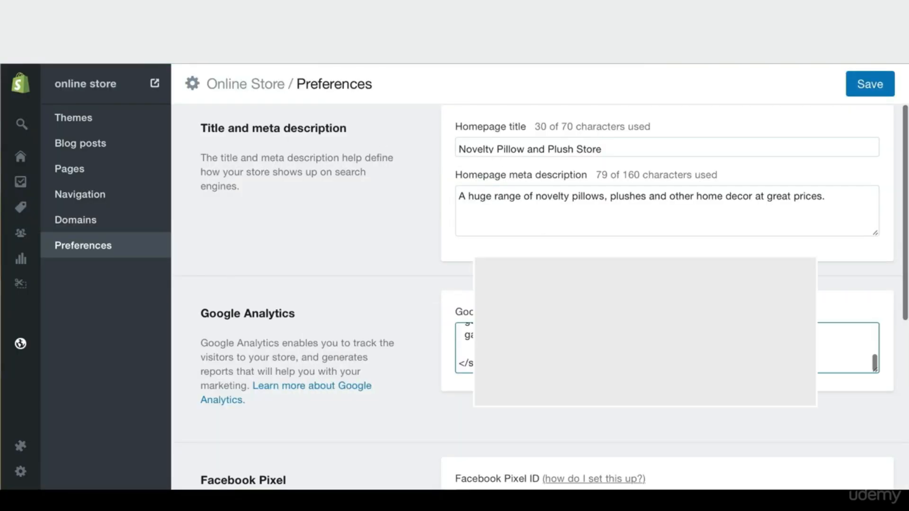
scroll(663, 348, "up", 5)
scroll(363, 362, "down", 2)
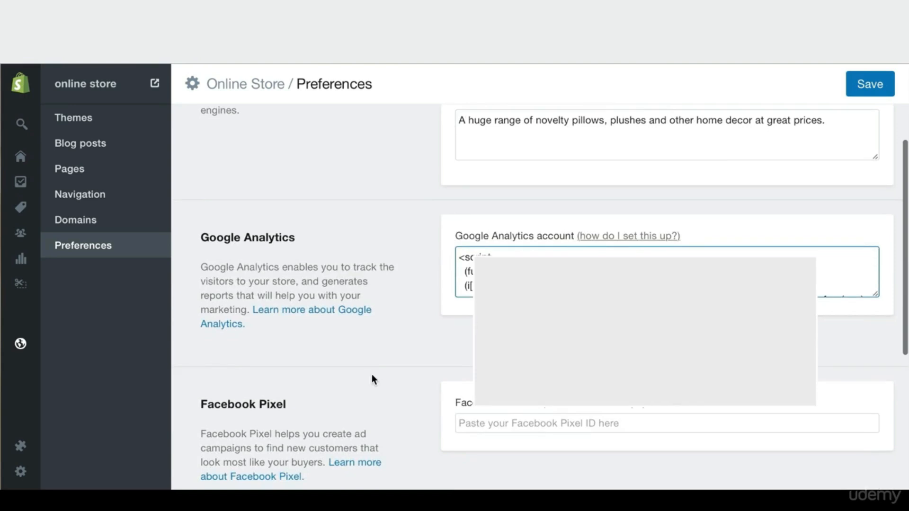
scroll(416, 335, "up", 1)
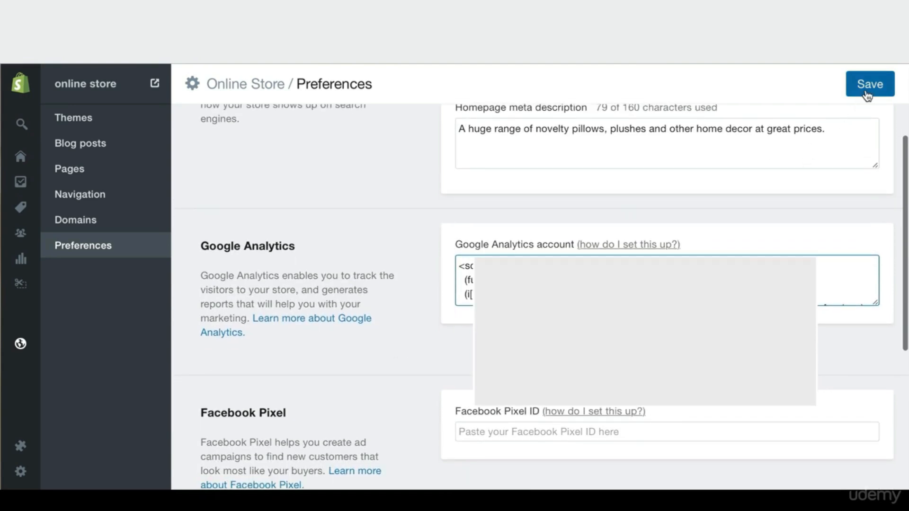
left_click(867, 93)
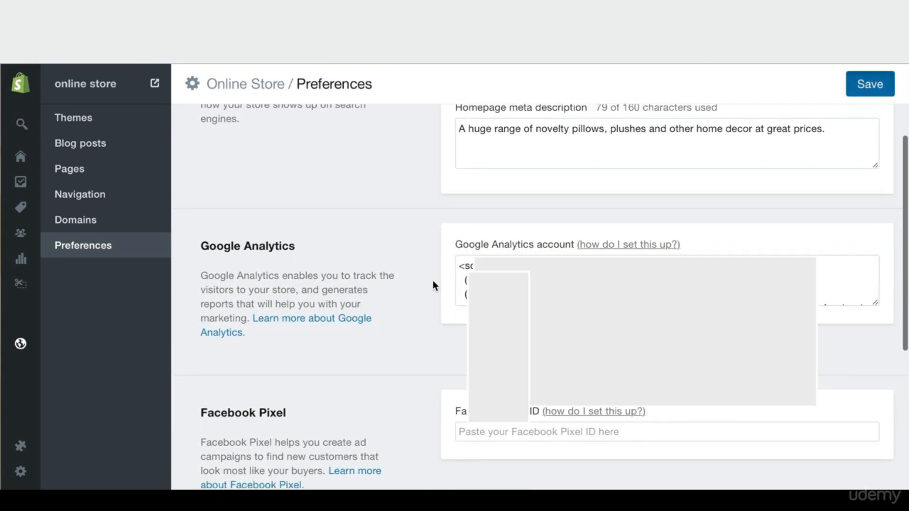
Turn on Enhanced Ecommerce and save the preferences again
scroll(427, 240, "down", 3)
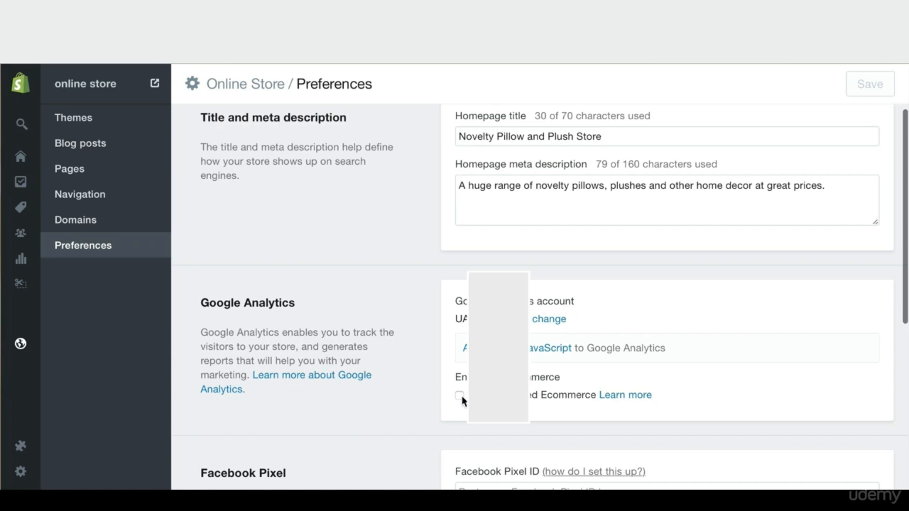
left_click(460, 396)
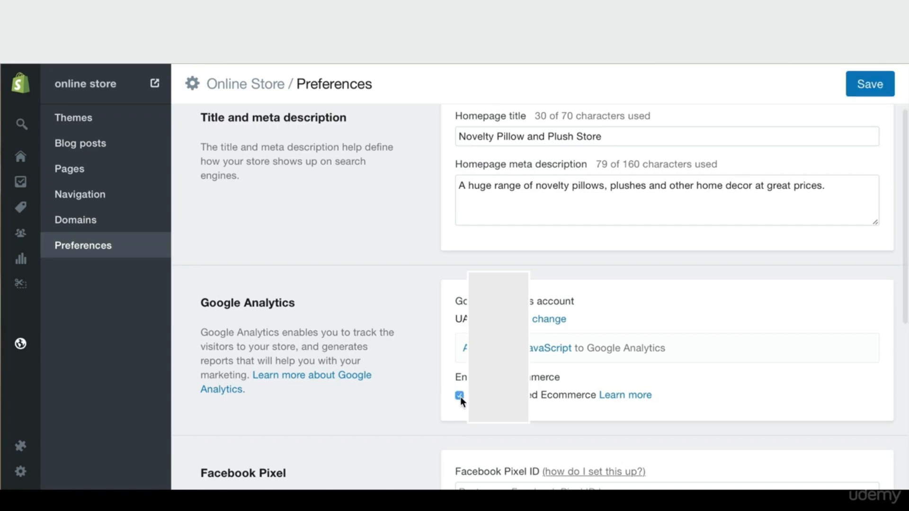
left_click(871, 89)
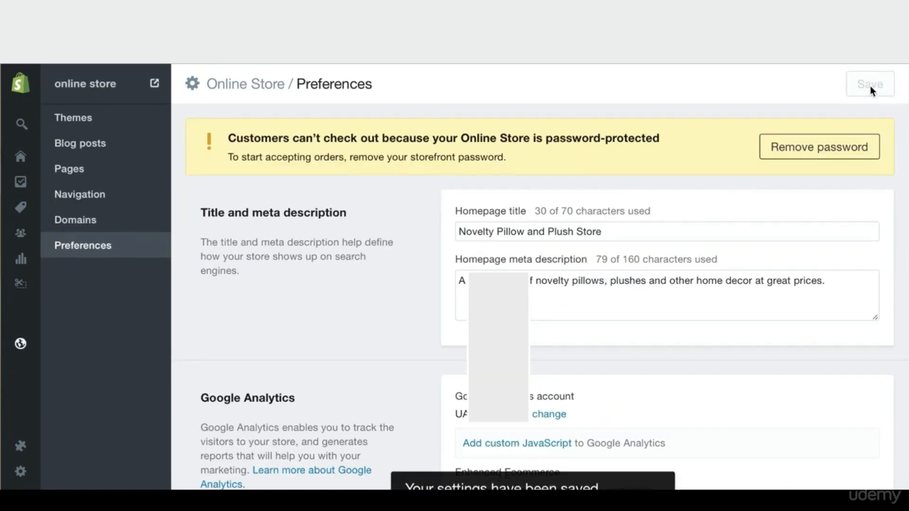
scroll(408, 384, "down", 4)
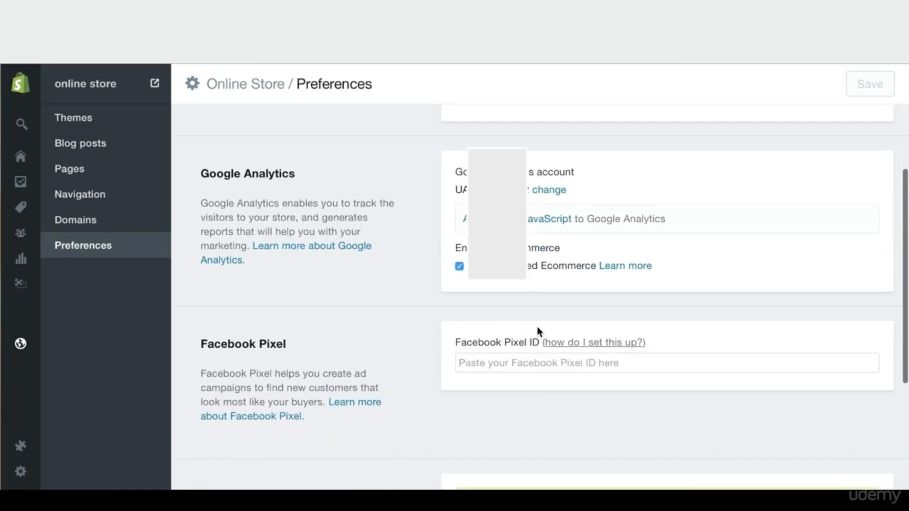
Open the Facebook Adverts tools menu from the Ads Manager page
left_click(738, 59)
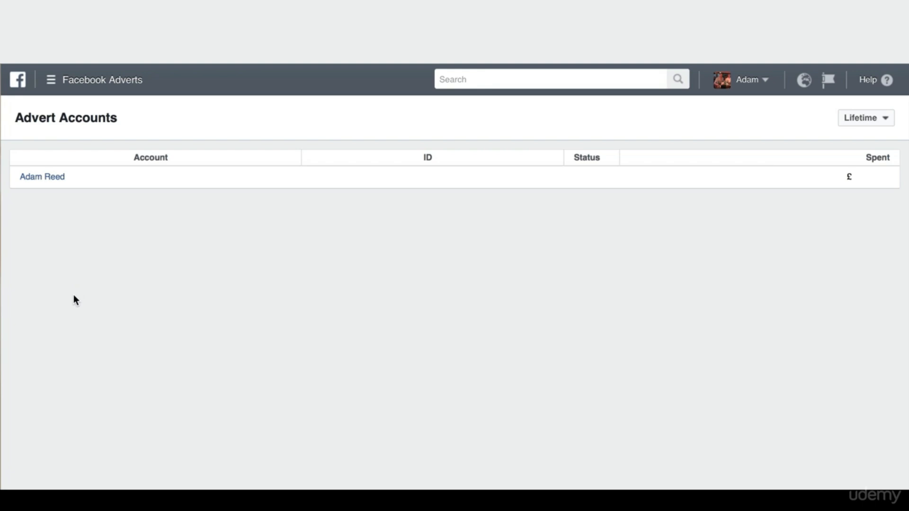
left_click(89, 84)
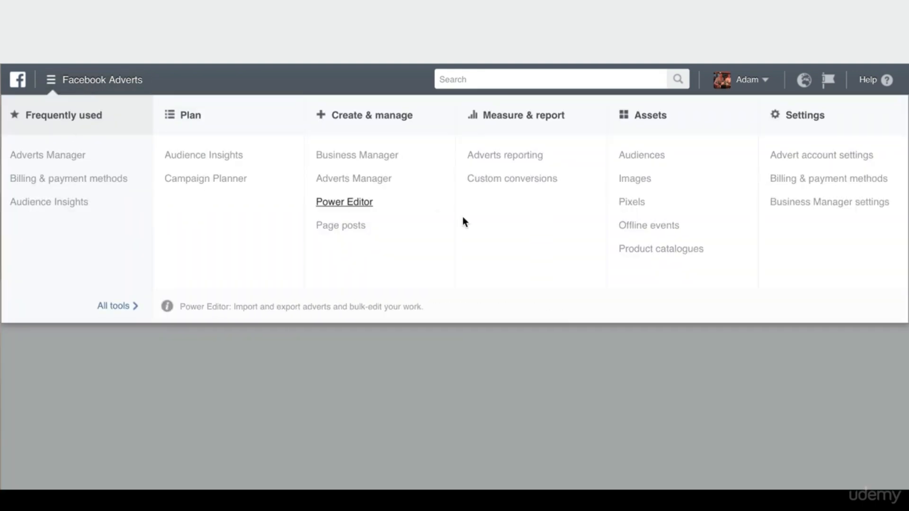
Go to Pixels under Assets, dismiss the tour, and start Set up pixel for the Universal Pixel
left_click(649, 201)
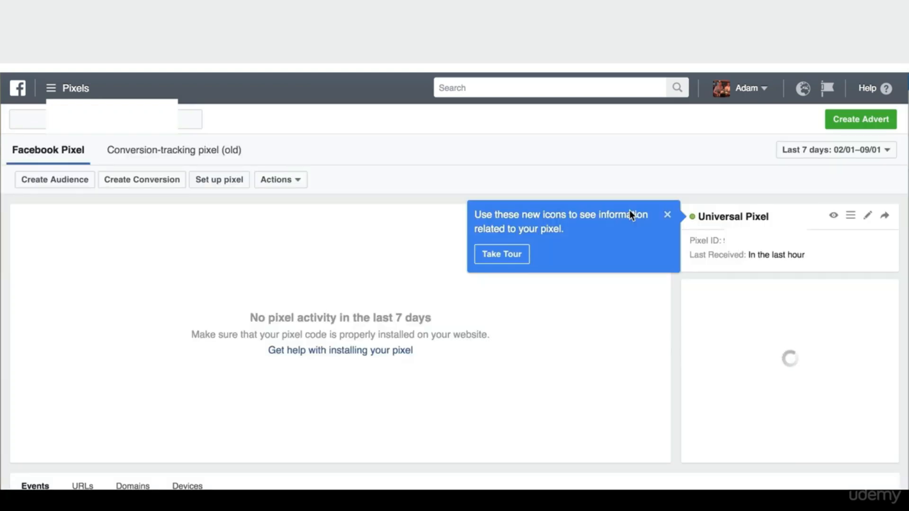
left_click(668, 216)
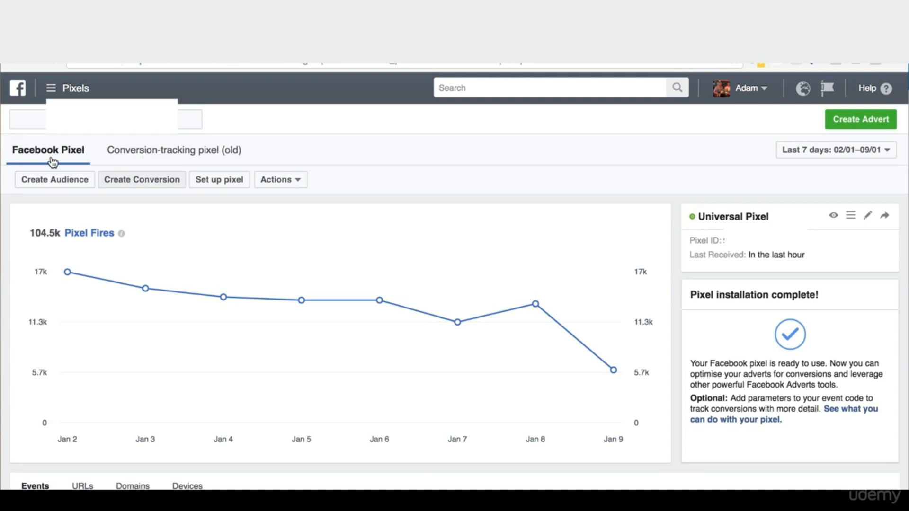
left_click(221, 181)
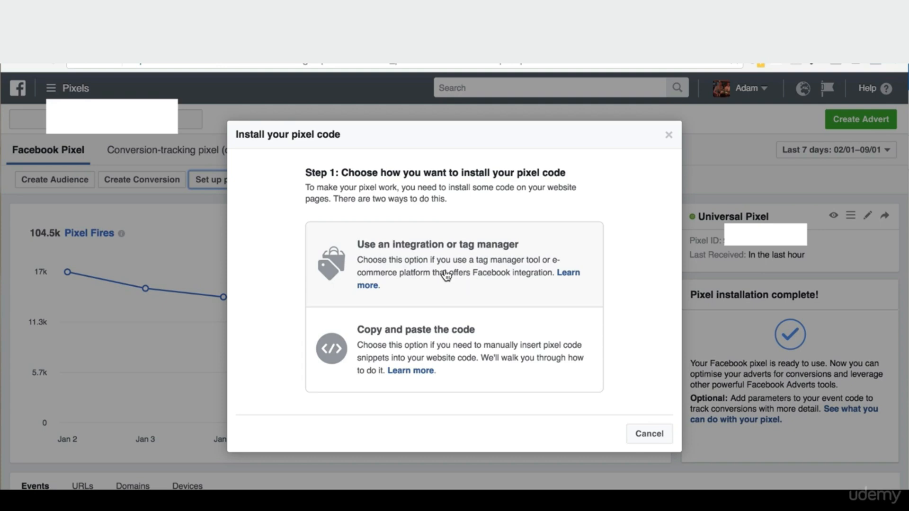
Close the Install your pixel code dialog and return to Shopify's Facebook Pixel preferences section
key("Escape")
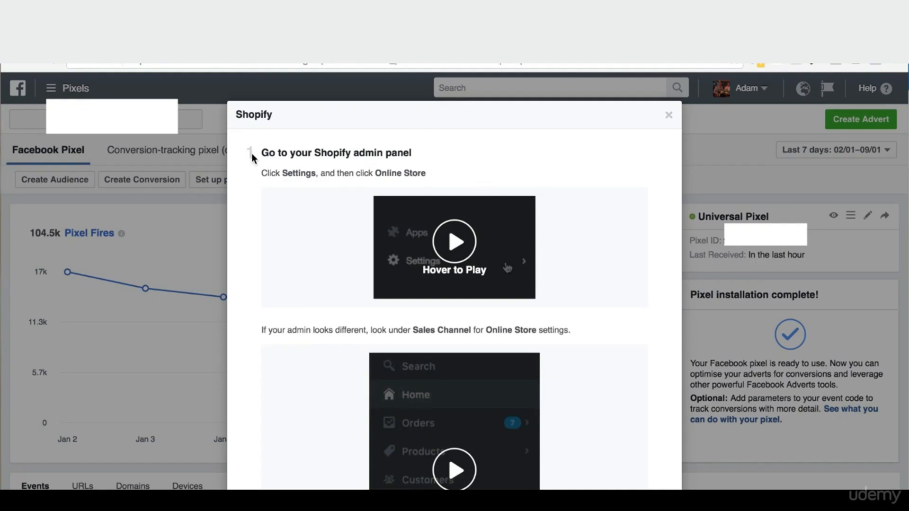
mouse_move(424, 276)
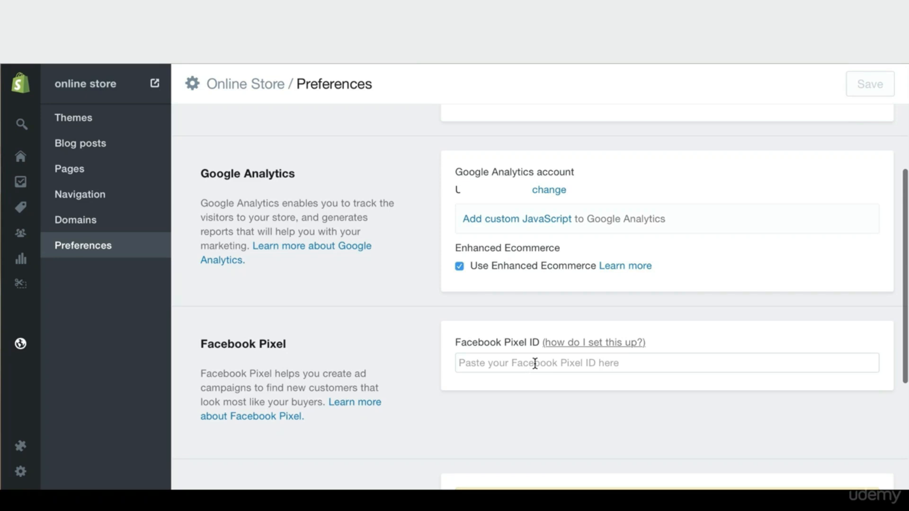
Select the empty Facebook Pixel ID field in Preferences and scroll back up the page
left_click(535, 363)
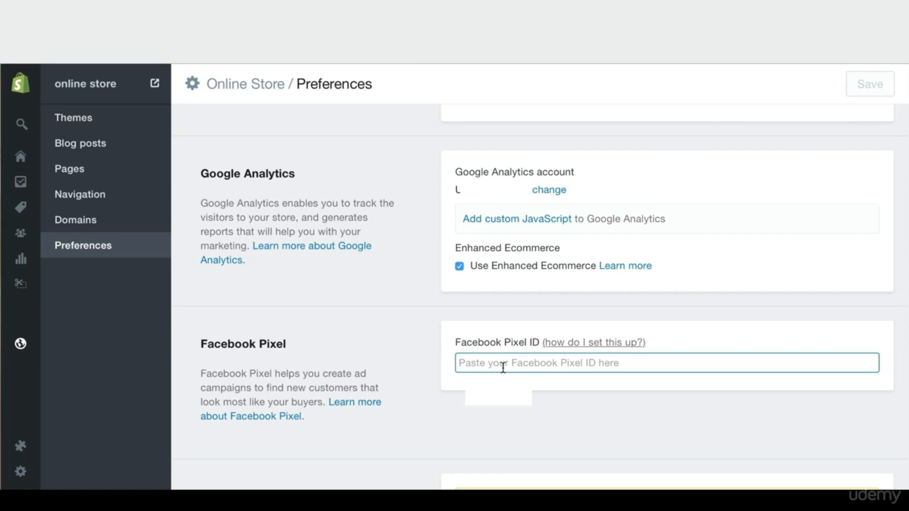
scroll(333, 248, "up", 5)
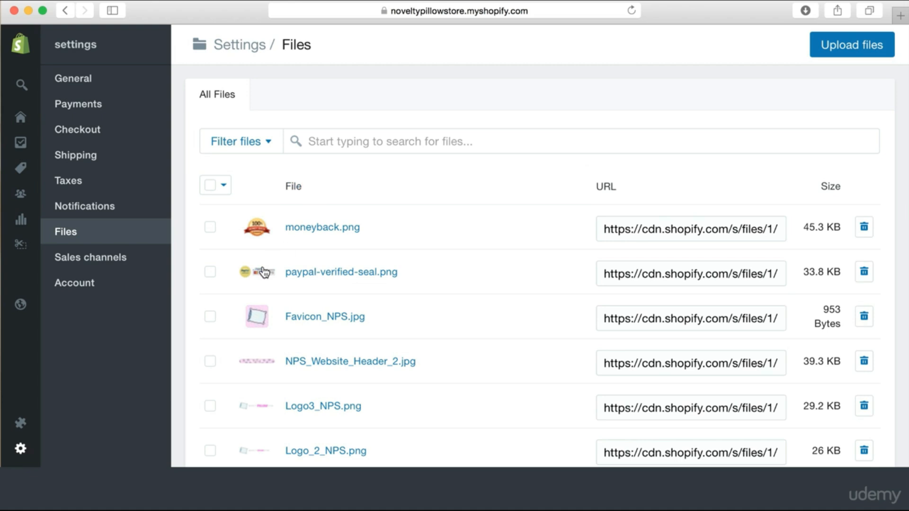
Open Online Store in a new tab and launch Edit HTML/CSS for the Simple theme
right_click(29, 310)
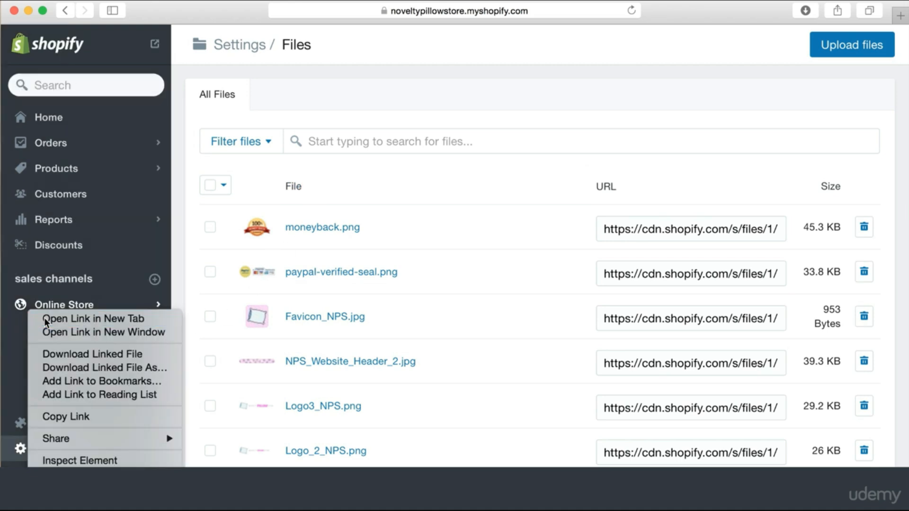
left_click(45, 319)
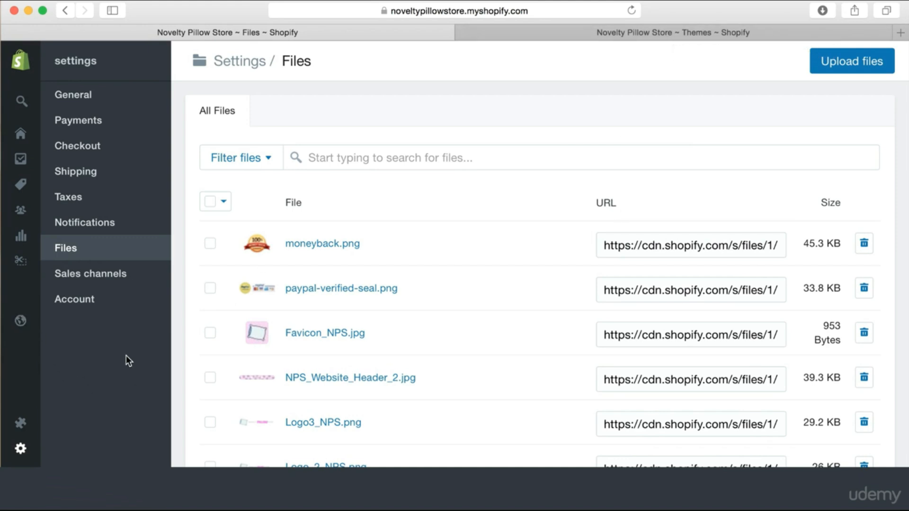
left_click(708, 36)
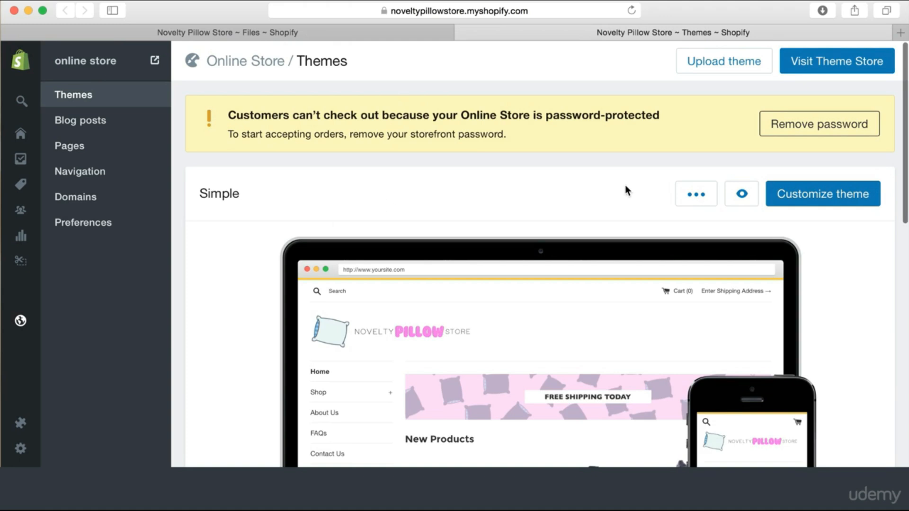
left_click(700, 204)
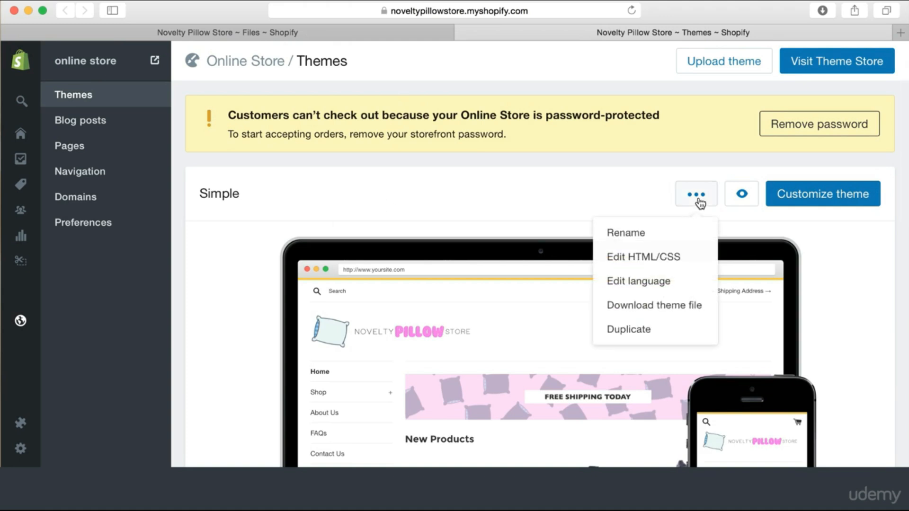
left_click(651, 258)
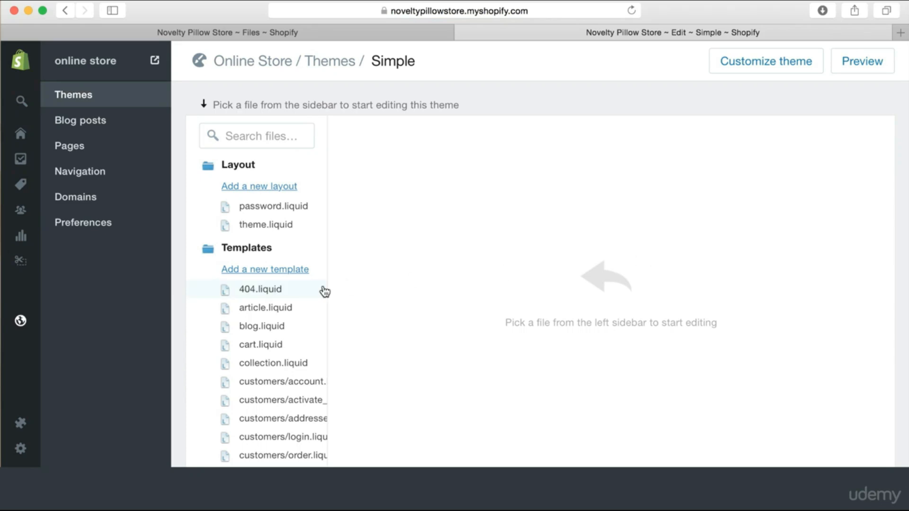
Load the product.liquid template, collapse Templates and expand the Sections folder
scroll(283, 337, "down", 2)
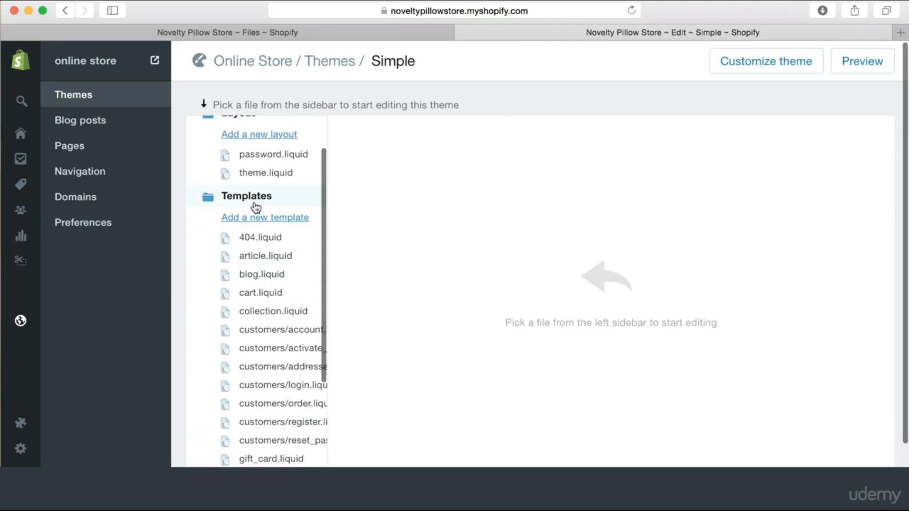
scroll(266, 390, "down", 4)
scroll(267, 391, "down", 3)
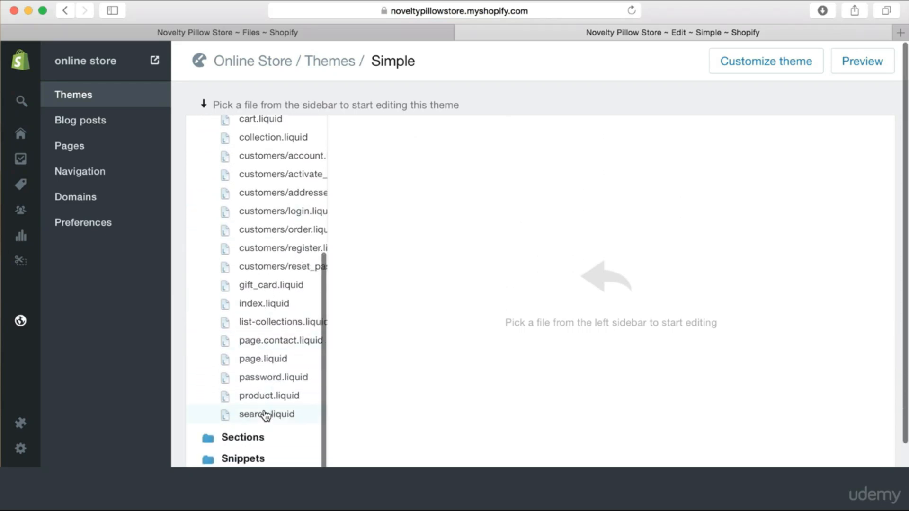
left_click(278, 397)
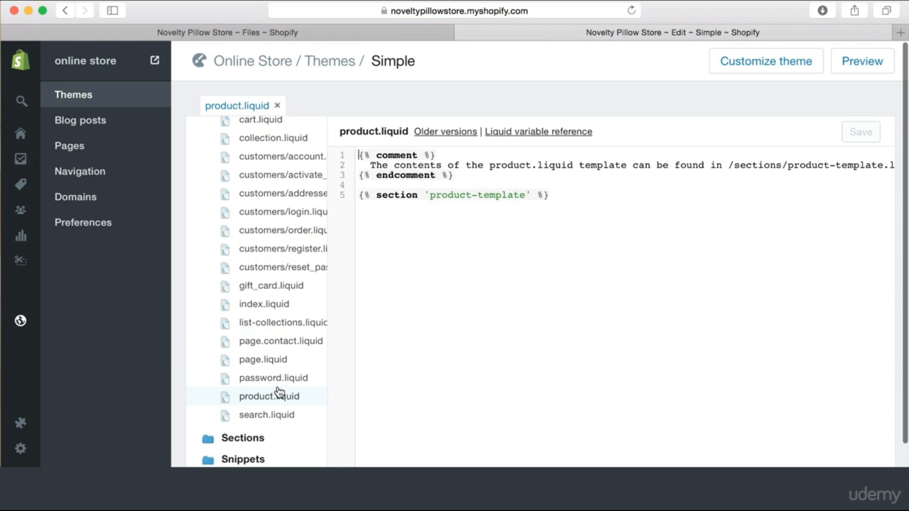
scroll(283, 303, "up", 8)
left_click(248, 239)
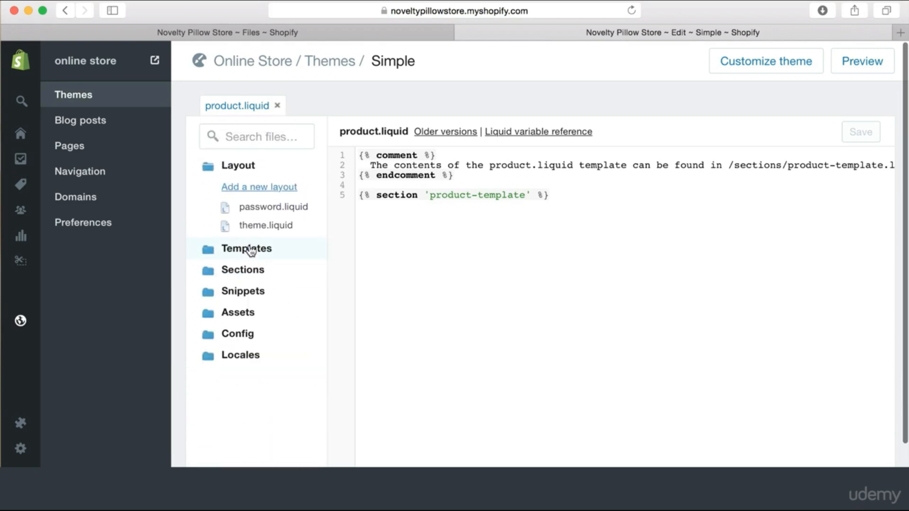
left_click(249, 273)
scroll(256, 336, "down", 5)
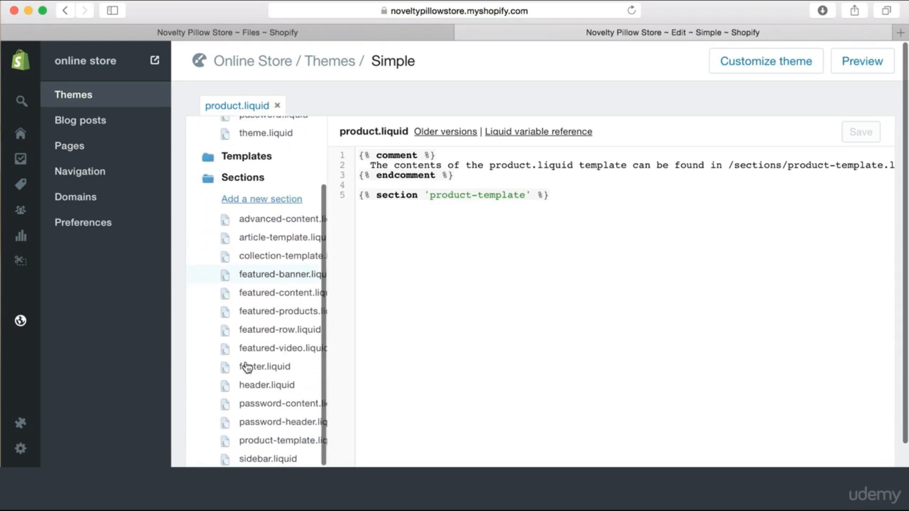
scroll(256, 335, "up", 1)
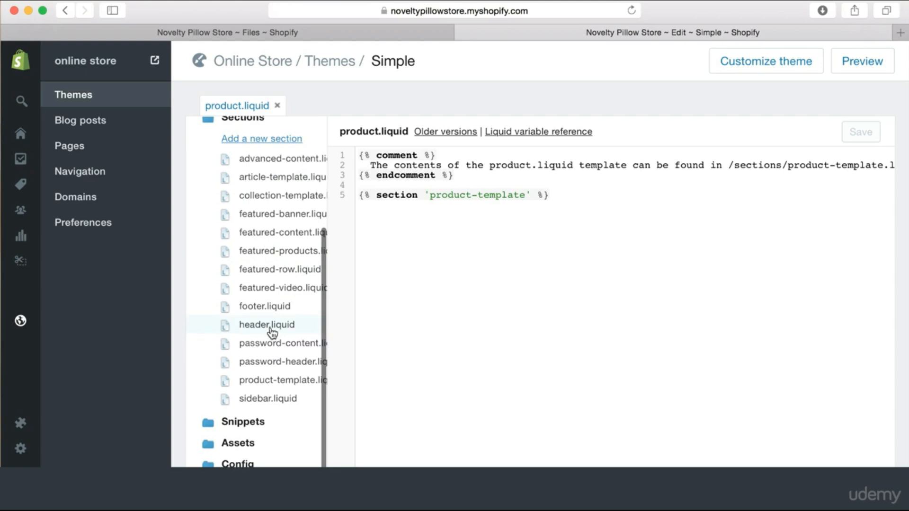
Open product-template.liquid and search 'addto' to find the AddToCart button markup
left_click(276, 381)
scroll(565, 356, "down", 2)
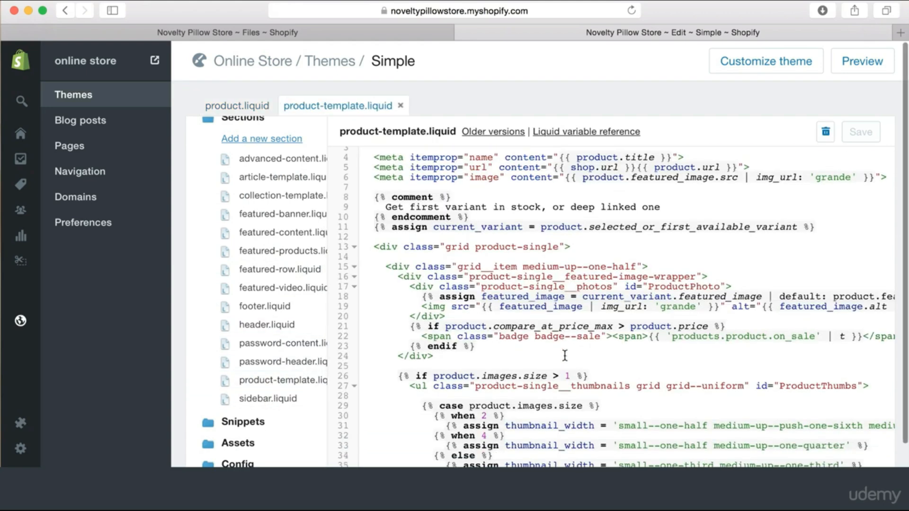
scroll(565, 356, "down", 4)
left_click(585, 364)
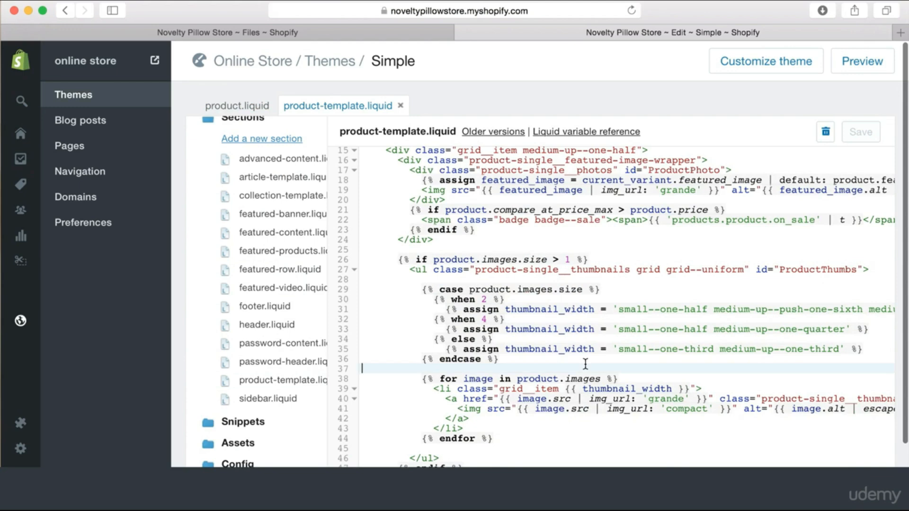
key("super+f")
type("a")
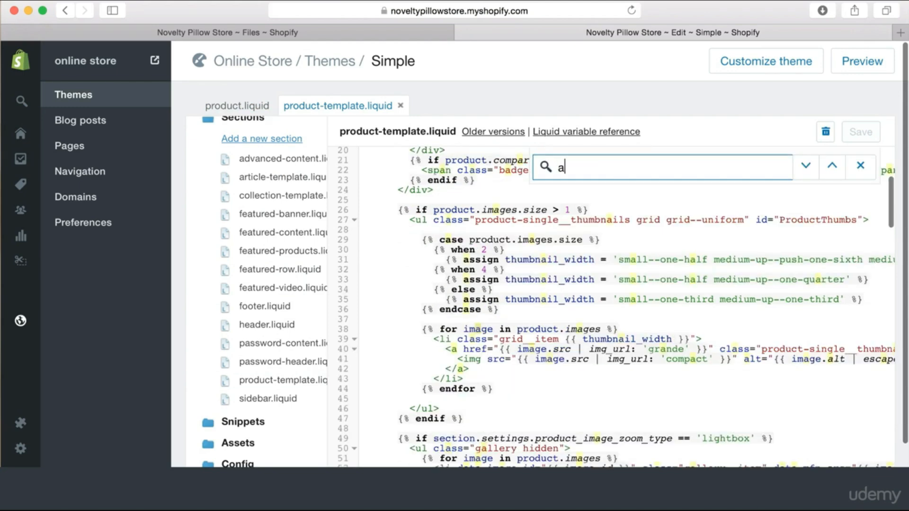
type("ddto")
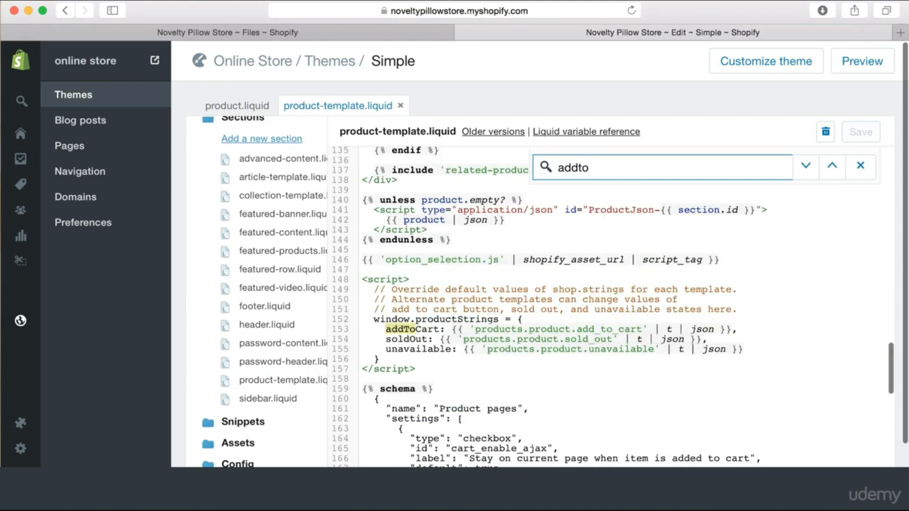
key("Return")
Place the cursor after the add-to-cart button code and open the live storefront in a new tab
left_click(522, 374)
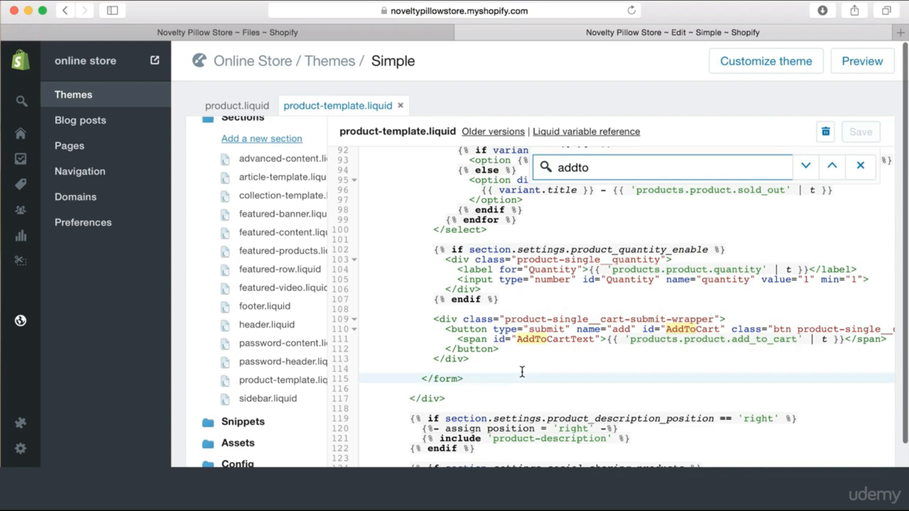
left_click(511, 339)
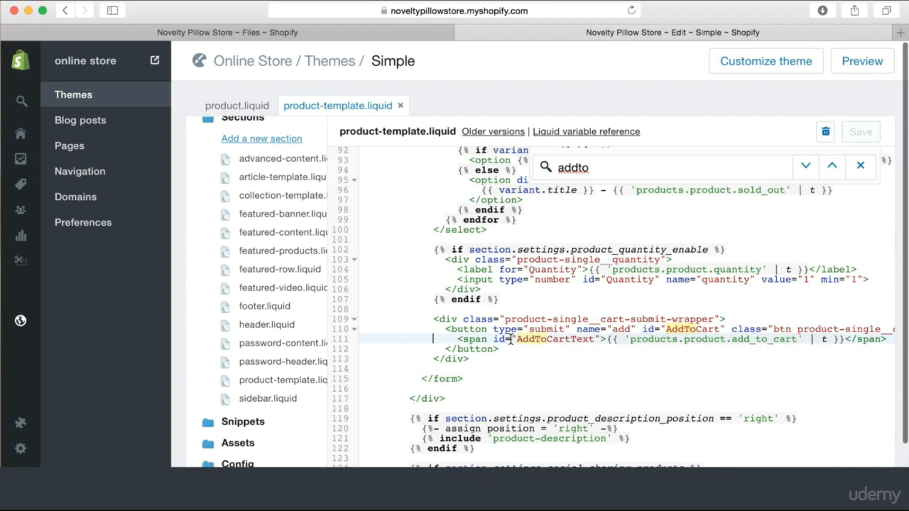
left_click(861, 166)
left_click(505, 361)
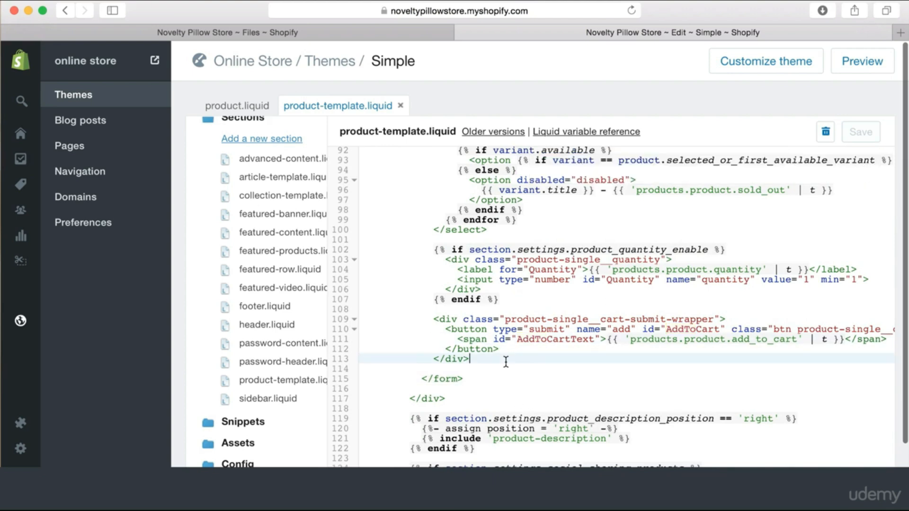
left_click(520, 349)
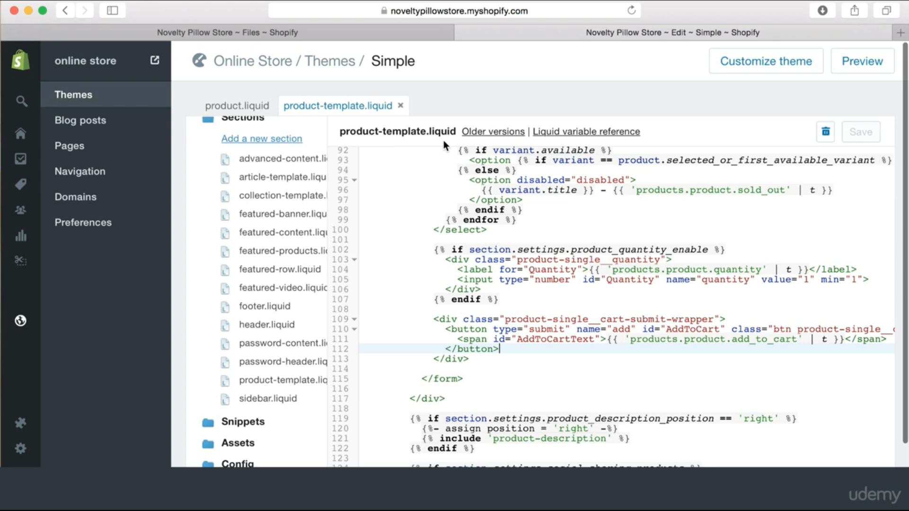
right_click(155, 60)
left_click(202, 62)
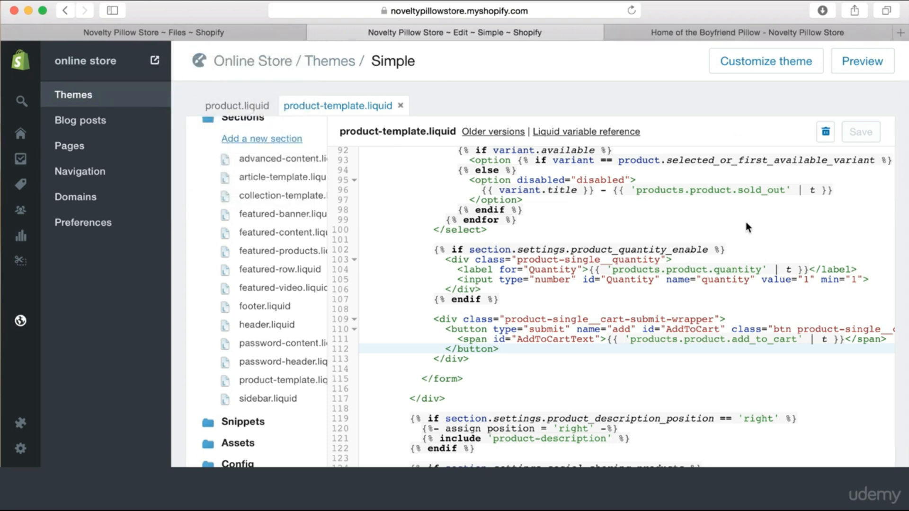
left_click(708, 35)
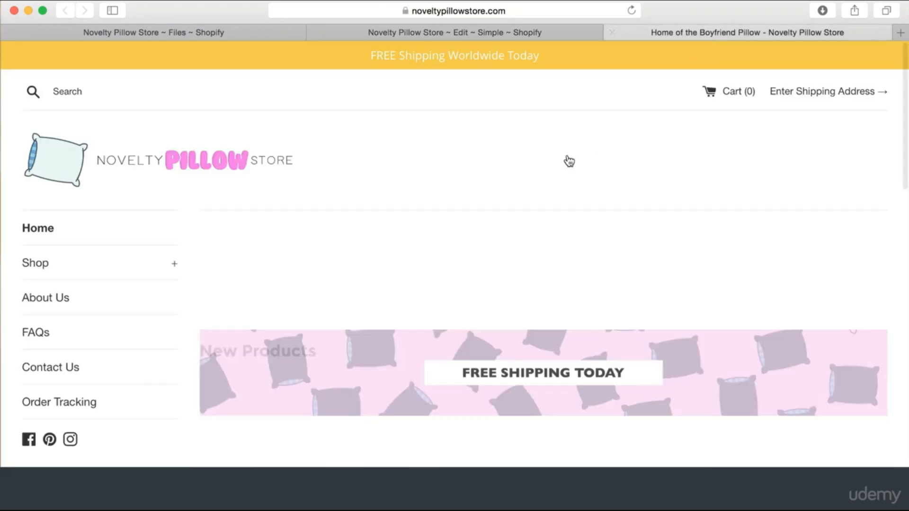
scroll(498, 258, "down", 5)
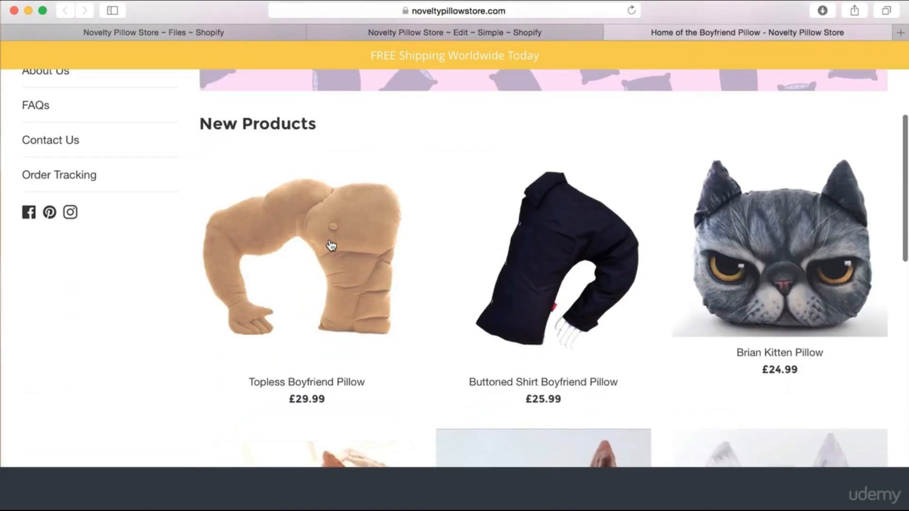
left_click(331, 245)
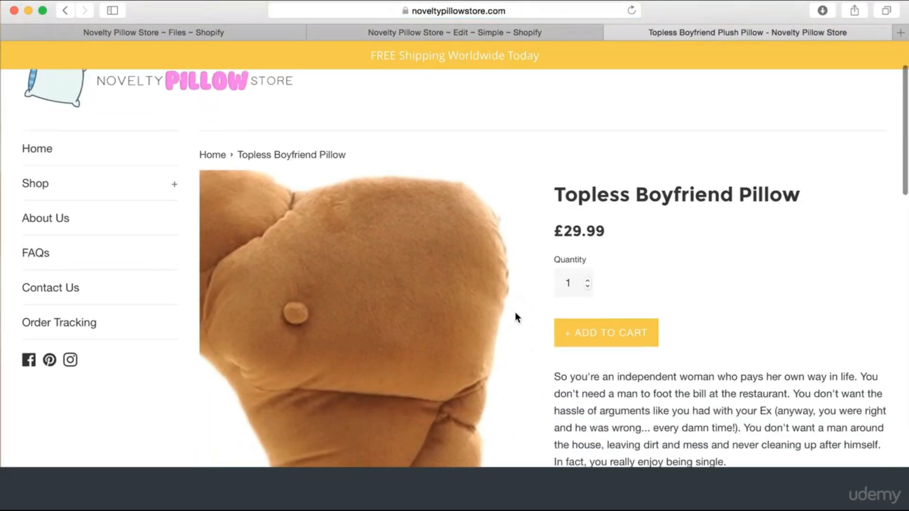
left_click(65, 10)
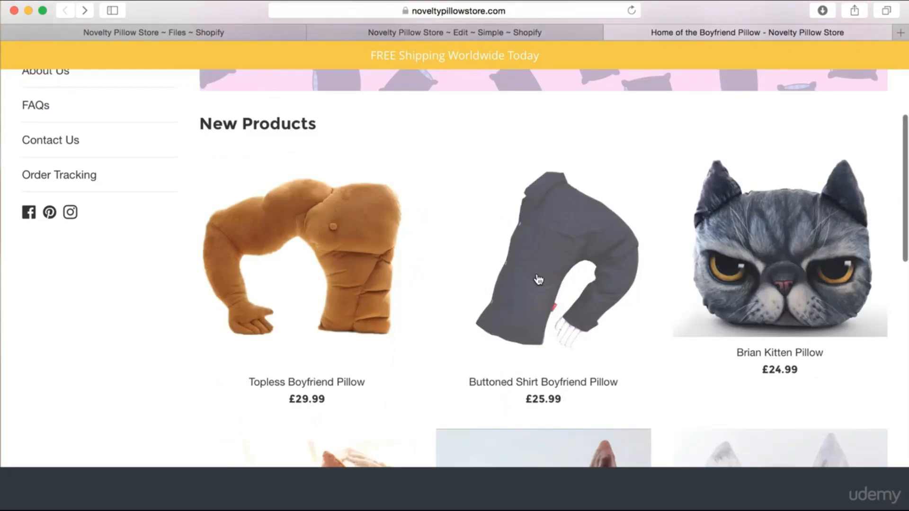
left_click(785, 167)
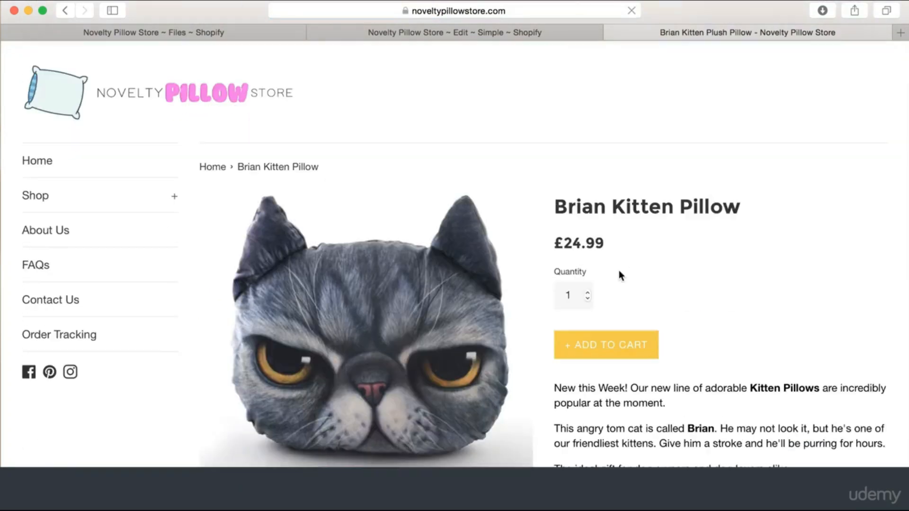
scroll(738, 199, "down", 2)
scroll(656, 134, "up", 2)
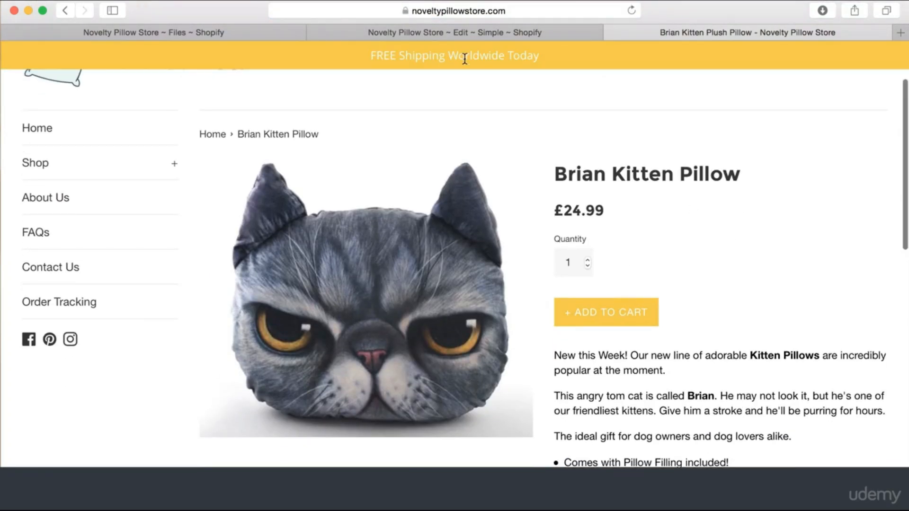
left_click(466, 31)
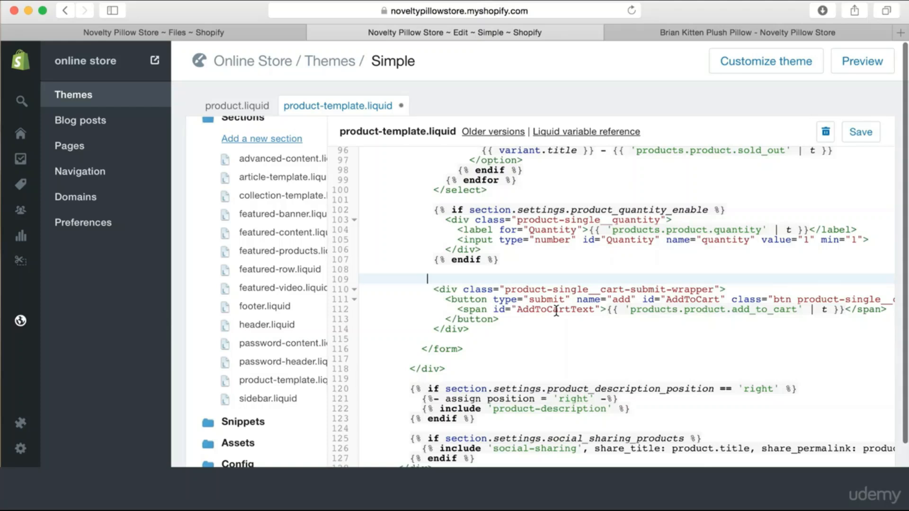
Insert a <div></div> above the cart wrapper on line 109 with '<img src=' inside it
left_click(557, 316)
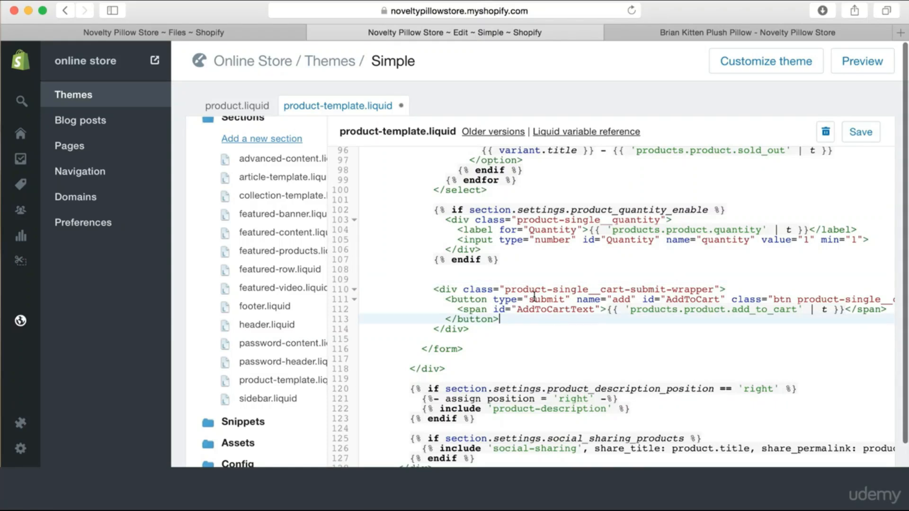
left_click(500, 276)
key("Up")
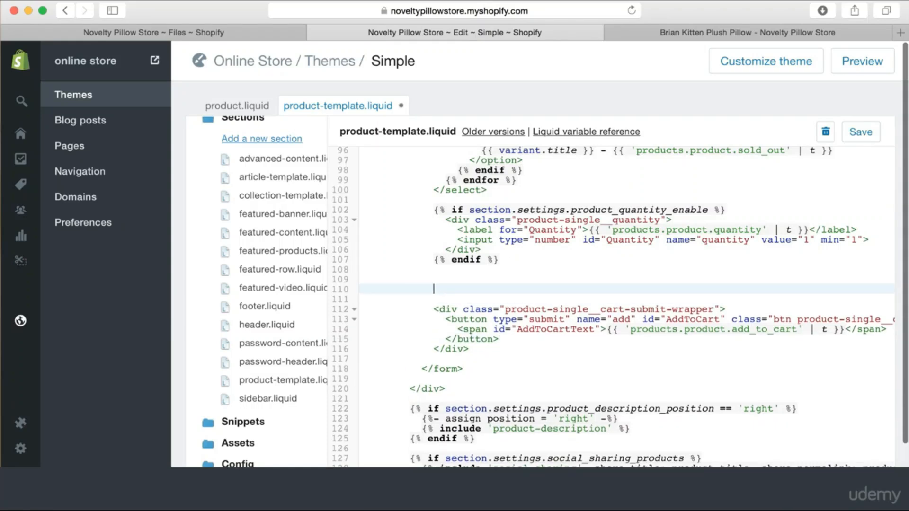
key("Up")
type("<div>")
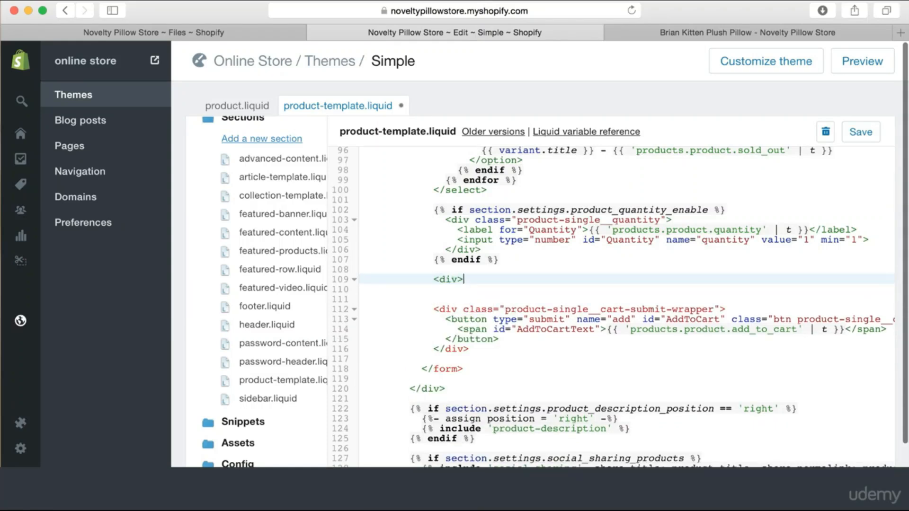
key("Return")
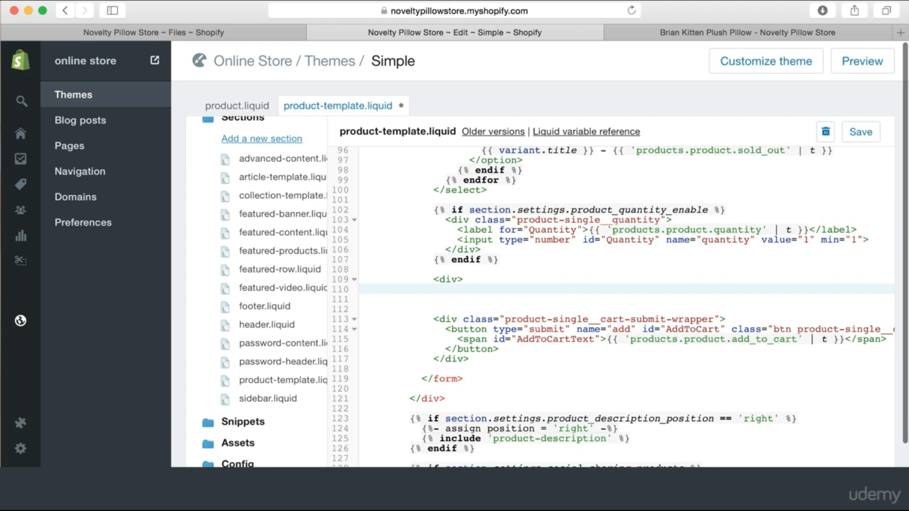
type("</div>")
left_click(485, 281)
key("Return")
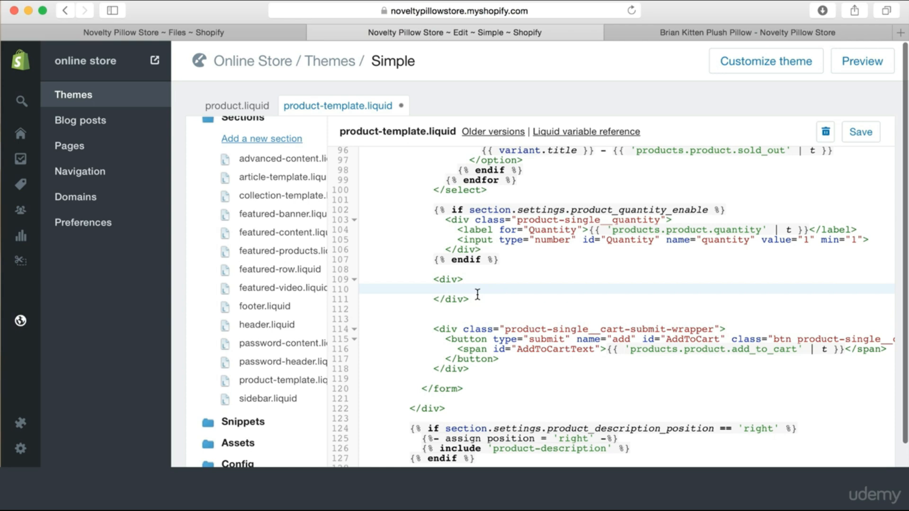
type("<")
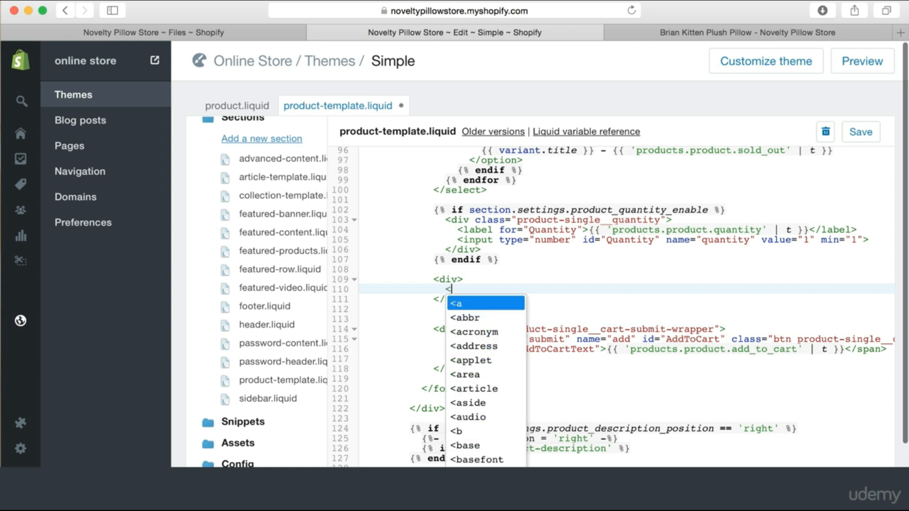
type("img")
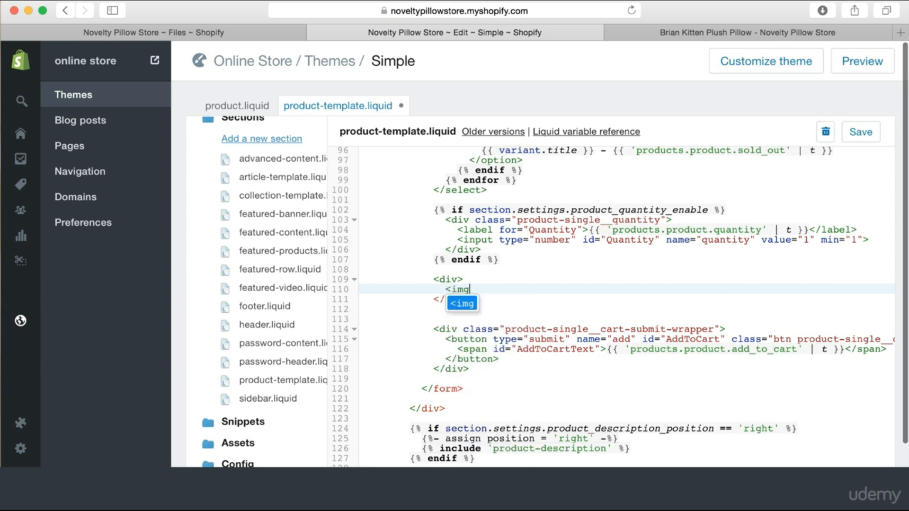
type(" src")
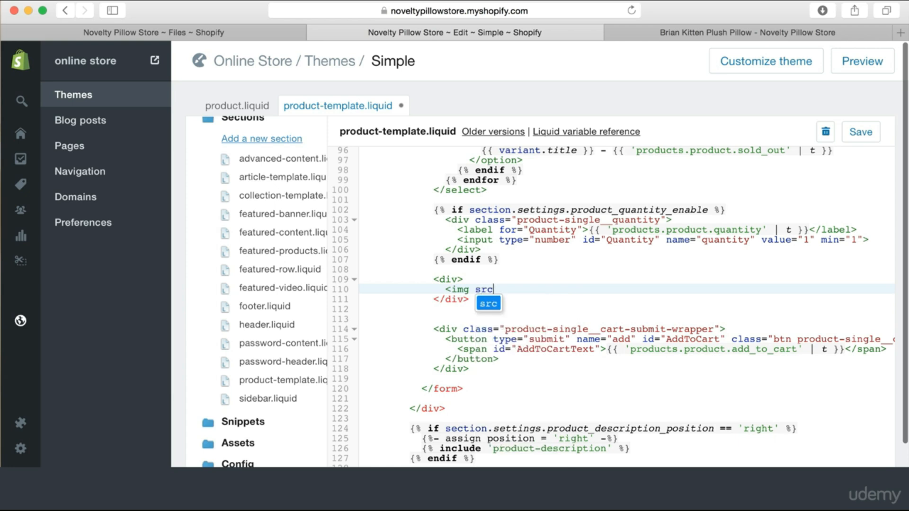
type("=")
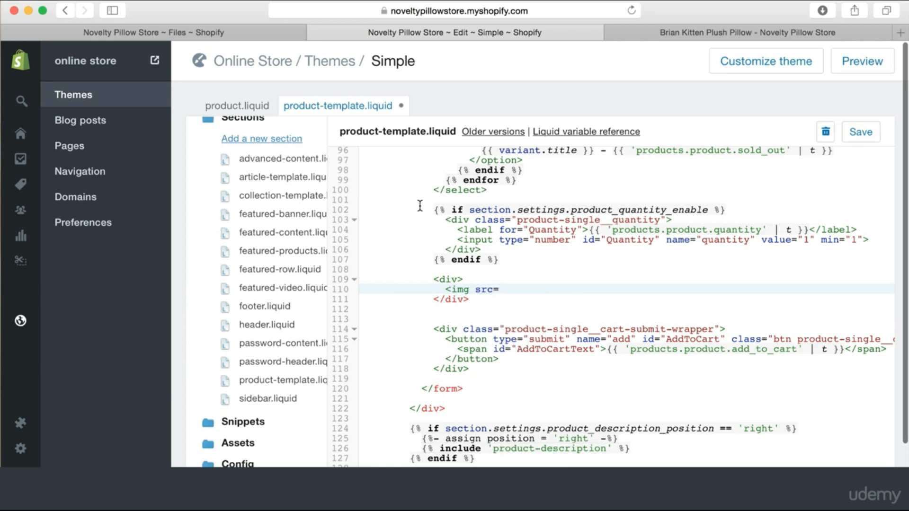
Copy the paypal-verified-seal.png URL from Settings > Files and paste it after src=
left_click(240, 32)
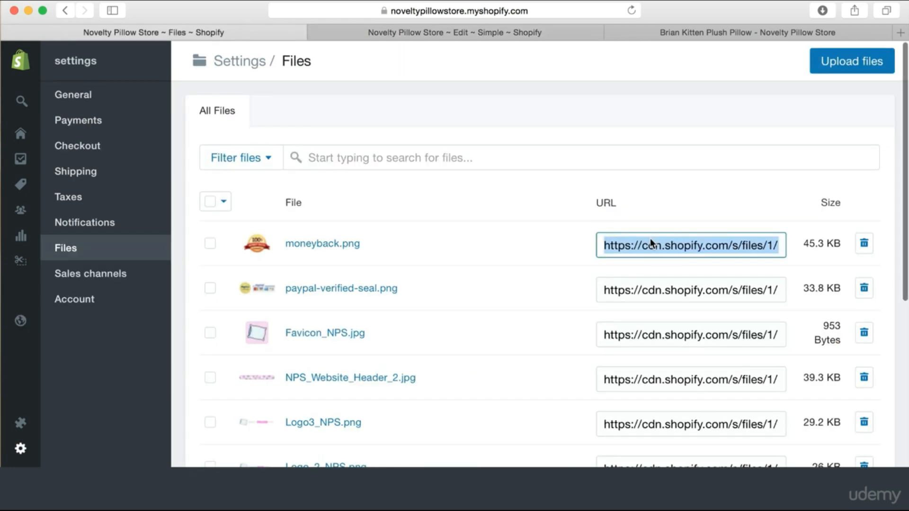
left_click(675, 246)
key("super+a")
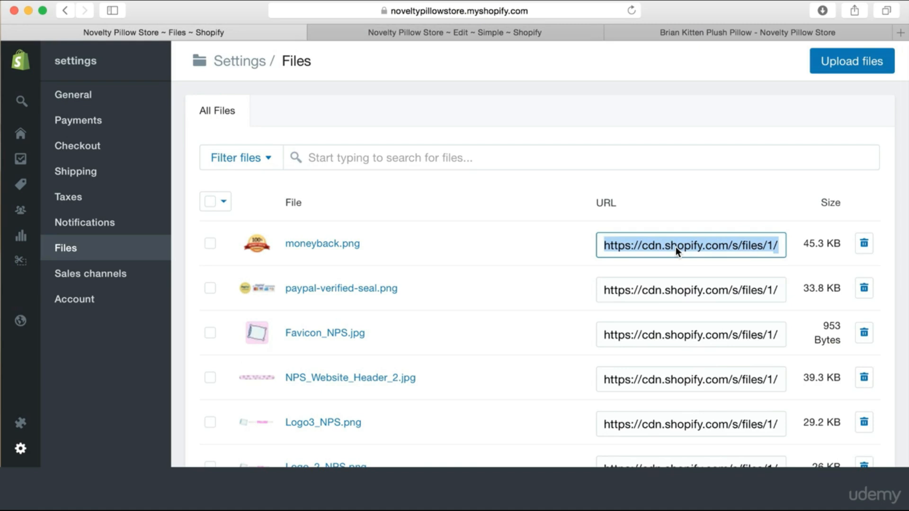
double_click(670, 289)
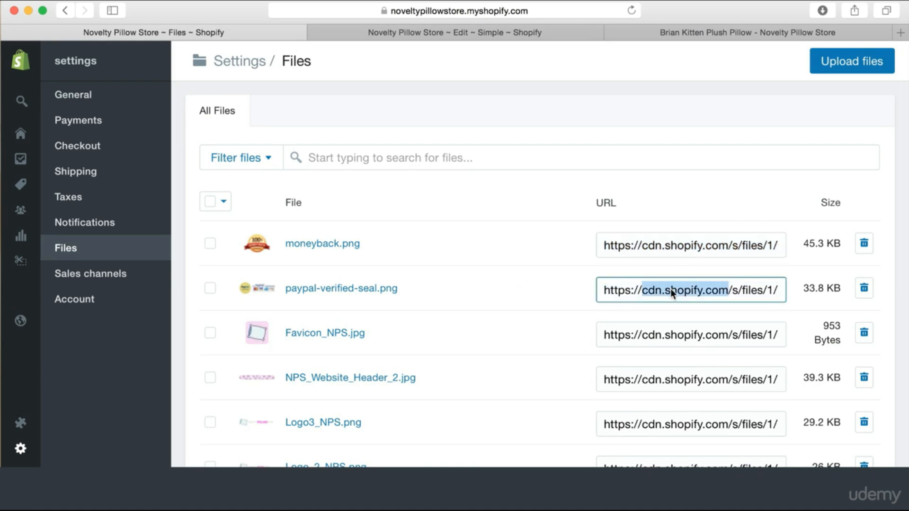
key("super+a")
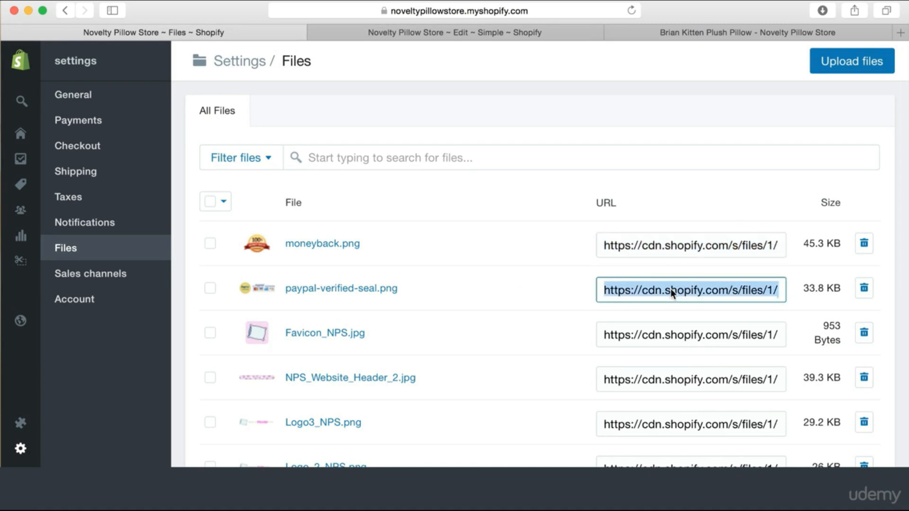
left_click(501, 33)
key("super+v")
scroll(565, 286, "right", 10)
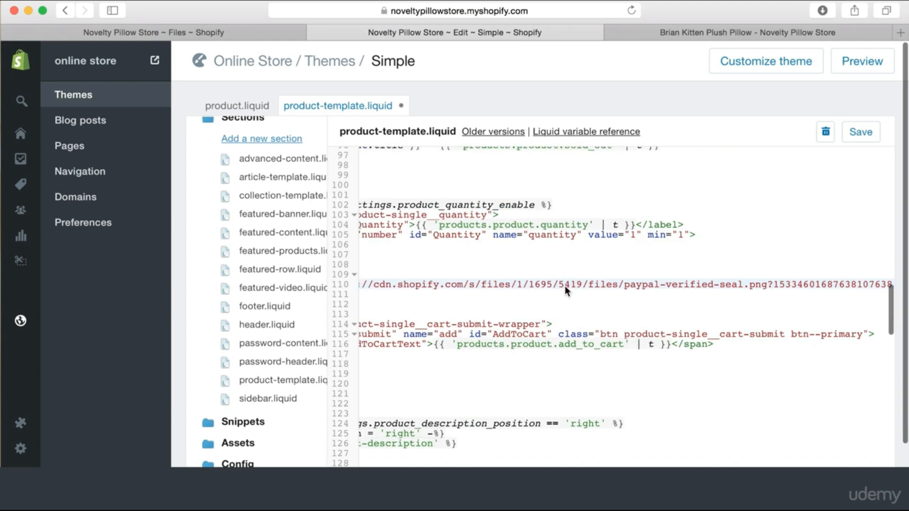
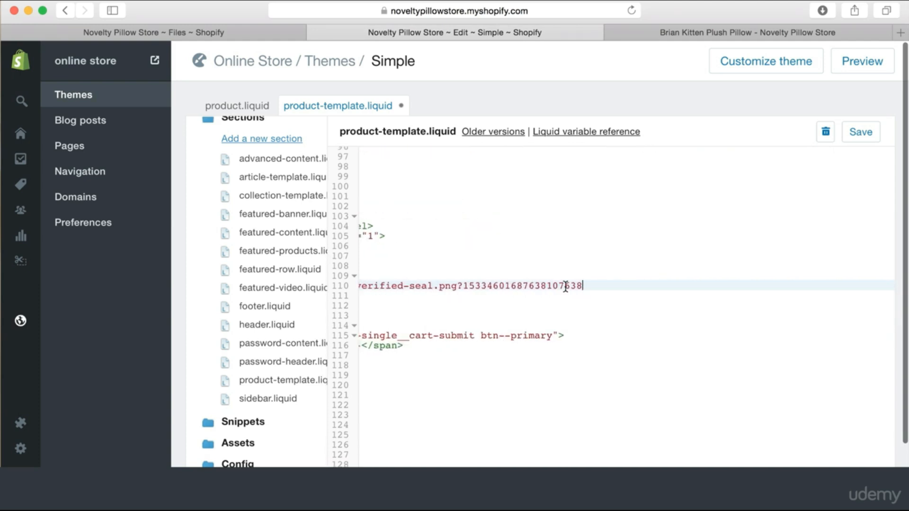
Close the PayPal seal img tag with '/>', save, and confirm the badges on the Brian Kitten Pillow page
type("/>")
left_click(855, 134)
left_click(707, 31)
left_click(632, 10)
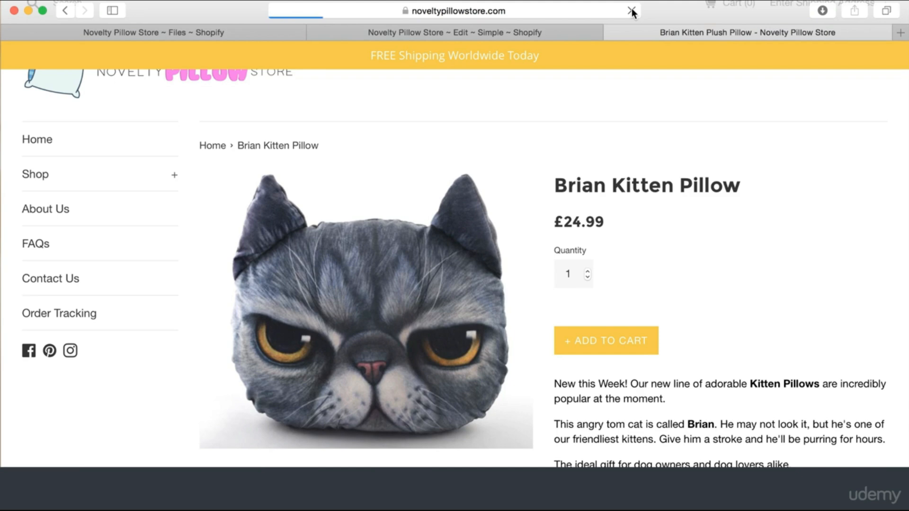
scroll(671, 184, "down", 5)
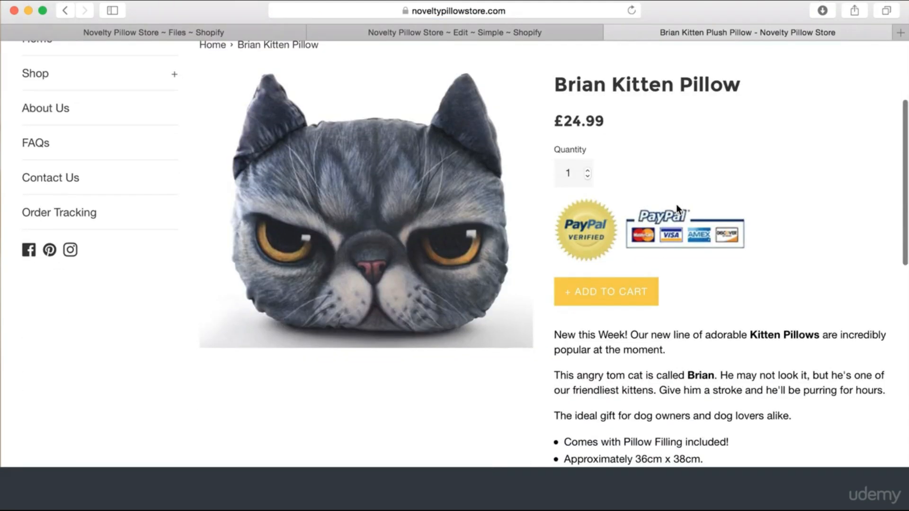
scroll(674, 235, "up", 2)
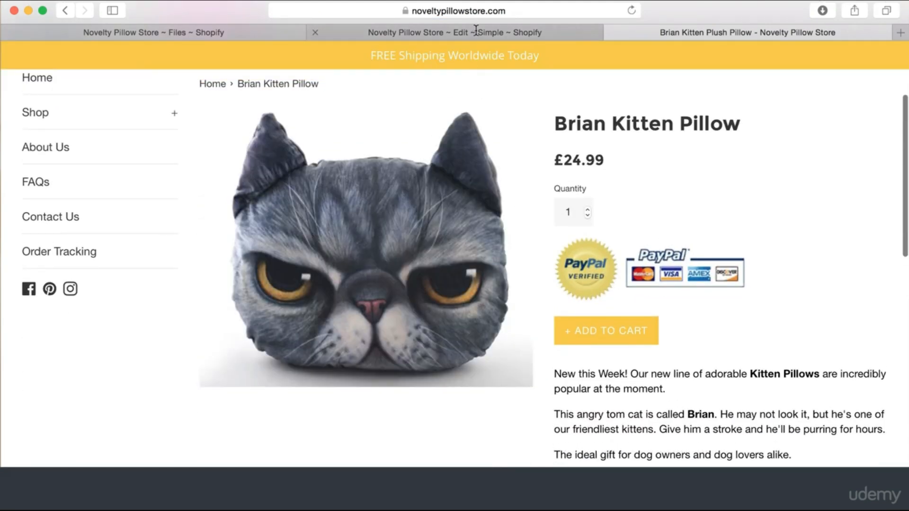
left_click(476, 29)
scroll(663, 265, "left", 5)
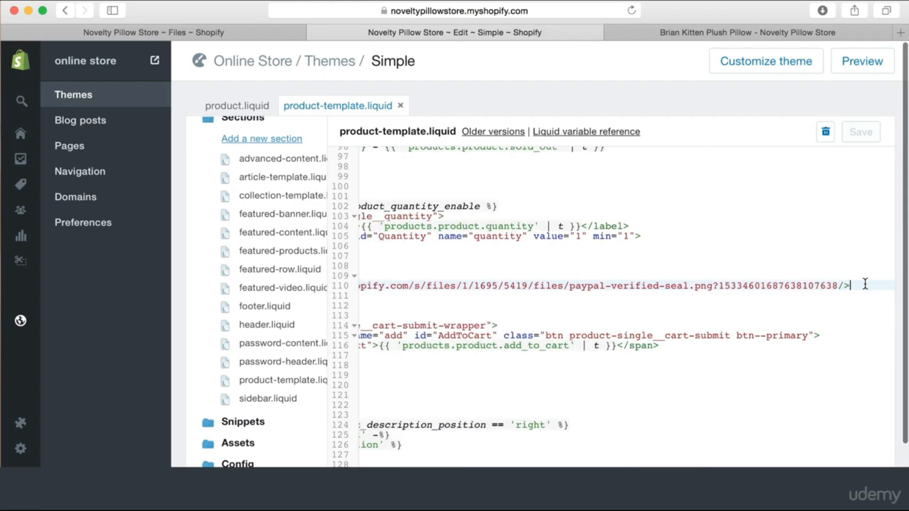
Add a new '<img src=' line with the moneyback.png URL from Settings > Files, closed with '/>'
key("Return")
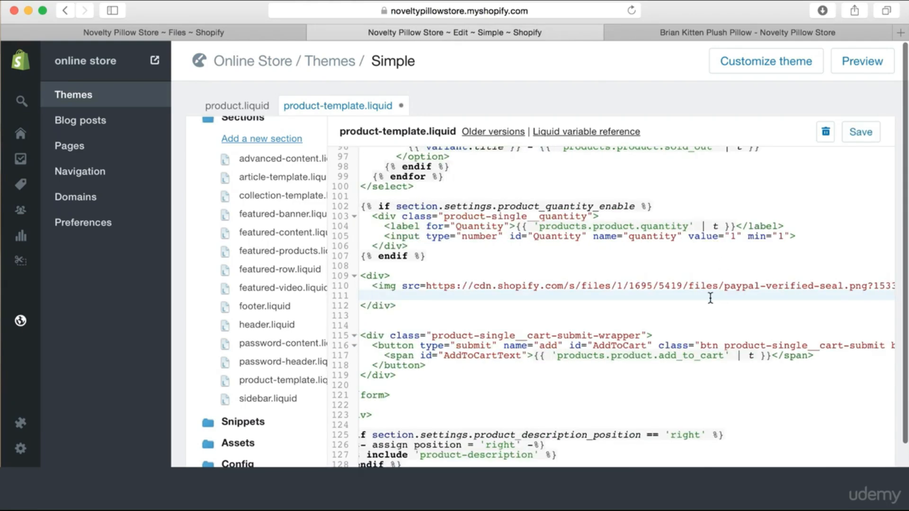
type("<")
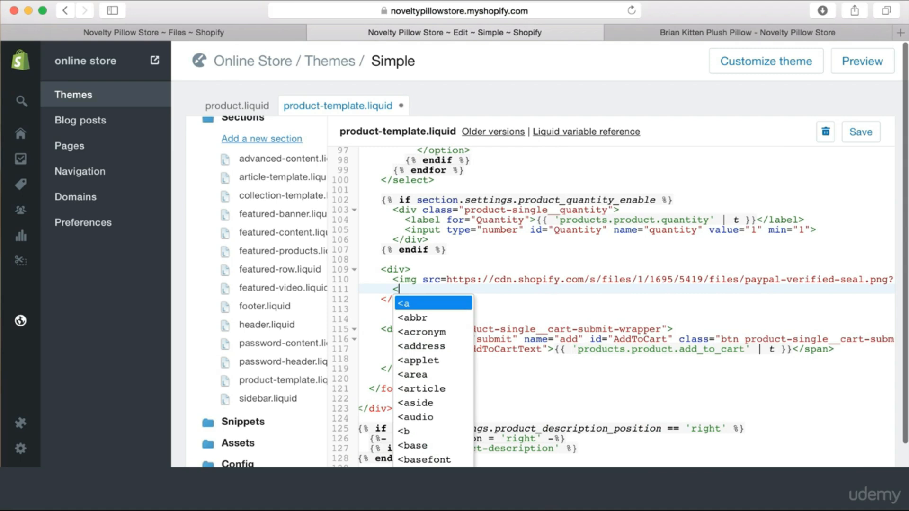
type("img src ")
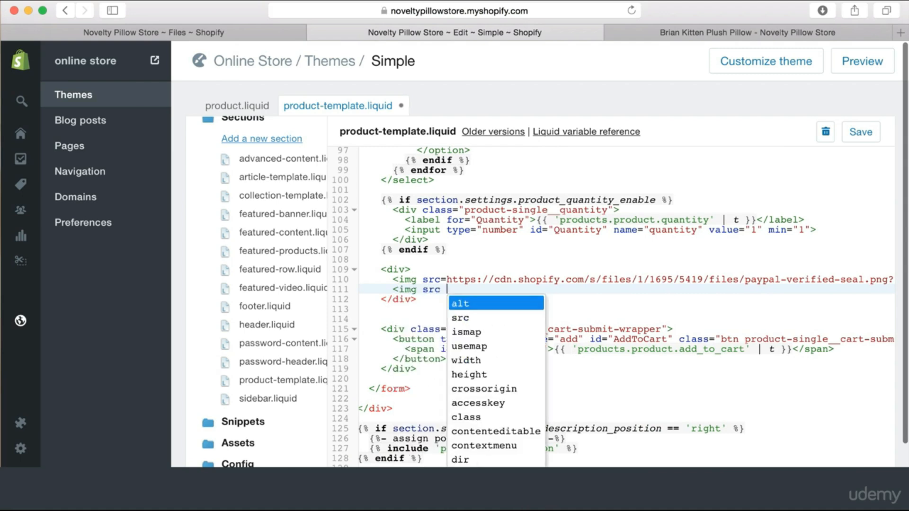
type("=")
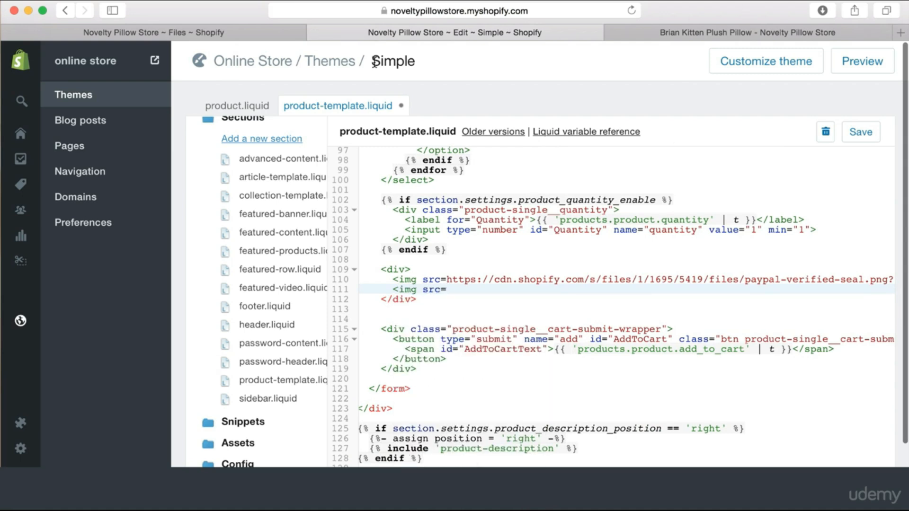
left_click(230, 33)
left_click(657, 246)
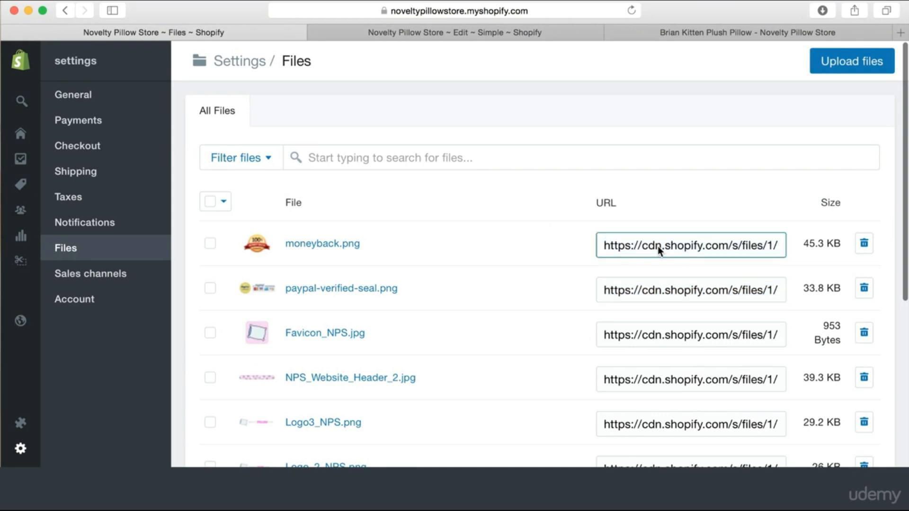
left_click(669, 245)
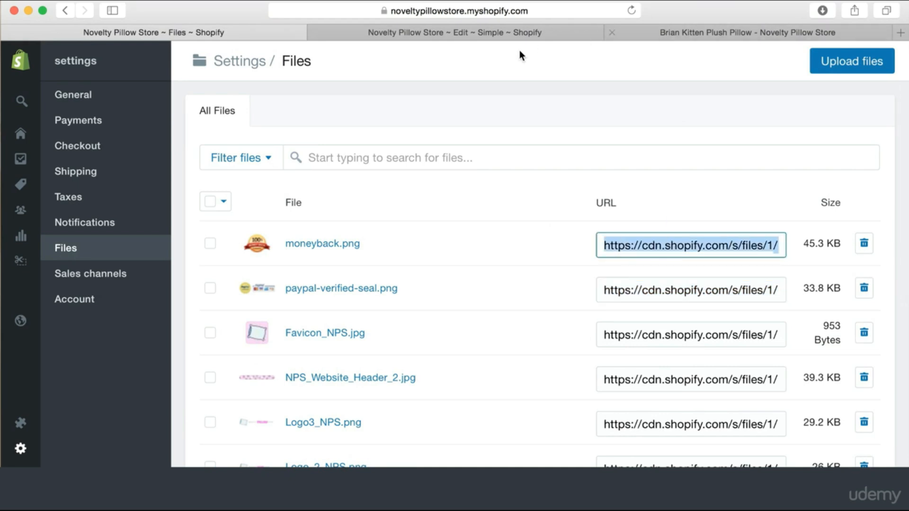
left_click(493, 32)
key("super+v")
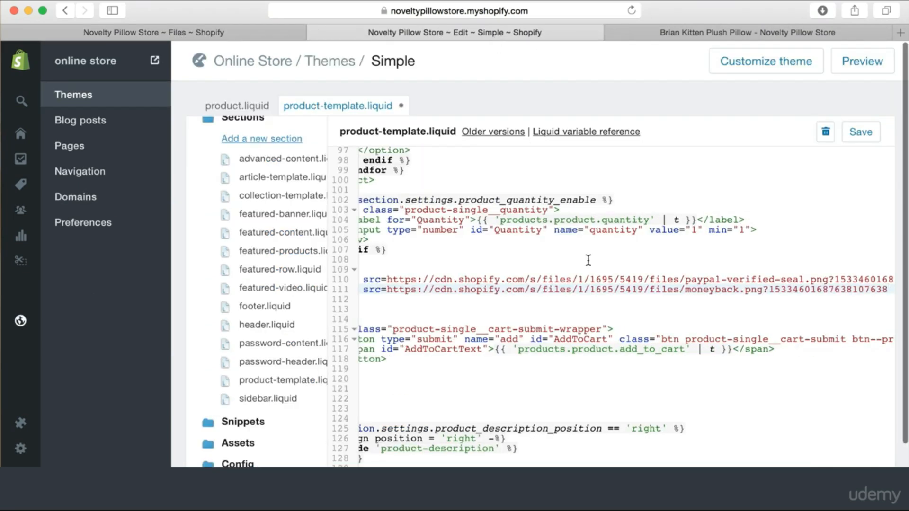
type("/>")
Save the template and reload the product page to check the money-back badge
left_click(860, 132)
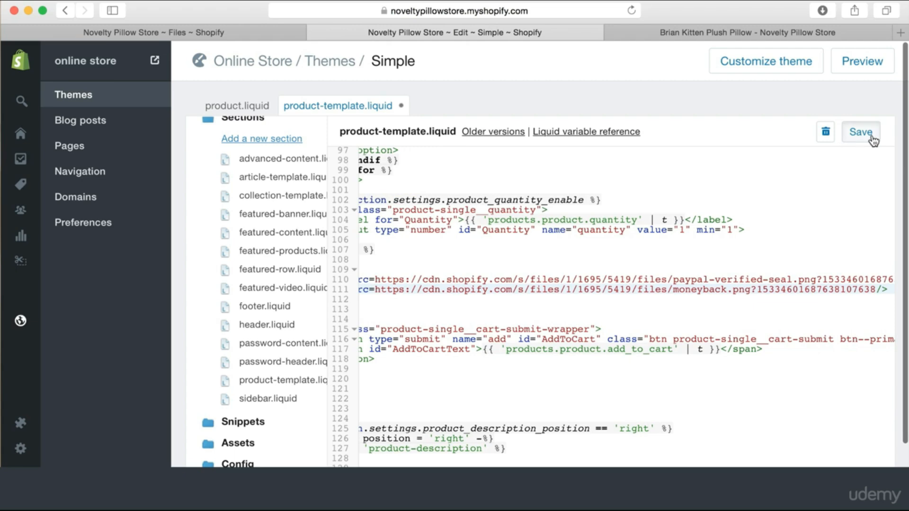
left_click(713, 31)
left_click(632, 10)
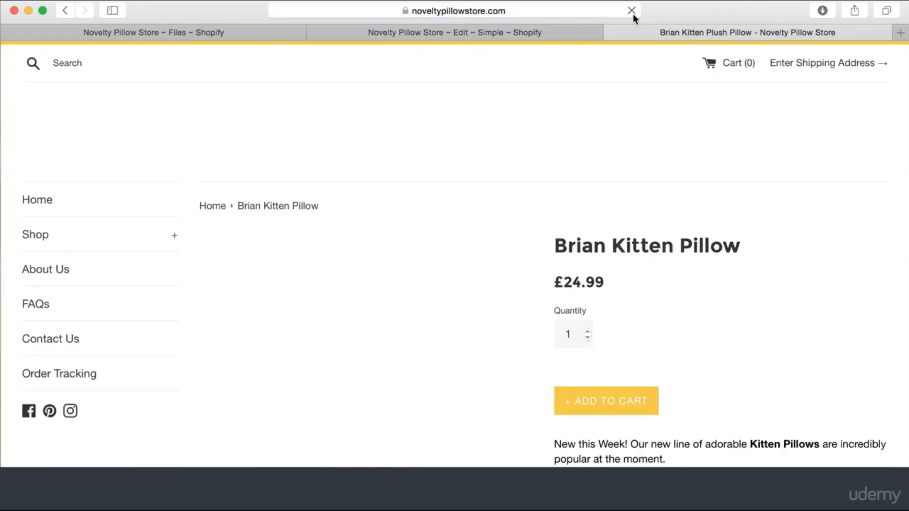
scroll(662, 284, "down", 1)
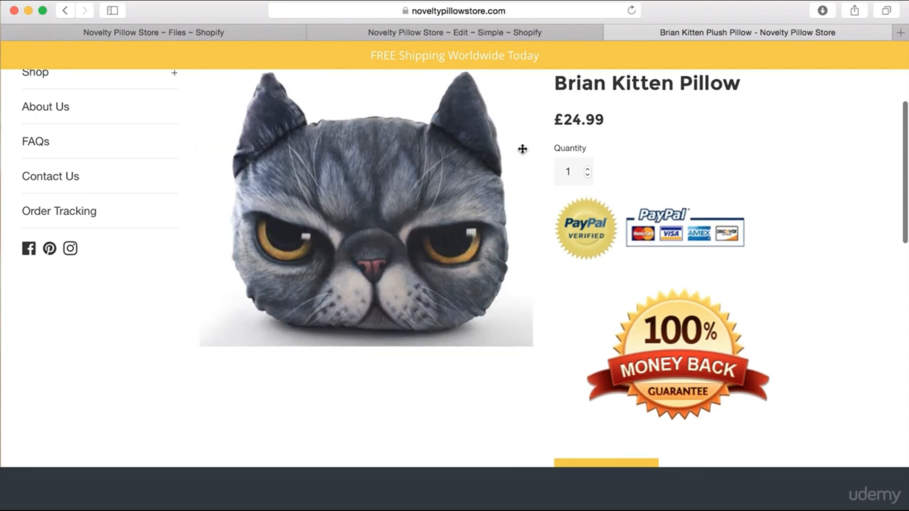
left_click(379, 31)
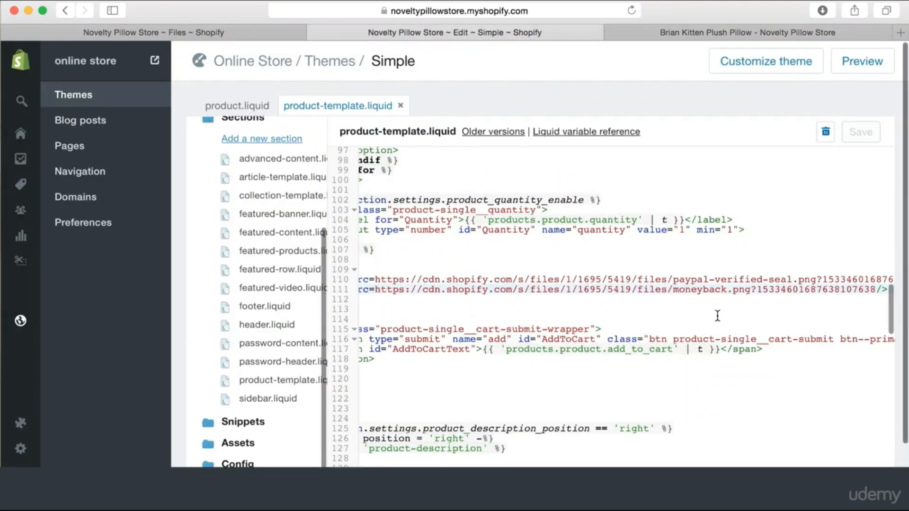
Add height="200px" to the PayPal seal tag on line 110, save, and check the storefront
scroll(715, 294, "right", 5)
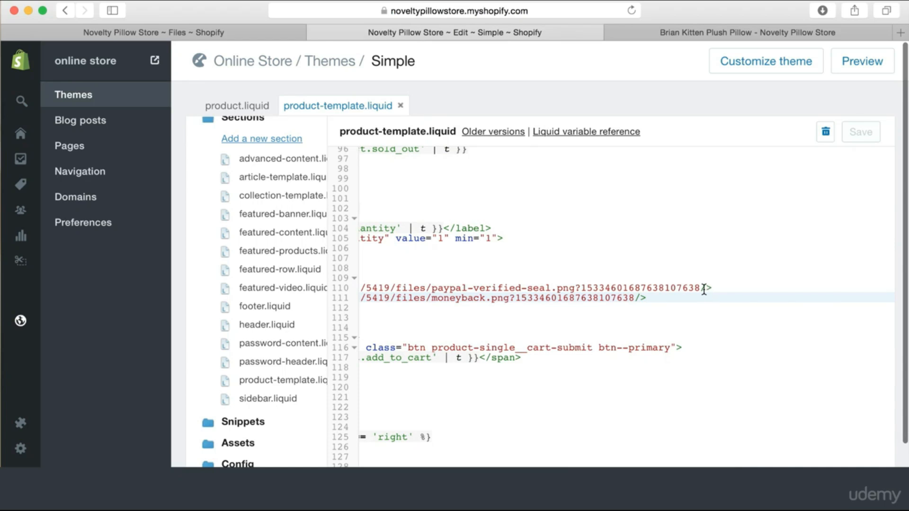
left_click(702, 290)
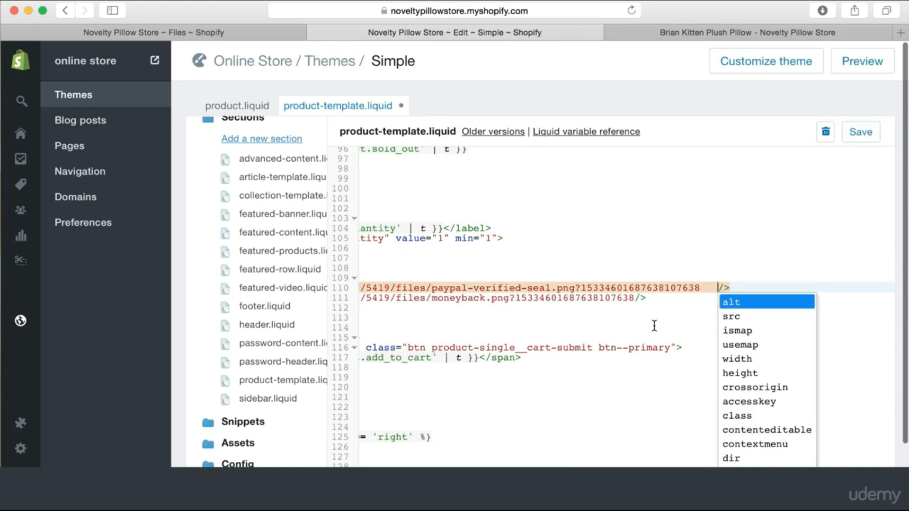
left_click(635, 298)
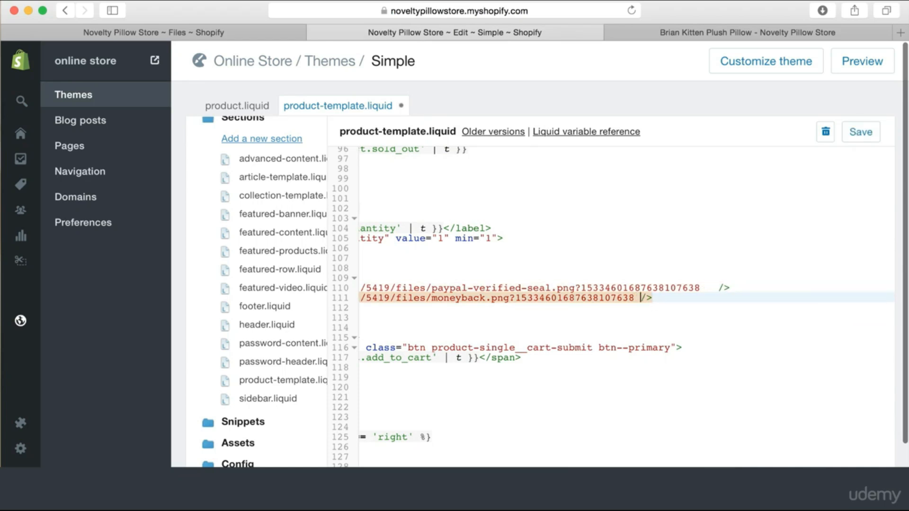
left_click(580, 318)
scroll(580, 319, "right", 10)
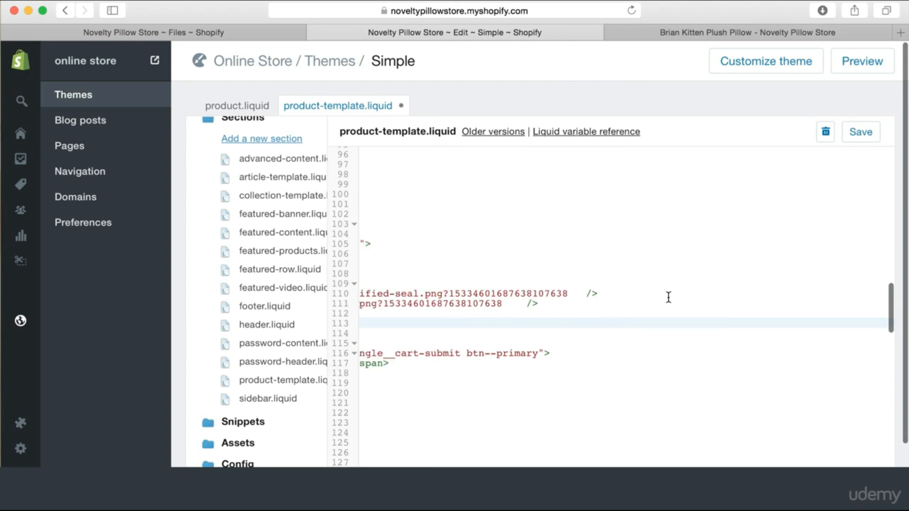
left_click(578, 293)
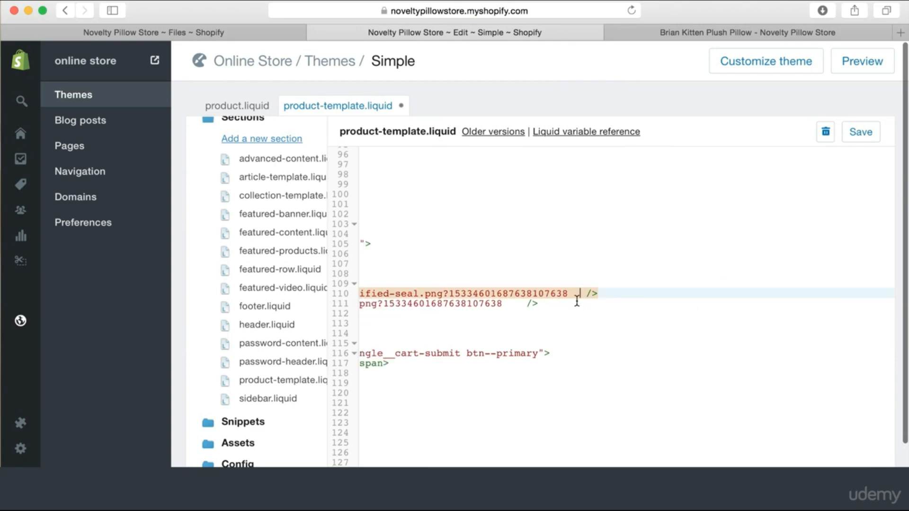
type("height=")
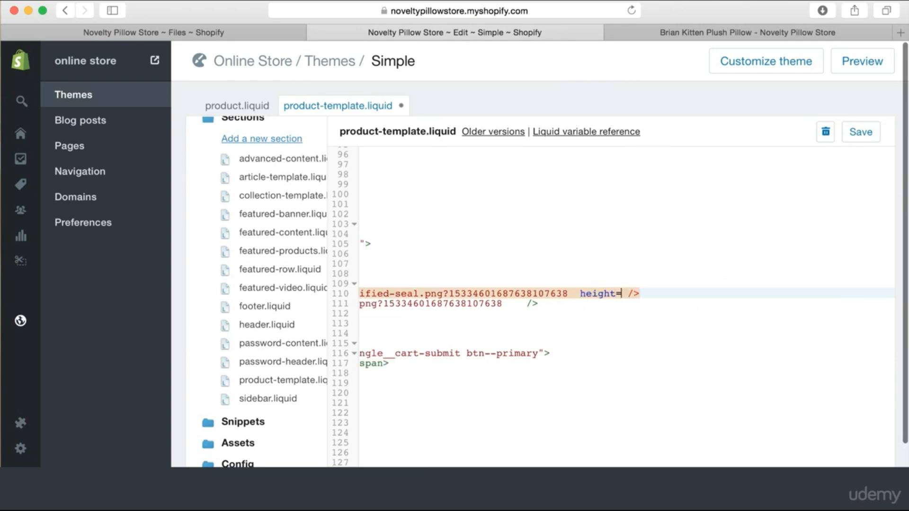
type("\"200px\"")
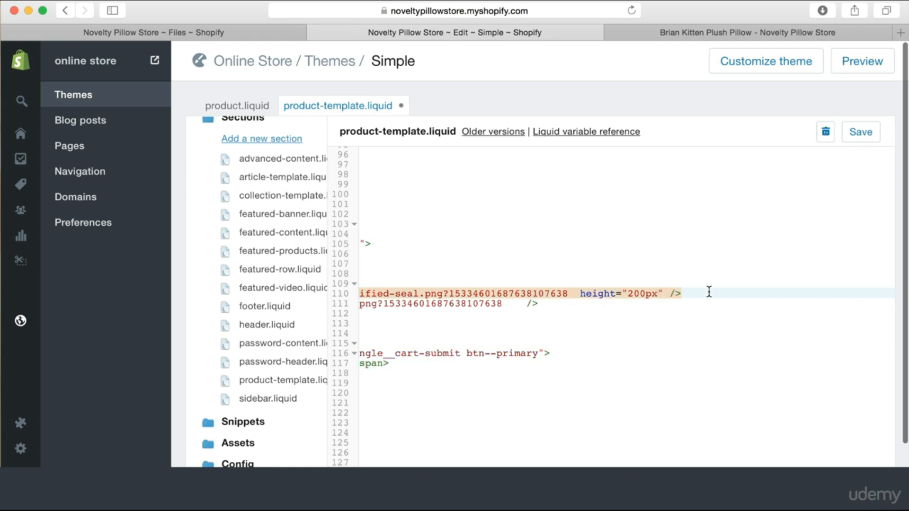
key("BackSpace")
key("BackSpace")
left_click(860, 135)
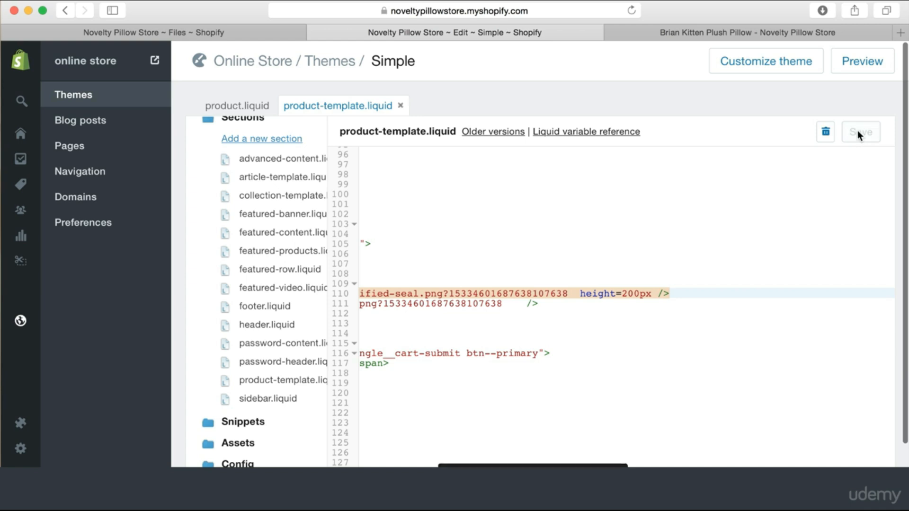
left_click(697, 35)
left_click(631, 11)
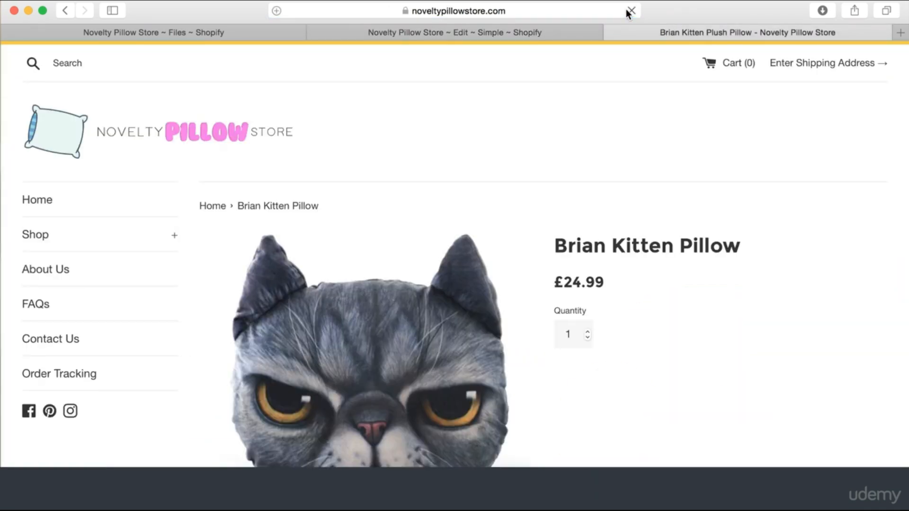
scroll(667, 158, "down", 5)
left_click(494, 32)
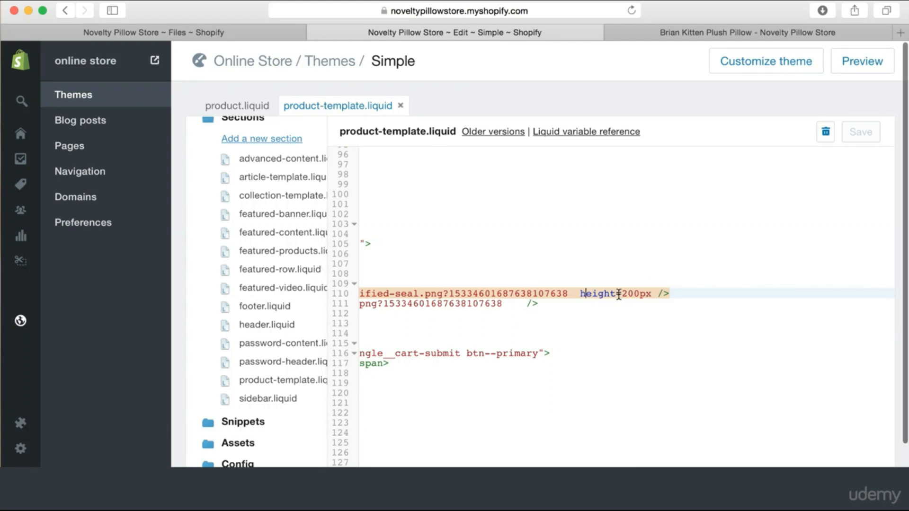
Replace the height attribute with width=200px on the PayPal seal and reload the product page
left_click_drag(580, 293, 652, 293)
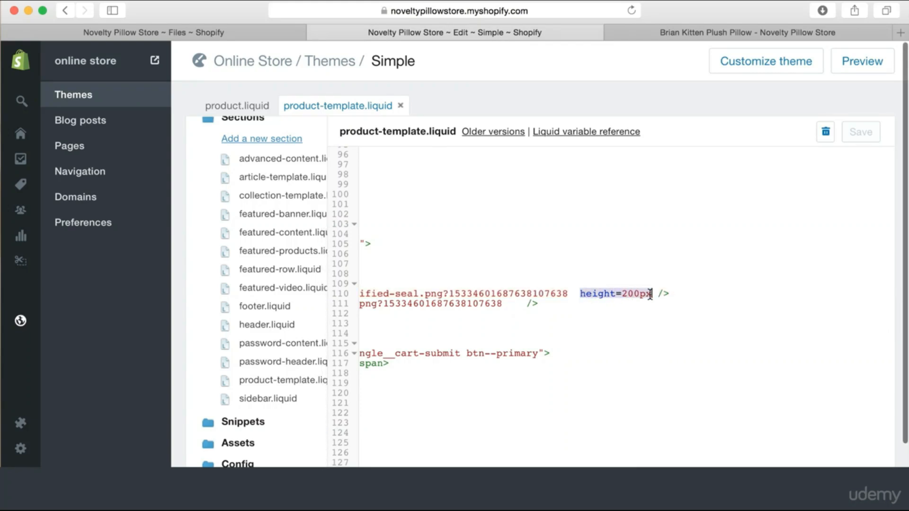
key("BackSpace")
type("width=")
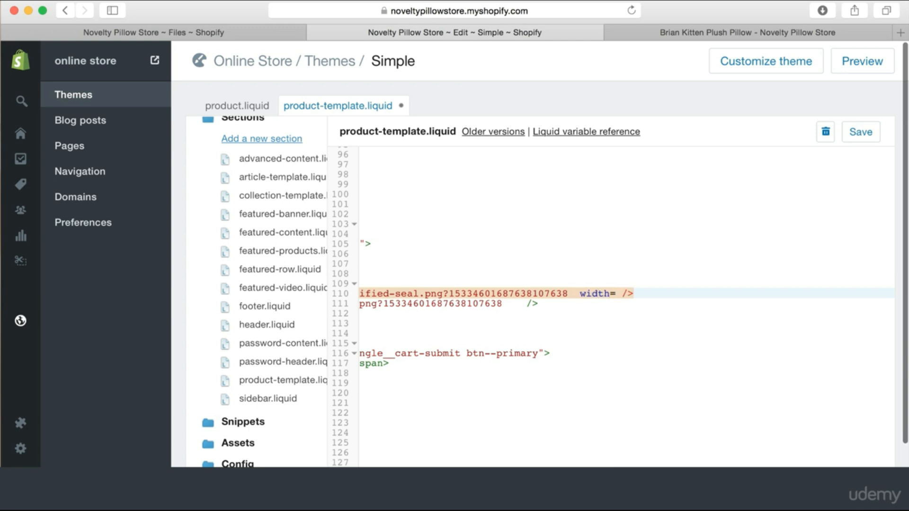
type("1")
key("BackSpace")
type("200px")
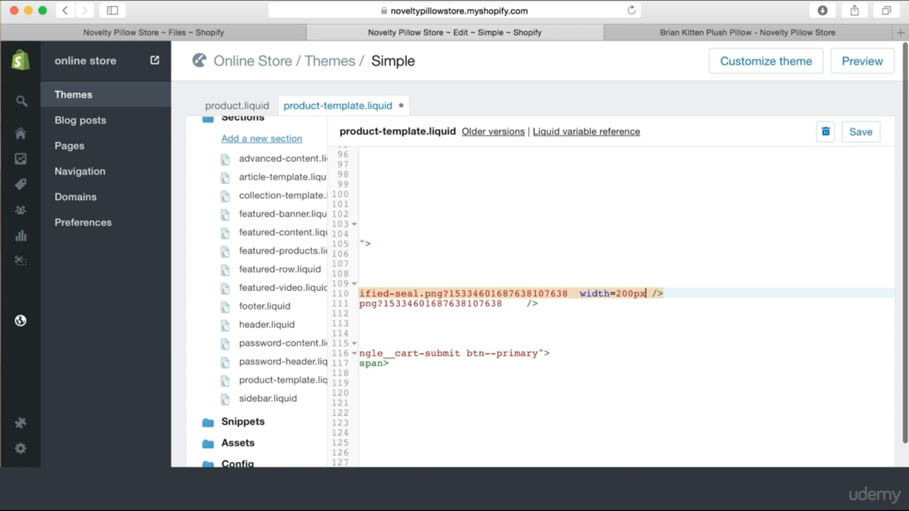
left_click_drag(648, 294, 621, 292)
left_click(618, 303)
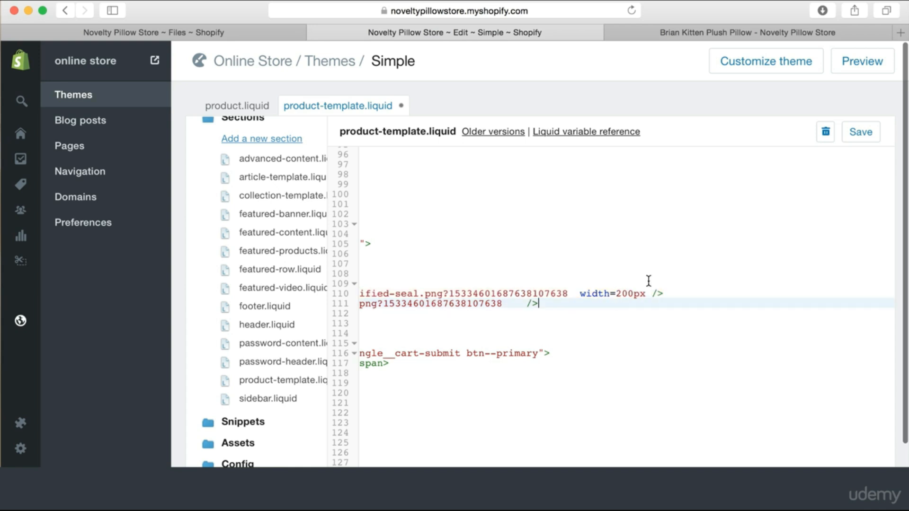
left_click(724, 33)
left_click(632, 11)
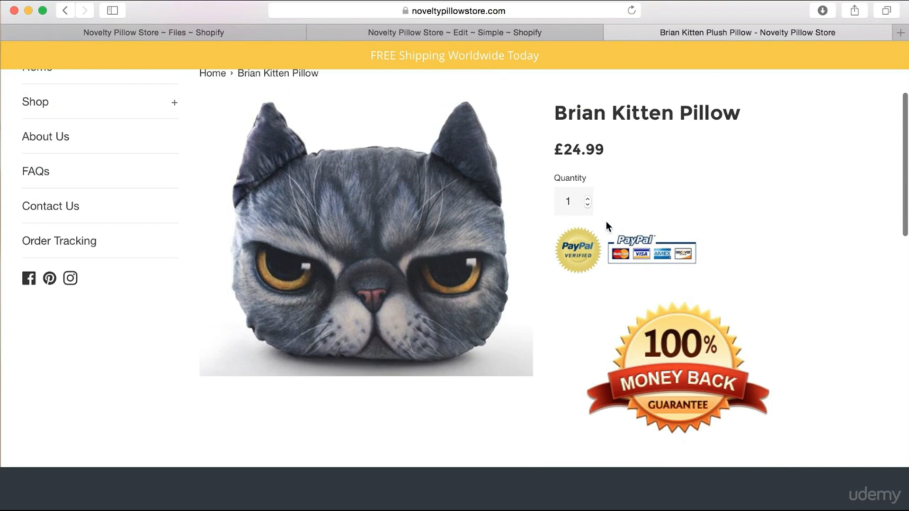
Add width=200px to the money-back badge tag, save, and reload the storefront
left_click(524, 38)
scroll(542, 322, "left", 1)
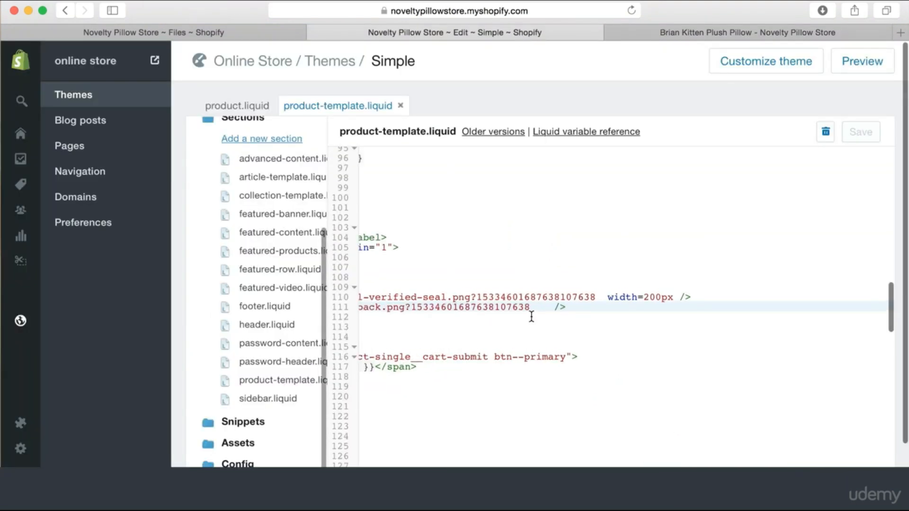
type("width=200px")
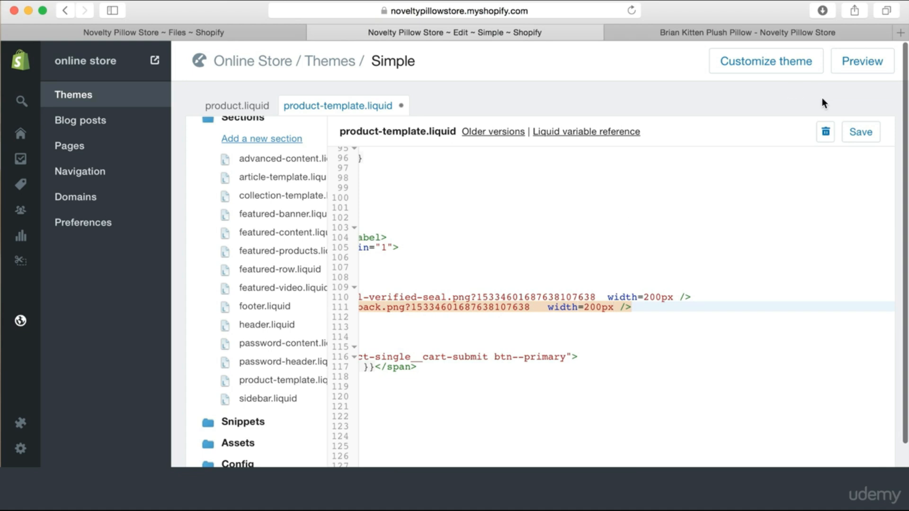
left_click(862, 133)
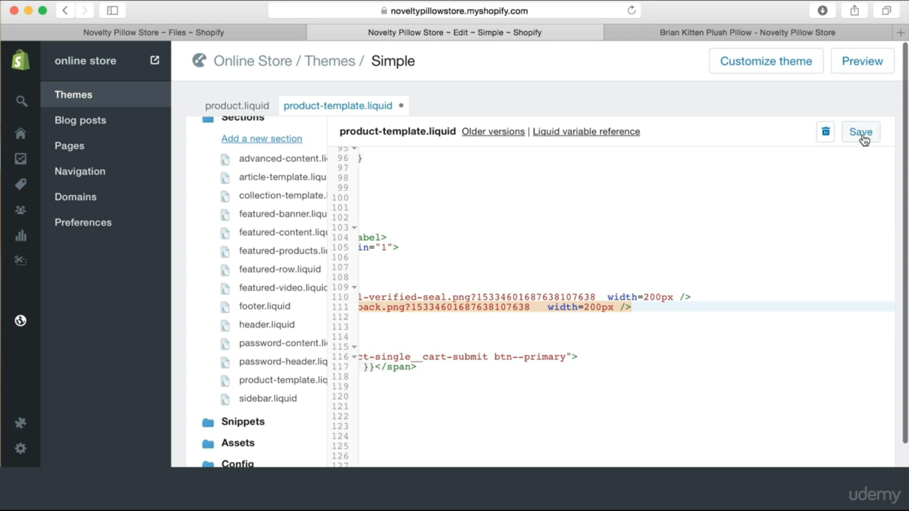
left_click(708, 38)
key("super+r")
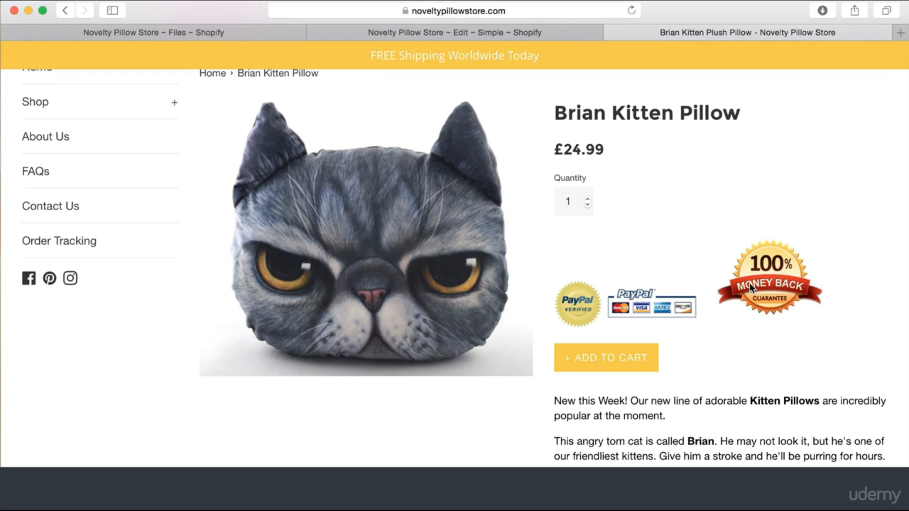
left_click(529, 31)
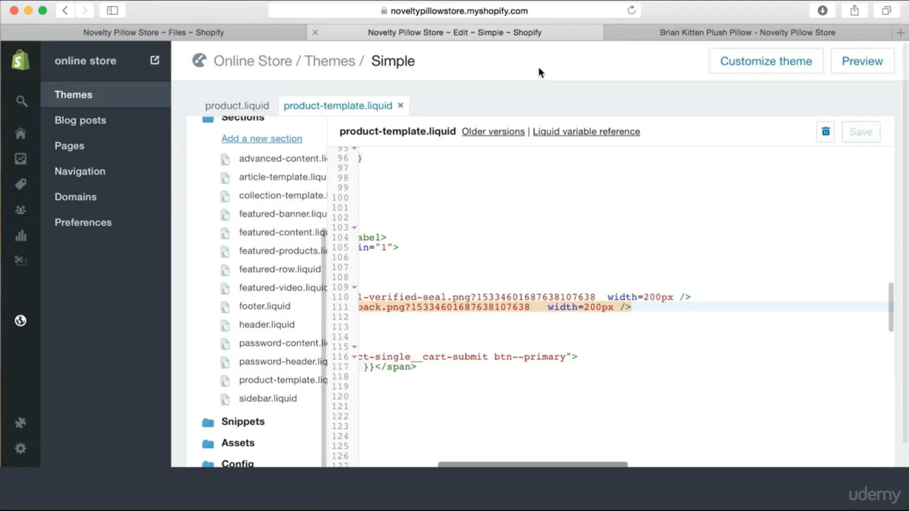
Change the badge width to 100px and check the product page
left_click(591, 307)
key("BackSpace")
type("1")
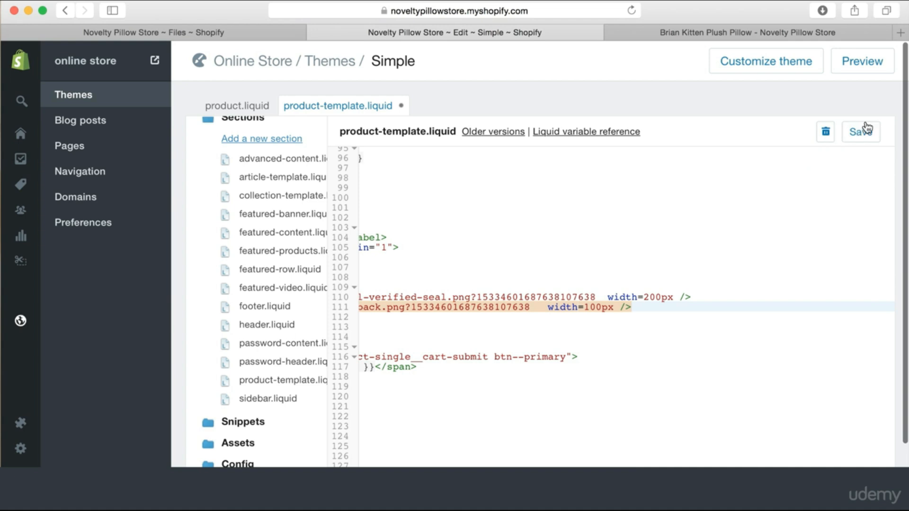
left_click(675, 33)
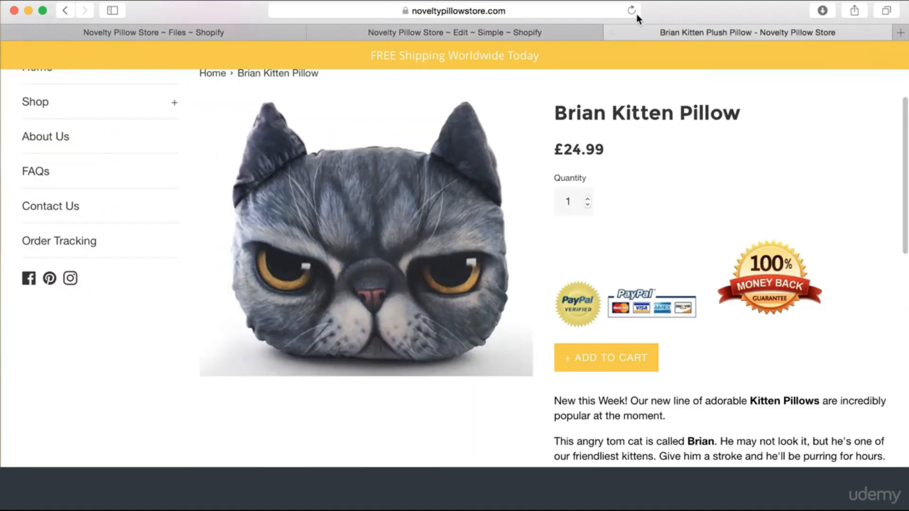
left_click(632, 11)
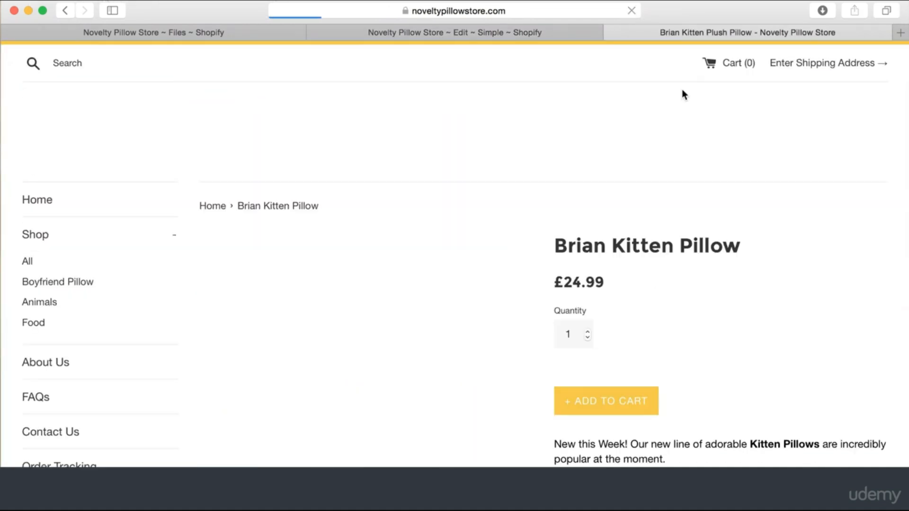
scroll(712, 155, "down", 1)
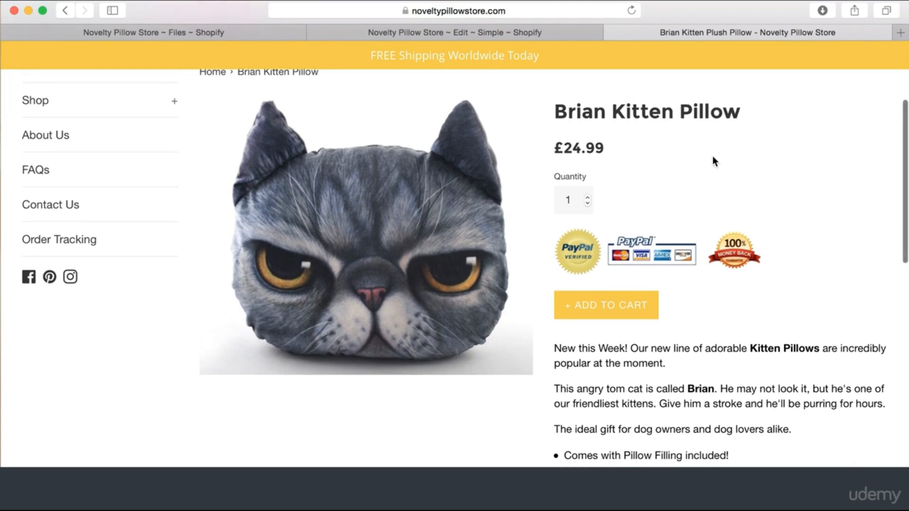
scroll(712, 161, "up", 1)
scroll(712, 161, "down", 1)
scroll(712, 161, "up", 1)
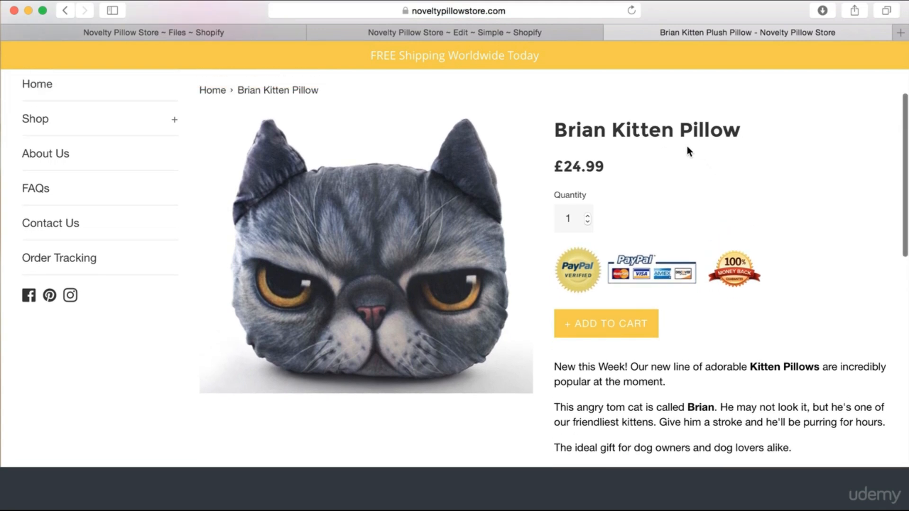
left_click(541, 27)
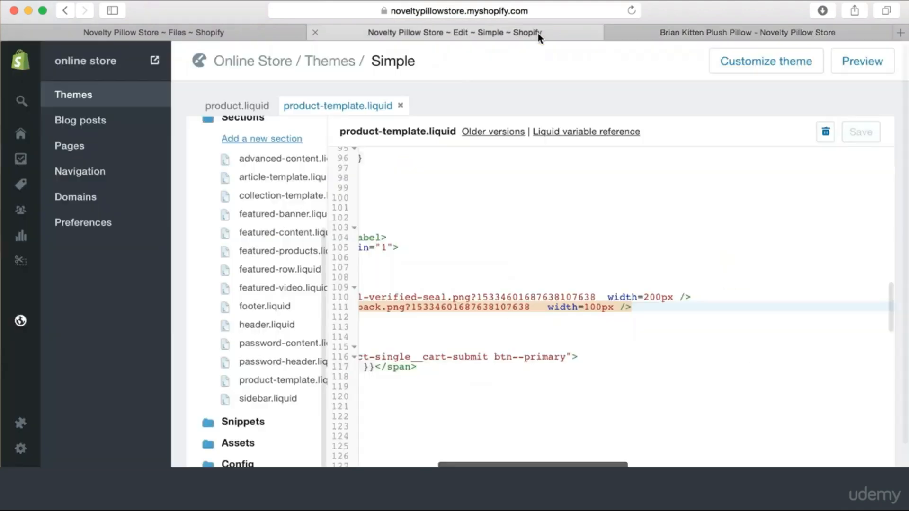
Change the badge width to 120px, save, and check the product page
left_click(598, 310)
key("BackSpace")
type("2")
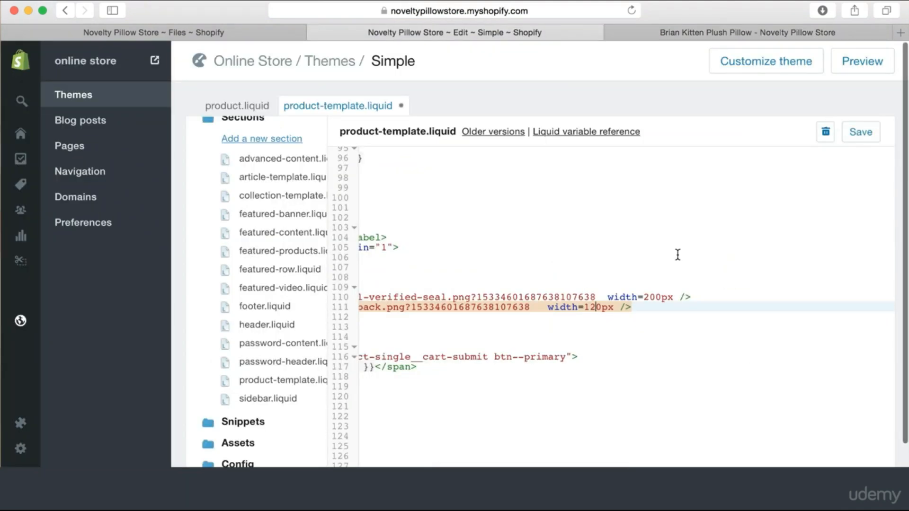
left_click(860, 132)
left_click(723, 31)
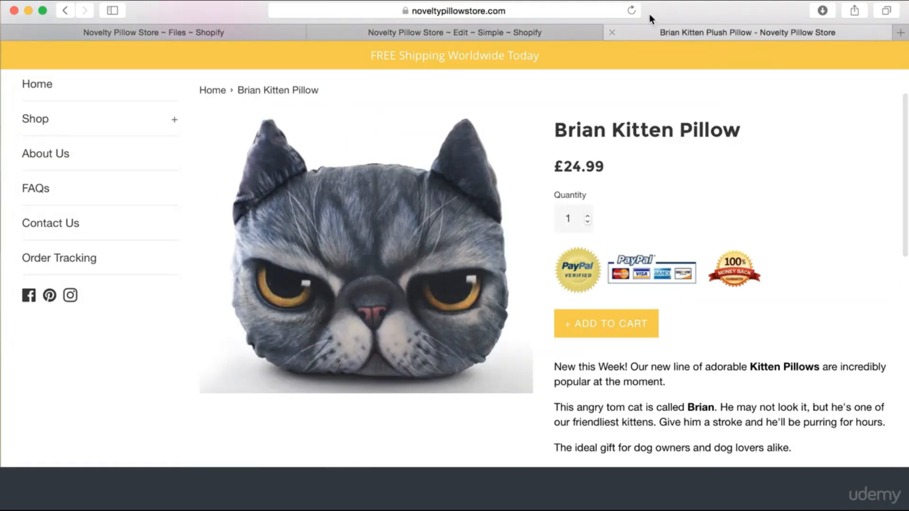
left_click(632, 10)
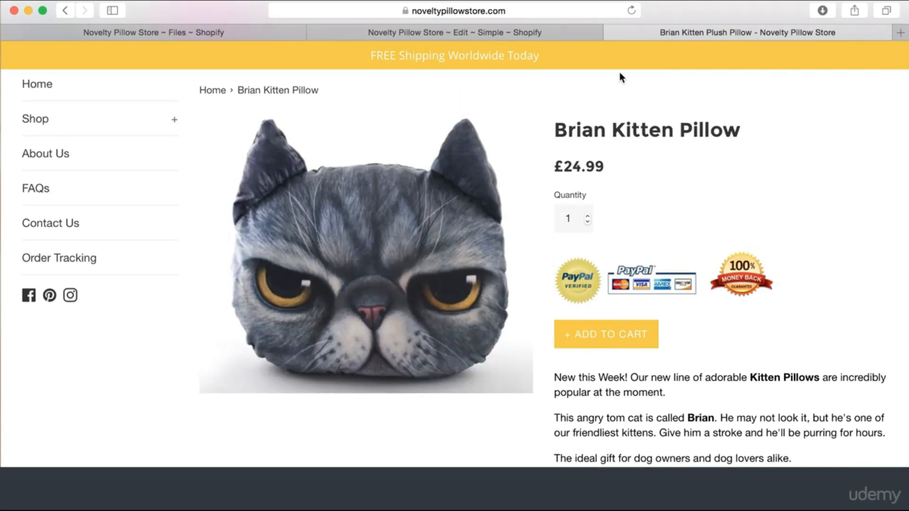
left_click(545, 31)
Set the badge width to 110px, save, and confirm it on the product page
left_click(597, 305)
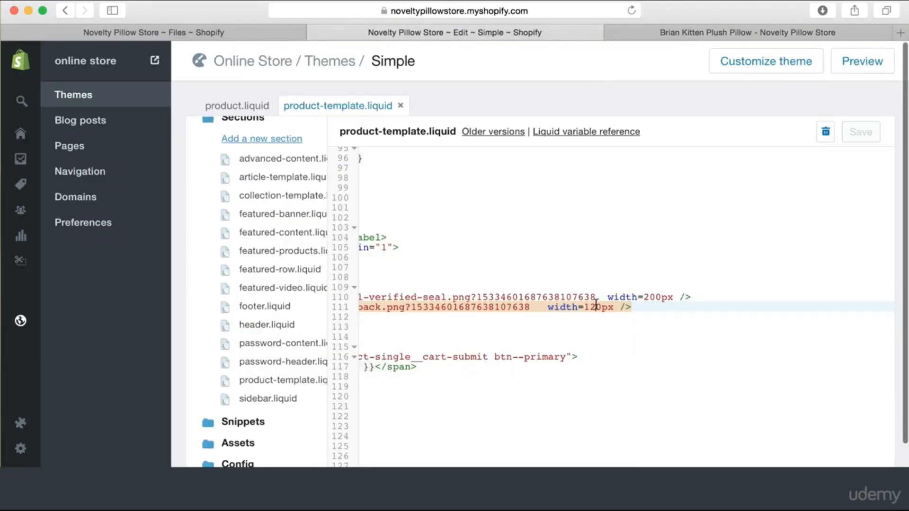
key("BackSpace")
type("1")
left_click(862, 135)
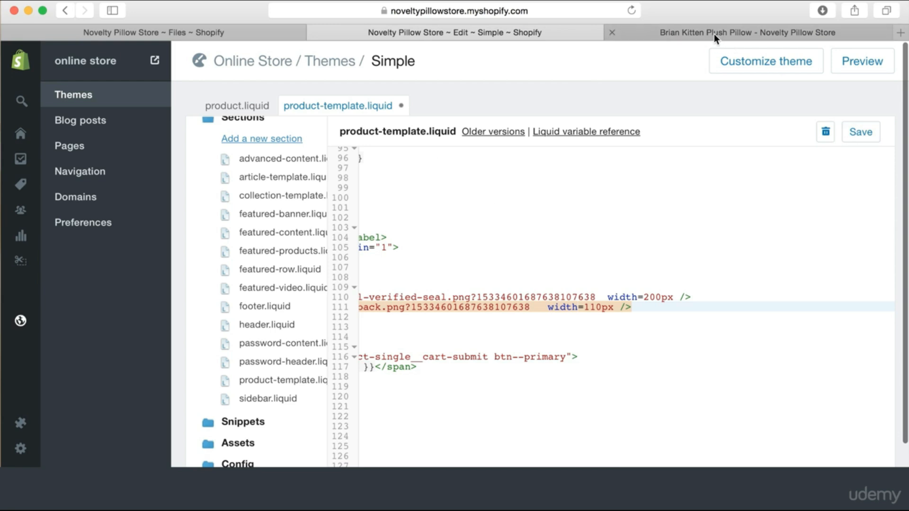
left_click(713, 33)
left_click(631, 10)
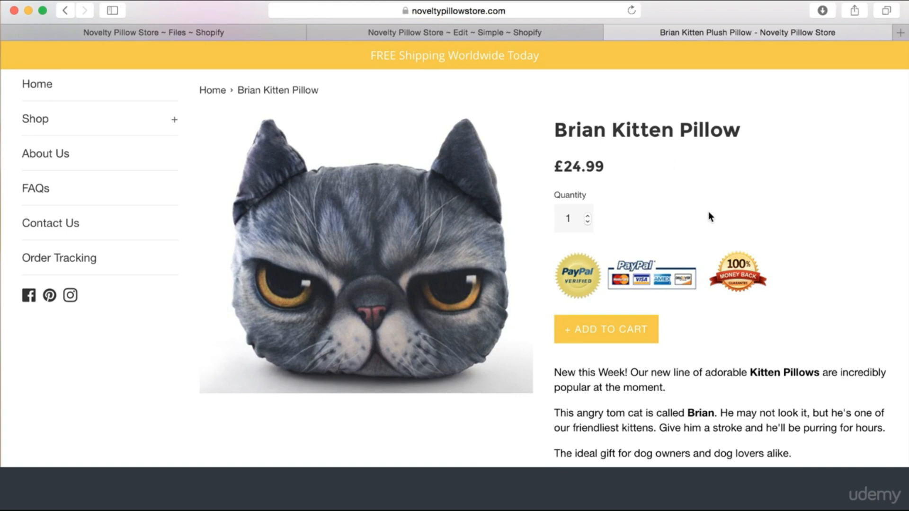
left_click(519, 29)
Insert the comment <!-- TRUST SEALS ABOVE ADD TO CART BUTTON --> above the badge div
left_click(616, 348)
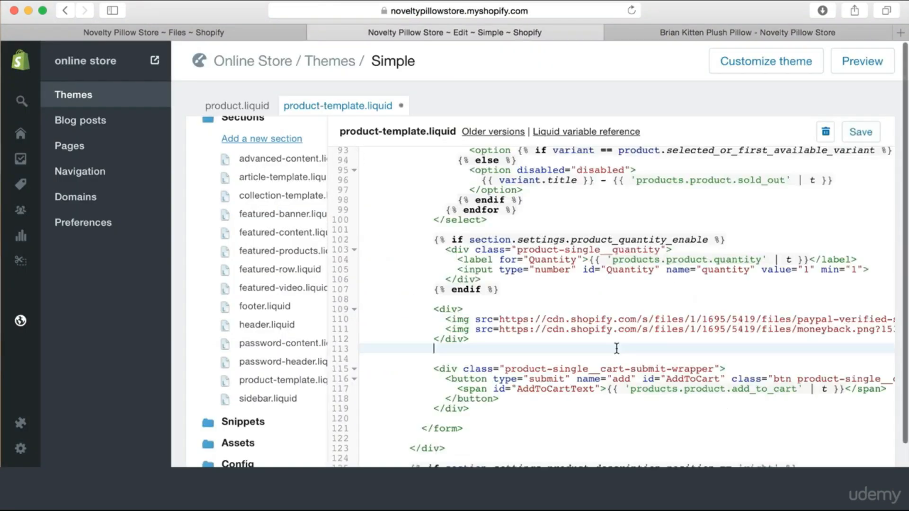
left_click(505, 305)
key("Return")
key("Return")
key("Return")
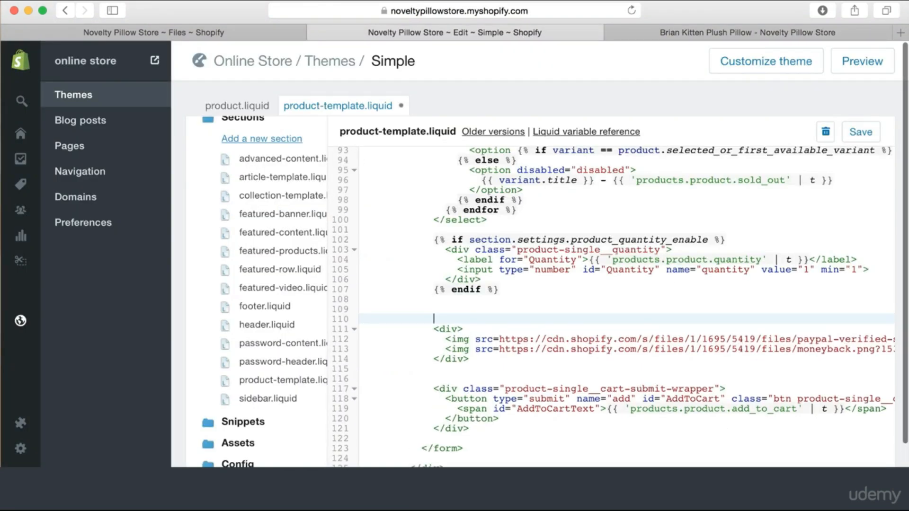
key("Up")
type("<!")
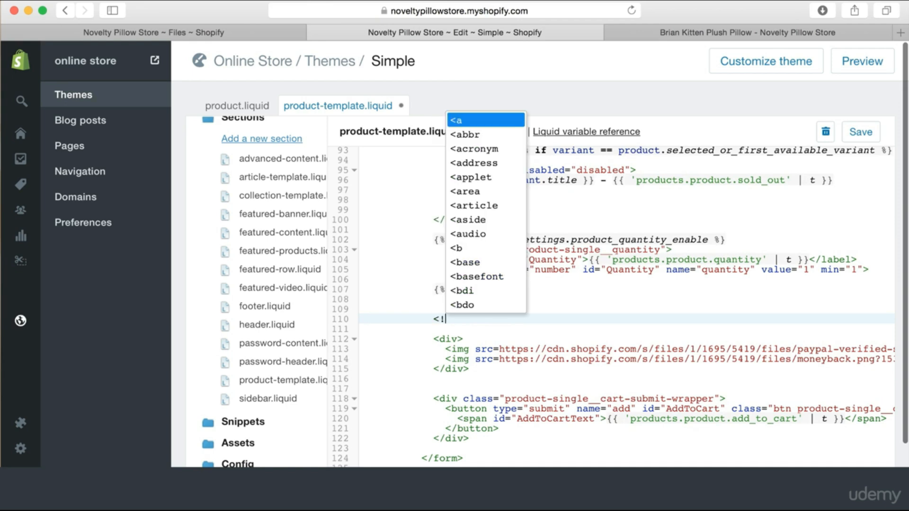
type("-- TRUST SEALS A")
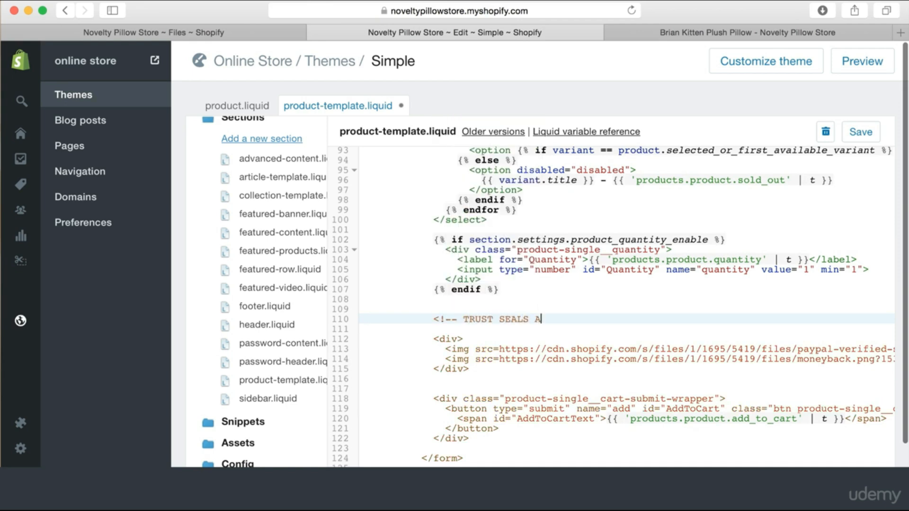
type("CART BUTTON -->")
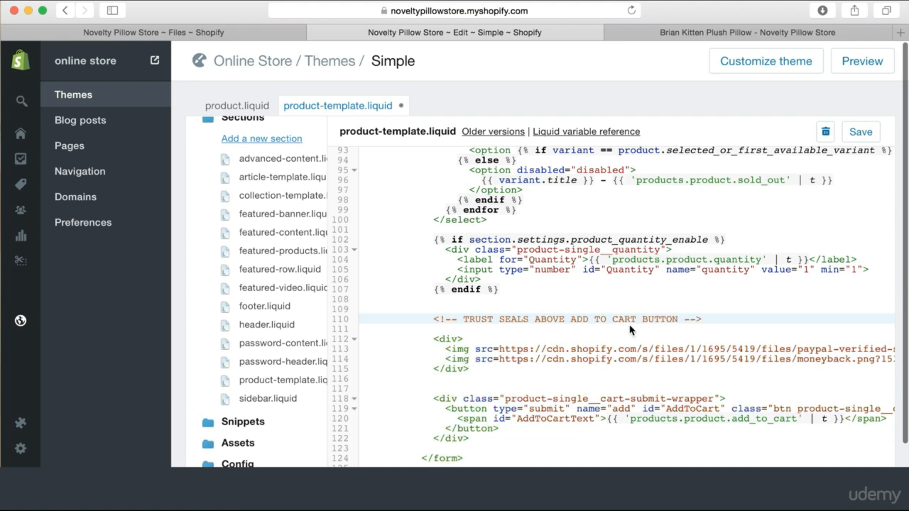
Copy the comment below the badge div, prefixed with 'END OF', and save the template
scroll(629, 325, "down", 2)
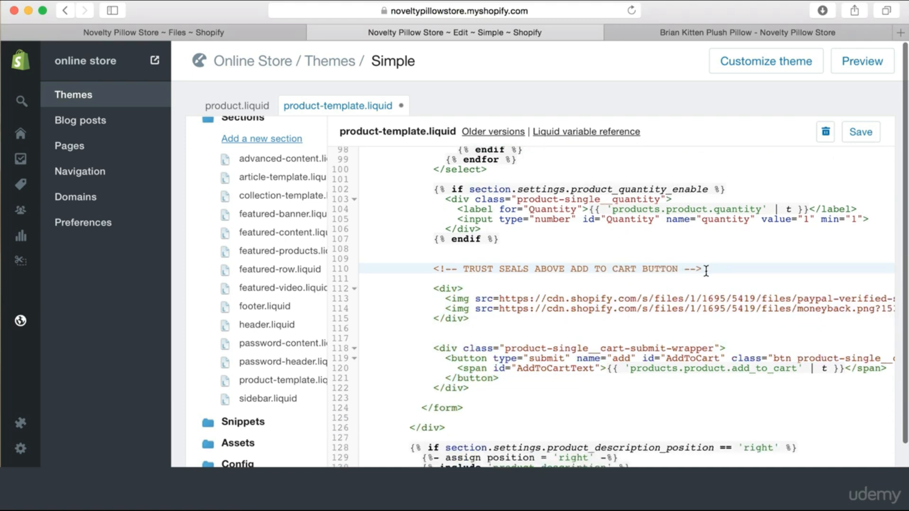
left_click_drag(707, 269, 434, 269)
key("ctrl+c")
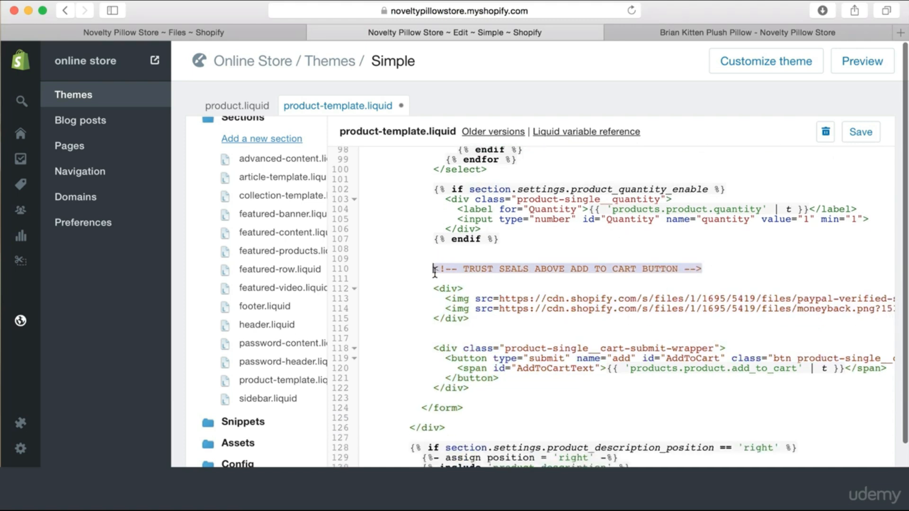
left_click(488, 318)
key("Return")
key("Return")
key("ctrl+v")
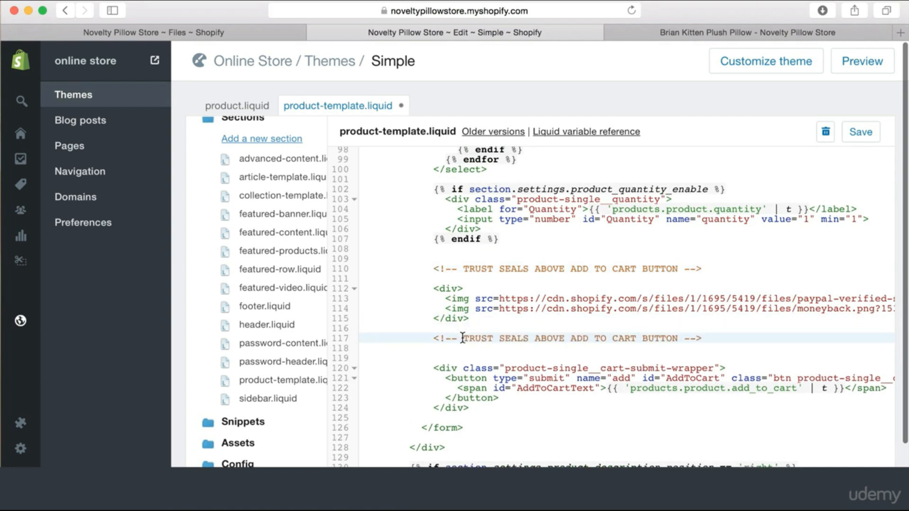
type("END OF")
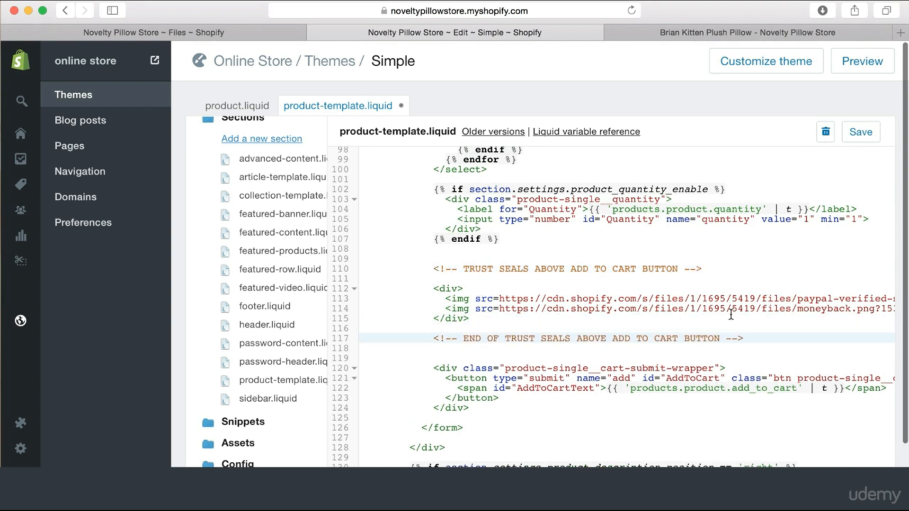
left_click(776, 327)
left_click(860, 134)
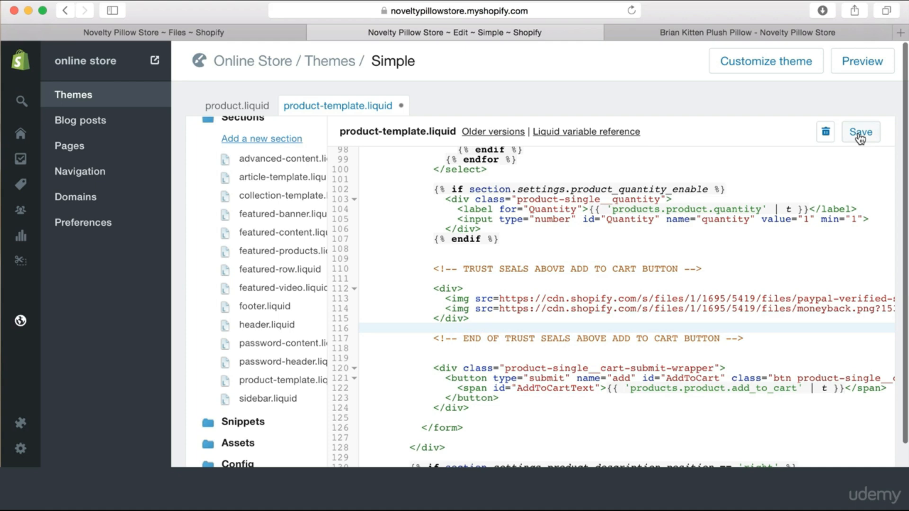
Scroll the Brian Kitten Pillow page to review the PayPal and Money Back badges above Add to Cart
left_click(740, 31)
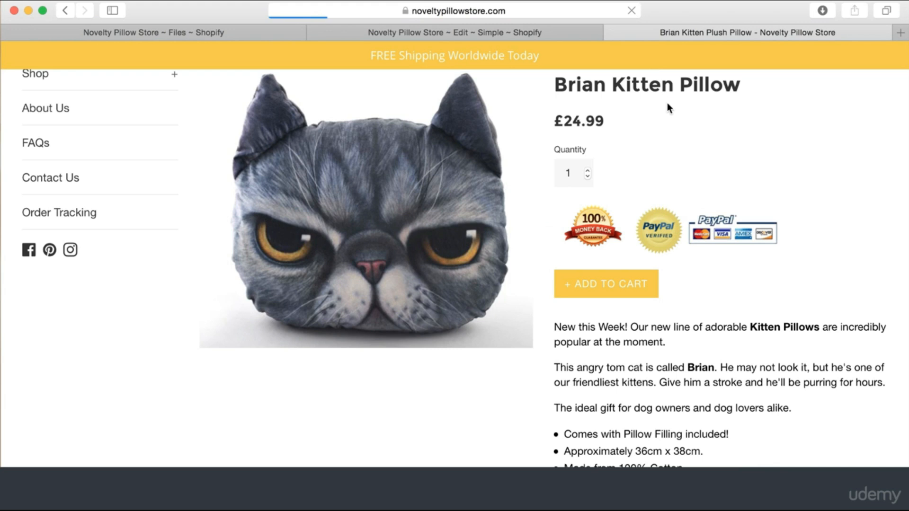
scroll(686, 291, "down", 3)
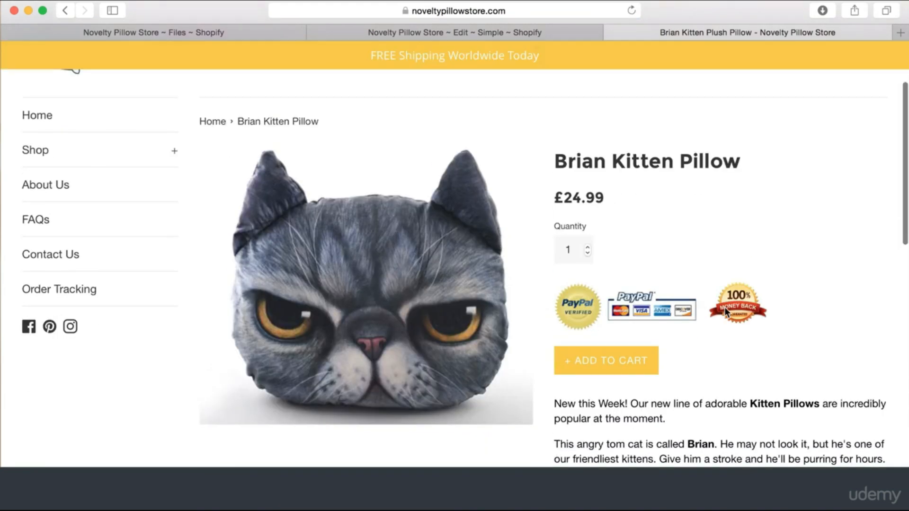
scroll(741, 255, "down", 1)
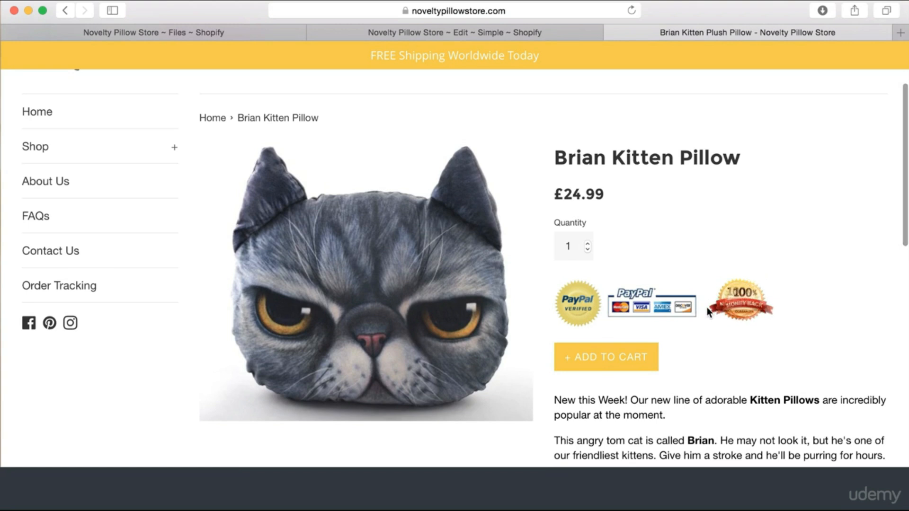
scroll(712, 322, "down", 1)
scroll(712, 331, "down", 3)
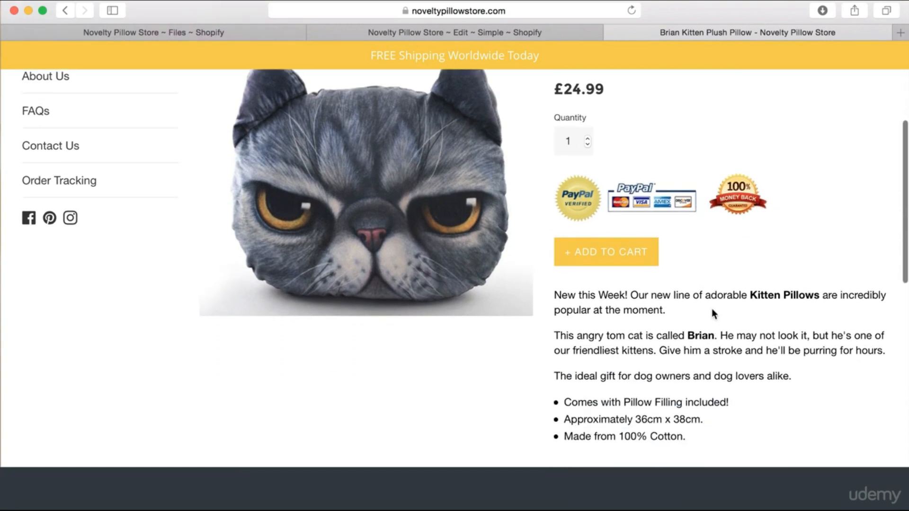
scroll(711, 308, "up", 1)
scroll(689, 196, "up", 1)
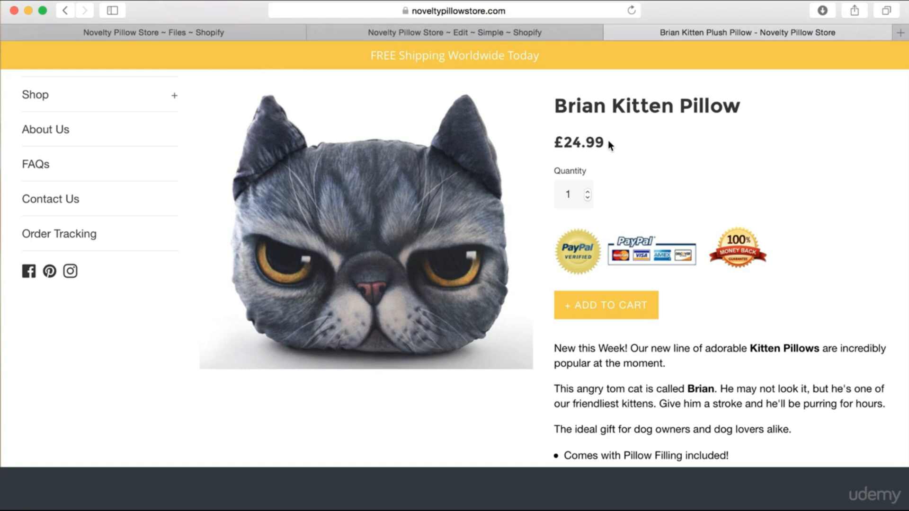
scroll(608, 140, "up", 1)
scroll(627, 228, "down", 1)
scroll(628, 213, "up", 3)
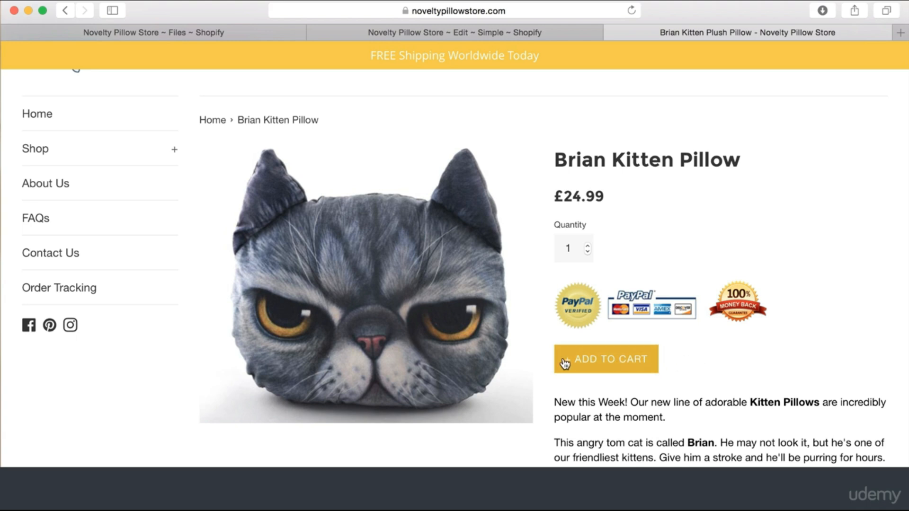
Find the .btn--link rule in theme.scss.liquid and add a blank line after it
scroll(507, 415, "down", 1)
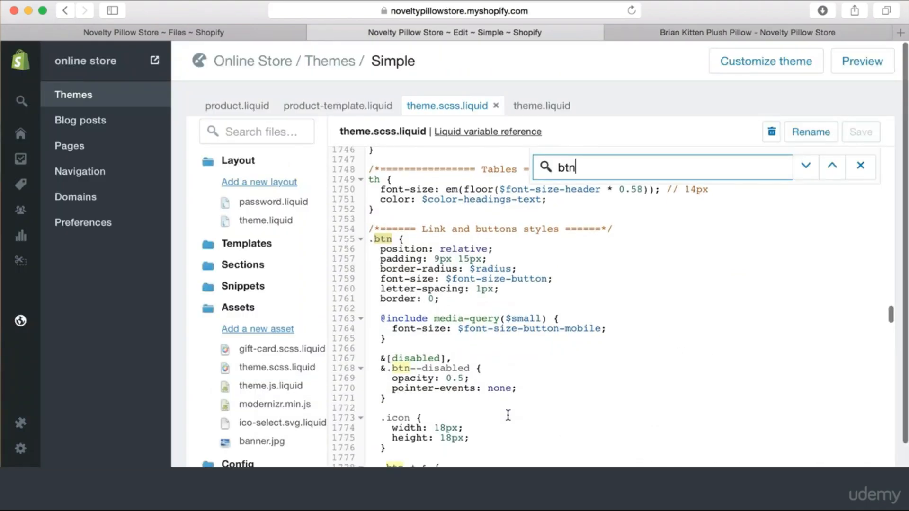
left_click(679, 309)
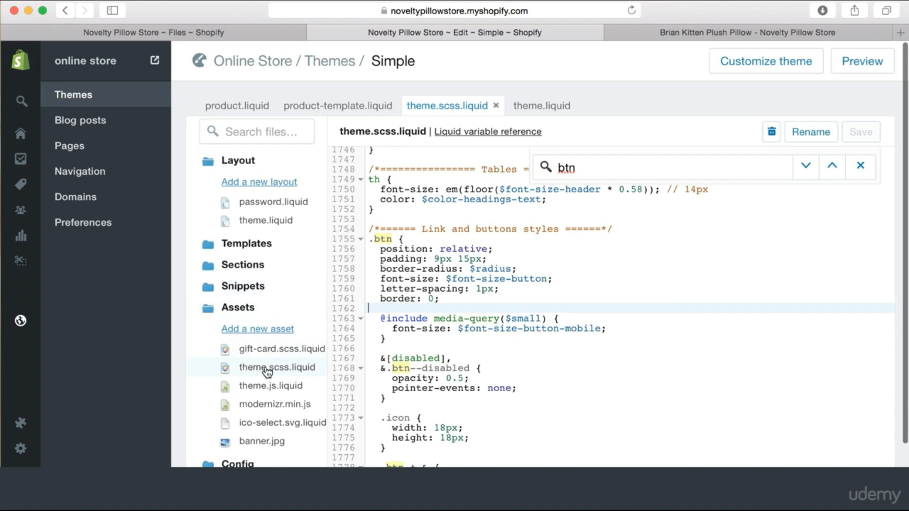
scroll(503, 252, "down", 1)
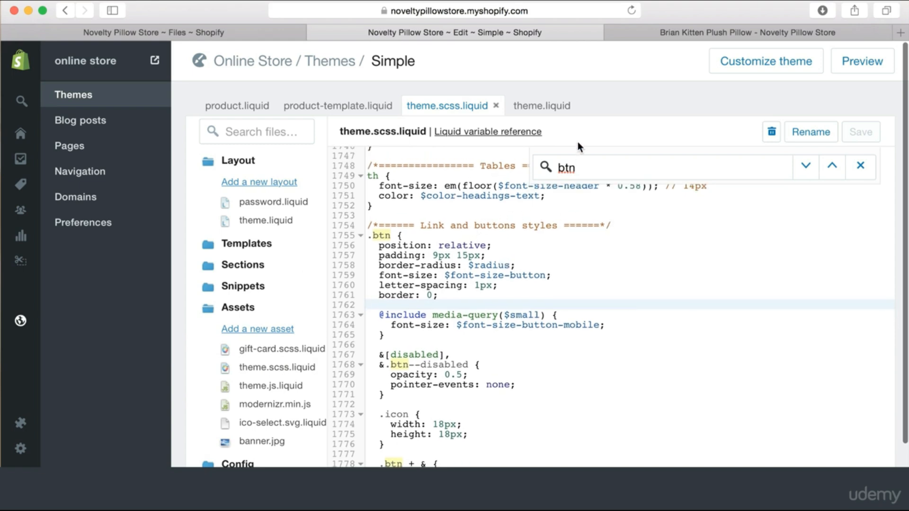
left_click_drag(591, 163, 549, 165)
left_click(607, 234)
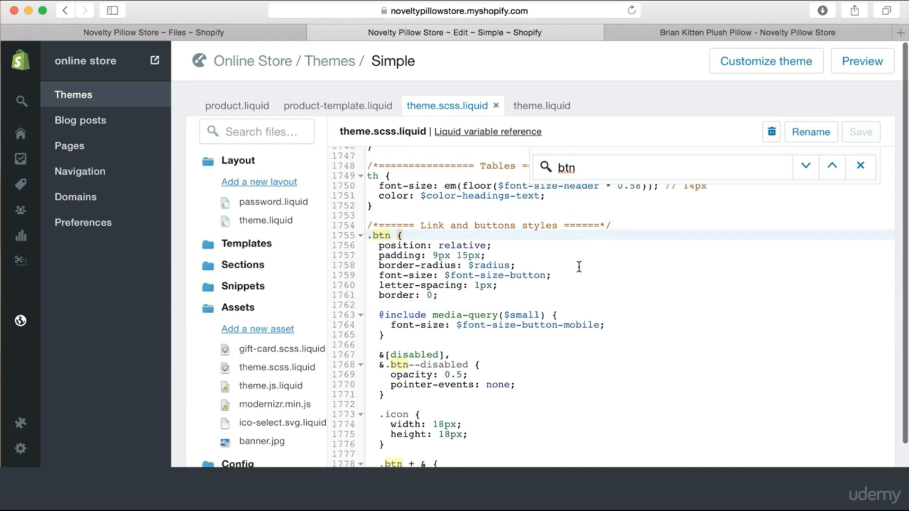
scroll(579, 268, "down", 6)
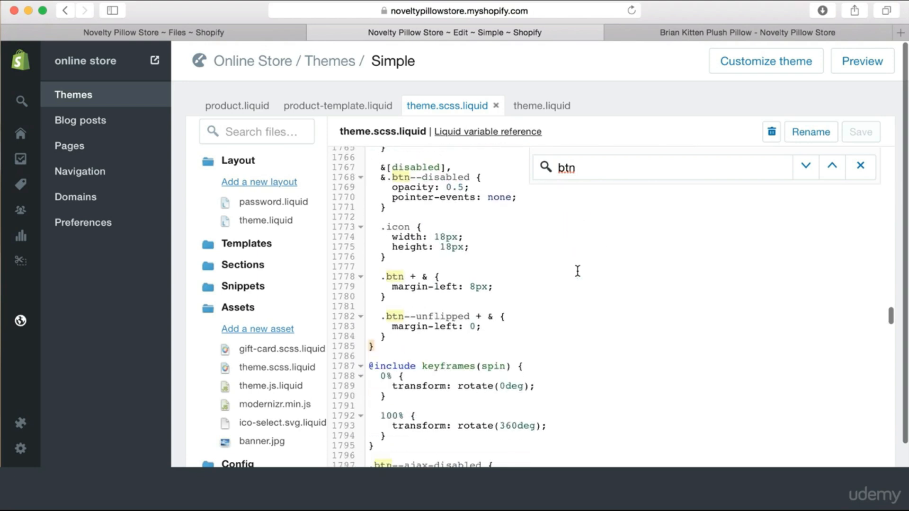
scroll(577, 270, "down", 14)
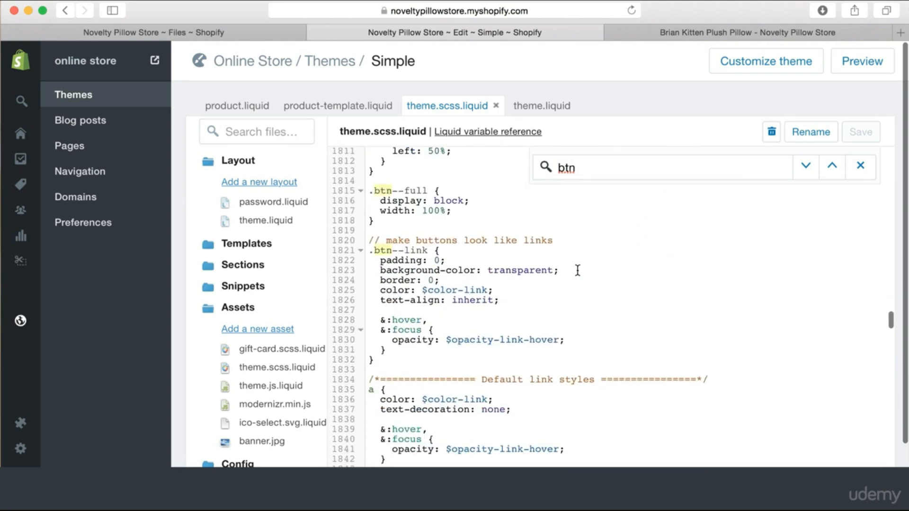
scroll(577, 270, "down", 1)
left_click(427, 319)
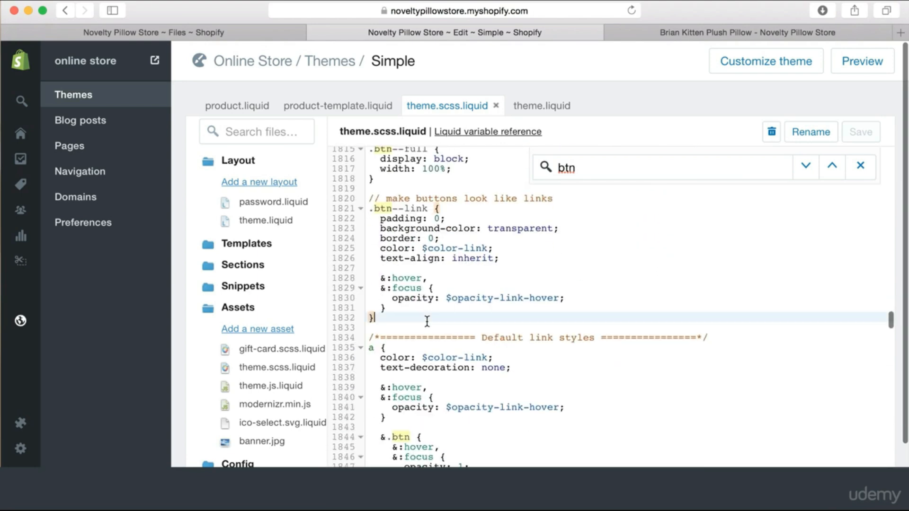
key("Return")
key("Return")
key("Return")
key("Return")
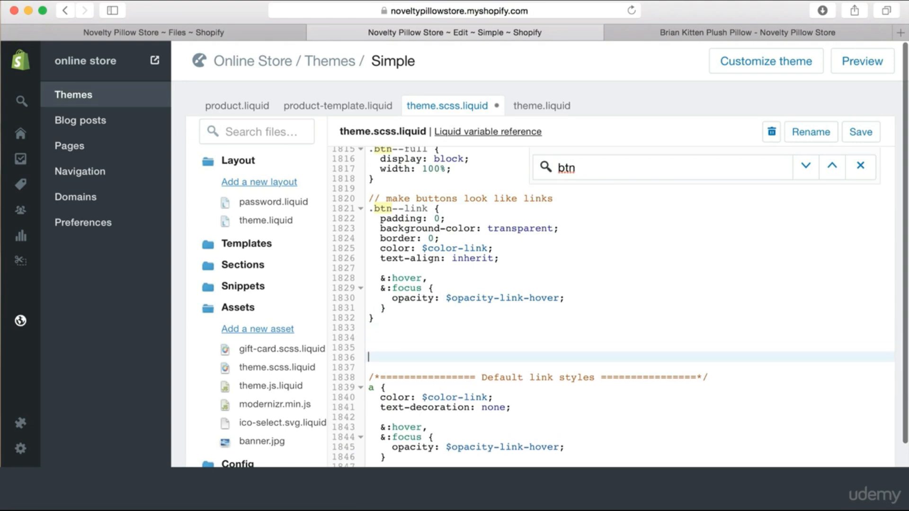
key("Up")
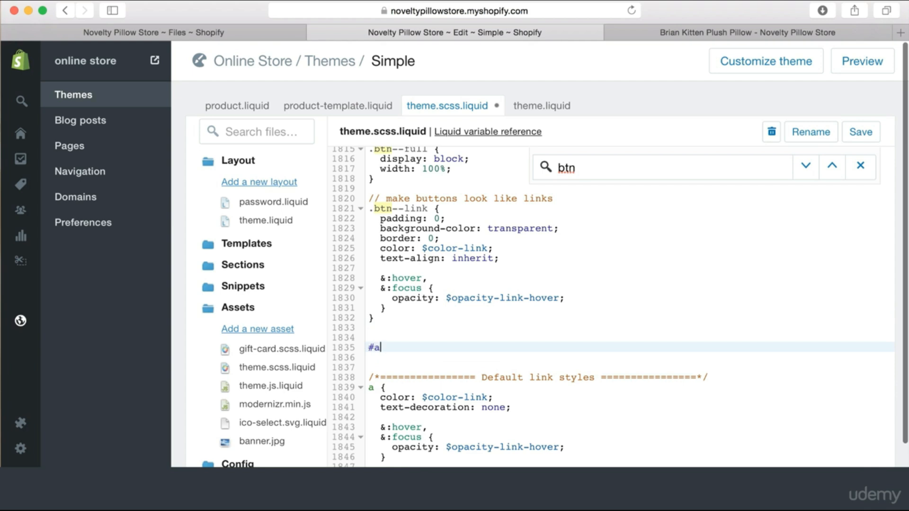
Write an #AddToCart { width: 400px; } rule and save the stylesheet
type("#AddToCart {")
key("Return")
key("Return")
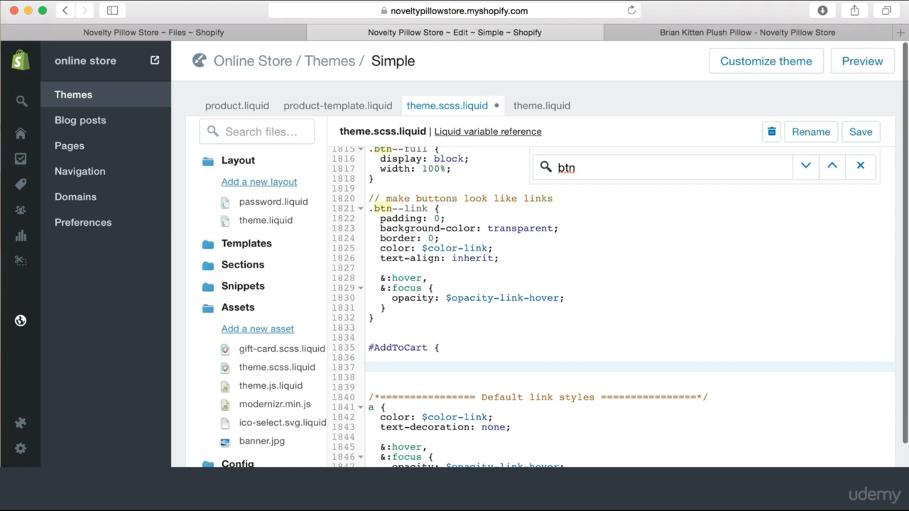
key("Return")
type("}")
key("Up")
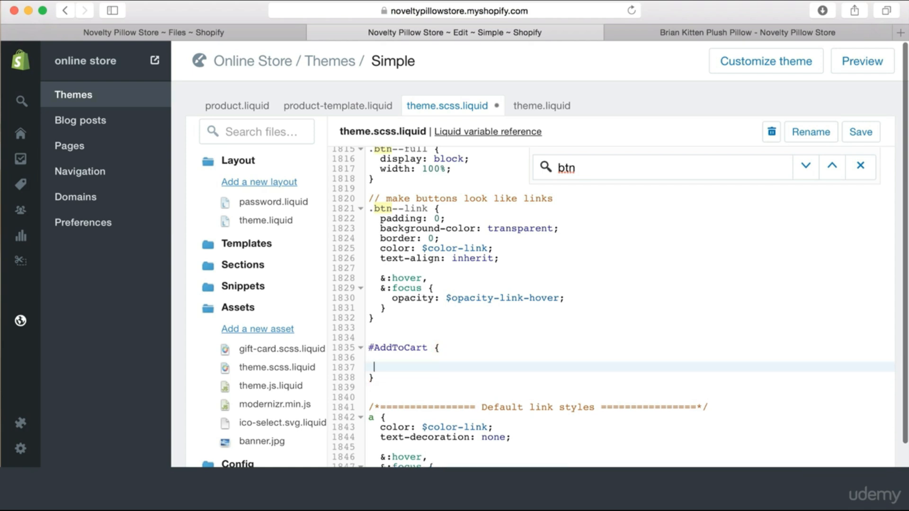
key("Return")
key("Up")
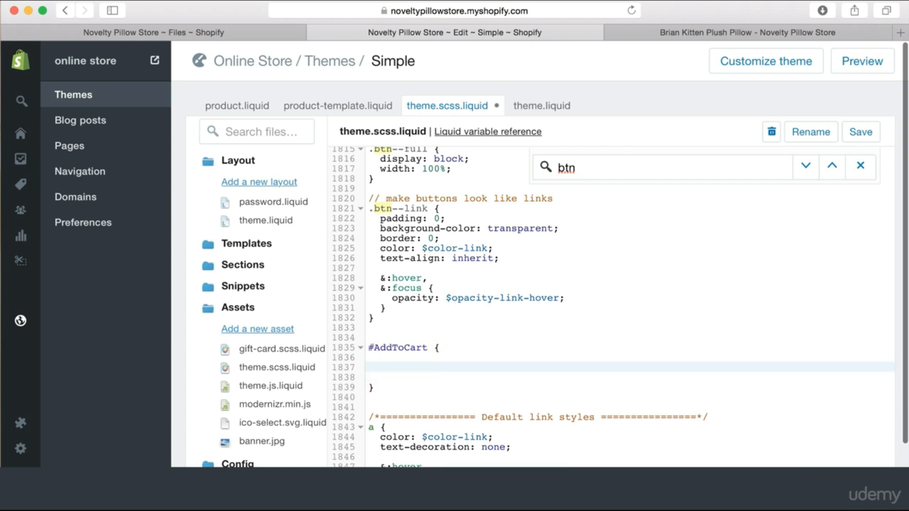
type("width: 200px;")
left_click(421, 368)
key("BackSpace")
type("4")
left_click(865, 135)
Reload the product page and scroll to see the wider Add to Cart button
left_click(704, 35)
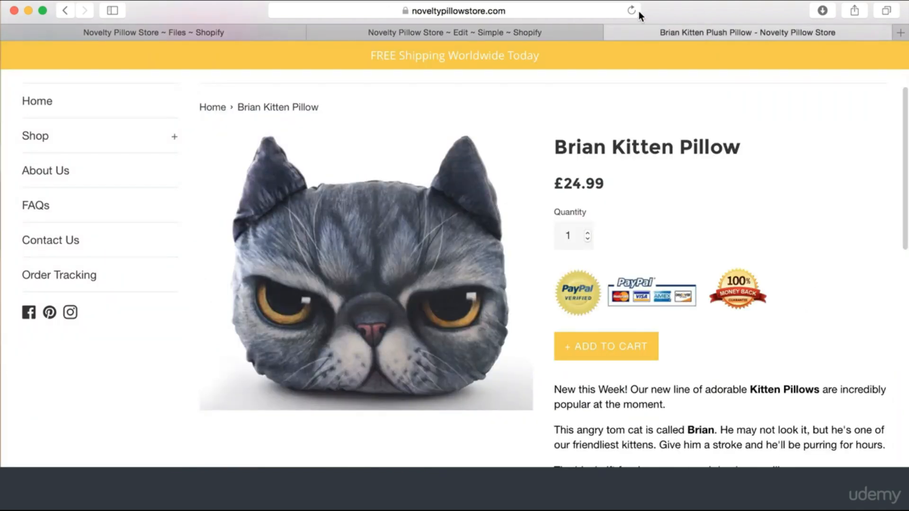
left_click(632, 10)
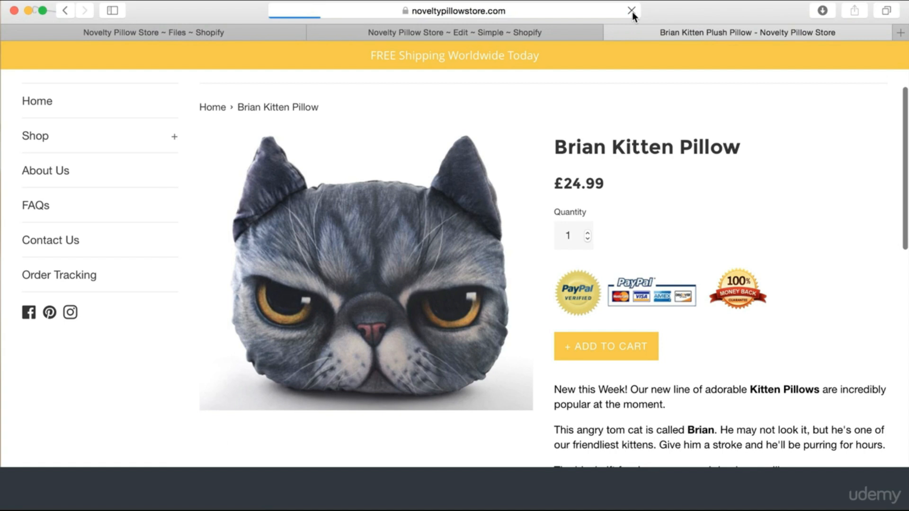
scroll(680, 243, "down", 5)
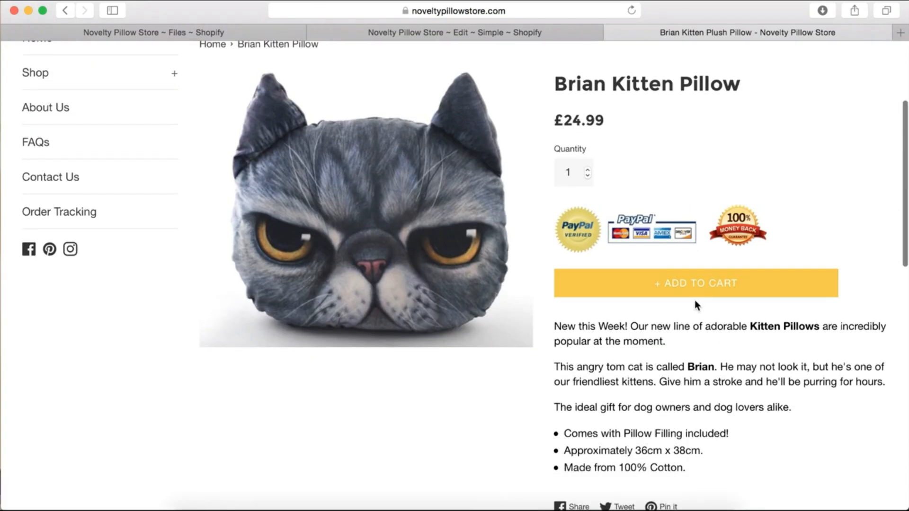
scroll(694, 303, "up", 3)
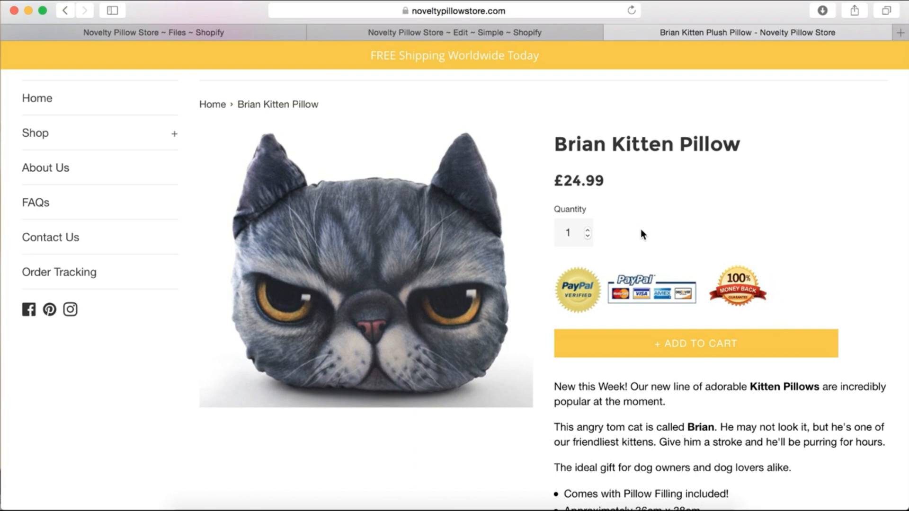
scroll(641, 234, "down", 5)
scroll(641, 228, "up", 2)
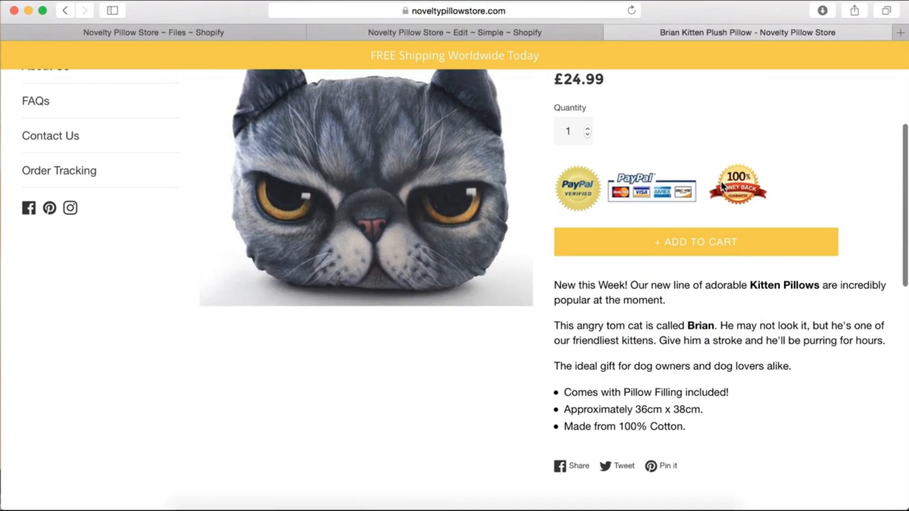
scroll(838, 255, "up", 1)
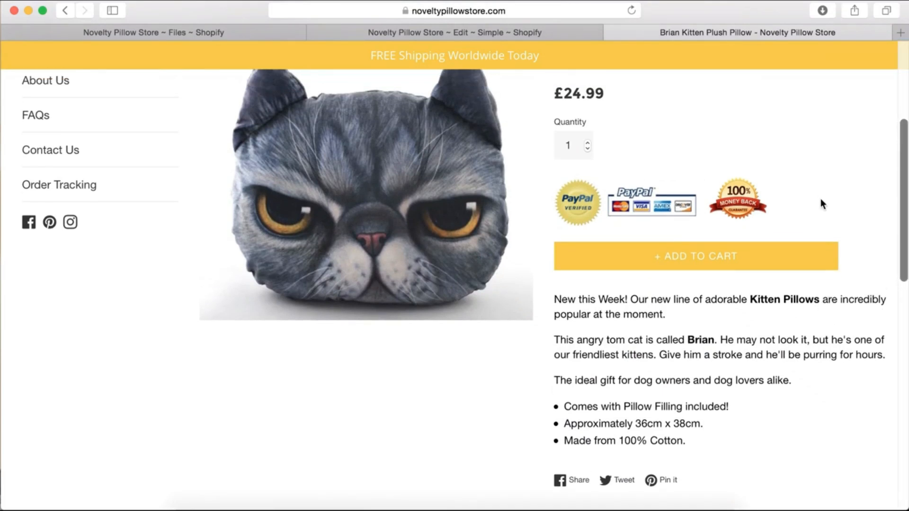
Narrow the Safari window to preview the product page layout on a smaller screen
mouse_move(1, 277)
left_mouse_down()
mouse_move(350, 272)
mouse_move(2, 276)
left_mouse_up()
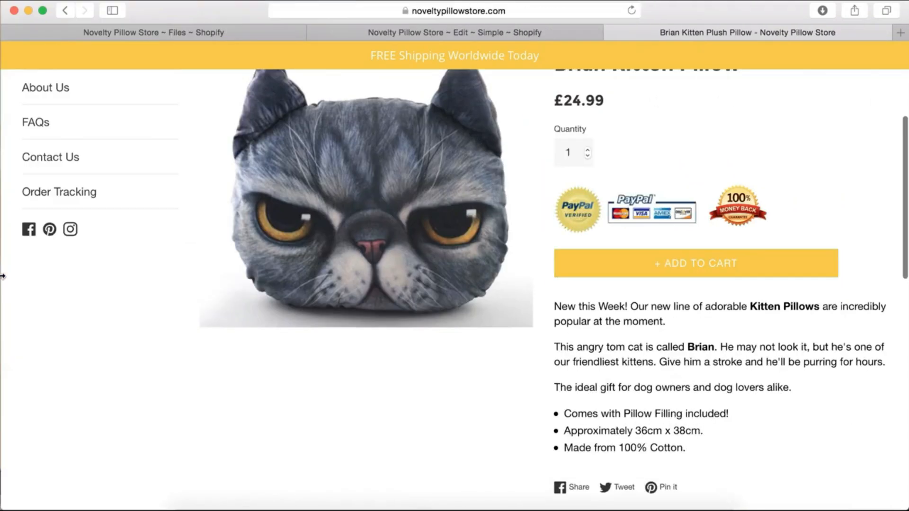
scroll(278, 185, "up", 1)
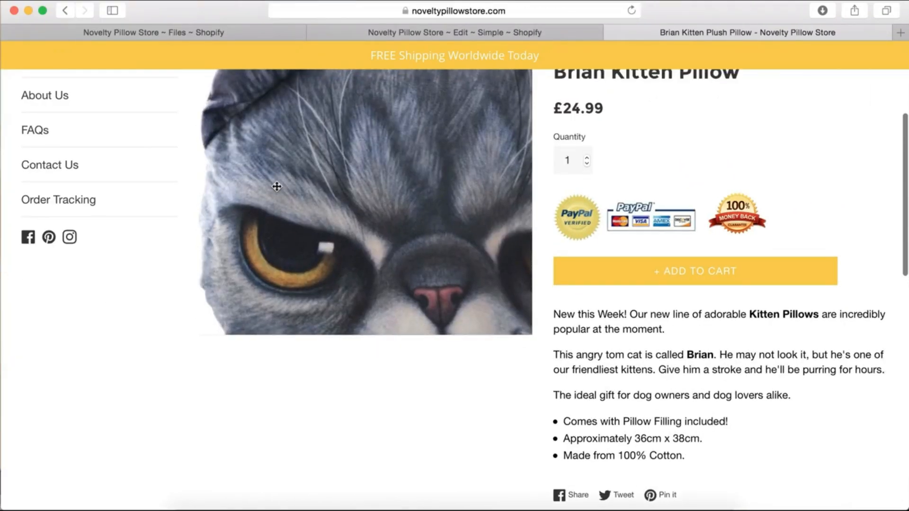
left_click_drag(2, 343, 404, 323)
Narrow the Safari window to phone width to check the pillow page's mobile layout
scroll(487, 377, "down", 10)
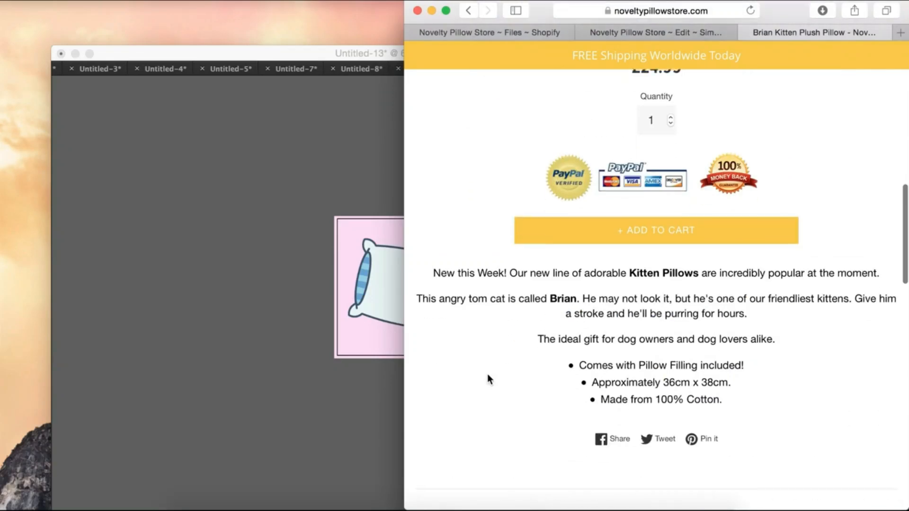
scroll(488, 375, "up", 2)
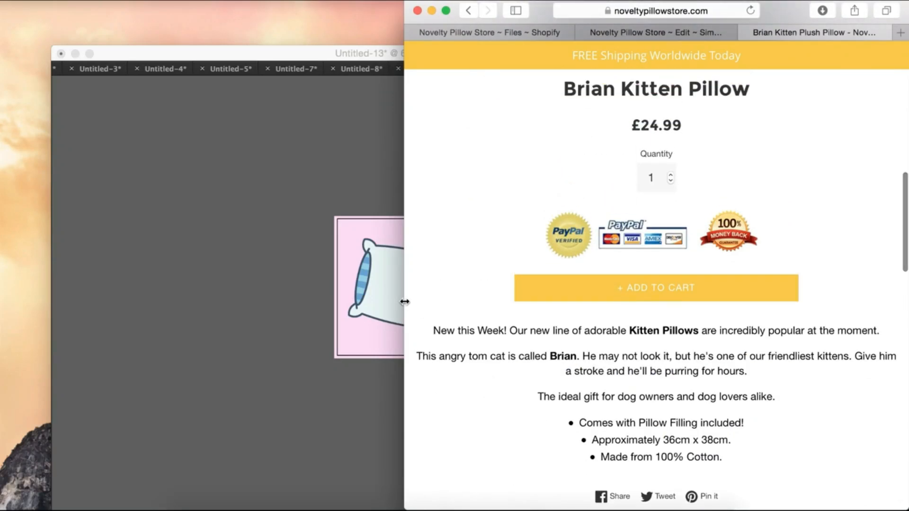
left_click_drag(404, 302, 551, 291)
scroll(782, 294, "up", 13)
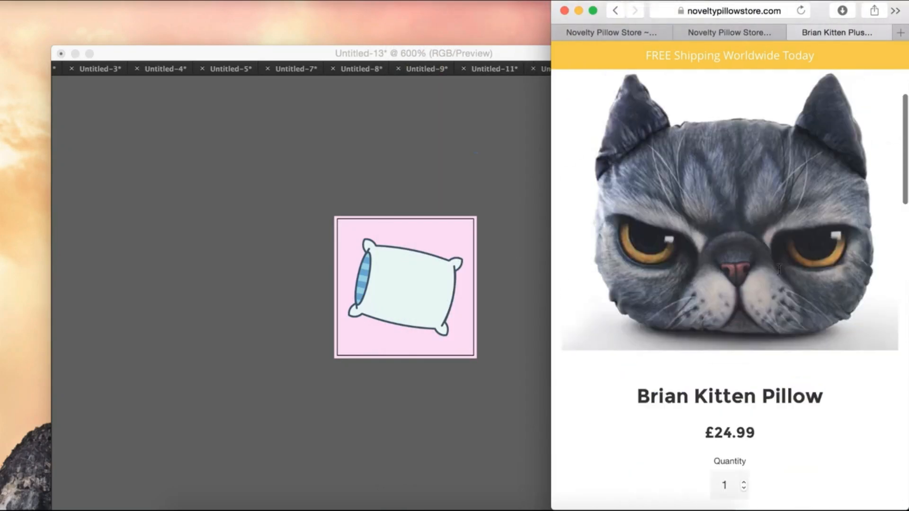
scroll(778, 269, "down", 12)
scroll(778, 269, "up", 2)
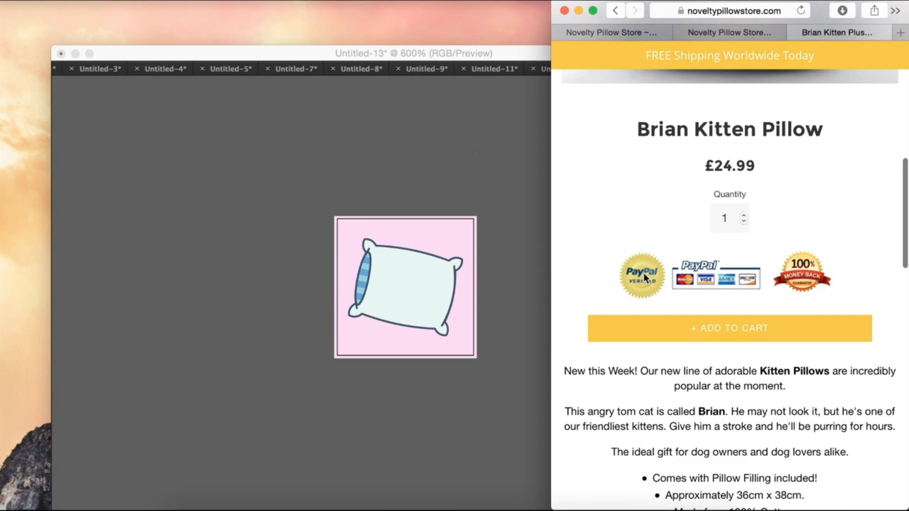
Widen the window back to full screen and clear the stray highlight below Quantity
left_click_drag(551, 269, 399, 269)
scroll(620, 354, "down", 15)
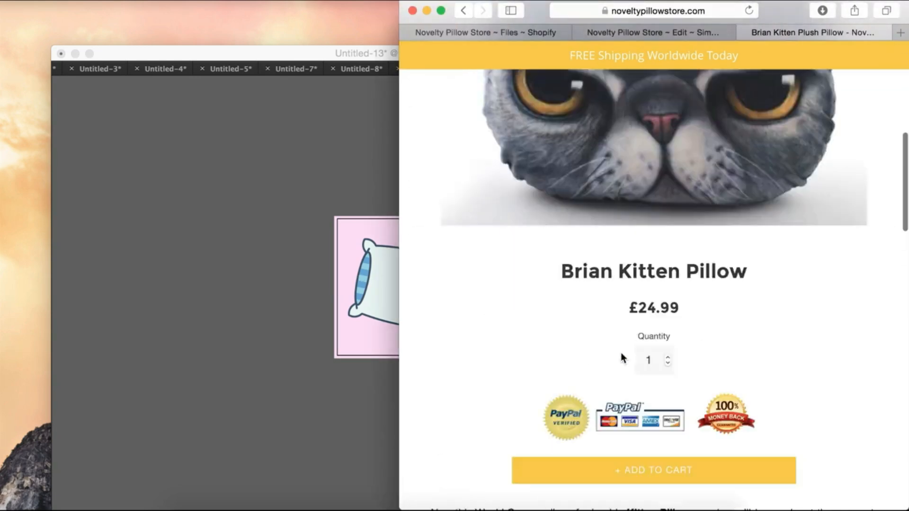
scroll(621, 353, "up", 6)
scroll(622, 358, "up", 4)
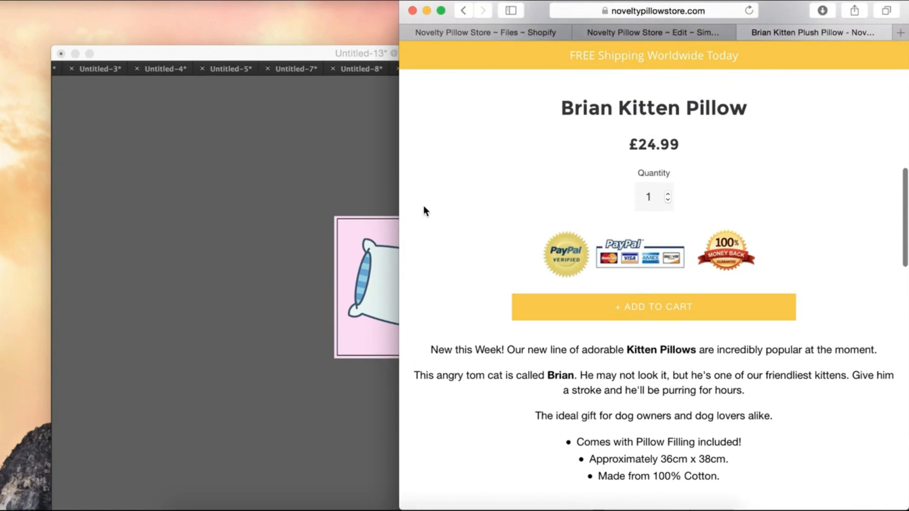
left_click_drag(401, 219, 1, 249)
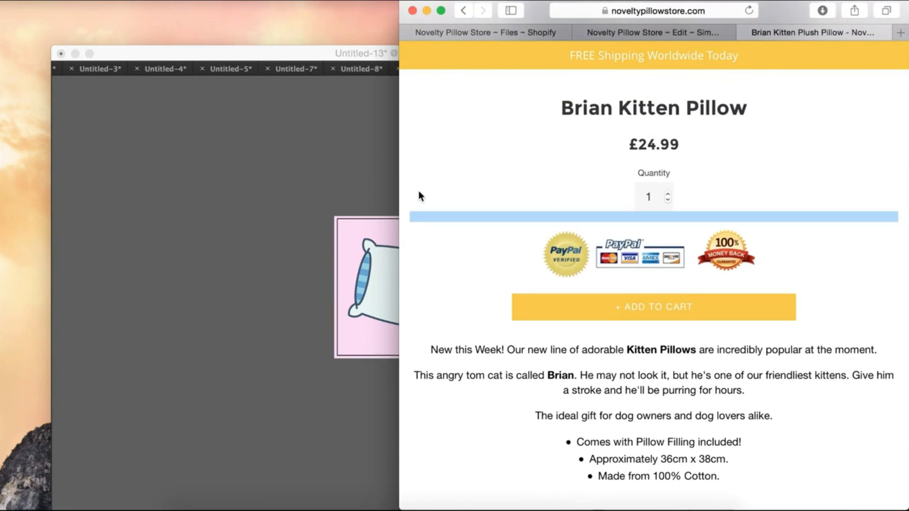
left_click(446, 197)
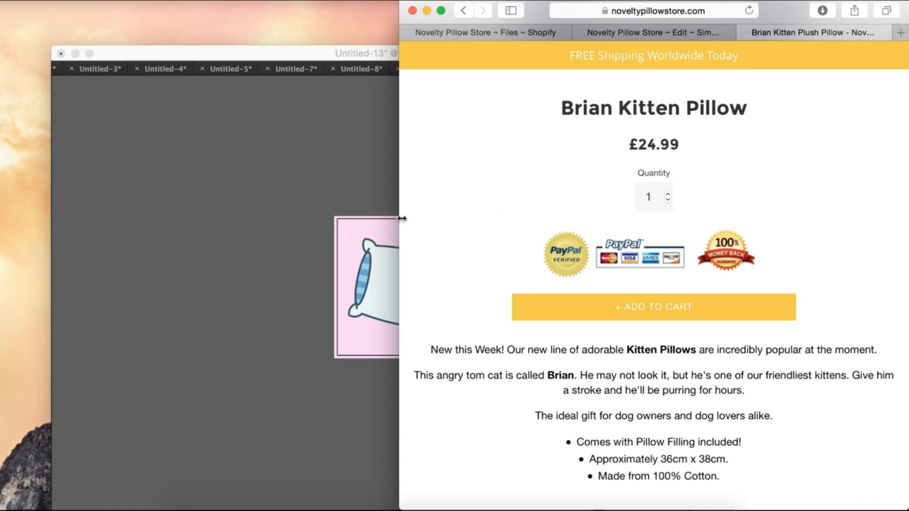
left_click_drag(401, 220, 1, 163)
Scroll the Brian Kitten Pillow page to review its trust badges and Add to Cart button
scroll(435, 157, "up", 10)
scroll(474, 246, "down", 5)
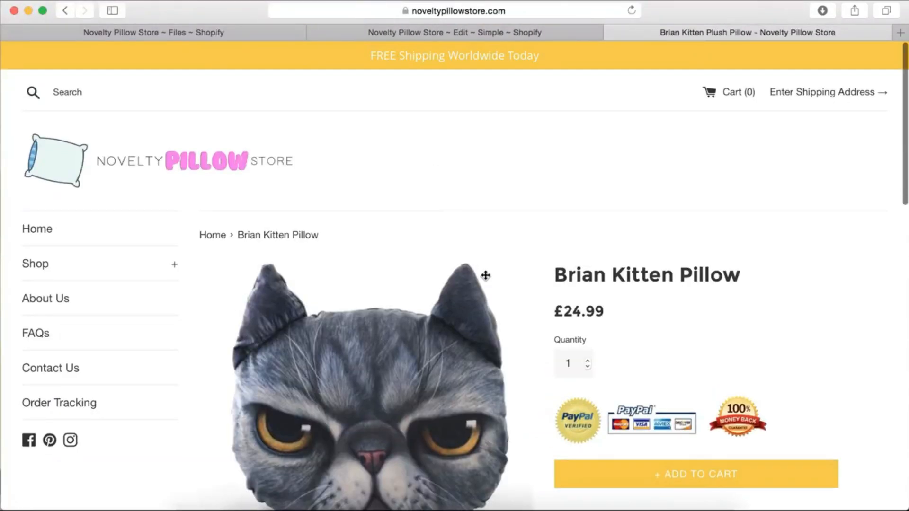
scroll(712, 423, "up", 1)
scroll(712, 423, "down", 2)
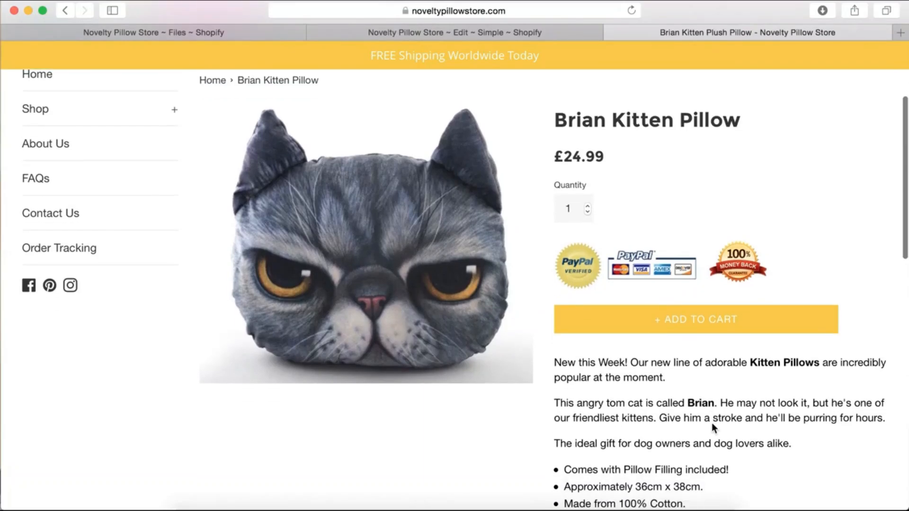
scroll(712, 423, "up", 1)
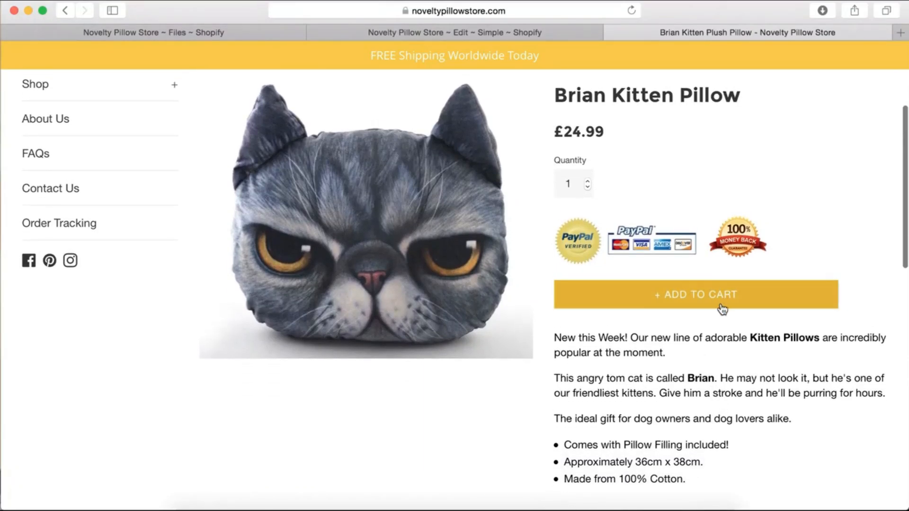
scroll(724, 284, "up", 4)
scroll(715, 269, "down", 2)
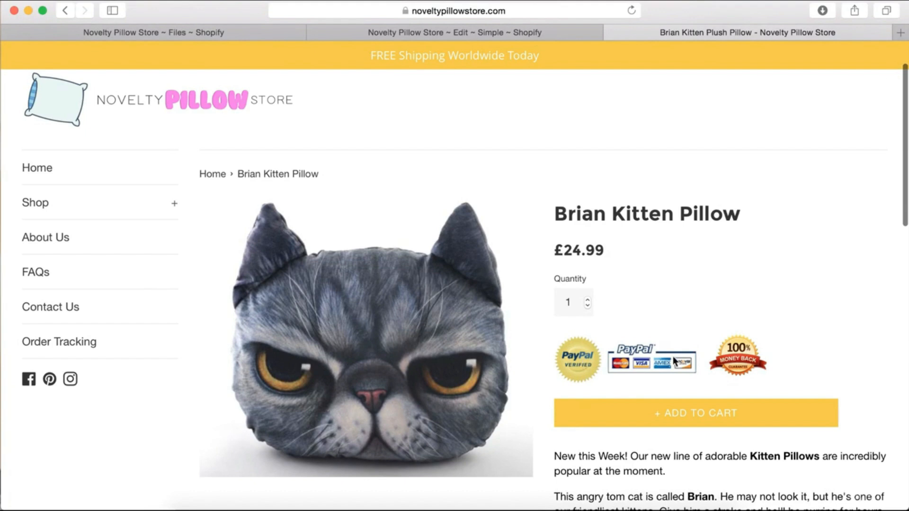
scroll(672, 356, "down", 1)
scroll(619, 336, "down", 1)
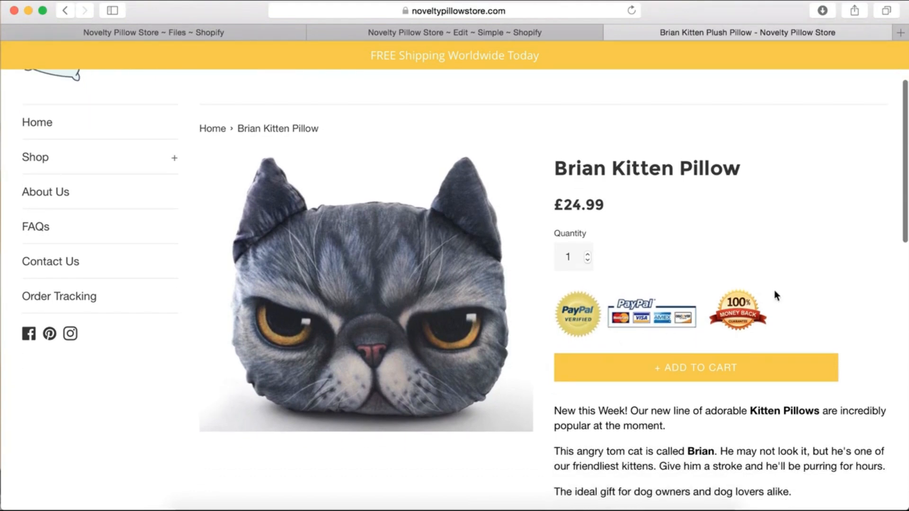
scroll(774, 290, "down", 2)
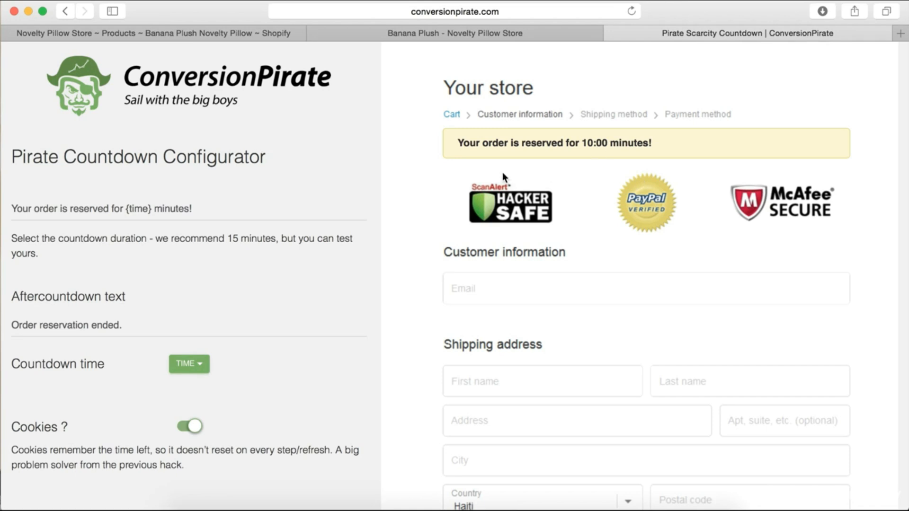
scroll(520, 180, "down", 1)
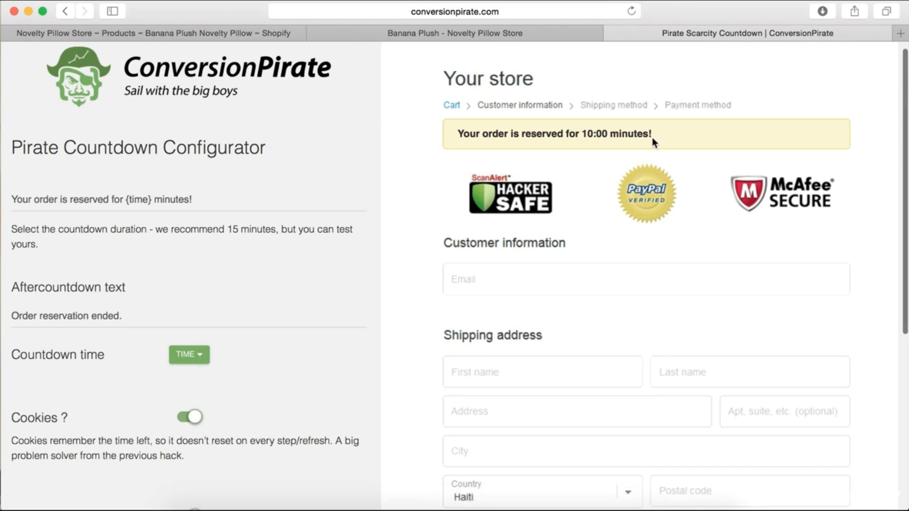
scroll(624, 180, "down", 3)
scroll(624, 180, "up", 3)
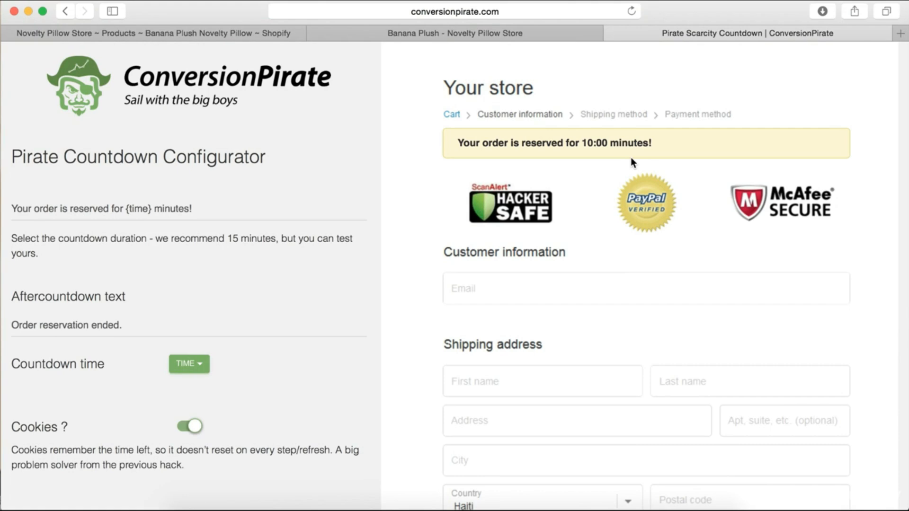
scroll(614, 237, "down", 5)
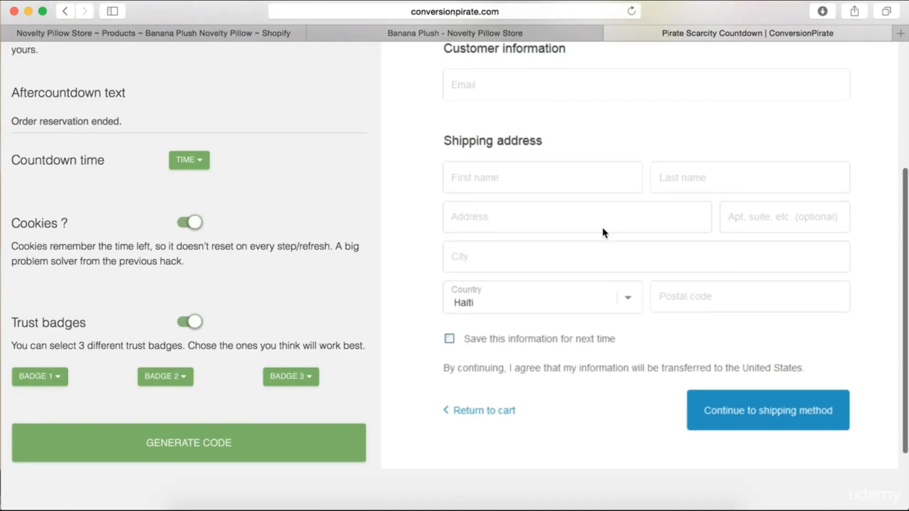
scroll(608, 190, "up", 5)
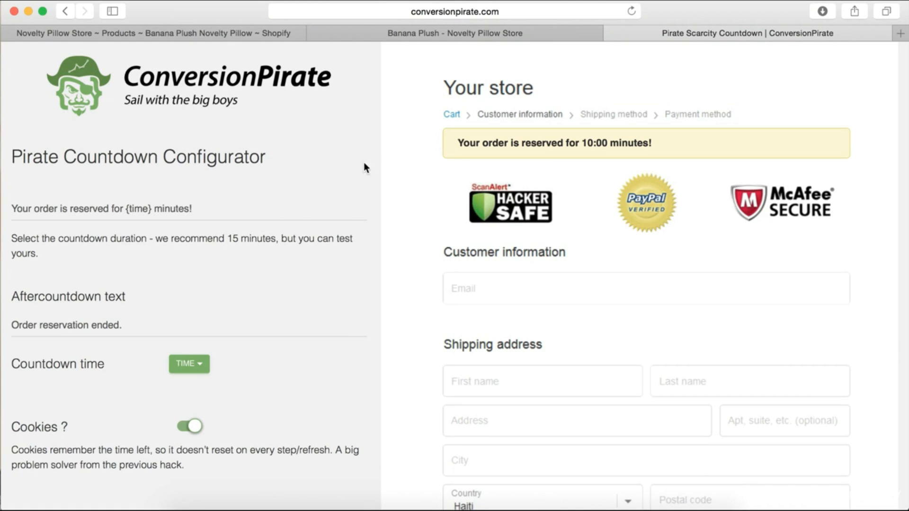
scroll(248, 275, "down", 2)
scroll(422, 209, "up", 2)
scroll(260, 209, "down", 5)
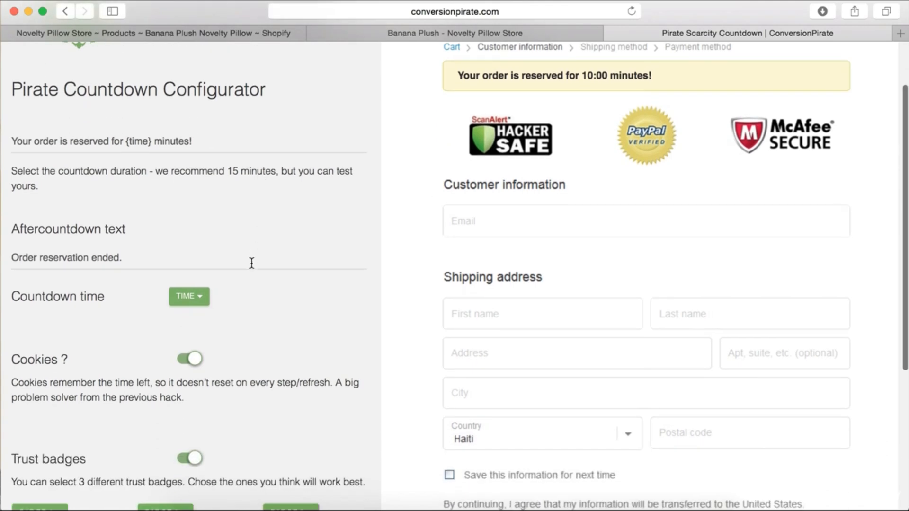
scroll(278, 175, "up", 3)
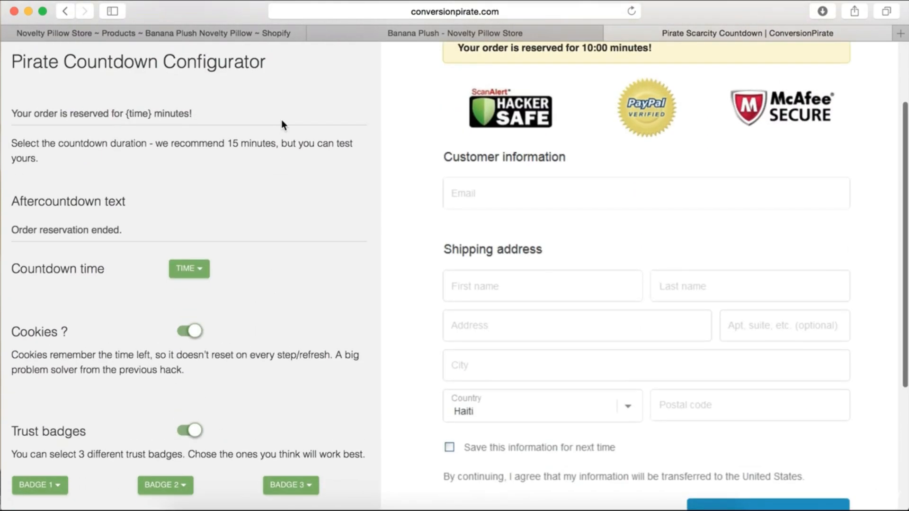
scroll(272, 166, "up", 2)
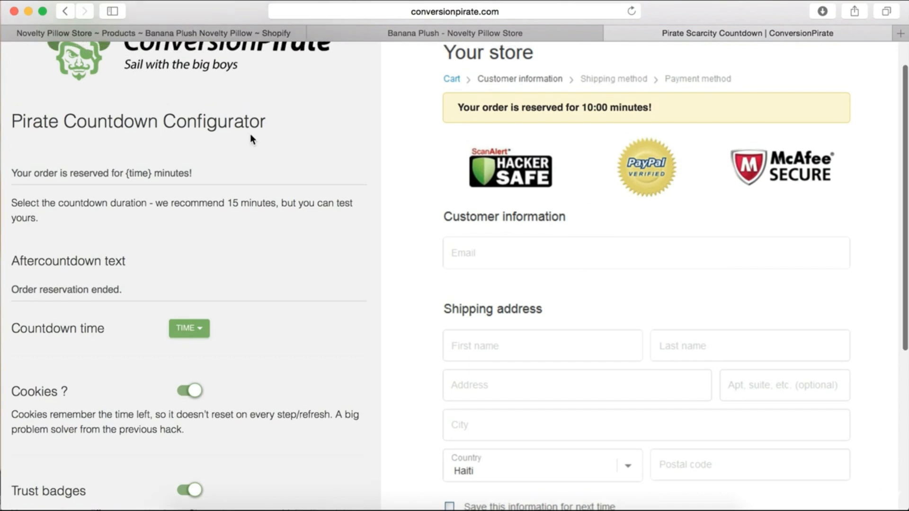
scroll(225, 188, "up", 1)
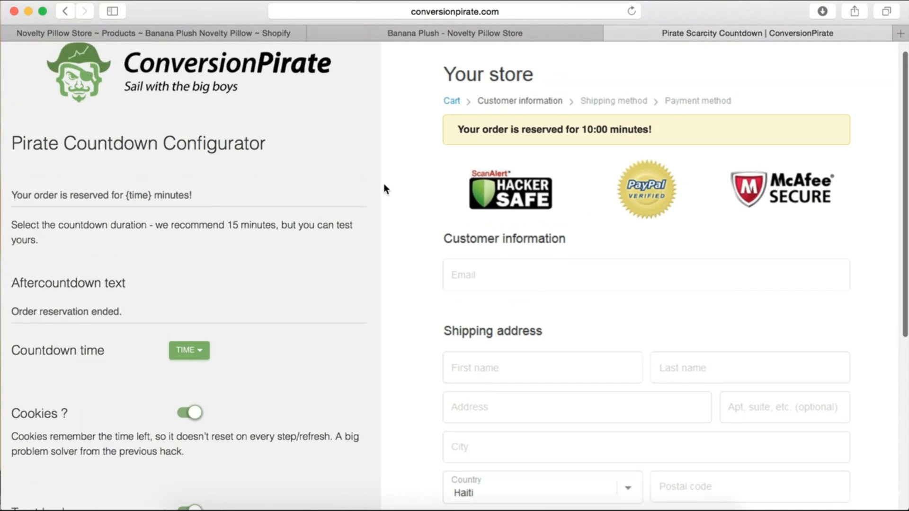
scroll(290, 313, "down", 2)
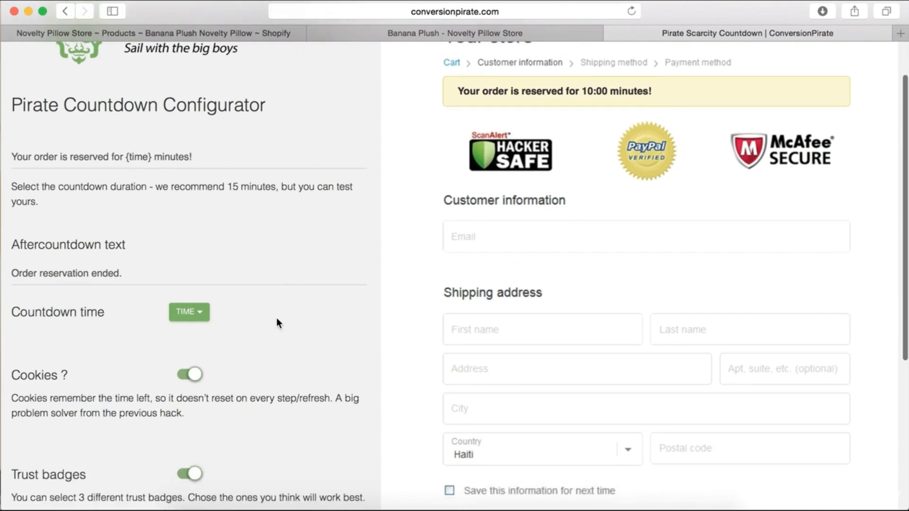
Try a 6-minute countdown time from the TIME dropdown
left_click(189, 312)
scroll(315, 293, "down", 5)
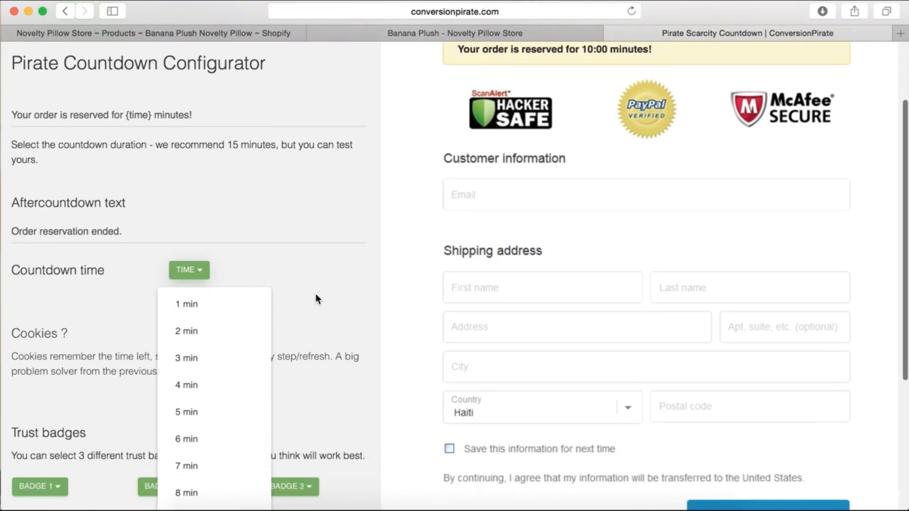
scroll(208, 331, "down", 2)
left_click(223, 298)
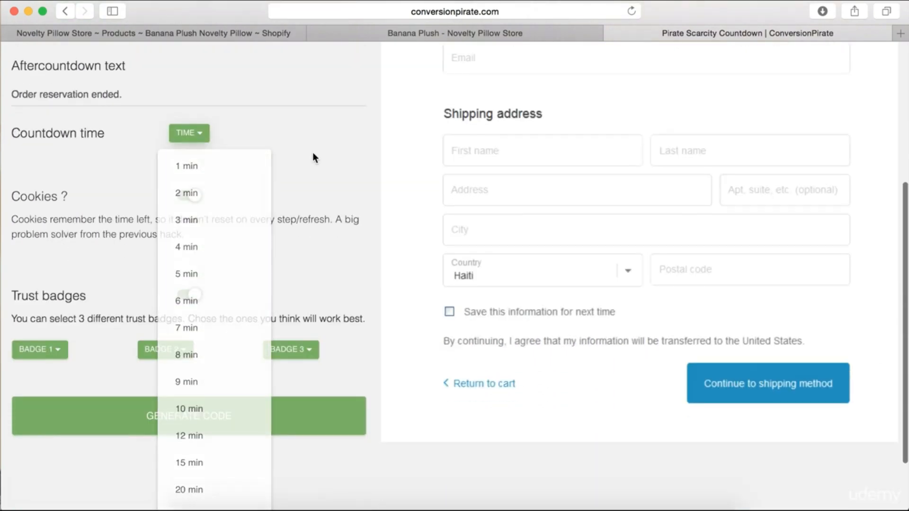
scroll(314, 156, "up", 7)
scroll(306, 217, "down", 8)
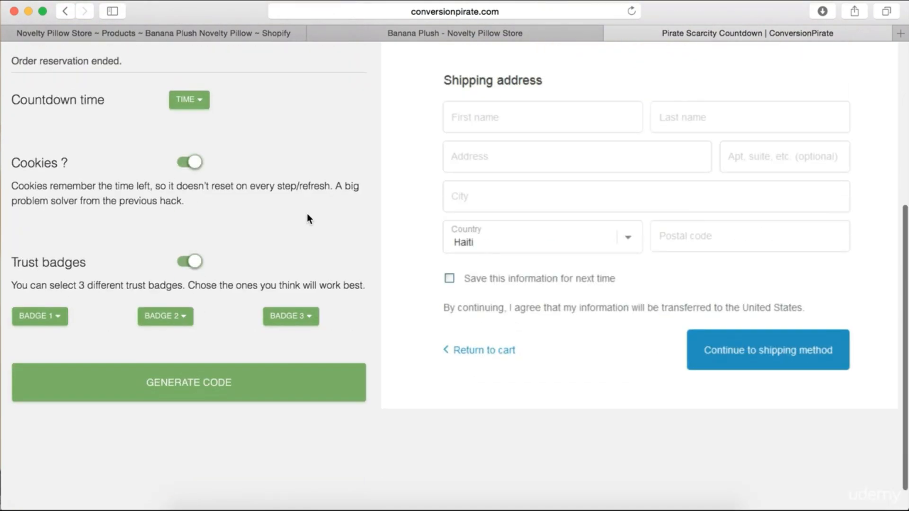
Change the countdown time to 15 min and check the 15:00 checkout preview
left_click(189, 100)
scroll(185, 289, "down", 2)
left_click(187, 384)
scroll(186, 382, "up", 12)
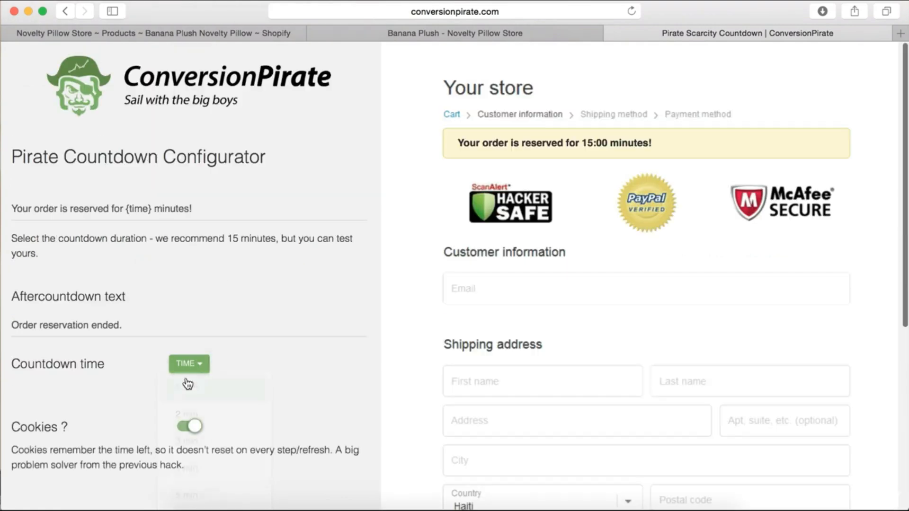
scroll(278, 232, "down", 5)
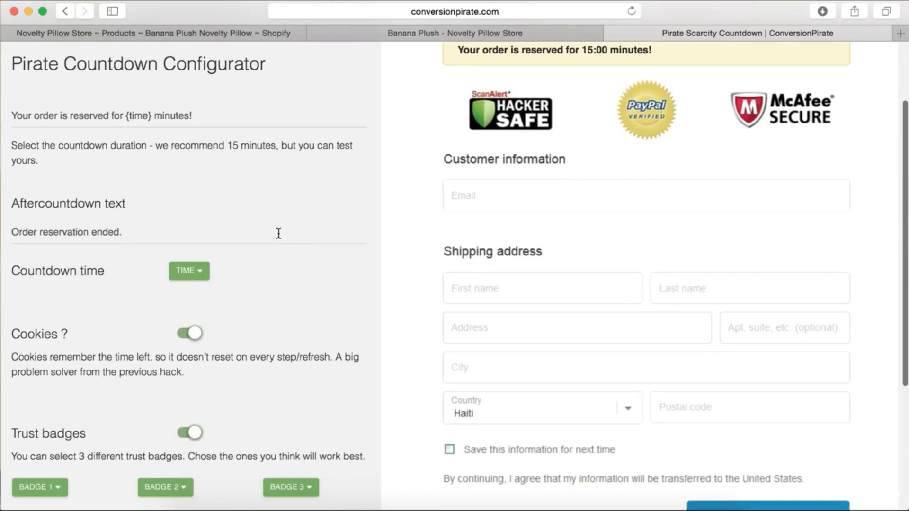
scroll(279, 233, "up", 5)
scroll(725, 295, "down", 10)
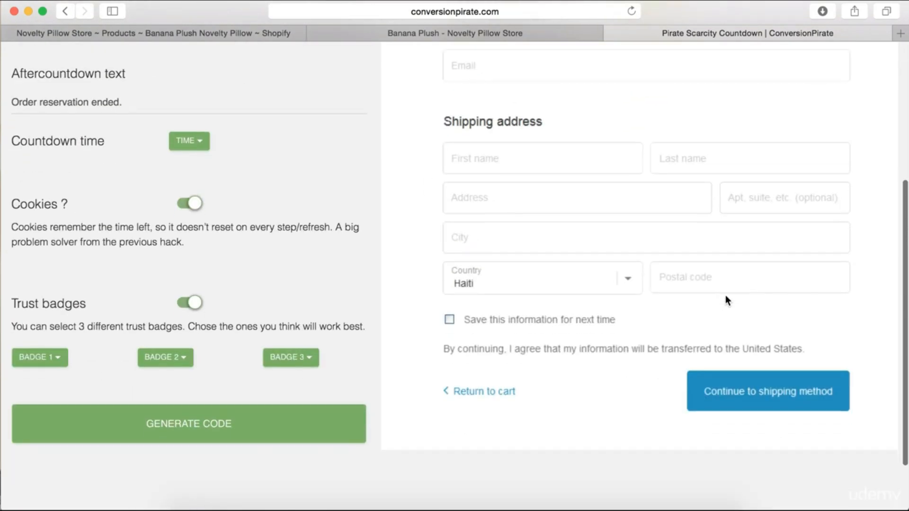
scroll(725, 294, "up", 10)
Try Verified and Secured as the BADGE 1 trust badge
scroll(209, 268, "down", 3)
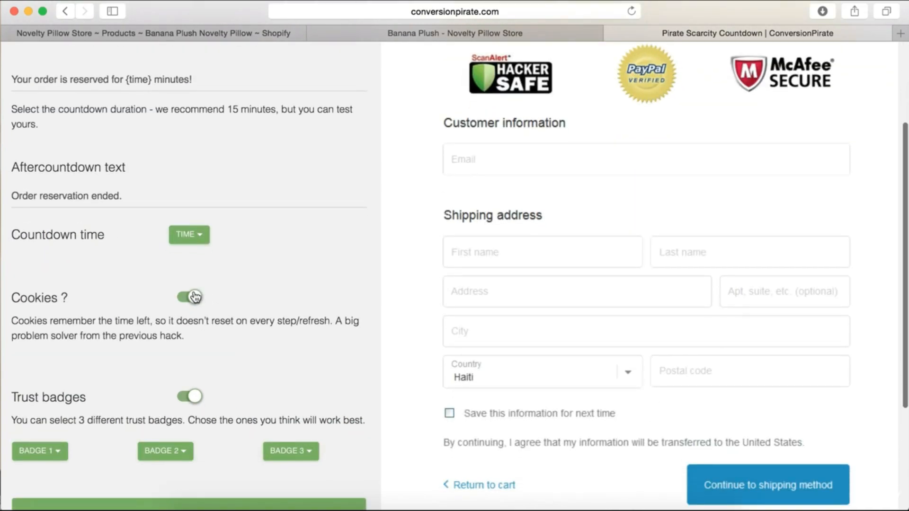
scroll(222, 326, "down", 3)
left_click(40, 356)
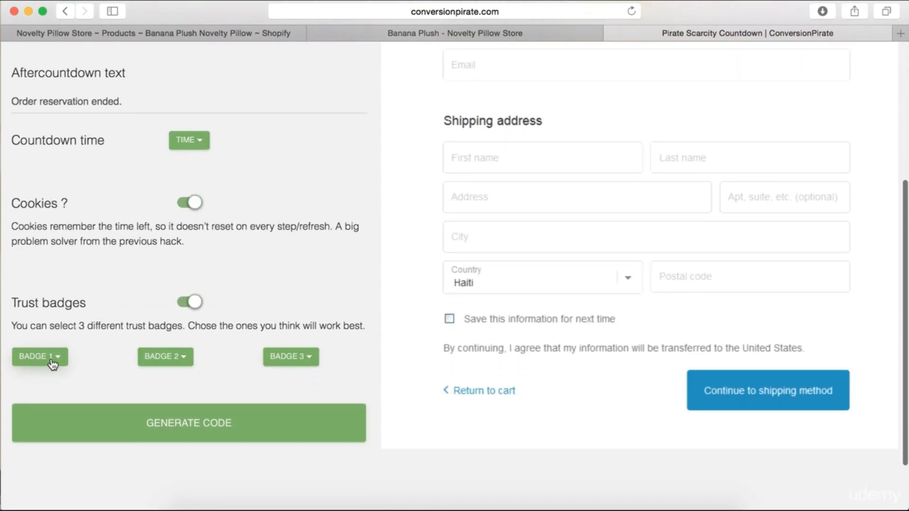
scroll(109, 364, "down", 2)
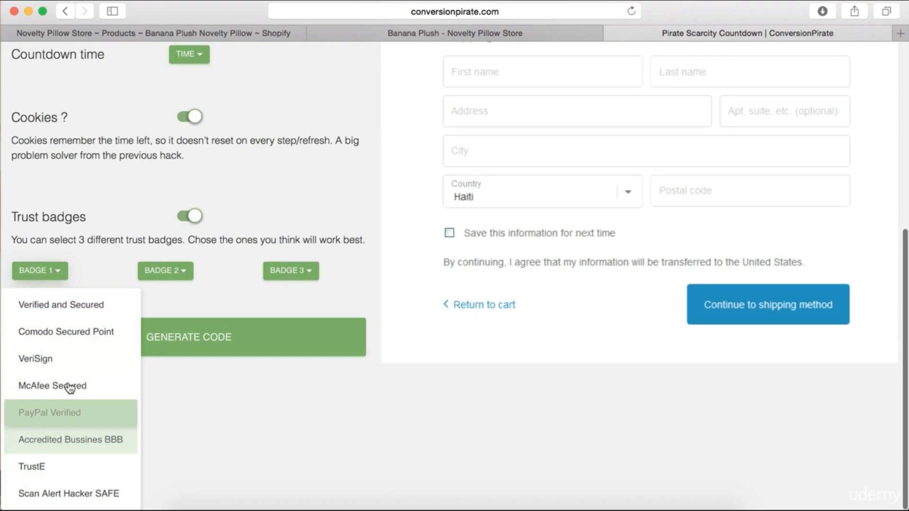
left_click(76, 308)
Set the first trust badge to VeriSign
scroll(226, 194, "down", 1)
scroll(226, 194, "down", 1)
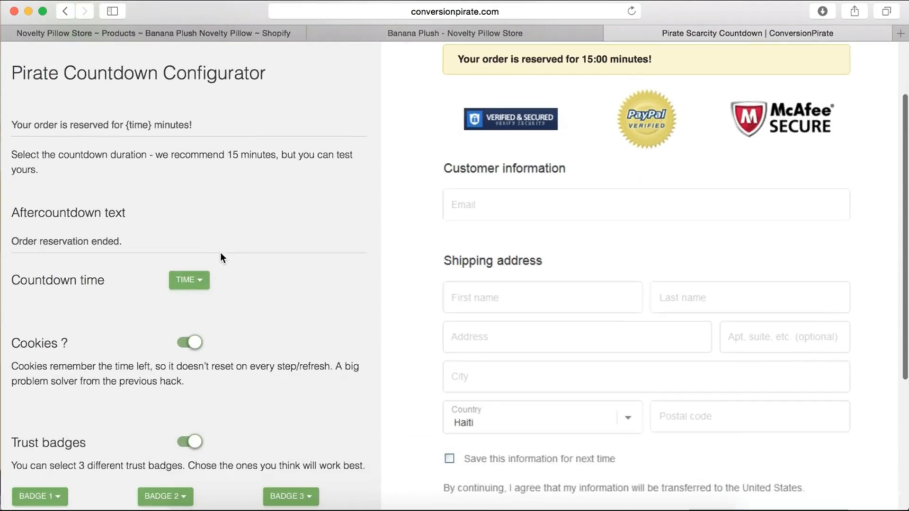
scroll(116, 300, "down", 3)
left_click(51, 356)
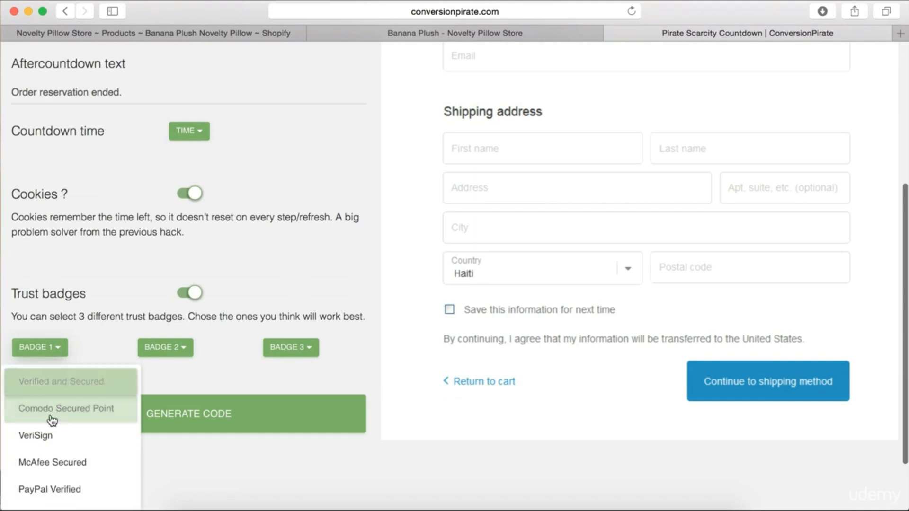
left_click(55, 436)
scroll(126, 317, "down", 6)
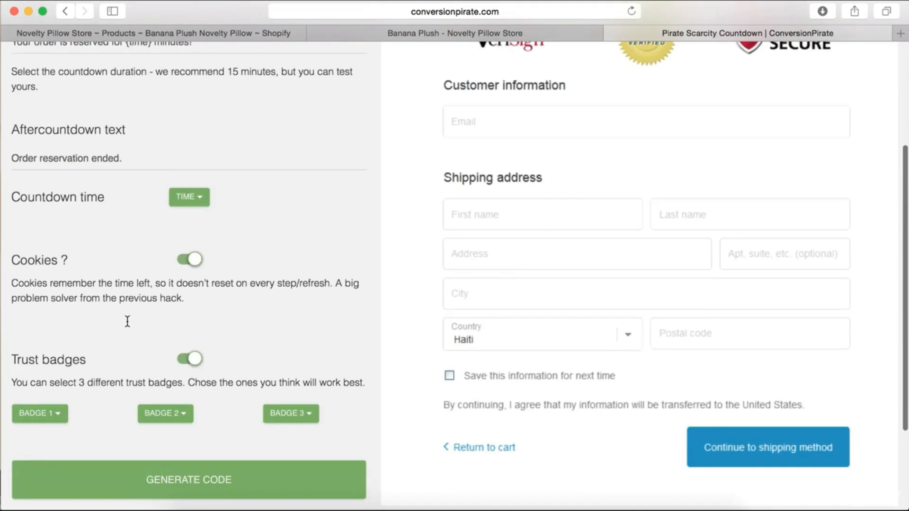
Try Scan Alert Hacker SAFE as the first trust badge
left_click(61, 301)
scroll(77, 392, "down", 1)
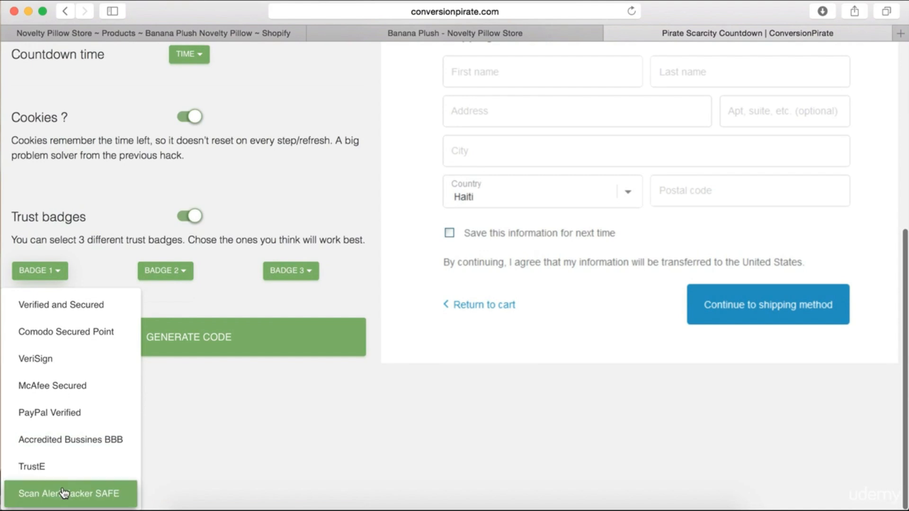
left_click(67, 490)
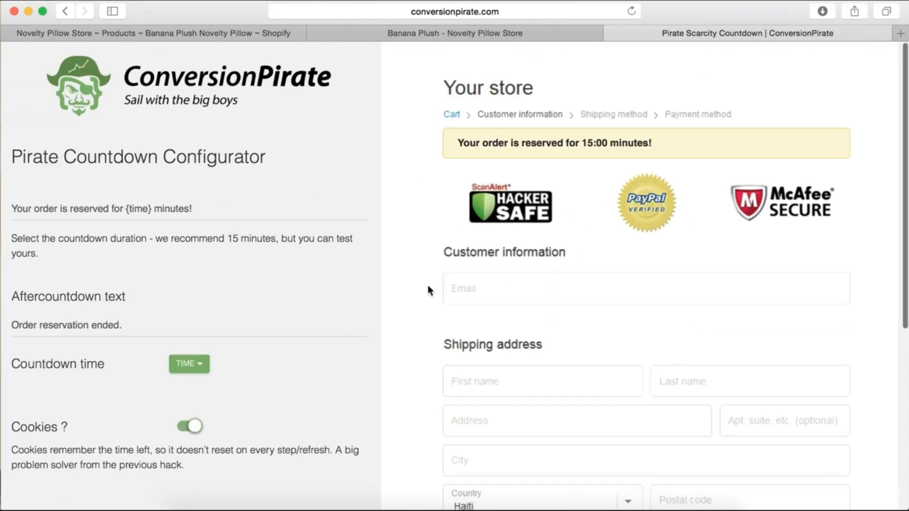
scroll(246, 360, "down", 5)
Switch BADGE 1 back to VeriSign, alongside PayPal Verified and McAfee Secure
left_click(50, 311)
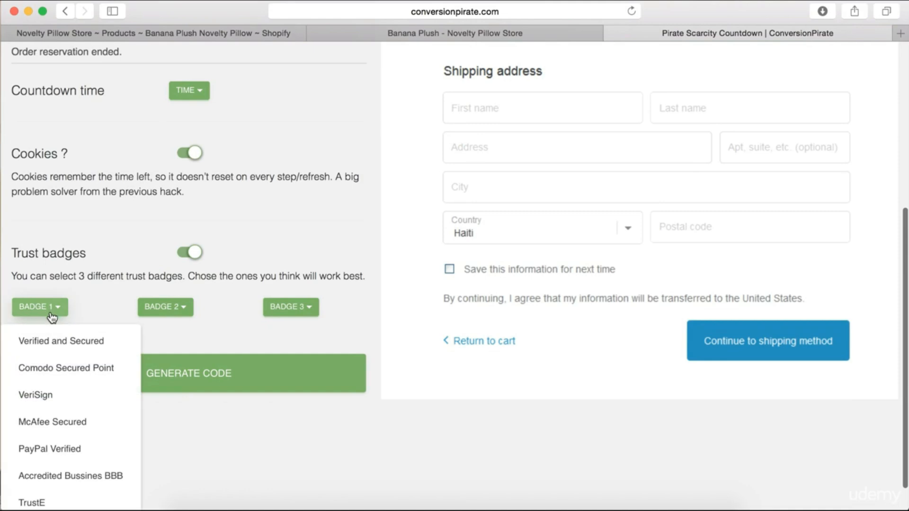
left_click(61, 394)
scroll(298, 204, "down", 1)
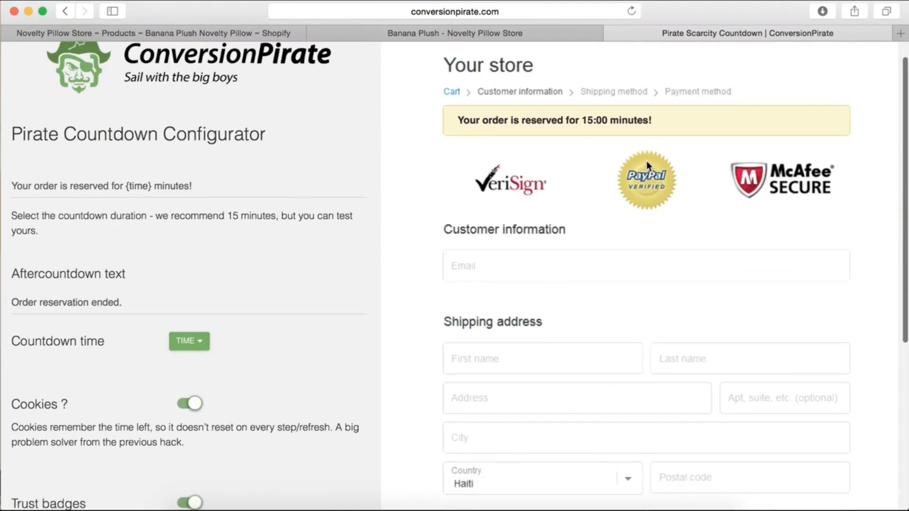
scroll(646, 161, "up", 1)
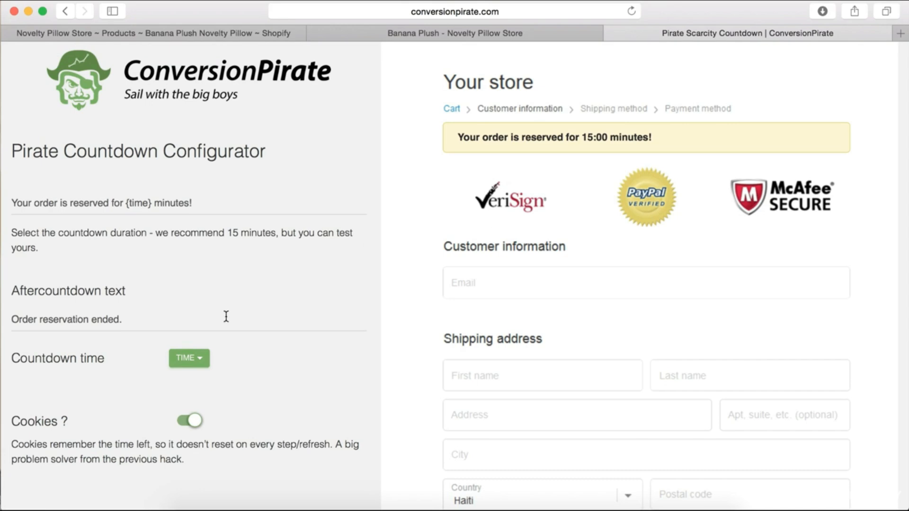
scroll(259, 325, "down", 5)
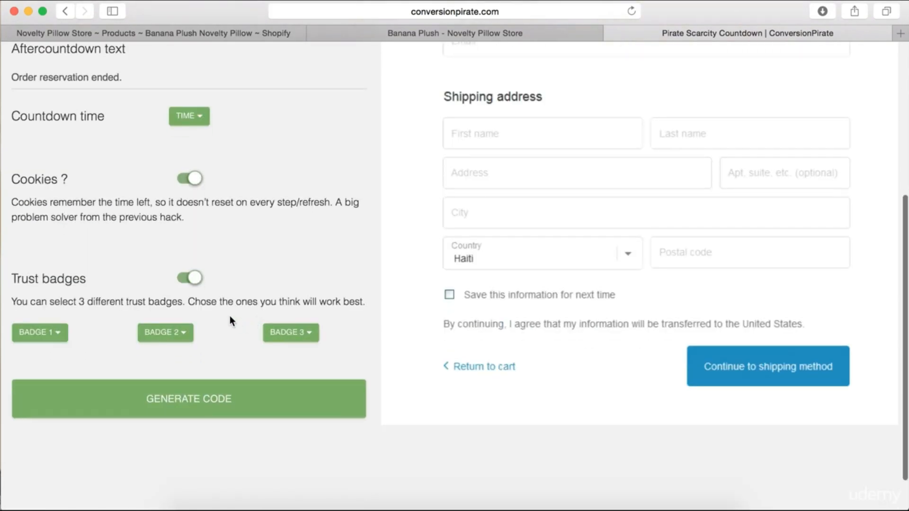
Generate the countdown script code and scroll through the result
left_click(219, 386)
scroll(219, 385, "down", 3)
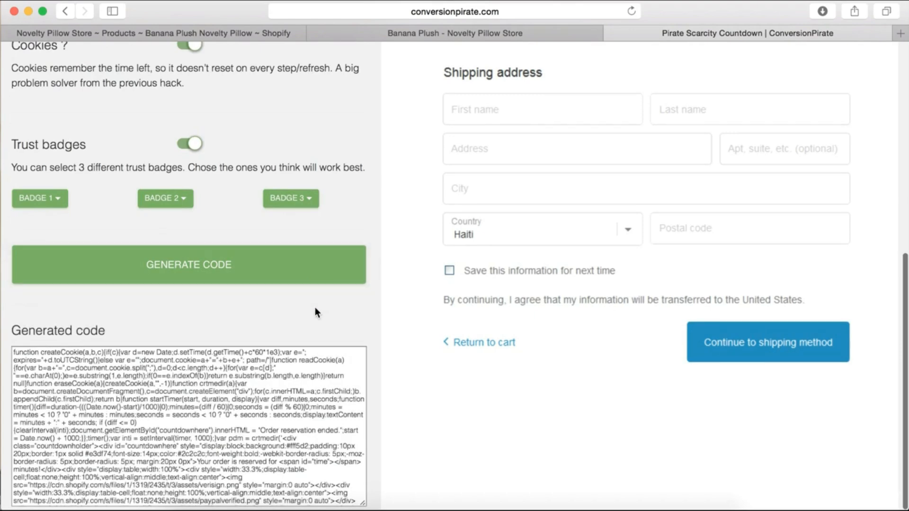
scroll(433, 303, "up", 8)
scroll(434, 317, "down", 8)
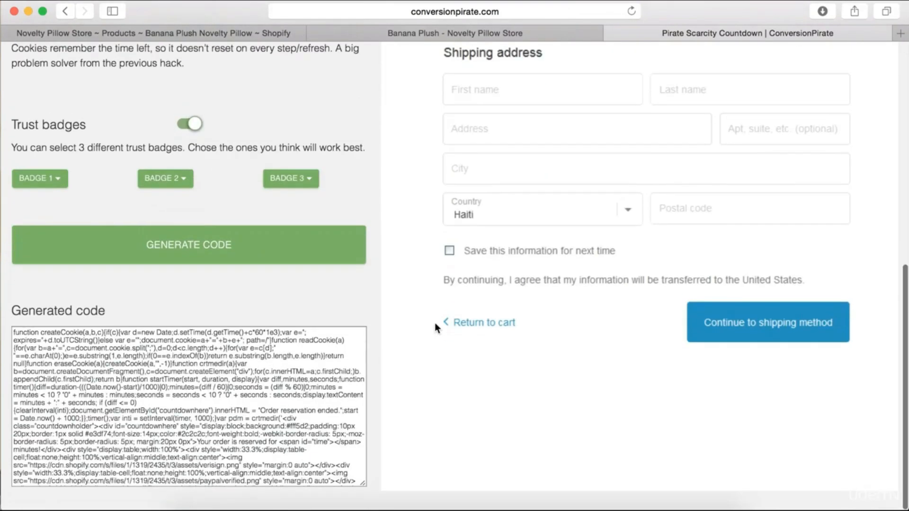
scroll(218, 411, "down", 1)
scroll(219, 411, "up", 2)
scroll(213, 414, "down", 4)
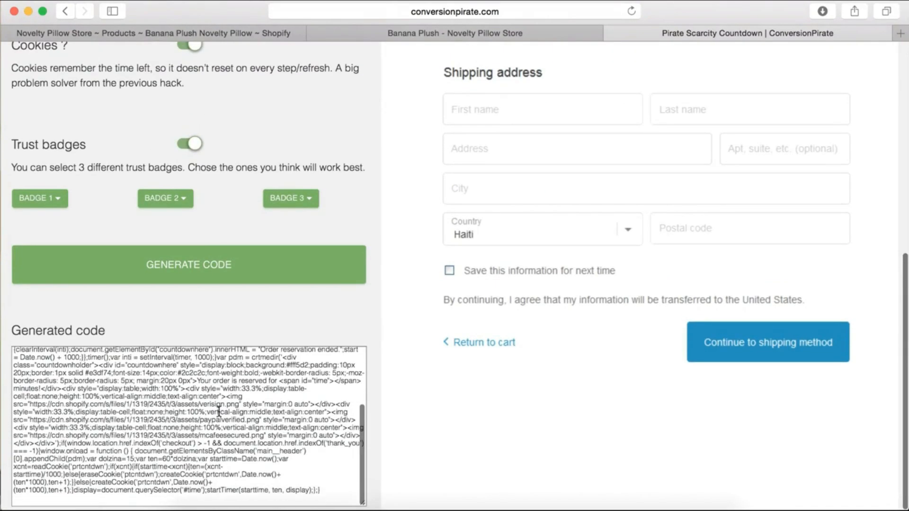
Select all of the code in the Generated code box for copying
key("super+a")
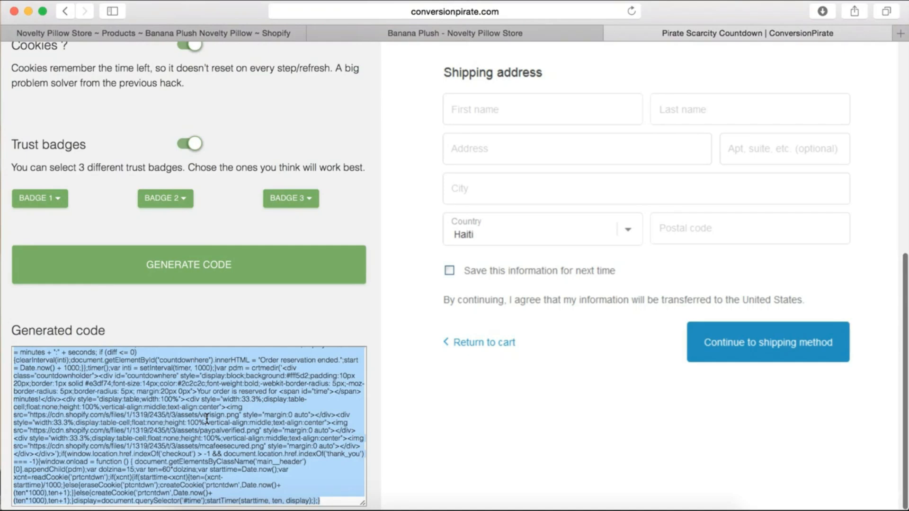
left_click(237, 325)
scroll(237, 324, "up", 7)
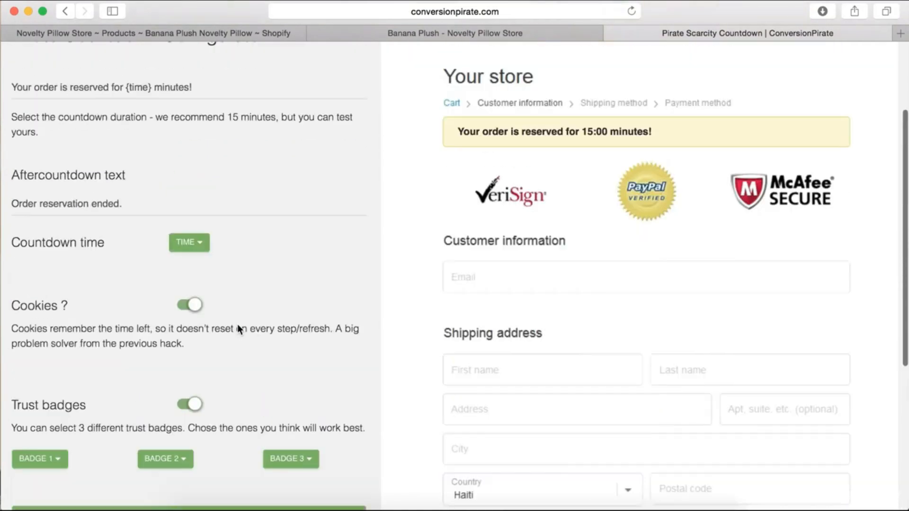
scroll(237, 324, "up", 2)
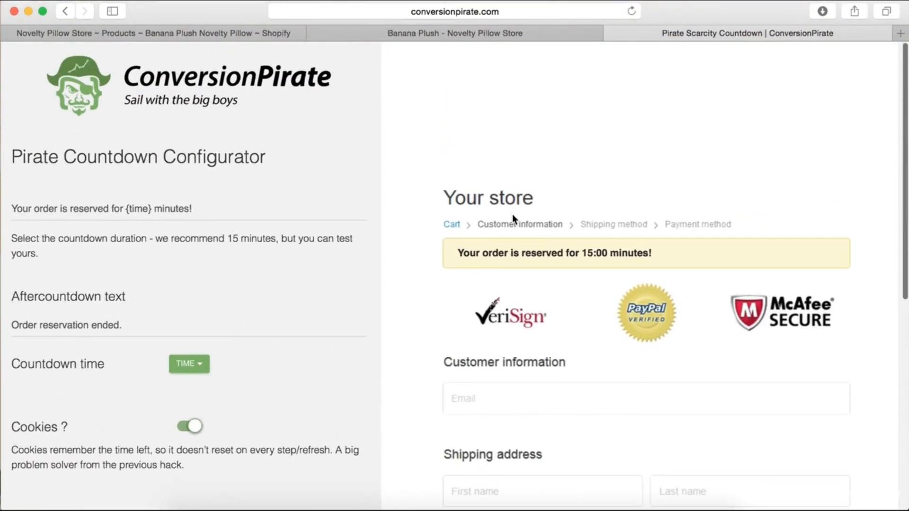
scroll(355, 266, "up", 2)
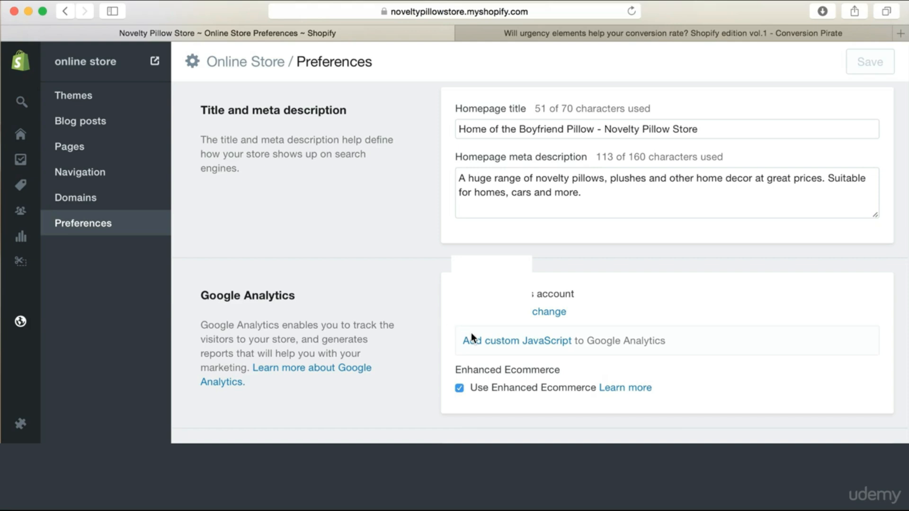
Paste the countdown script into the custom Google Analytics JavaScript field and save
left_click(503, 345)
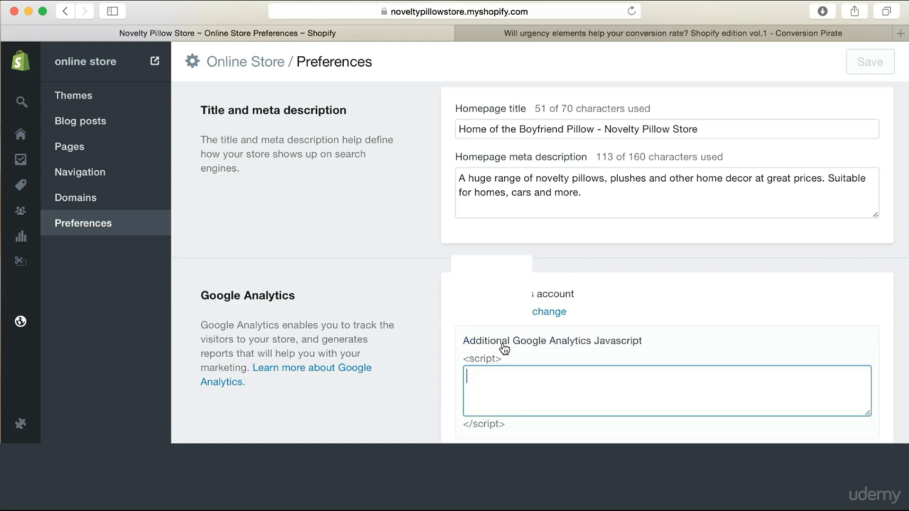
key("super+v")
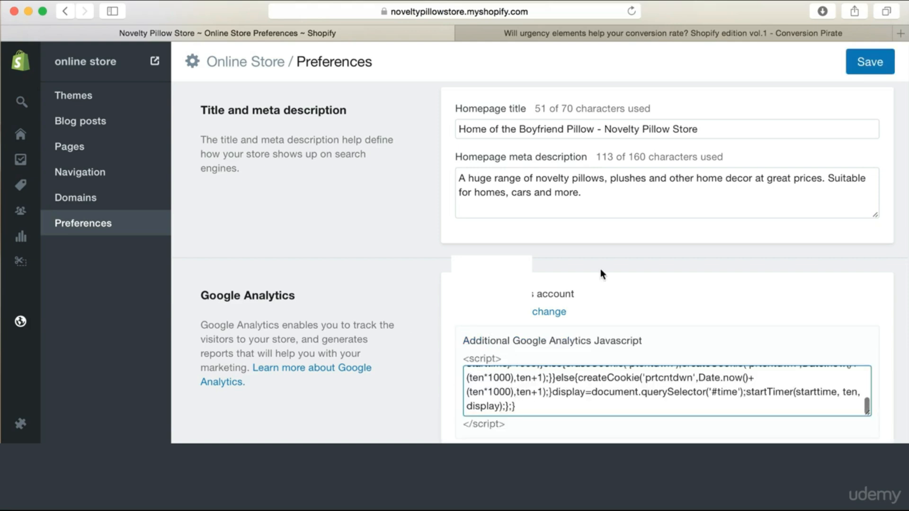
left_click(862, 72)
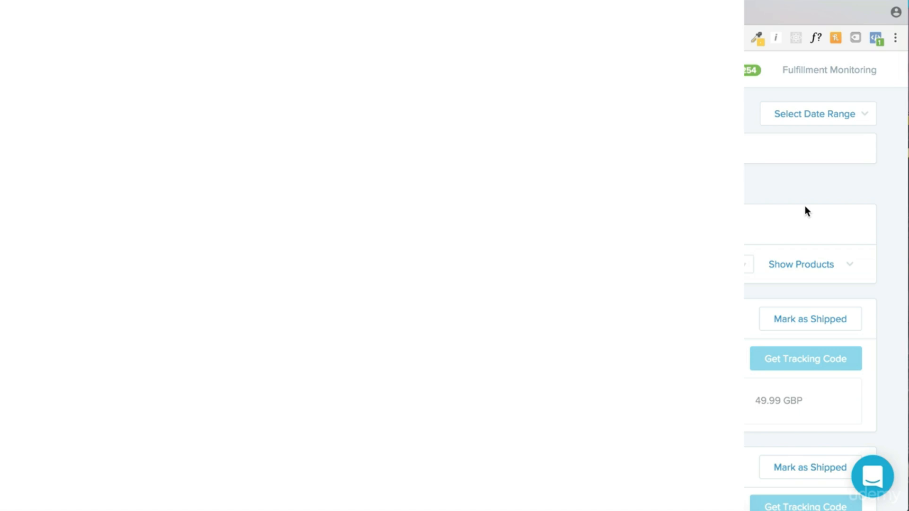
scroll(805, 208, "down", 1)
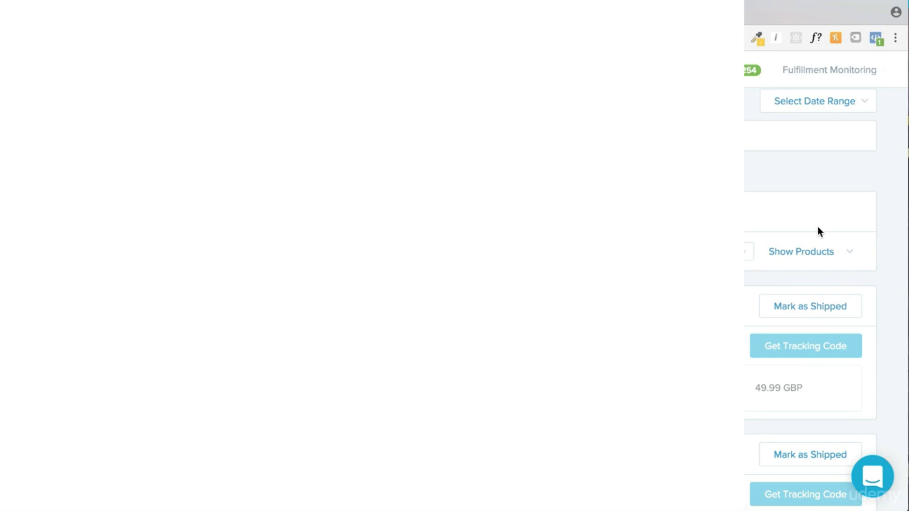
scroll(818, 231, "down", 7)
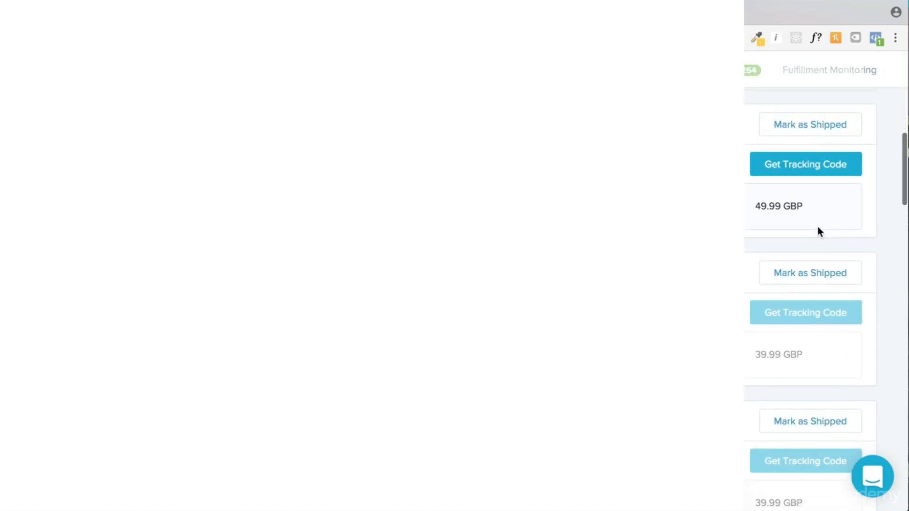
scroll(818, 231, "up", 1)
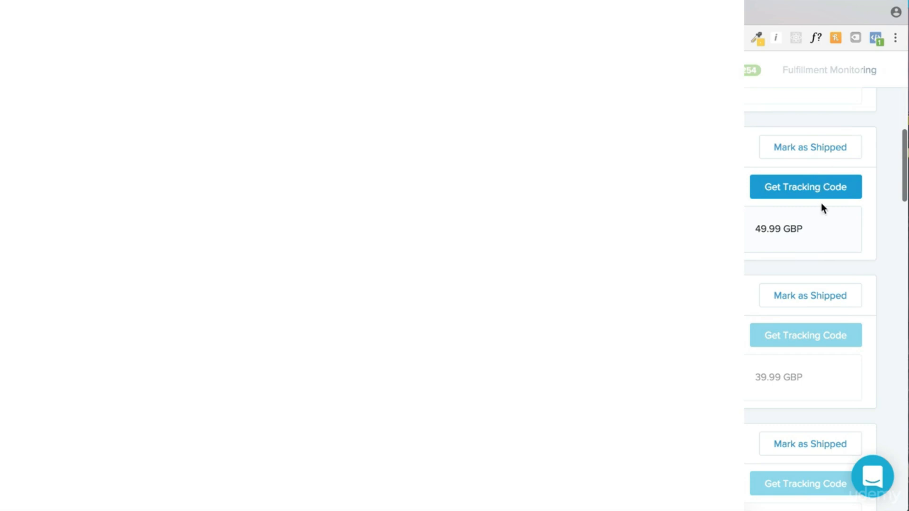
scroll(821, 227, "down", 4)
scroll(819, 246, "down", 2)
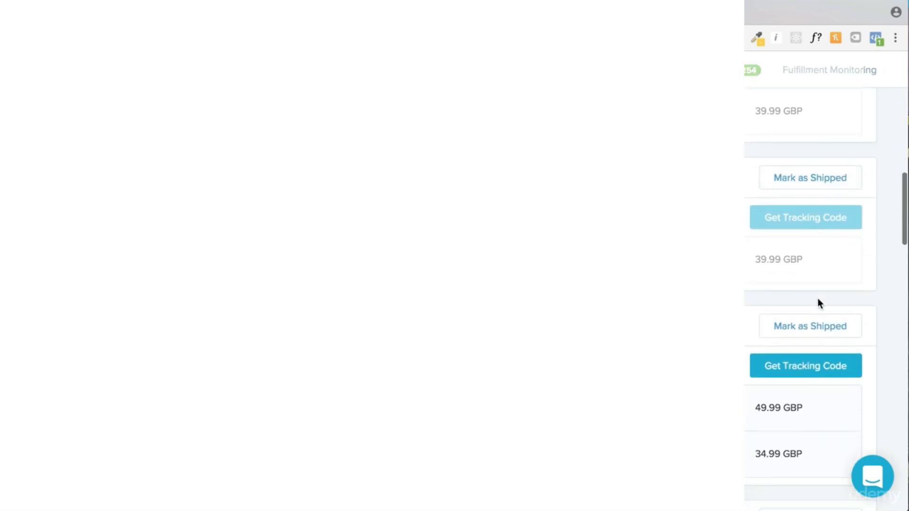
scroll(819, 303, "down", 2)
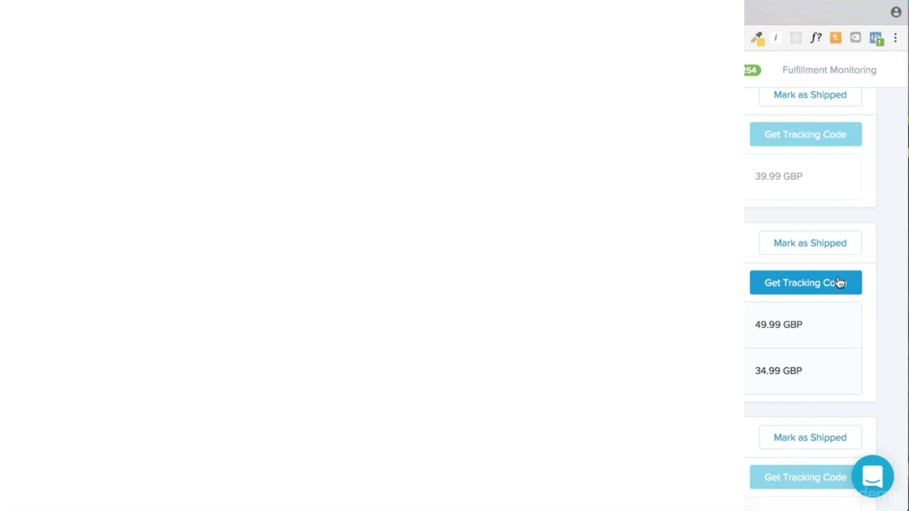
Get tracking codes for the remaining orders, including the 39.99 GBP and 35.99 GBP ones
scroll(839, 322, "down", 5)
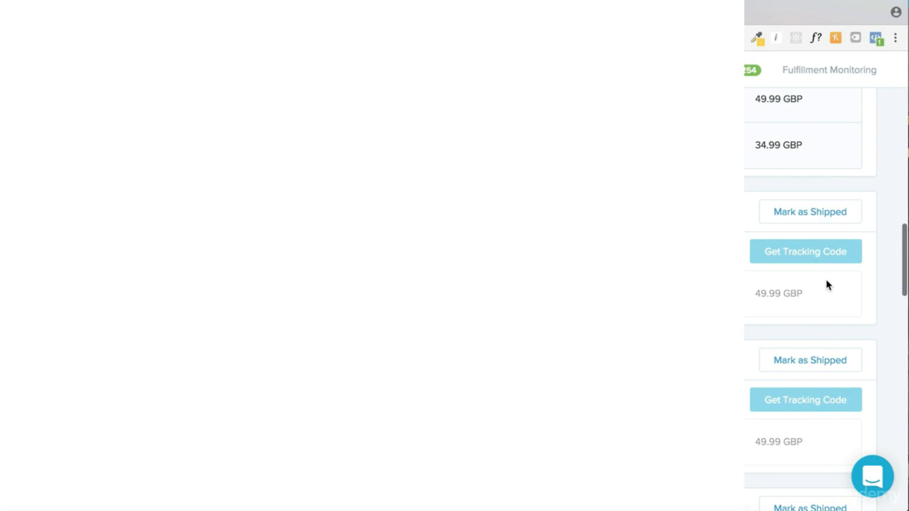
scroll(827, 286, "down", 2)
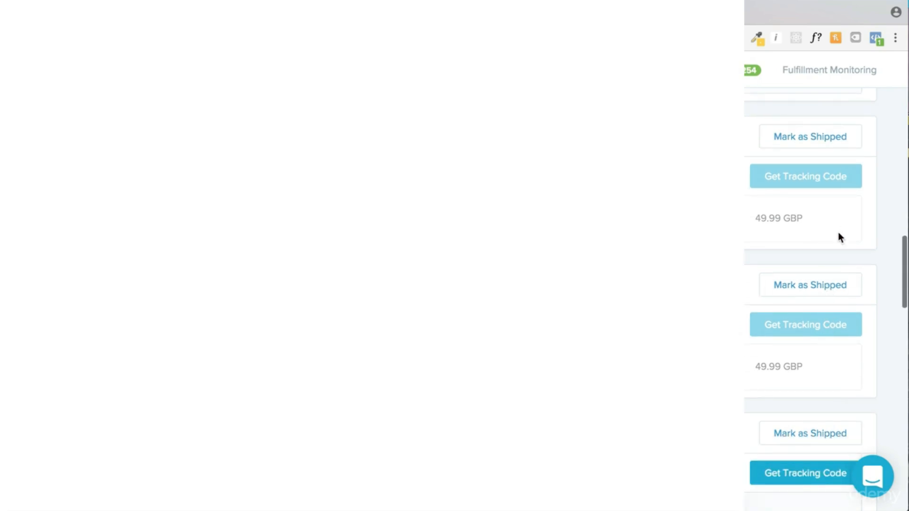
scroll(814, 261, "down", 5)
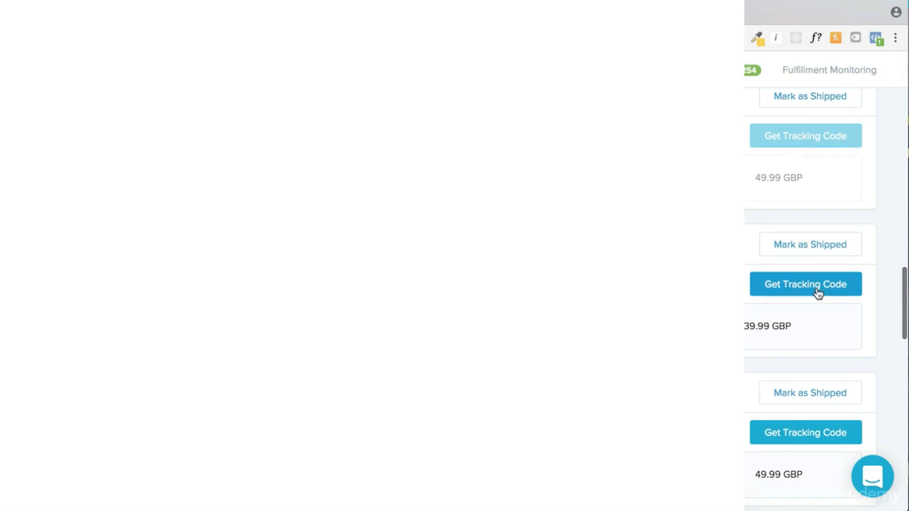
left_click(821, 287)
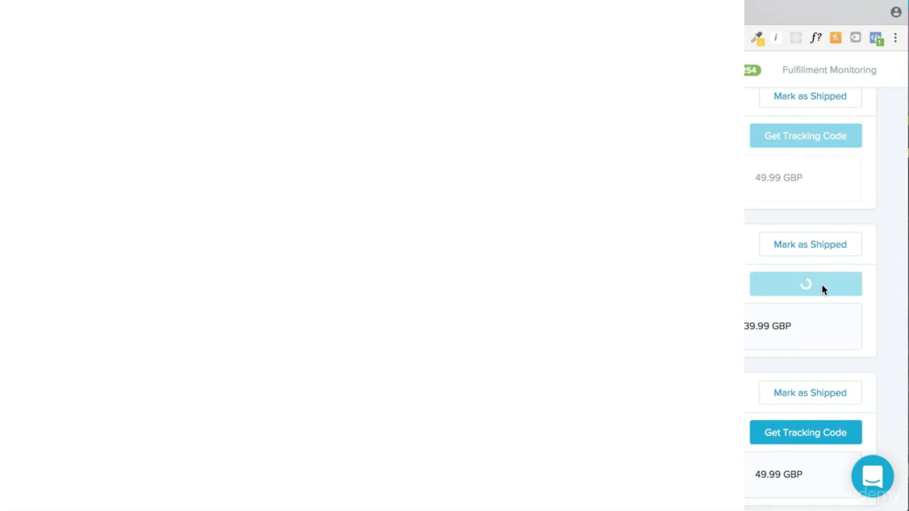
scroll(822, 287, "down", 1)
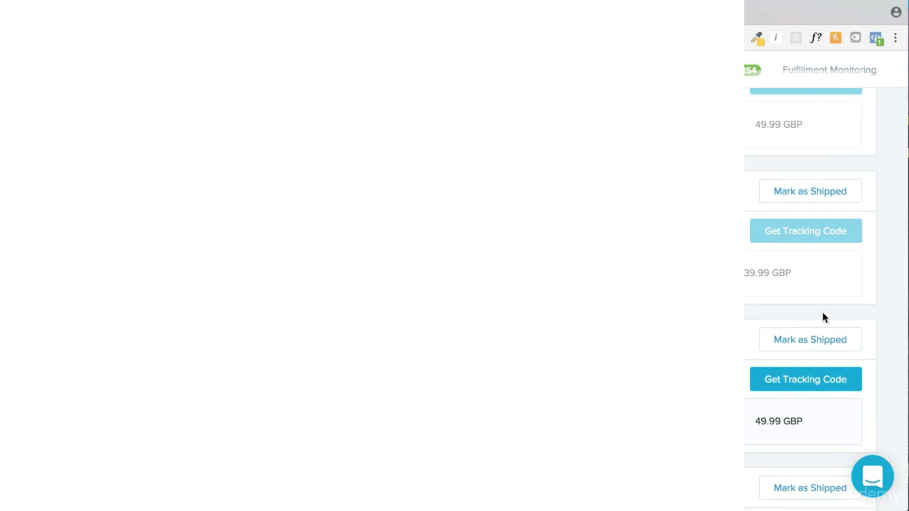
left_click(825, 381)
scroll(825, 381, "down", 4)
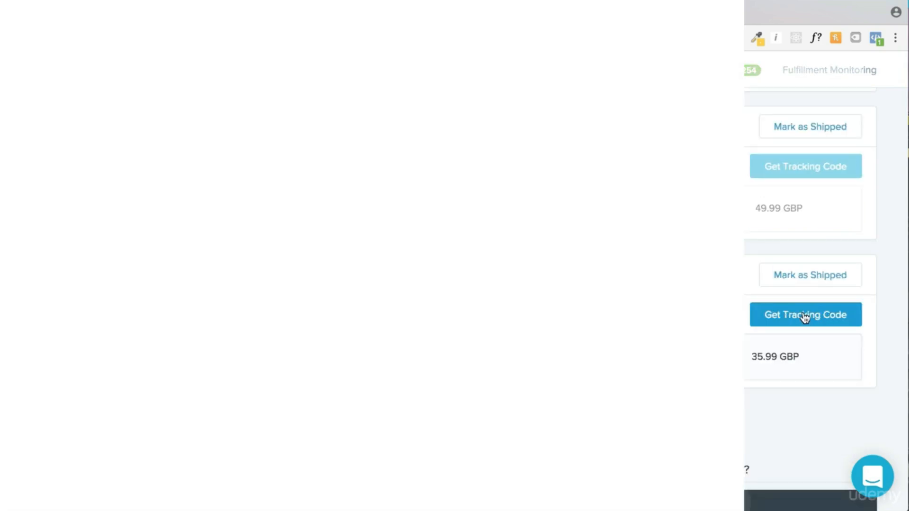
left_click(811, 315)
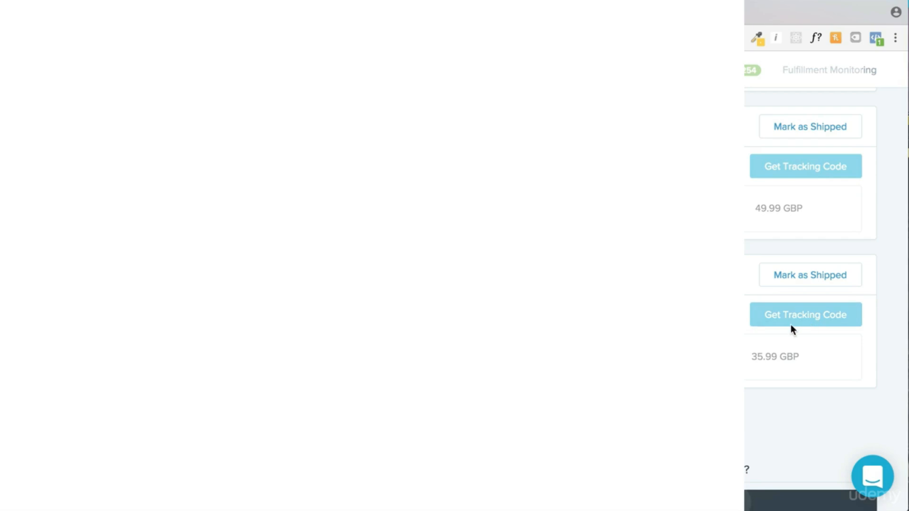
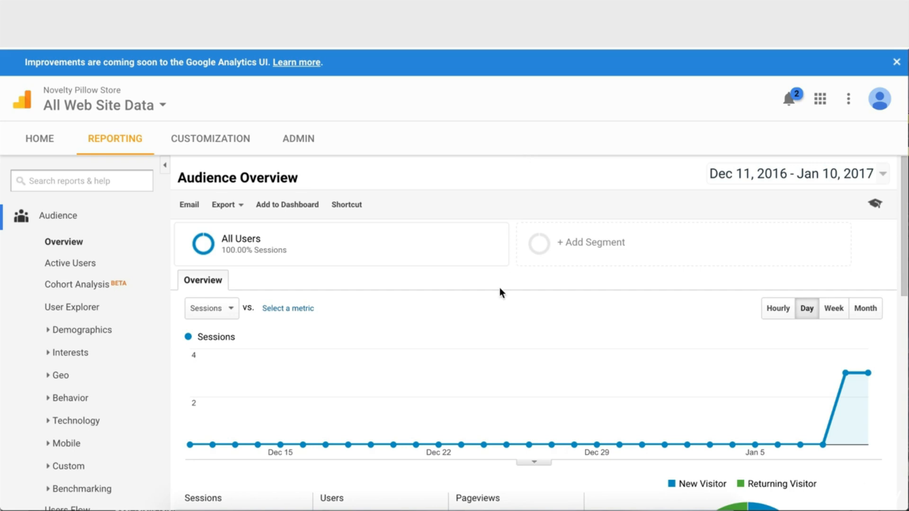
Scroll over the All Web Site Data administration page for the Novelty Pillow Store
scroll(499, 288, "down", 1)
scroll(496, 296, "up", 1)
Open the Checkout complete goal from the view's Goals list in Admin
left_click(308, 142)
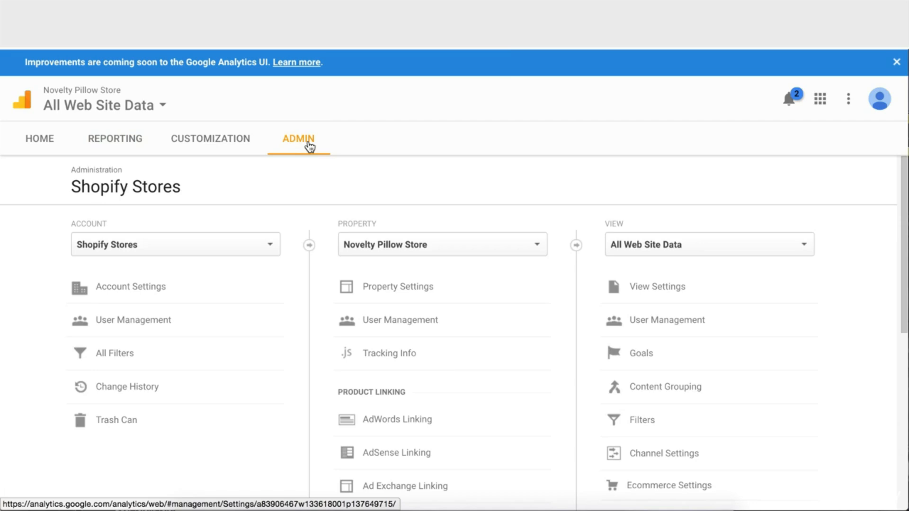
scroll(260, 249, "down", 1)
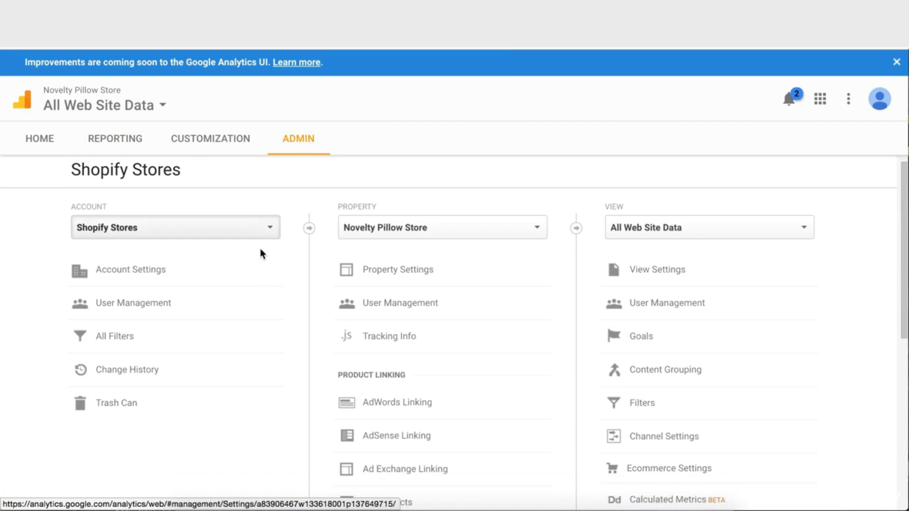
scroll(260, 253, "down", 3)
scroll(251, 248, "up", 3)
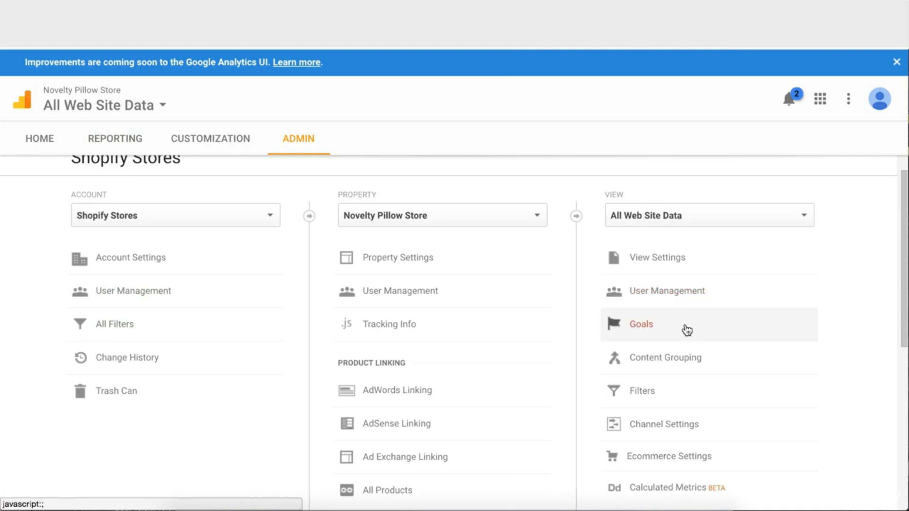
scroll(687, 330, "up", 2)
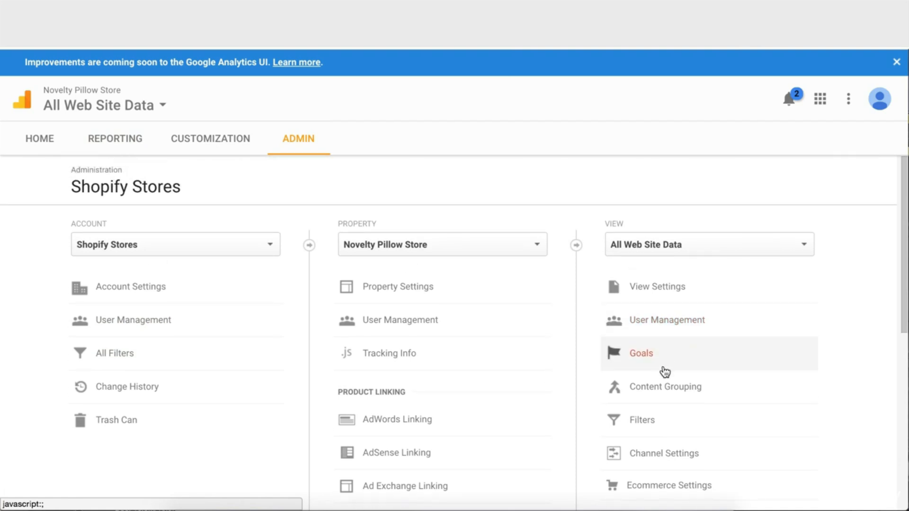
left_click(649, 359)
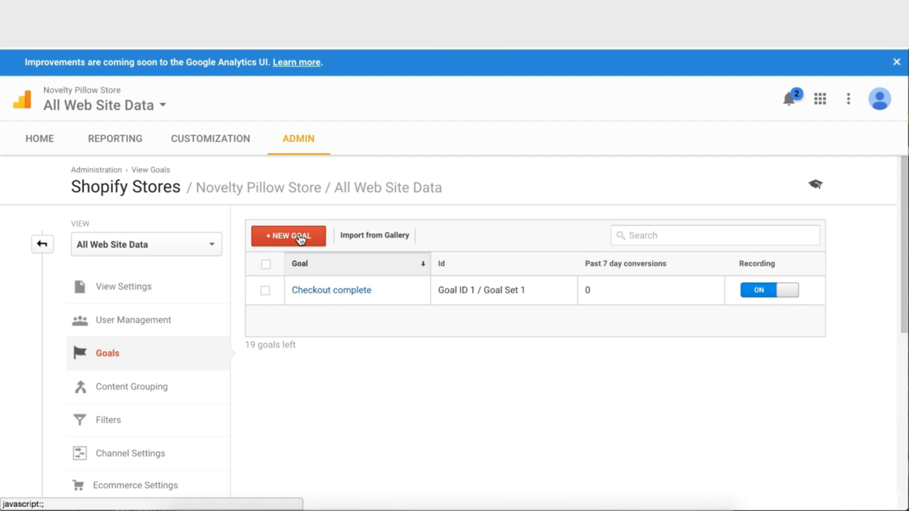
left_click(351, 290)
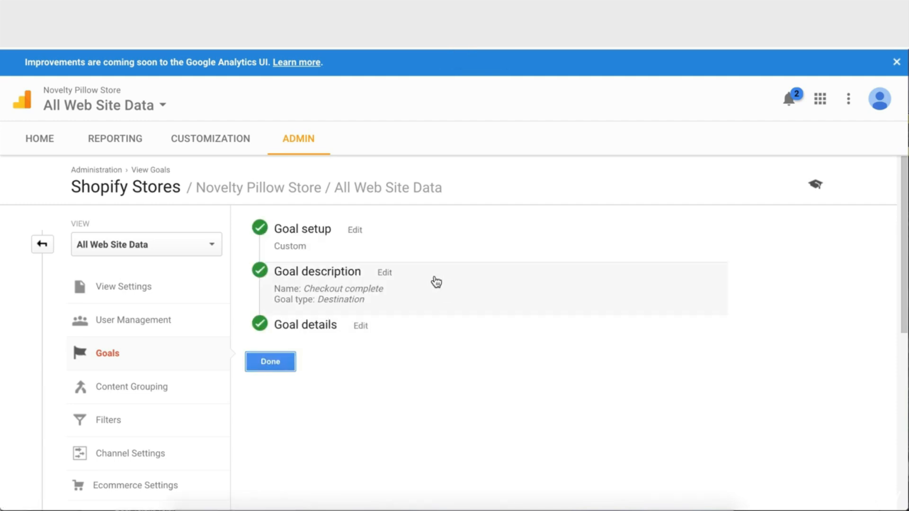
Review and confirm the goal's Custom setup
left_click(355, 230)
scroll(396, 323, "down", 5)
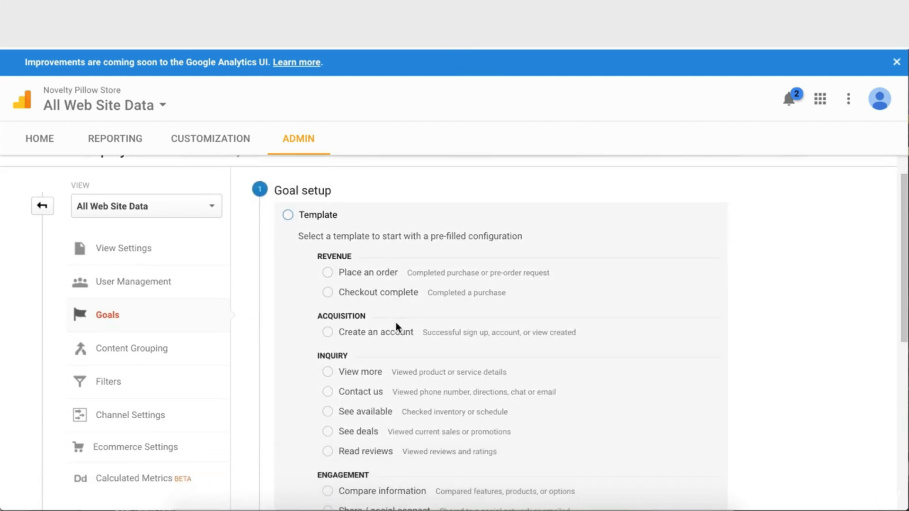
scroll(372, 416, "down", 1)
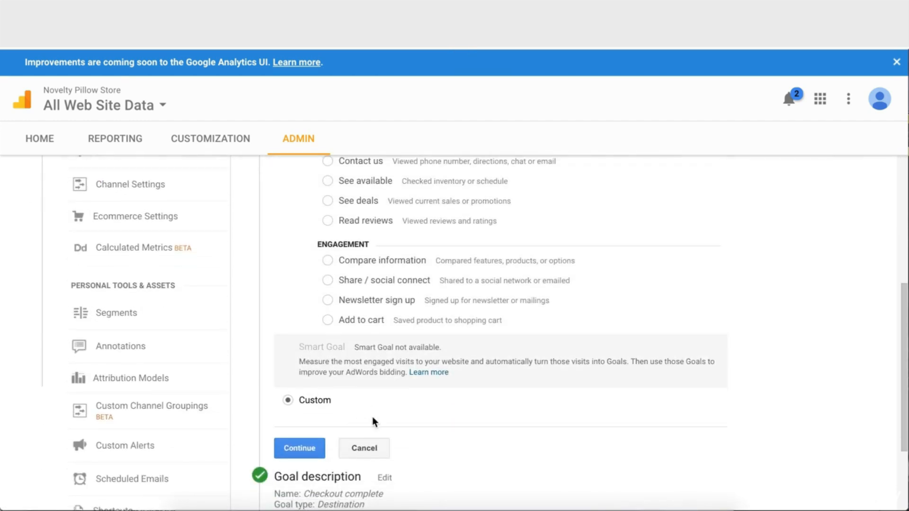
left_click(302, 444)
Review and confirm the goal name and Destination type description
left_click(385, 244)
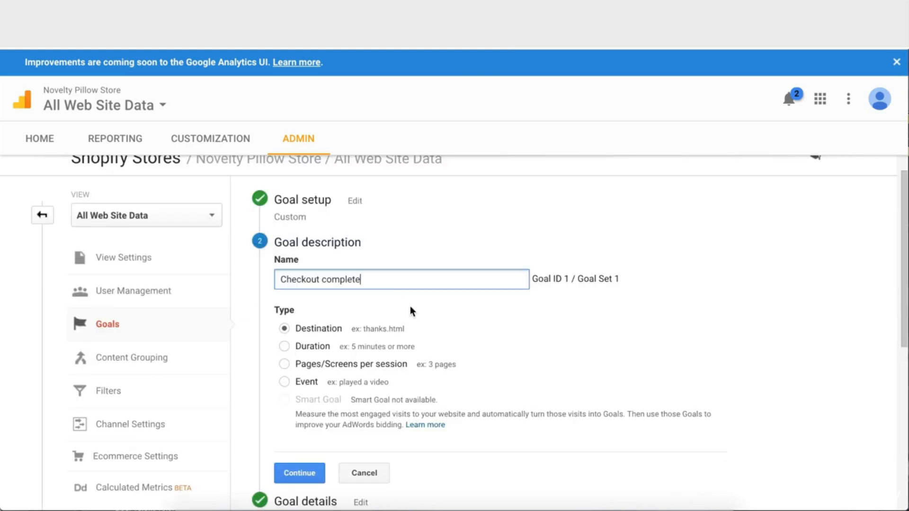
scroll(356, 279, "down", 1)
scroll(386, 298, "down", 1)
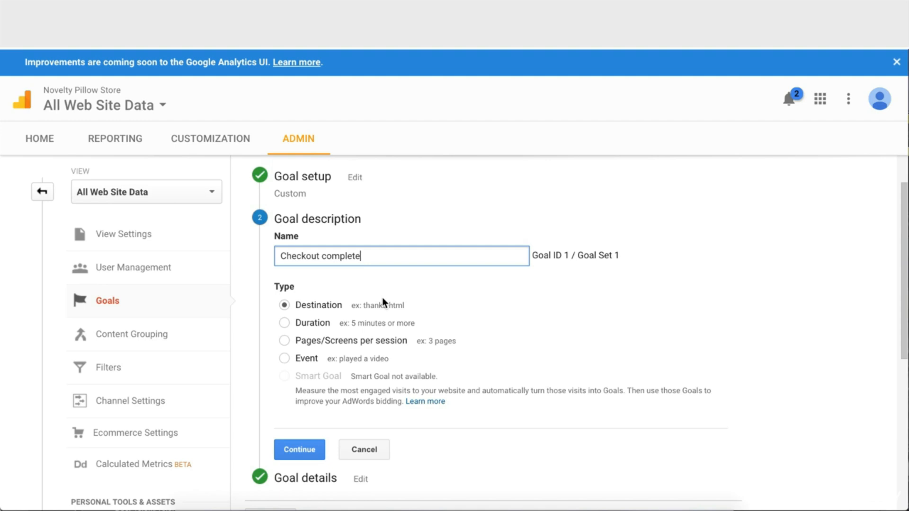
scroll(382, 297, "down", 1)
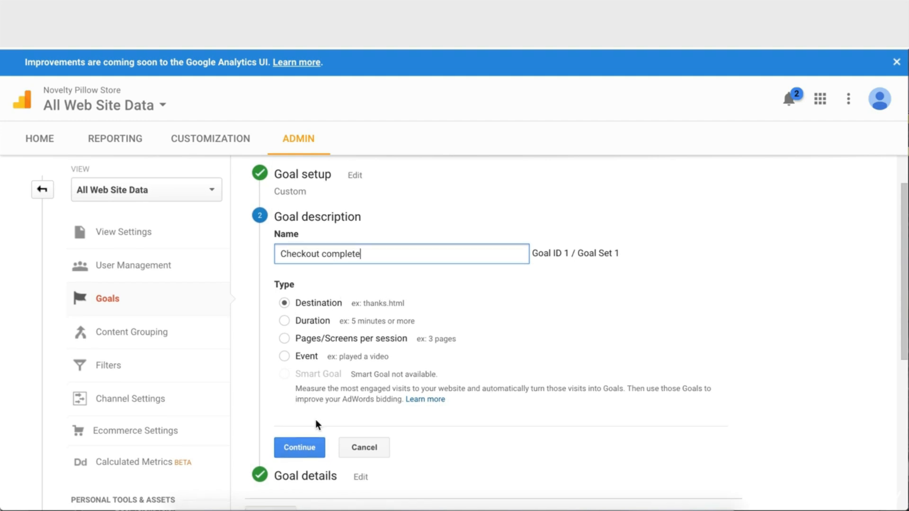
left_click(300, 452)
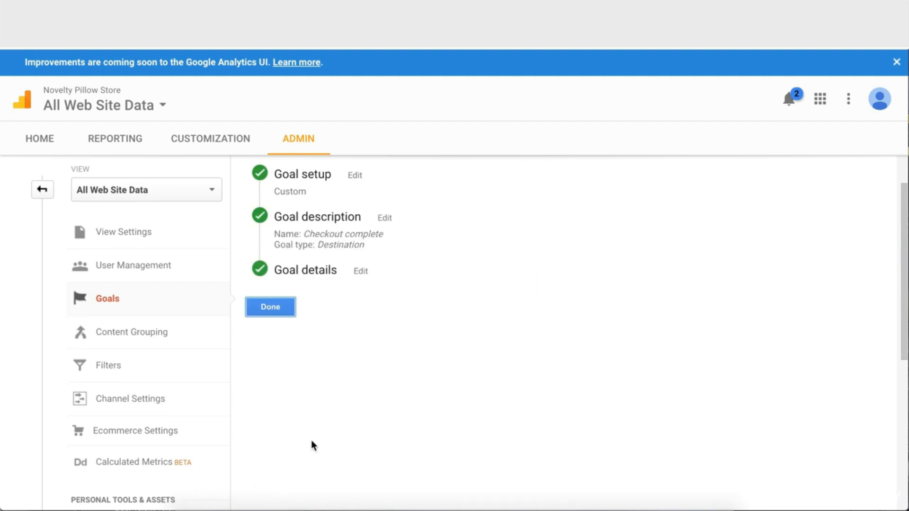
Expand the goal details and check the /checkout/thank_you destination
left_click(361, 273)
scroll(386, 334, "down", 1)
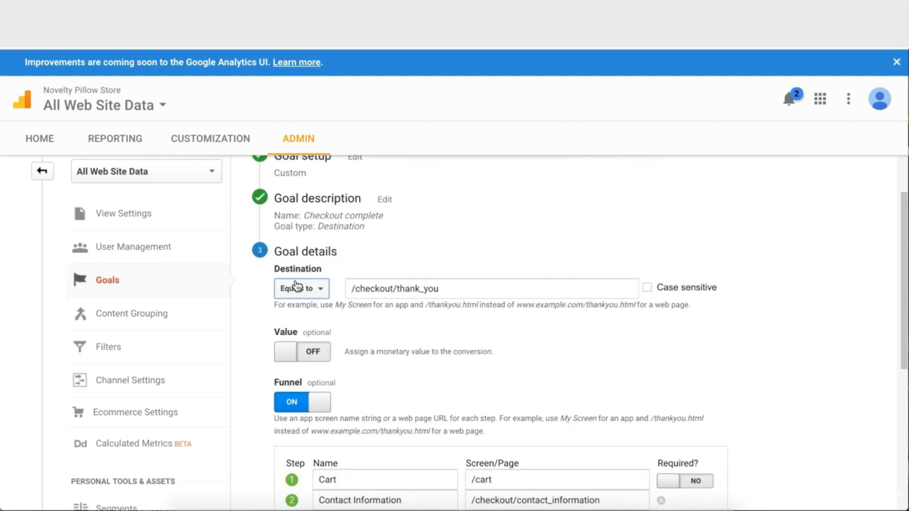
left_click(450, 288)
left_click_drag(450, 288, 326, 287)
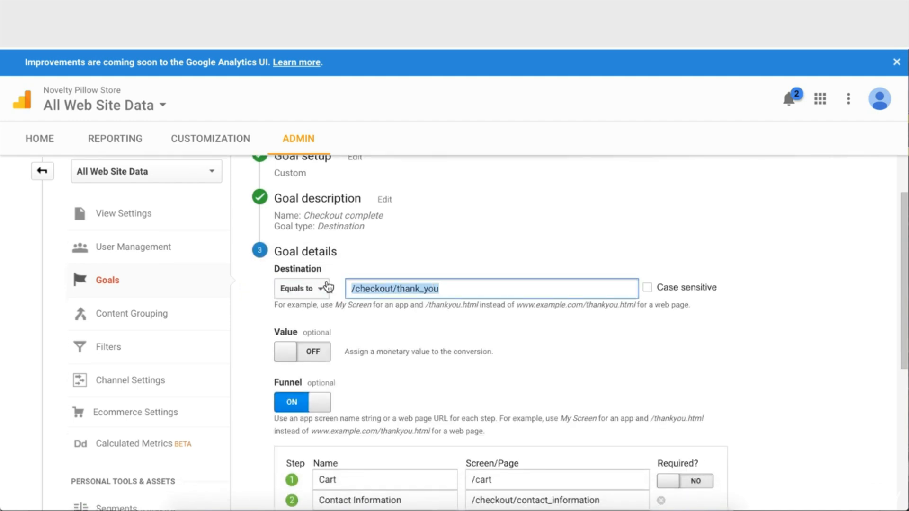
left_click(456, 313)
Check the funnel step names: Cart, Contact Information, Shipping Method, Payment Method, Processing
scroll(456, 312, "down", 1)
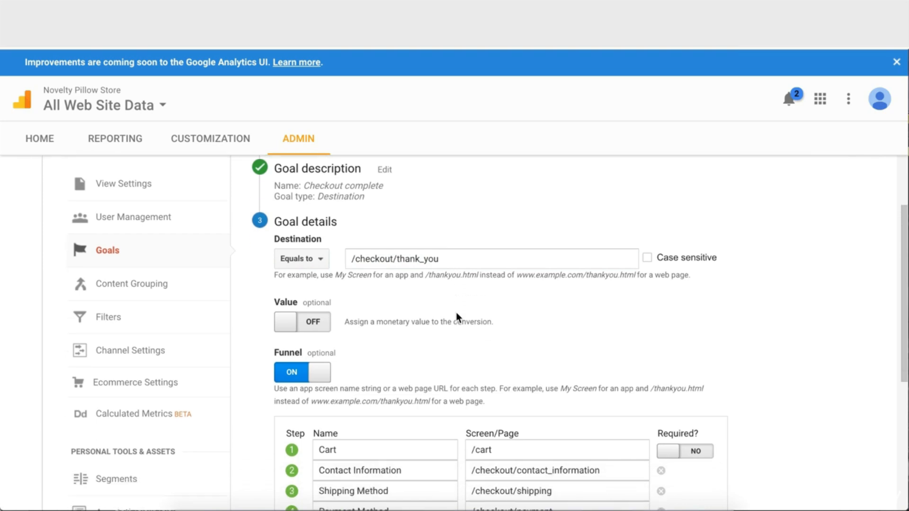
scroll(351, 326, "down", 1)
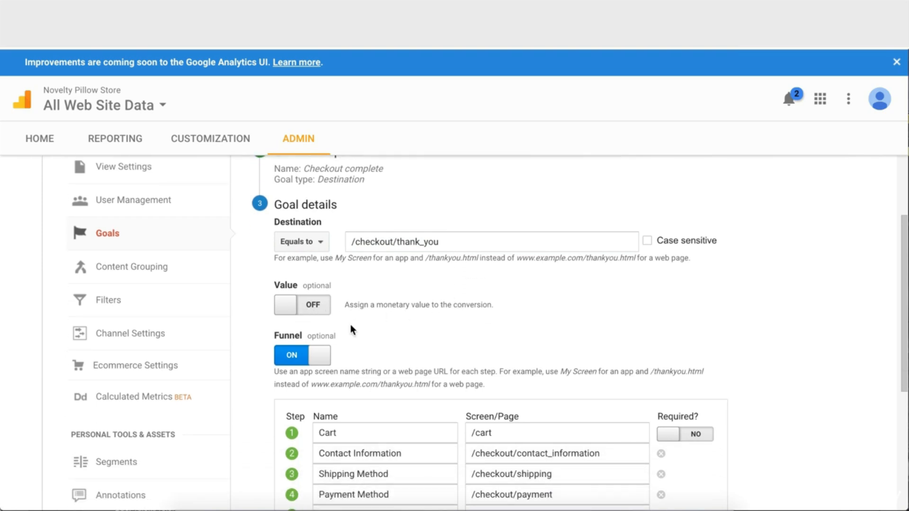
scroll(351, 325, "down", 3)
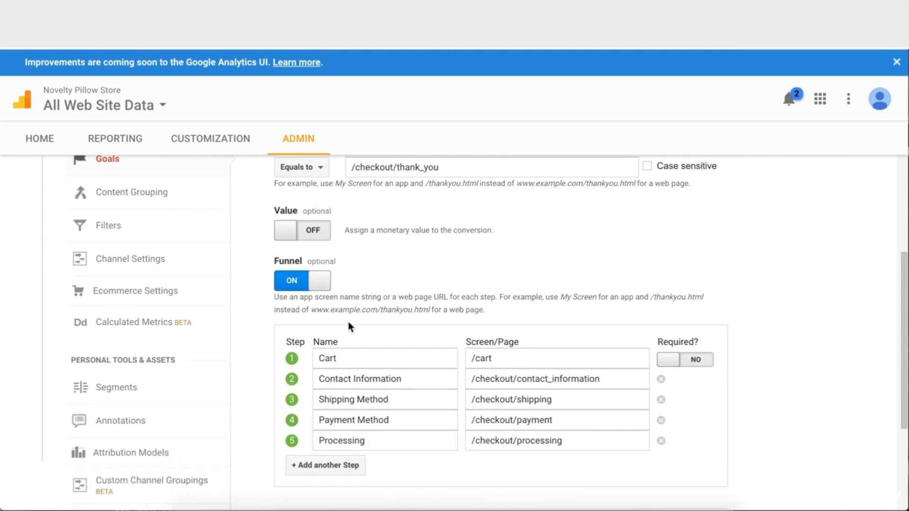
scroll(273, 317, "down", 1)
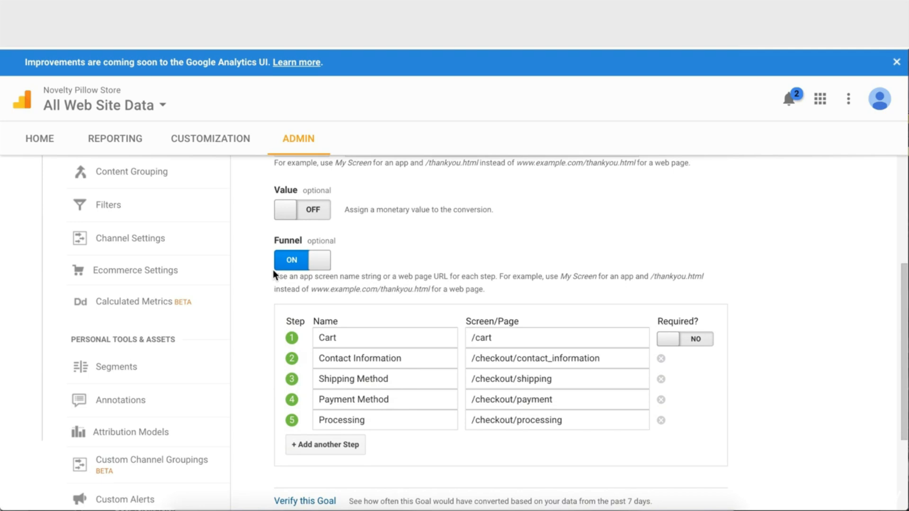
scroll(273, 315, "down", 1)
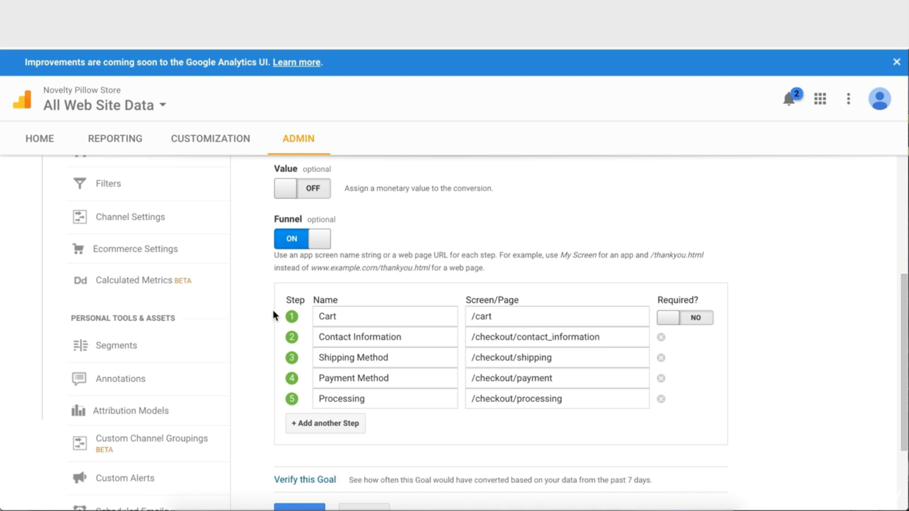
scroll(390, 288, "down", 1)
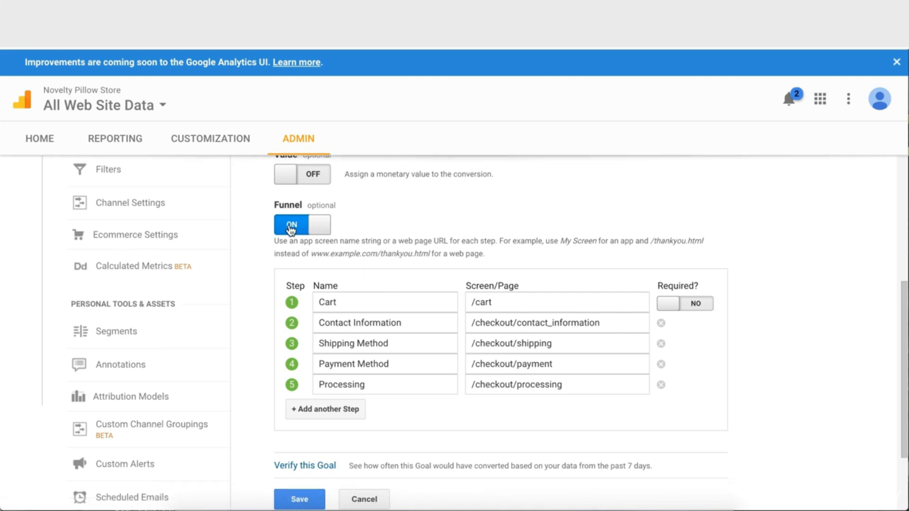
scroll(360, 246, "down", 1)
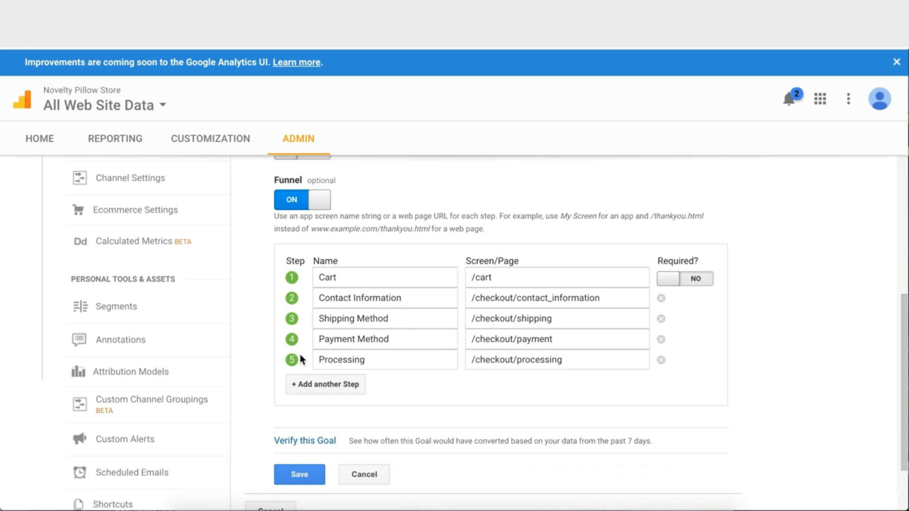
left_click(365, 280)
left_click(381, 298)
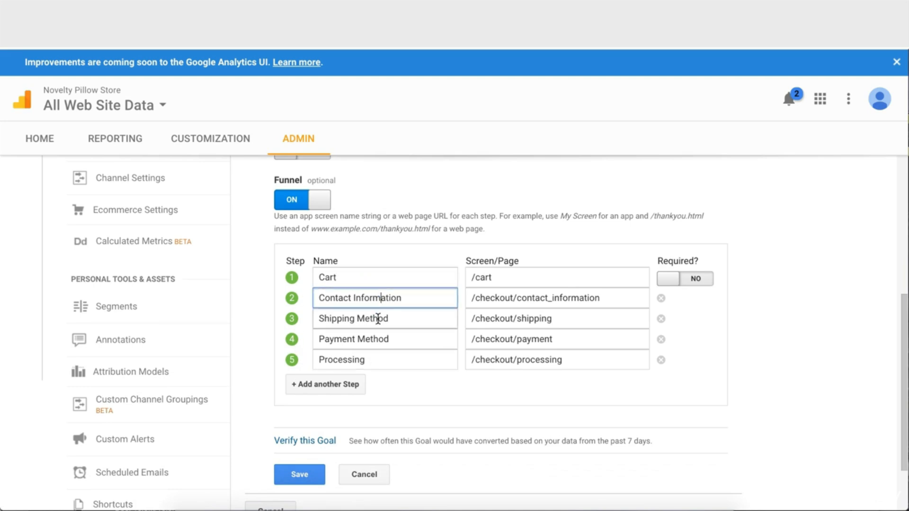
left_click(378, 319)
left_click(378, 339)
left_click(377, 360)
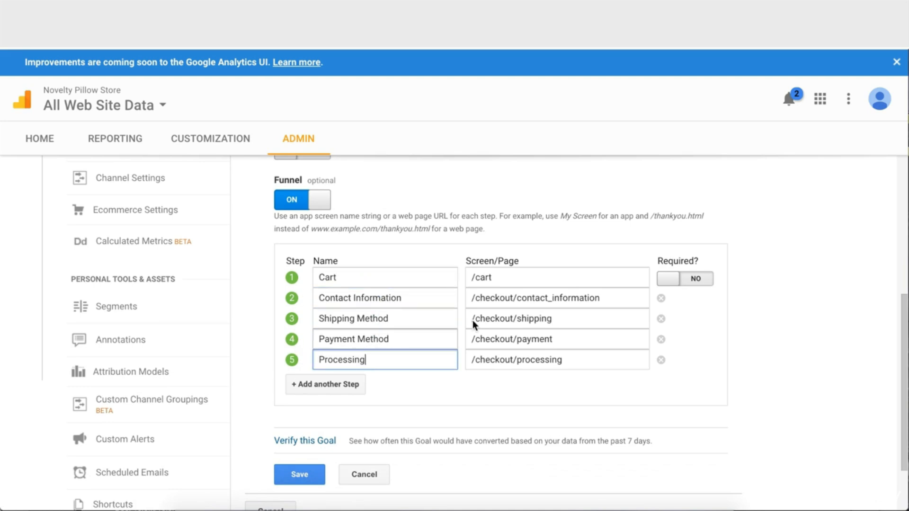
Check the funnel step paths, from /cart through /checkout/processing
left_click(516, 279)
left_click(517, 299)
left_click(517, 318)
left_click(517, 339)
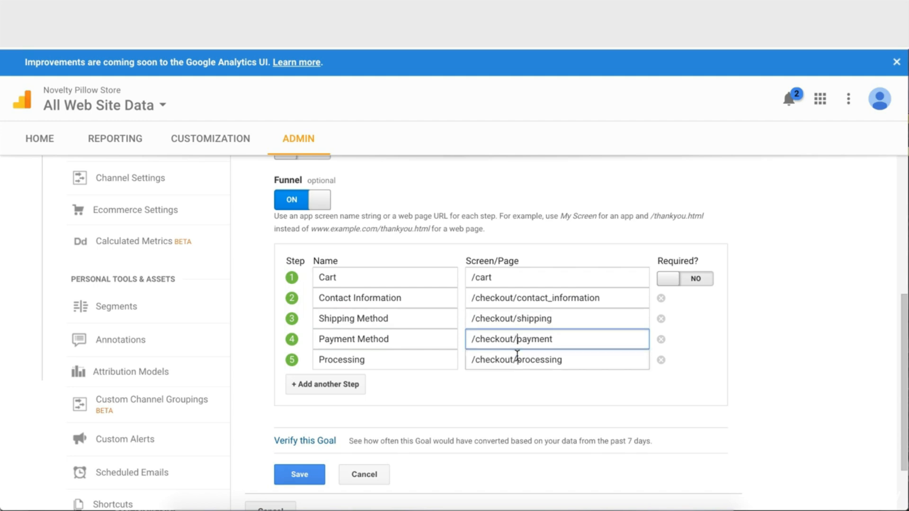
left_click(517, 360)
left_click(533, 277)
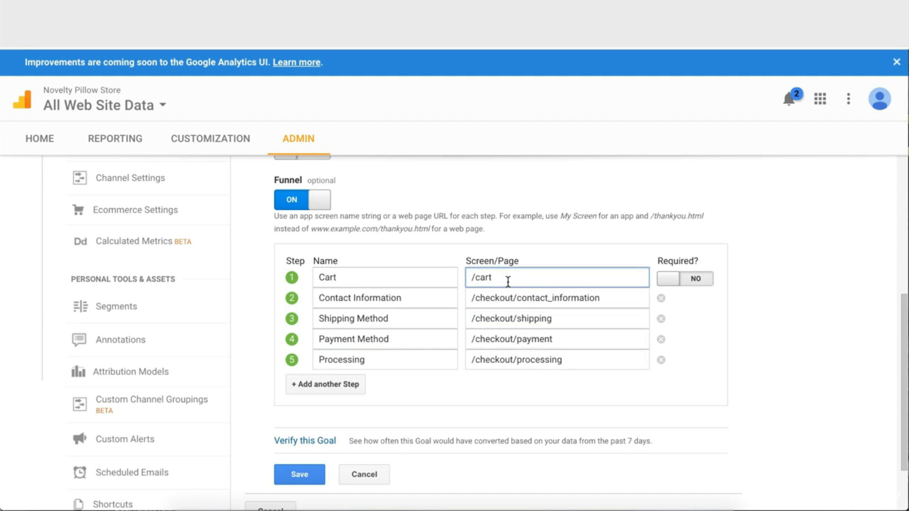
Verify the goal and highlight its 0% conversion rate
scroll(514, 303, "down", 1)
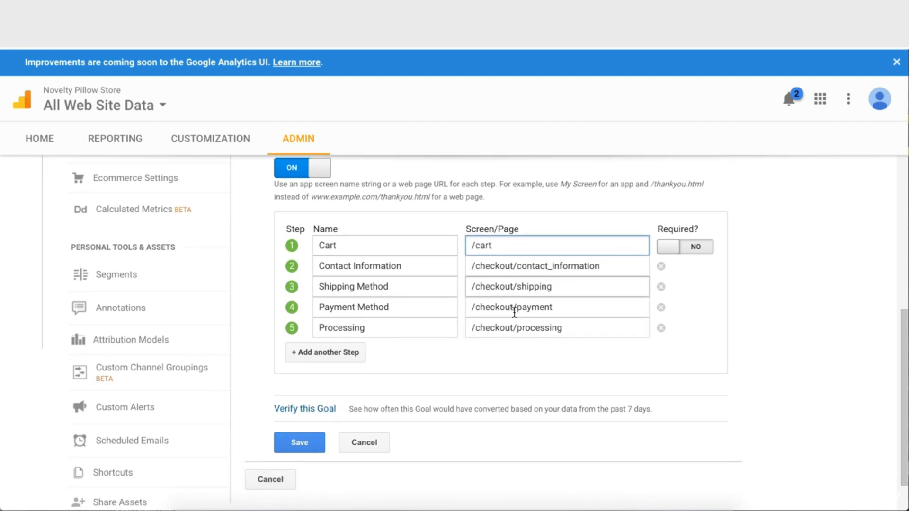
left_click(305, 409)
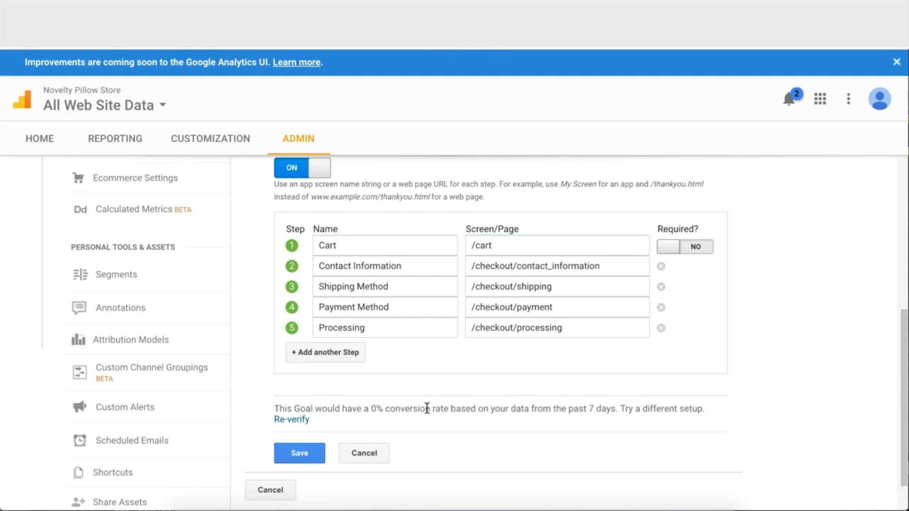
left_click_drag(372, 409, 448, 406)
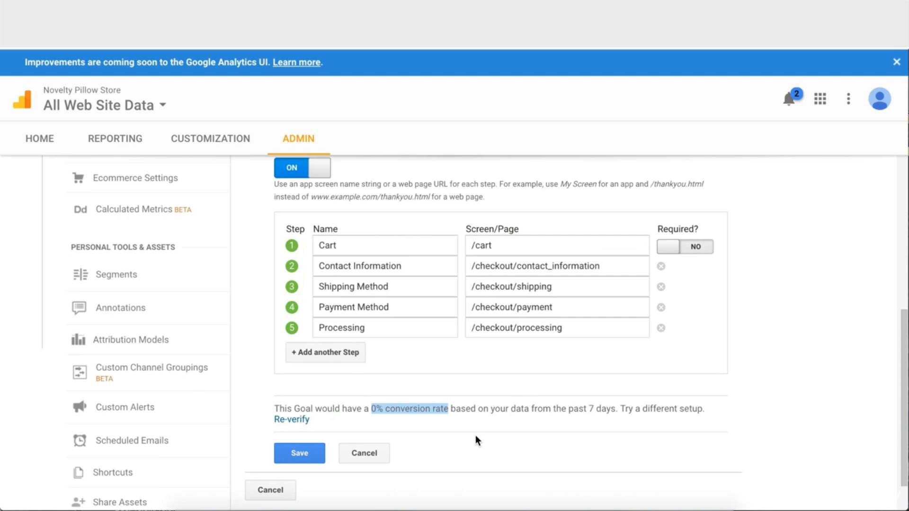
Save the goal and return to the Audience Overview report
left_click(300, 455)
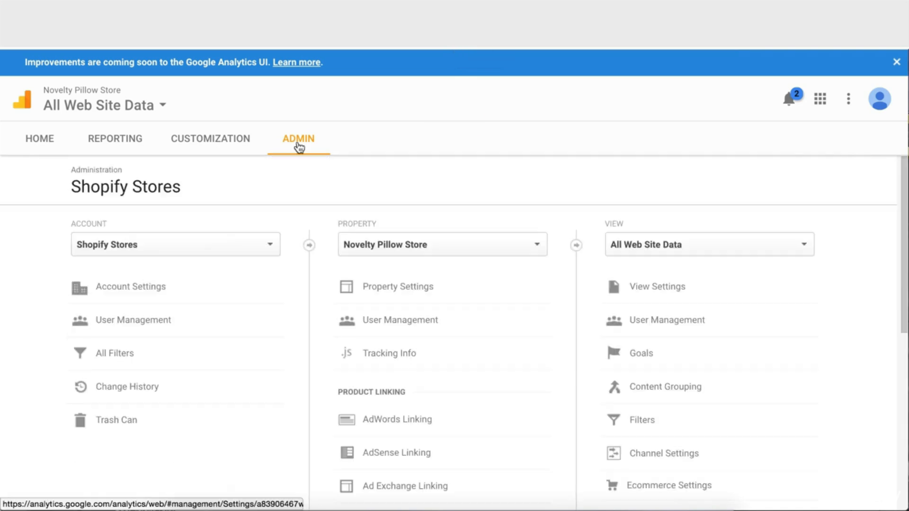
left_click(126, 139)
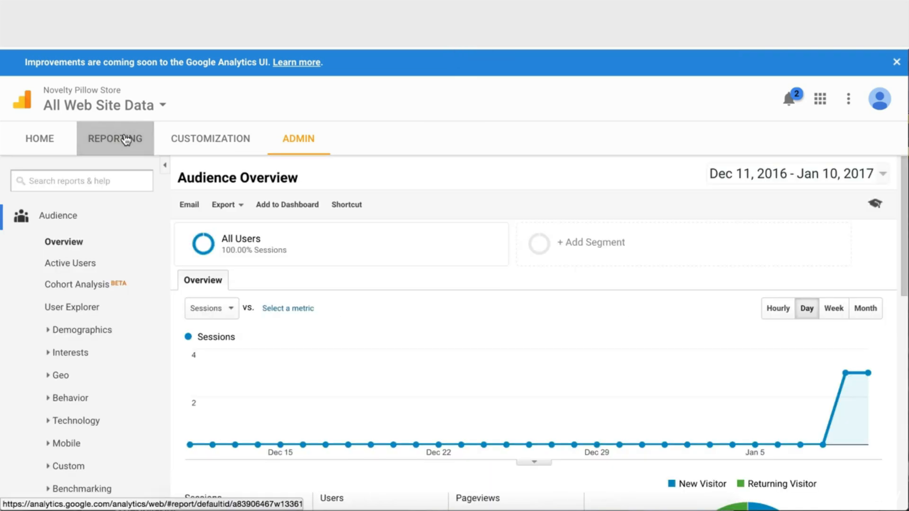
scroll(113, 308, "down", 1)
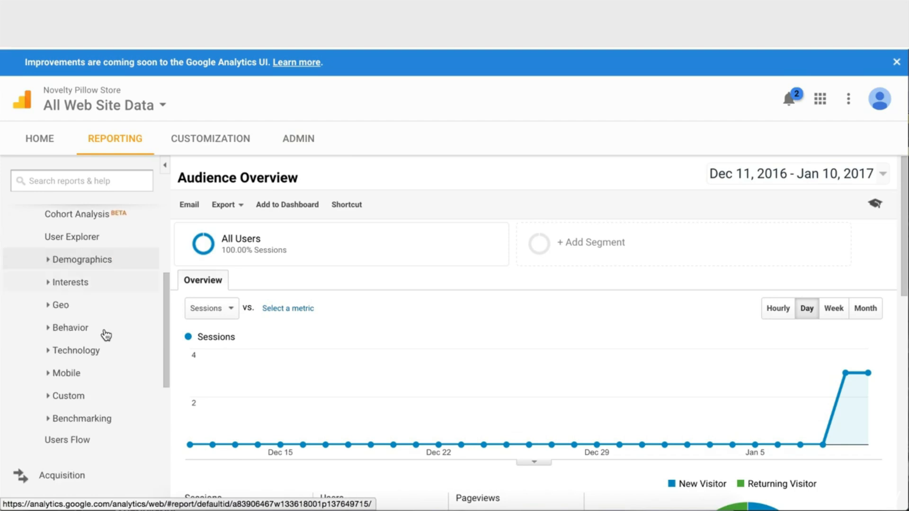
scroll(296, 350, "down", 7)
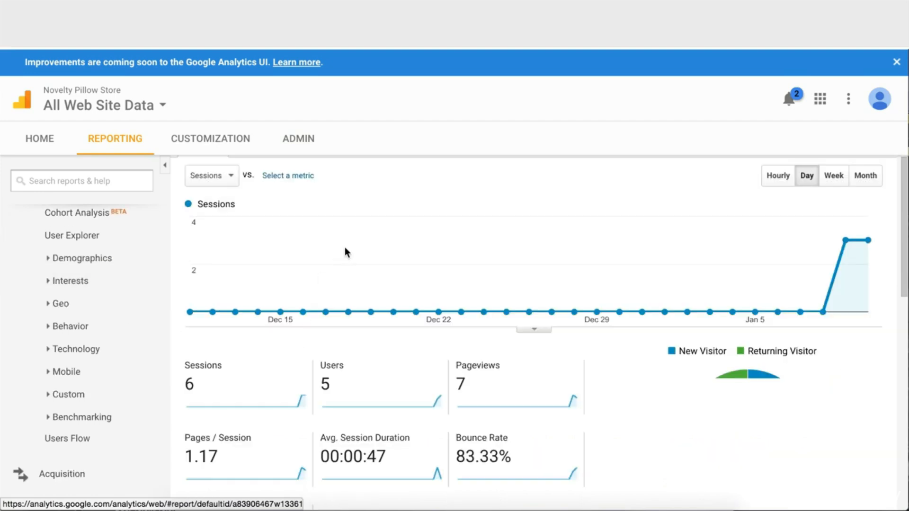
scroll(493, 251, "up", 2)
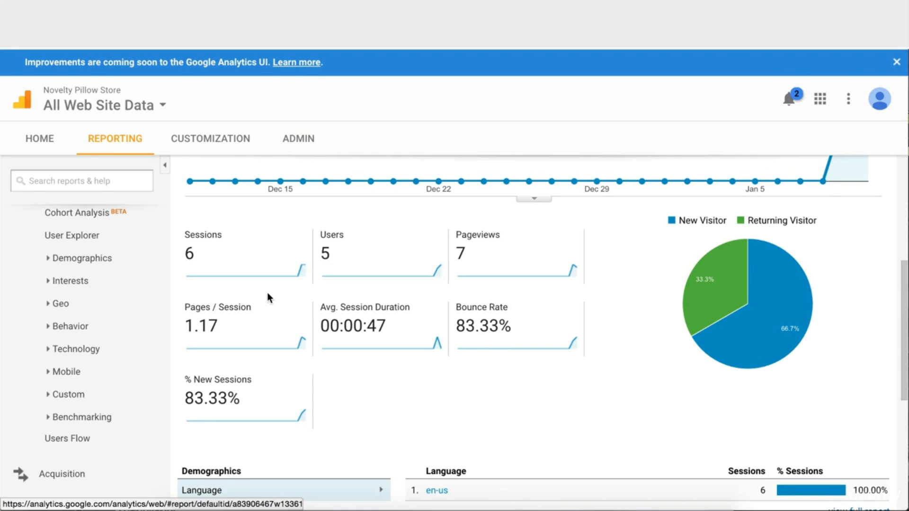
scroll(266, 327, "down", 4)
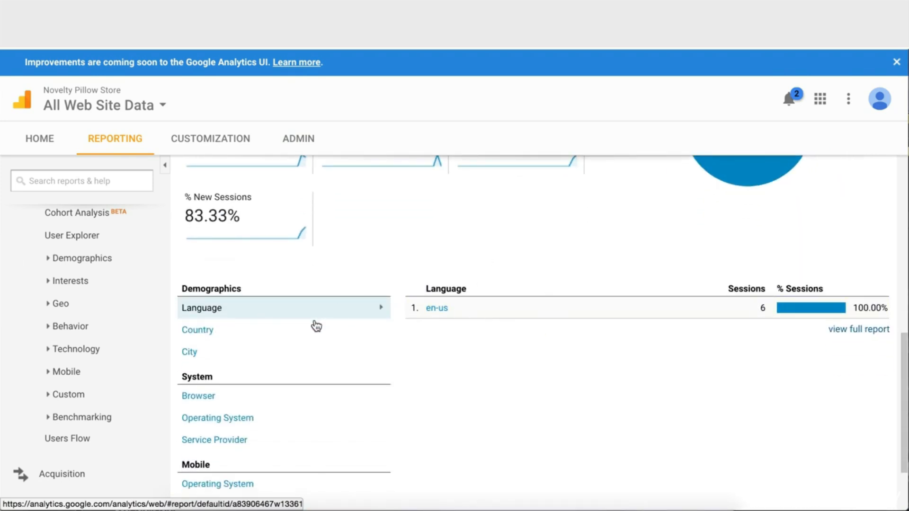
View sessions by Country, switch back to Language, then collapse the Audience reports
left_click(290, 335)
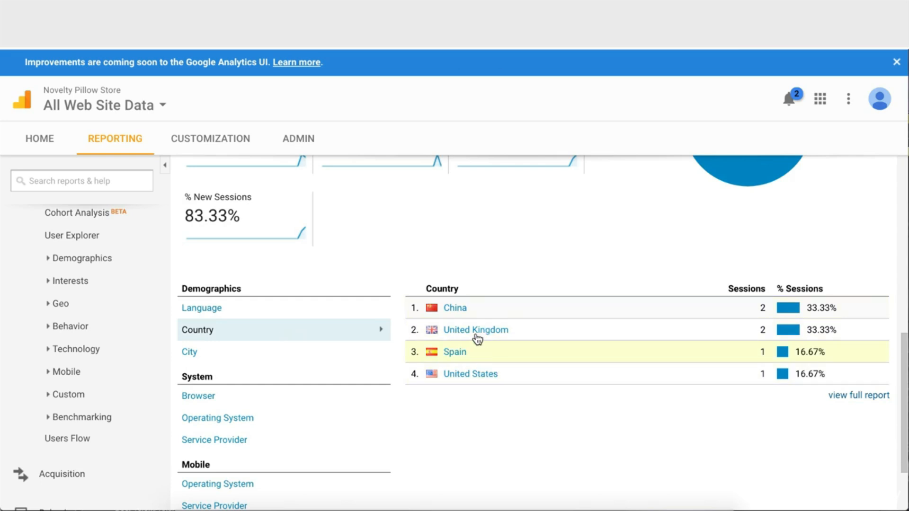
left_click(288, 307)
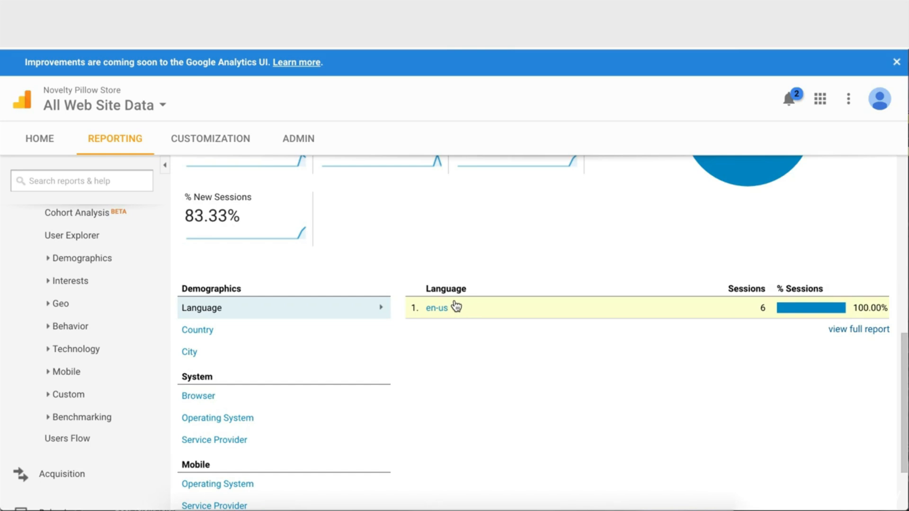
scroll(292, 412, "up", 1)
scroll(233, 386, "down", 2)
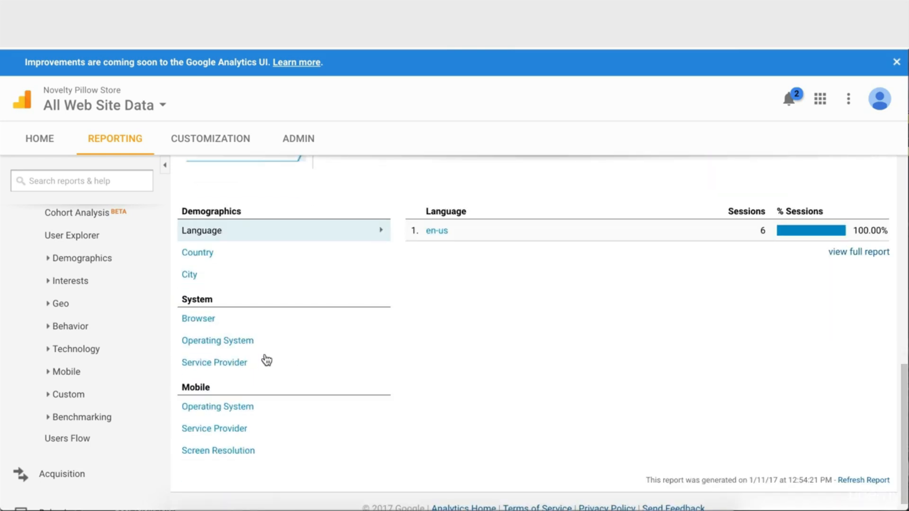
scroll(264, 359, "up", 2)
scroll(87, 290, "up", 2)
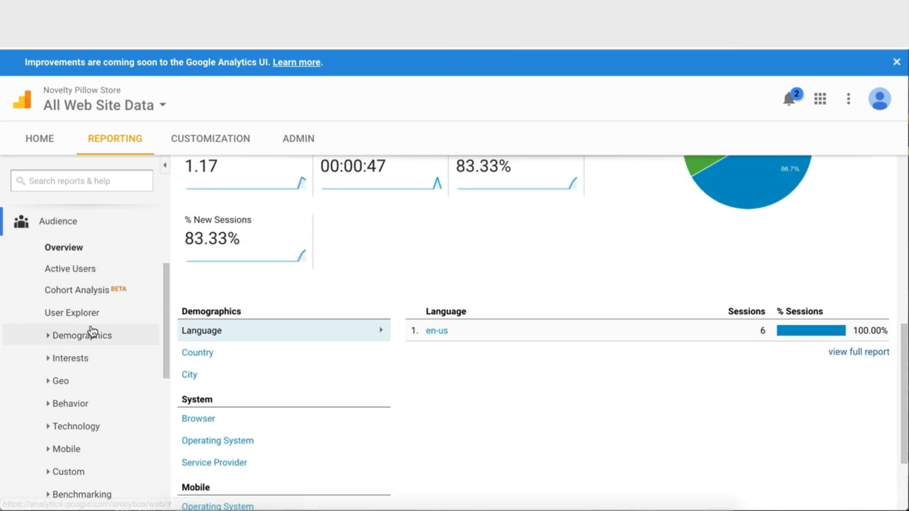
scroll(76, 303, "up", 1)
left_click(62, 253)
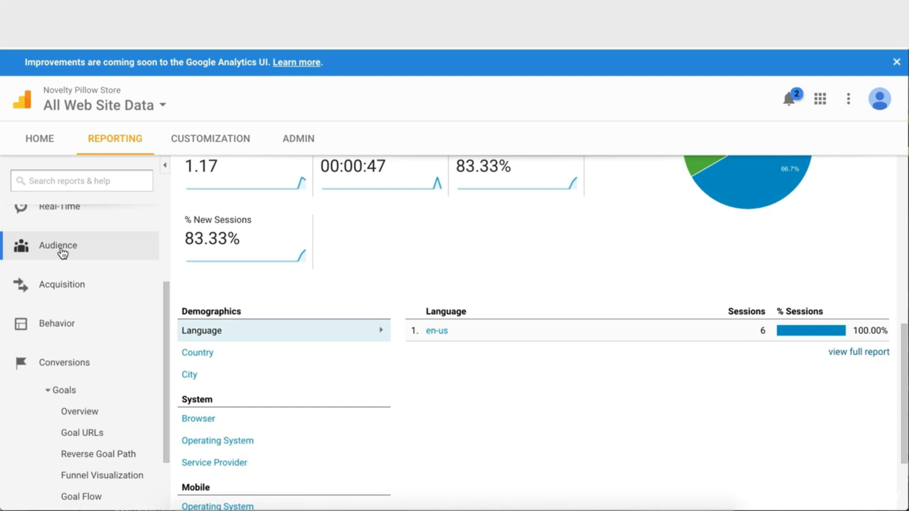
Drill from Acquisition Overview into the Social channel, showing Facebook with 1 session
left_click(62, 289)
left_click(72, 315)
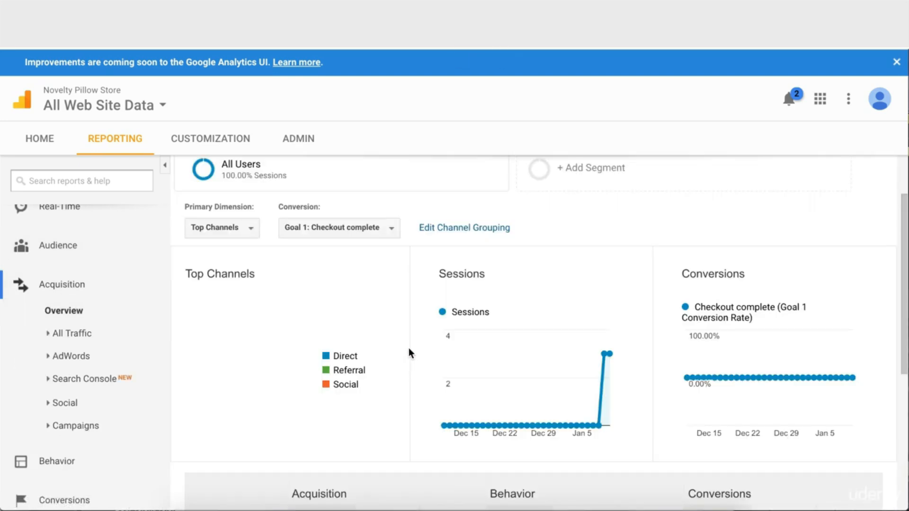
scroll(408, 351, "down", 4)
scroll(410, 355, "down", 2)
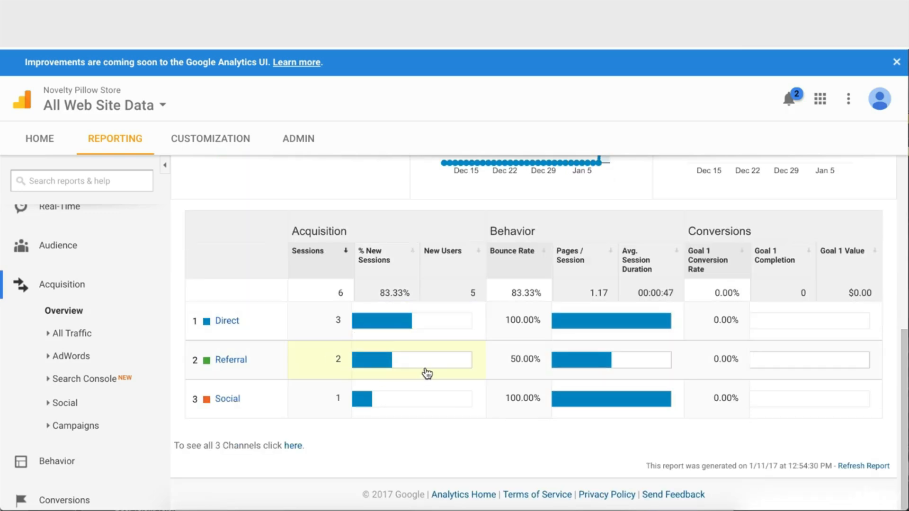
left_click(227, 400)
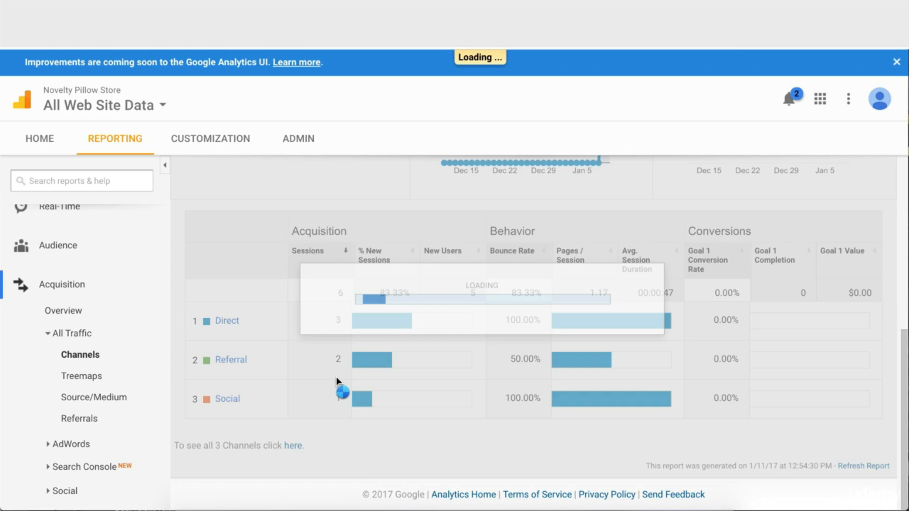
scroll(336, 379, "down", 4)
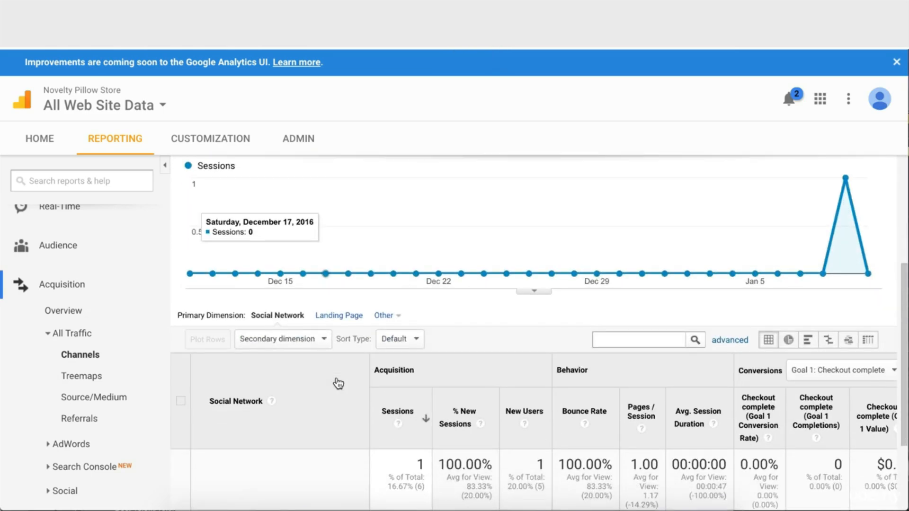
scroll(338, 382, "down", 3)
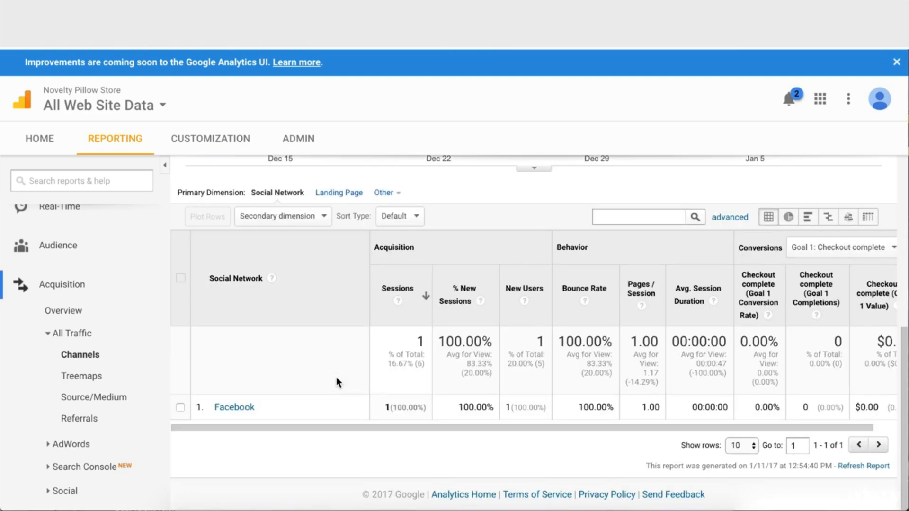
Collapse Acquisition and open the Checkout complete goal's Funnel Visualization report
left_click(81, 287)
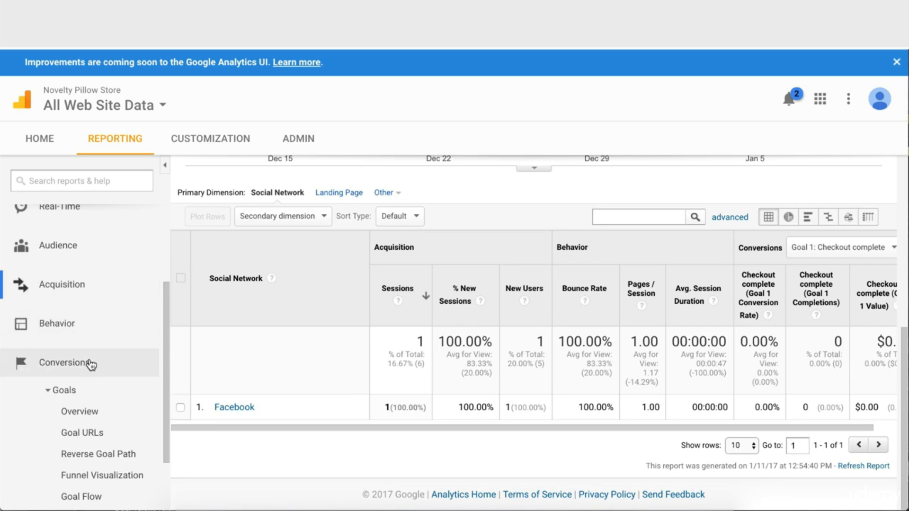
scroll(92, 362, "down", 1)
scroll(81, 303, "down", 1)
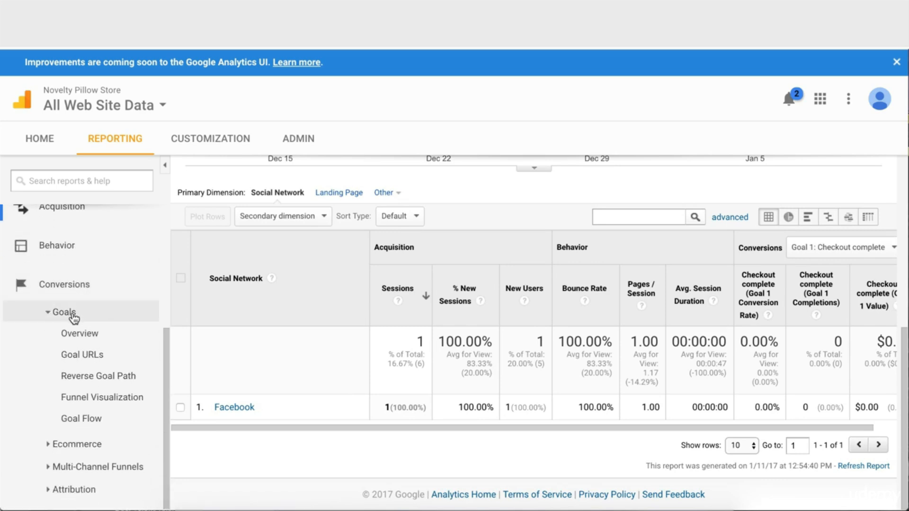
left_click(86, 341)
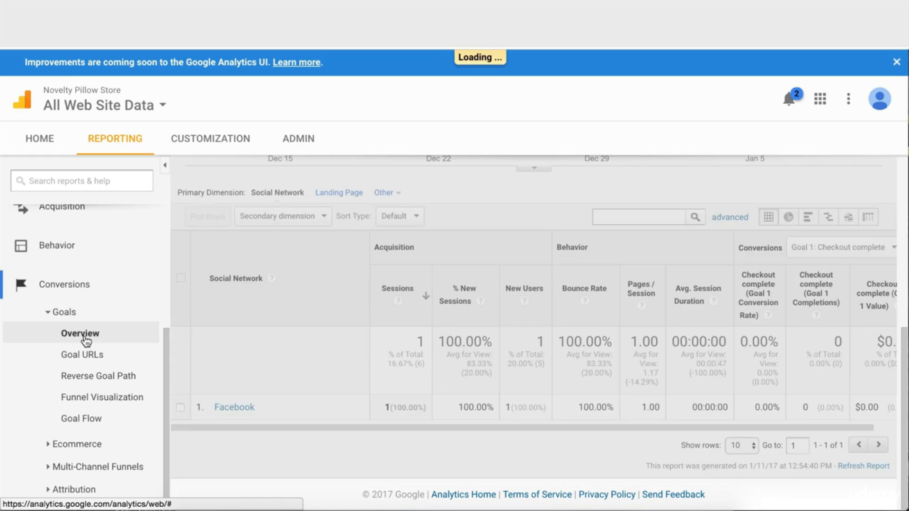
scroll(379, 355, "down", 4)
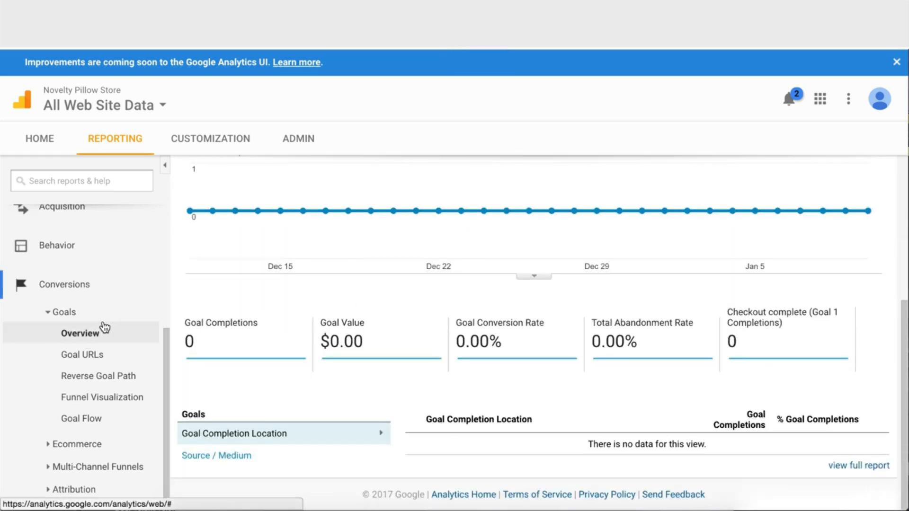
left_click(97, 397)
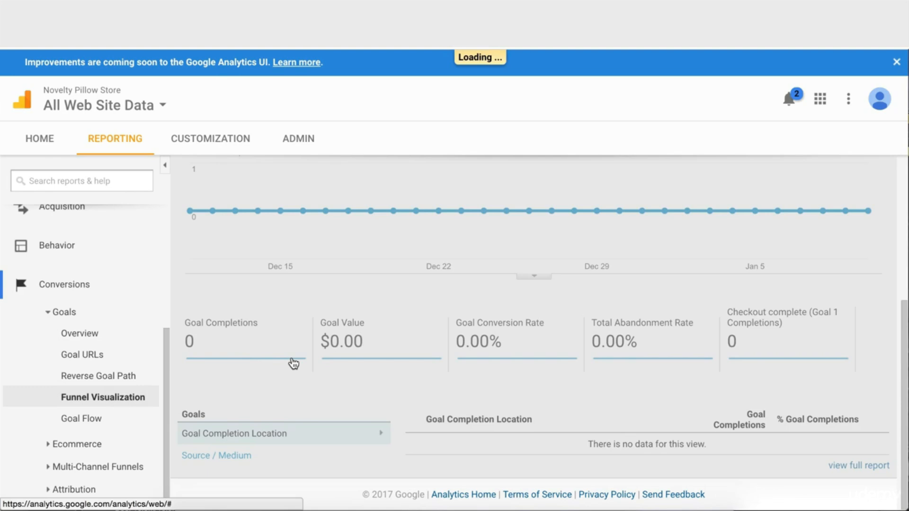
Scroll through every funnel step and back to the top, then expand Dashboards
scroll(332, 365, "down", 5)
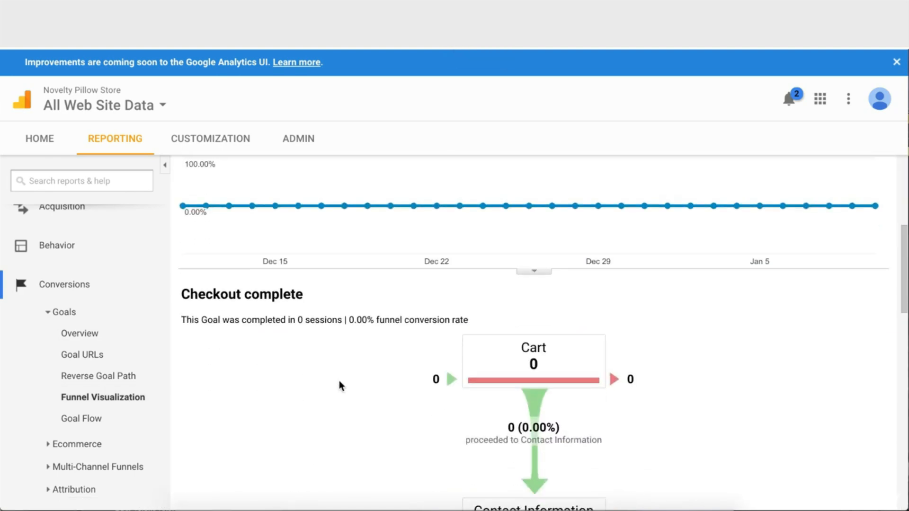
scroll(339, 381, "down", 5)
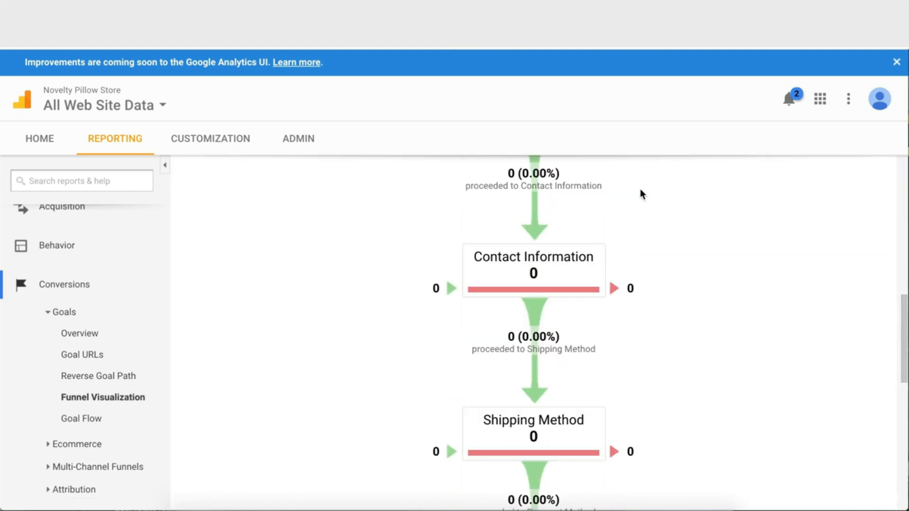
scroll(640, 190, "up", 4)
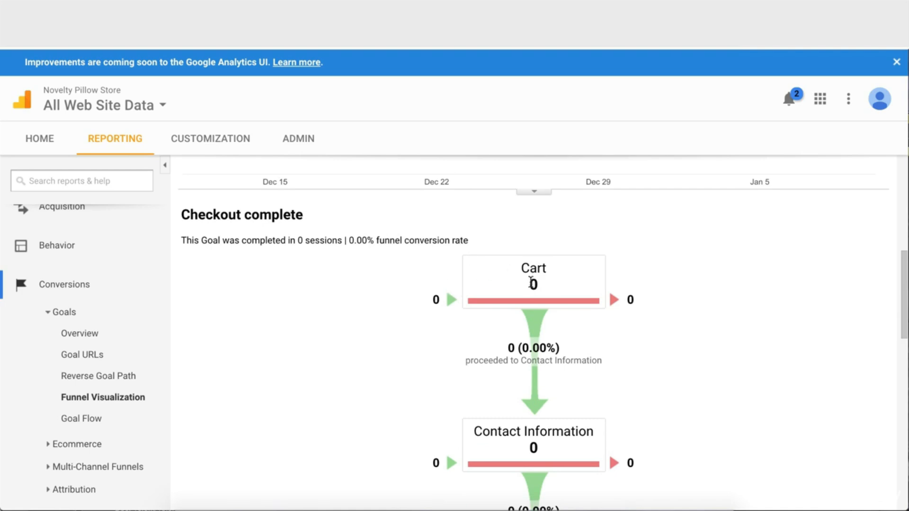
scroll(531, 283, "down", 1)
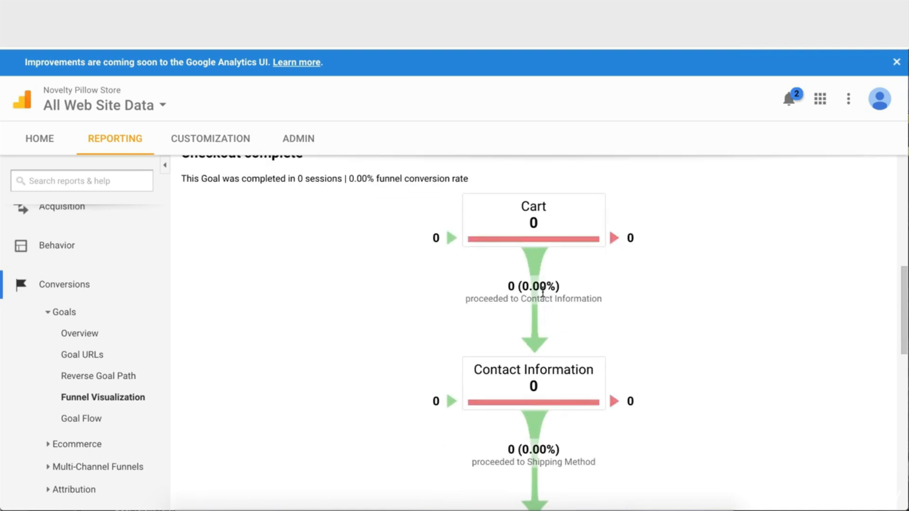
scroll(544, 268, "down", 1)
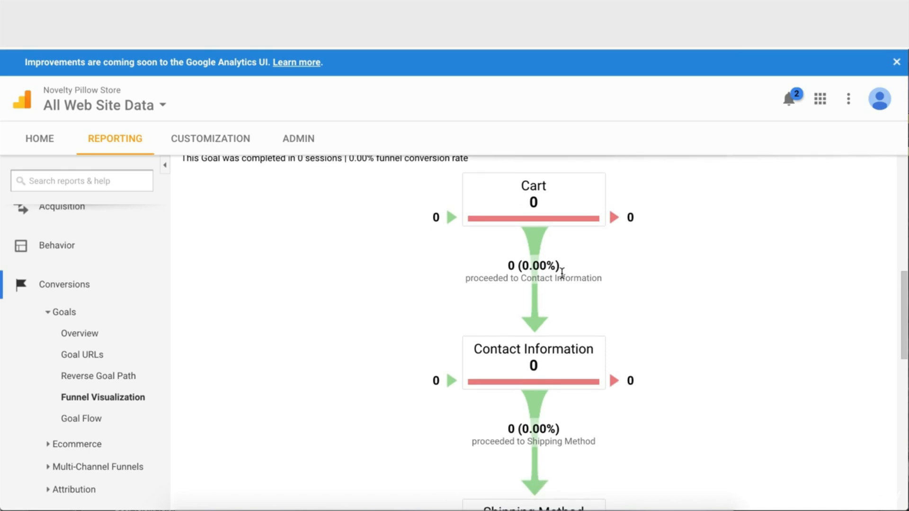
scroll(587, 282, "down", 1)
scroll(580, 295, "down", 2)
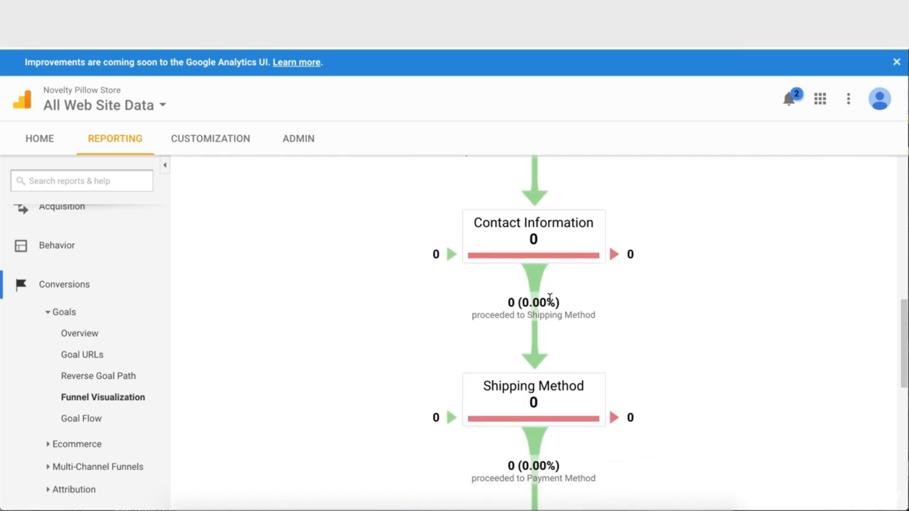
scroll(558, 388, "down", 8)
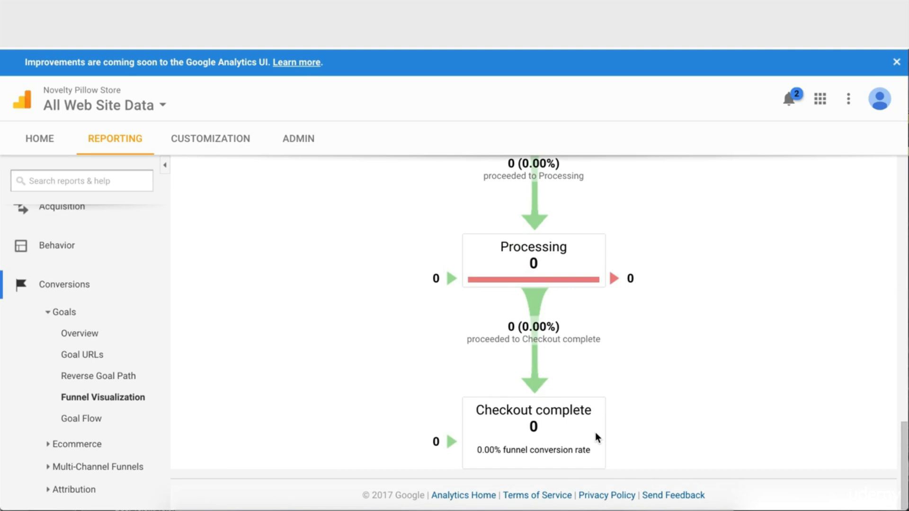
scroll(541, 357, "up", 1)
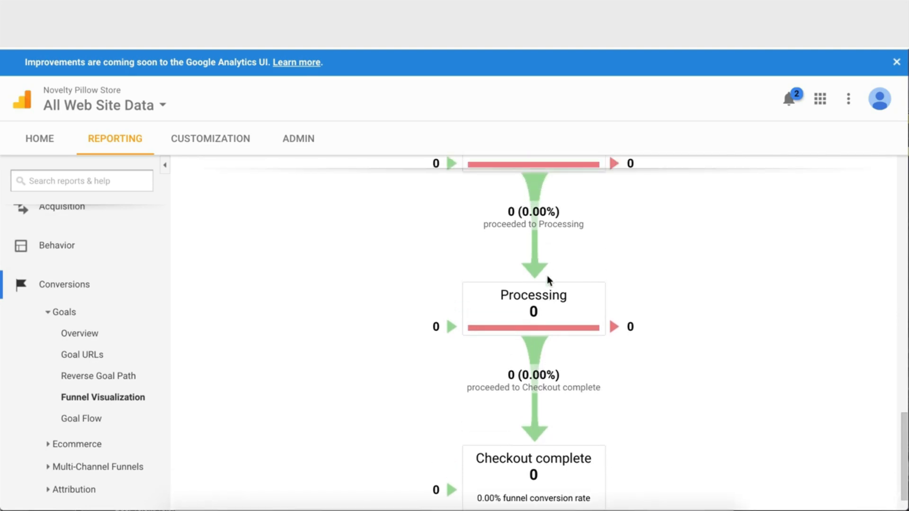
scroll(547, 280, "up", 5)
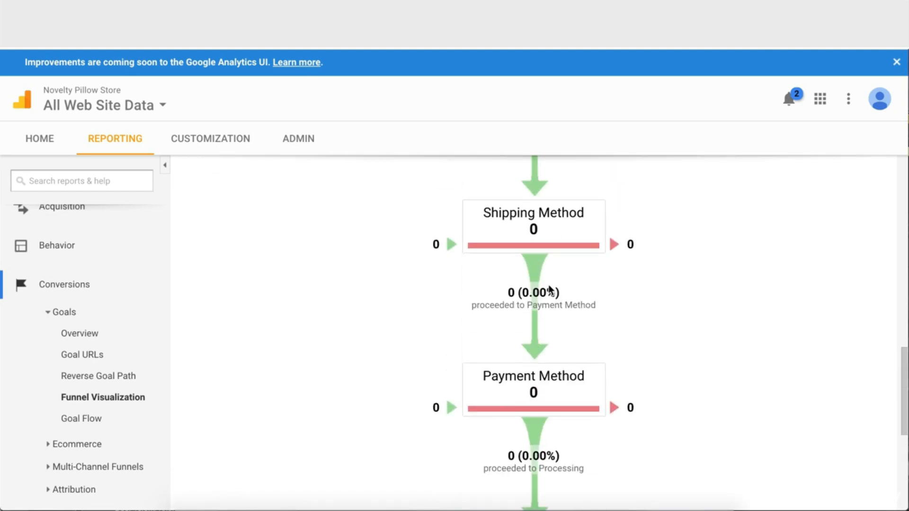
scroll(548, 290, "down", 4)
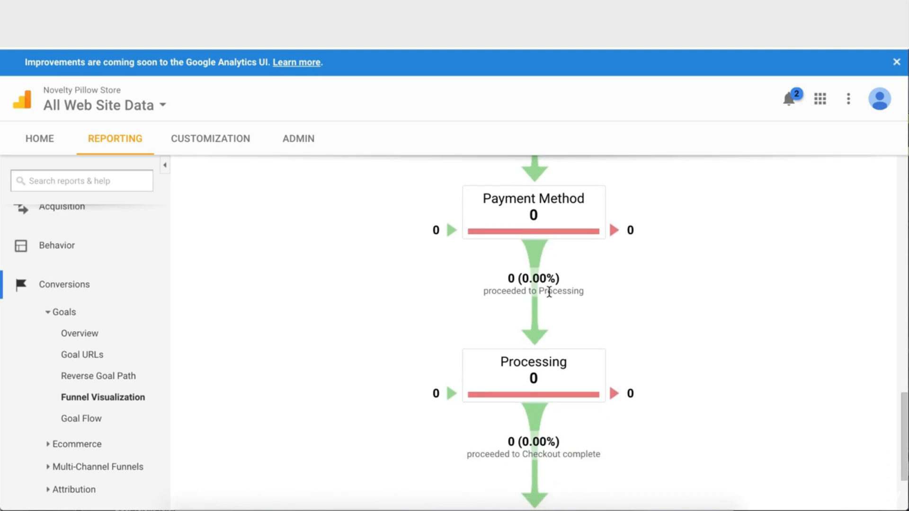
scroll(615, 297, "up", 3)
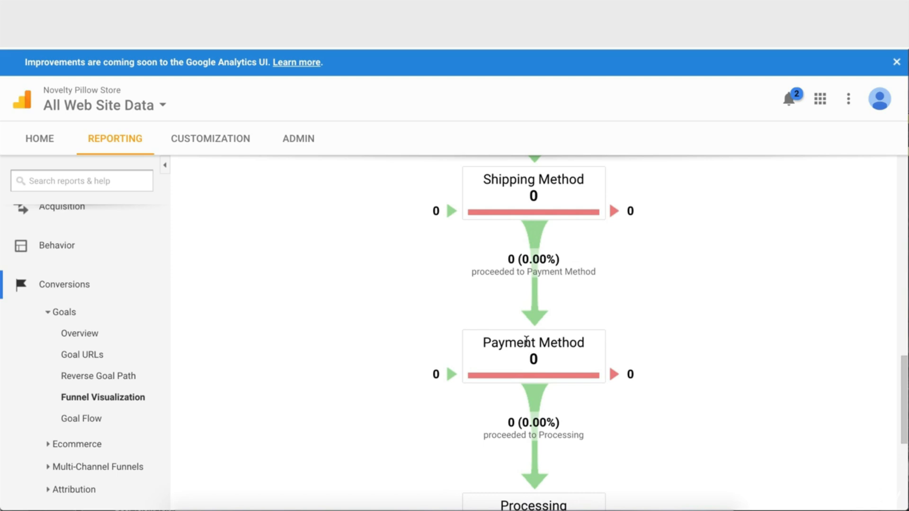
scroll(567, 341, "up", 1)
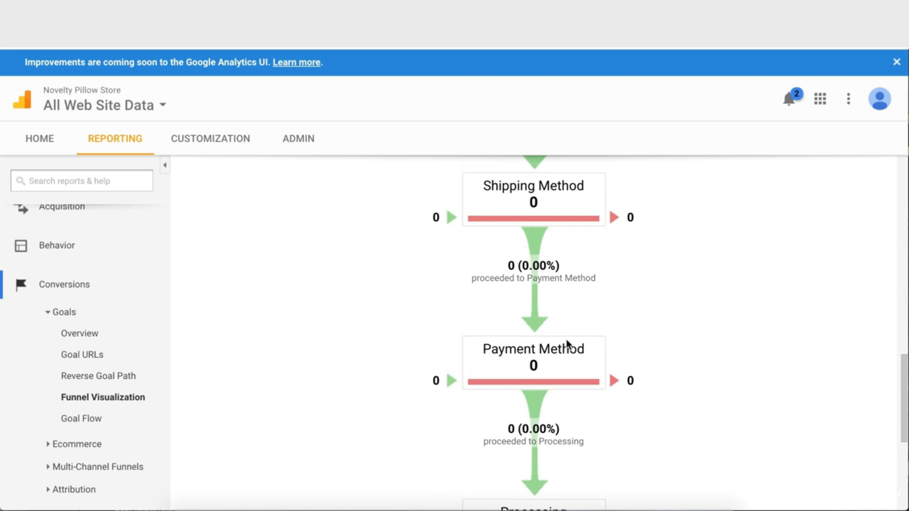
scroll(680, 310, "up", 1)
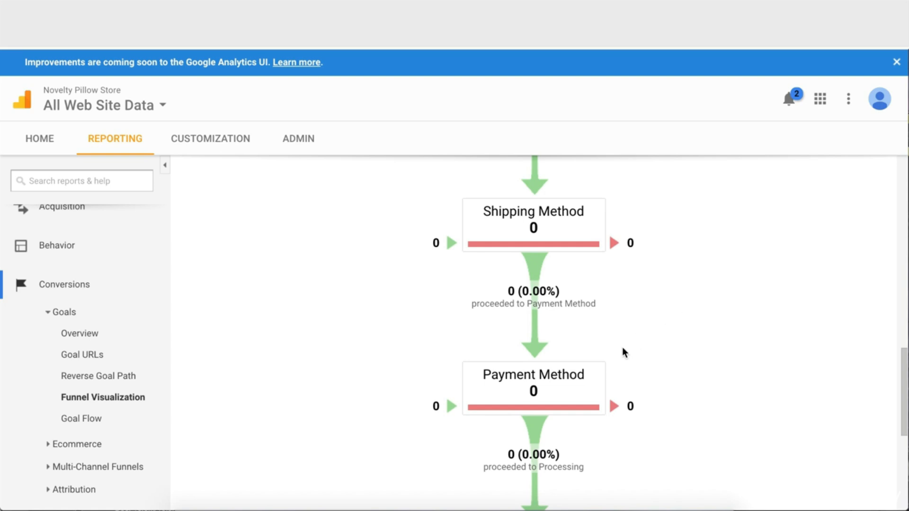
scroll(623, 352, "down", 2)
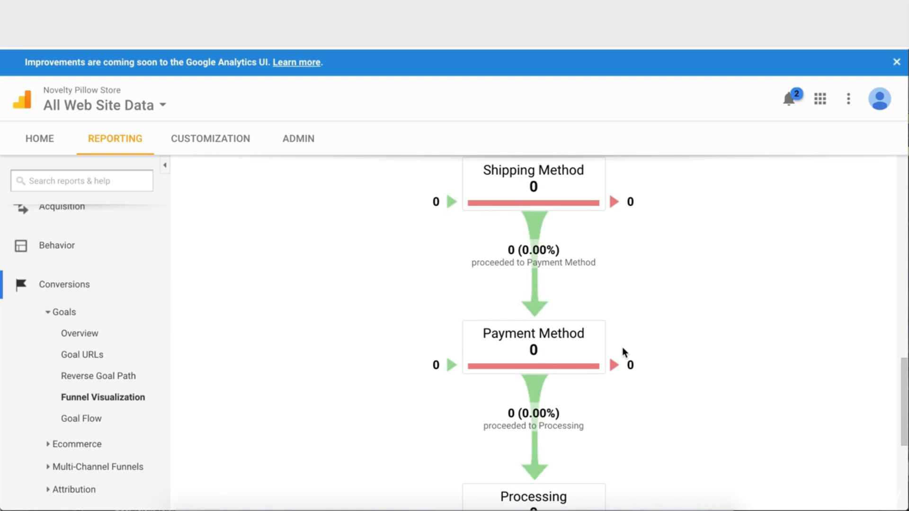
scroll(550, 399, "down", 4)
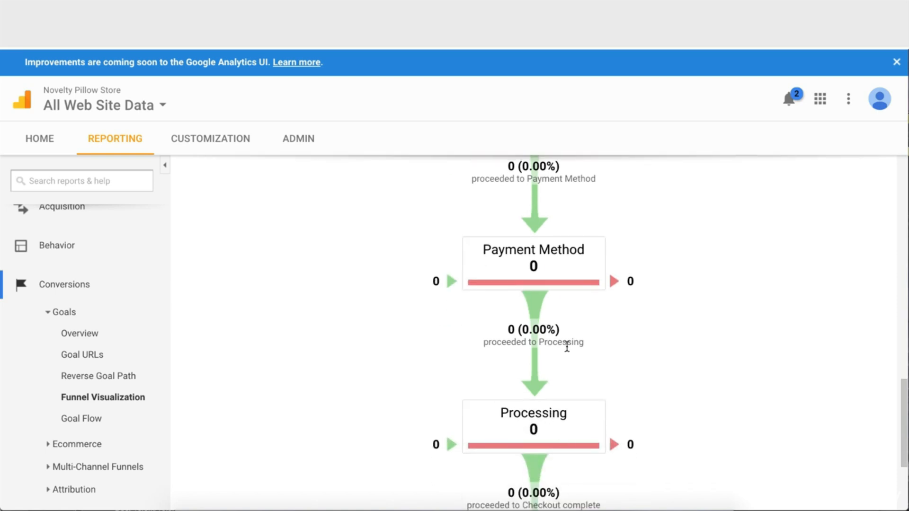
scroll(583, 319, "up", 5)
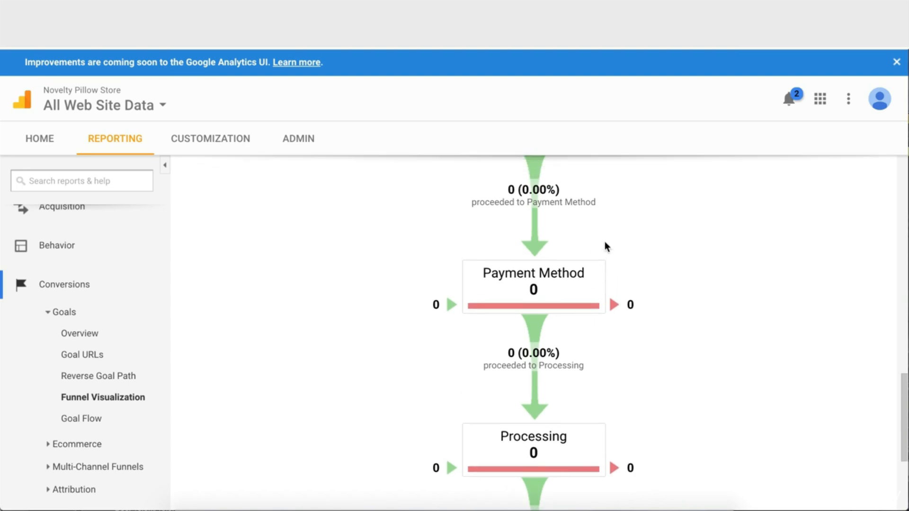
scroll(613, 195, "up", 5)
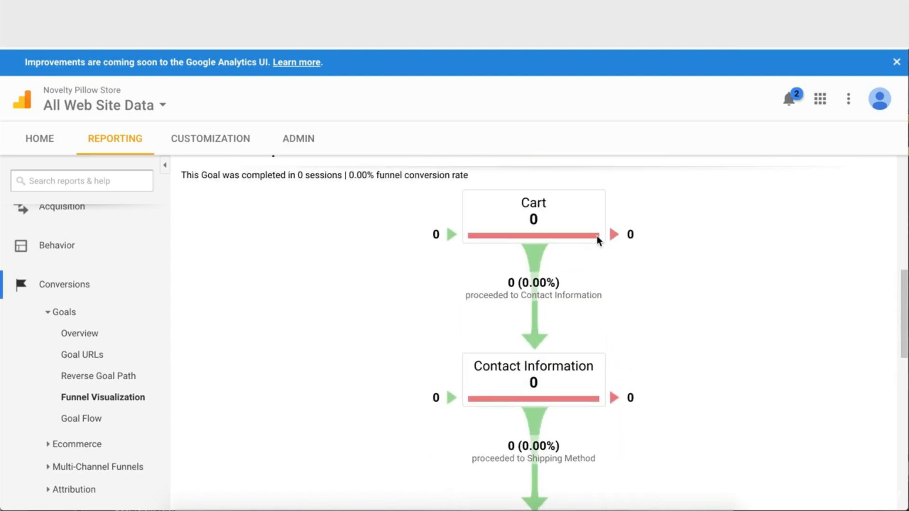
scroll(646, 310, "down", 3)
scroll(646, 311, "up", 1)
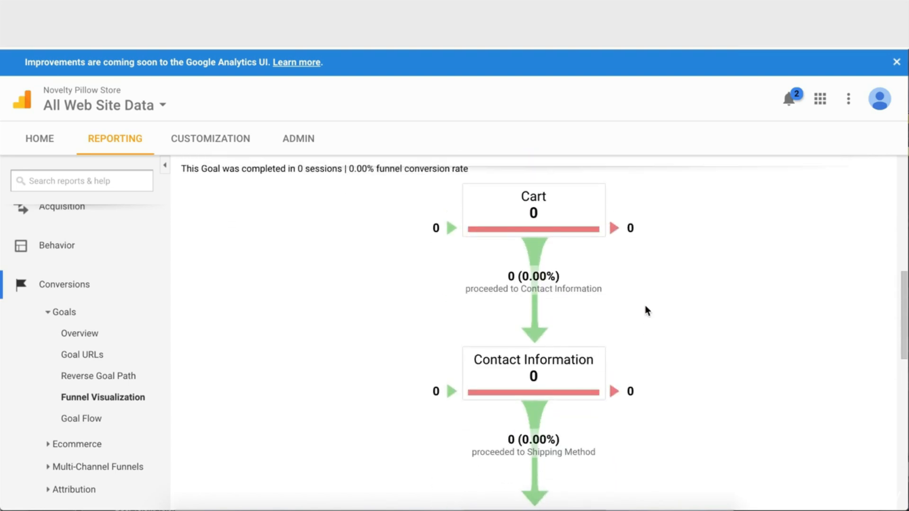
scroll(670, 209, "up", 8)
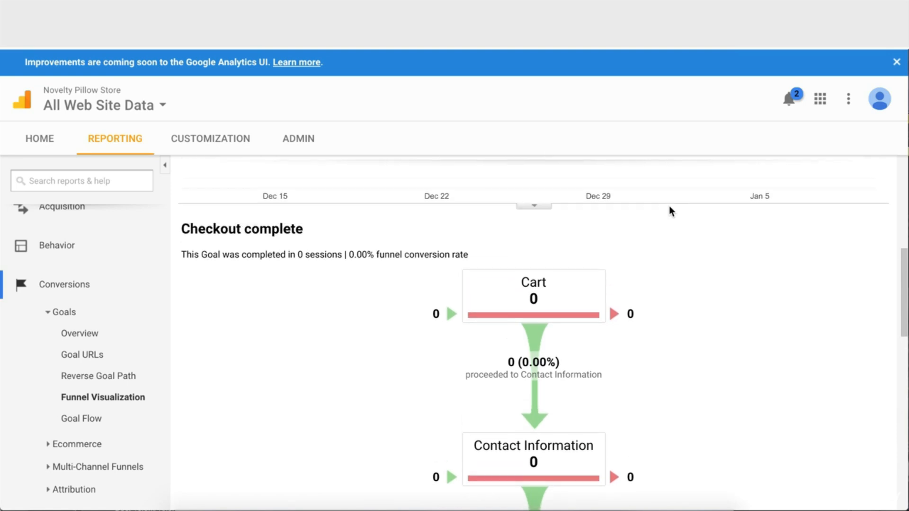
scroll(670, 207, "up", 2)
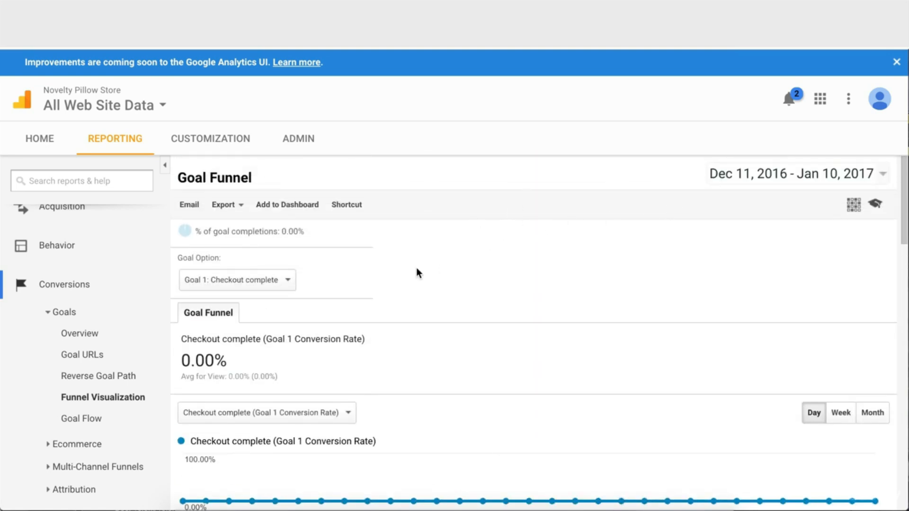
scroll(106, 284, "up", 4)
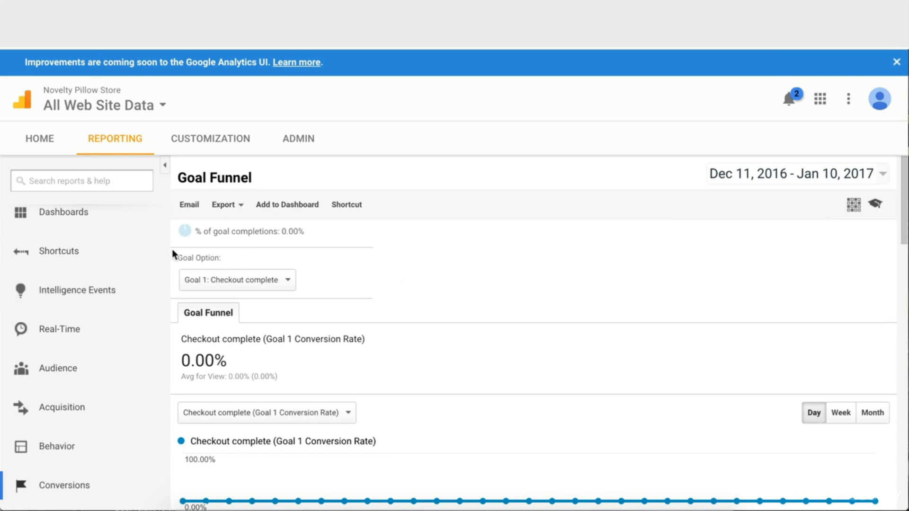
scroll(78, 261, "up", 1)
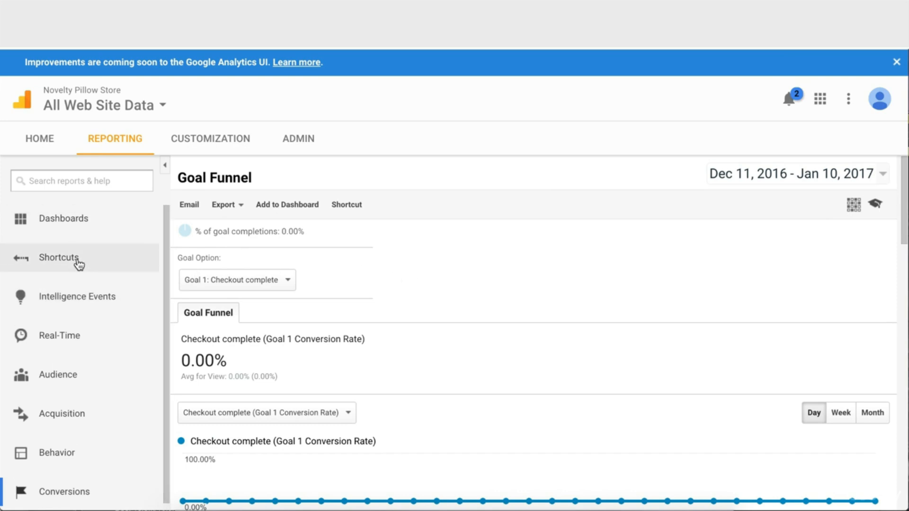
left_click(84, 221)
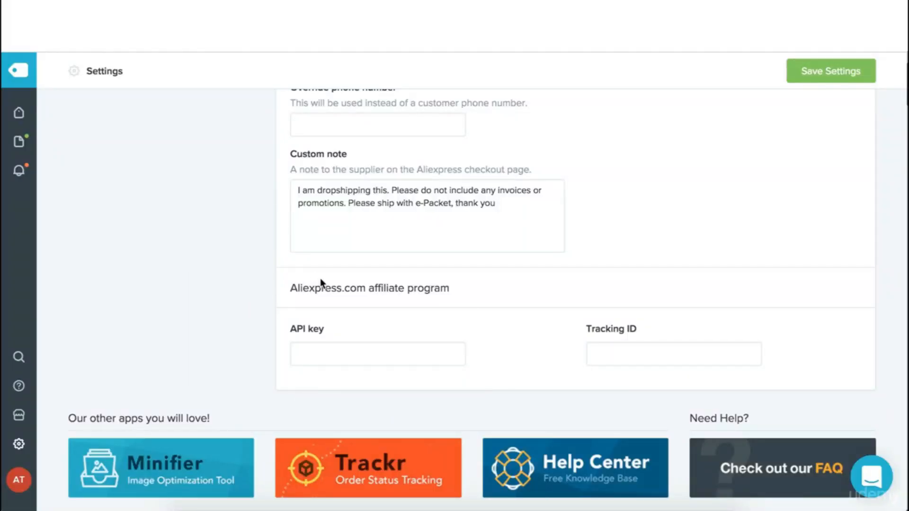
Highlight the Aliexpress.com affiliate program heading in Oberlo's settings
left_click_drag(463, 288, 292, 291)
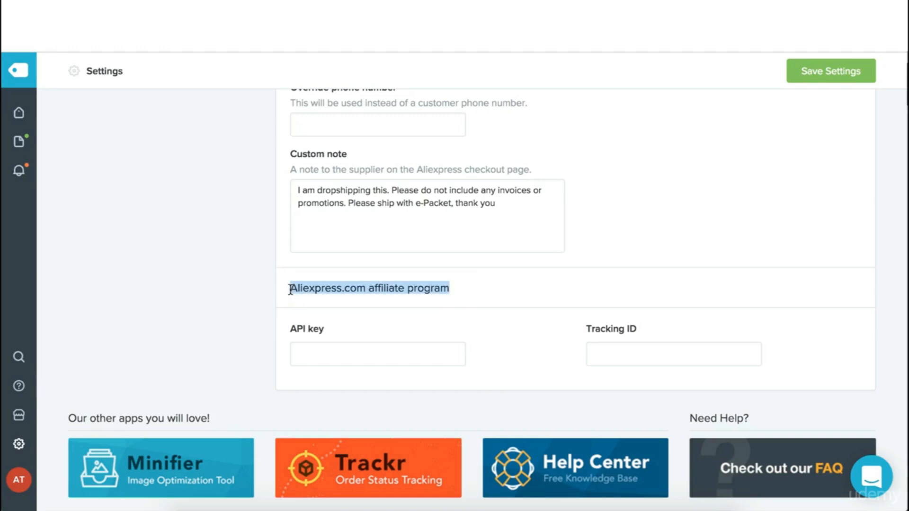
left_click(255, 291)
left_click_drag(462, 288, 286, 289)
left_click(257, 287)
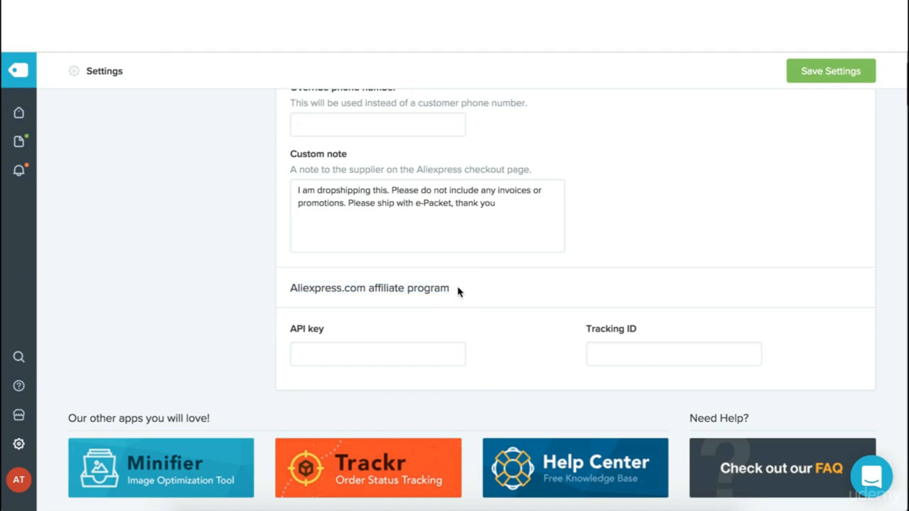
left_click_drag(458, 286, 292, 295)
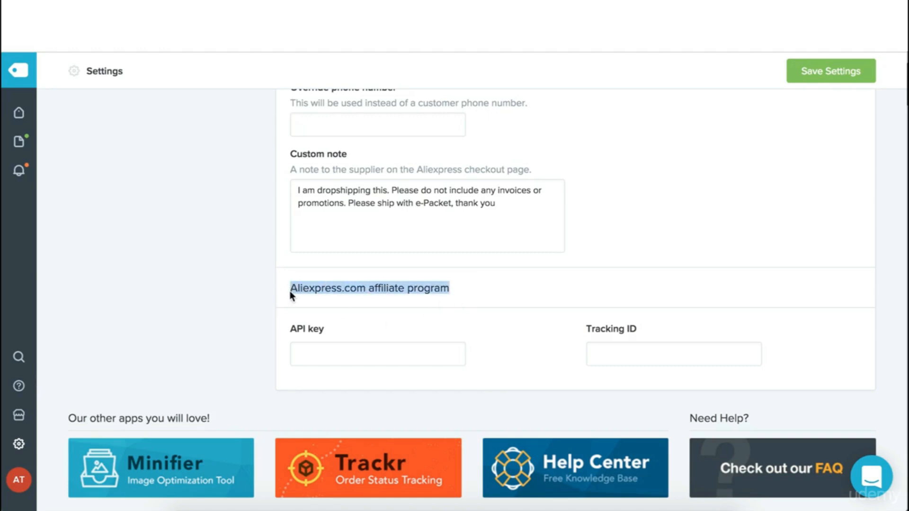
left_click(258, 300)
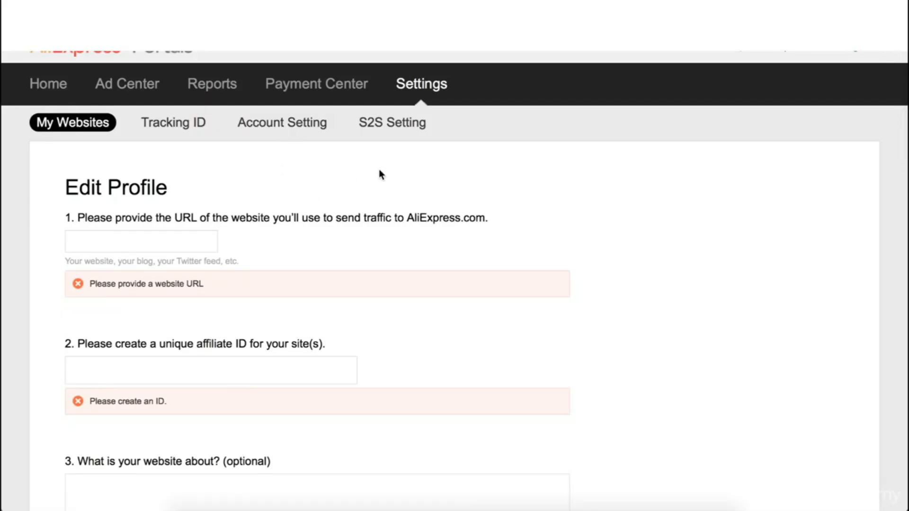
Visit the Tracking ID page, then the Ad Center's API Setting tab
left_click(186, 124)
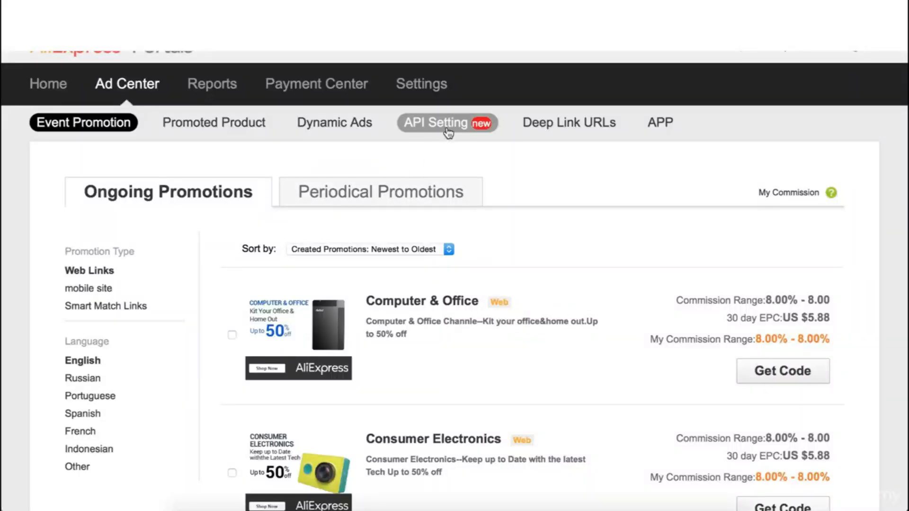
left_click(448, 126)
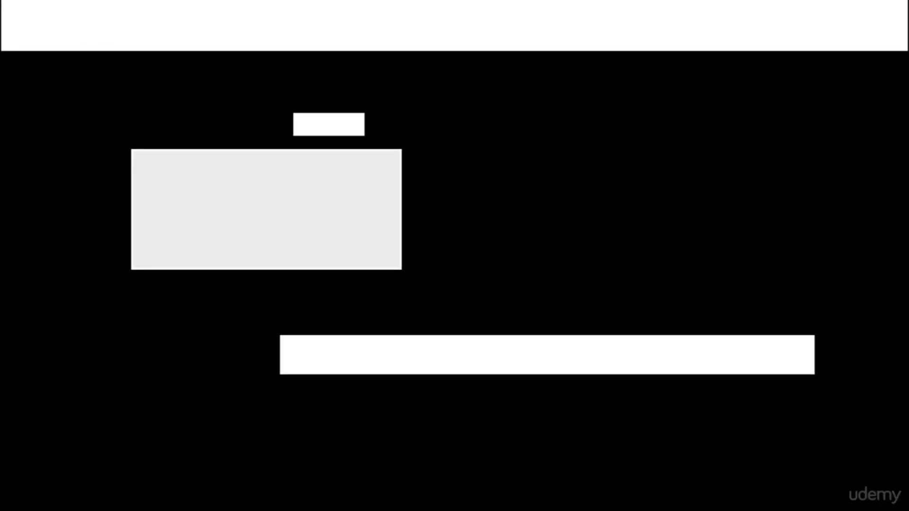
Highlight the empty API key and Tracking ID field labels in Oberlo
left_click_drag(324, 329, 287, 328)
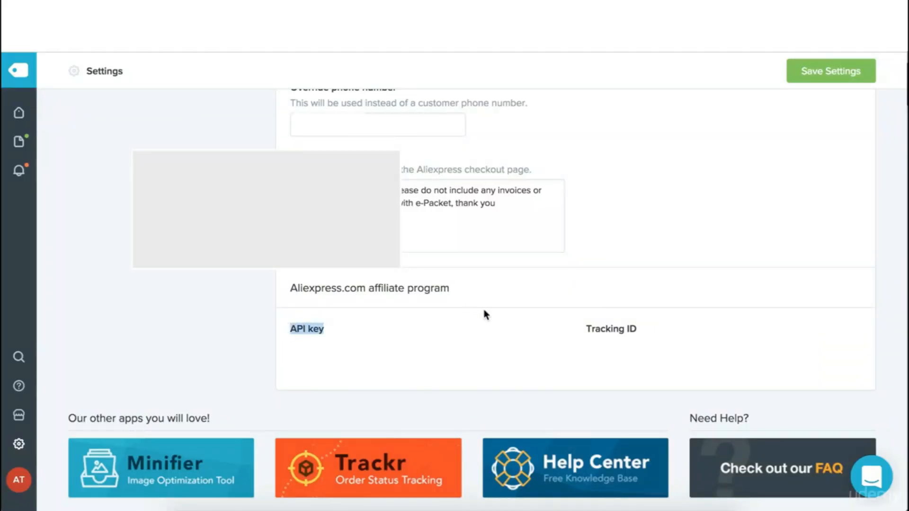
left_click(522, 315)
left_click_drag(638, 329, 578, 329)
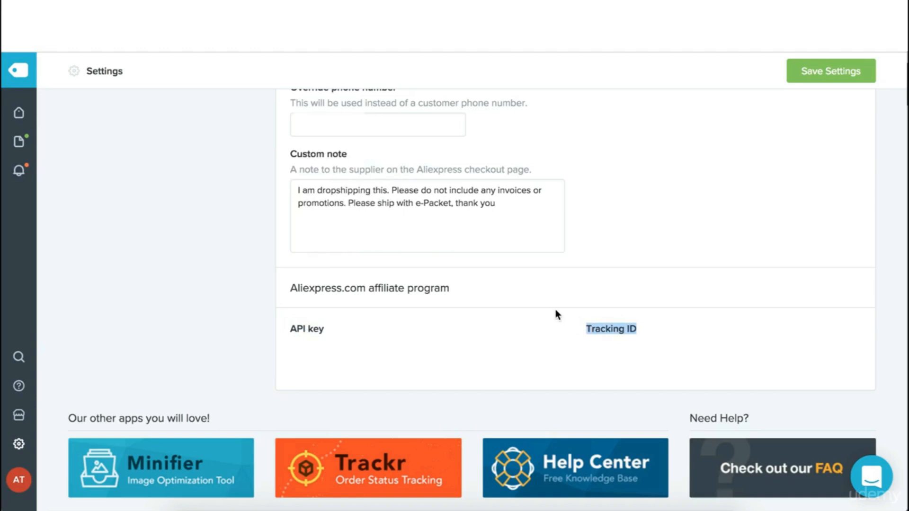
left_click(555, 311)
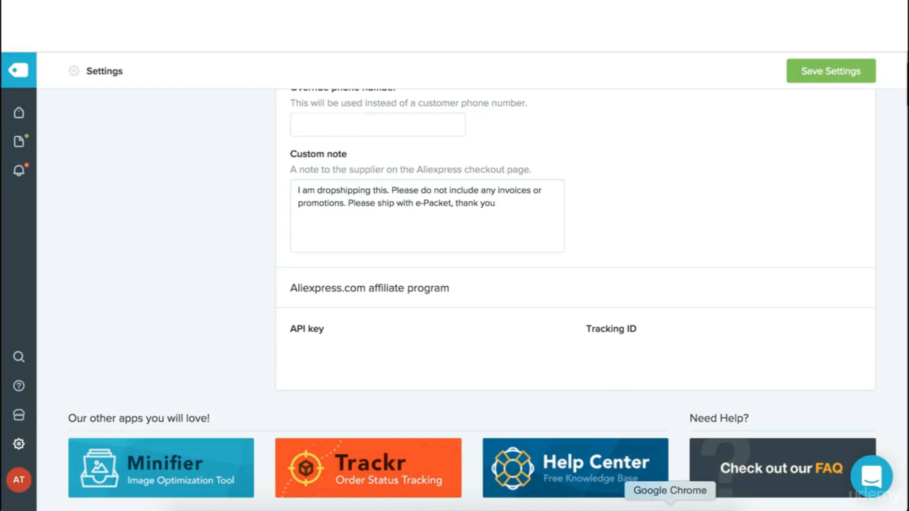
Compare the AliExpress Portals dashboard with the 573 USD to GBP result, dismissing Chrome's promo
left_click(671, 510)
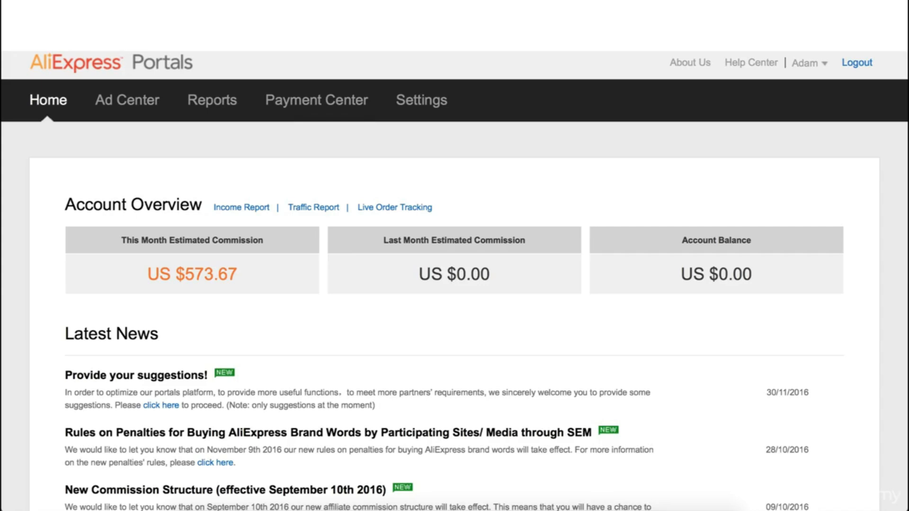
left_click(649, 44)
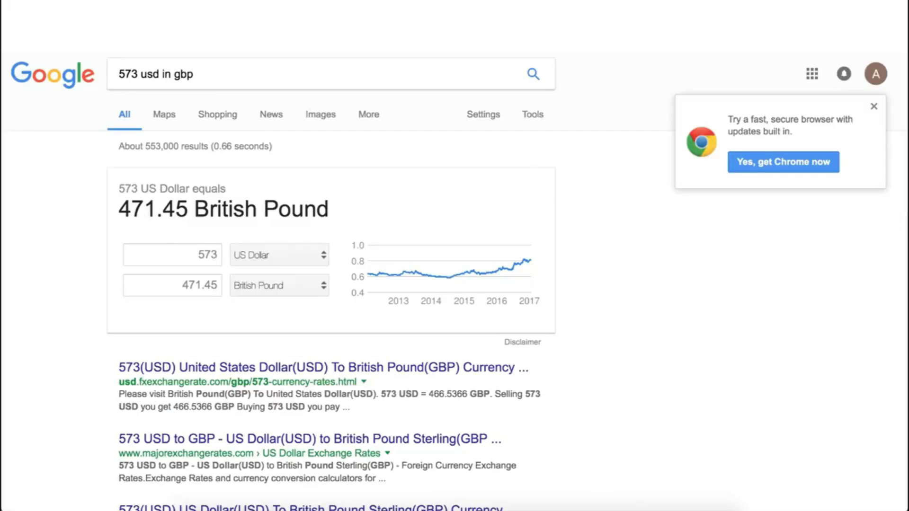
left_click(334, 54)
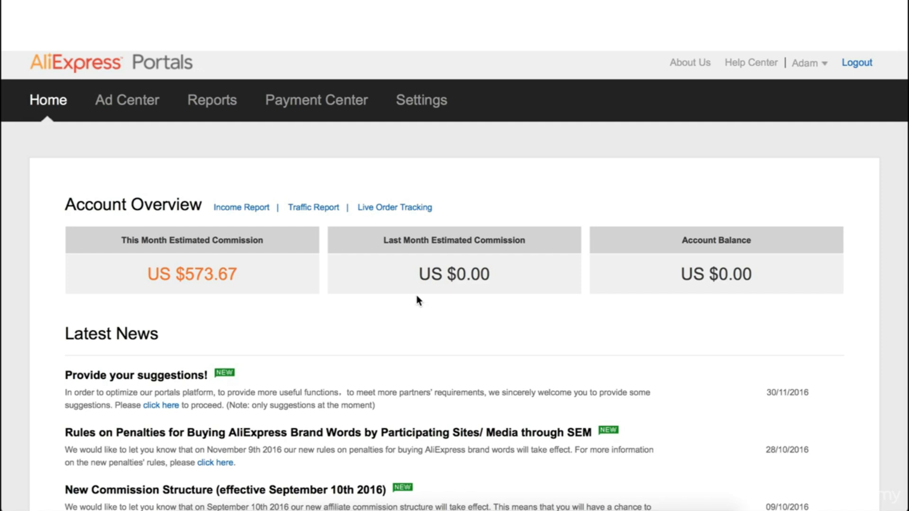
left_click(626, 44)
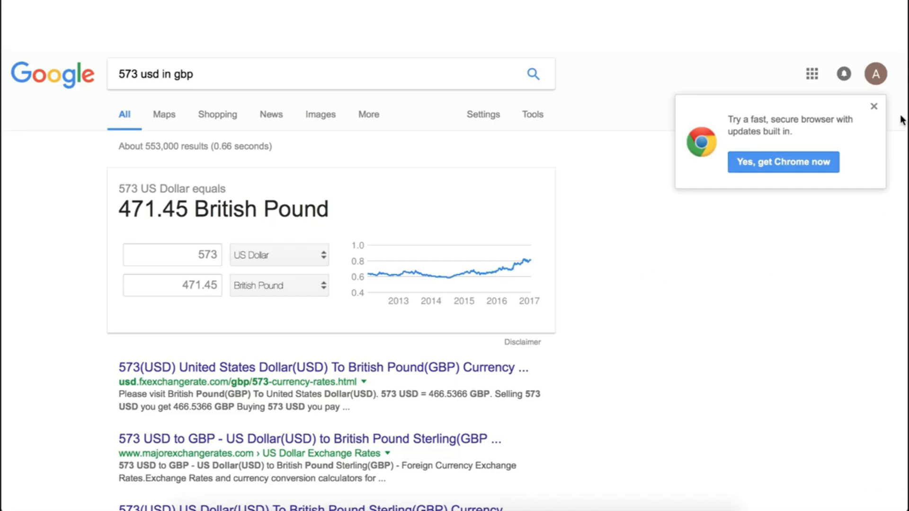
left_click(874, 107)
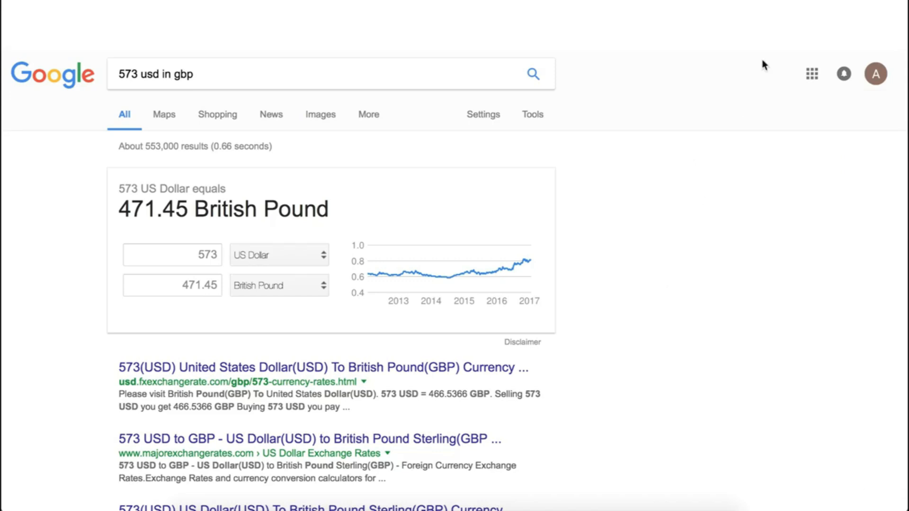
Highlight the $573.67 estimated monthly commission on the dashboard
left_click(682, 8)
left_click(742, 225)
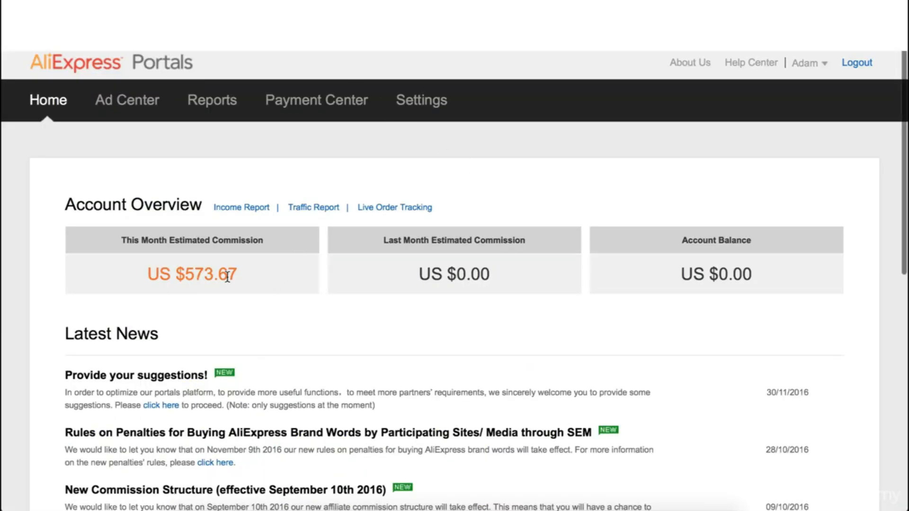
left_click_drag(237, 277, 173, 277)
left_click(244, 308)
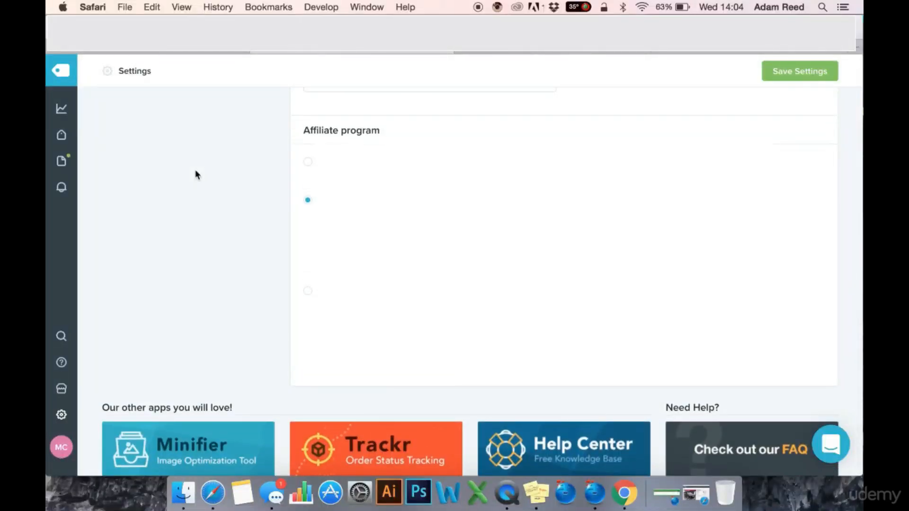
scroll(196, 178, "up", 1)
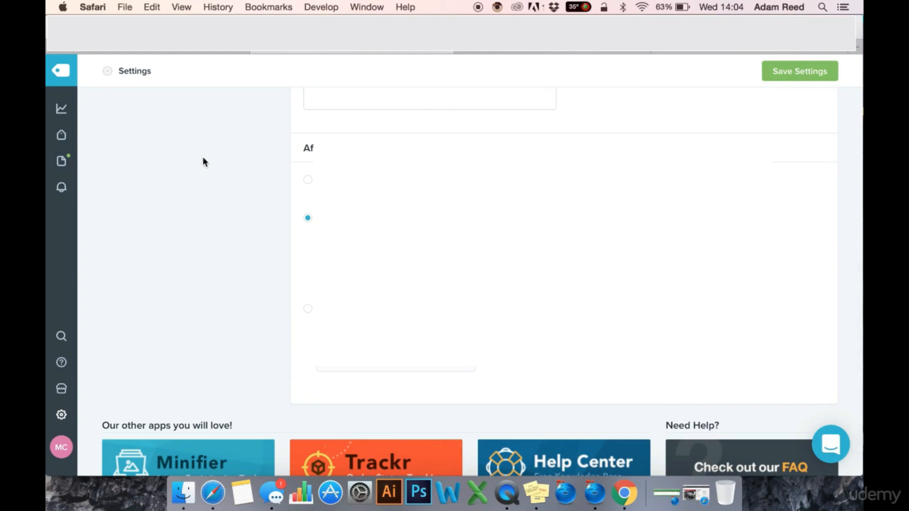
scroll(220, 211, "down", 2)
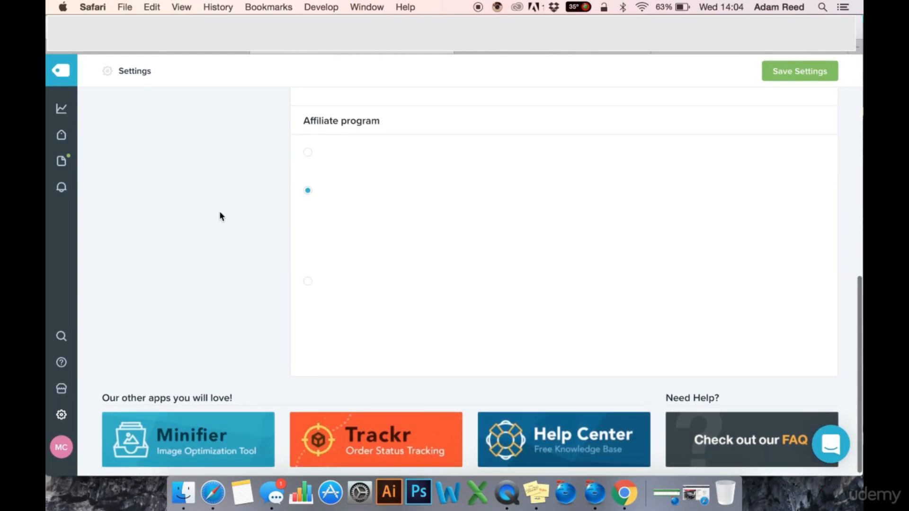
scroll(226, 190, "up", 1)
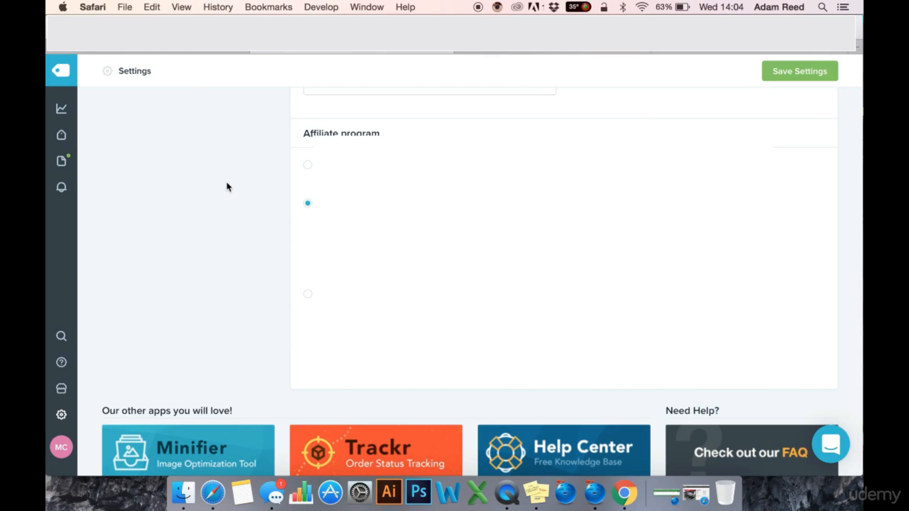
scroll(227, 186, "up", 1)
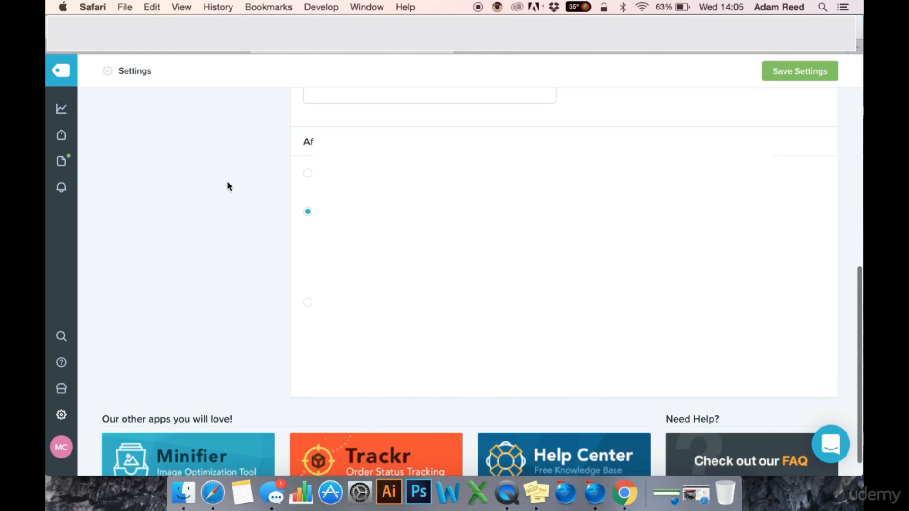
scroll(227, 186, "up", 3)
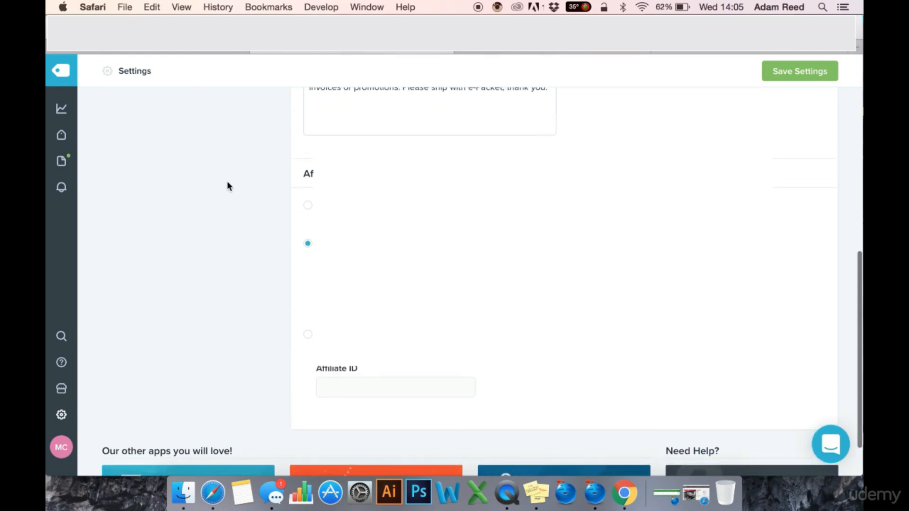
scroll(228, 180, "up", 1)
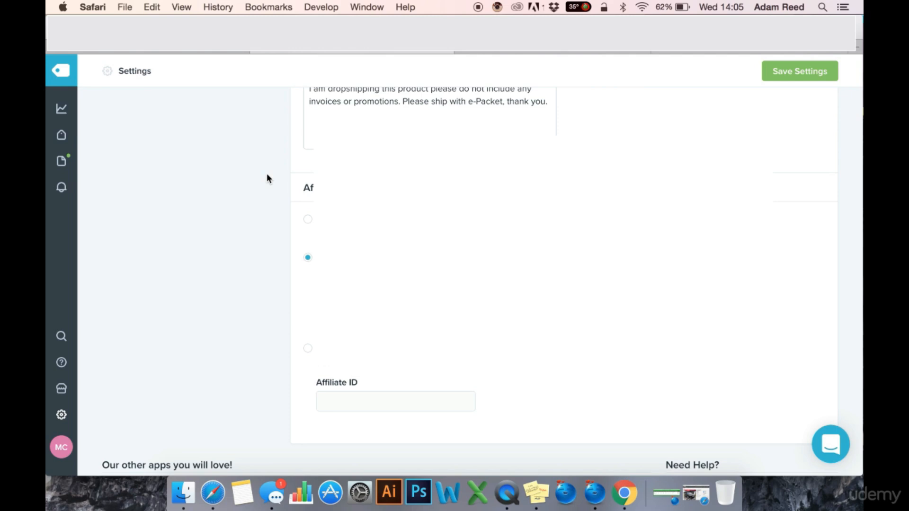
scroll(267, 178, "down", 2)
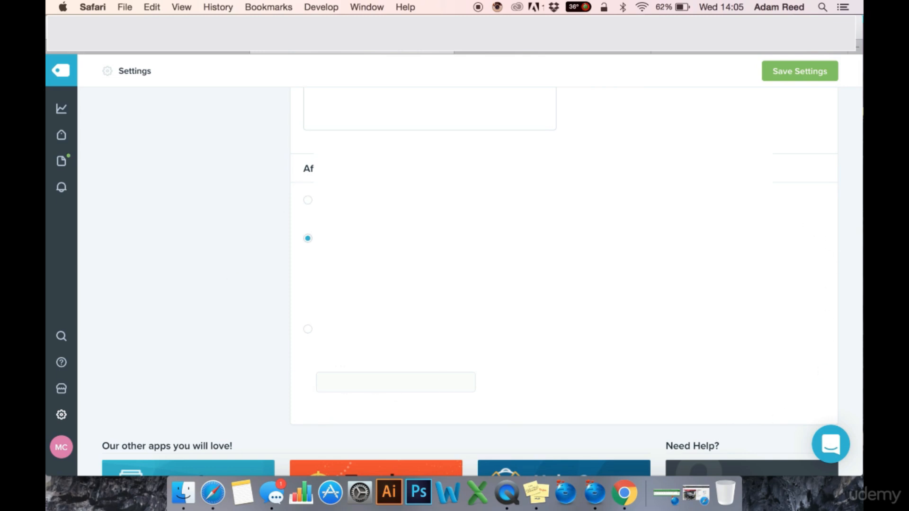
left_click(586, 53)
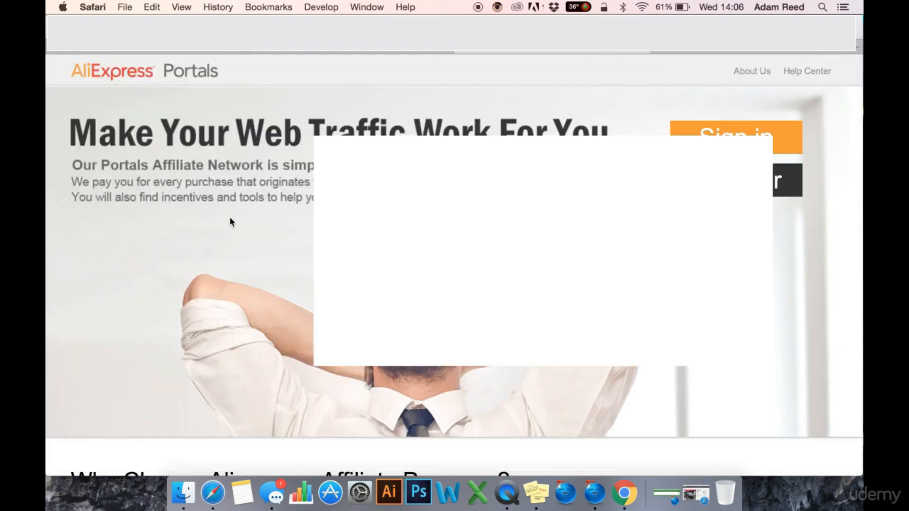
scroll(321, 388, "down", 5)
scroll(325, 340, "down", 4)
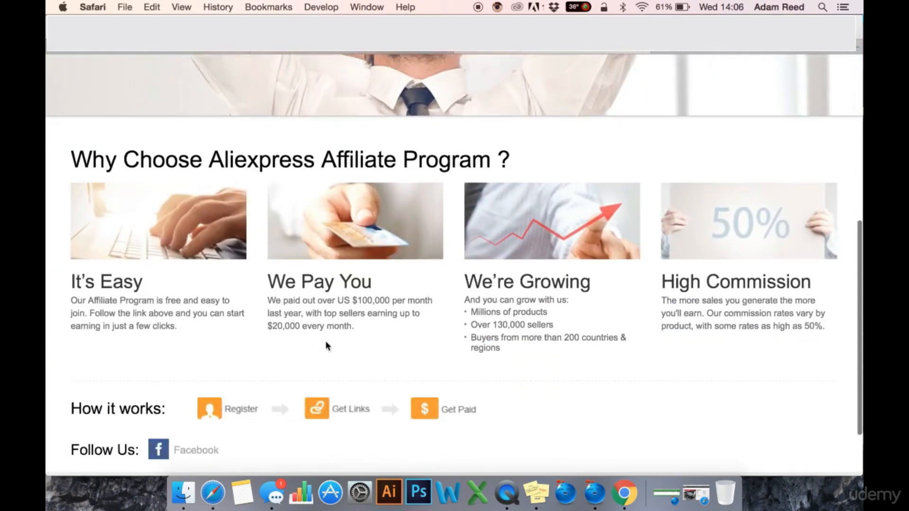
scroll(360, 266, "up", 5)
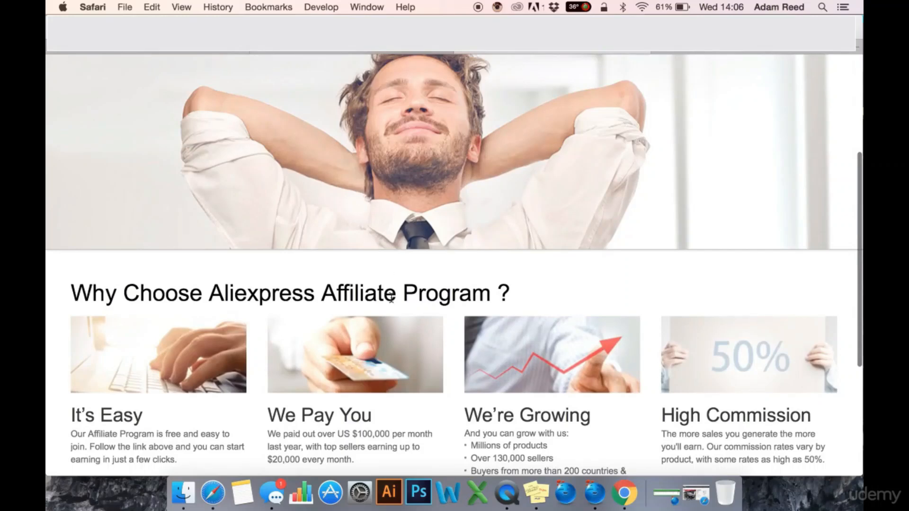
scroll(378, 256, "down", 2)
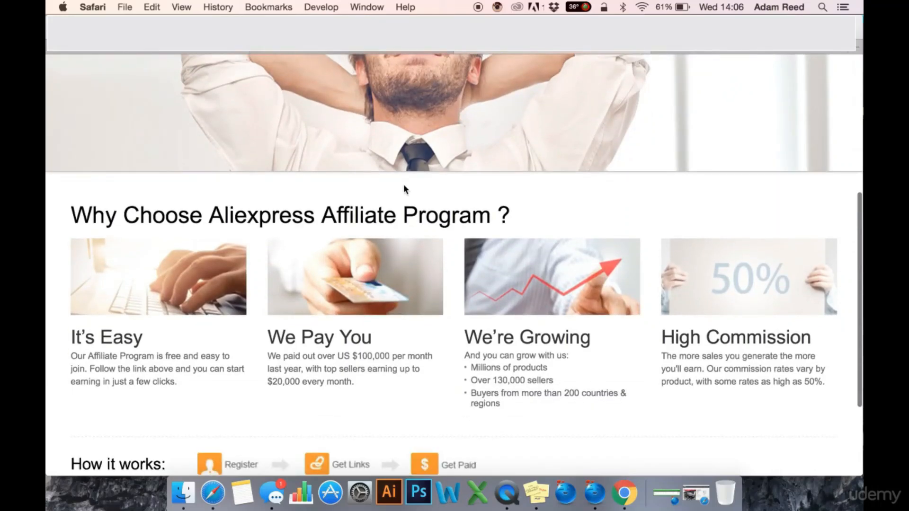
scroll(406, 241, "down", 4)
scroll(405, 204, "up", 5)
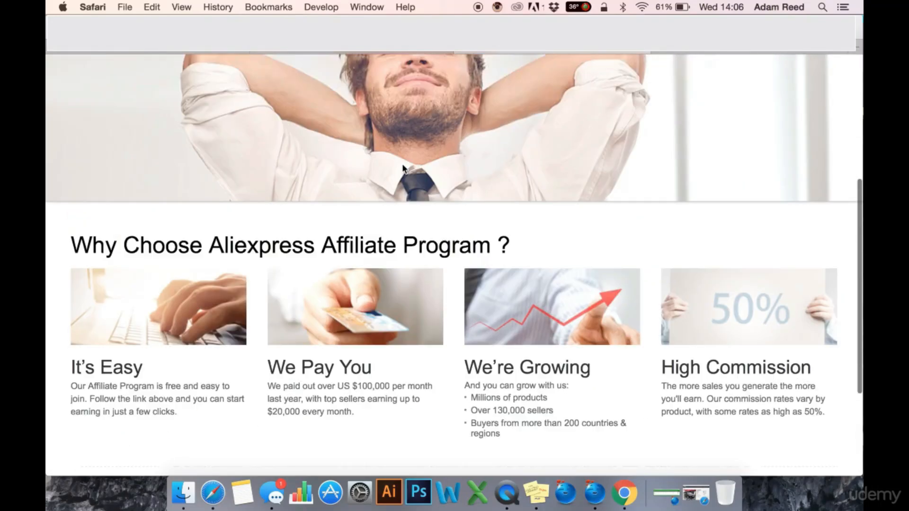
scroll(403, 167, "up", 5)
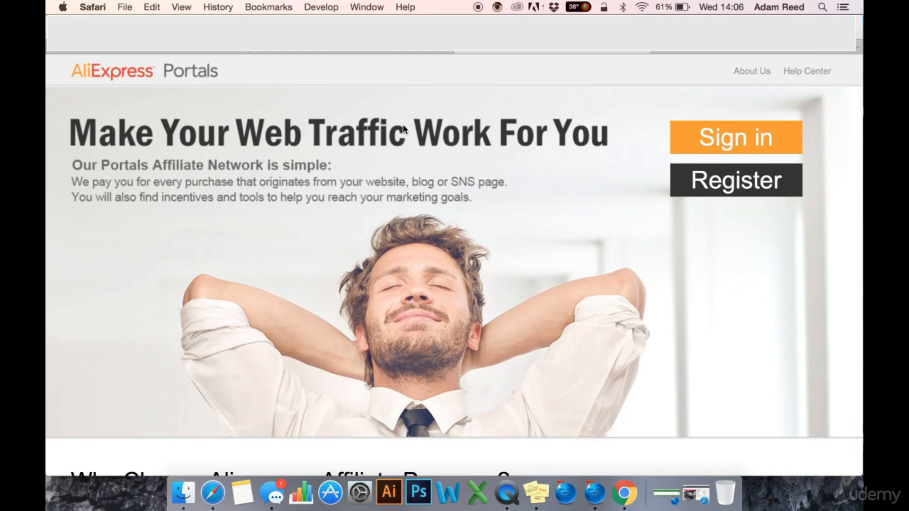
left_click(351, 51)
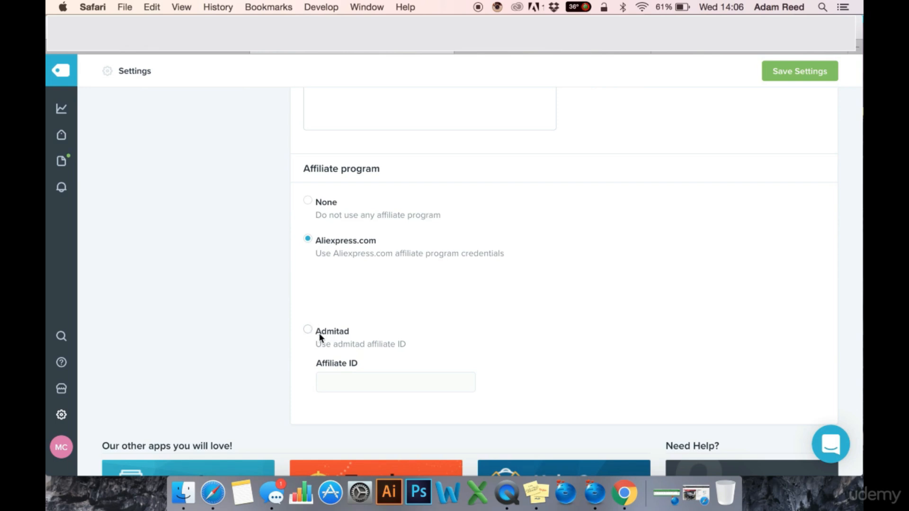
left_click(587, 52)
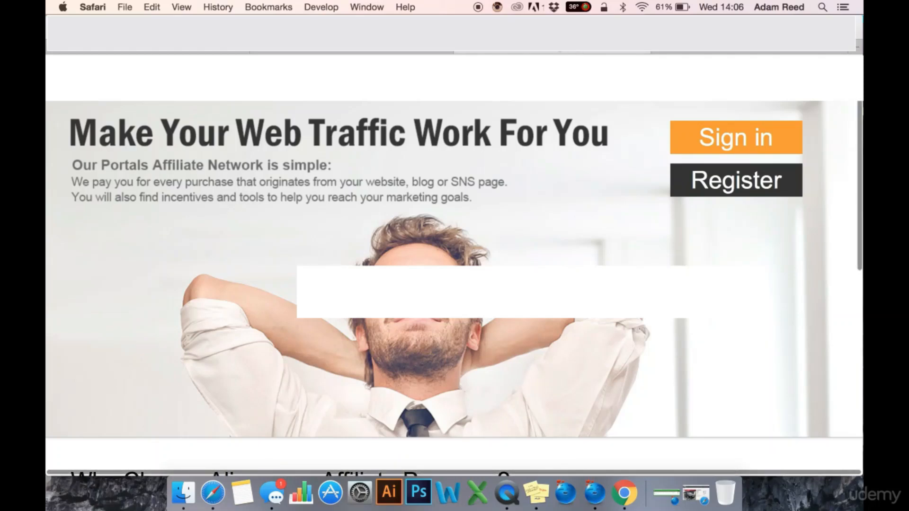
left_click(709, 52)
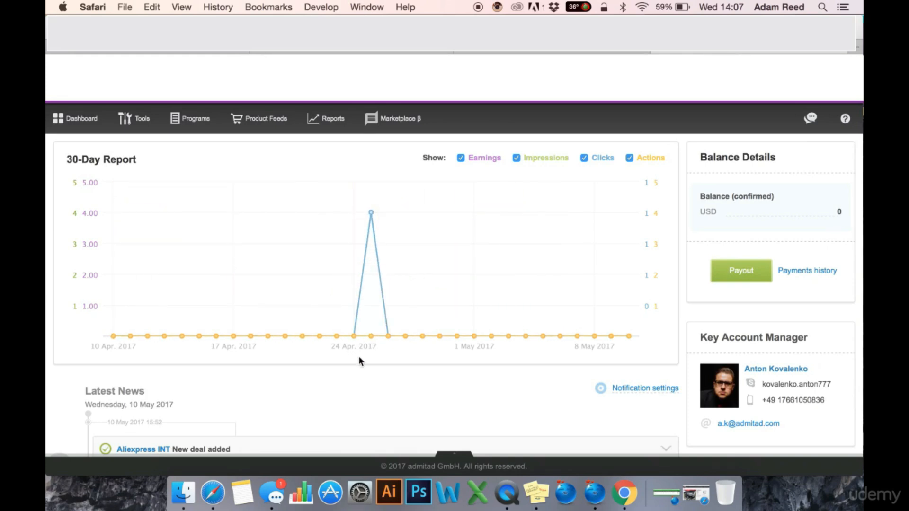
scroll(358, 367, "up", 1)
scroll(423, 367, "down", 2)
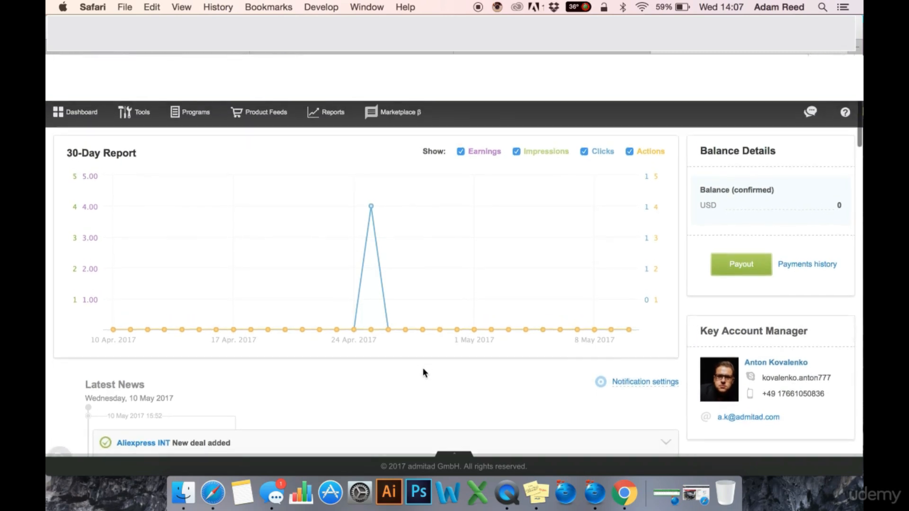
left_click(558, 53)
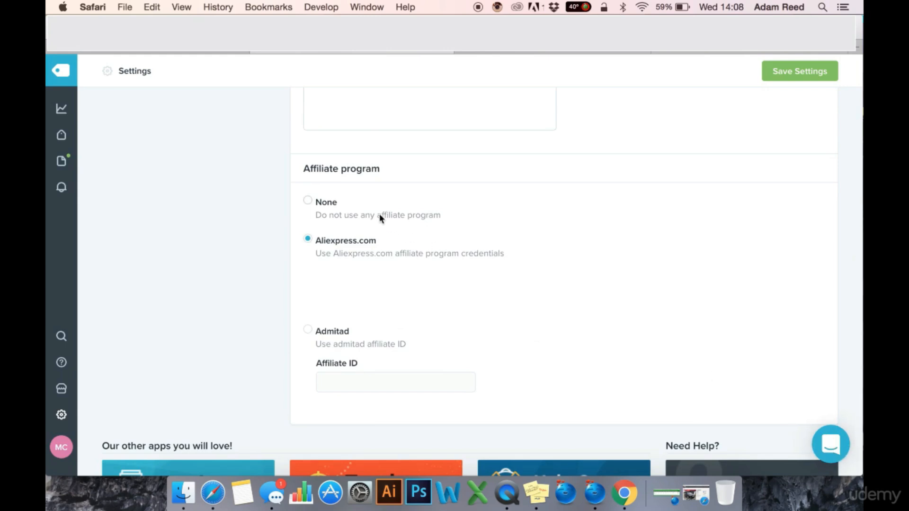
Select Admitad as Oberlo's affiliate program and review the affiliate ID description
left_click(308, 331)
left_click_drag(411, 346, 331, 346)
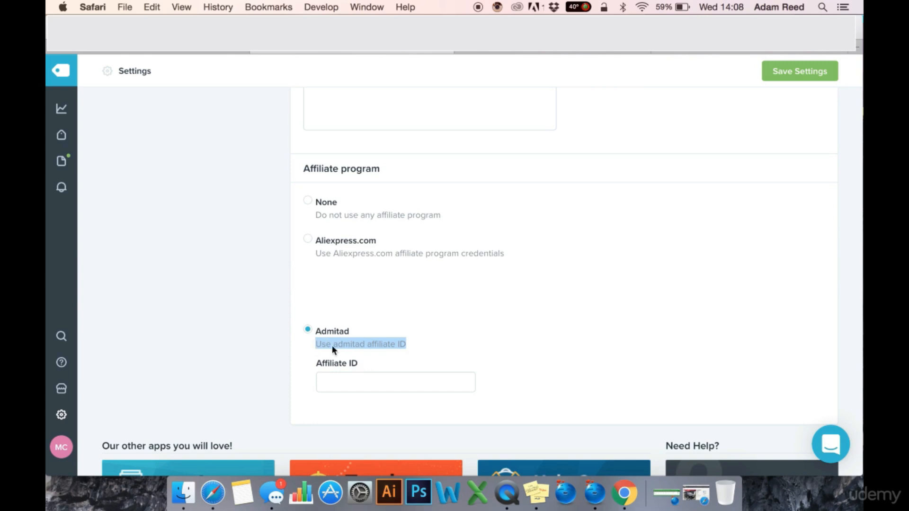
left_click(431, 342)
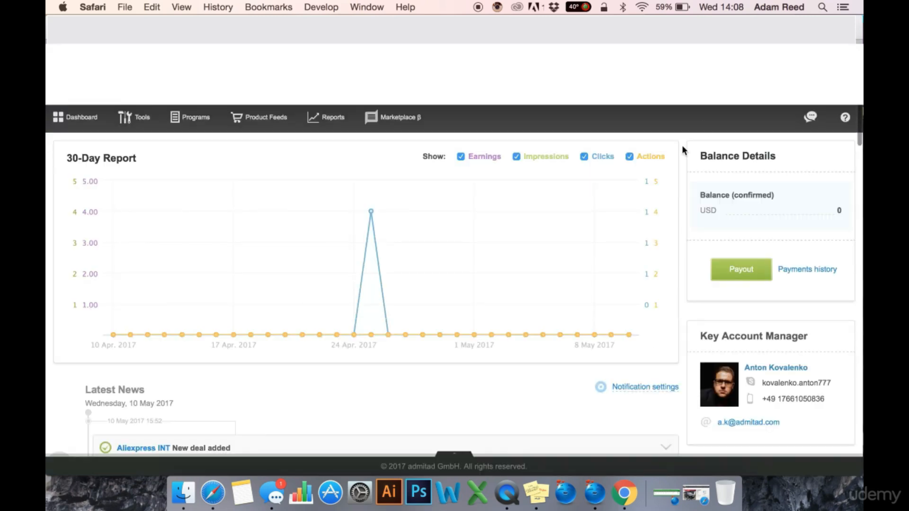
Copy the Aliexpress INT default affiliate link from Admitad's All Programs listing
mouse_move(187, 121)
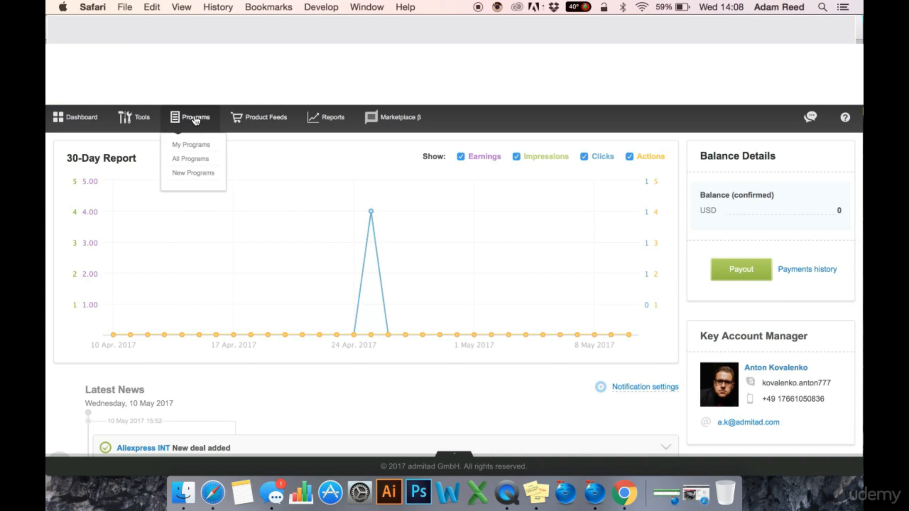
left_click(190, 160)
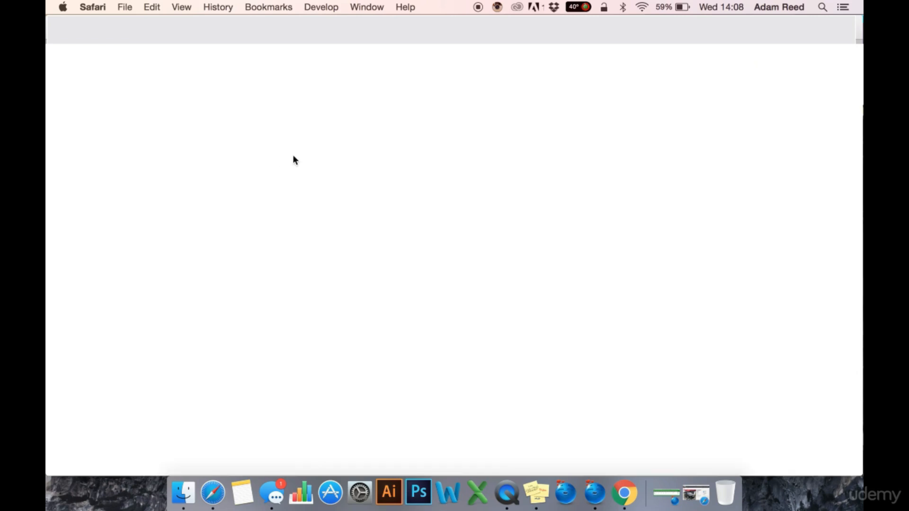
left_click(141, 279)
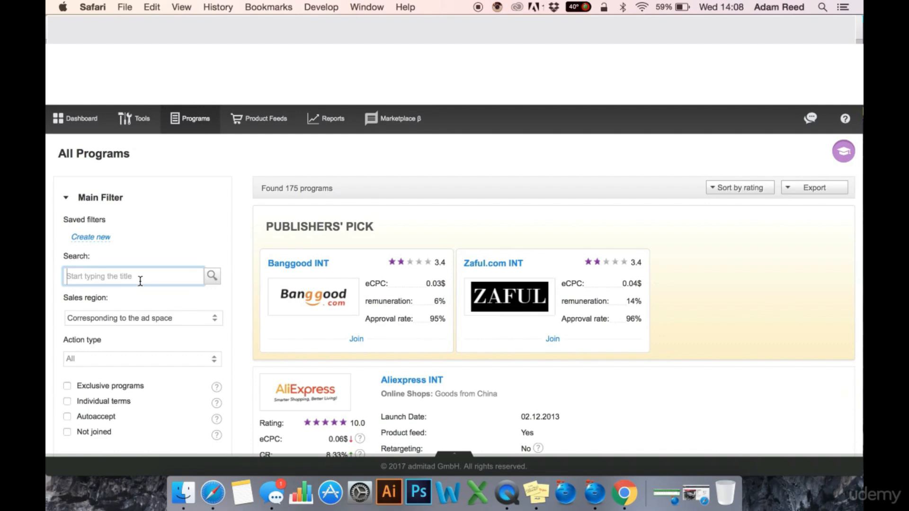
scroll(292, 370, "down", 3)
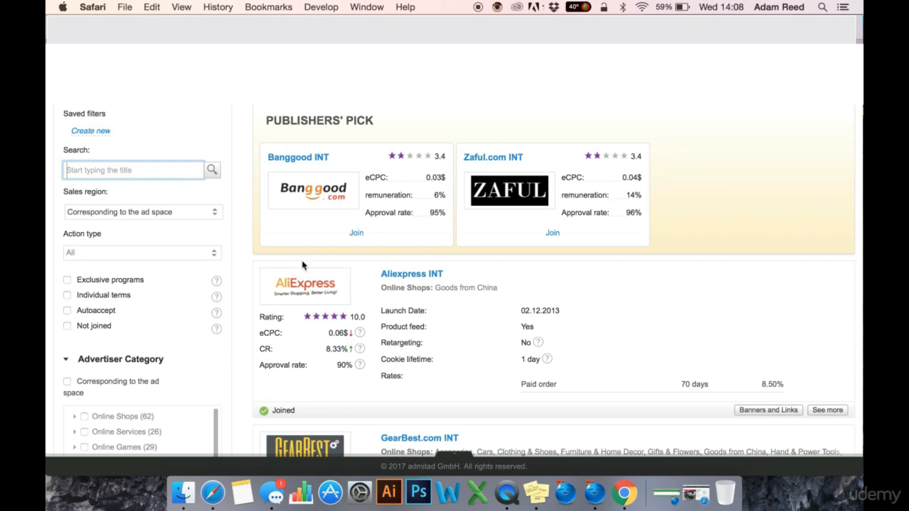
left_click(413, 279)
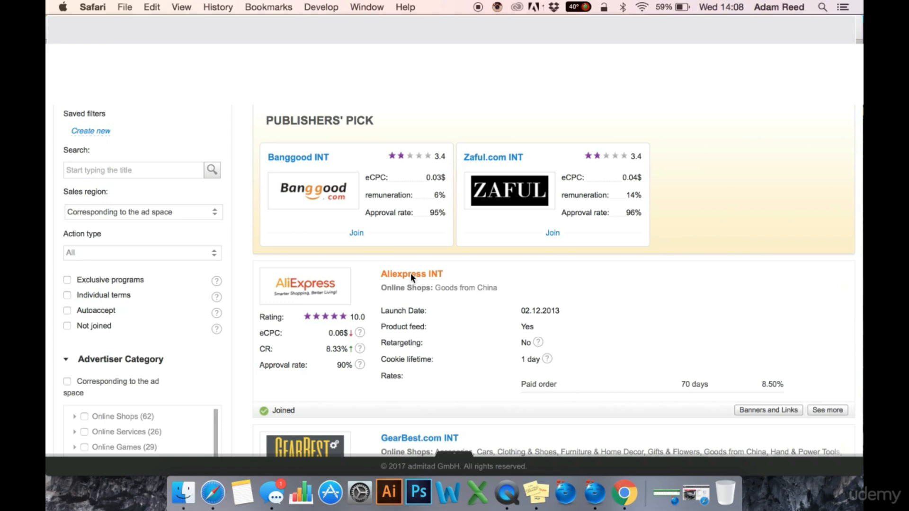
scroll(566, 375, "down", 10)
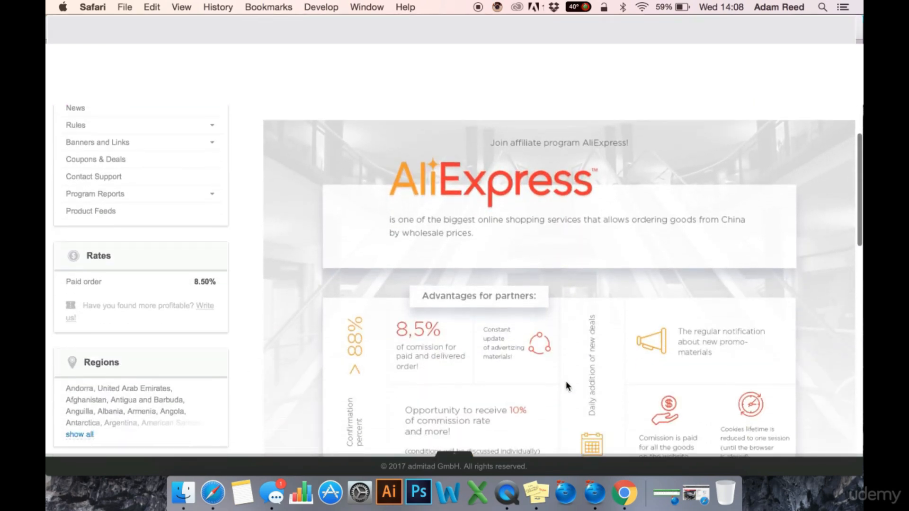
scroll(567, 386, "up", 4)
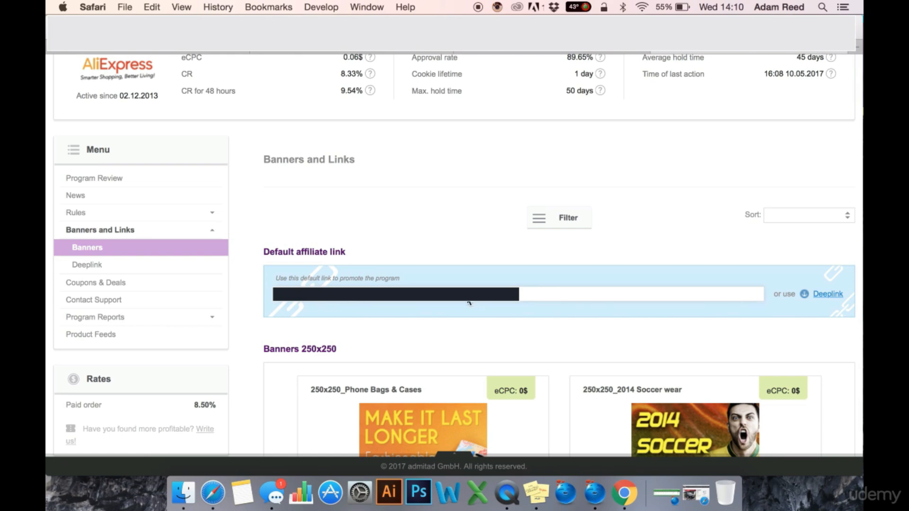
key("super+c")
Return to Oberlo's affiliate settings and focus the Admitad Affiliate ID field
left_click(394, 50)
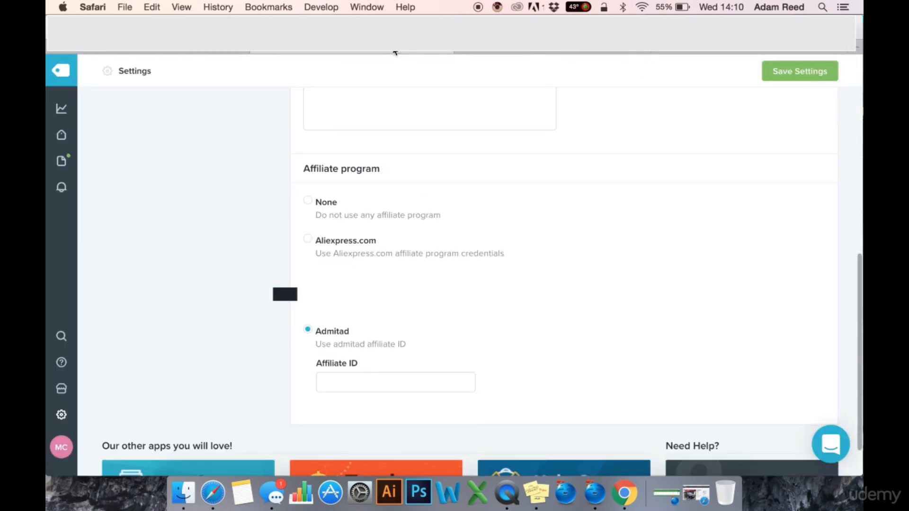
left_click(384, 384)
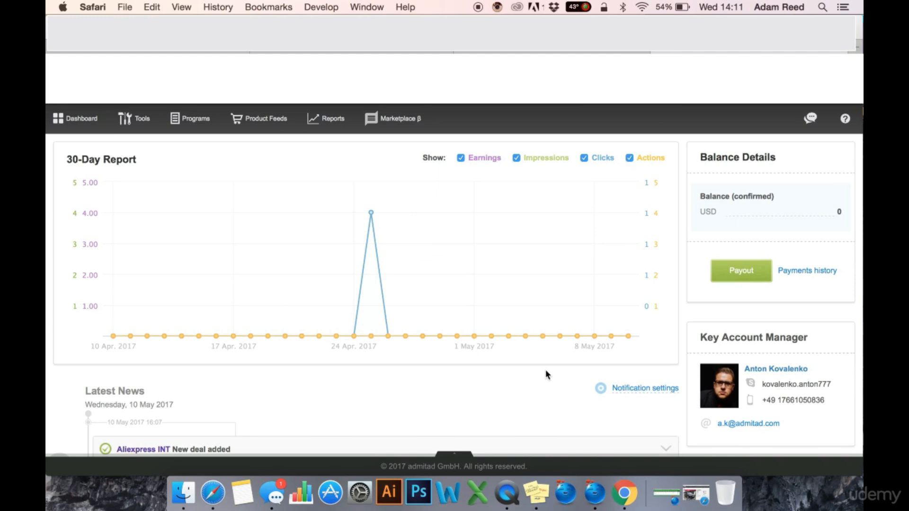
Enter the publisher's first name and surname in the sign-up form
scroll(546, 389, "down", 1)
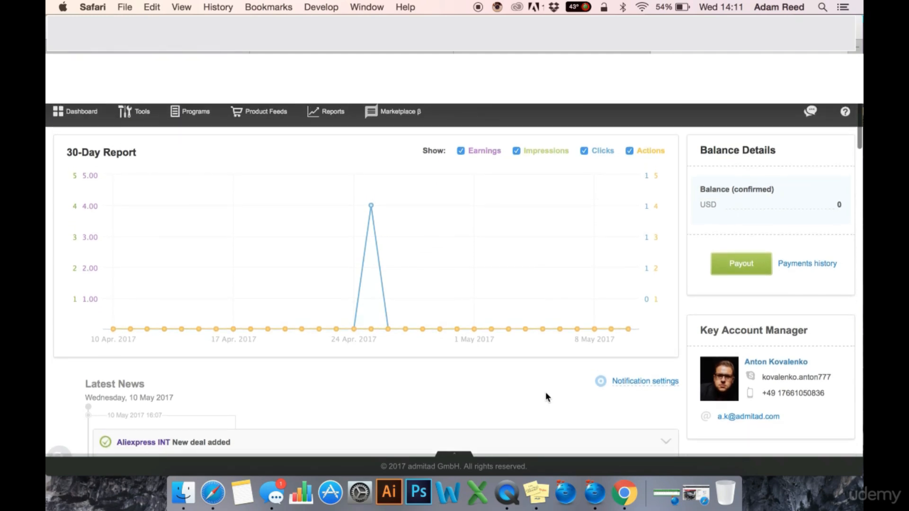
scroll(856, 166, "up", 1)
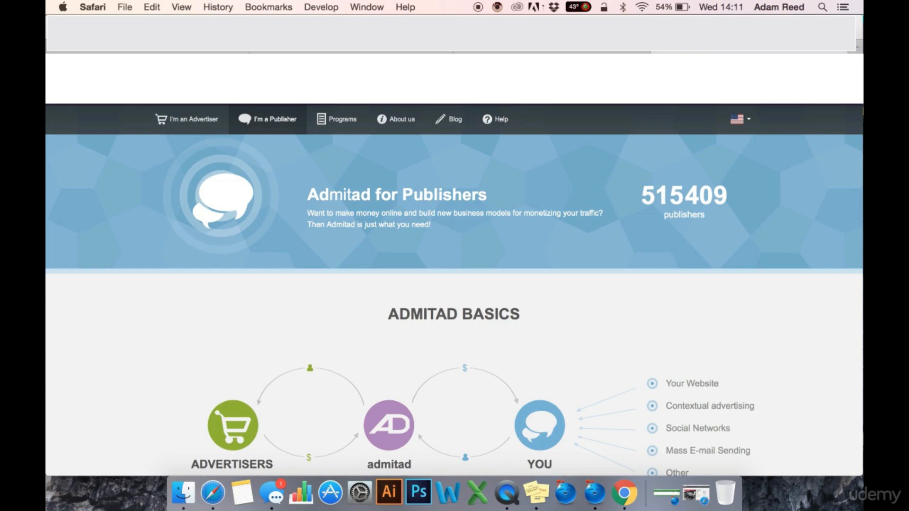
scroll(516, 213, "down", 3)
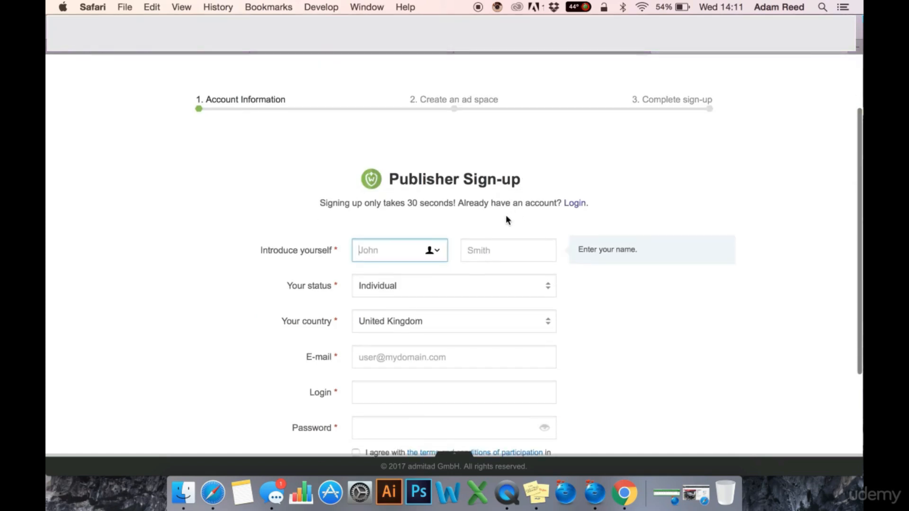
type("John")
key("Tab")
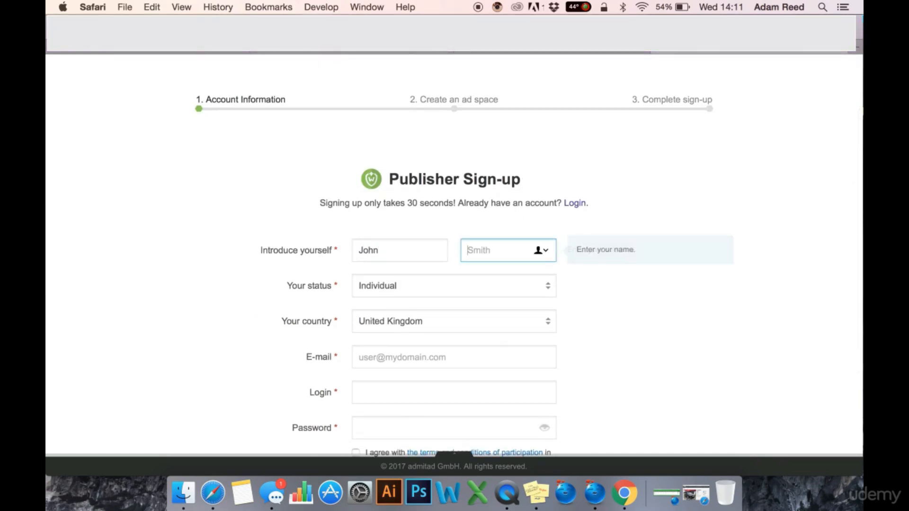
type("Smith")
key("Tab")
Fill in the publisher's e-mail and password, and agree to the terms and conditions
scroll(448, 341, "down", 3)
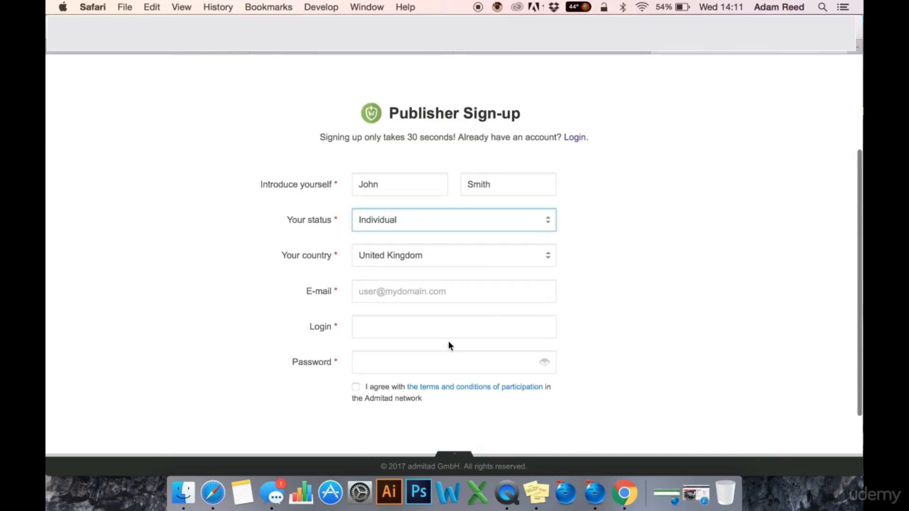
key("Tab")
key("Tab")
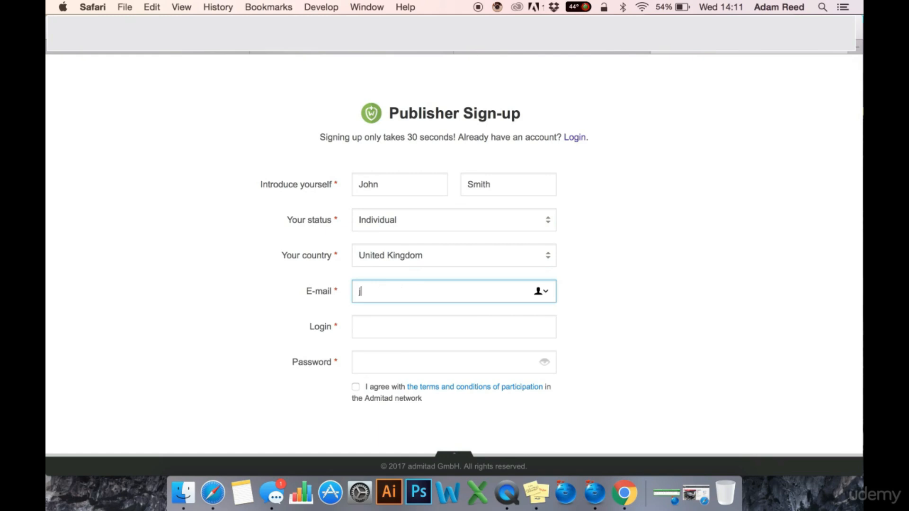
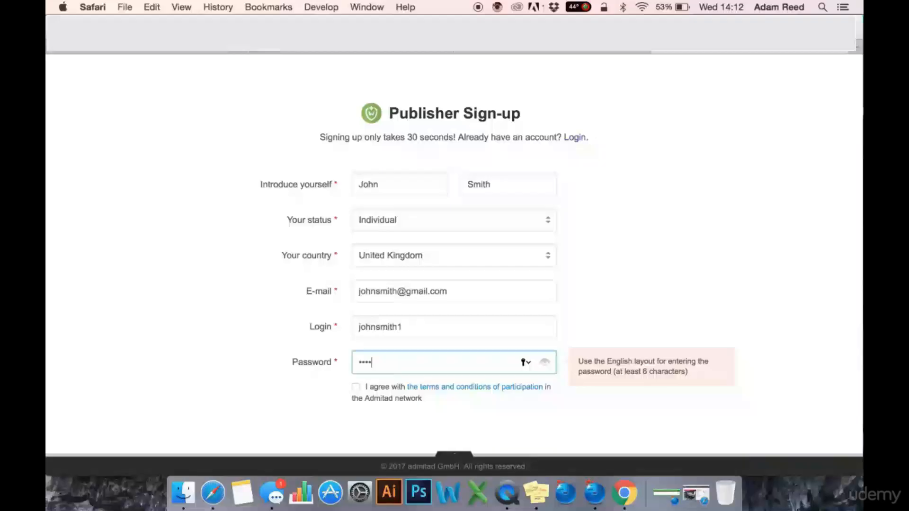
type("456")
left_click(177, 355)
scroll(177, 354, "down", 3)
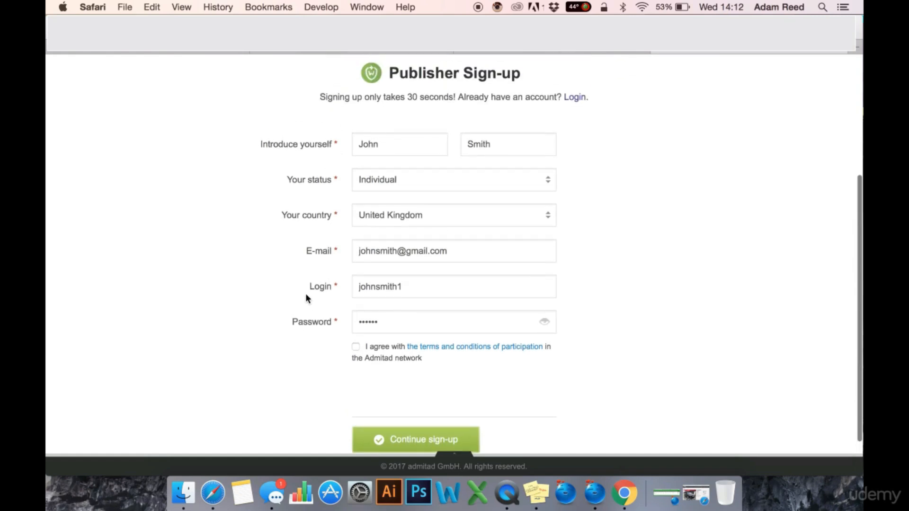
left_click(356, 348)
Set the account status to Individual entrepreneur
left_click(516, 181)
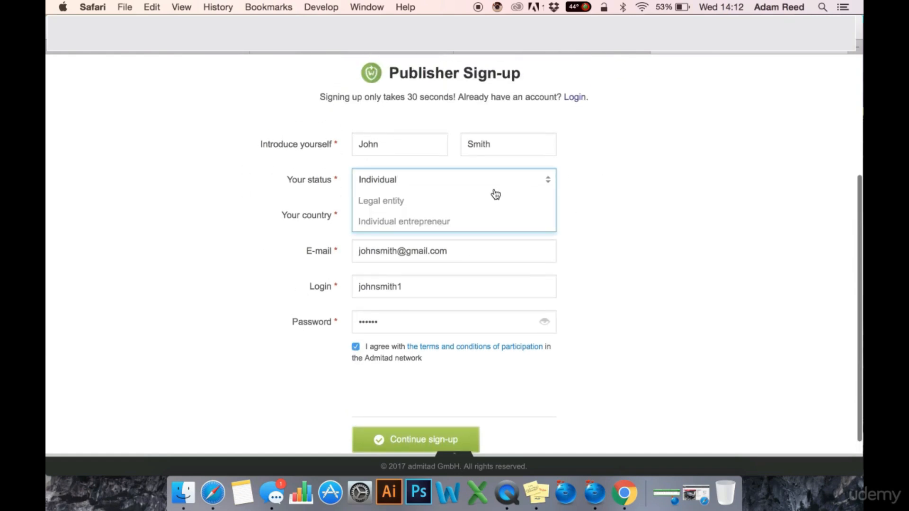
left_click(641, 180)
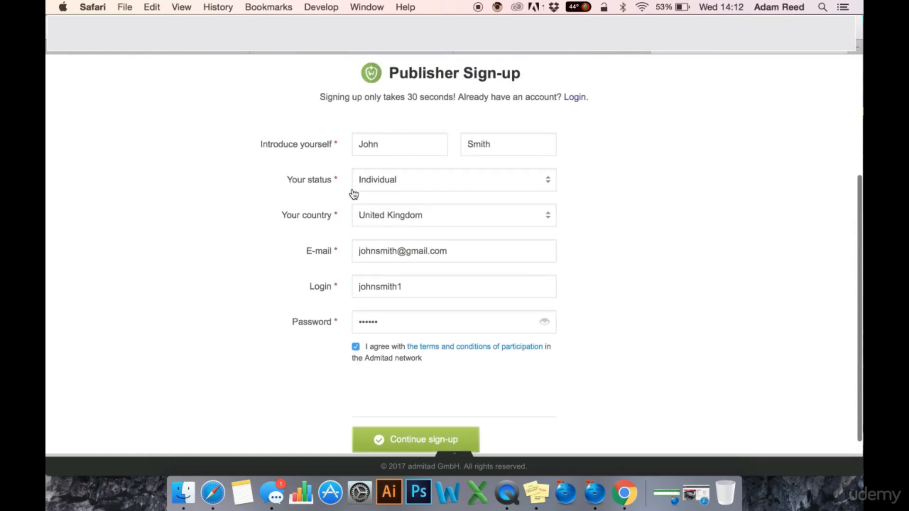
left_click(413, 178)
scroll(376, 217, "down", 1)
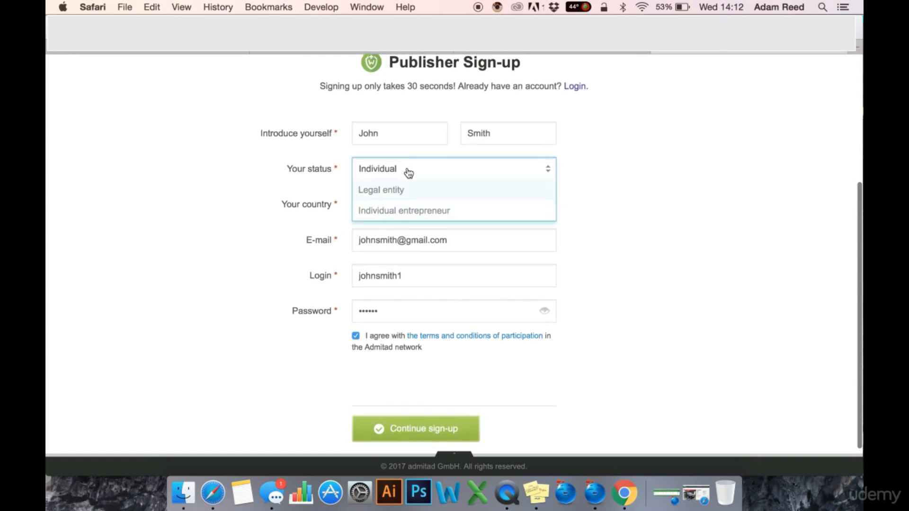
left_click(430, 211)
scroll(253, 156, "up", 2)
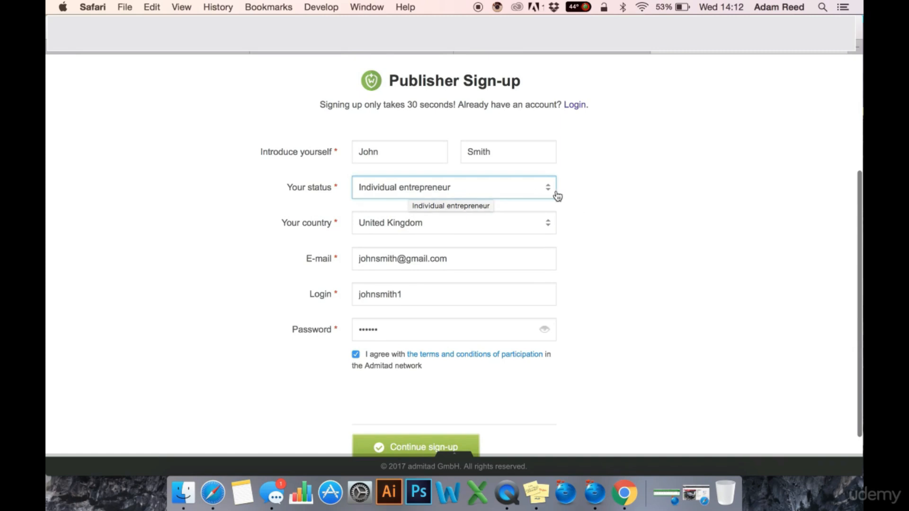
left_click(537, 195)
left_click(602, 229)
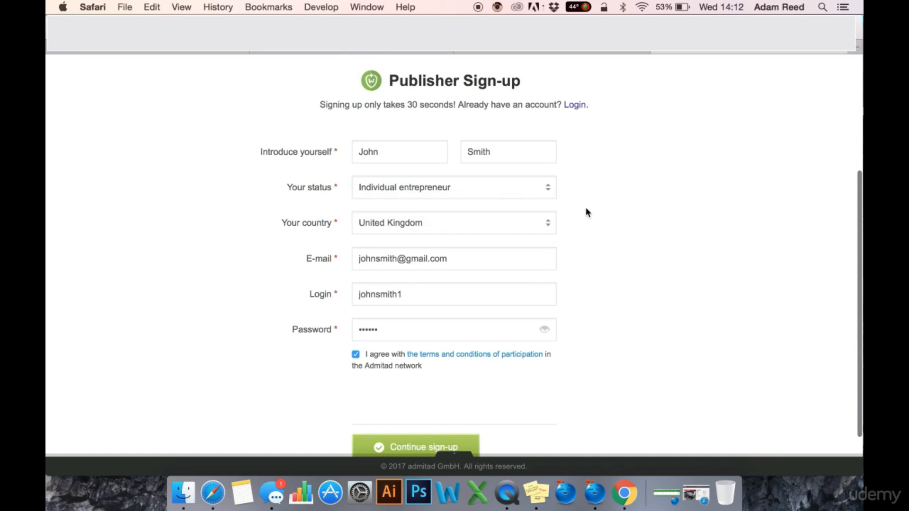
scroll(583, 208, "up", 1)
left_click(475, 201)
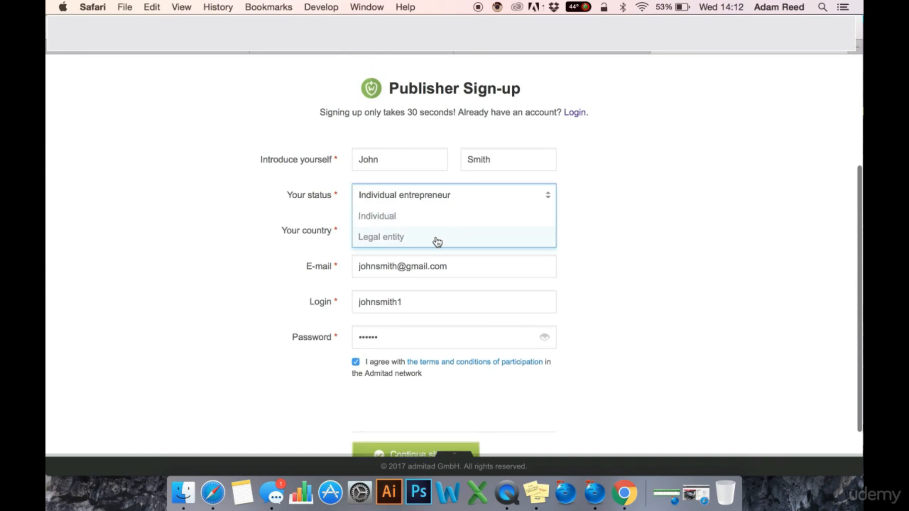
left_click(396, 238)
left_click(390, 203)
left_click(406, 237)
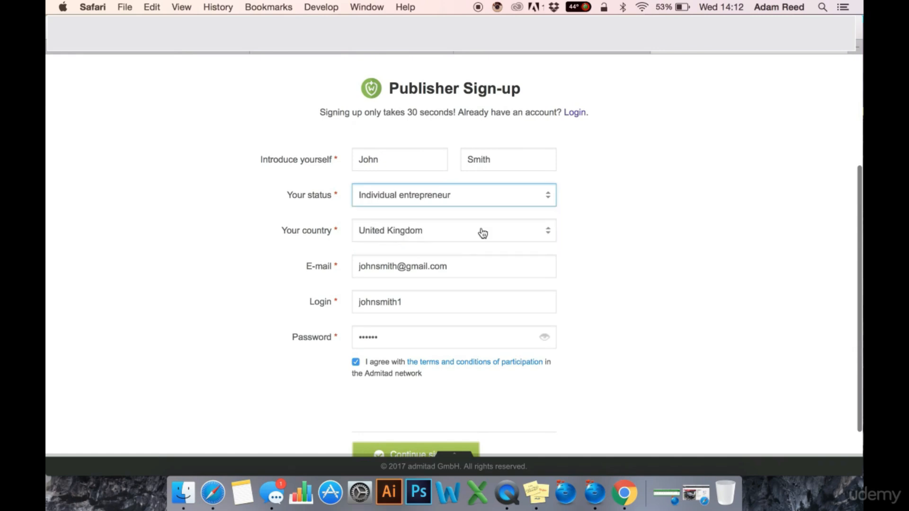
left_click(644, 199)
Choose Drop Shipping as the ad space type
scroll(400, 165, "down", 1)
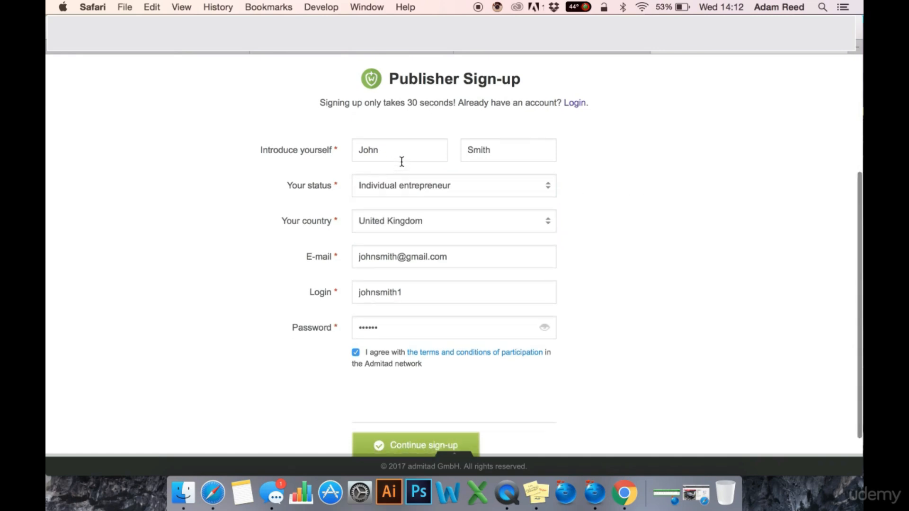
scroll(394, 276, "down", 1)
left_click(378, 138)
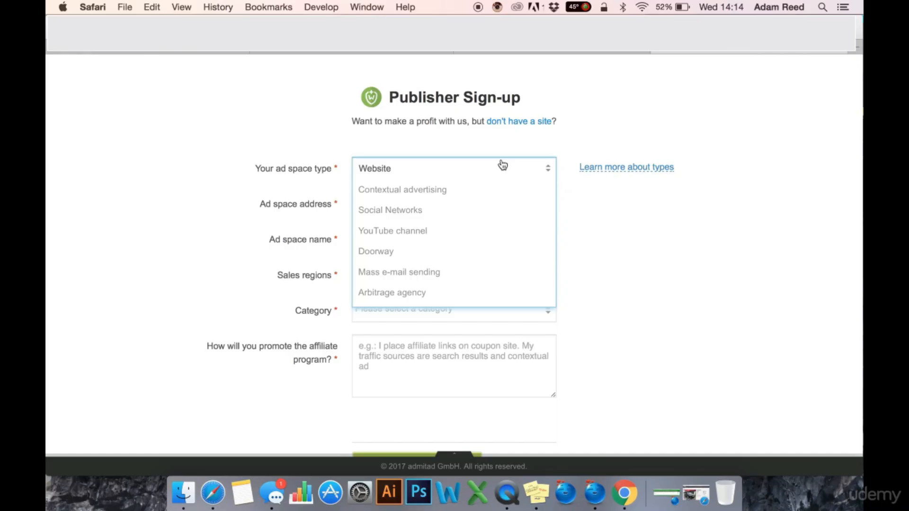
scroll(497, 209, "down", 1)
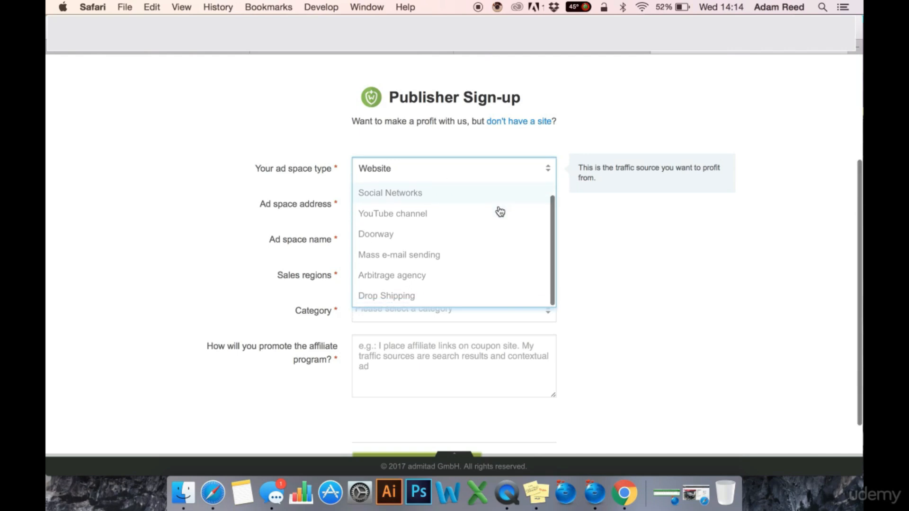
left_click(633, 253)
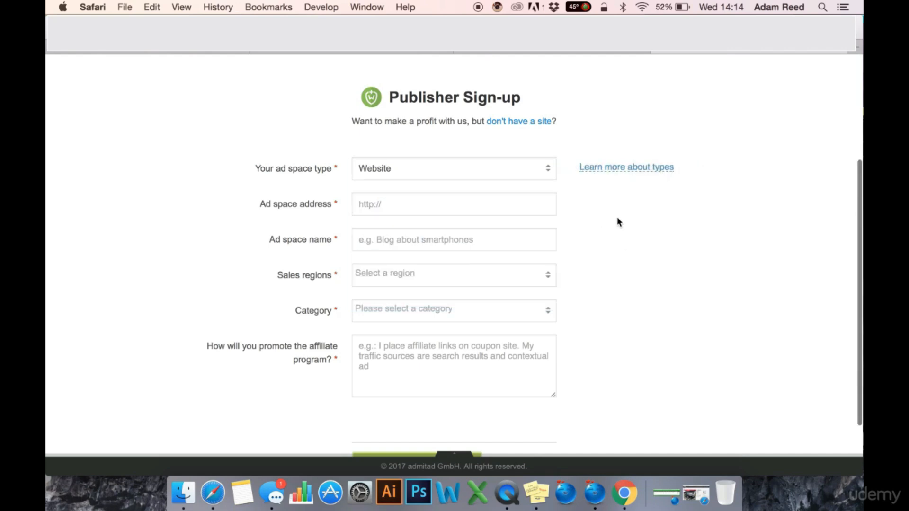
left_click(374, 174)
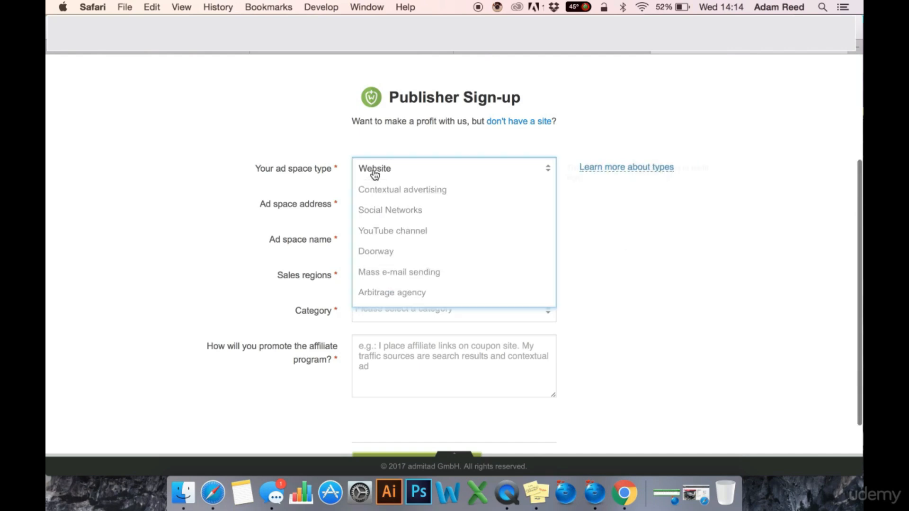
scroll(408, 264, "down", 1)
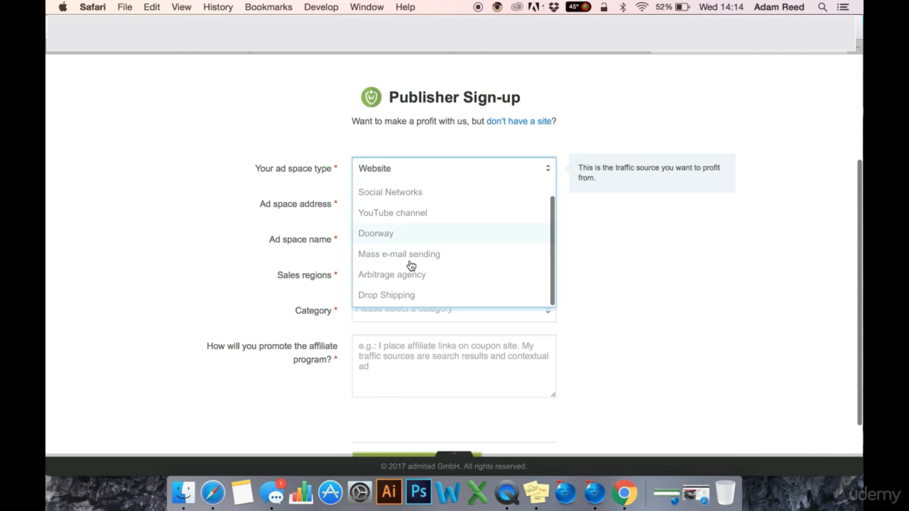
left_click(393, 296)
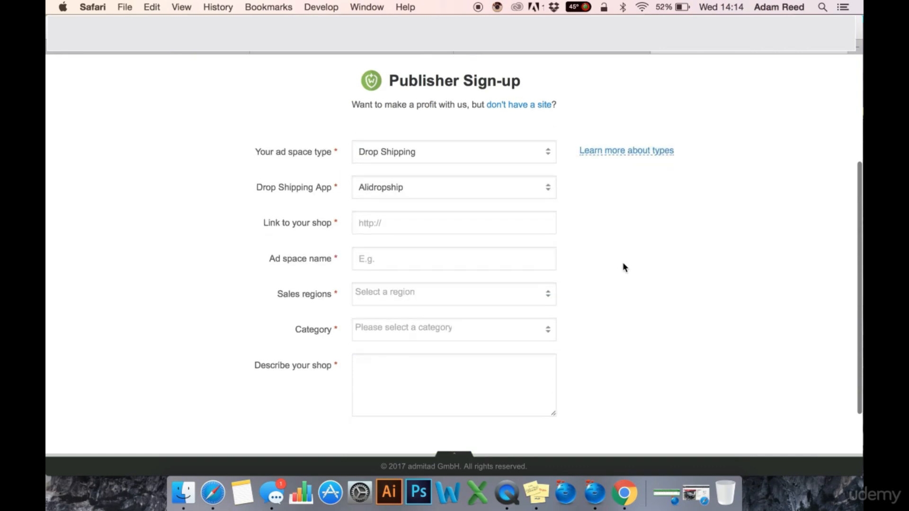
Pick Oberlo as the drop shipping app and move through the shop link and name fields
scroll(623, 267, "down", 1)
left_click(468, 150)
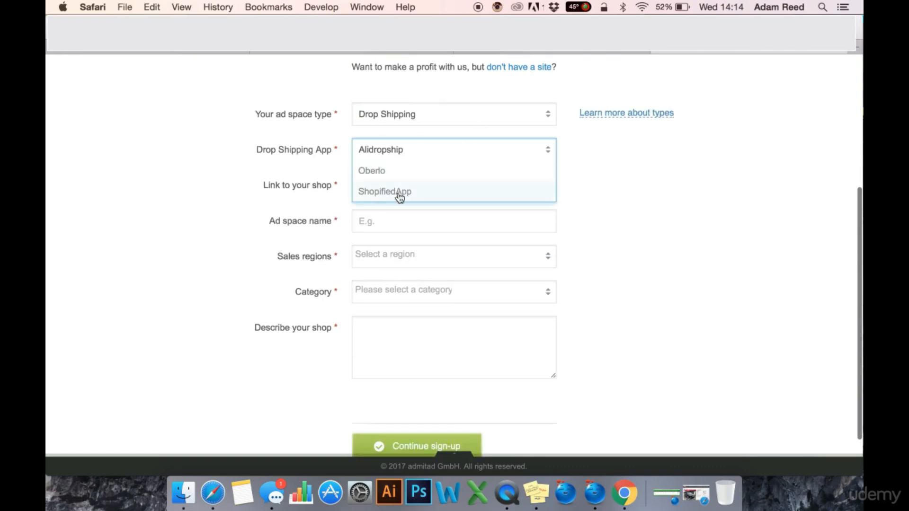
left_click(389, 170)
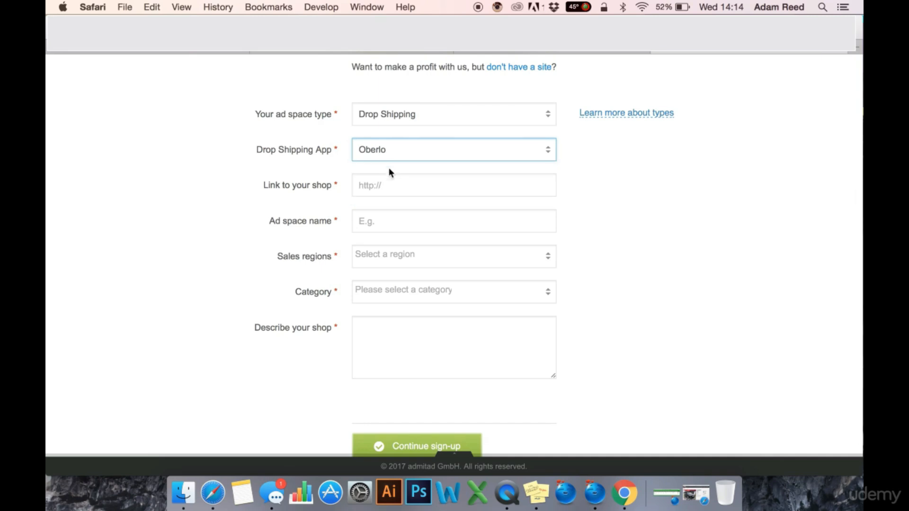
scroll(399, 162, "down", 1)
left_click(444, 183)
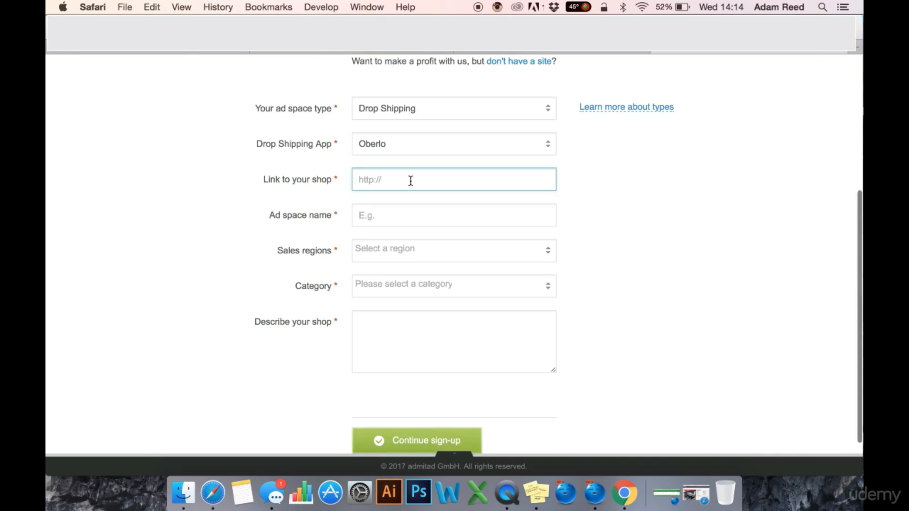
left_click(407, 217)
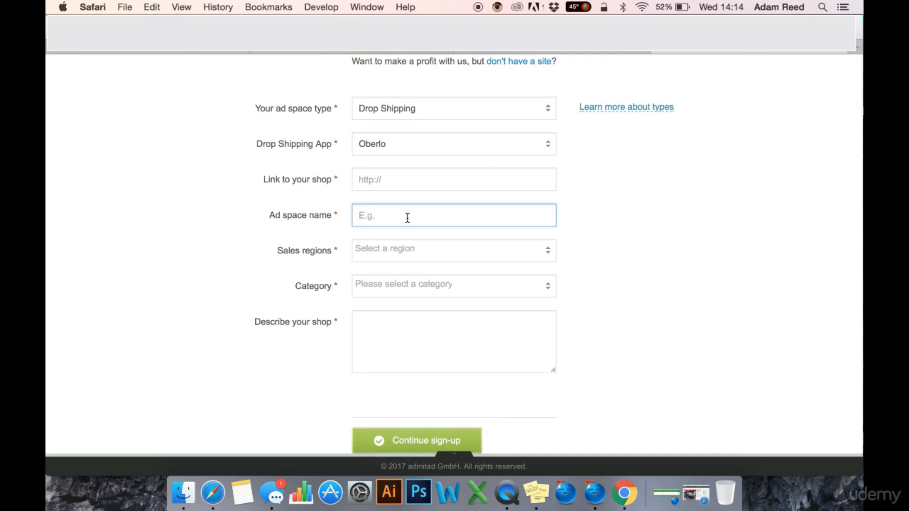
Add United Kingdom, United States, Canada and Australia as sales regions
left_click(415, 249)
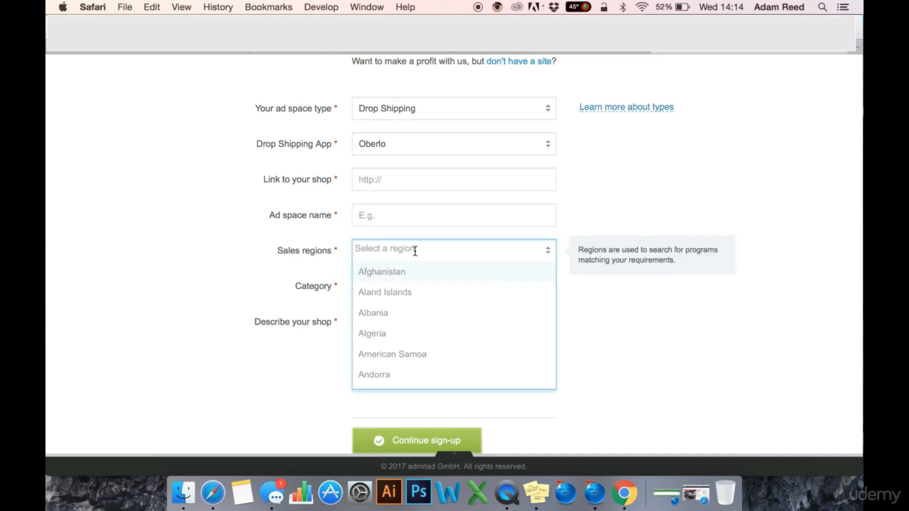
type("united")
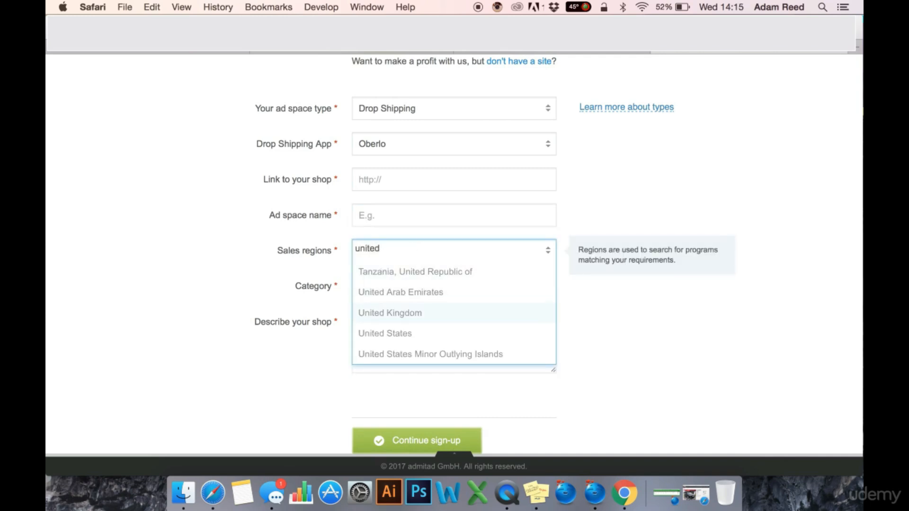
left_click(393, 313)
type("united")
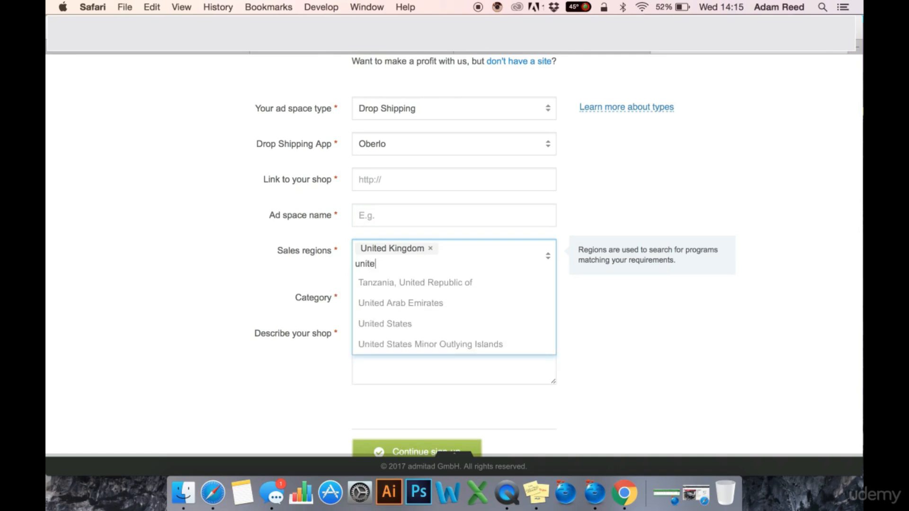
left_click(385, 324)
type("canada")
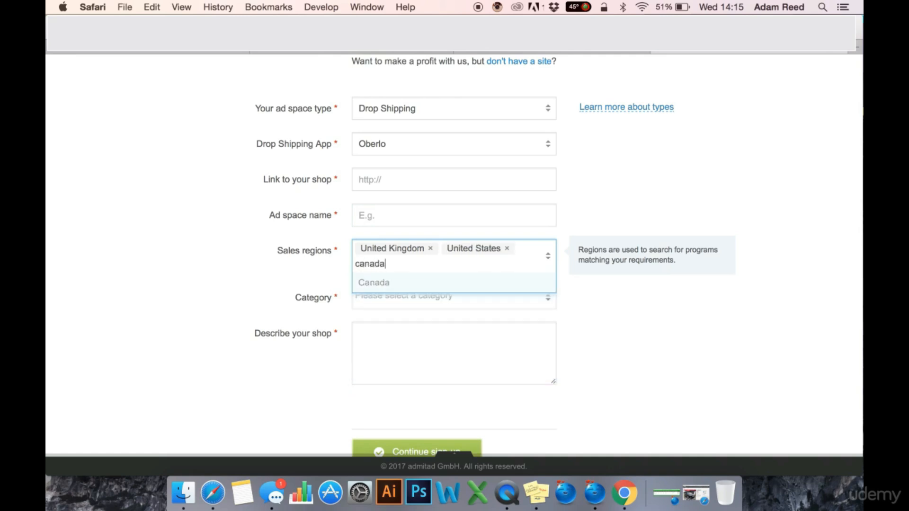
key("Return")
type("aus")
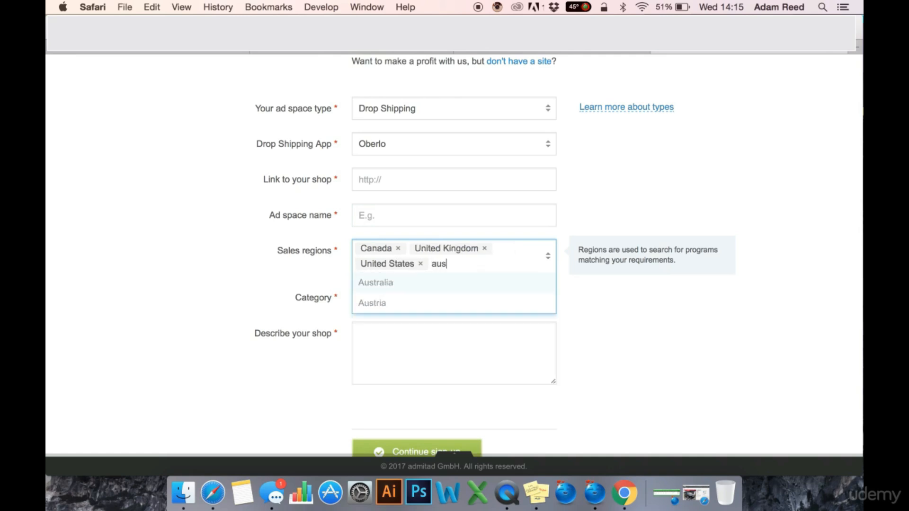
key("Return")
Set the shop category to Goods from China
scroll(619, 300, "down", 1)
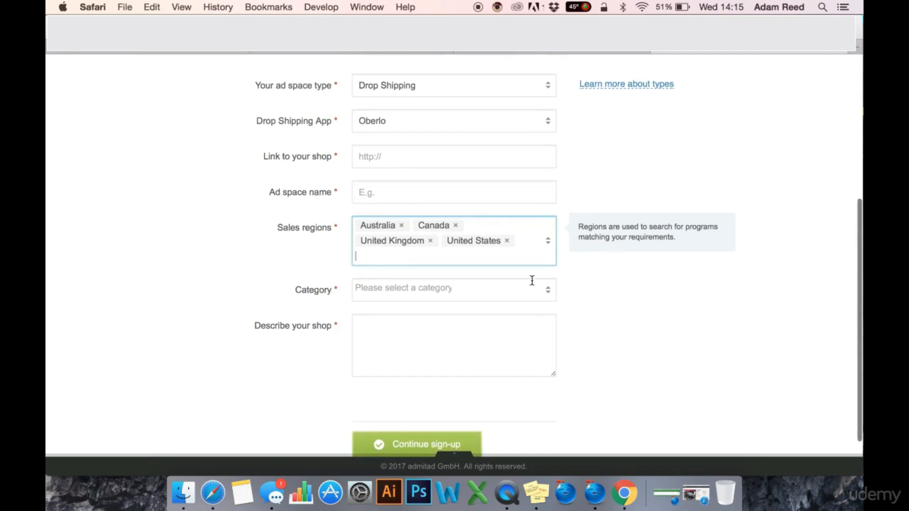
left_click(524, 287)
scroll(506, 344, "down", 10)
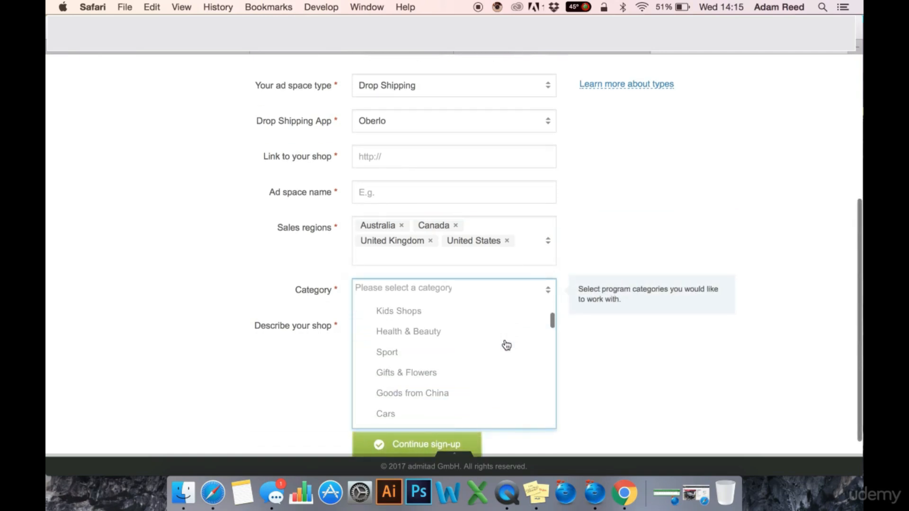
scroll(507, 346, "down", 15)
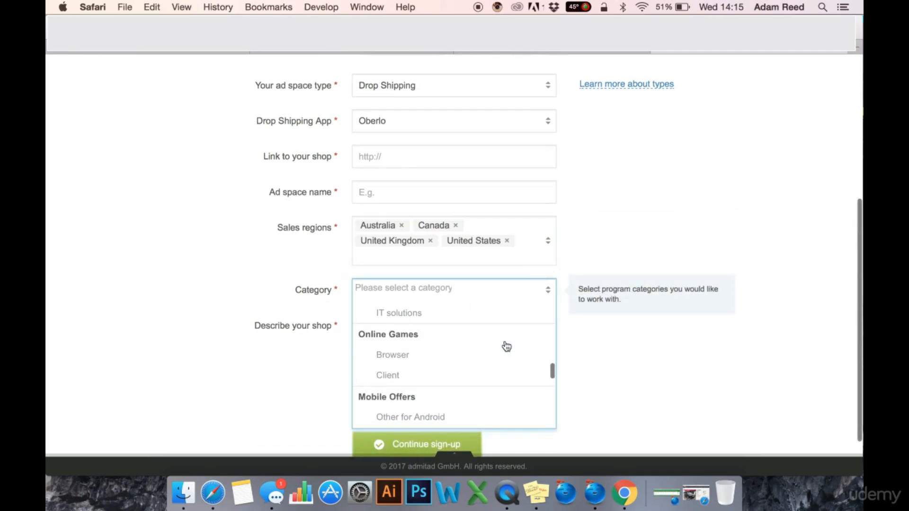
scroll(506, 350, "down", 15)
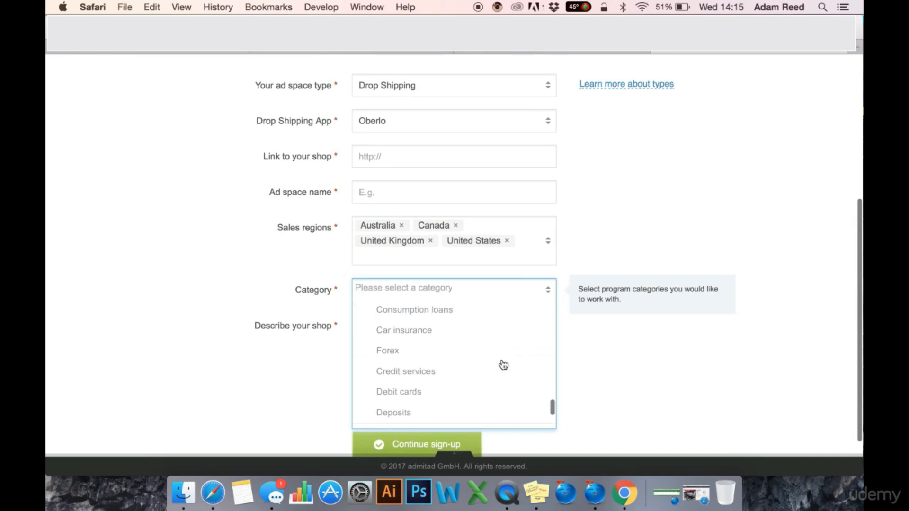
scroll(502, 365, "down", 5)
scroll(503, 365, "up", 20)
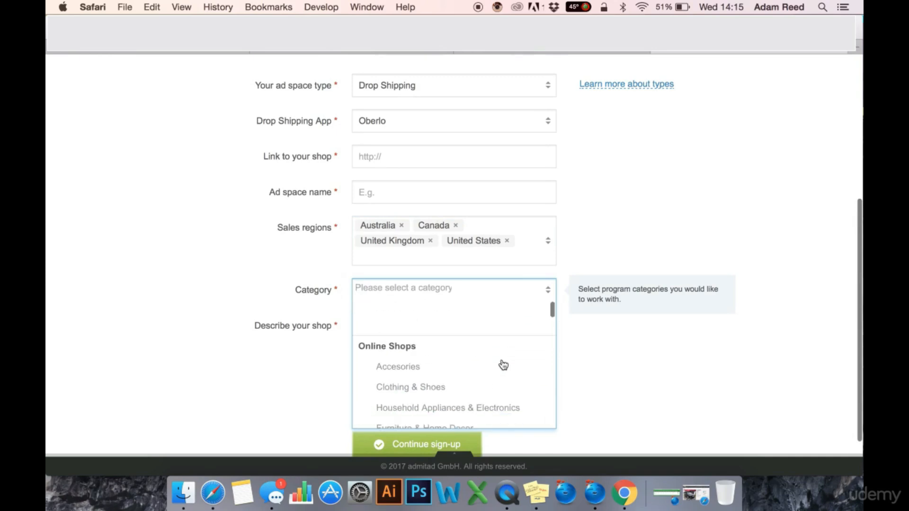
scroll(503, 395, "down", 3)
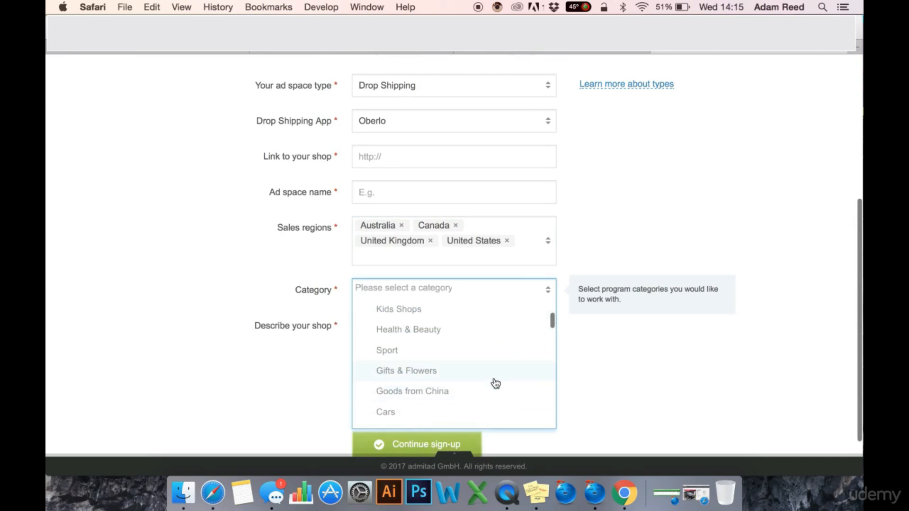
scroll(484, 386, "down", 2)
left_click(453, 356)
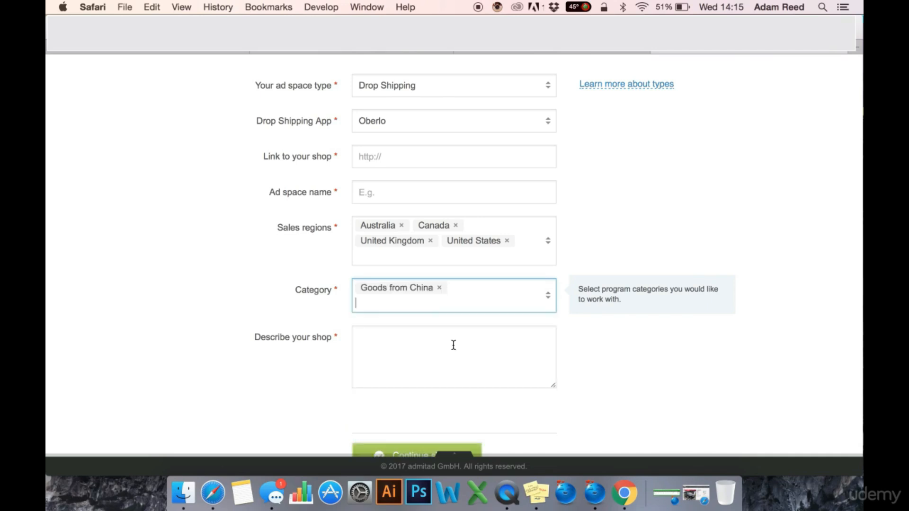
Move into the shop description box and finish the publisher sign-up form
scroll(638, 378, "down", 2)
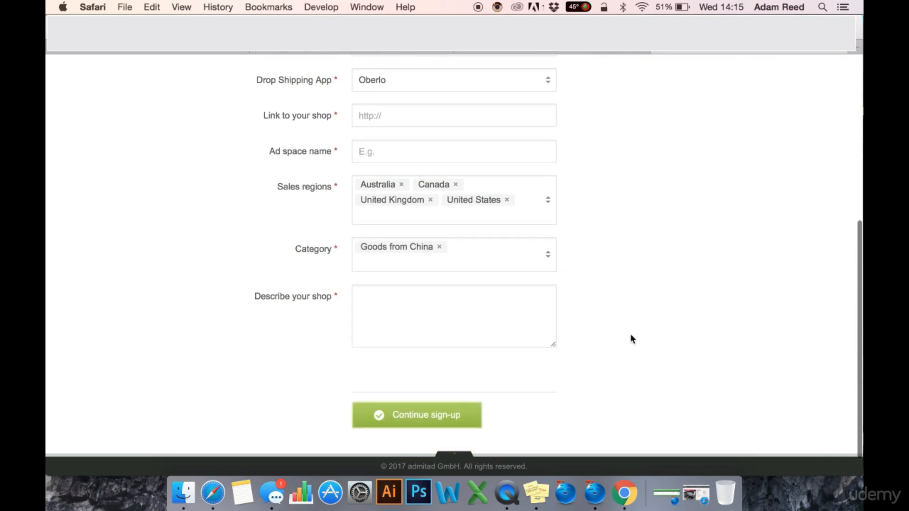
scroll(630, 333, "up", 4)
scroll(629, 334, "down", 3)
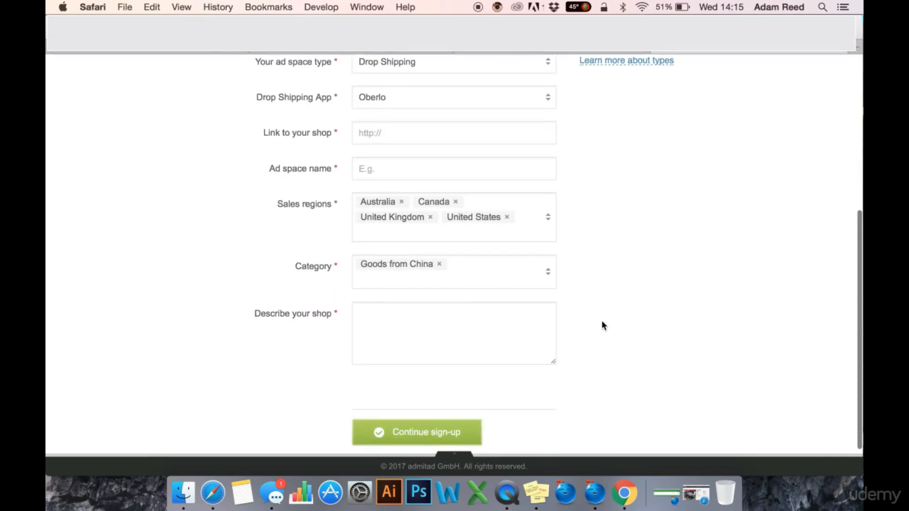
left_click(481, 322)
scroll(663, 184, "up", 5)
scroll(662, 184, "down", 5)
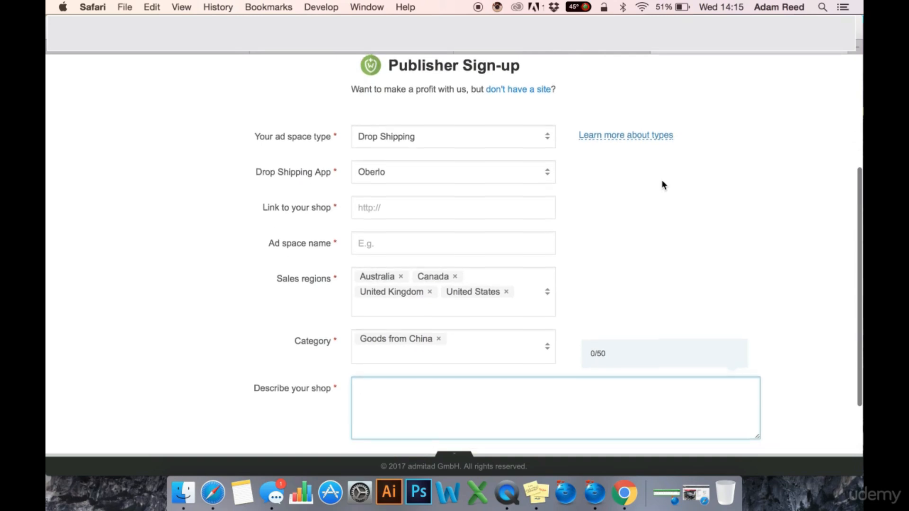
scroll(661, 180, "up", 10)
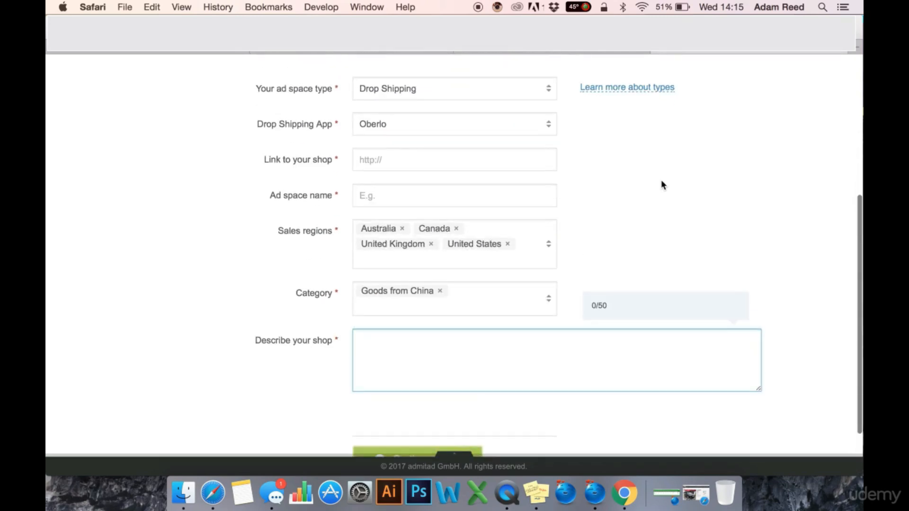
scroll(670, 177, "down", 6)
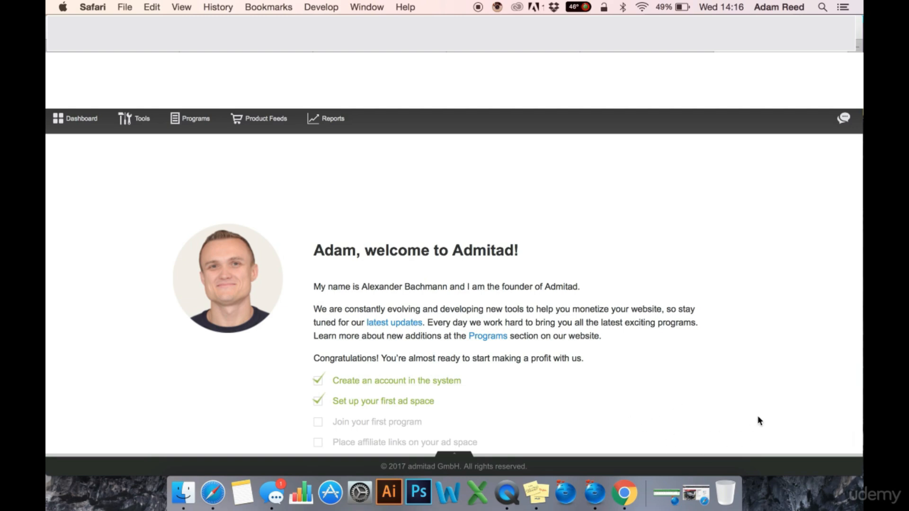
Open the AliExpress INT program's Banners and Links page from All Programs
mouse_move(192, 121)
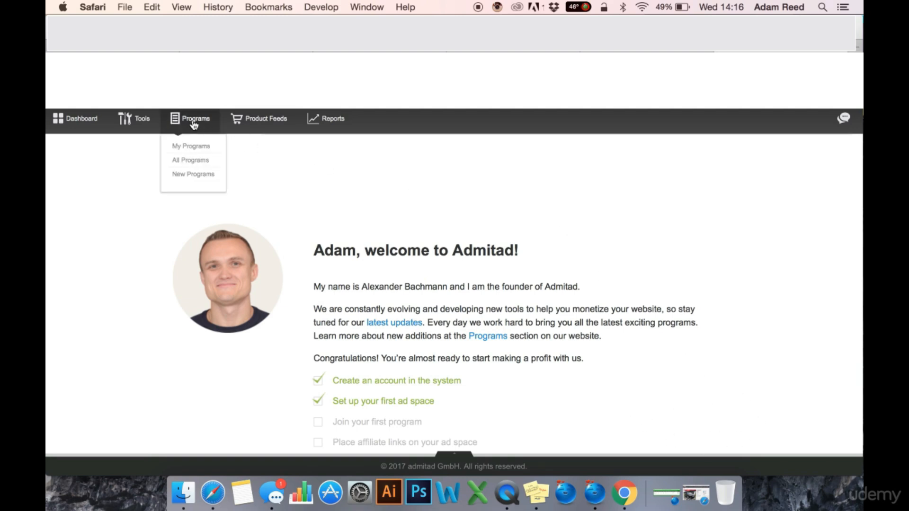
left_click(192, 161)
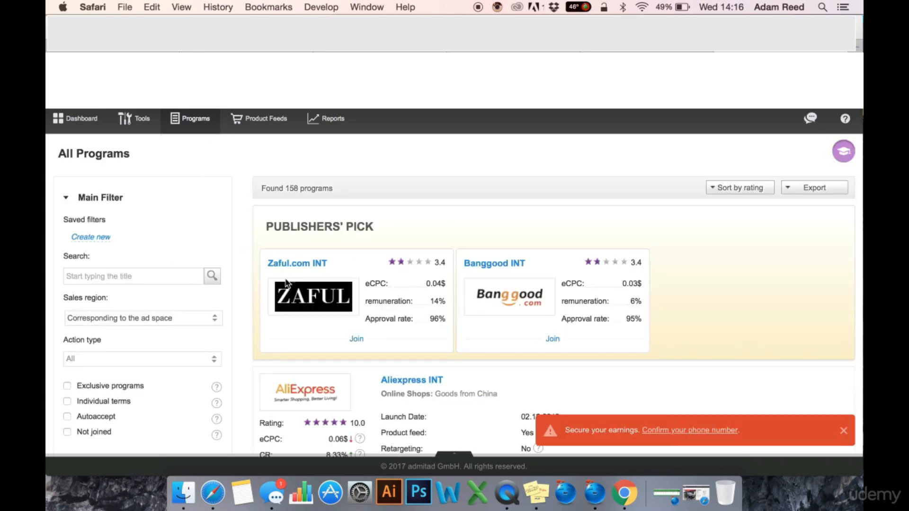
scroll(332, 340, "down", 5)
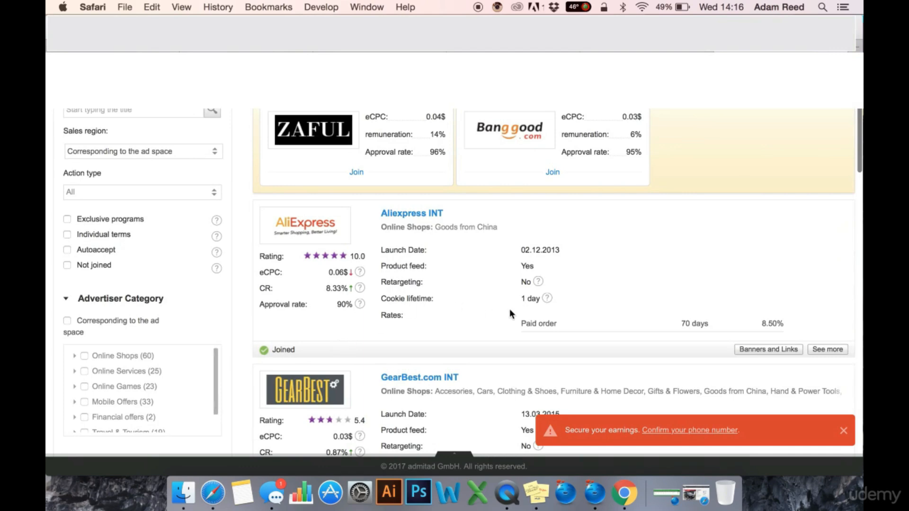
left_click(755, 350)
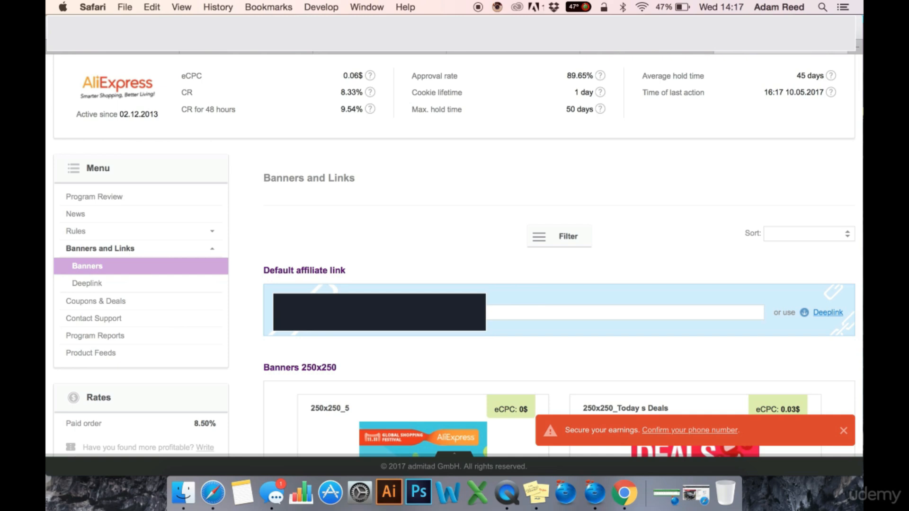
Scroll up to view the drafted 'Part 42: Printful for Print on Demand Dropshipping' group post
scroll(431, 186, "up", 1)
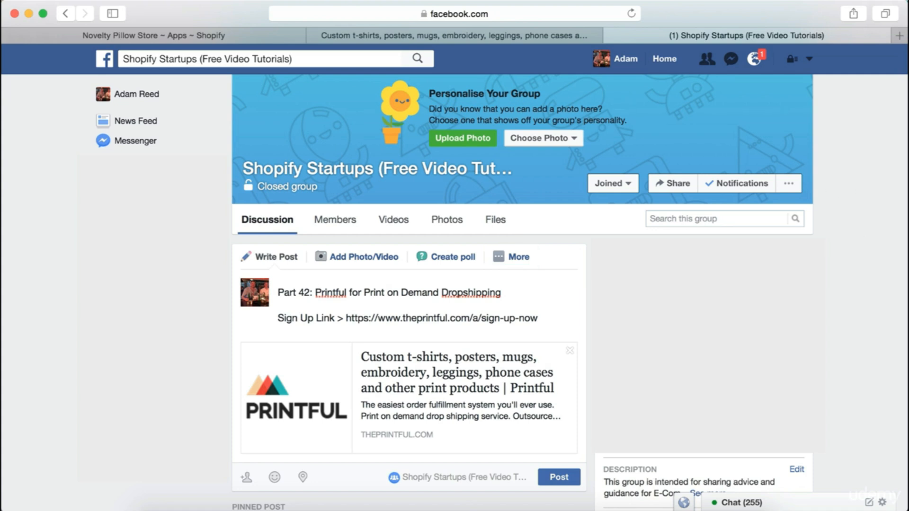
Open the Printful link preview from the draft post in a new browser tab
scroll(544, 294, "down", 1)
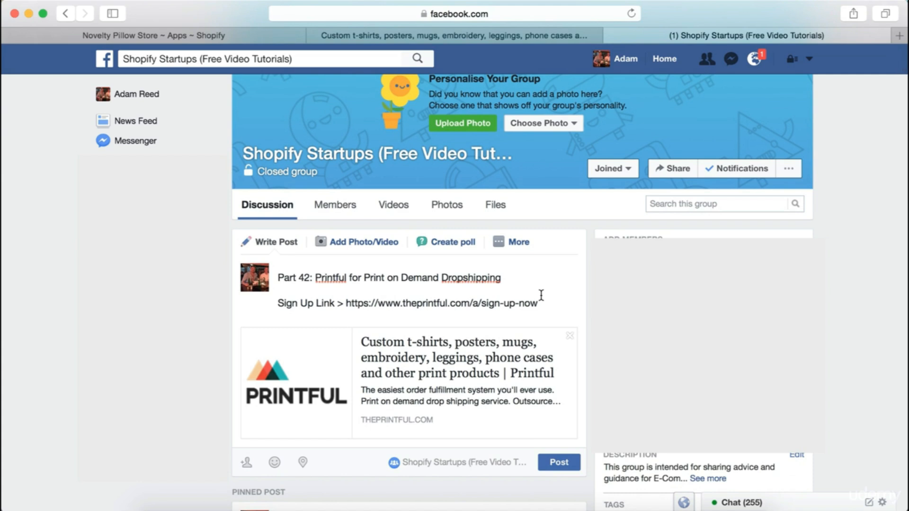
right_click(468, 346)
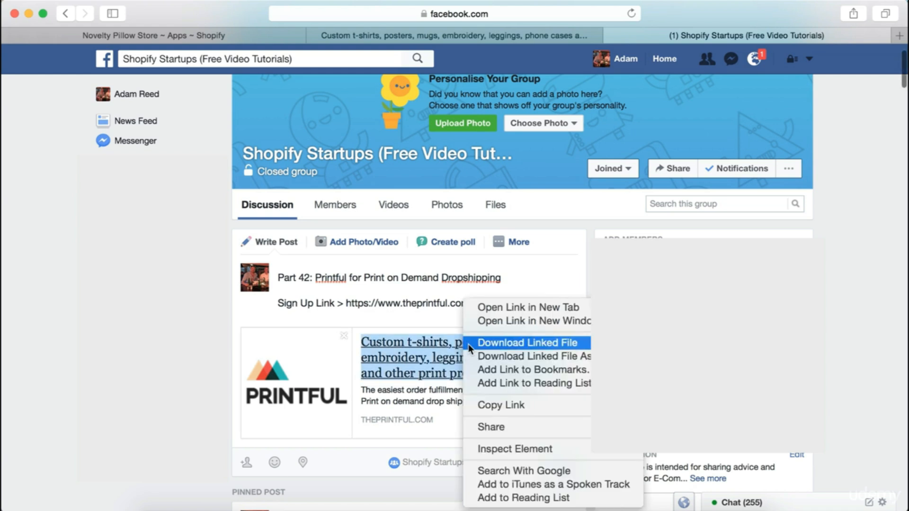
left_click(489, 307)
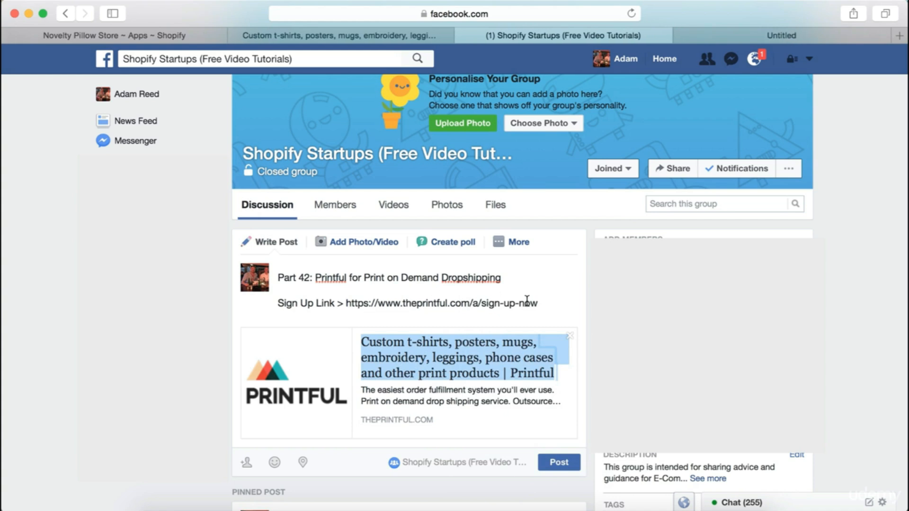
left_click_drag(539, 304, 345, 304)
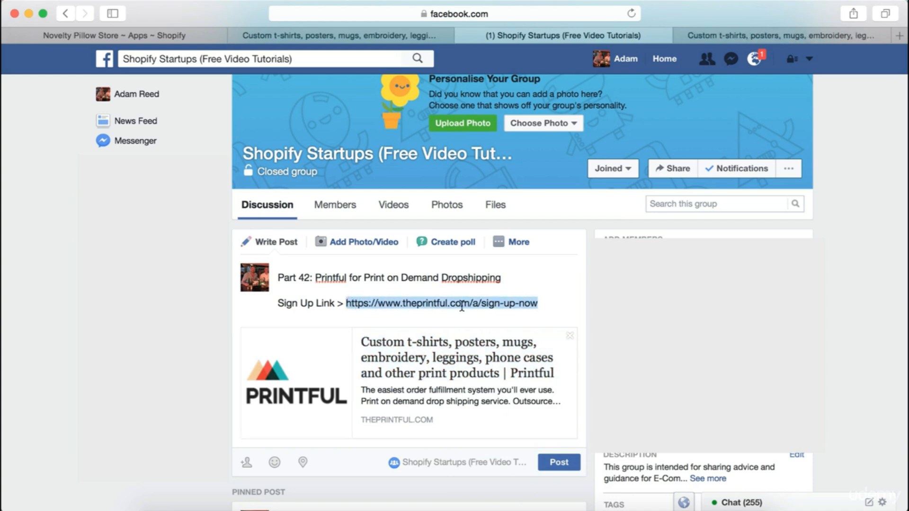
left_click(523, 306)
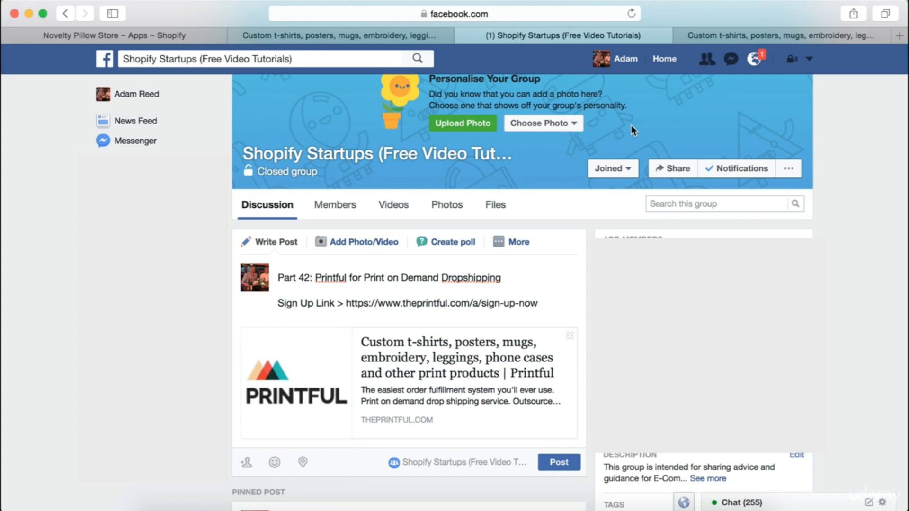
left_click(776, 36)
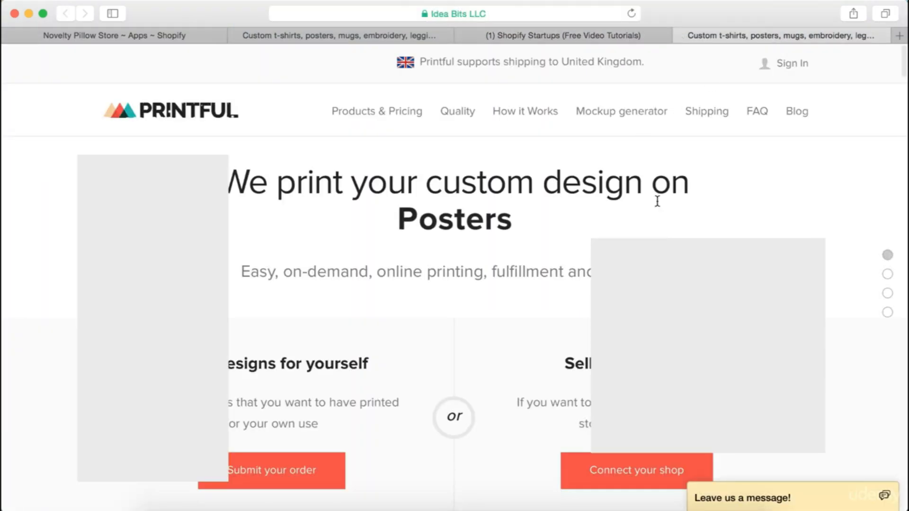
scroll(657, 201, "down", 1)
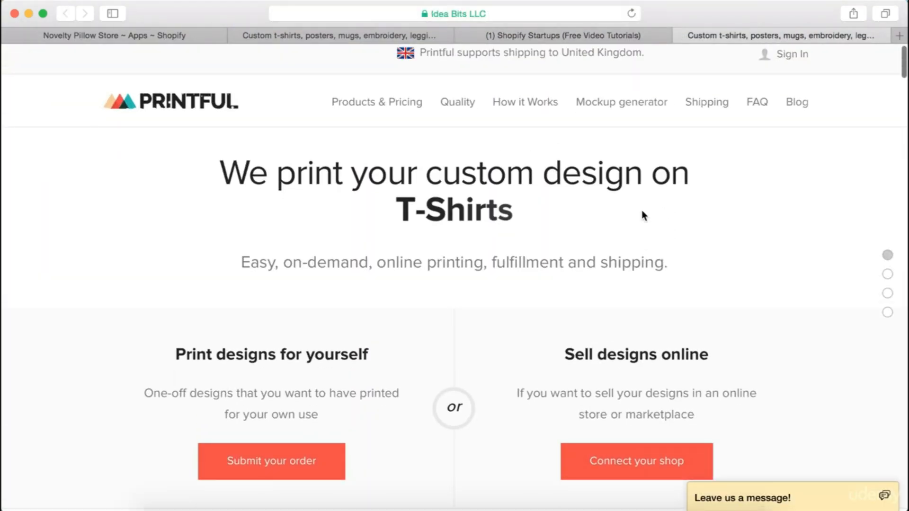
left_click(373, 101)
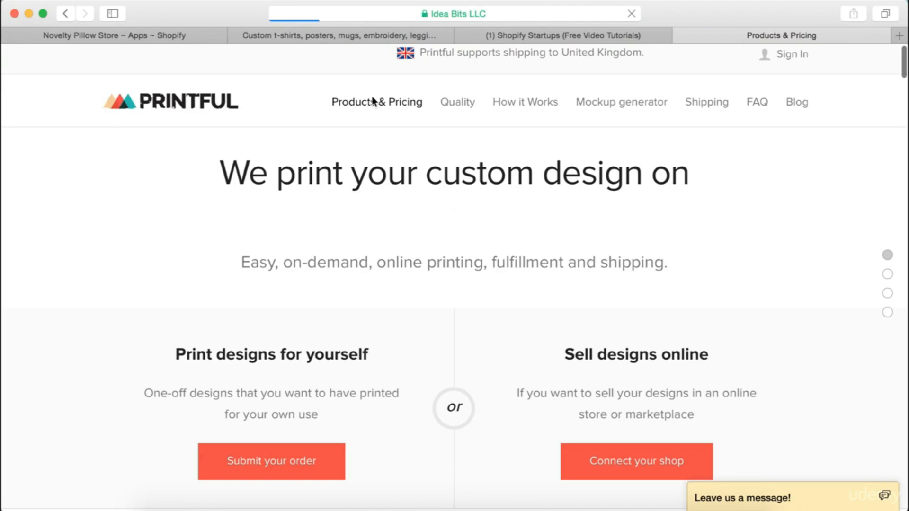
scroll(491, 244, "down", 5)
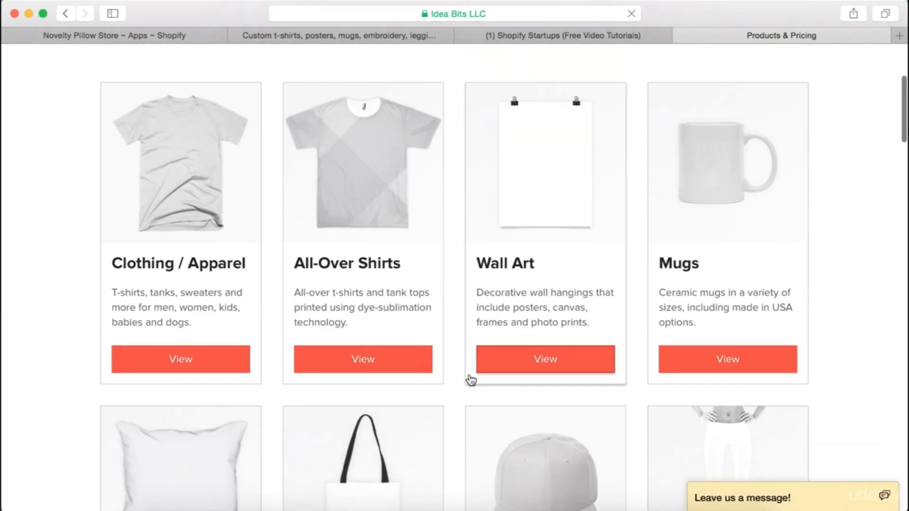
scroll(454, 417, "down", 15)
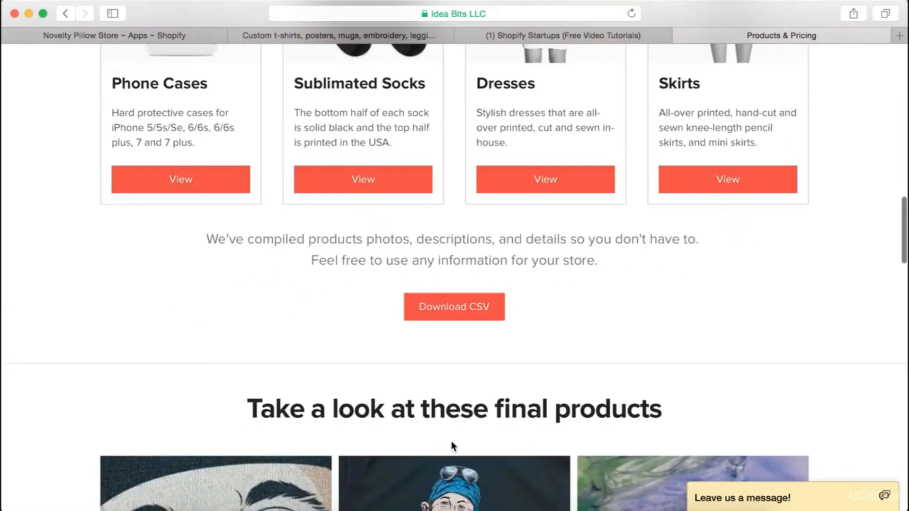
scroll(452, 445, "down", 15)
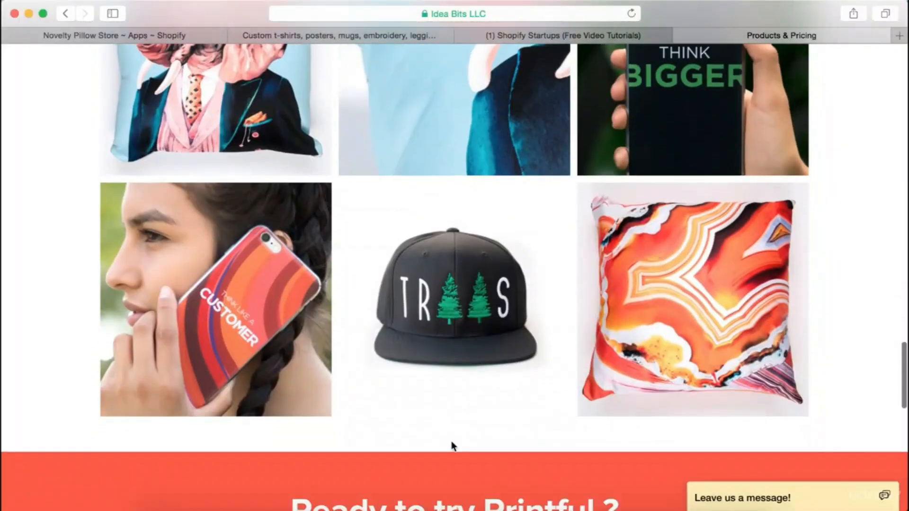
scroll(451, 440, "up", 3)
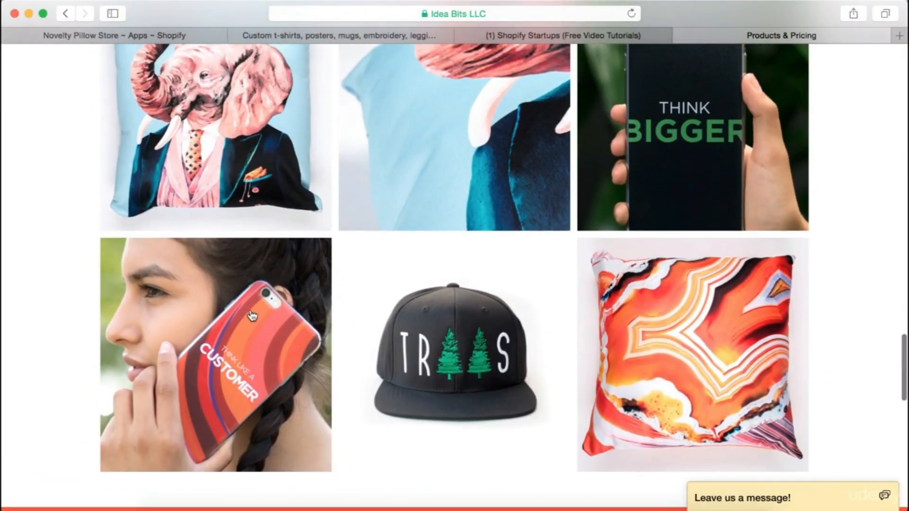
scroll(530, 209, "up", 6)
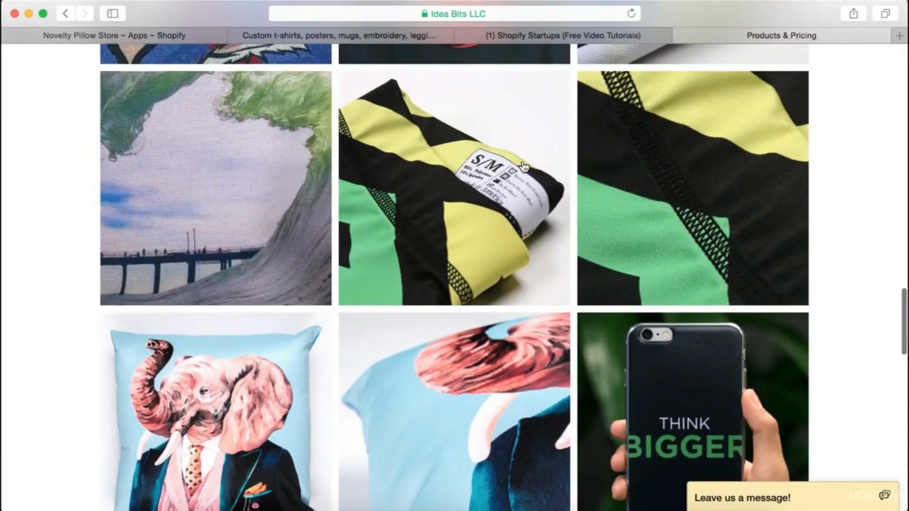
scroll(461, 231, "up", 7)
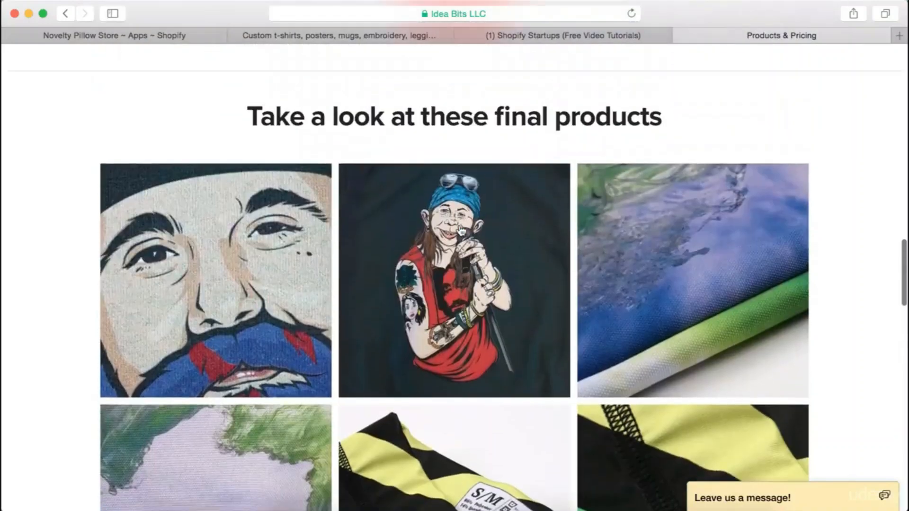
scroll(462, 231, "up", 12)
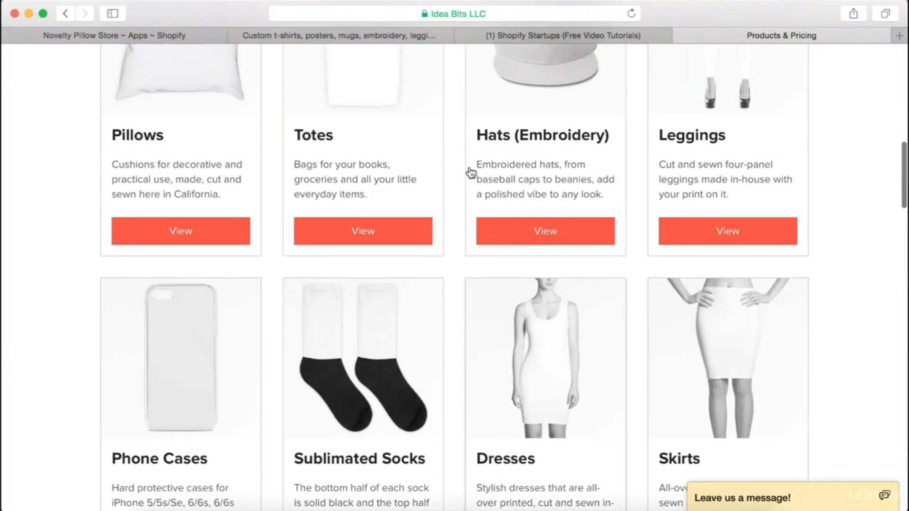
scroll(470, 173, "up", 11)
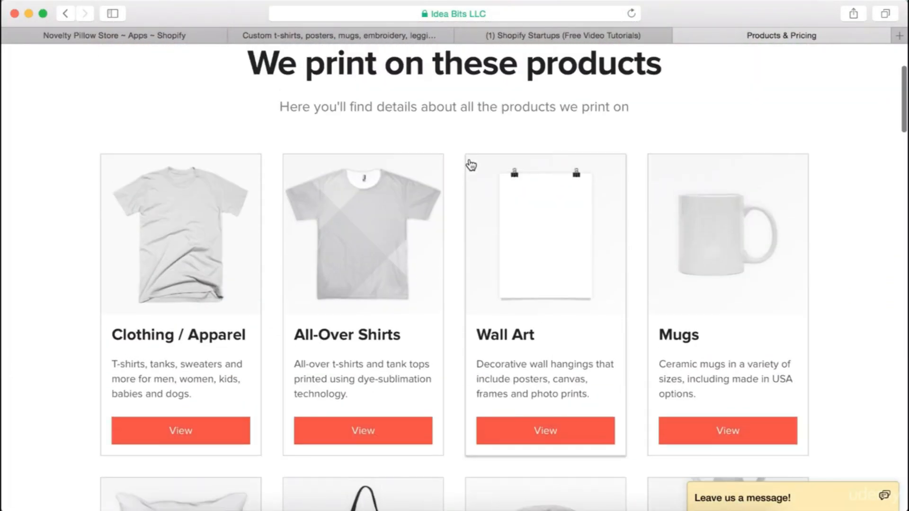
scroll(472, 165, "up", 1)
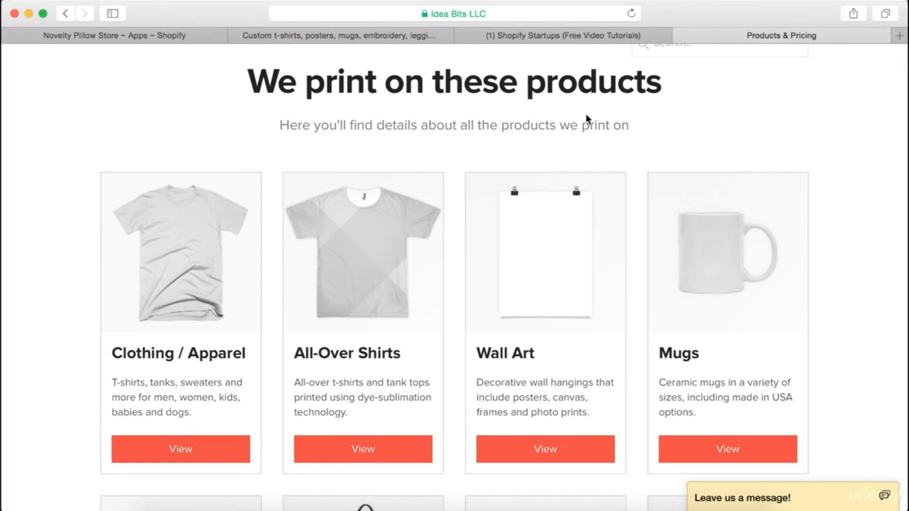
scroll(601, 108, "down", 1)
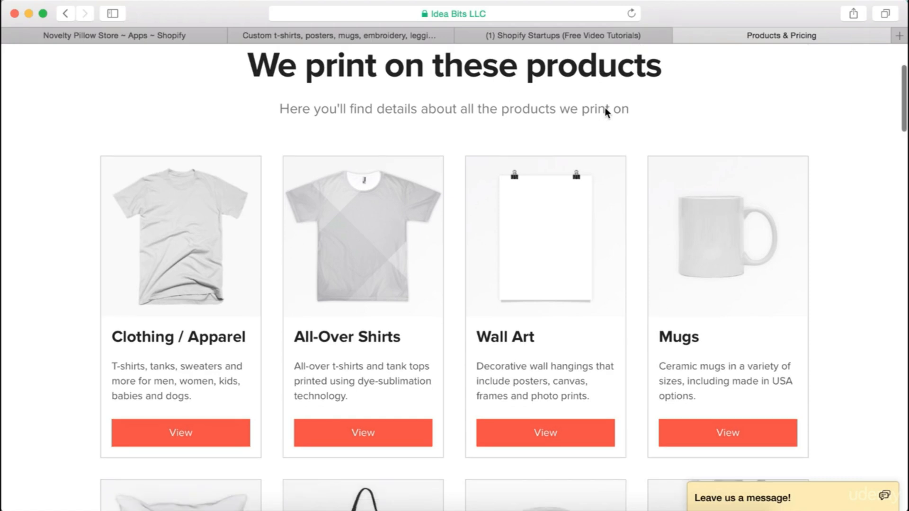
scroll(604, 107, "up", 1)
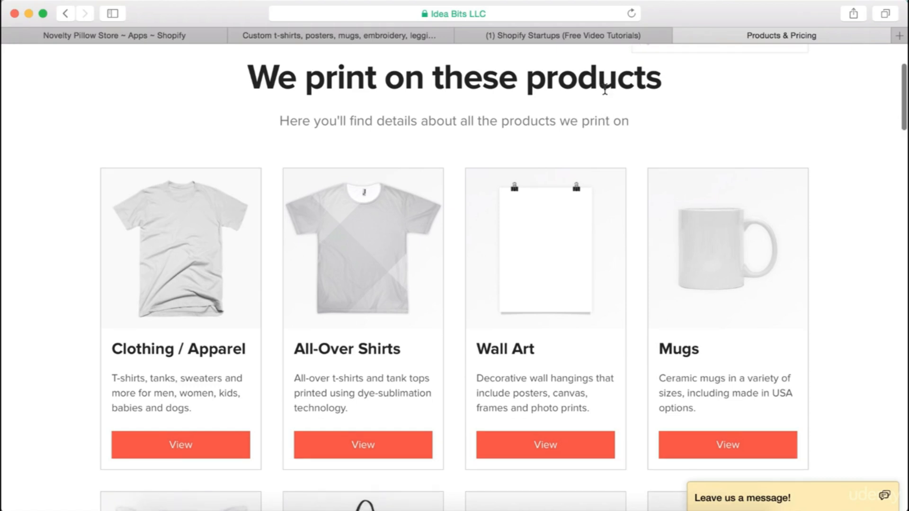
scroll(639, 120, "up", 5)
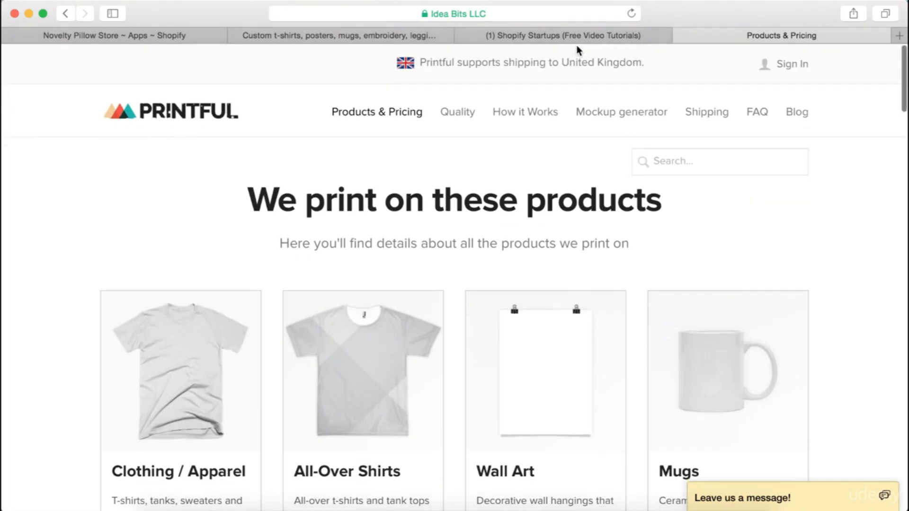
left_click(574, 35)
left_click(775, 38)
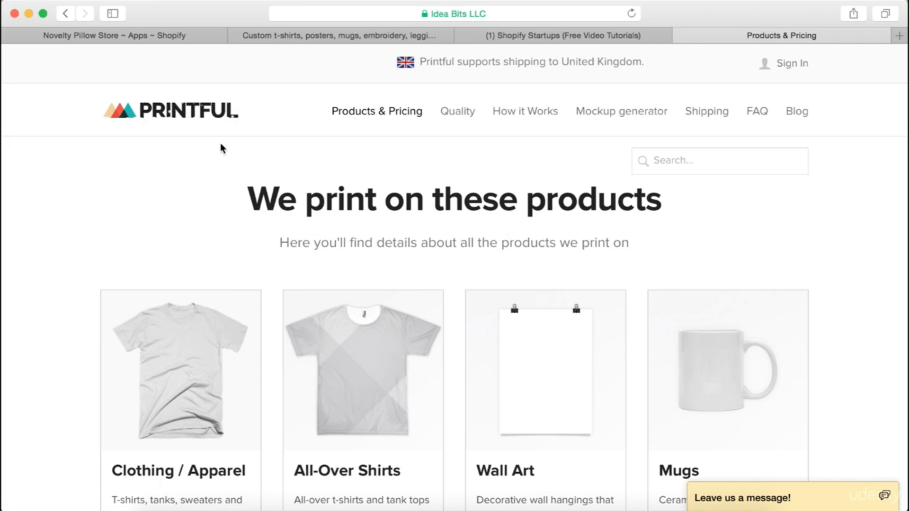
Scan the Novelty Pillow Store's installed apps, then return to Printful's Products & Pricing tab
left_click(154, 35)
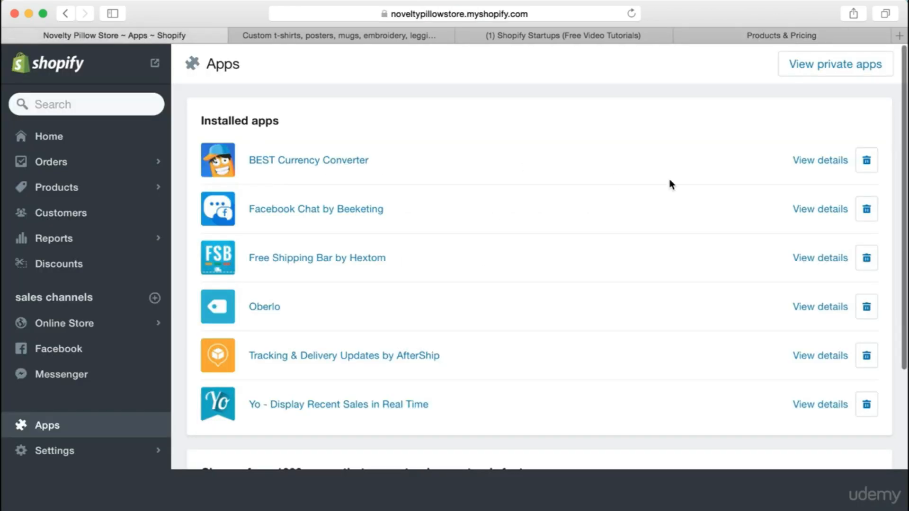
scroll(405, 368, "down", 6)
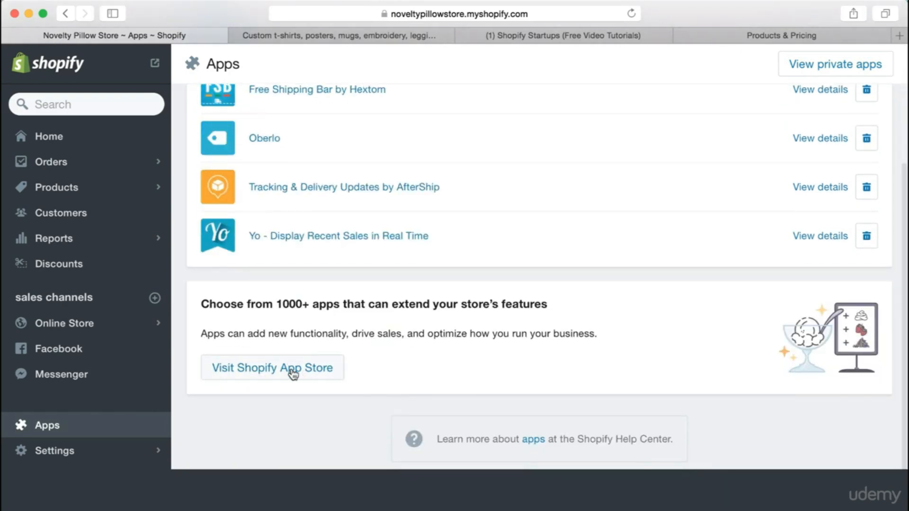
left_click(754, 38)
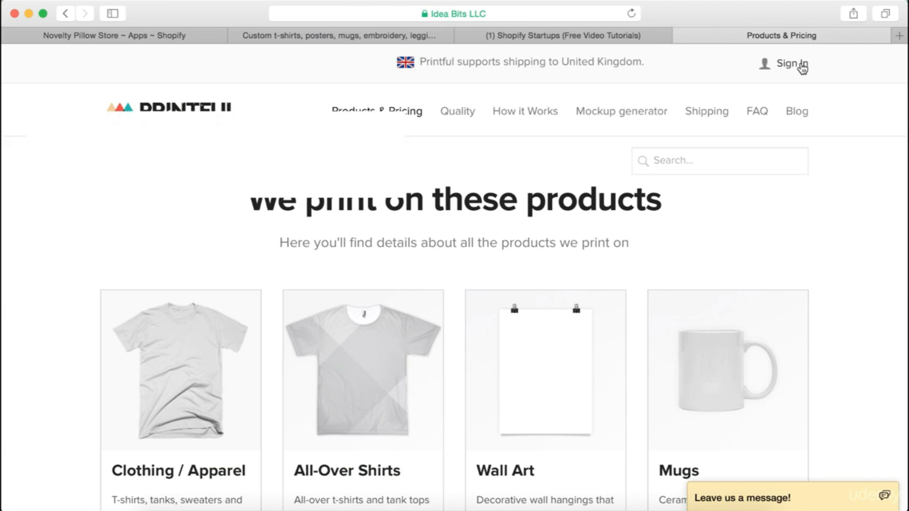
Sign in to Printful's Reports and read the September, October and November 2016 sales totals
left_click(803, 65)
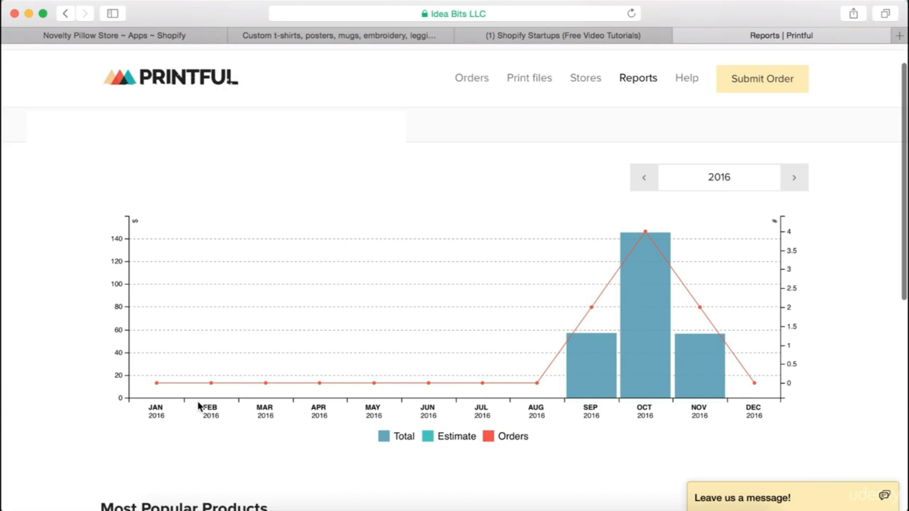
mouse_move(587, 389)
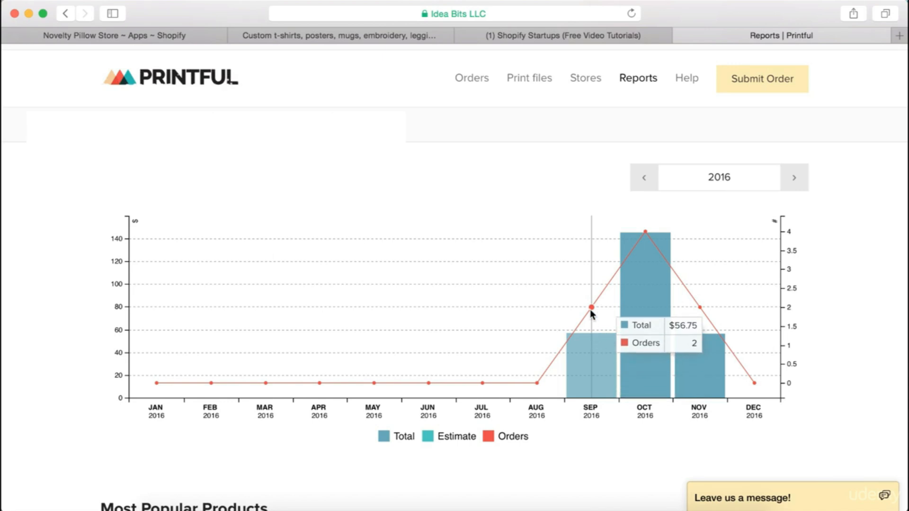
mouse_move(642, 254)
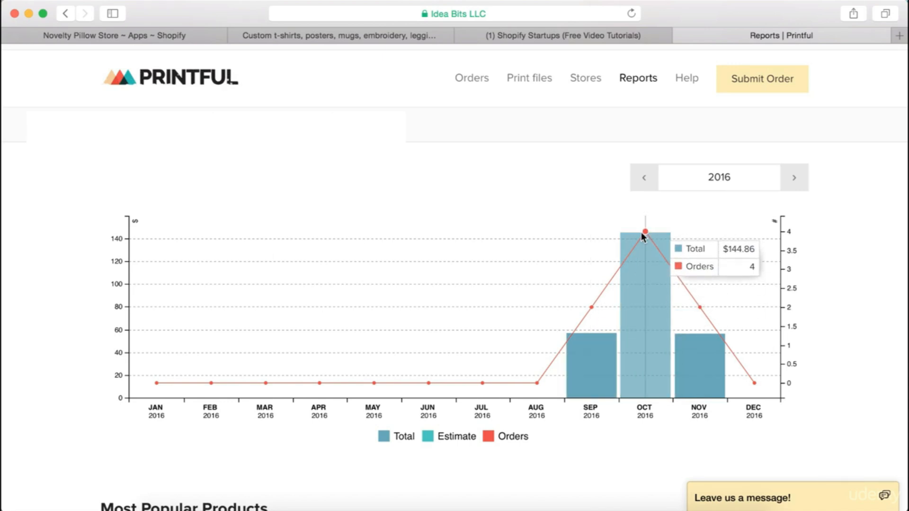
mouse_move(700, 306)
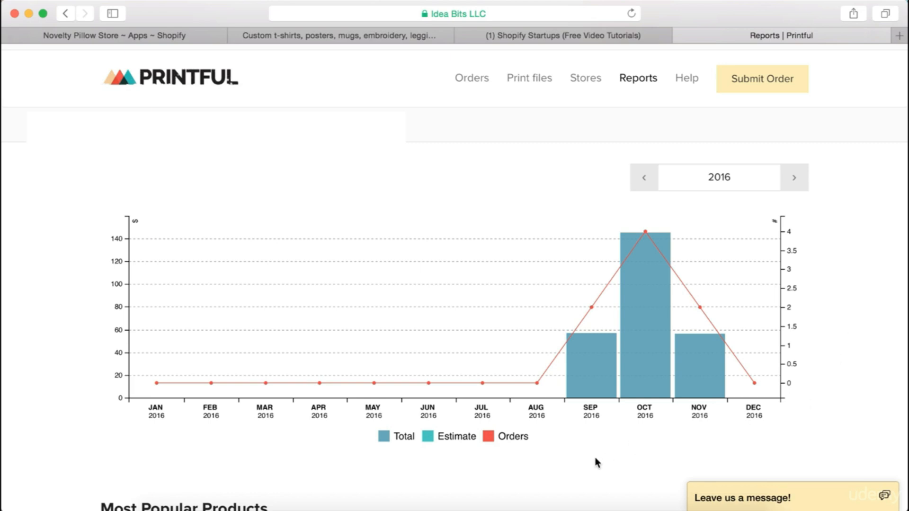
Highlight the Printful sign-up URL in the Shopify Startups group post draft
left_click(539, 35)
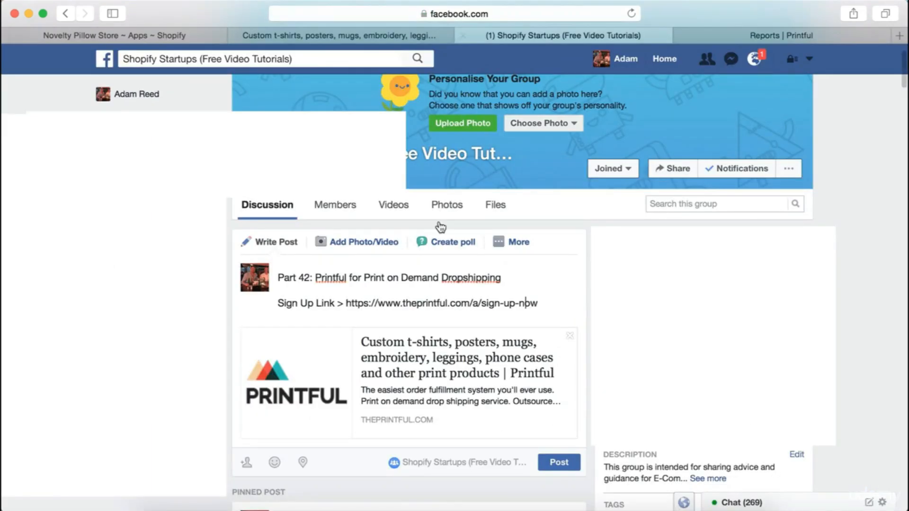
left_click(565, 306)
left_click_drag(377, 312, 347, 303)
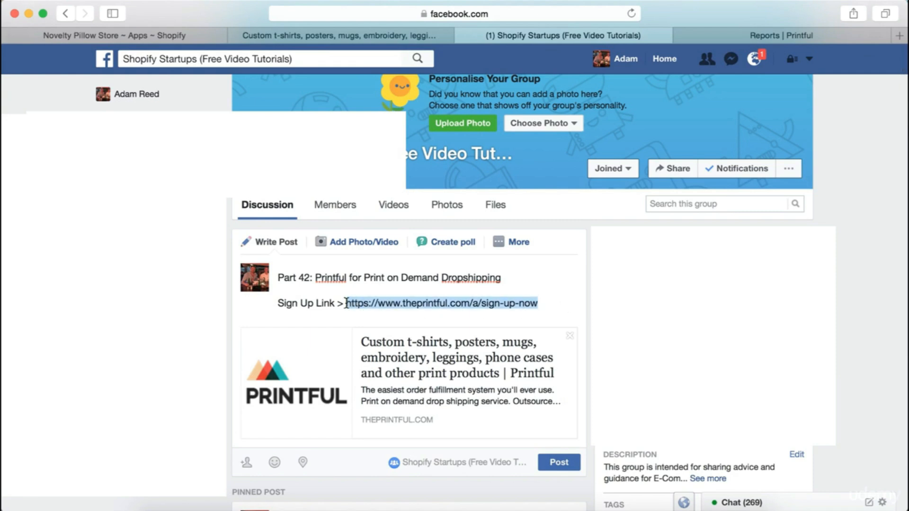
left_click(427, 302)
left_click_drag(481, 318, 348, 306)
left_click(474, 303)
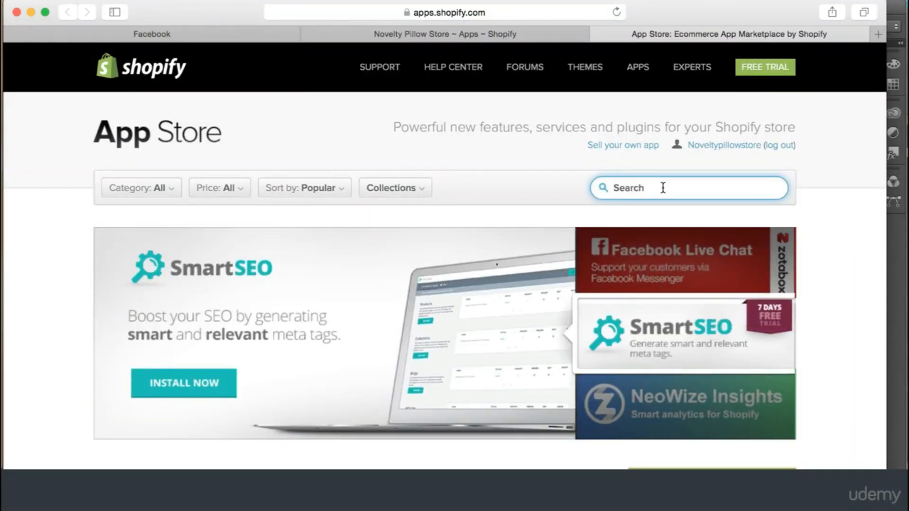
Search the App Store for 'retarget' and install RetargetApp on the Novelty Pillow Store
type("retarget")
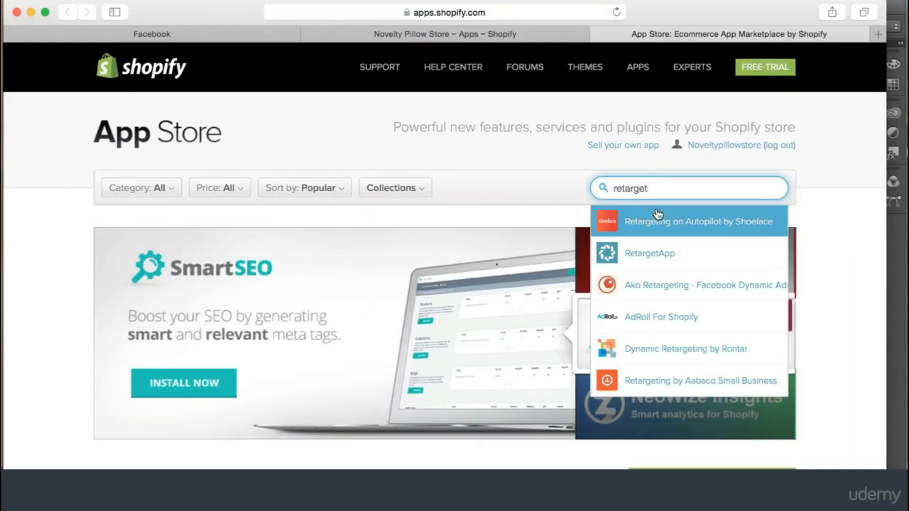
left_click(662, 249)
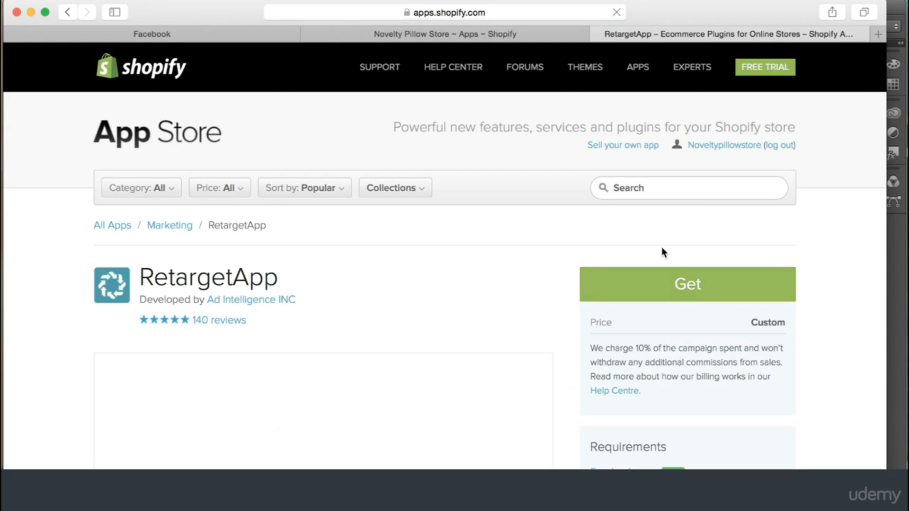
left_click(670, 290)
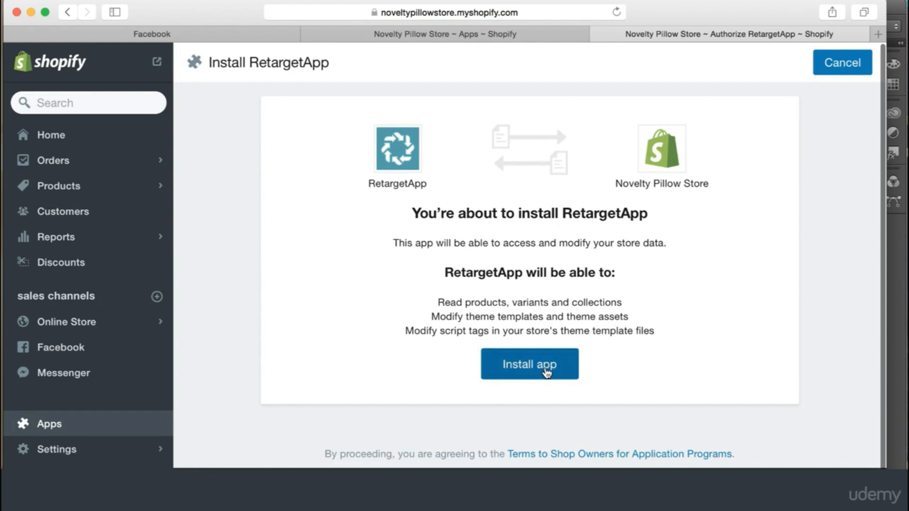
left_click(545, 368)
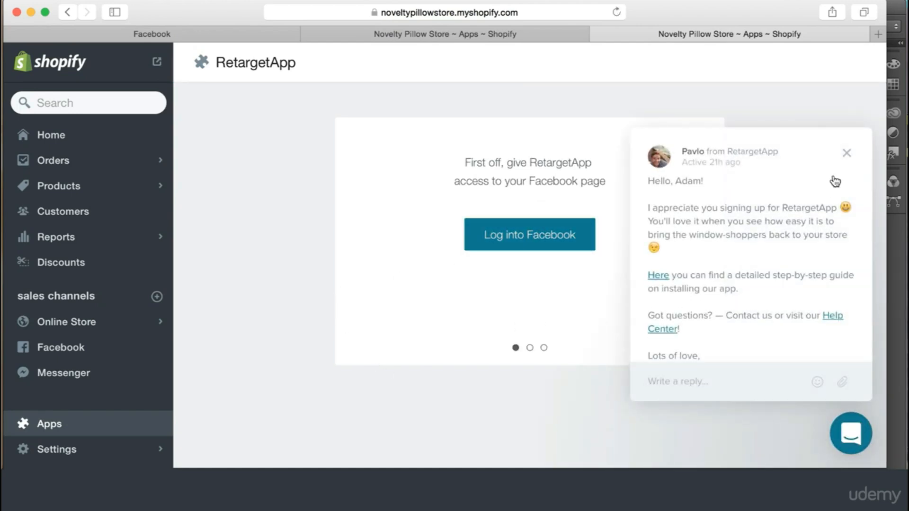
Dismiss the welcome chat, confirm Facebook page access, and start the first campaign on Novelty Pillows and Plushes
left_click(848, 155)
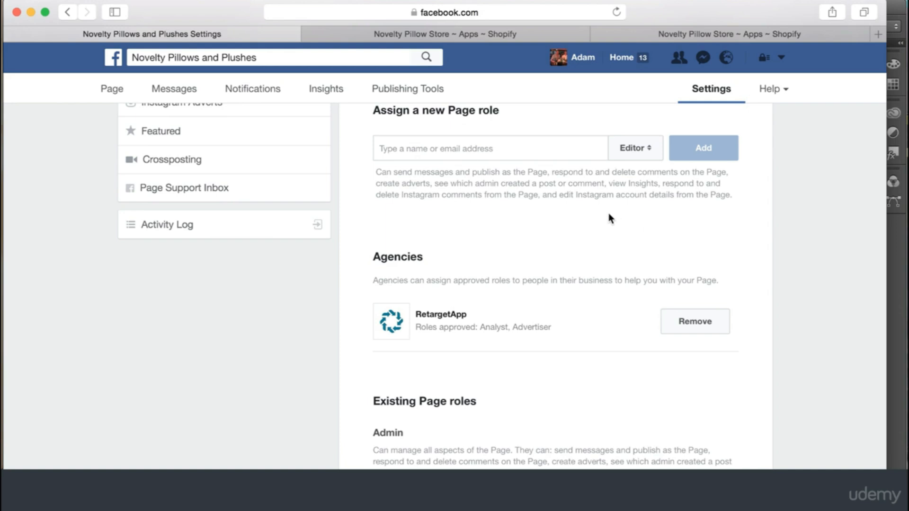
left_click(677, 32)
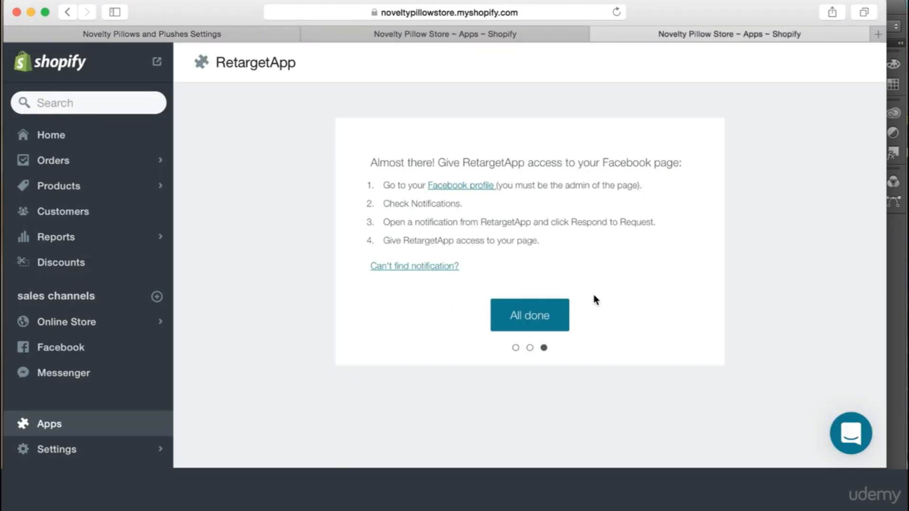
left_click(534, 319)
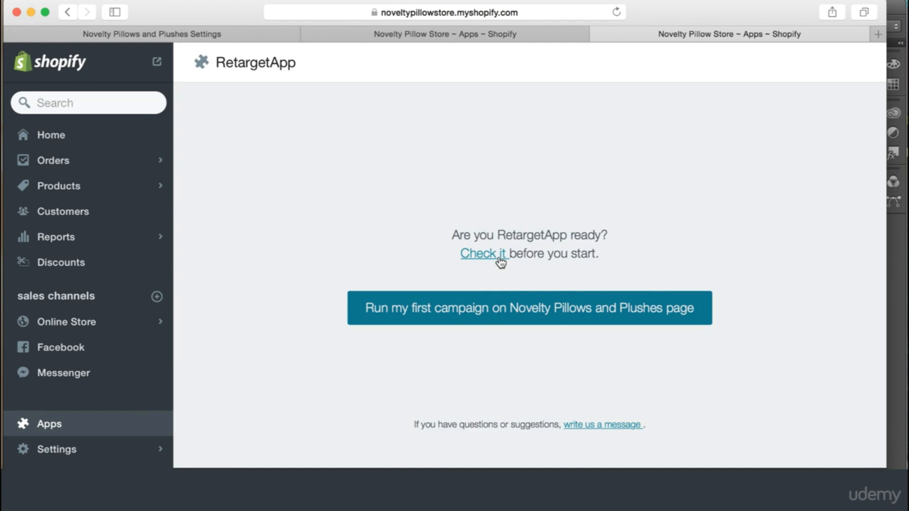
left_click(505, 303)
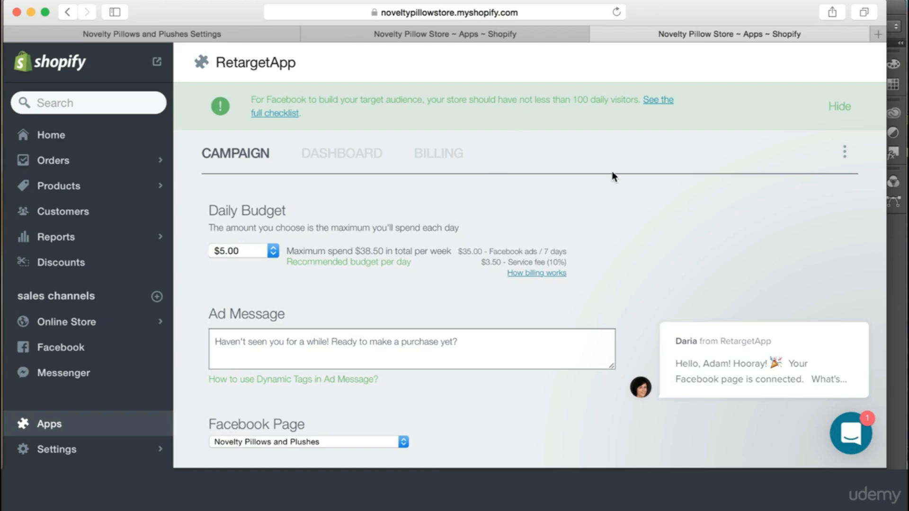
left_click(835, 308)
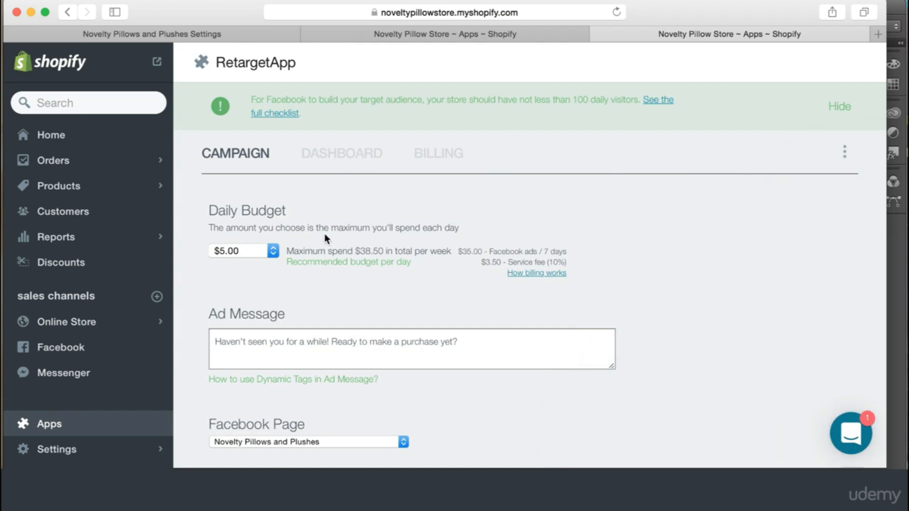
scroll(330, 200, "down", 1)
scroll(364, 222, "up", 1)
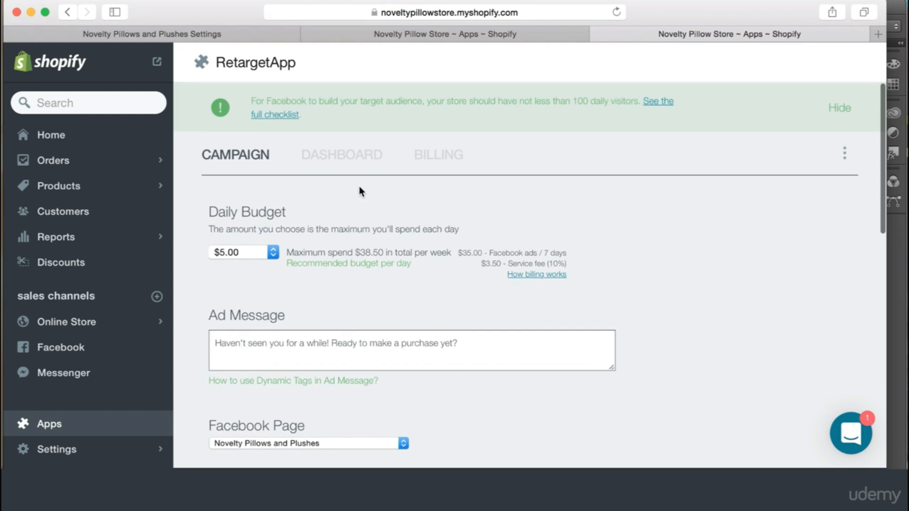
scroll(371, 176, "down", 1)
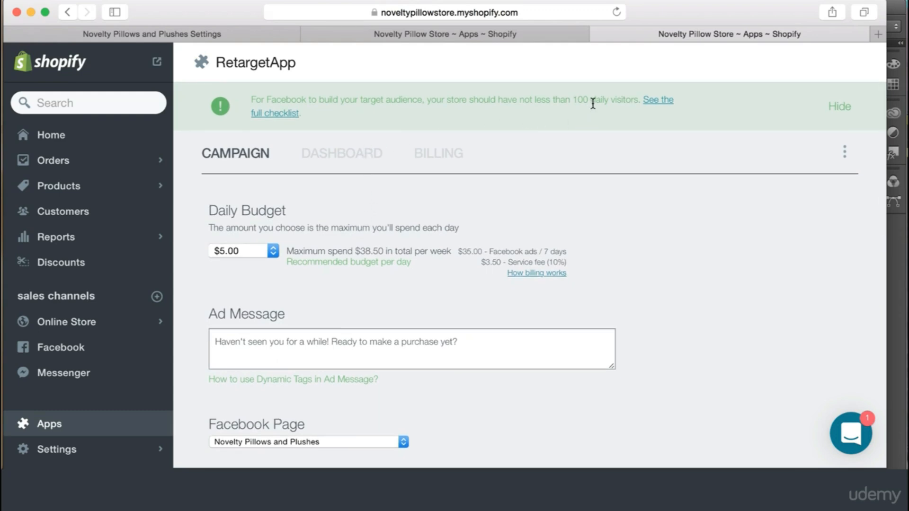
scroll(276, 276, "down", 1)
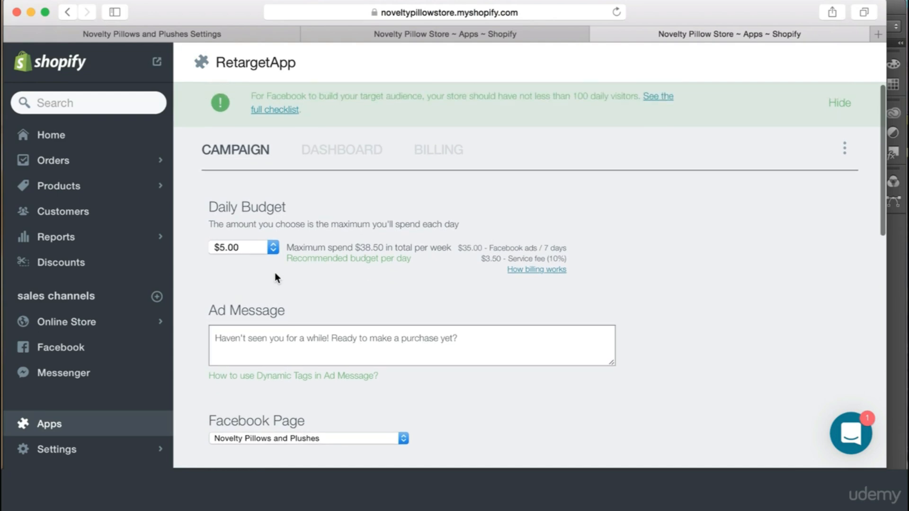
scroll(276, 277, "up", 1)
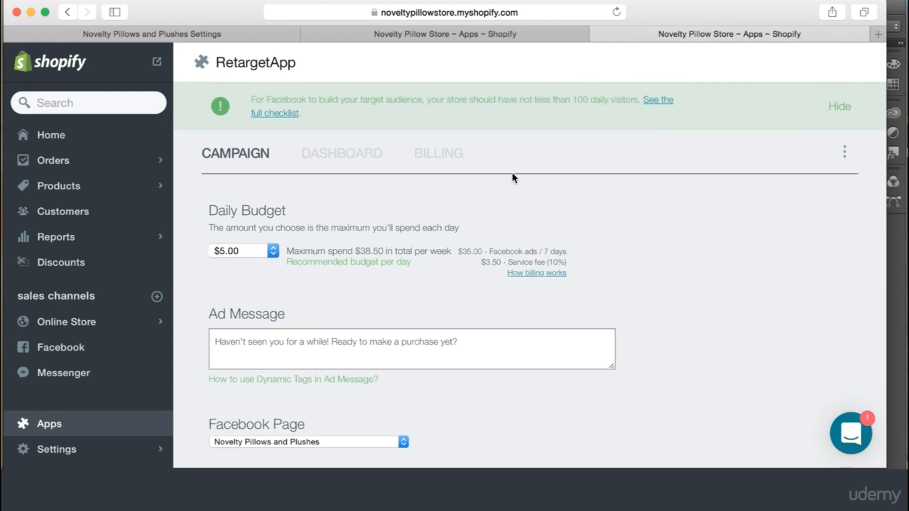
scroll(518, 182, "down", 1)
scroll(518, 182, "up", 1)
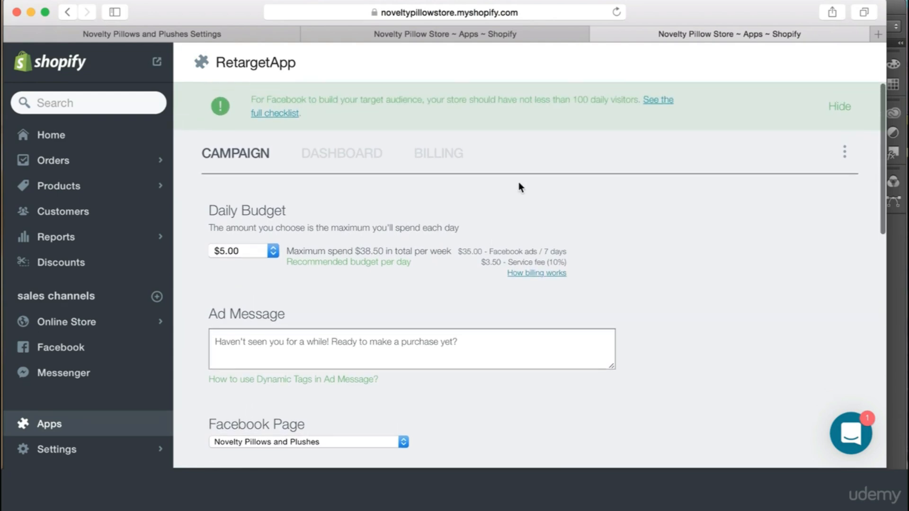
left_click_drag(588, 100, 573, 99)
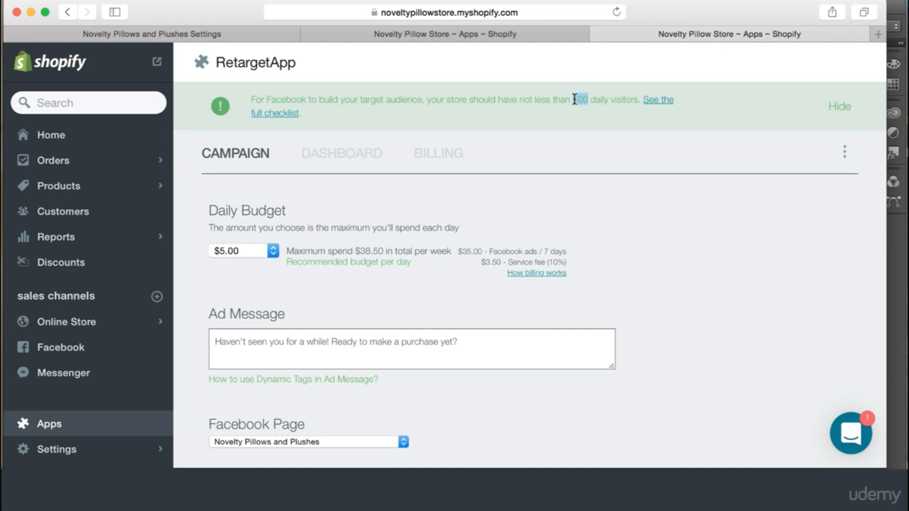
scroll(592, 211, "down", 6)
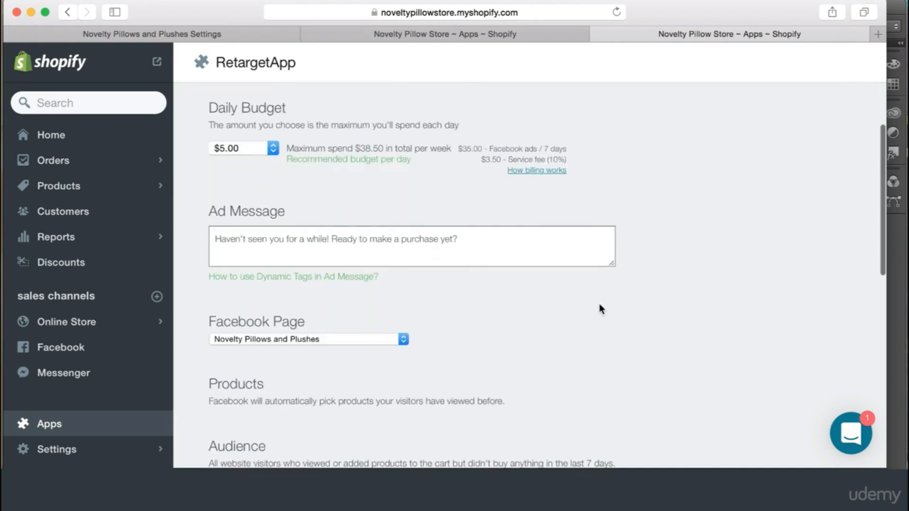
scroll(594, 289, "down", 7)
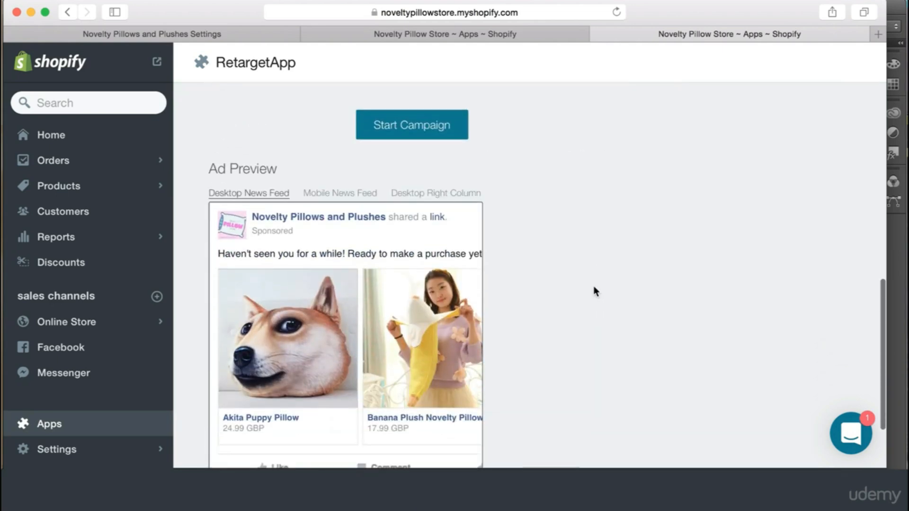
scroll(595, 290, "down", 3)
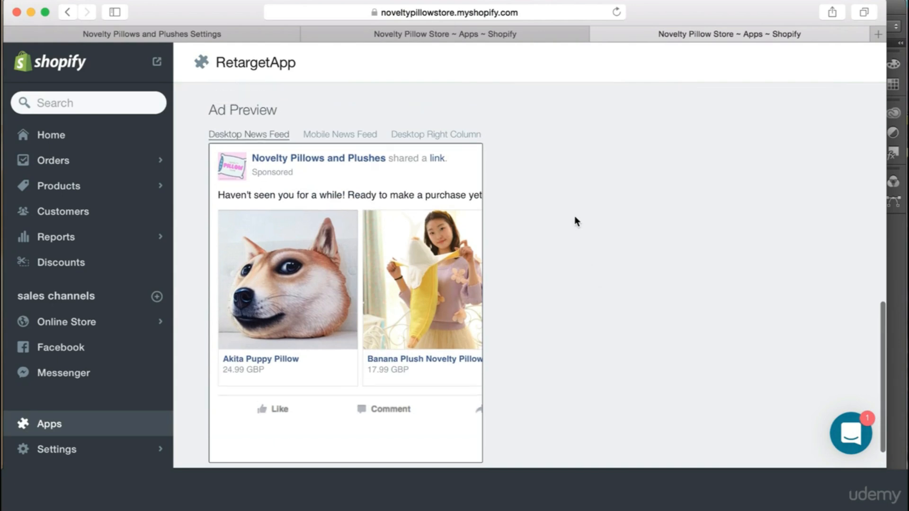
scroll(566, 159, "down", 1)
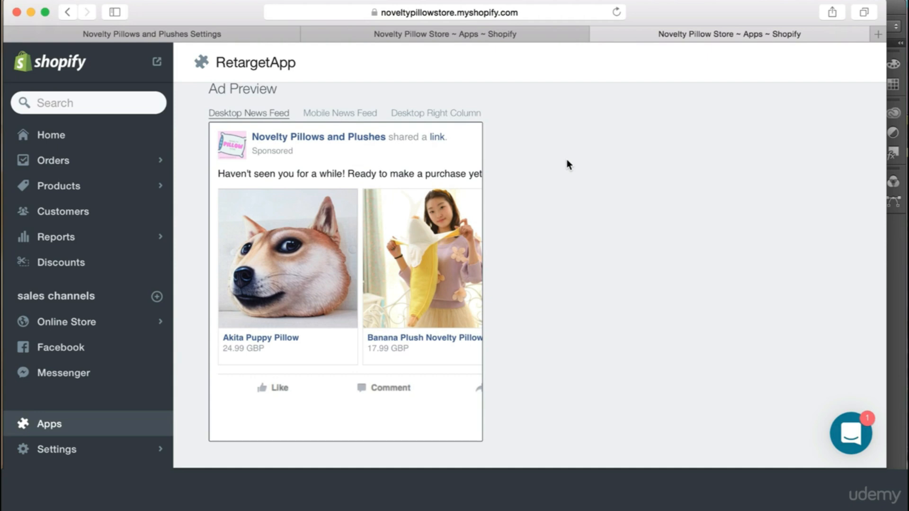
scroll(568, 147, "up", 5)
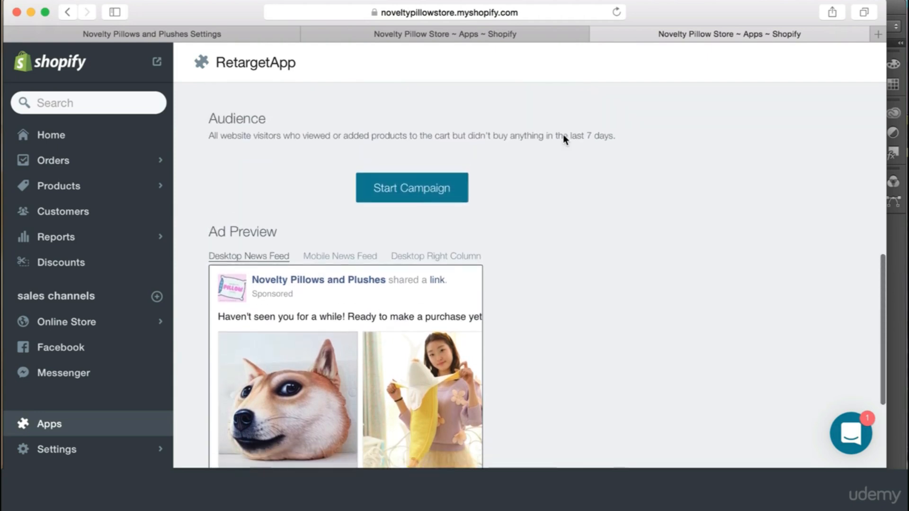
scroll(564, 136, "down", 6)
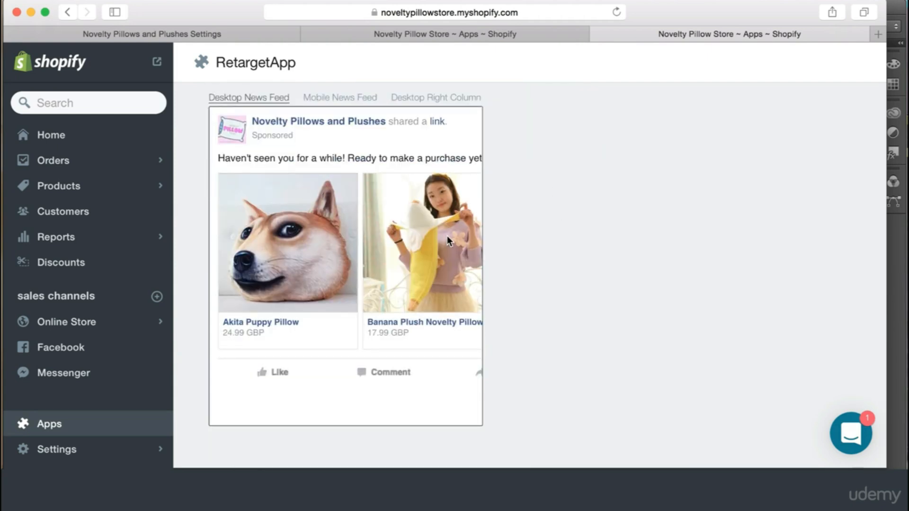
scroll(445, 237, "right", 3)
scroll(440, 238, "left", 3)
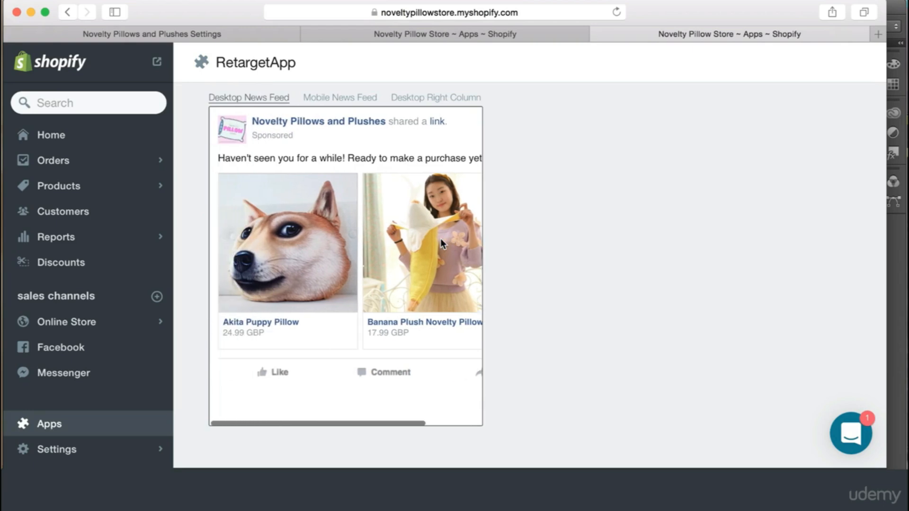
scroll(442, 237, "right", 3)
scroll(385, 232, "left", 3)
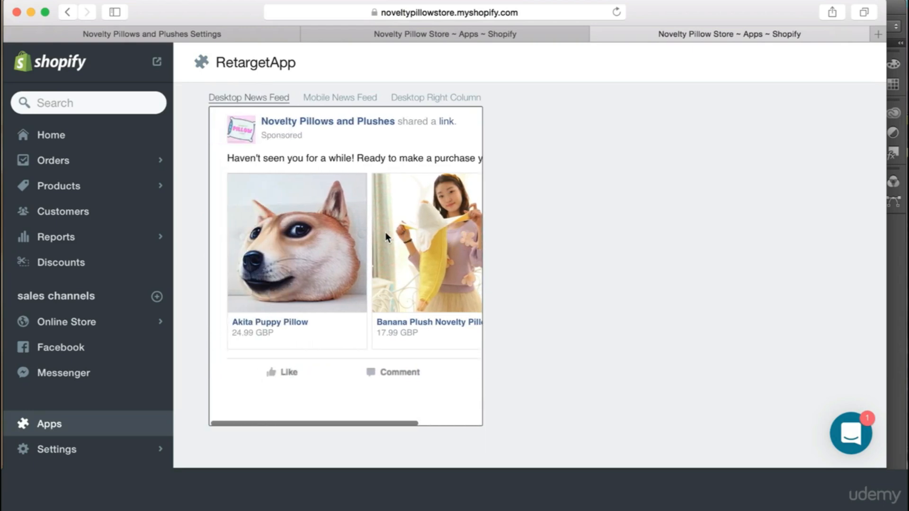
scroll(416, 235, "right", 3)
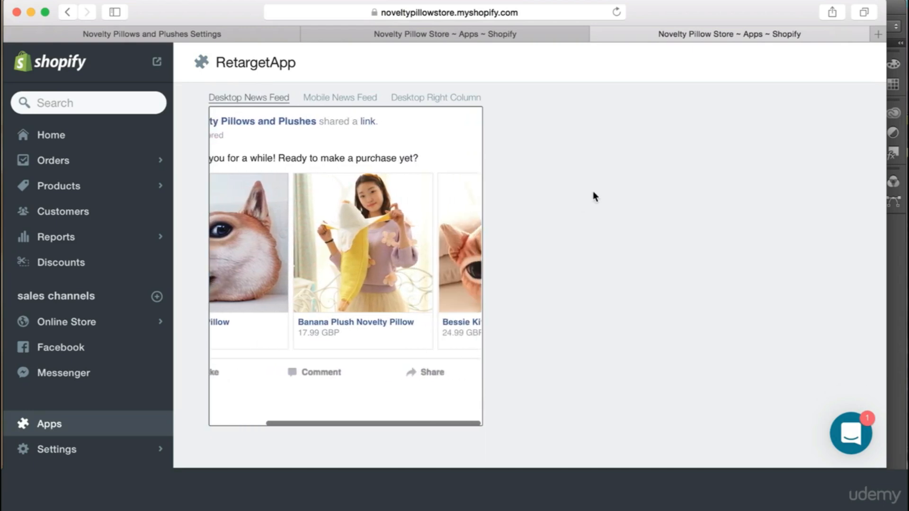
scroll(594, 196, "up", 2)
scroll(395, 229, "left", 3)
scroll(501, 245, "down", 2)
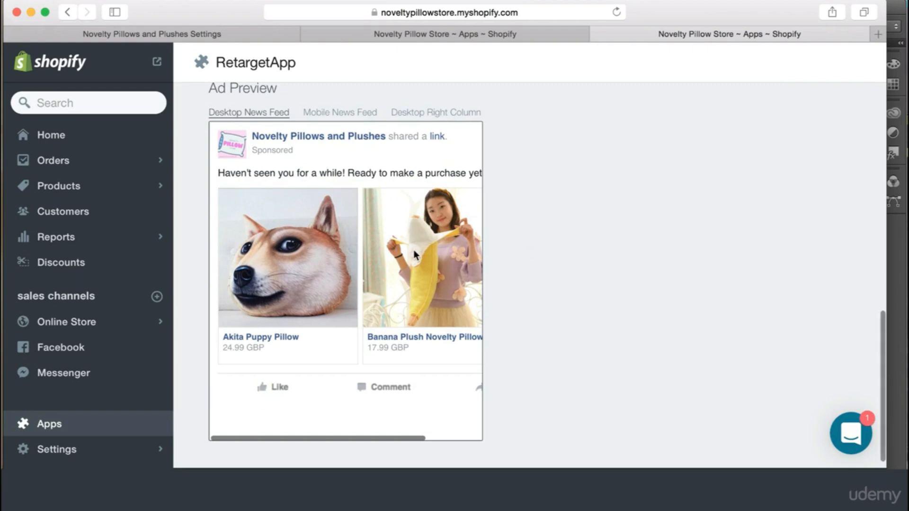
scroll(416, 258, "right", 2)
scroll(509, 188, "up", 1)
scroll(509, 187, "up", 10)
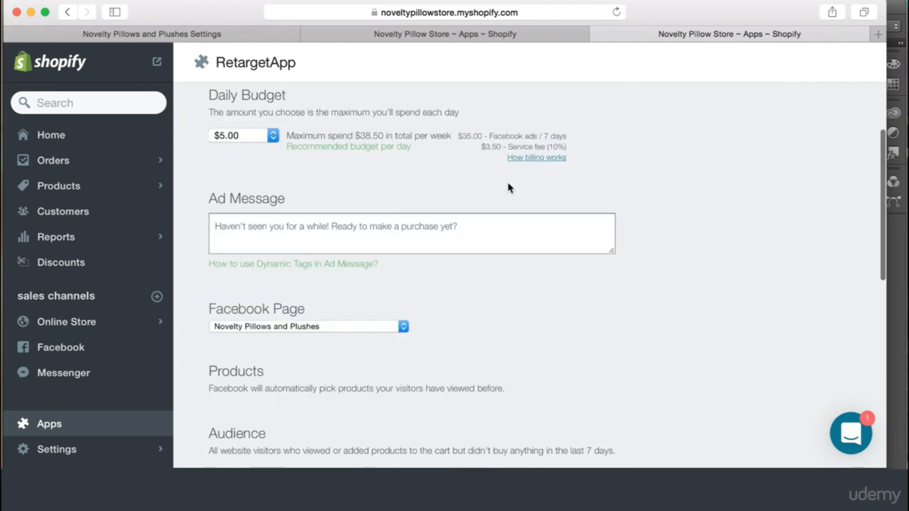
left_click(304, 269)
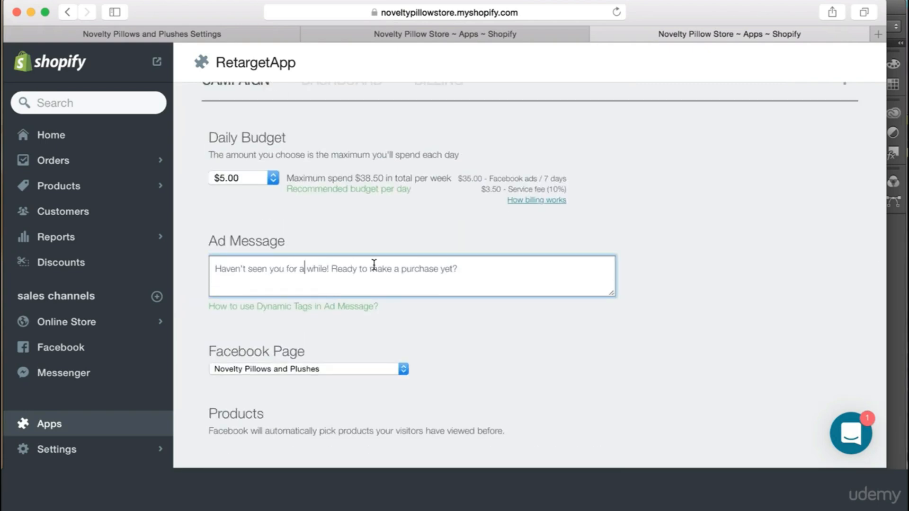
left_click(250, 178)
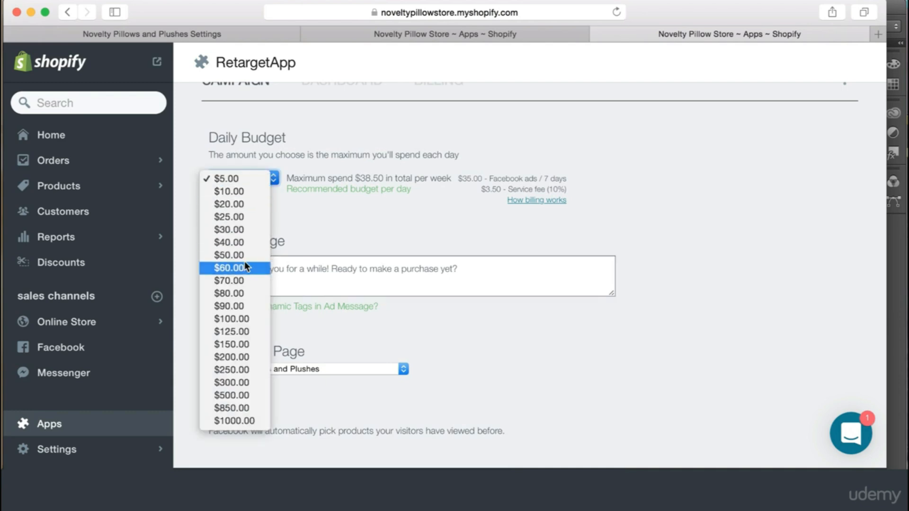
left_click(377, 214)
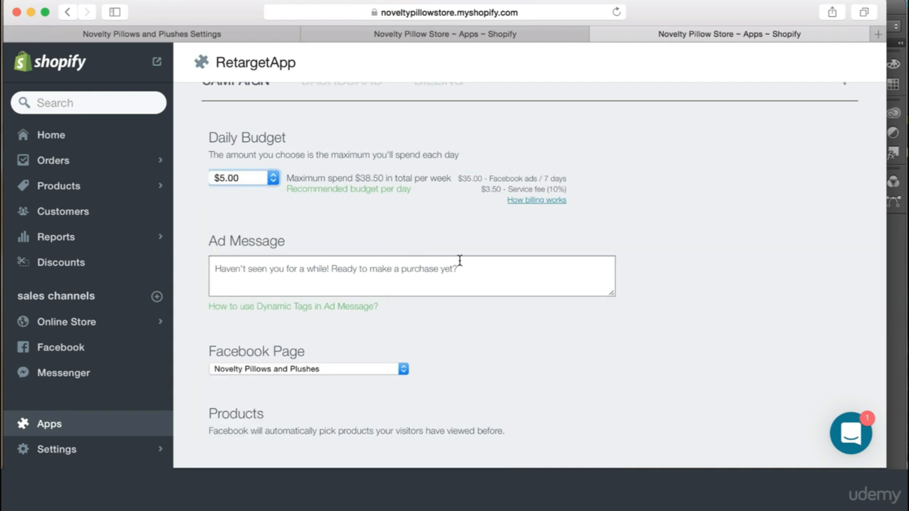
left_click(250, 177)
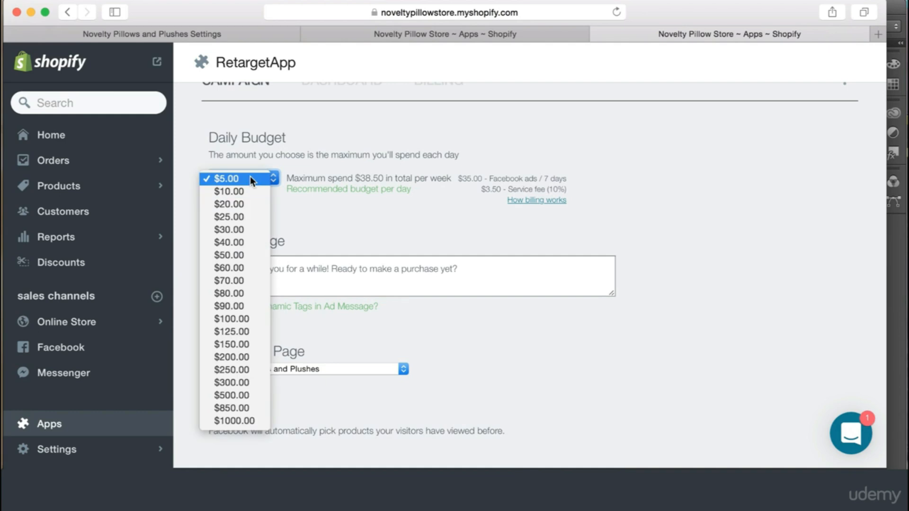
left_click(380, 227)
mouse_move(376, 194)
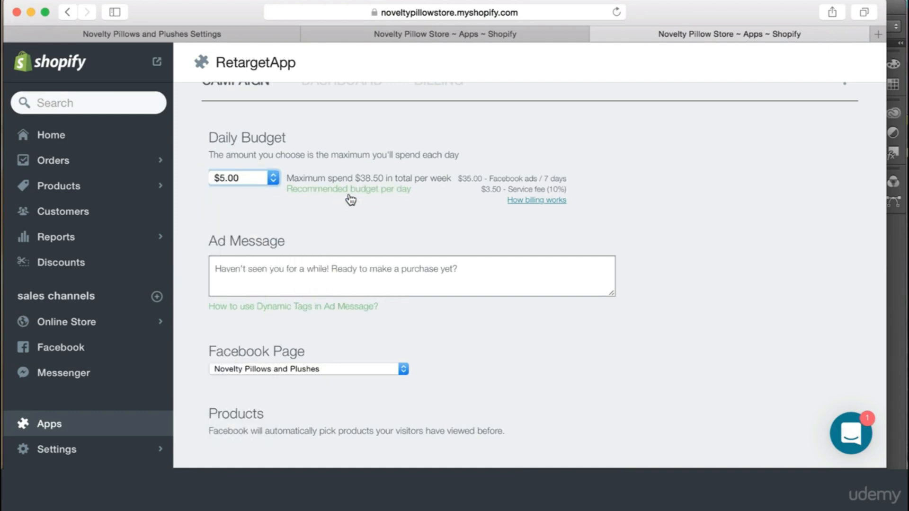
scroll(386, 174, "up", 3)
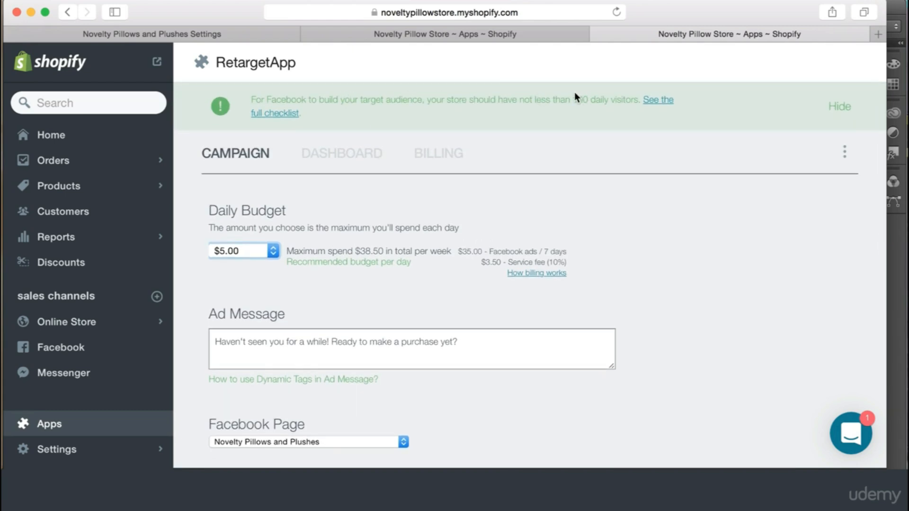
left_click_drag(573, 99, 589, 99)
left_click(645, 225)
scroll(533, 313, "down", 2)
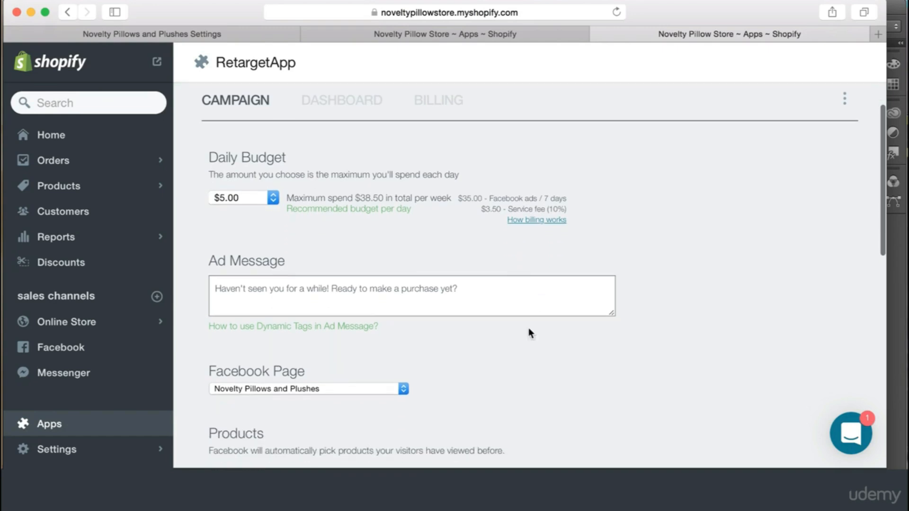
scroll(530, 350, "down", 8)
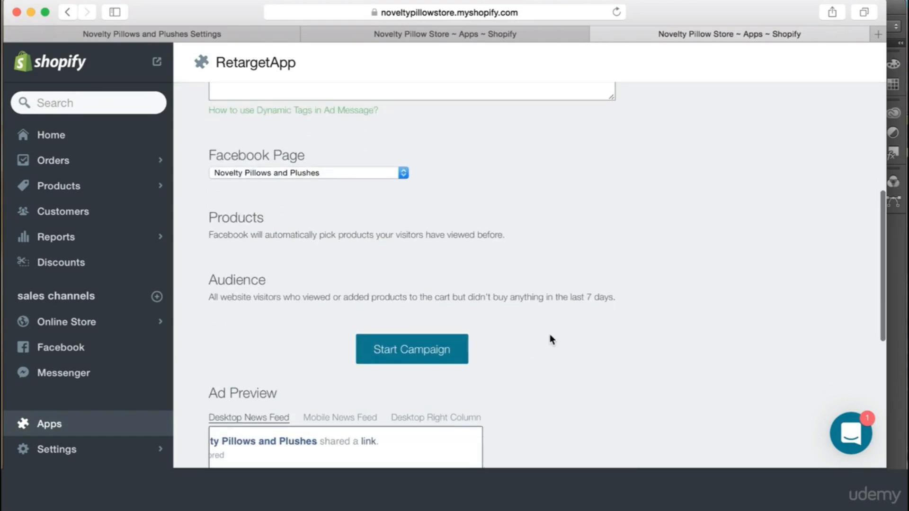
scroll(551, 372, "down", 8)
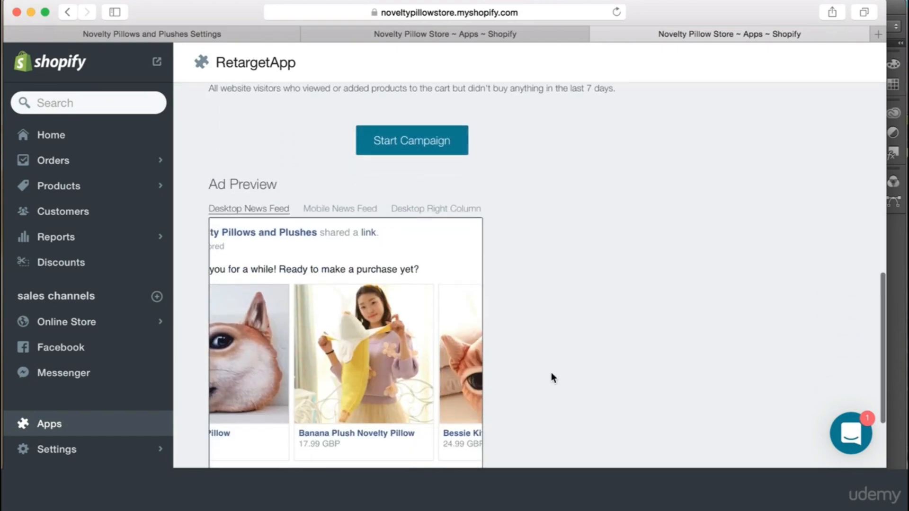
scroll(549, 332, "up", 3)
scroll(556, 294, "down", 2)
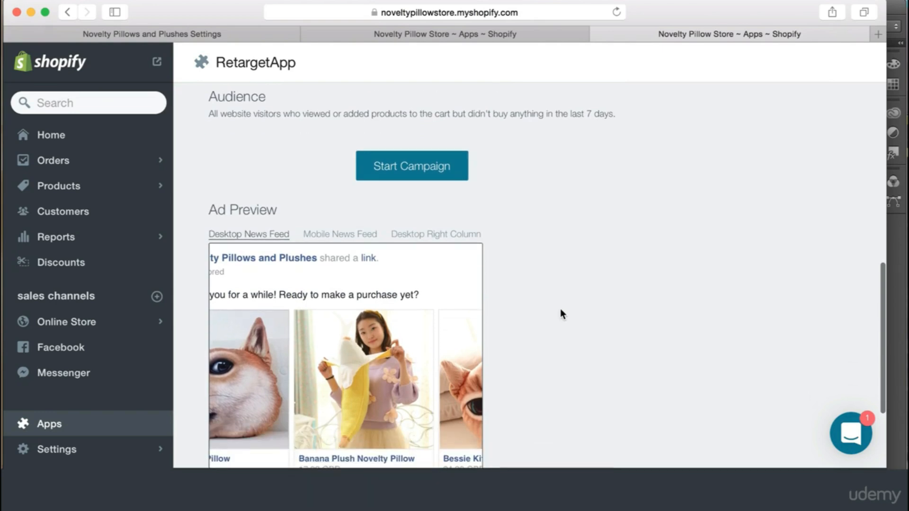
scroll(560, 312, "down", 4)
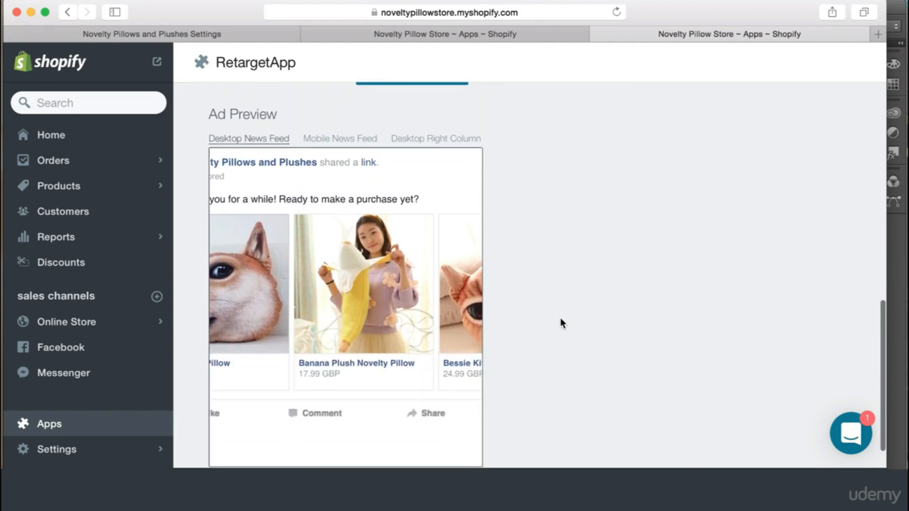
scroll(562, 271, "up", 3)
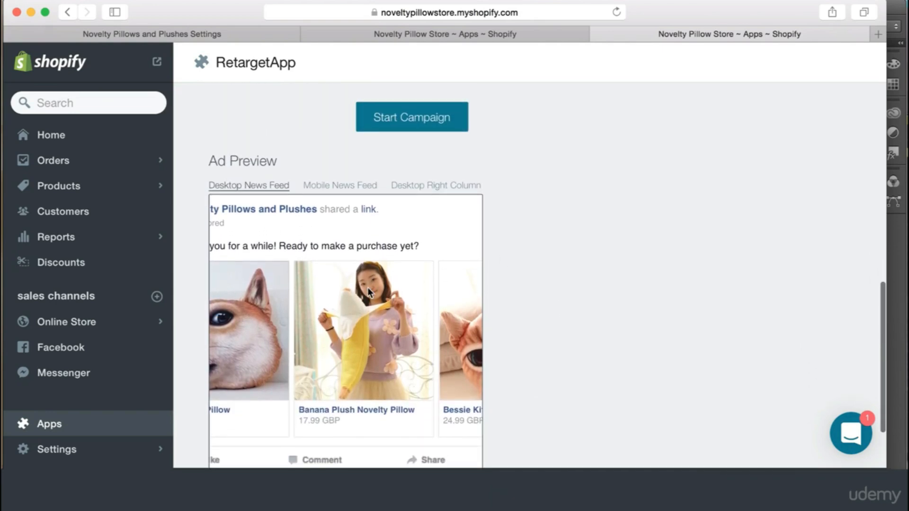
scroll(367, 290, "left", 3)
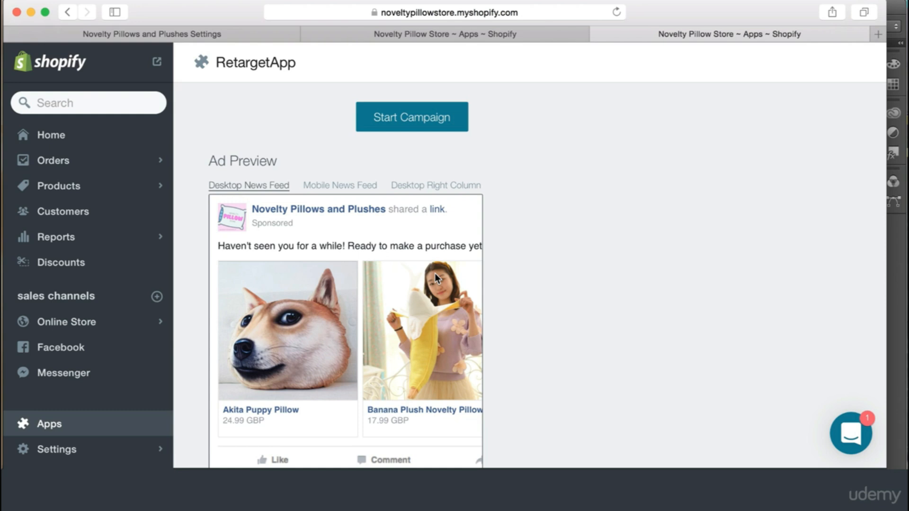
scroll(588, 299, "down", 2)
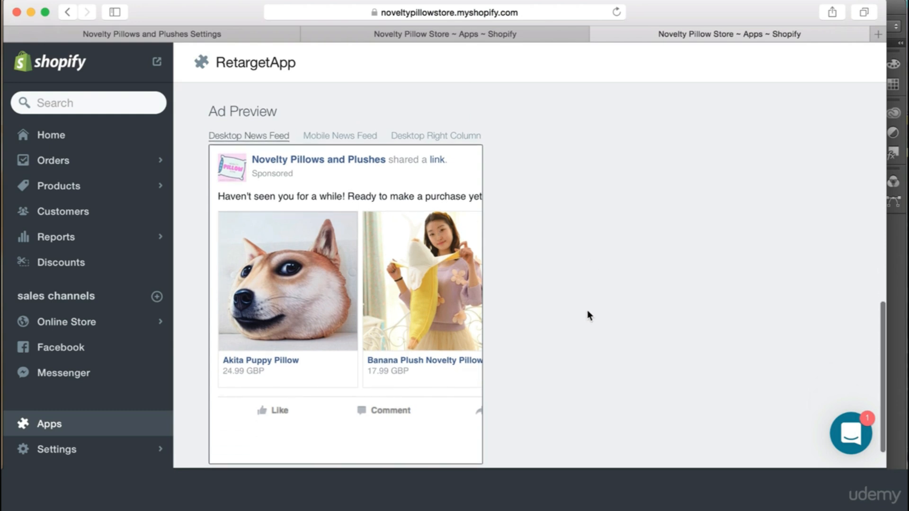
left_click(340, 138)
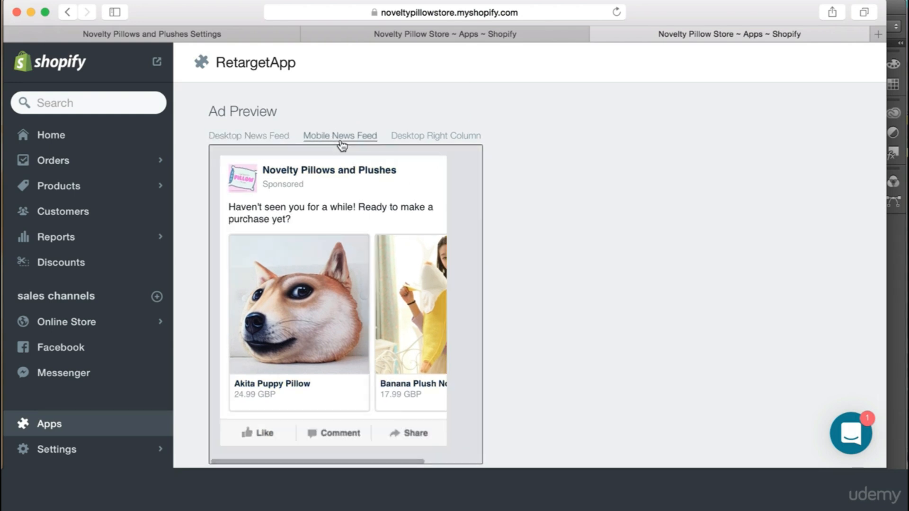
scroll(385, 208, "up", 1)
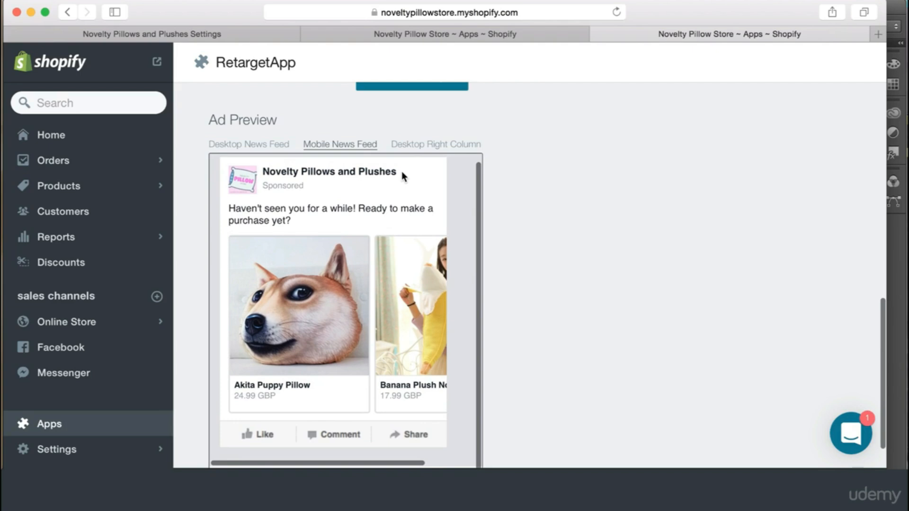
left_click(429, 145)
scroll(564, 277, "down", 2)
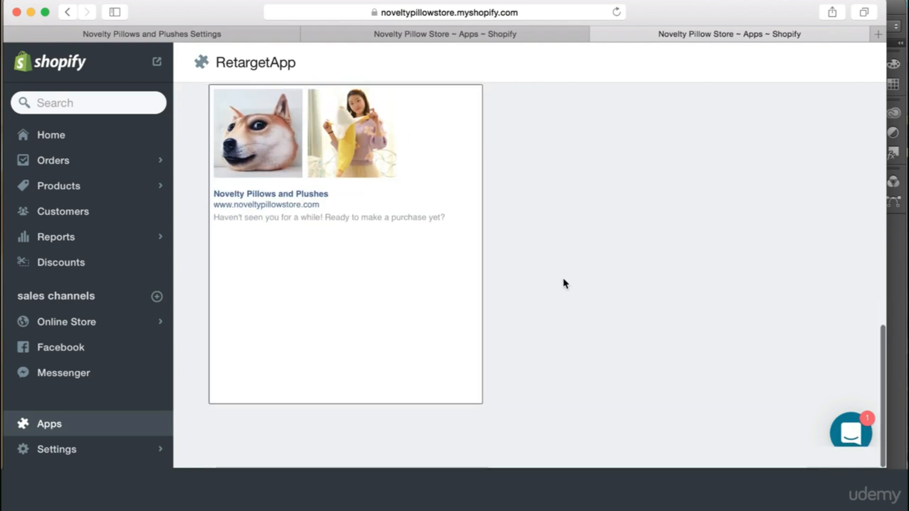
scroll(563, 278, "up", 8)
scroll(563, 164, "up", 3)
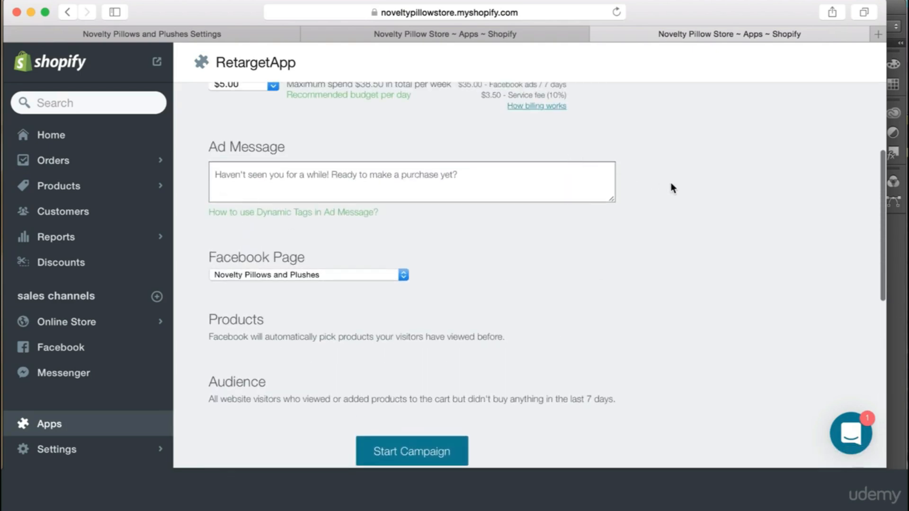
scroll(677, 213, "down", 1)
scroll(631, 202, "up", 3)
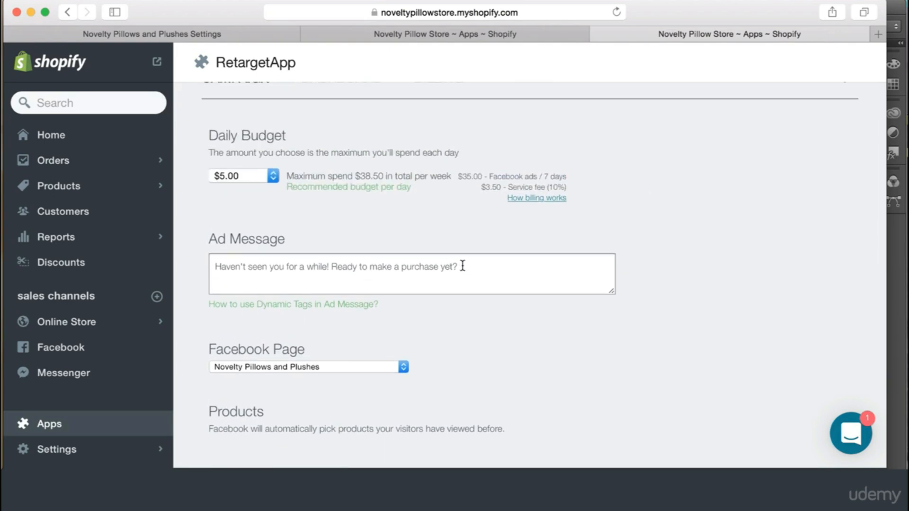
Put the FREE Shipping + 10% OFF '10TODAY' discount text into the Ad Message box
left_click(469, 264)
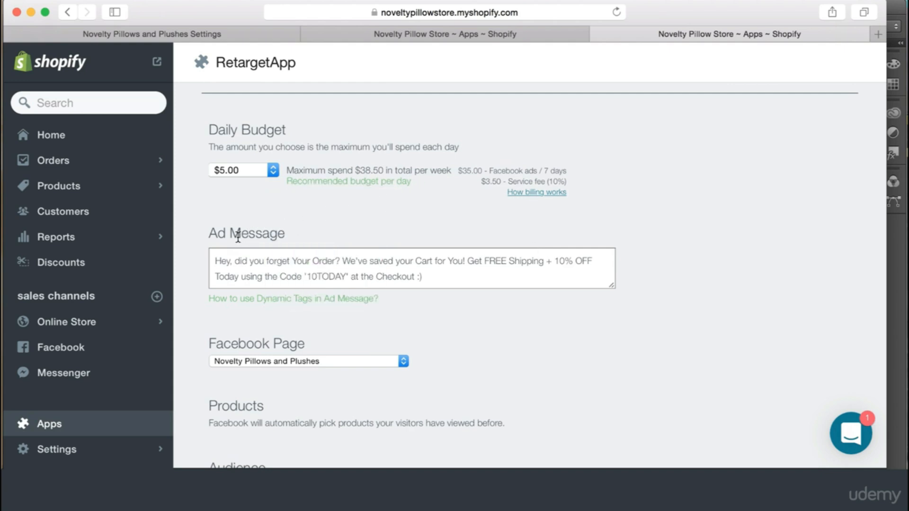
left_click(457, 282)
left_click(460, 322)
left_click_drag(335, 261, 236, 261)
left_click(260, 259)
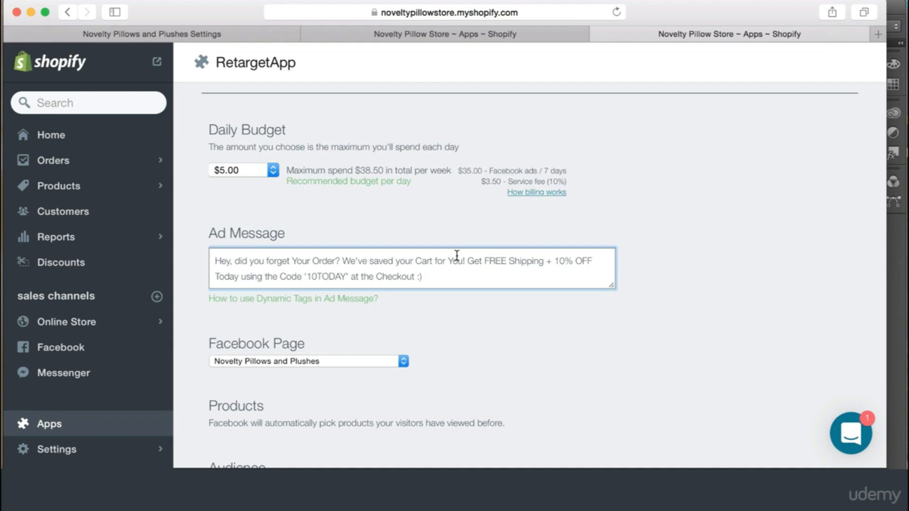
left_click_drag(467, 261, 343, 260)
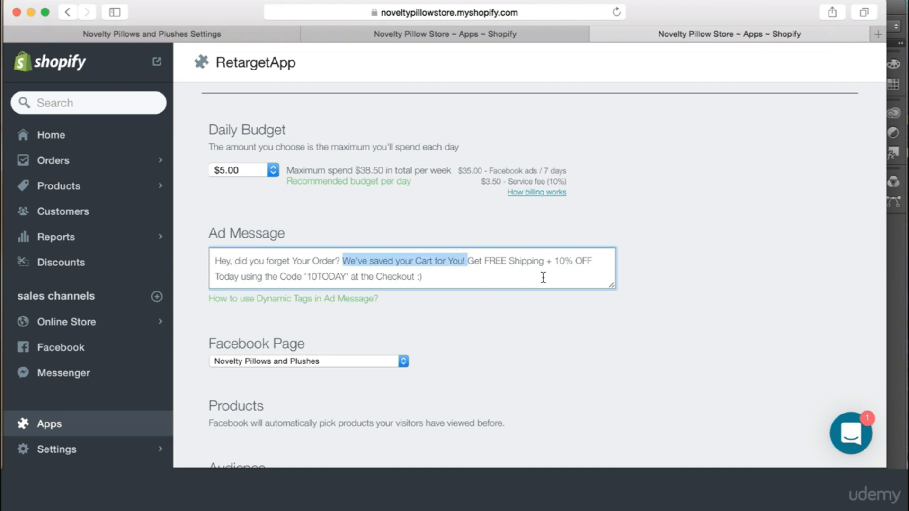
left_click(539, 262)
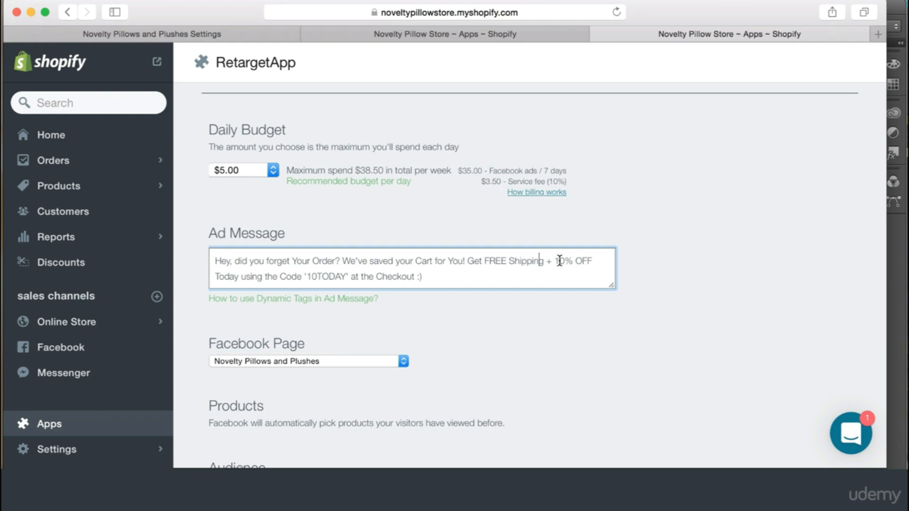
left_click_drag(560, 261, 240, 275)
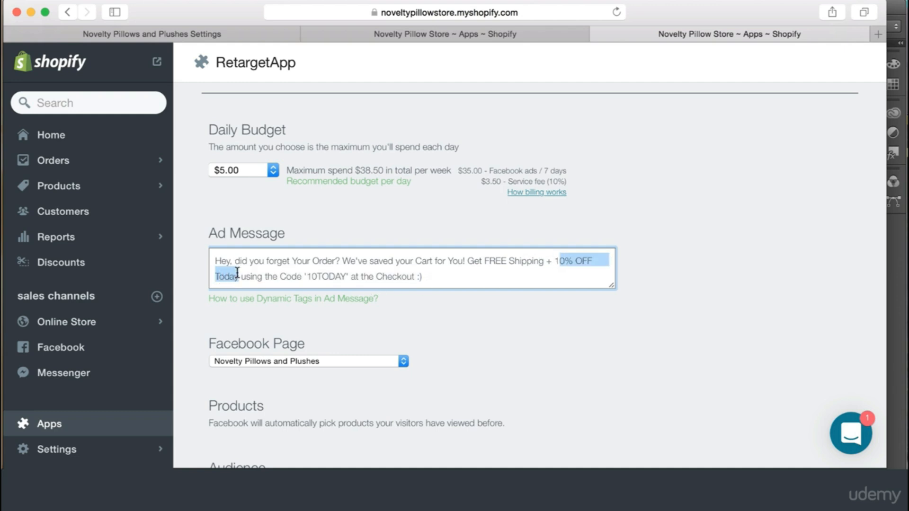
left_click(240, 275)
Add the closing line 'Click the Image to Shop Now!' below the ad message
left_click(458, 274)
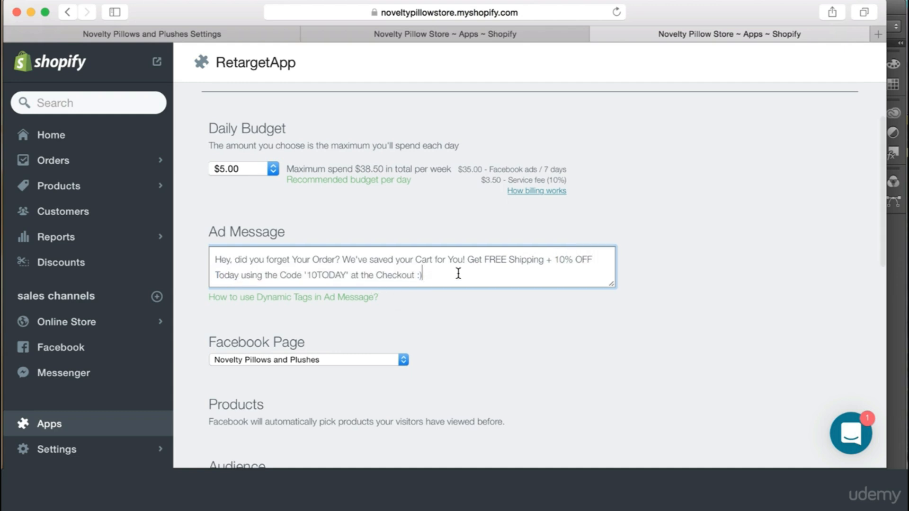
key("Return")
key("Return")
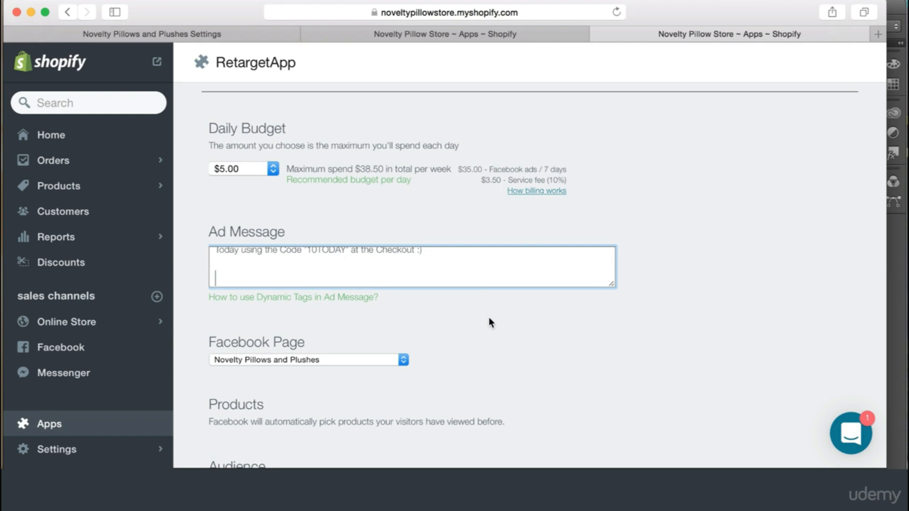
type("Click the ima")
key("BackSpace")
key("BackSpace")
type("mage to ")
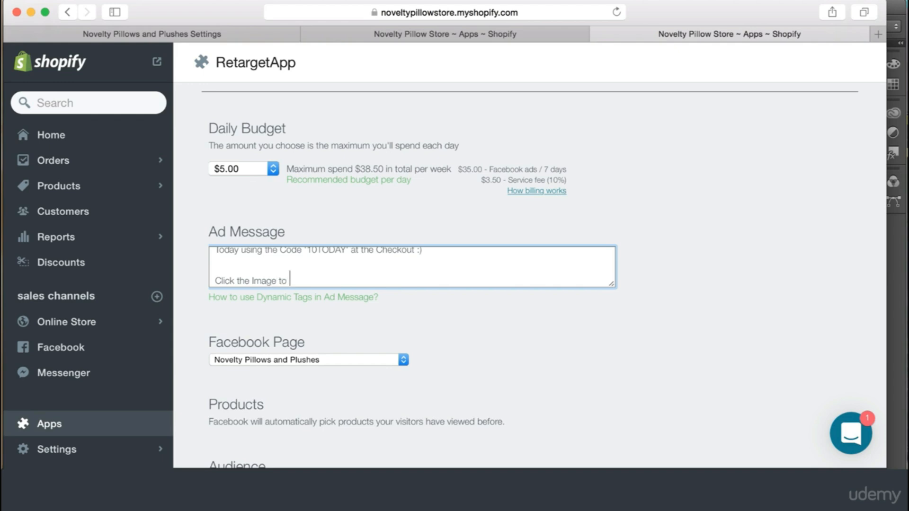
type("Shop Now!")
left_click(463, 296)
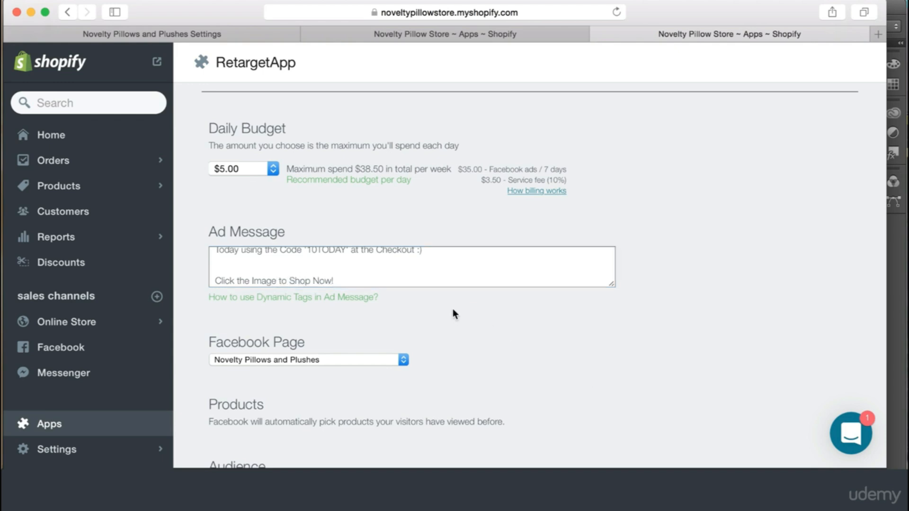
scroll(473, 331, "down", 4)
Try starting the campaign, then cancel the credit card payment request
left_click(417, 389)
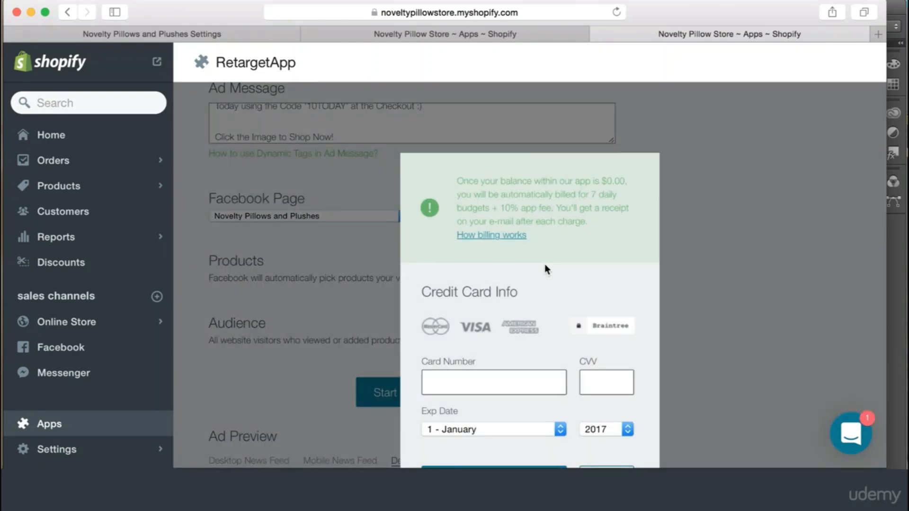
scroll(598, 288, "down", 3)
left_click(606, 392)
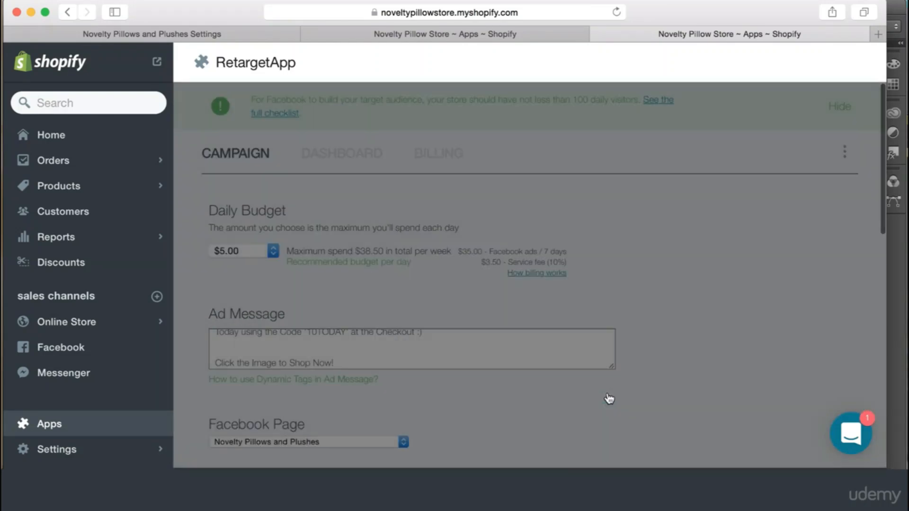
scroll(606, 392, "down", 7)
scroll(470, 368, "down", 4)
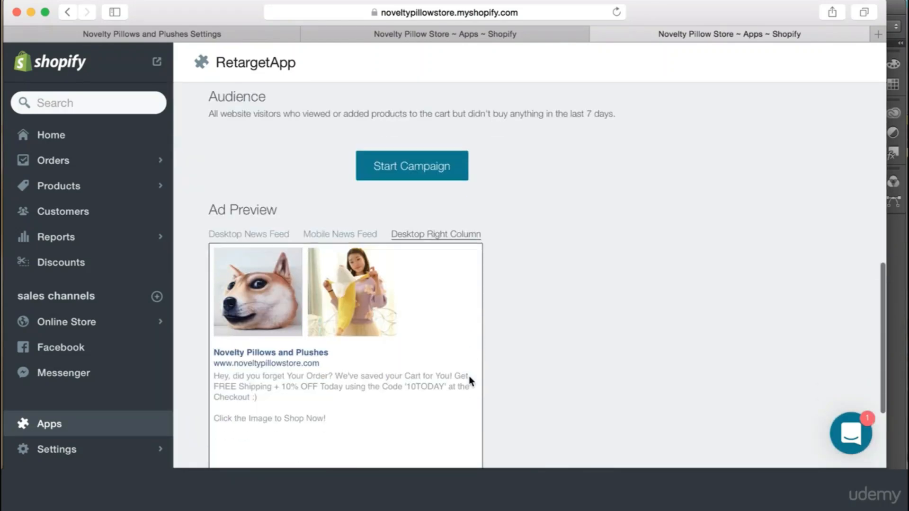
scroll(574, 277, "up", 10)
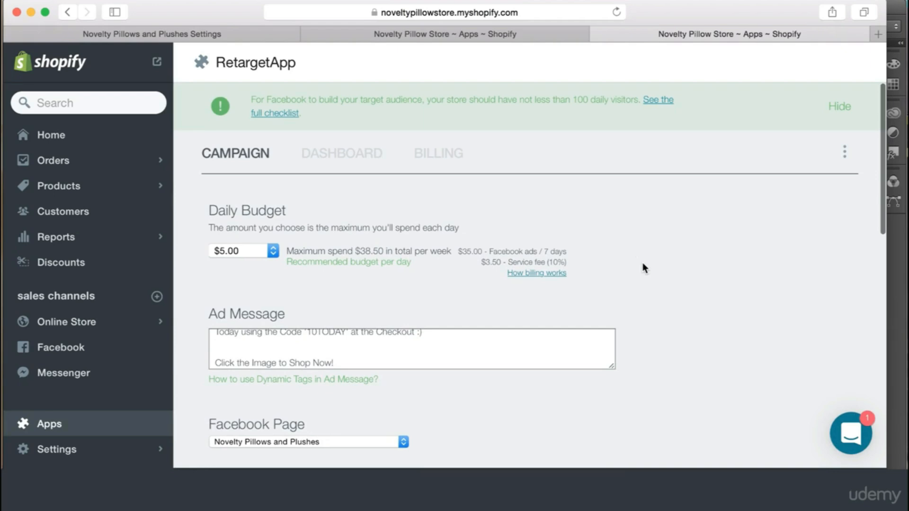
scroll(640, 364, "down", 10)
scroll(639, 359, "up", 2)
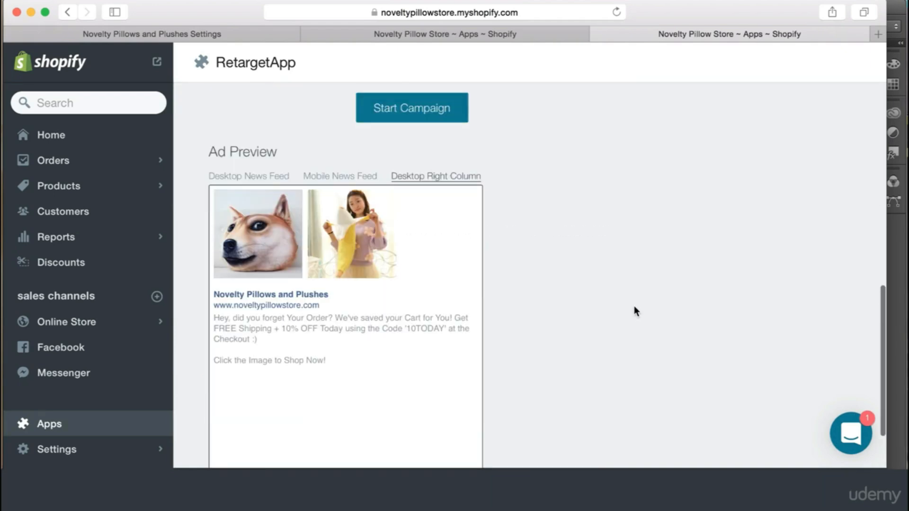
scroll(350, 378, "down", 1)
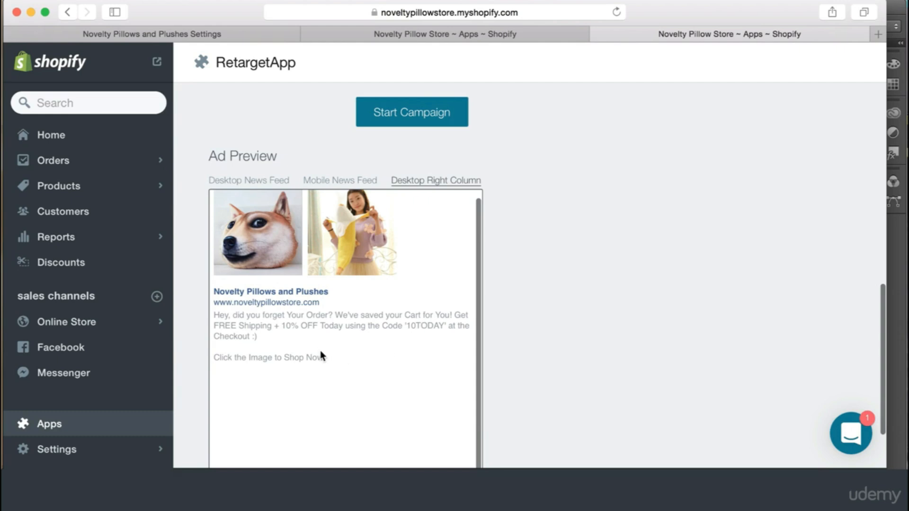
Check the ad in the Mobile News Feed and Desktop News Feed previews
left_click(339, 180)
scroll(350, 221, "down", 3)
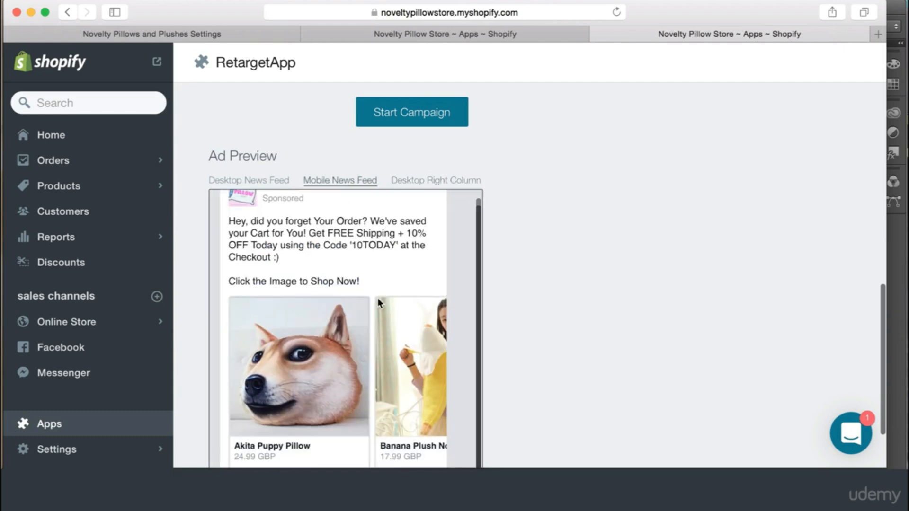
left_click(257, 185)
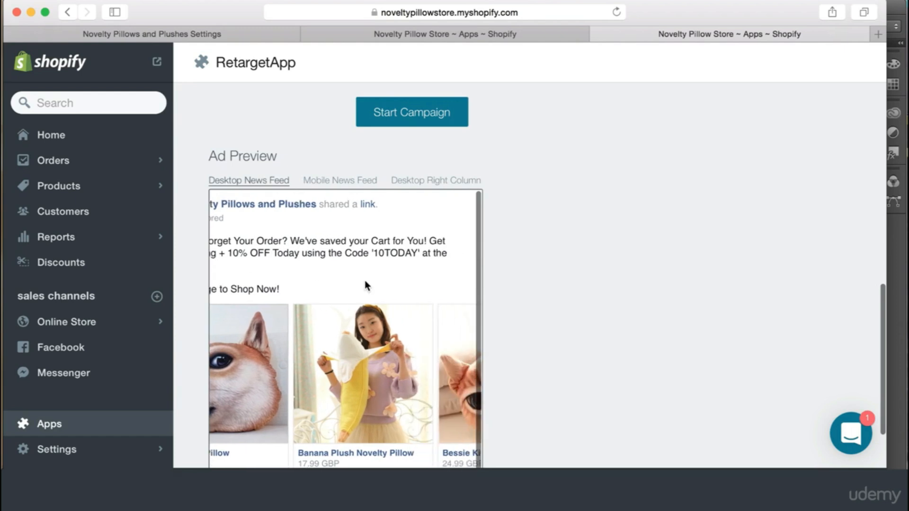
scroll(649, 243, "up", 10)
scroll(645, 263, "down", 5)
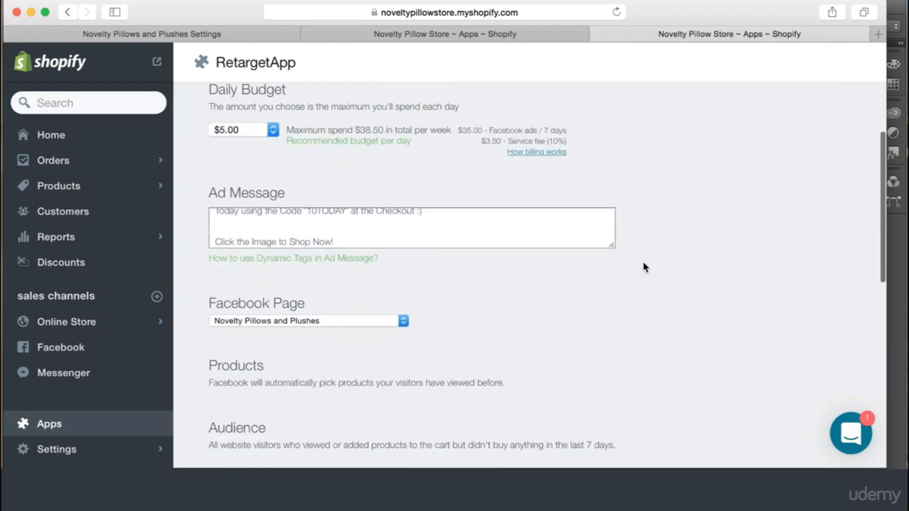
scroll(432, 209, "up", 2)
scroll(674, 194, "up", 5)
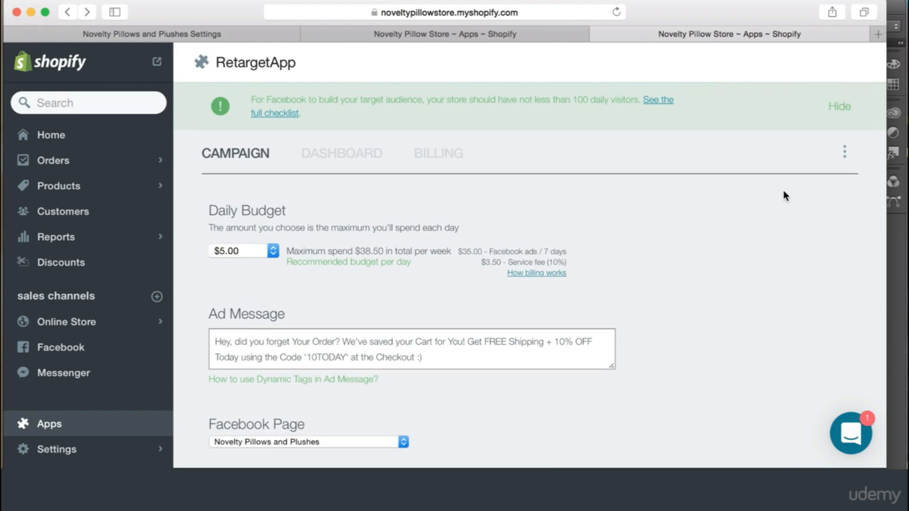
scroll(836, 245, "down", 2)
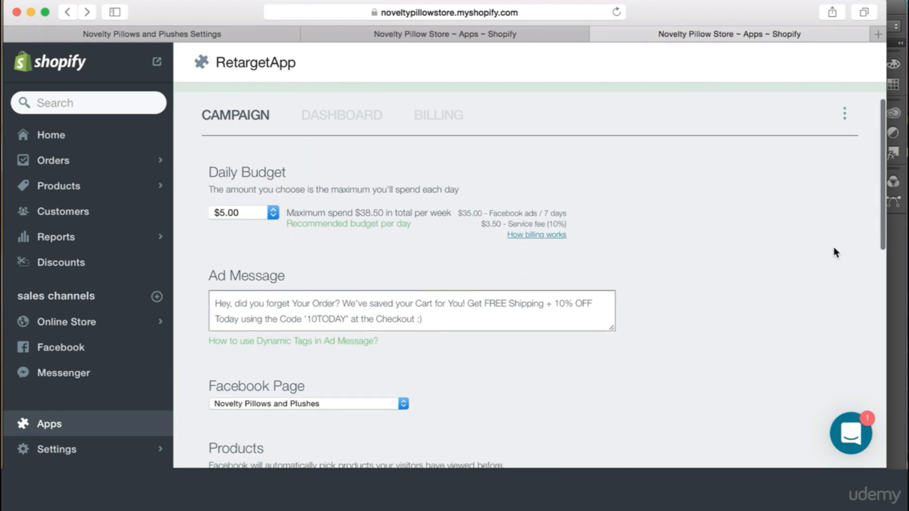
scroll(757, 305, "down", 1)
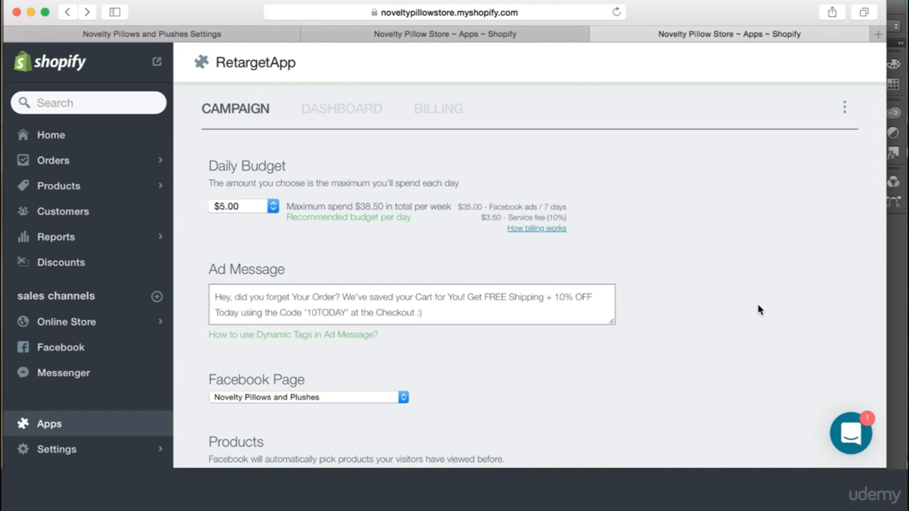
scroll(758, 310, "up", 3)
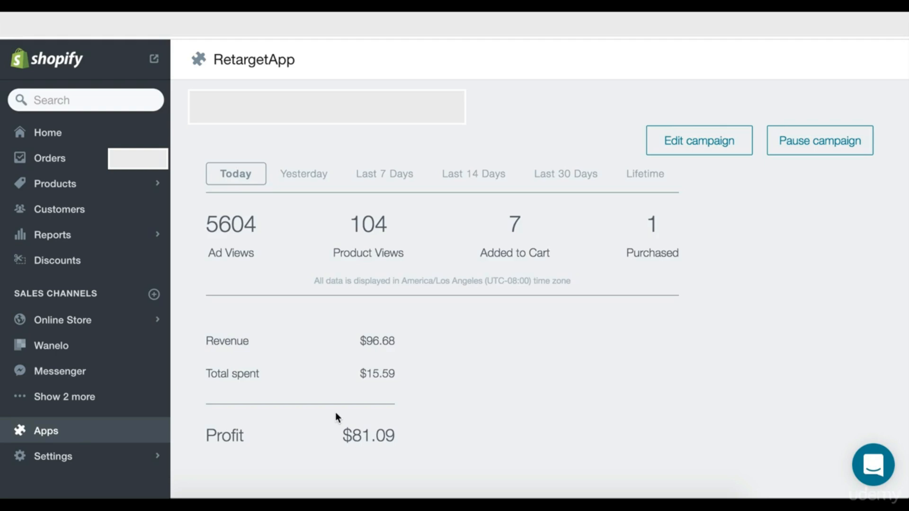
Switch the dashboard to Yesterday, then Last 7 Days, and highlight the $2883.83 revenue through $2538.84 profit figures
left_click(308, 178)
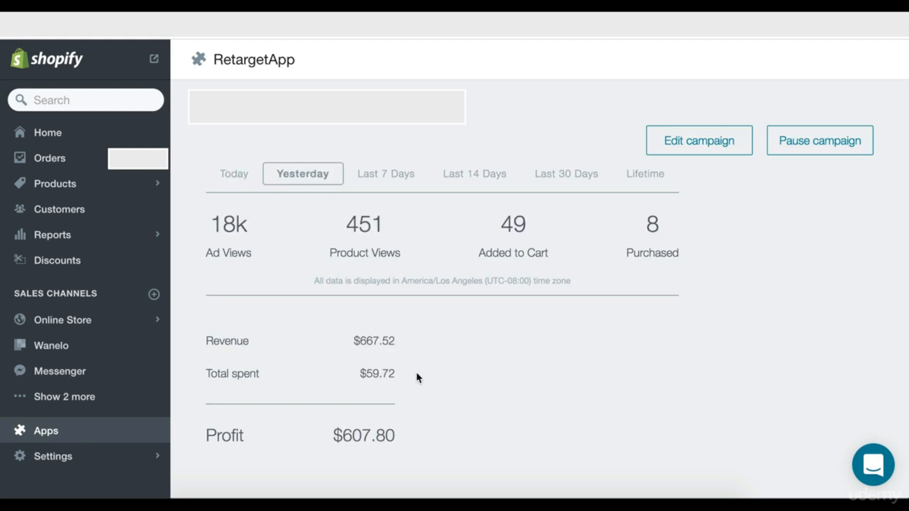
left_click(394, 181)
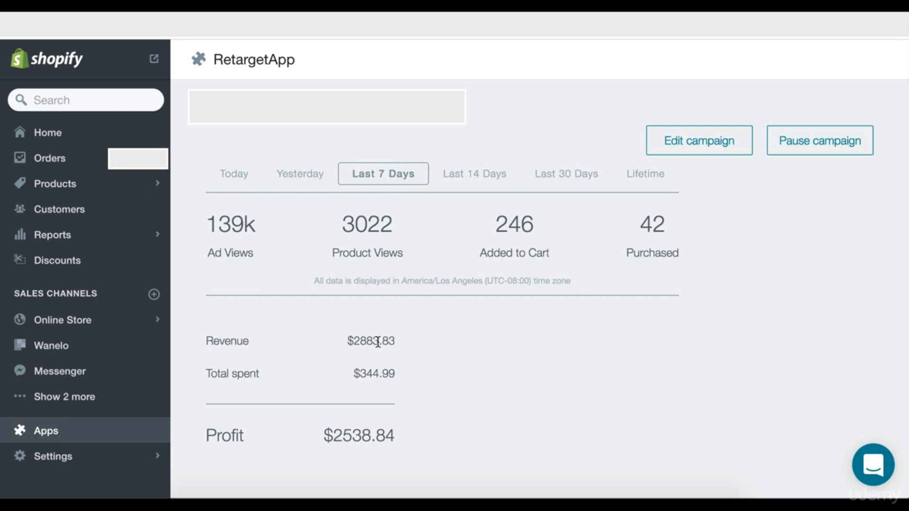
mouse_move(323, 433)
left_mouse_down()
mouse_move(429, 438)
mouse_move(328, 436)
left_mouse_up()
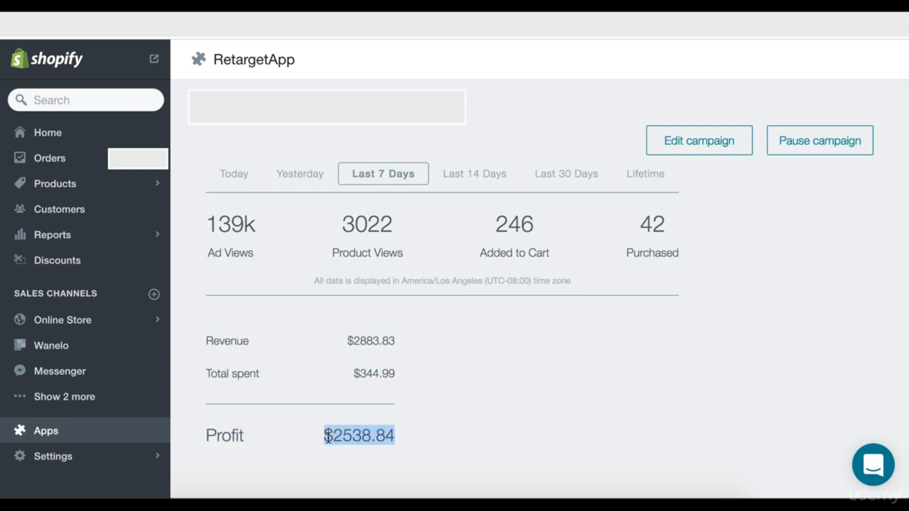
left_click(421, 439)
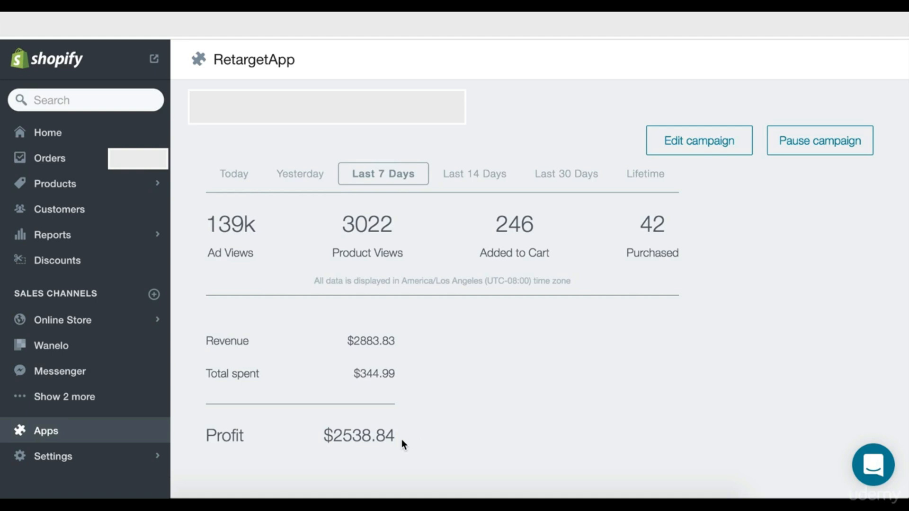
left_click_drag(402, 439, 350, 437)
left_click(414, 436)
left_click_drag(404, 440, 384, 443)
left_click(410, 440)
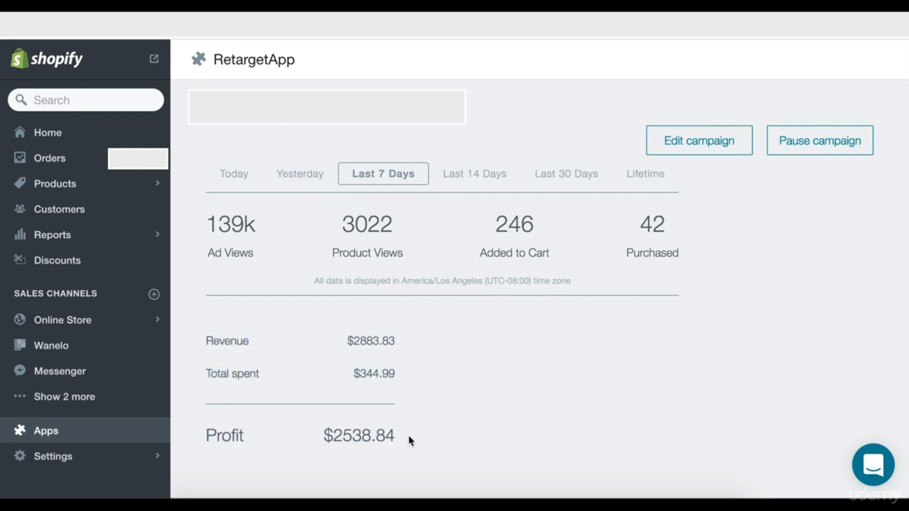